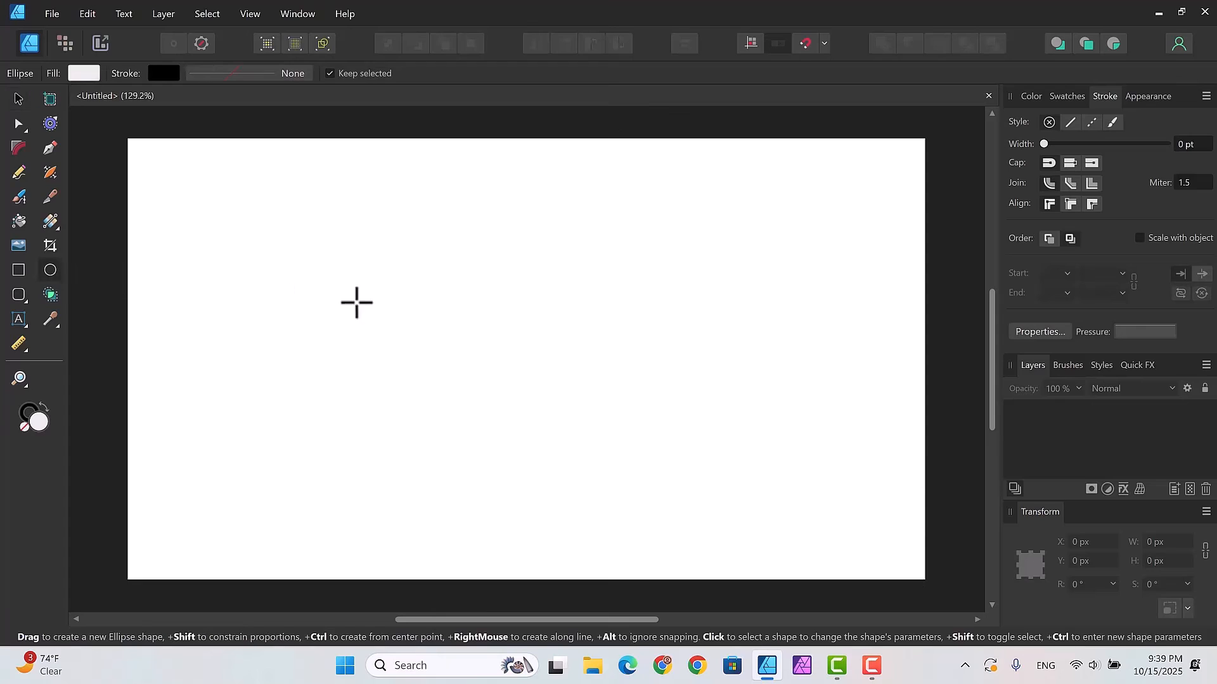
Step: Draw an upright ellipse about 210 × 272 px on the page and fill it with the dark orange from the Halloween palette
mouse_move(374, 290)
mouse_down()
mouse_move(410, 374)
mouse_move(460, 402)
mouse_up()
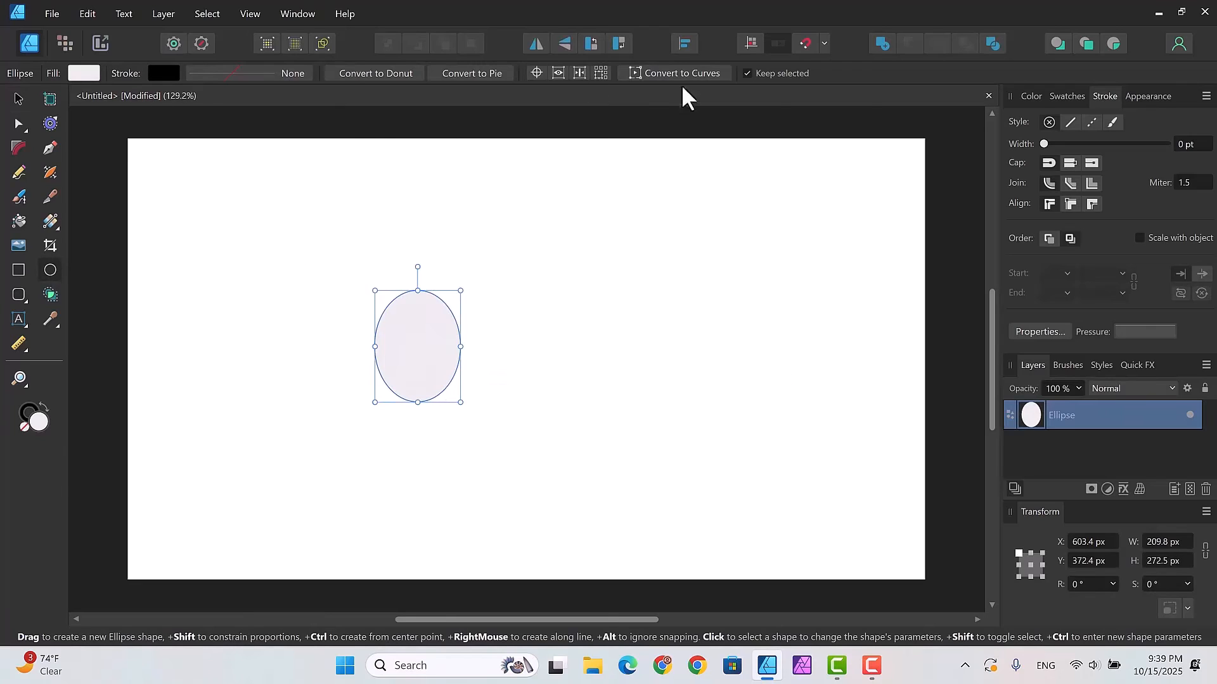
click(1031, 95)
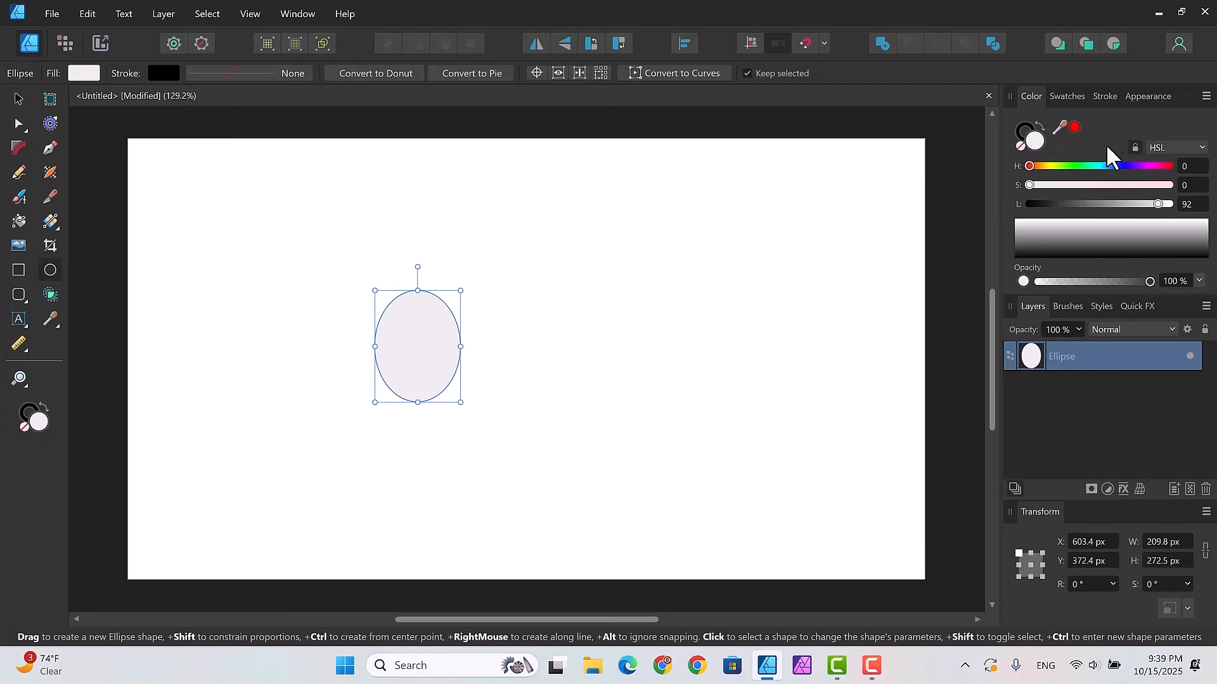
click(1068, 96)
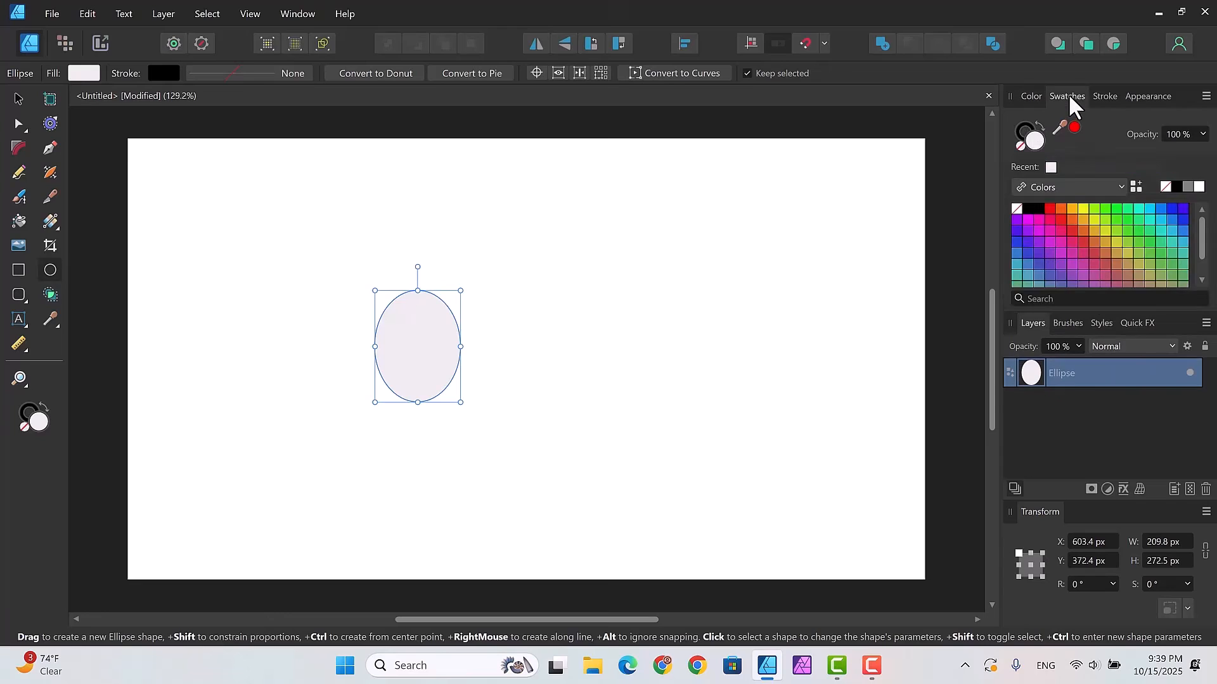
click(1120, 188)
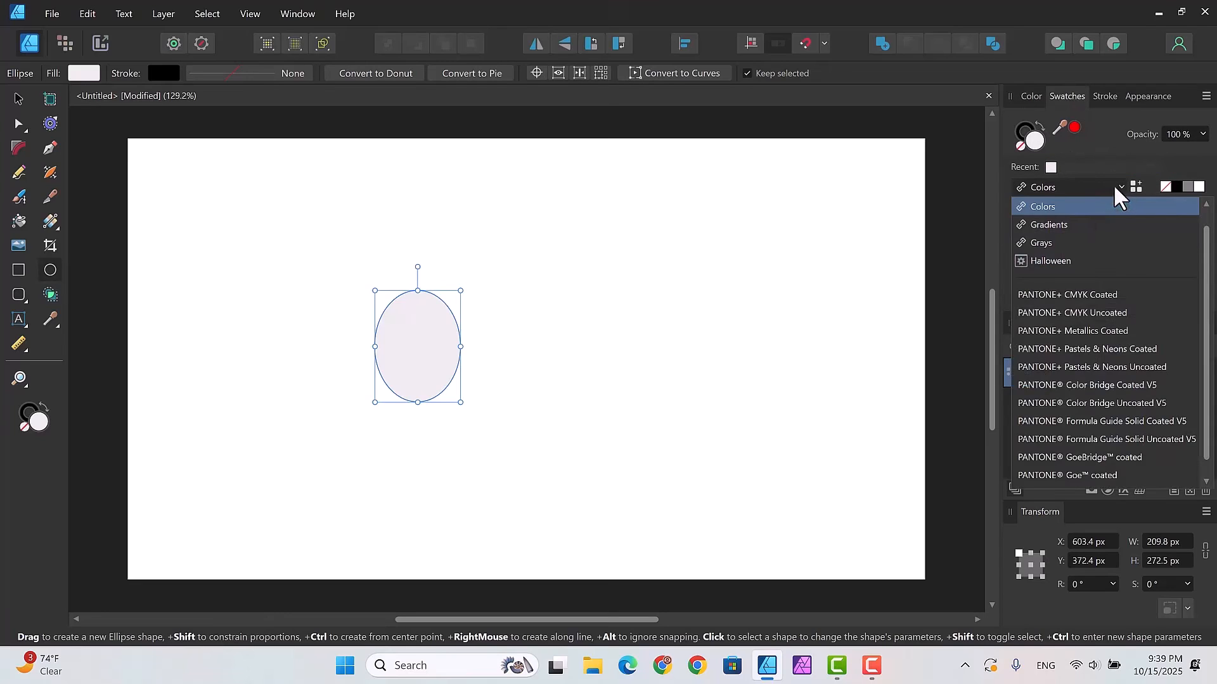
click(1065, 263)
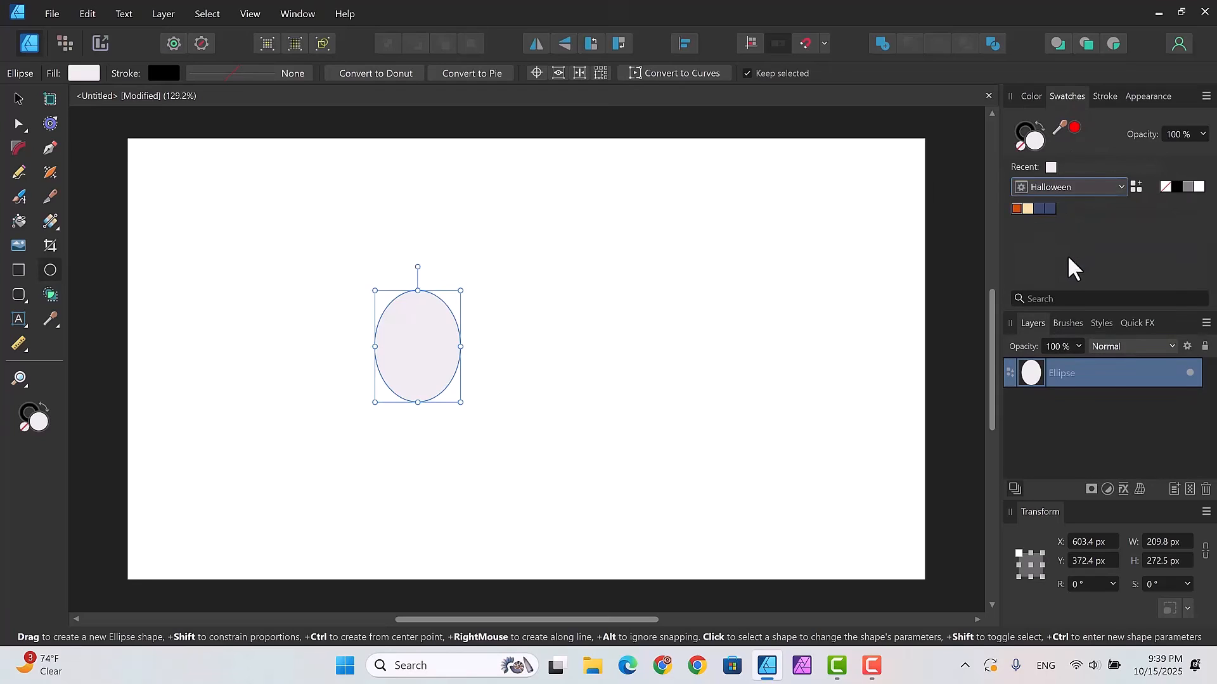
click(1017, 209)
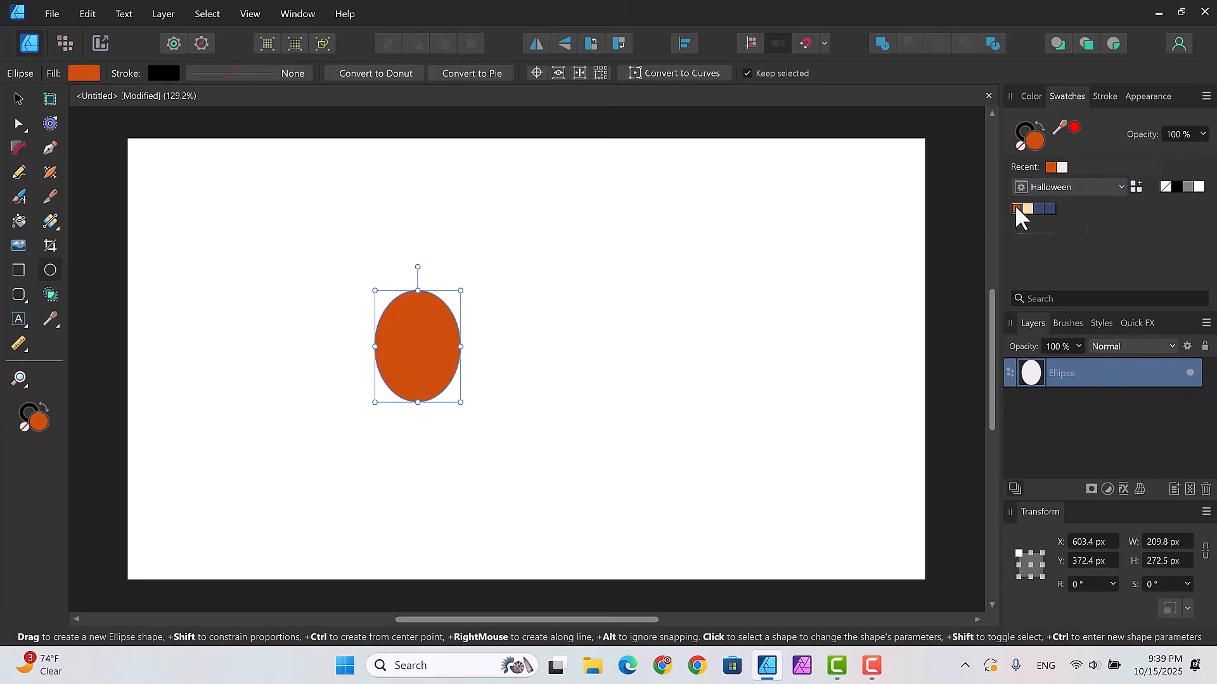
Step: Brighten the ellipse's orange fill by setting its hue to about 28 and its lightness to 52
click(1032, 96)
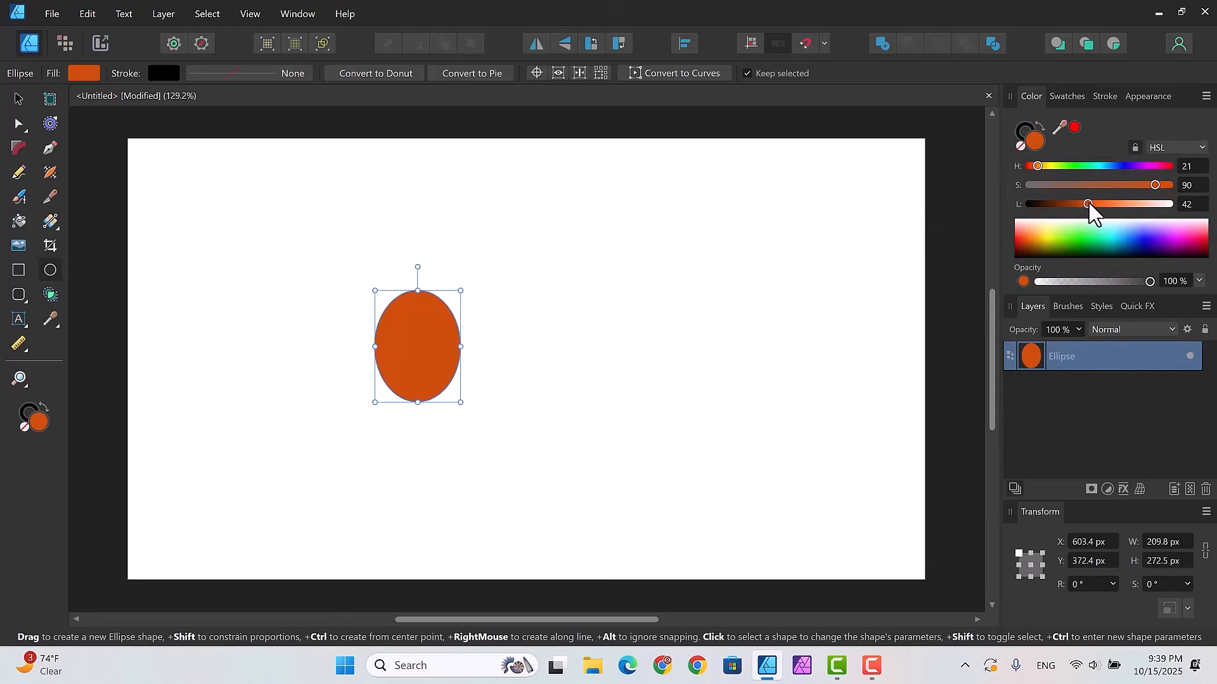
drag(1088, 203, 1112, 205)
drag(1038, 165, 1039, 164)
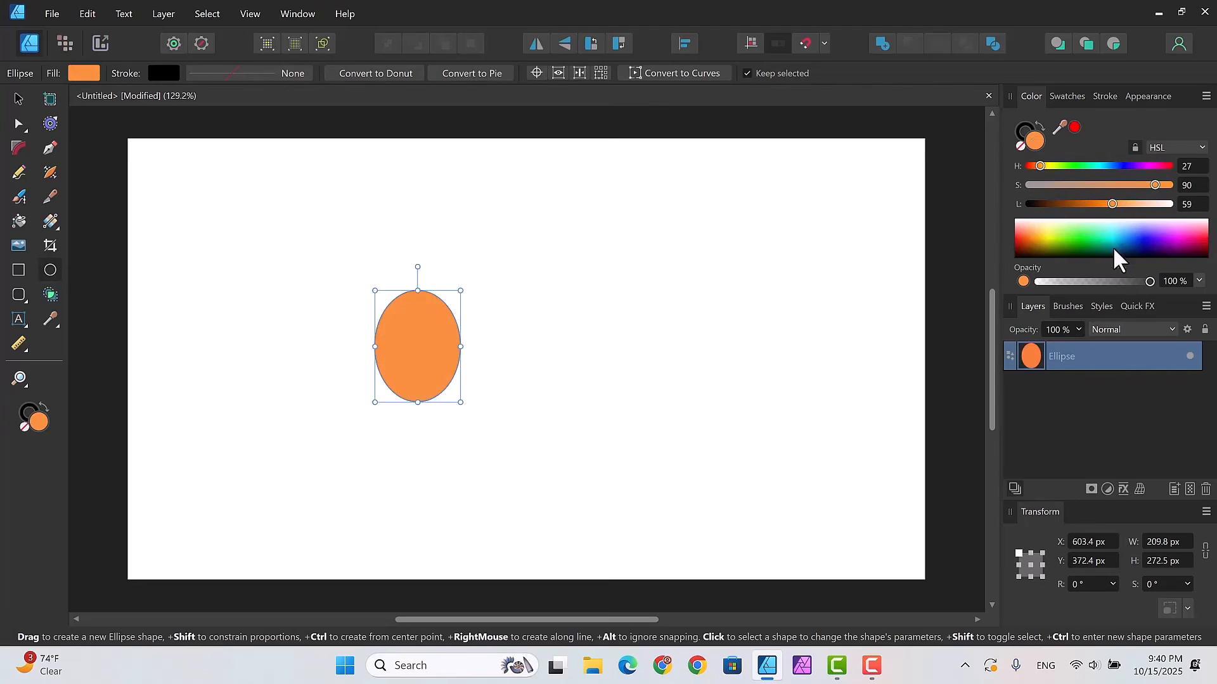
mouse_move(1113, 205)
mouse_down()
mouse_move(1100, 204)
mouse_move(1145, 185)
mouse_move(1113, 197)
mouse_up()
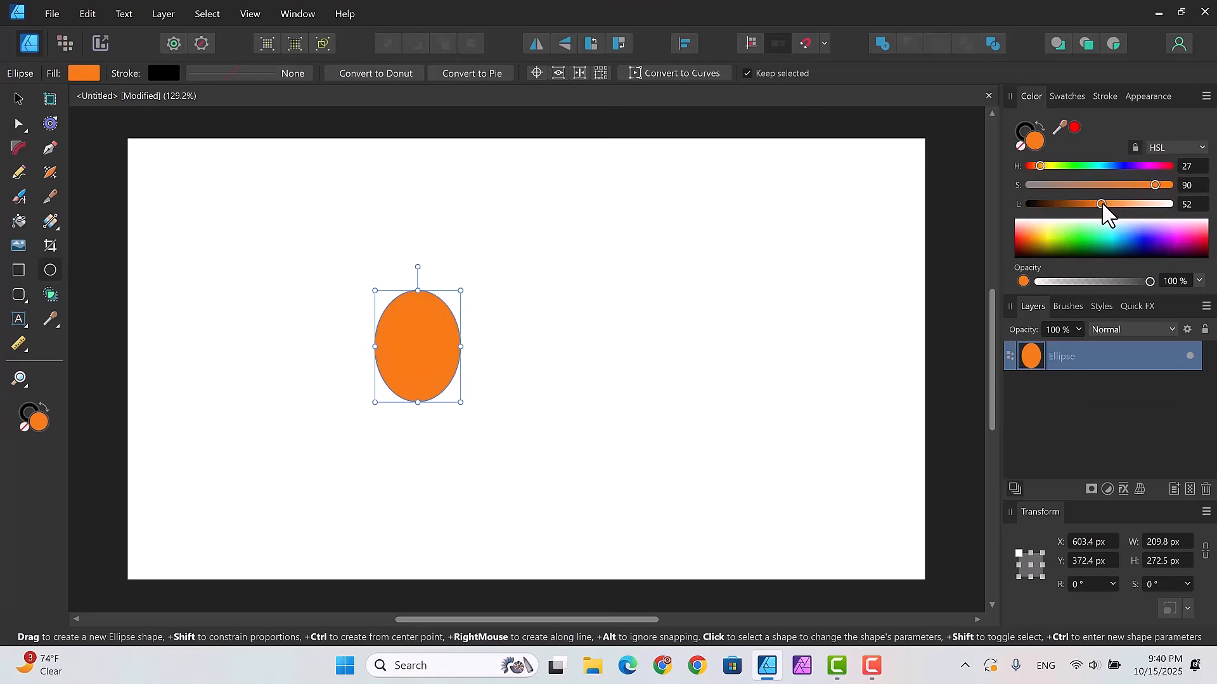
drag(1039, 165, 1039, 163)
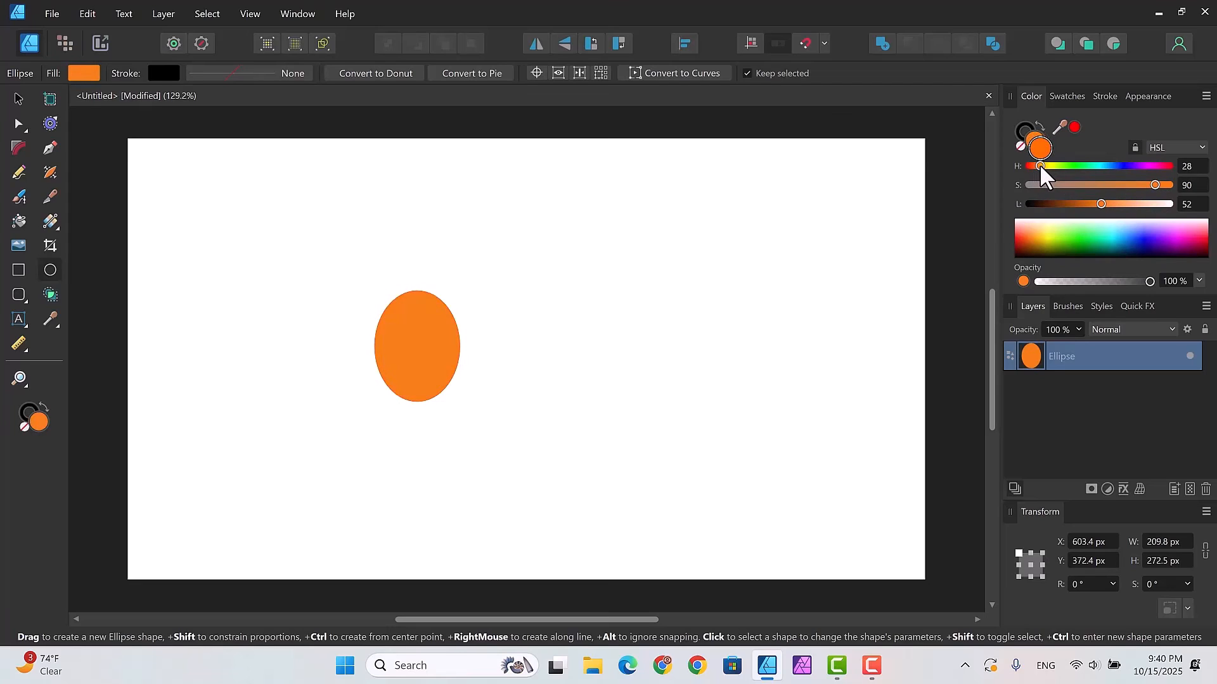
Step: Fill the ellipse with the red-orange swatch from the Colors palette
click(1066, 97)
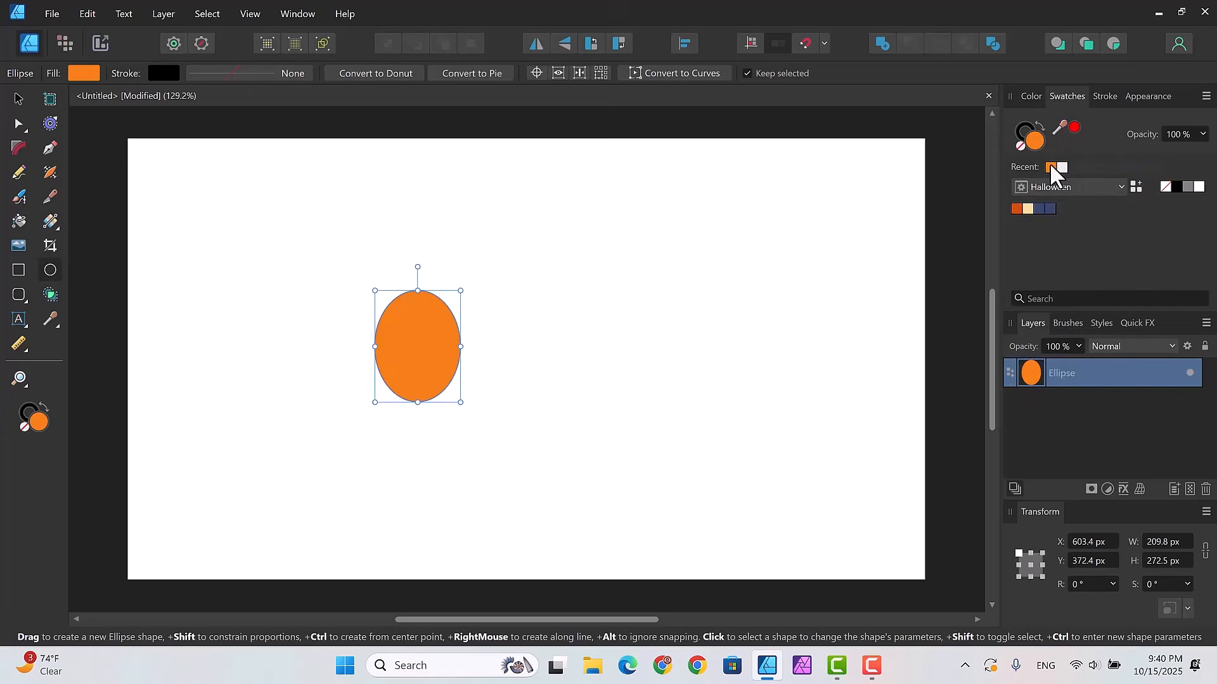
click(1119, 185)
scroll(1111, 204, up, 1)
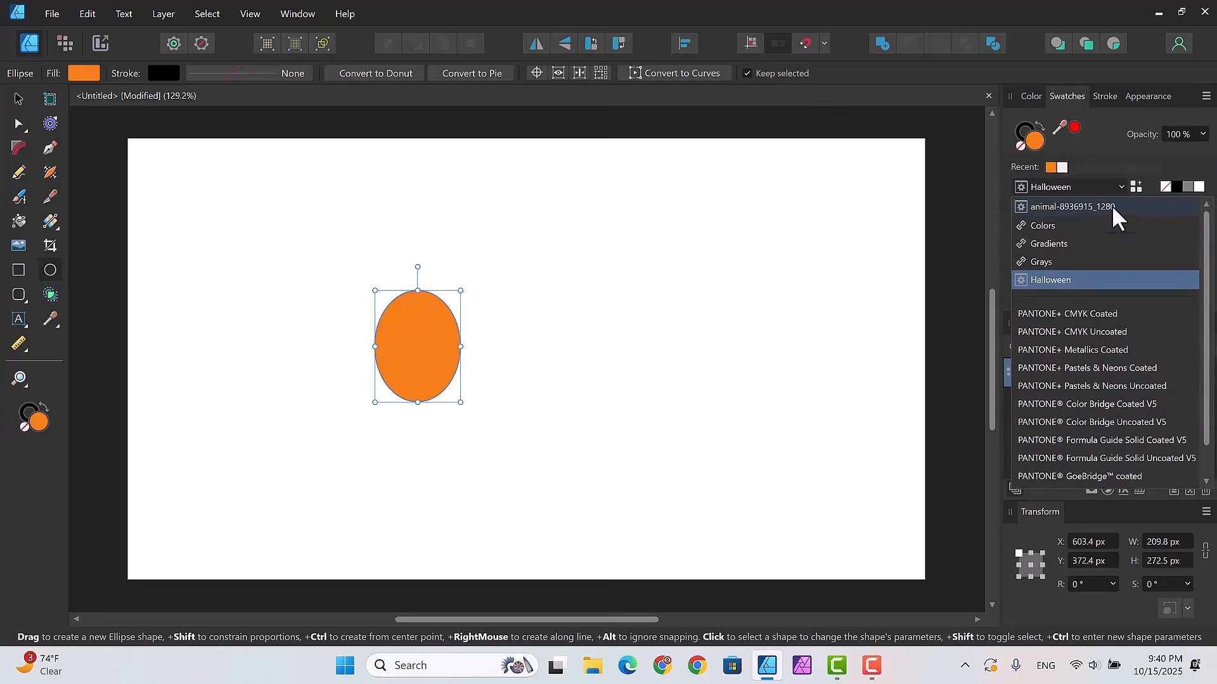
click(1040, 224)
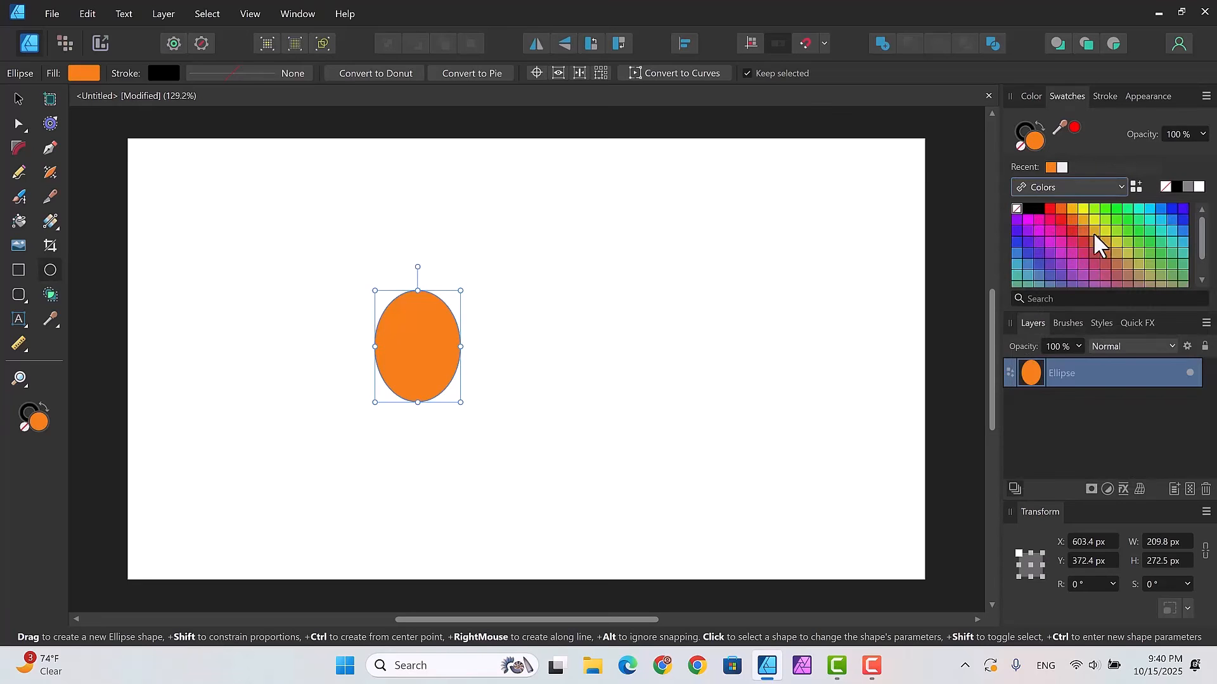
click(1062, 205)
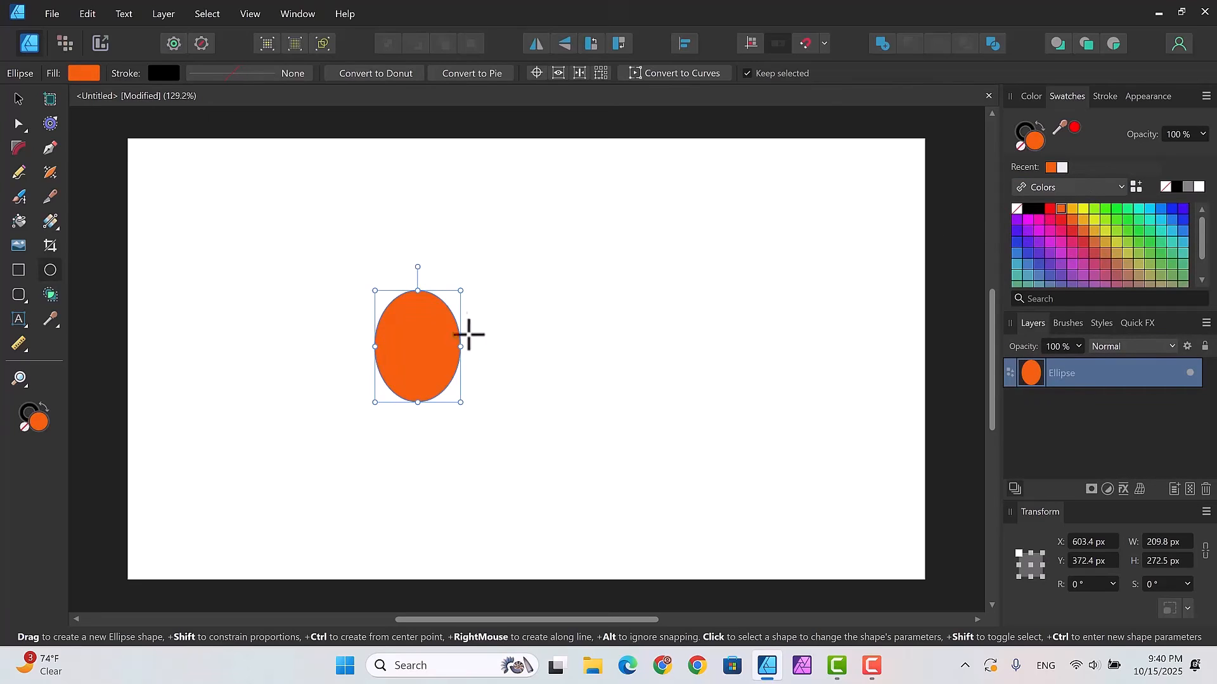
Step: Duplicate the orange ellipse five times in place and check the copies in the layer stack
click(19, 99)
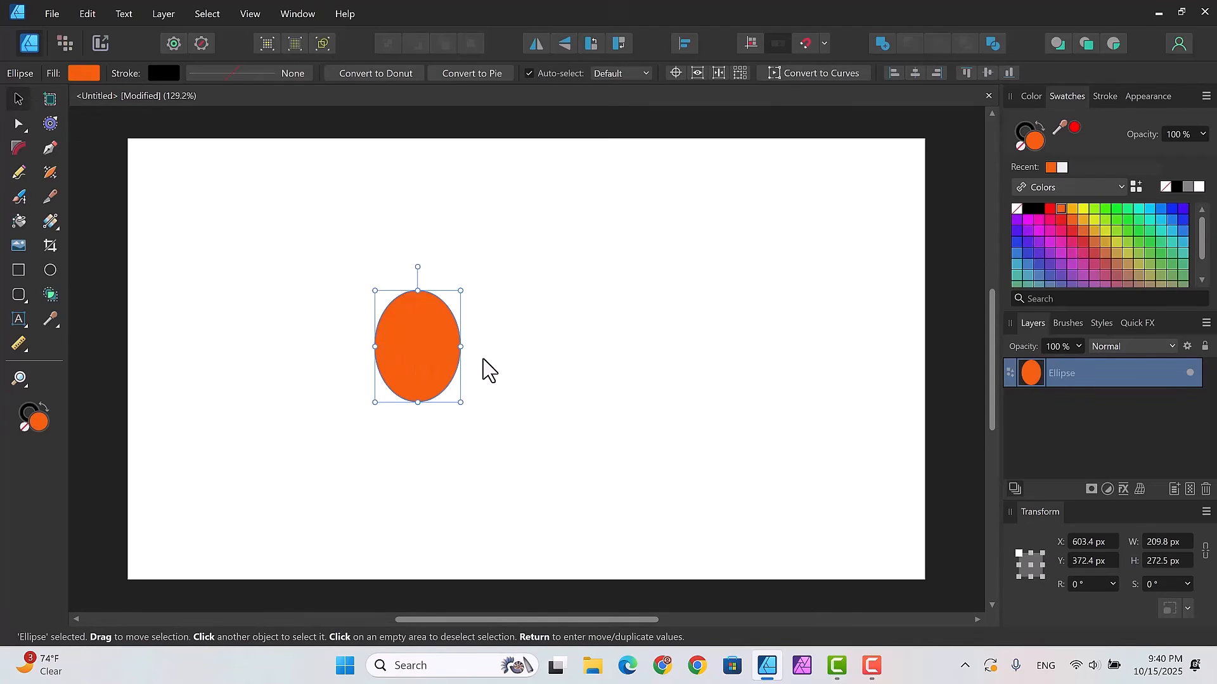
key(ctrl+j)
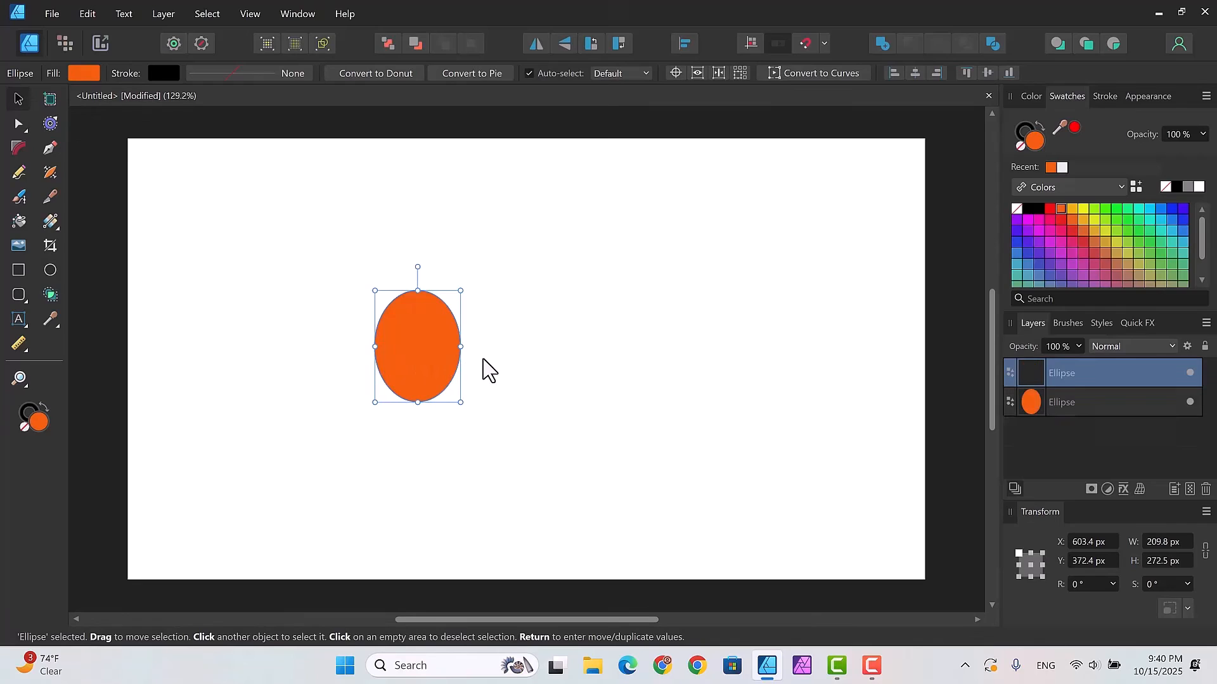
key(ctrl+j)
key(ctrl+j)
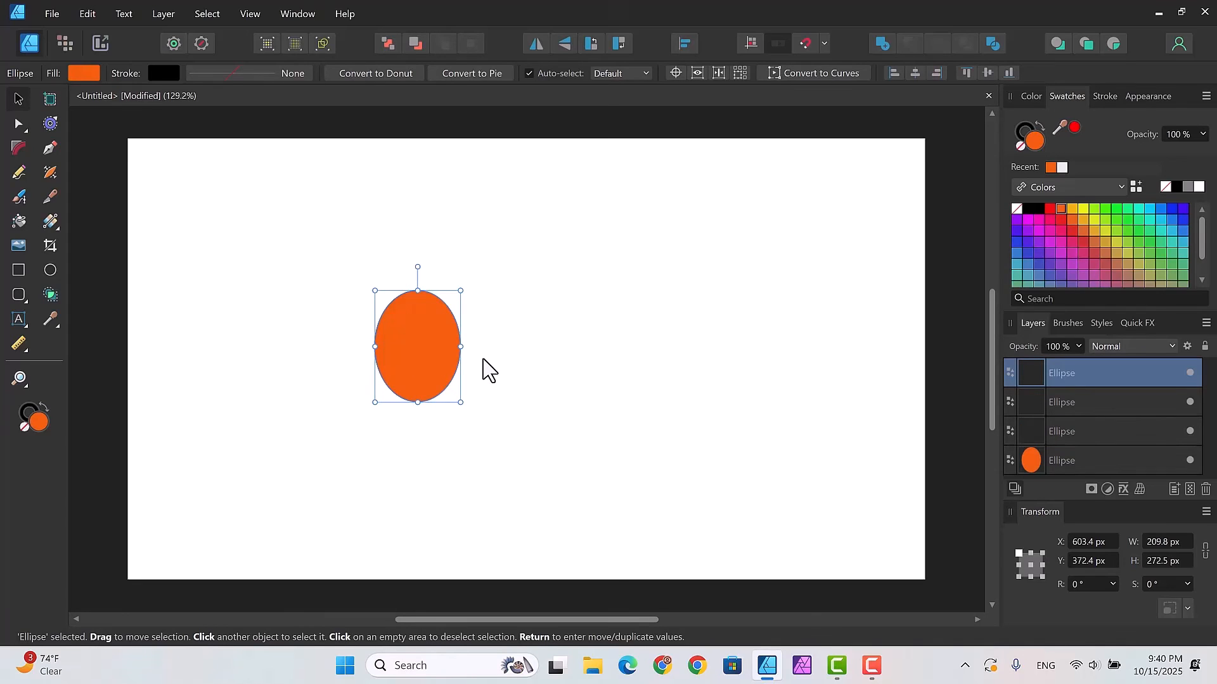
key(ctrl+j)
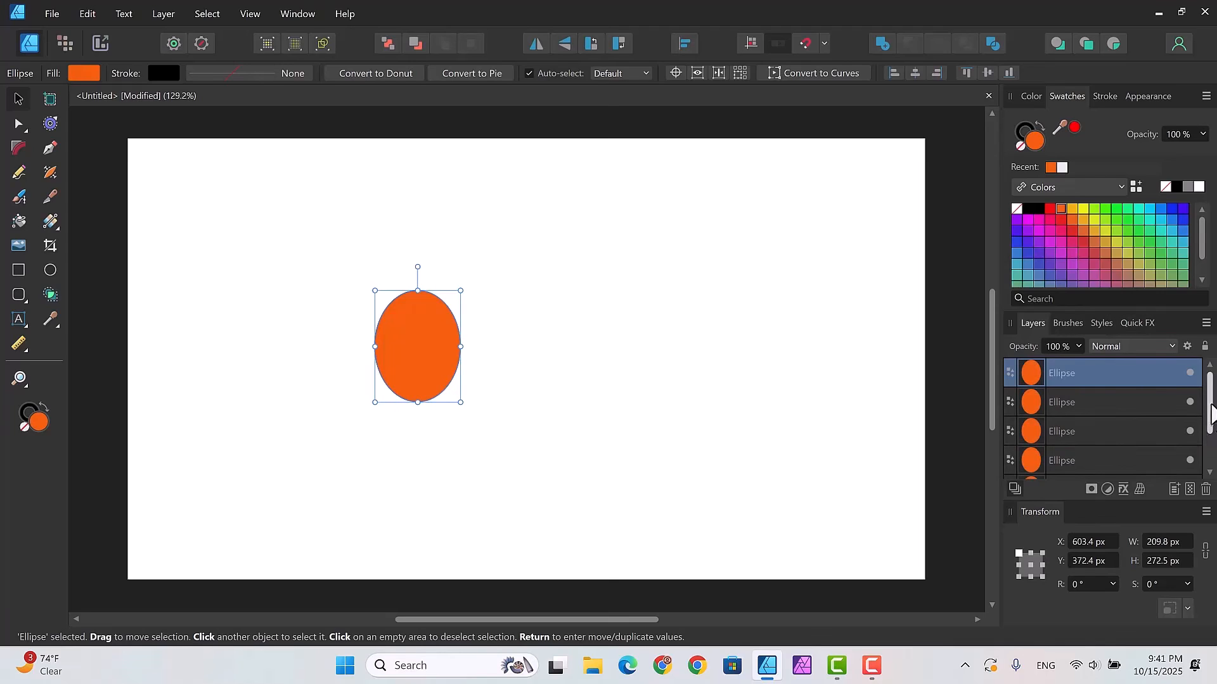
mouse_move(1209, 418)
mouse_down()
mouse_move(1214, 456)
mouse_move(1215, 413)
mouse_up()
drag(1211, 431, 1211, 461)
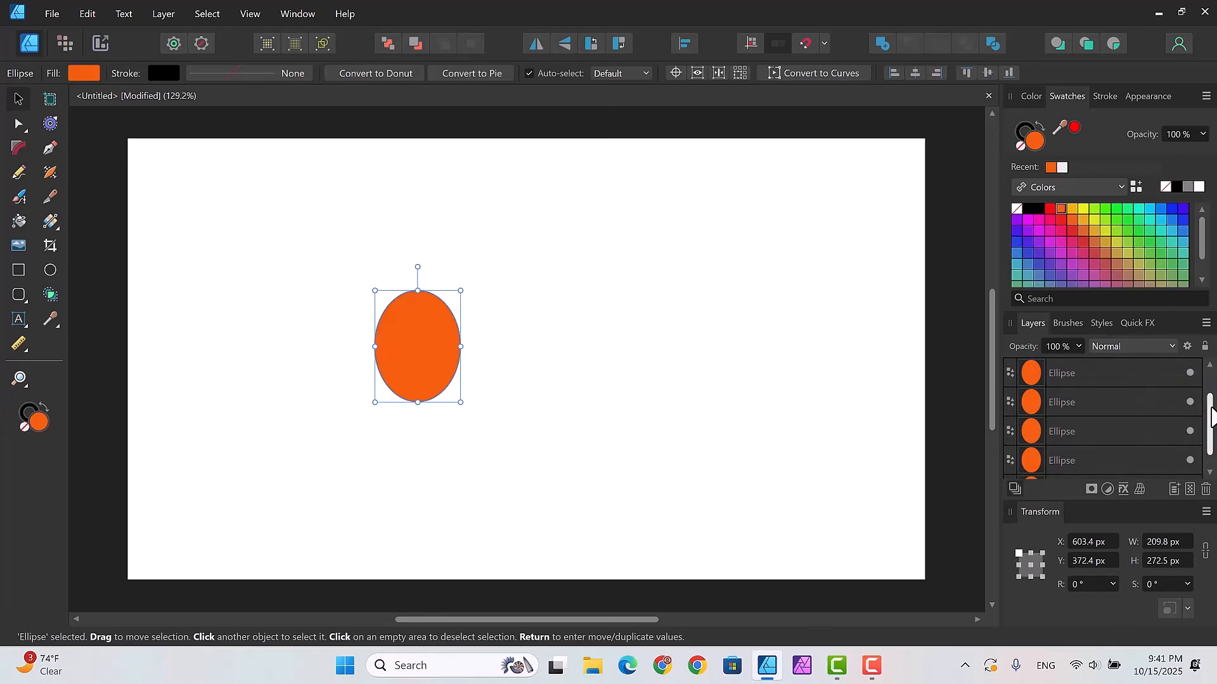
drag(1212, 432, 1212, 412)
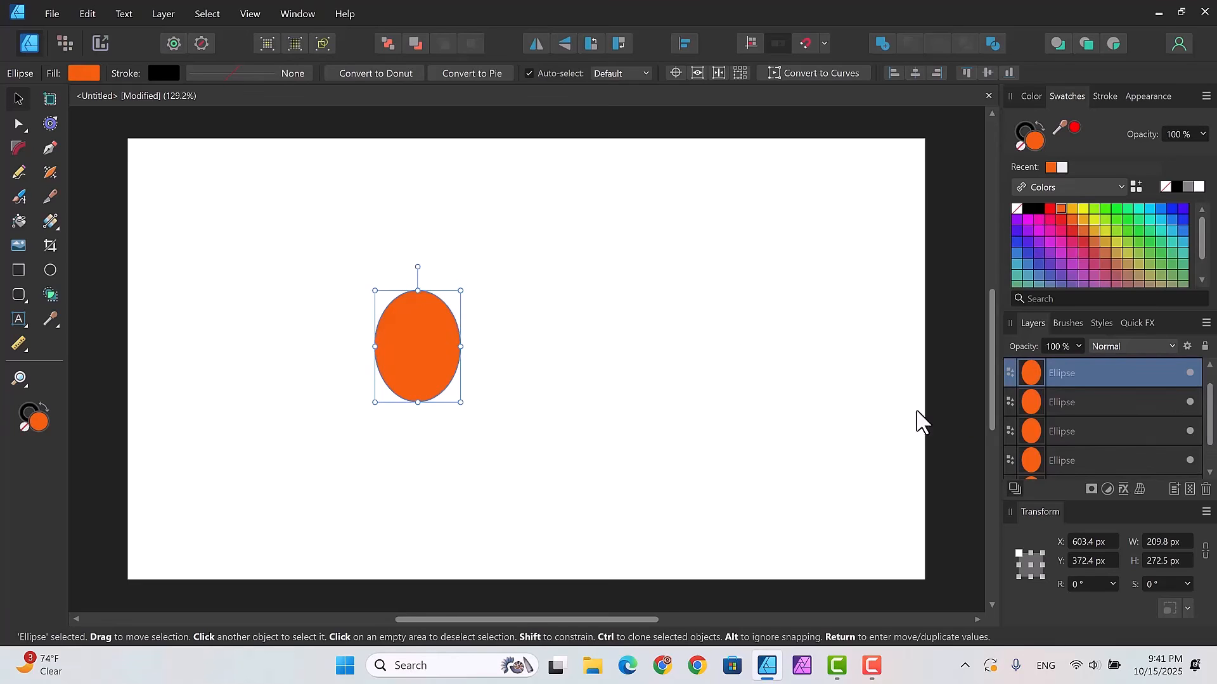
Step: Move three of the stacked copies sideways, two to the right and one to the left, to form an overlapping row
drag(432, 346, 488, 349)
drag(409, 344, 511, 347)
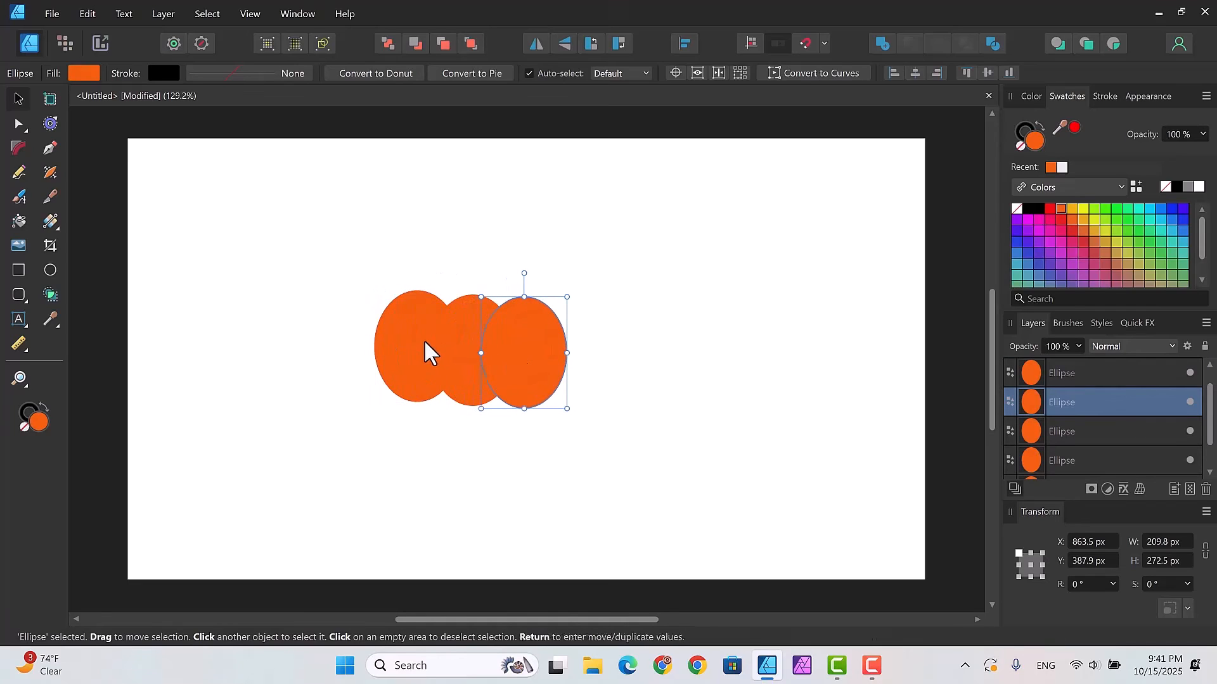
mouse_move(393, 345)
mouse_down()
mouse_move(344, 340)
mouse_move(388, 354)
mouse_up()
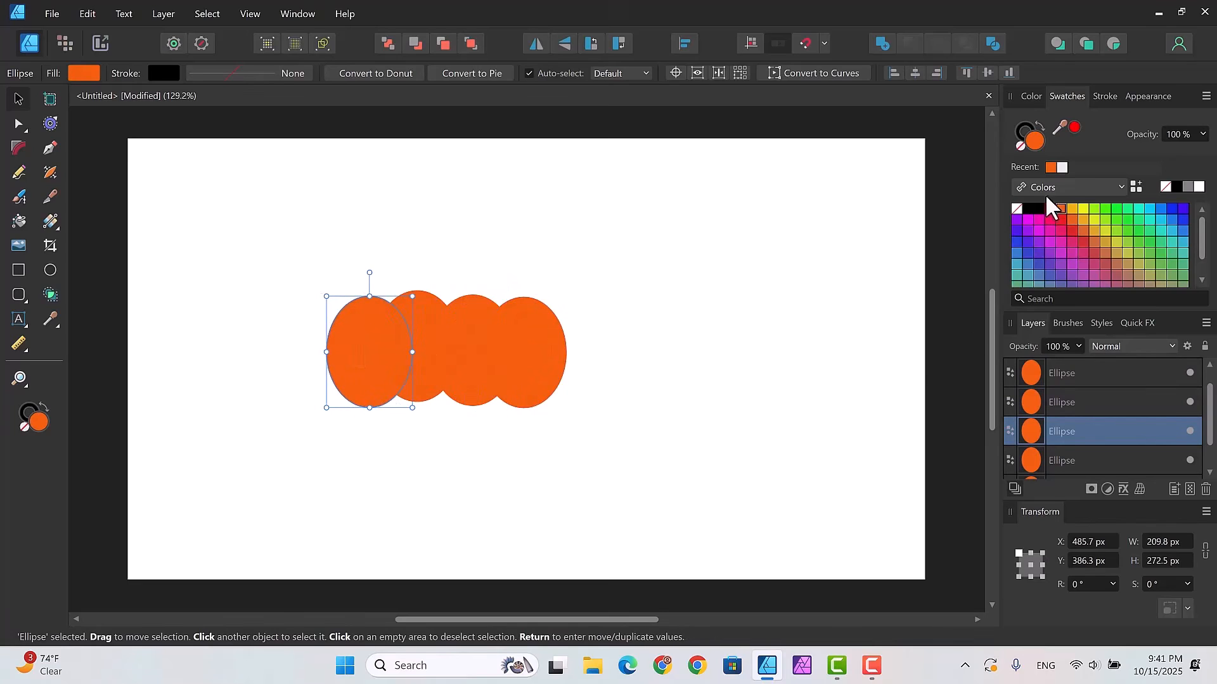
Step: Give the four visible ellipses in the row thin black outlines, about 2 to 3 pt wide
click(1017, 131)
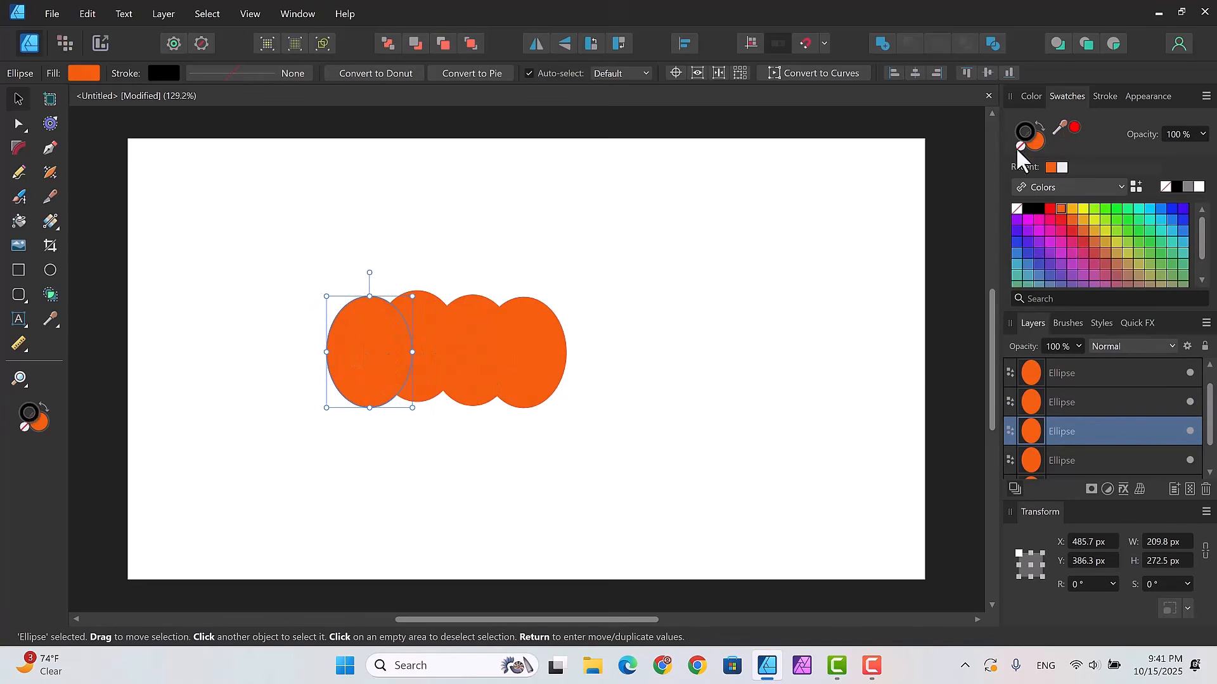
click(1105, 97)
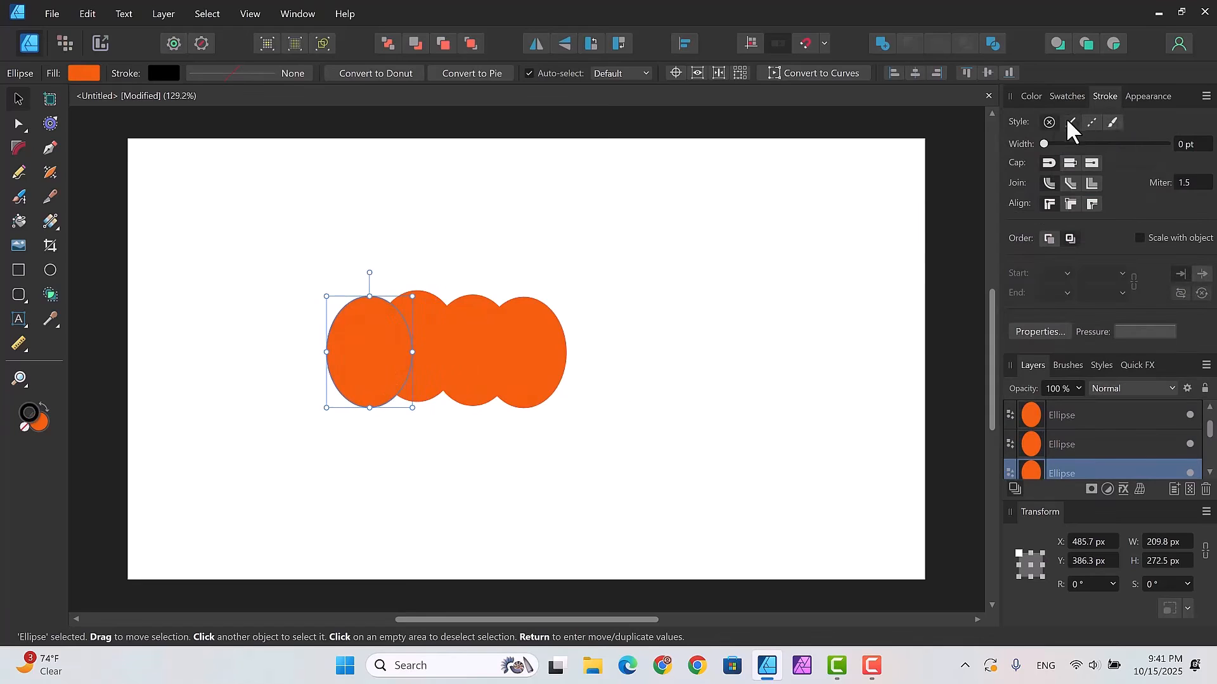
drag(1043, 143, 1073, 147)
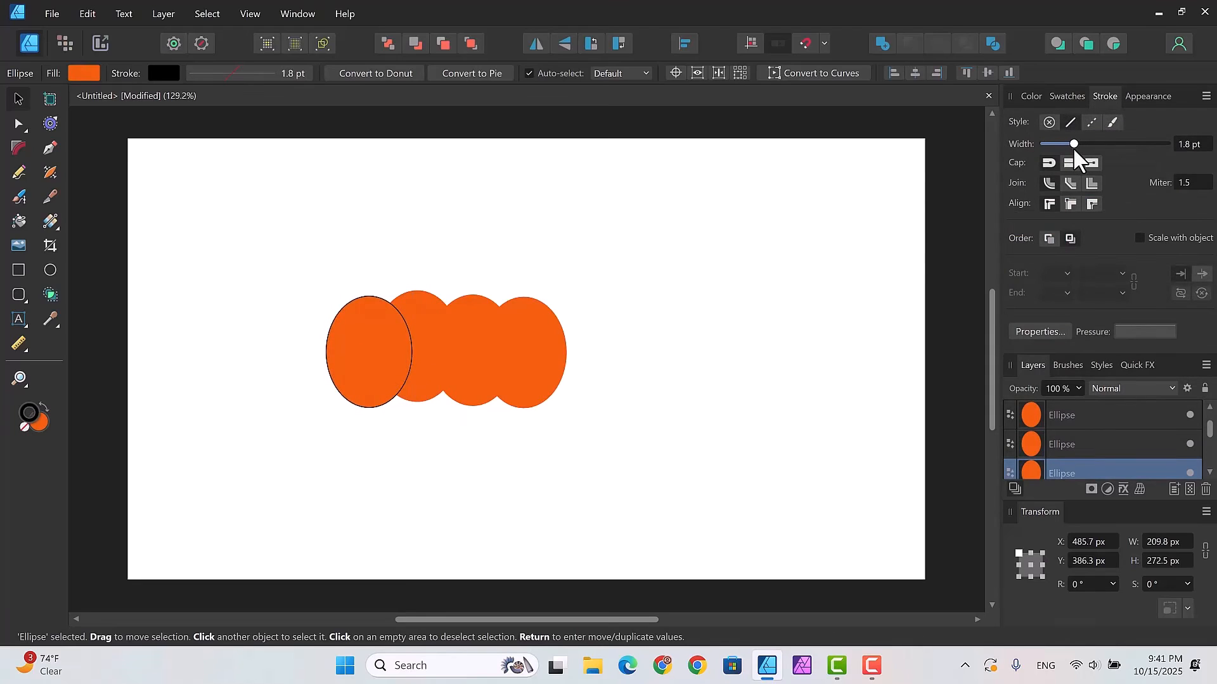
click(432, 305)
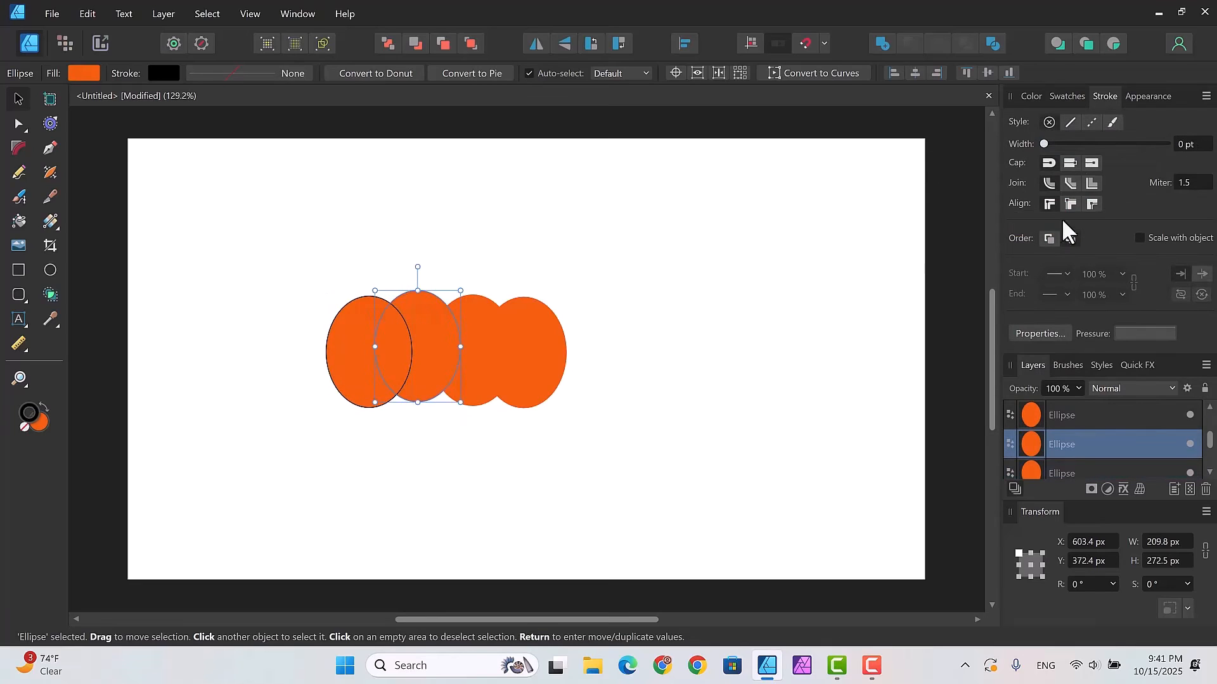
drag(1042, 143, 1074, 145)
click(486, 299)
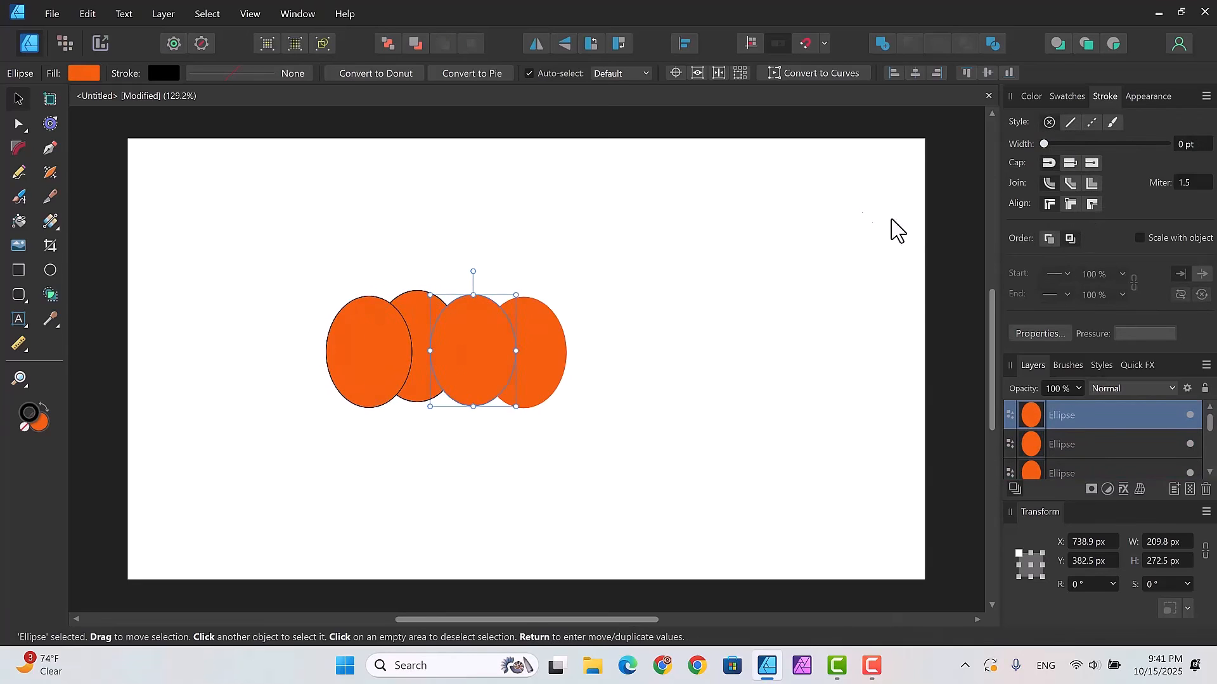
drag(1044, 142, 1077, 147)
click(549, 349)
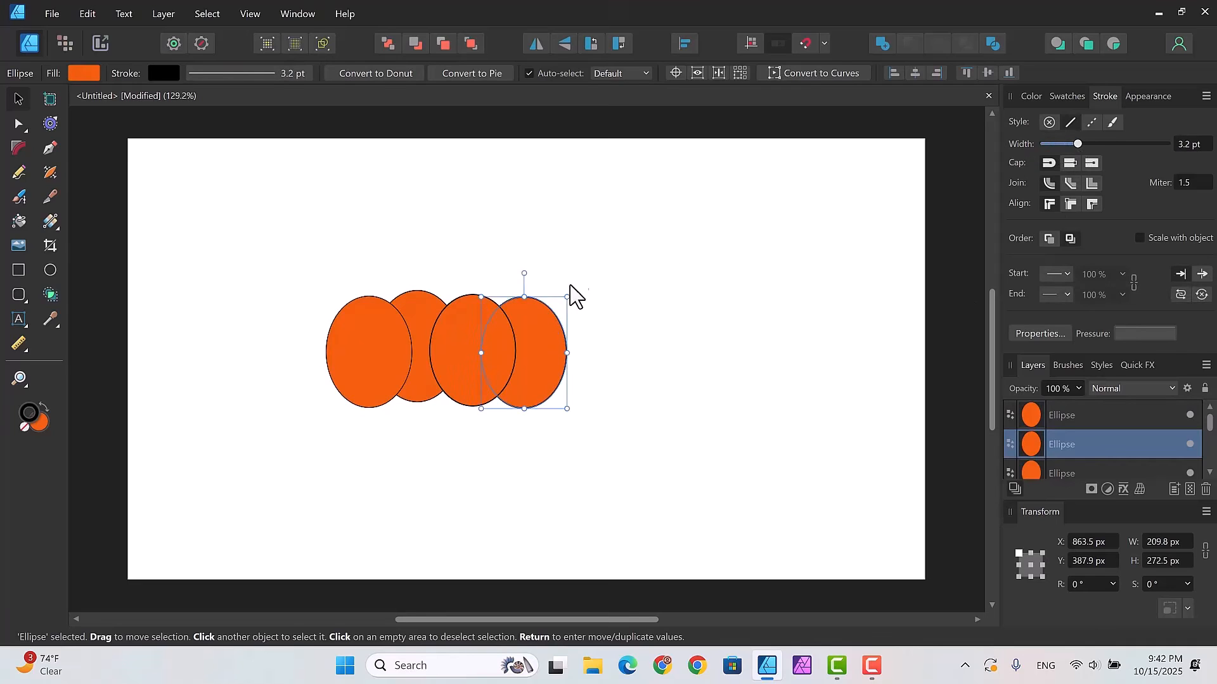
Step: Move the outlined stacked ellipse to the row's right end, then outline the next one at 2.5 pt and place it farther right
click(473, 303)
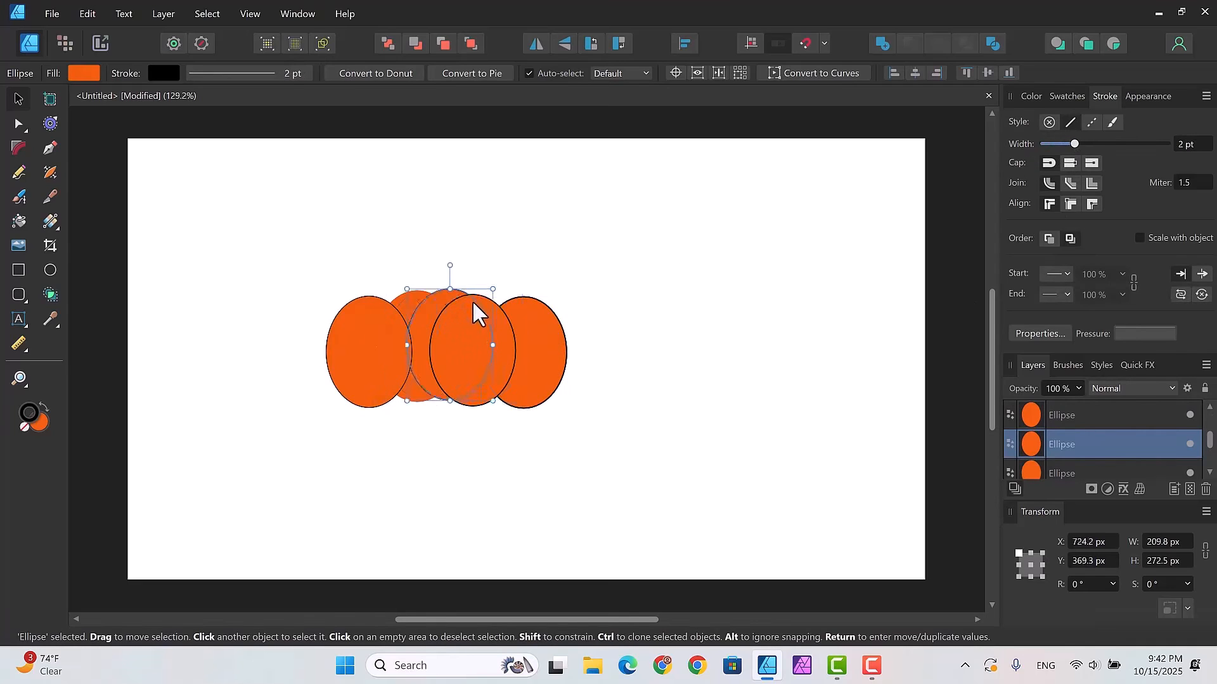
drag(472, 303, 595, 318)
click(418, 298)
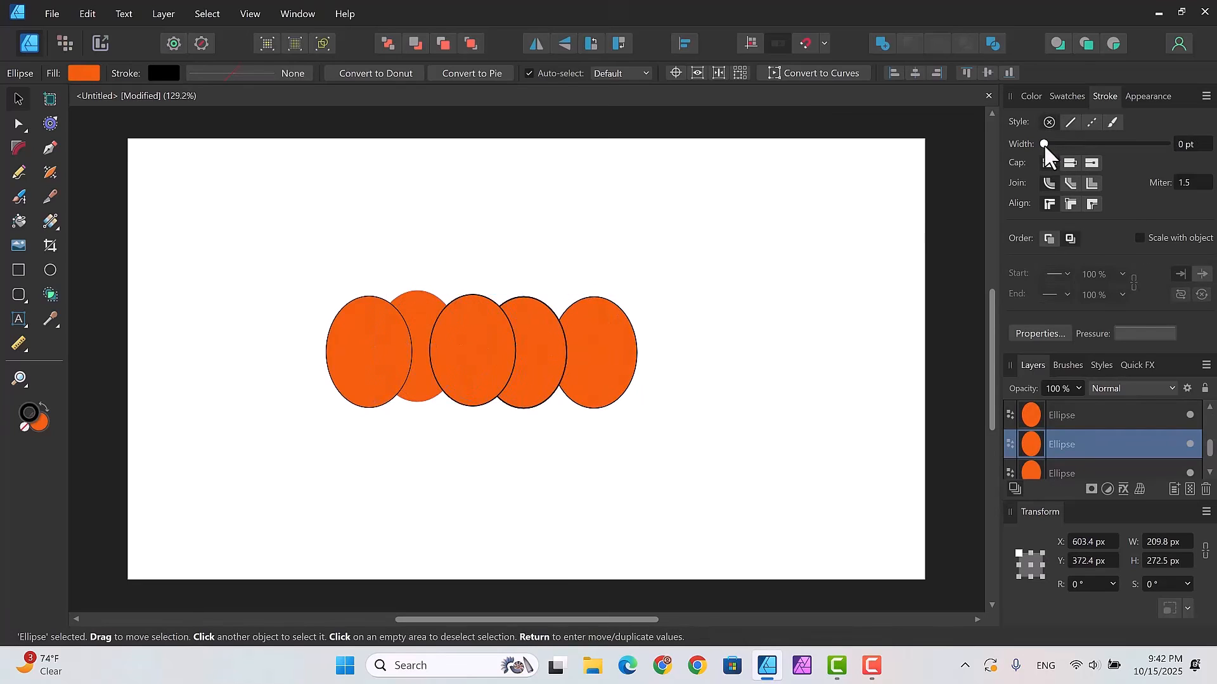
drag(1045, 144, 1077, 155)
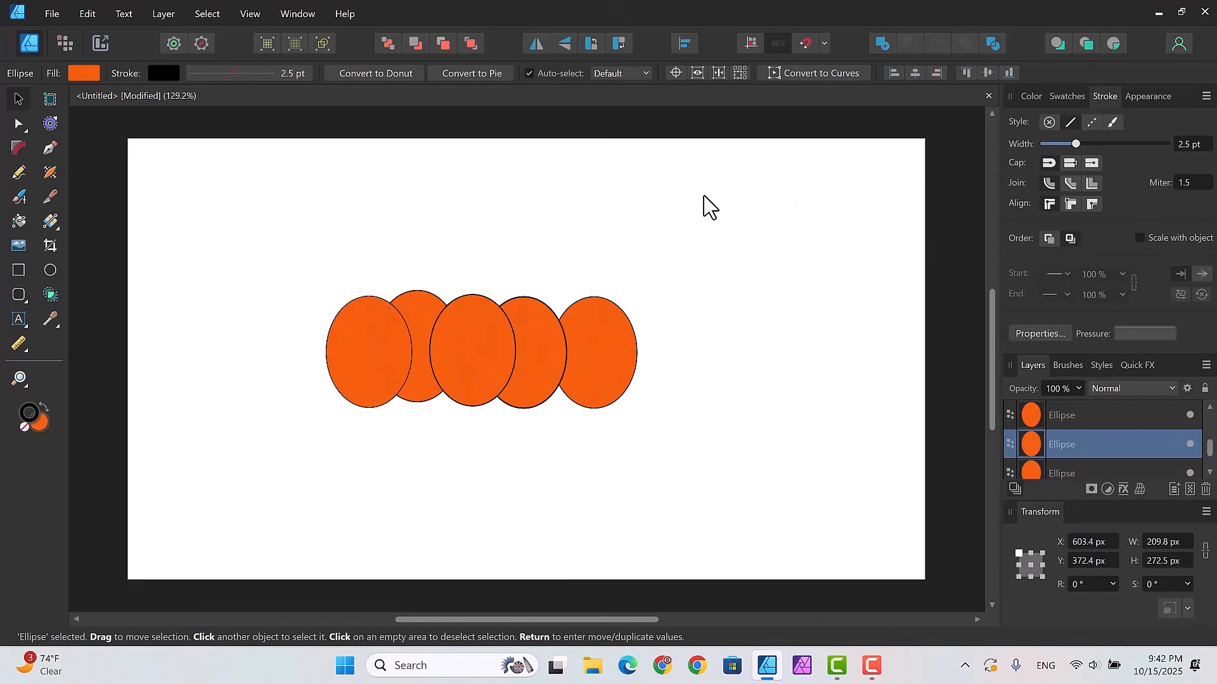
drag(424, 311, 703, 346)
Step: Delete the ellipse without an outline and regroup the remaining five into an overlapping row, with the centre one in front and two on each side
click(435, 308)
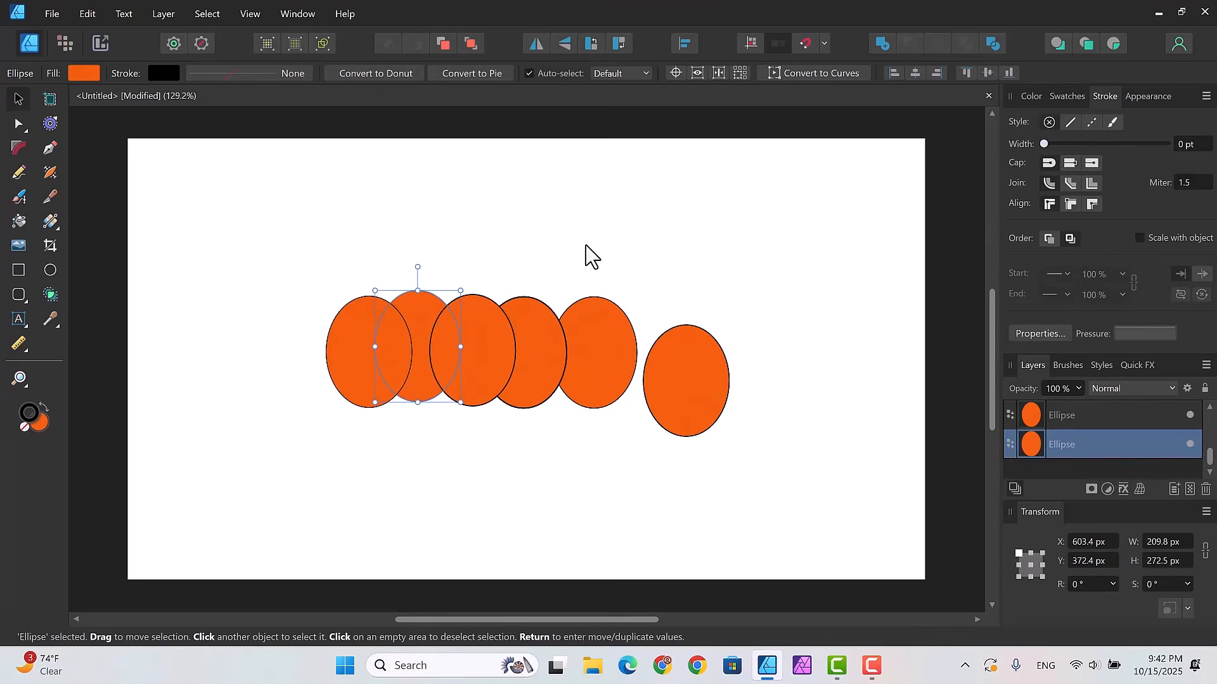
key(Delete)
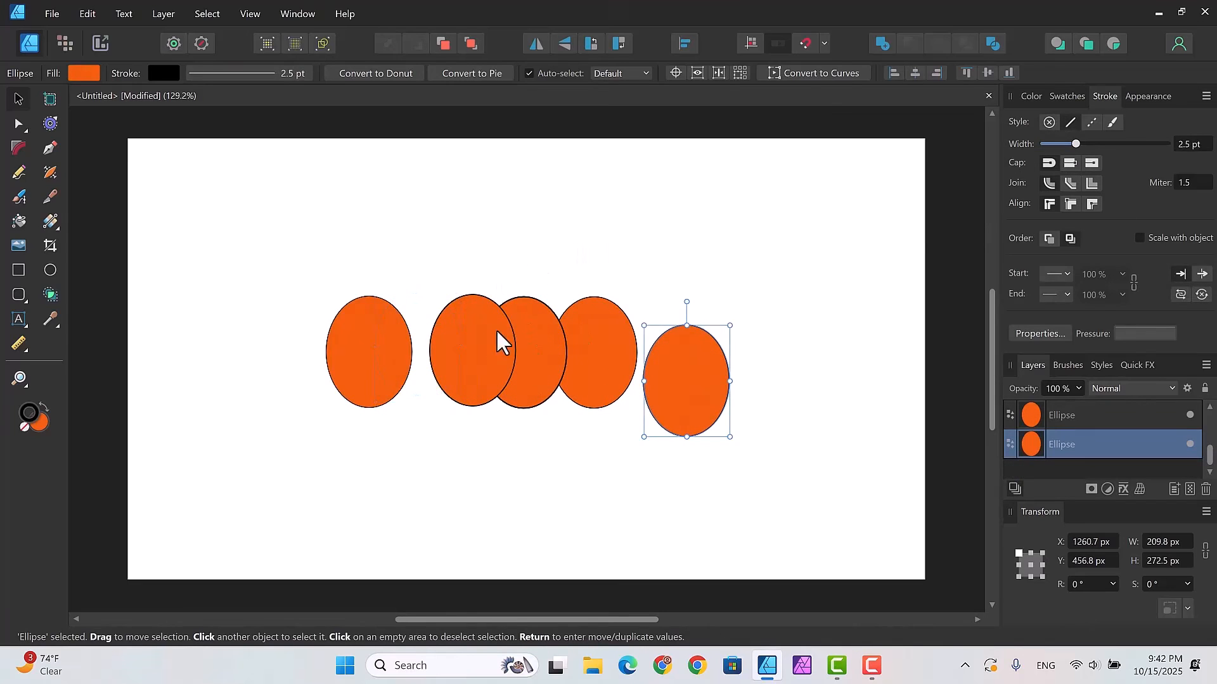
mouse_move(485, 337)
mouse_down()
mouse_move(471, 340)
mouse_move(499, 352)
mouse_up()
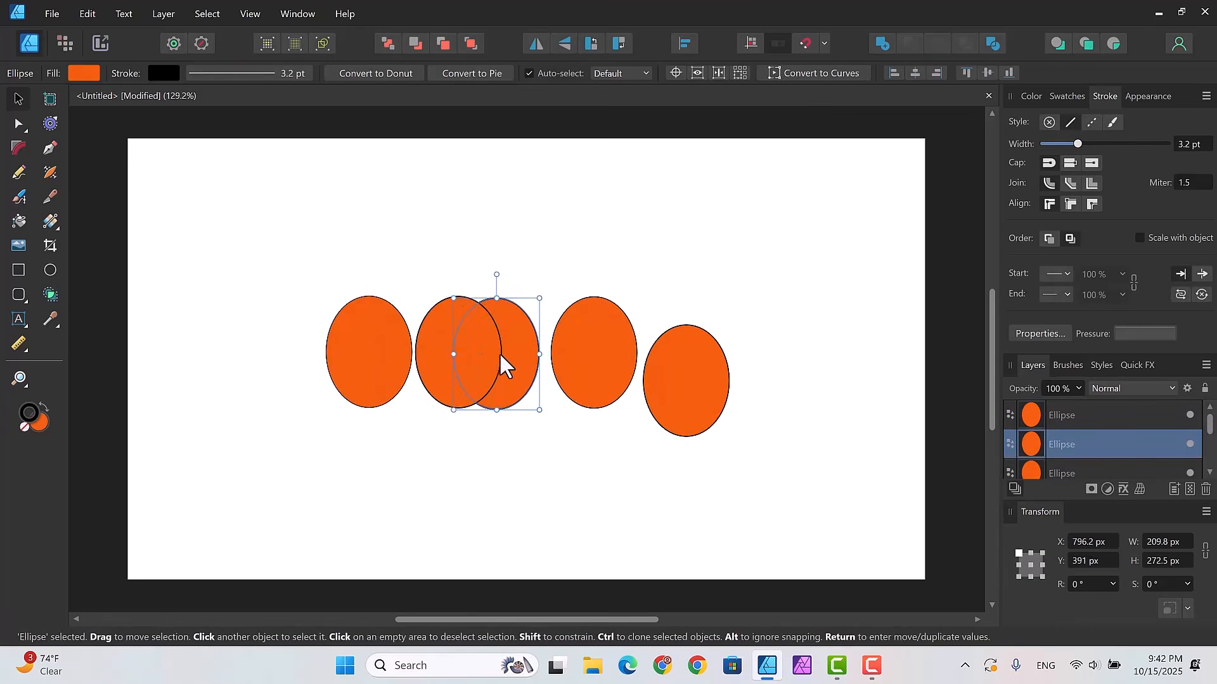
drag(567, 371, 545, 379)
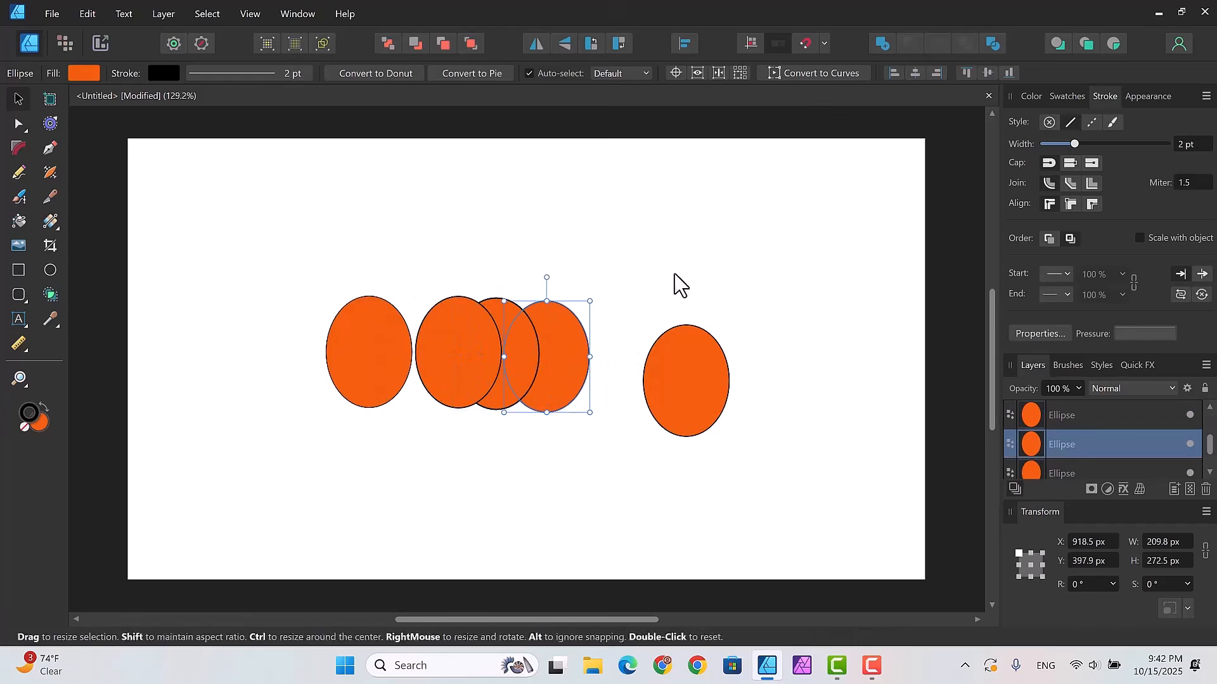
drag(679, 367, 652, 370)
mouse_move(541, 366)
mouse_down()
mouse_move(409, 379)
mouse_move(321, 340)
mouse_move(420, 364)
mouse_up()
drag(341, 356, 380, 365)
click(652, 415)
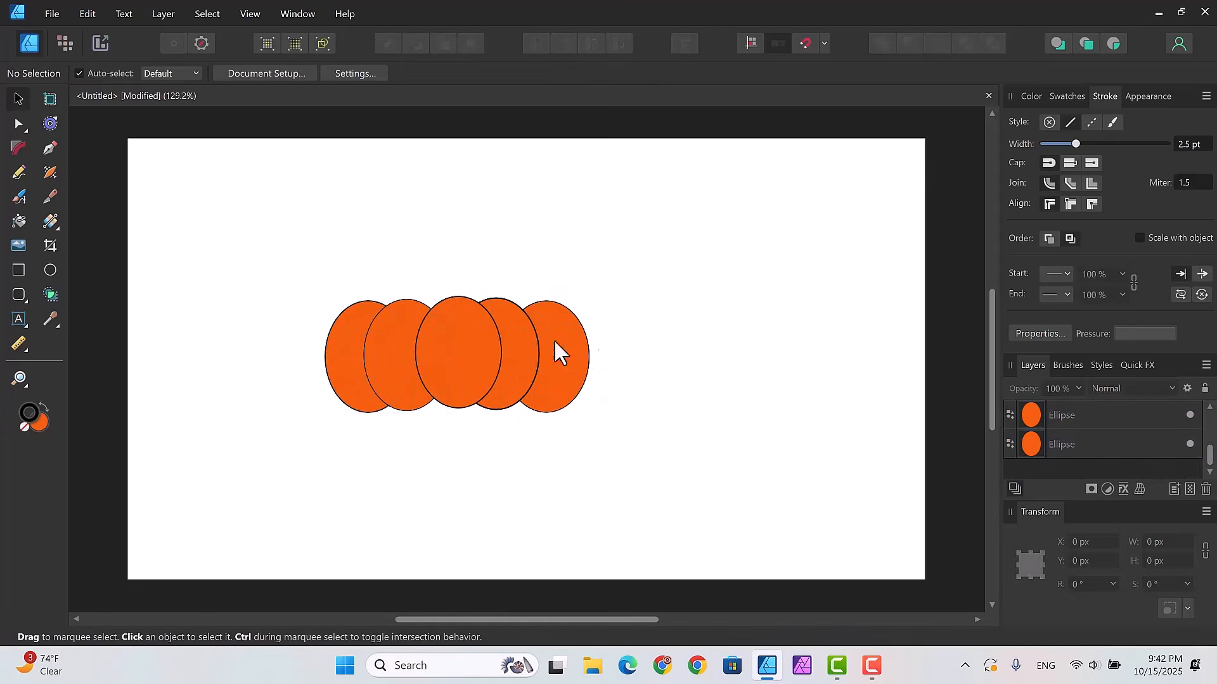
Step: Shift the two left ellipses closer to the centre one and check the front ellipse's place in the layer stack
drag(384, 362, 400, 359)
click(371, 361)
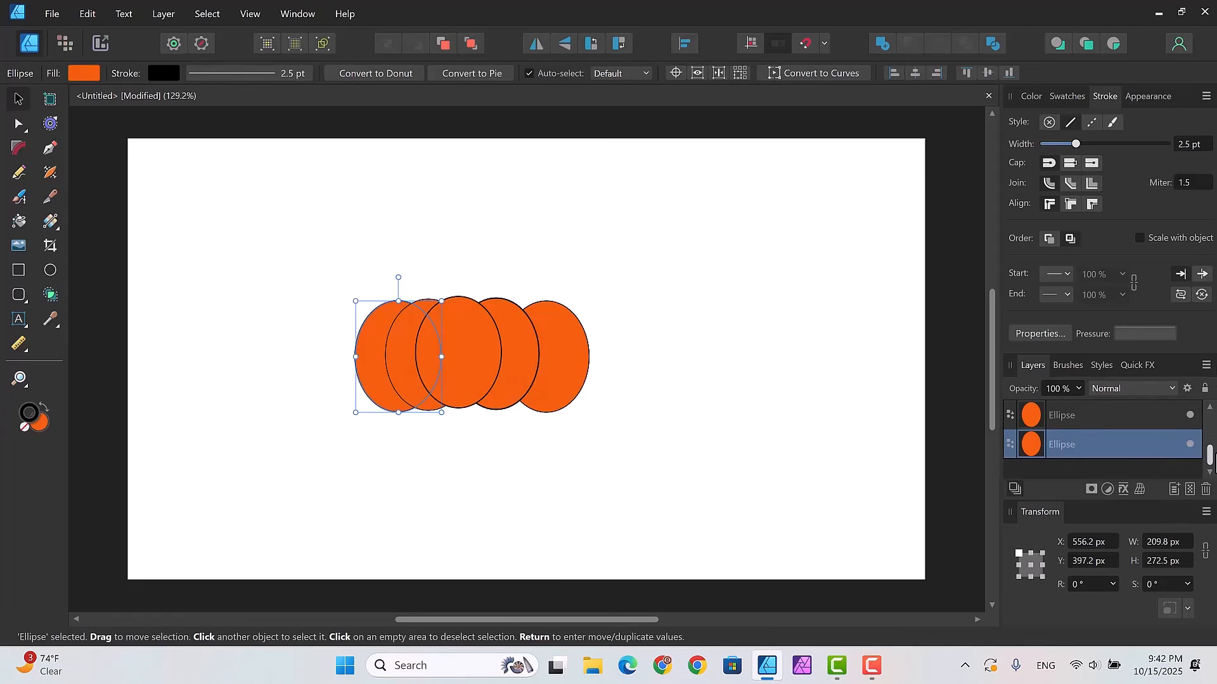
mouse_move(1210, 455)
mouse_down()
mouse_move(1210, 424)
mouse_move(1210, 454)
mouse_up()
click(1030, 97)
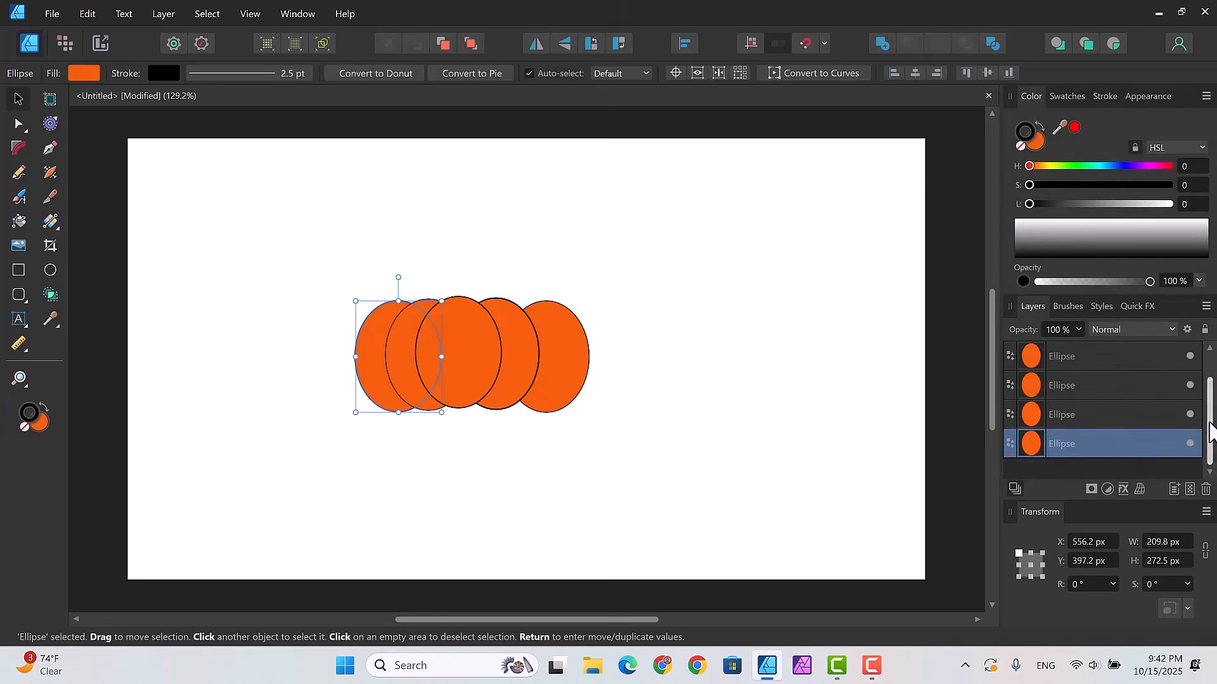
scroll(1166, 393, up, 1)
click(1115, 351)
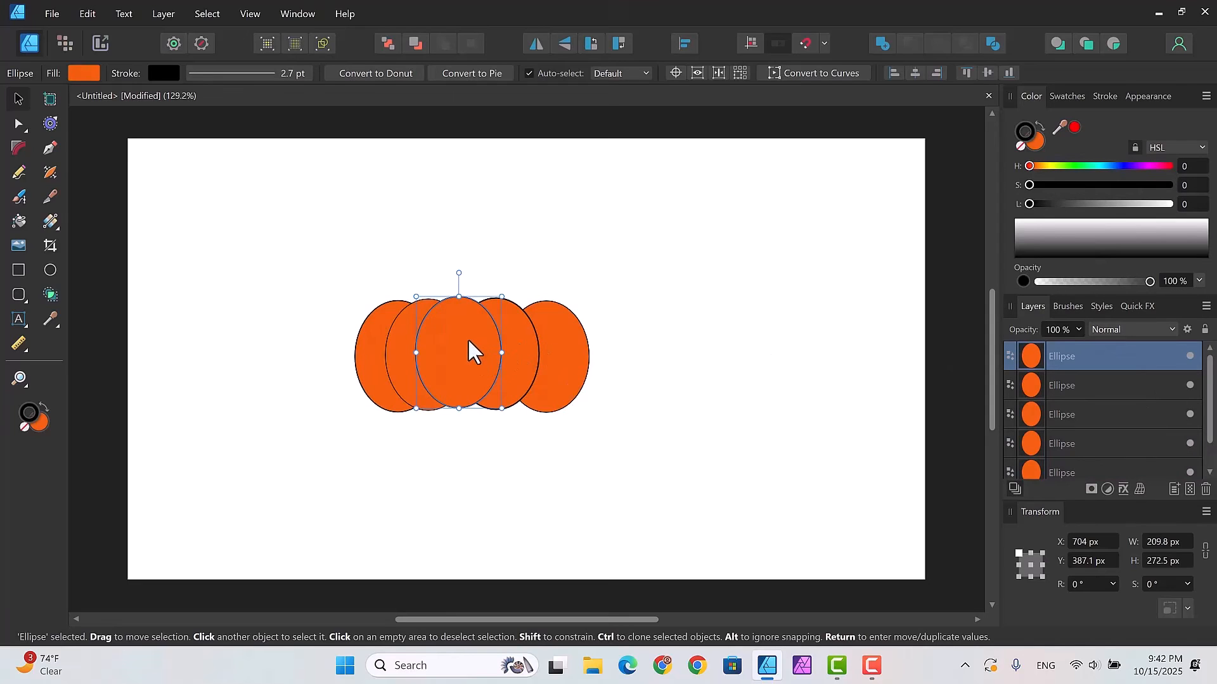
click(640, 434)
Step: Move the two right and two left ellipses in toward the centre one, placing the left pair slightly higher
mouse_move(519, 359)
mouse_down()
mouse_move(508, 360)
mouse_move(534, 376)
mouse_move(515, 375)
mouse_up()
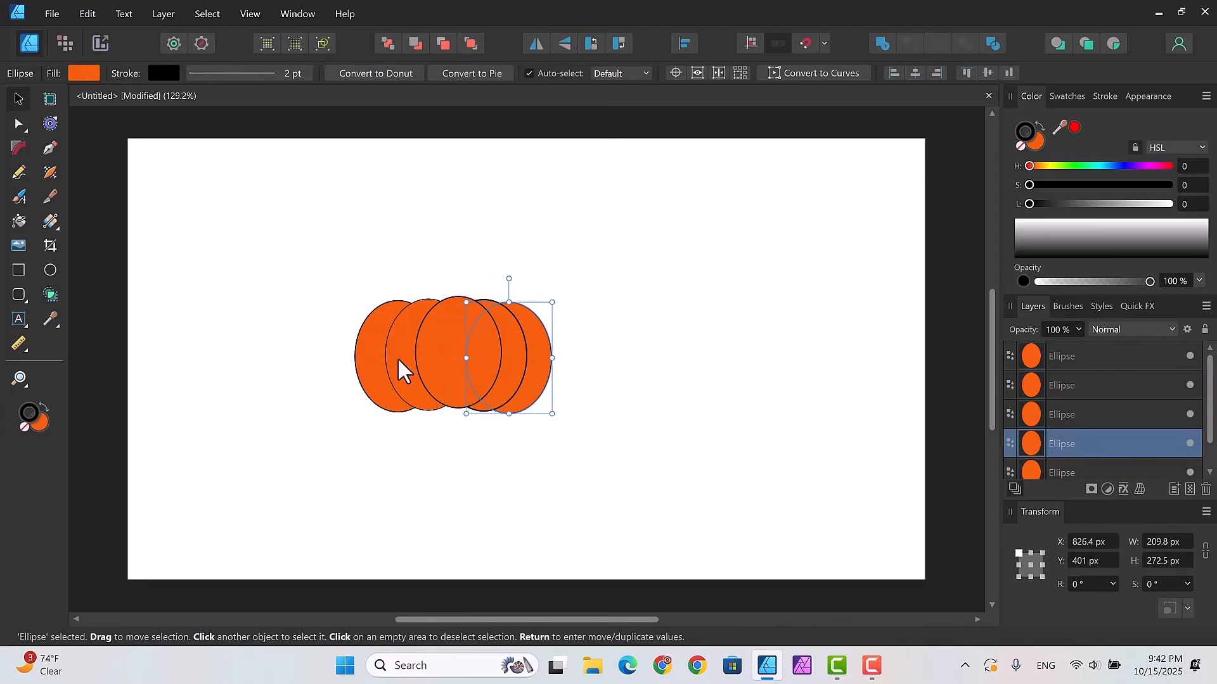
mouse_move(398, 357)
mouse_down()
mouse_move(371, 364)
mouse_move(378, 351)
mouse_move(408, 374)
mouse_up()
key(Down)
key(Down)
key(Down)
key(Down)
key(Down)
key(Down)
key(Down)
click(482, 444)
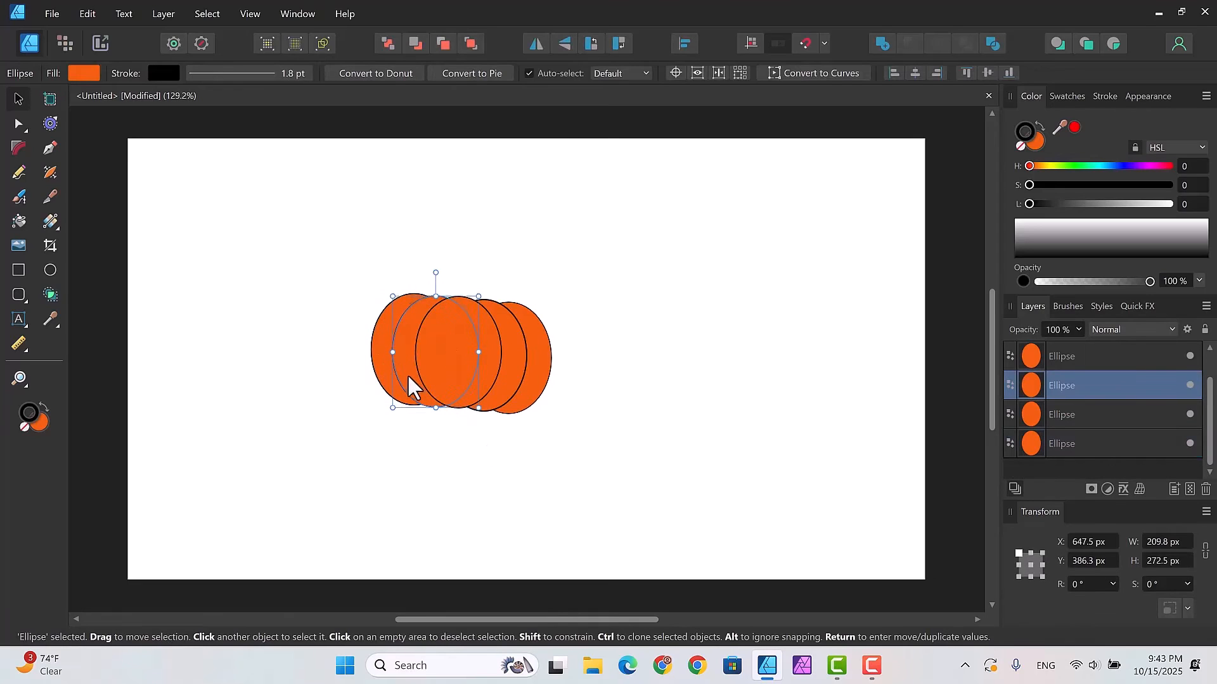
Step: Raise the two right ellipses slightly to level them with the left pair, placing the outermost at about X 809 px, Y 380 px
click(507, 378)
drag(506, 377, 528, 375)
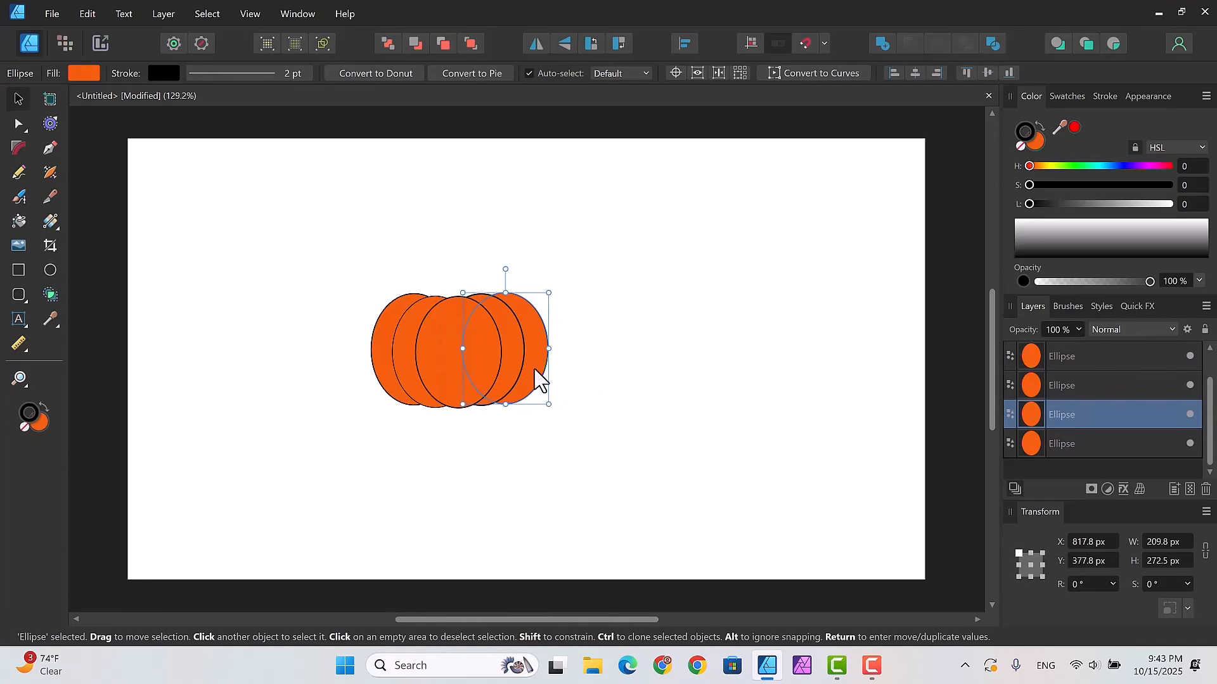
drag(538, 380, 534, 381)
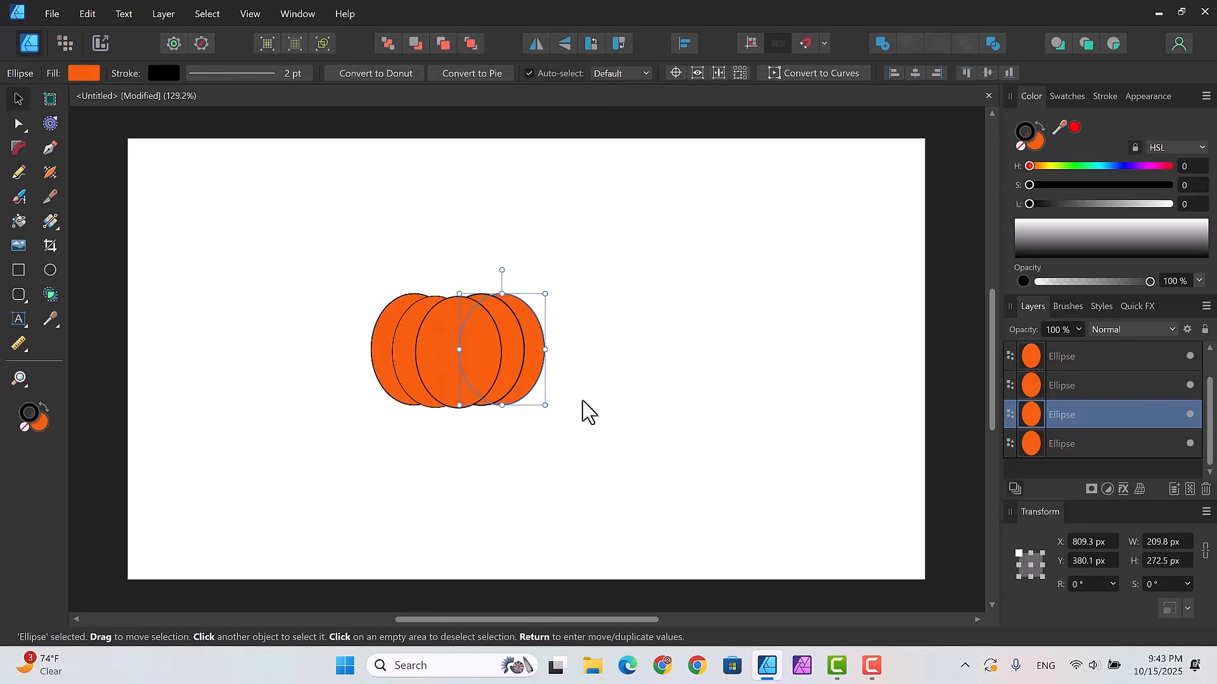
click(592, 416)
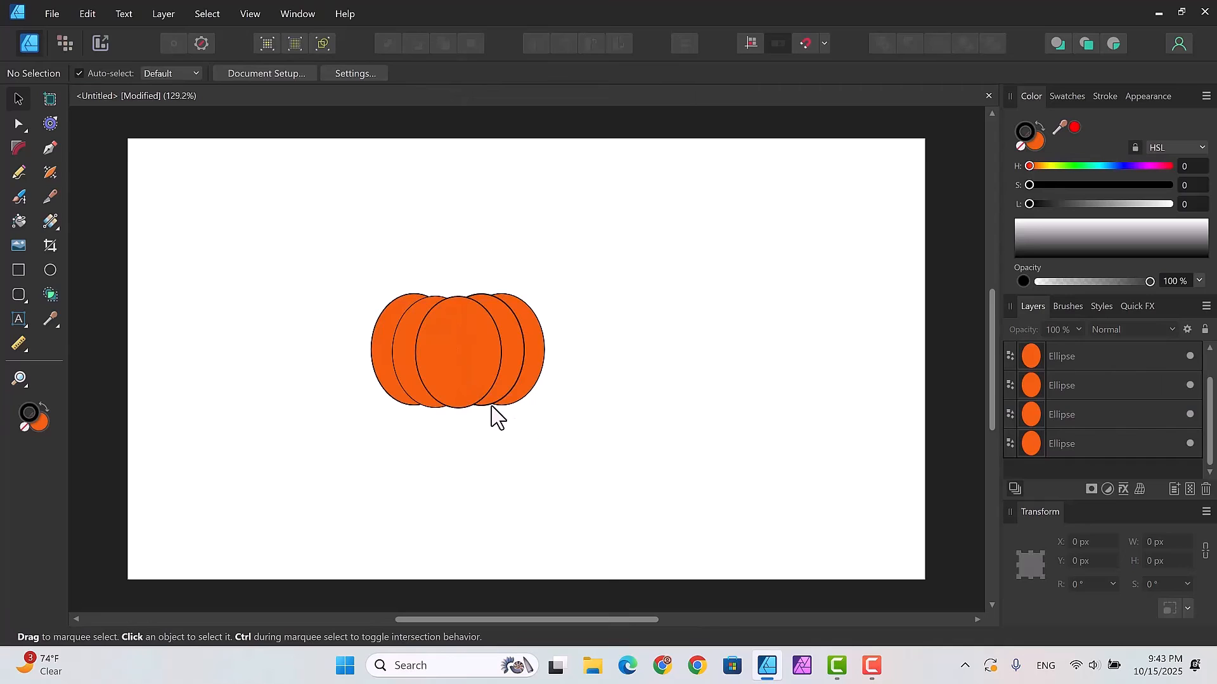
Step: Narrow the front centre ellipse from both sides to about 180 px wide and shift the two right ellipses inward
click(458, 362)
key(ctrl+j)
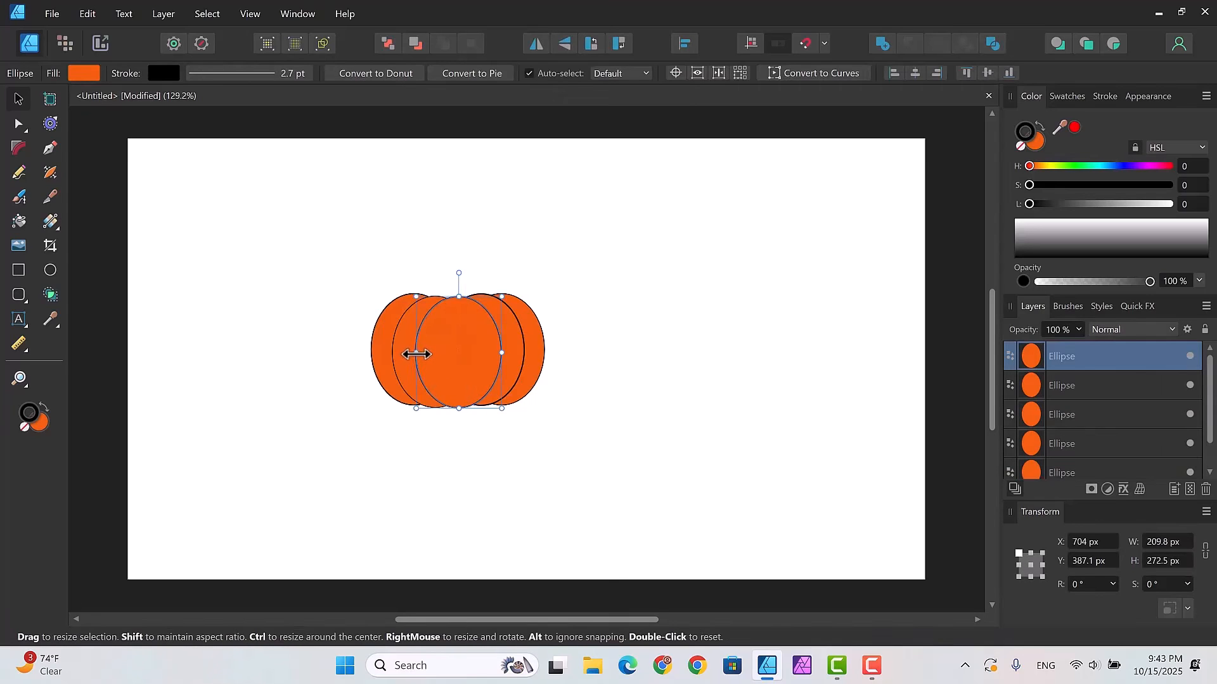
drag(415, 354, 420, 354)
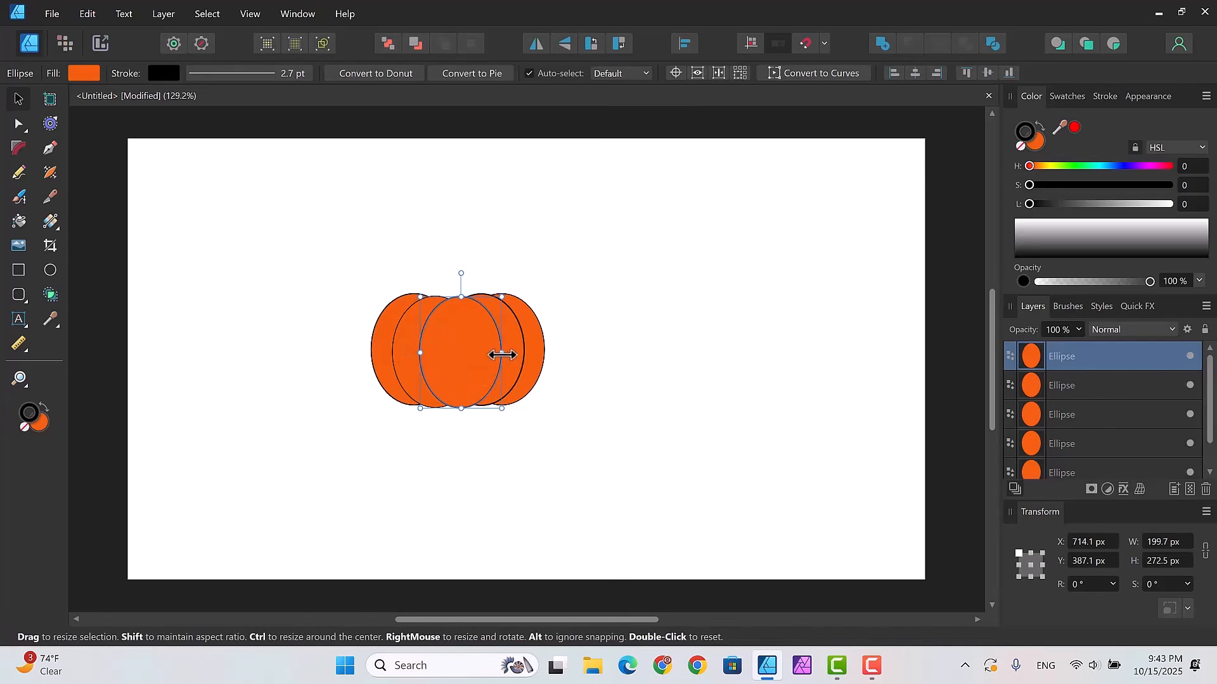
drag(500, 354, 511, 362)
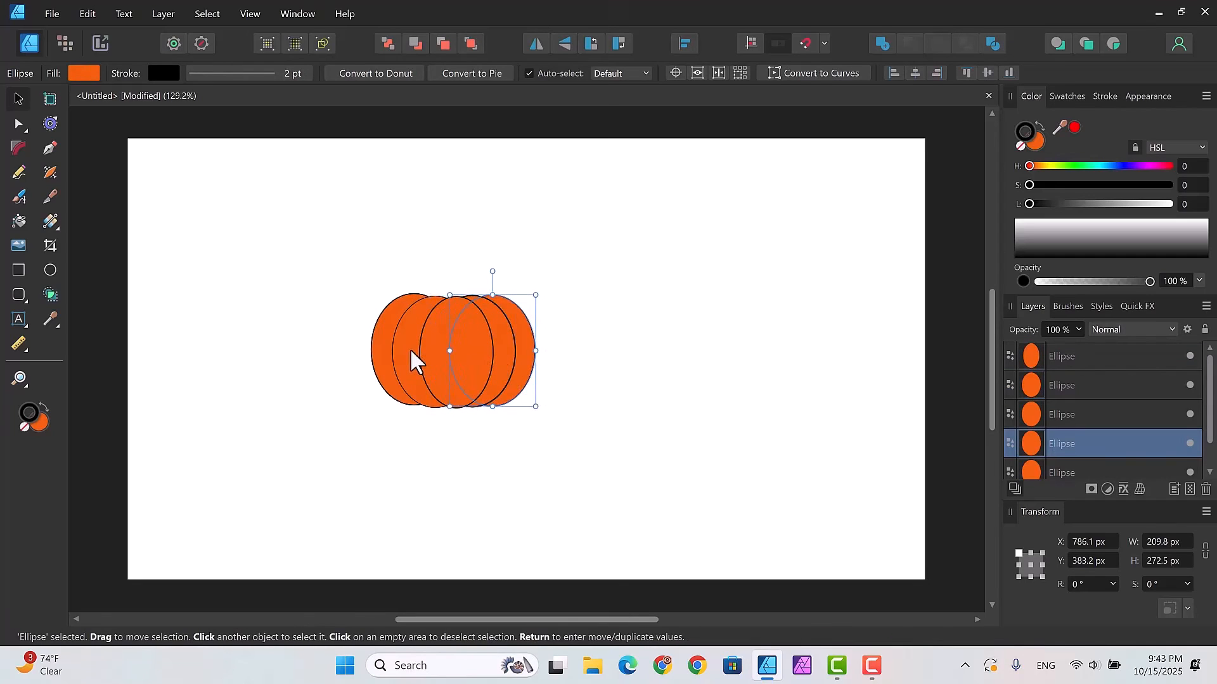
Step: Move the two left ellipses slightly inward and lower the front centre ellipse to about Y 398 px
drag(411, 351, 394, 346)
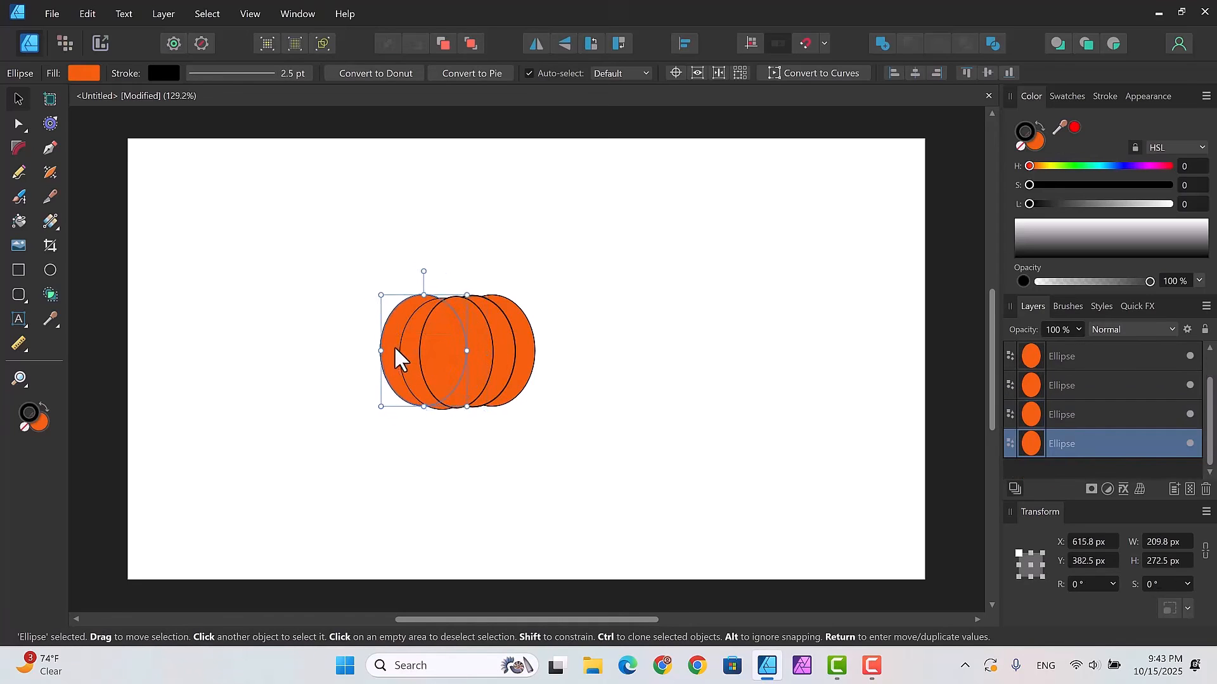
click(596, 381)
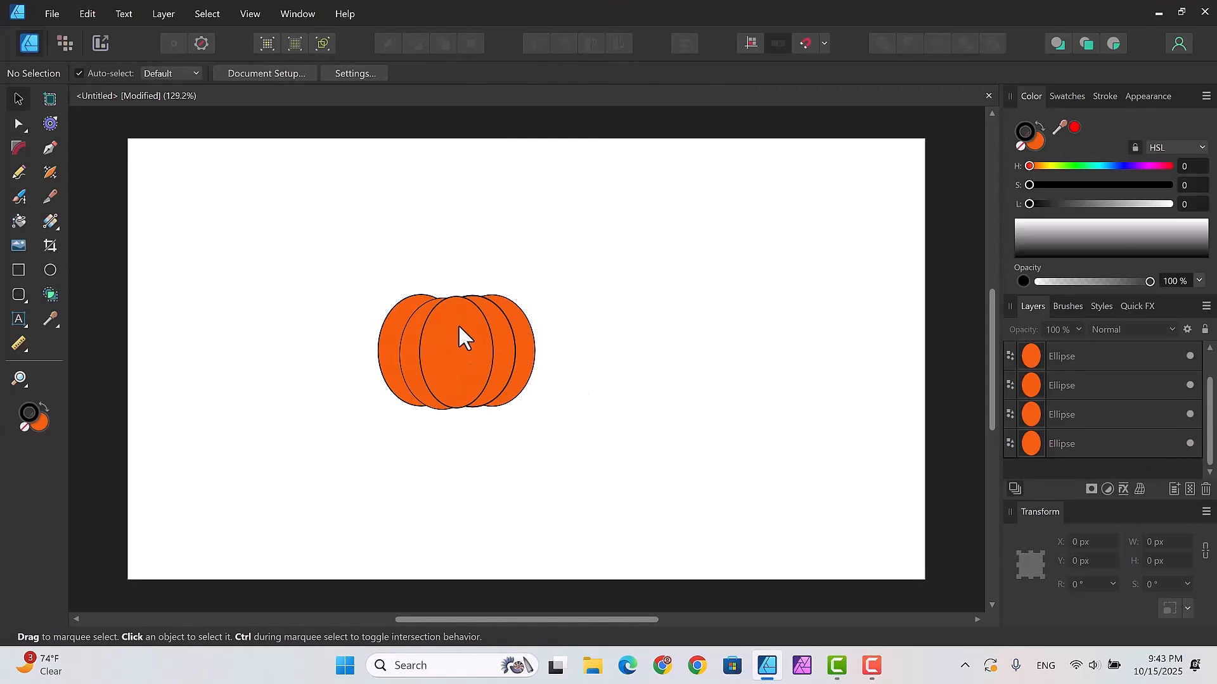
drag(458, 325, 458, 330)
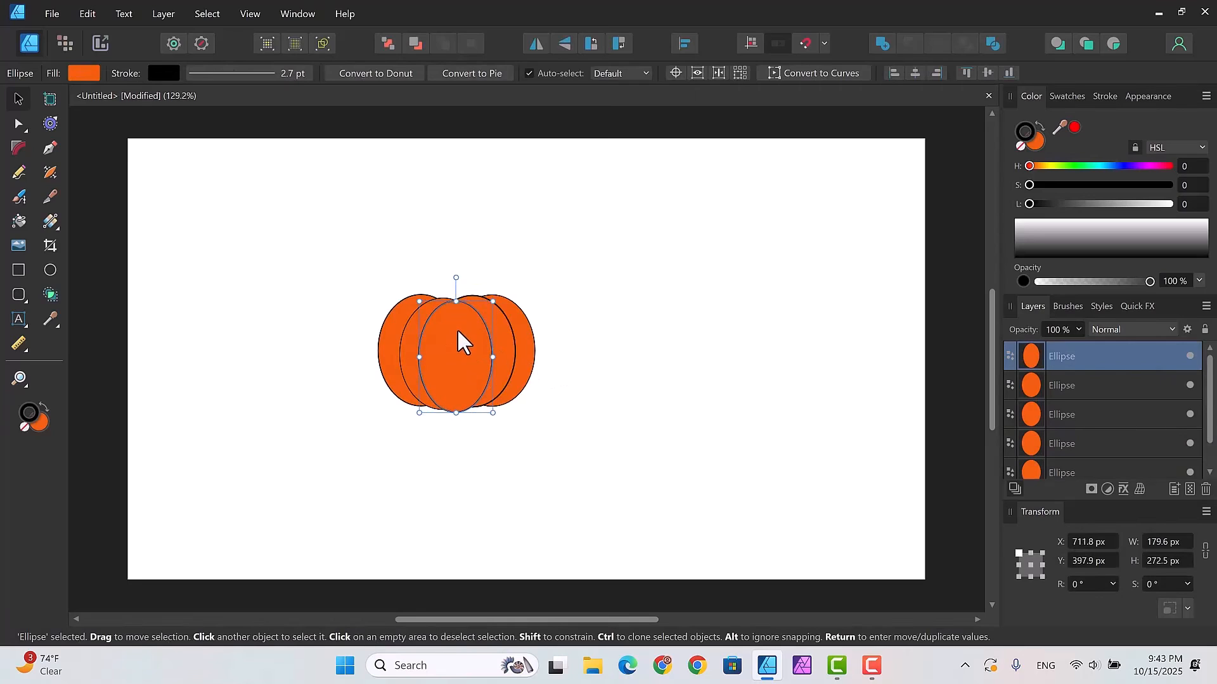
click(605, 380)
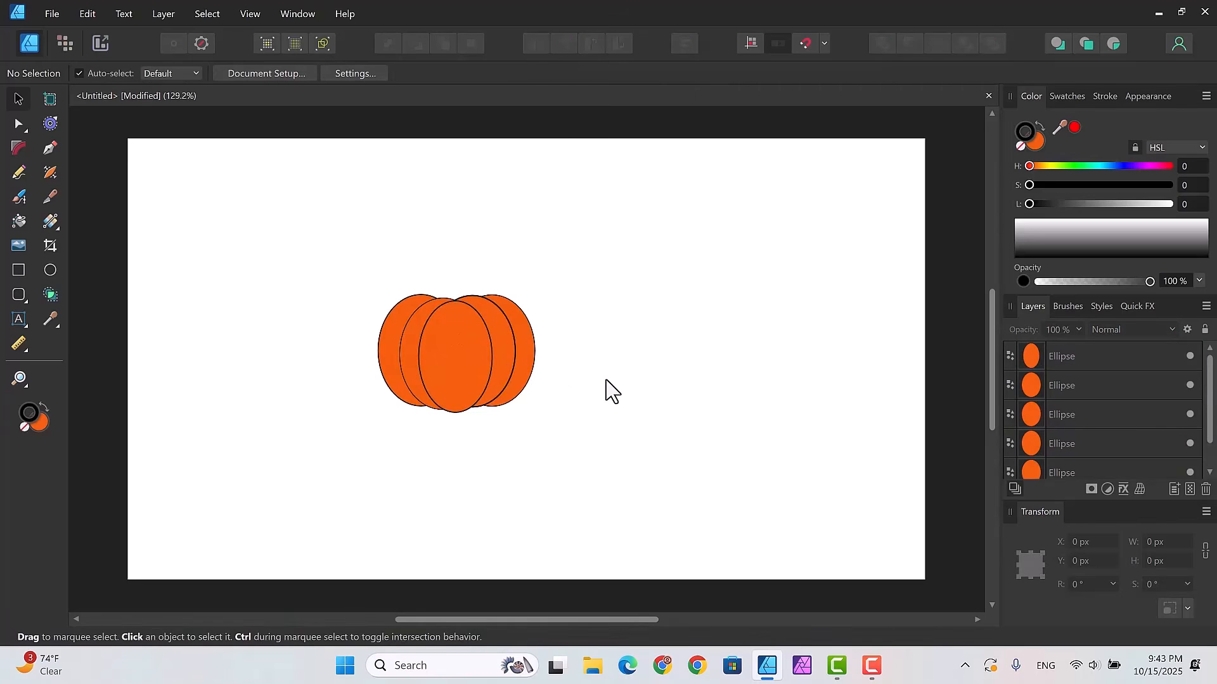
Step: Set the outline width to 1 pt on the front centre ellipse and on the ellipse just right of it
click(466, 351)
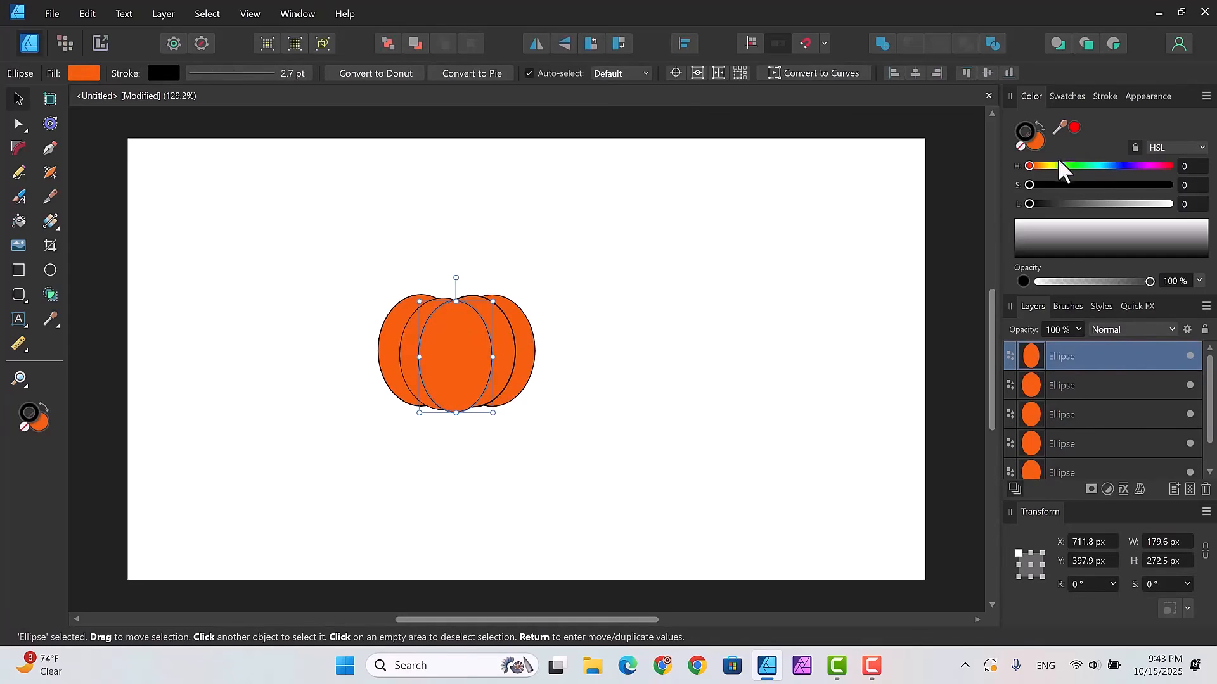
click(1104, 98)
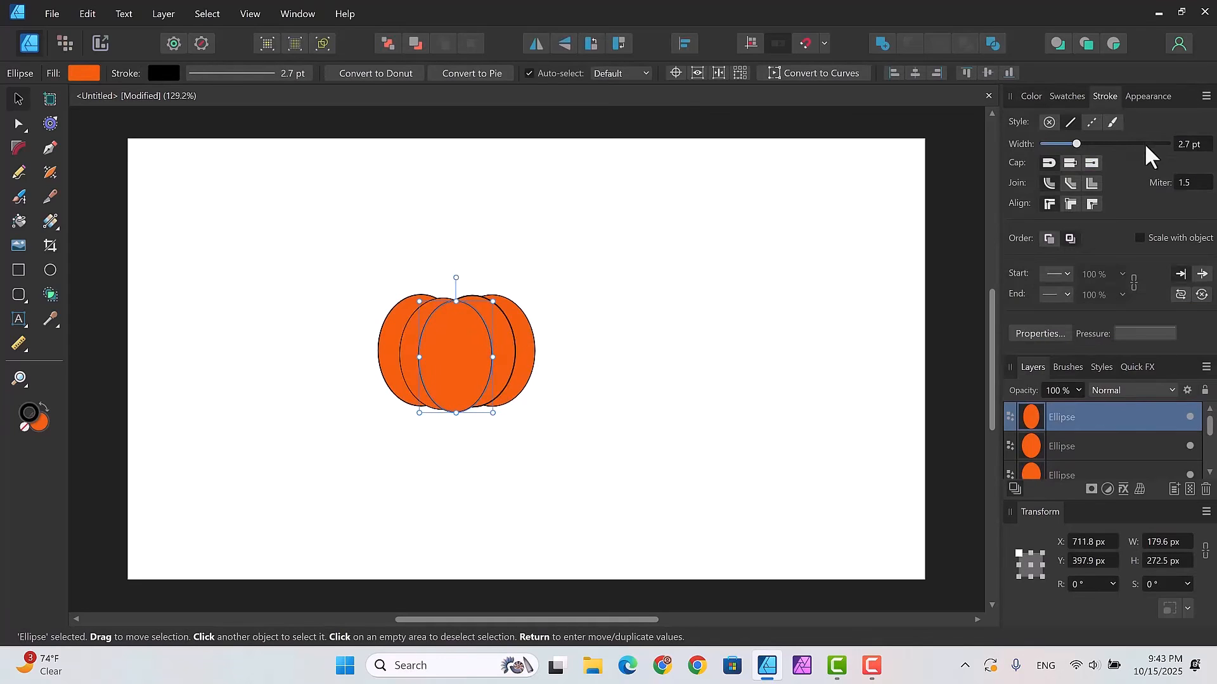
click(1180, 144)
text(1)
key(Return)
click(618, 330)
click(508, 353)
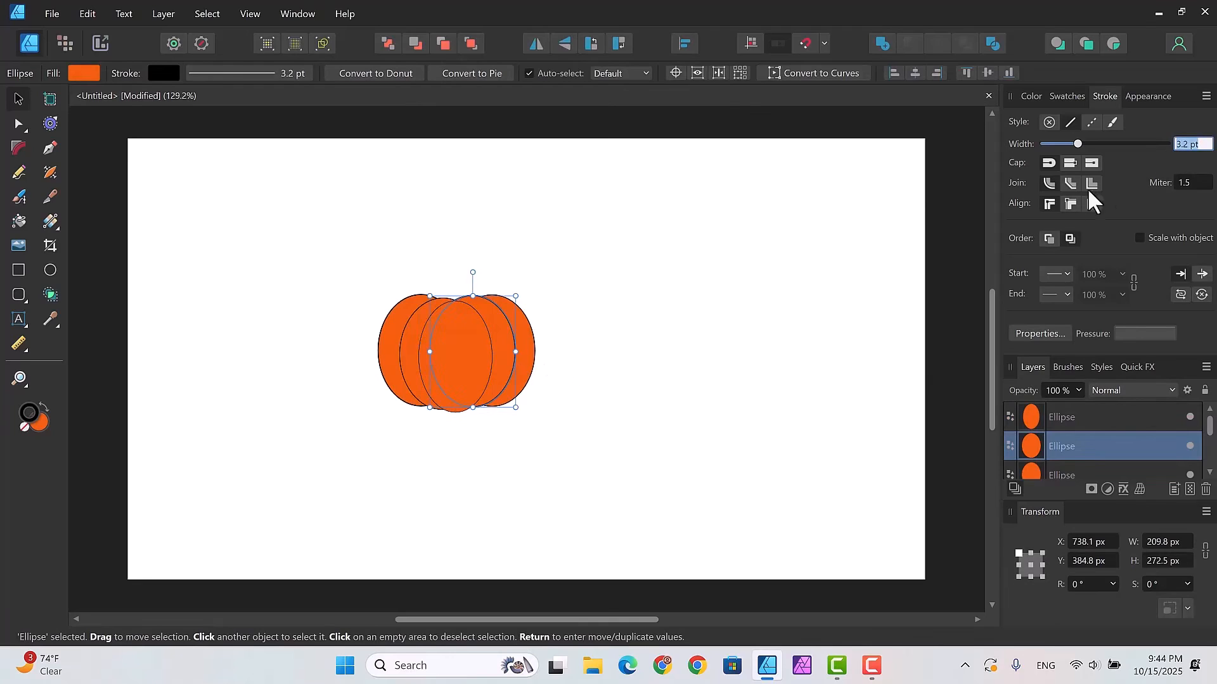
text(1)
Step: Set the outline width of the leftmost ellipse and the inner left ellipse to 1 pt
click(393, 318)
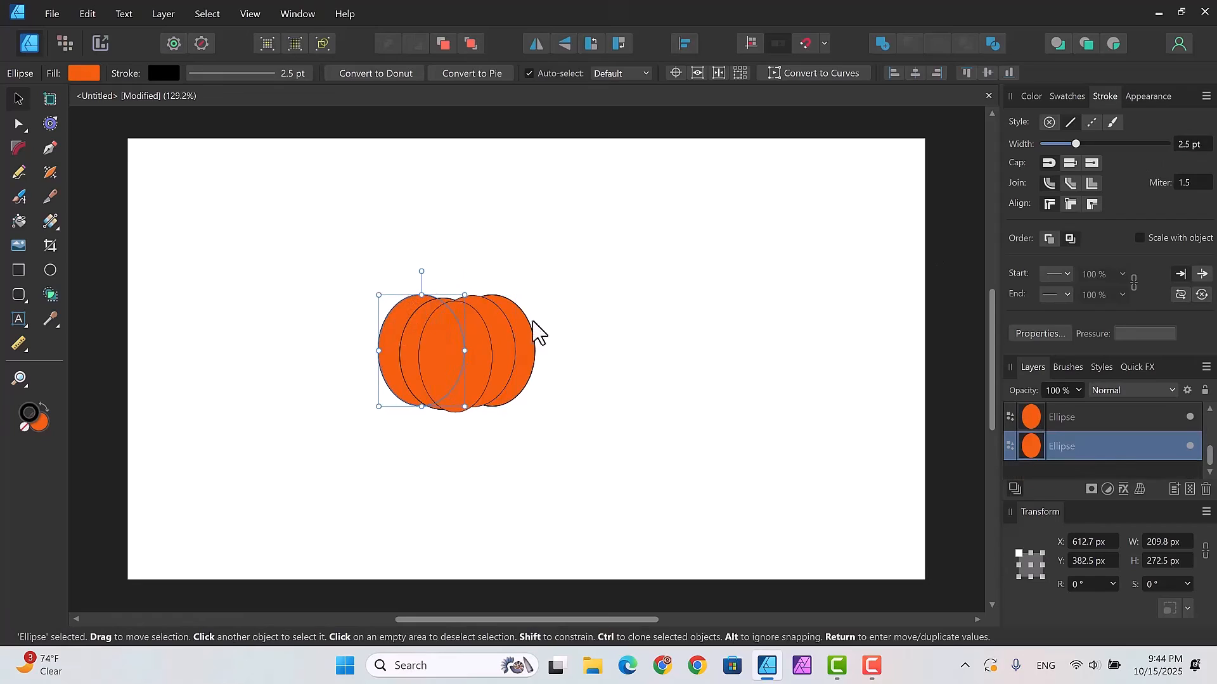
click(1184, 143)
text(1)
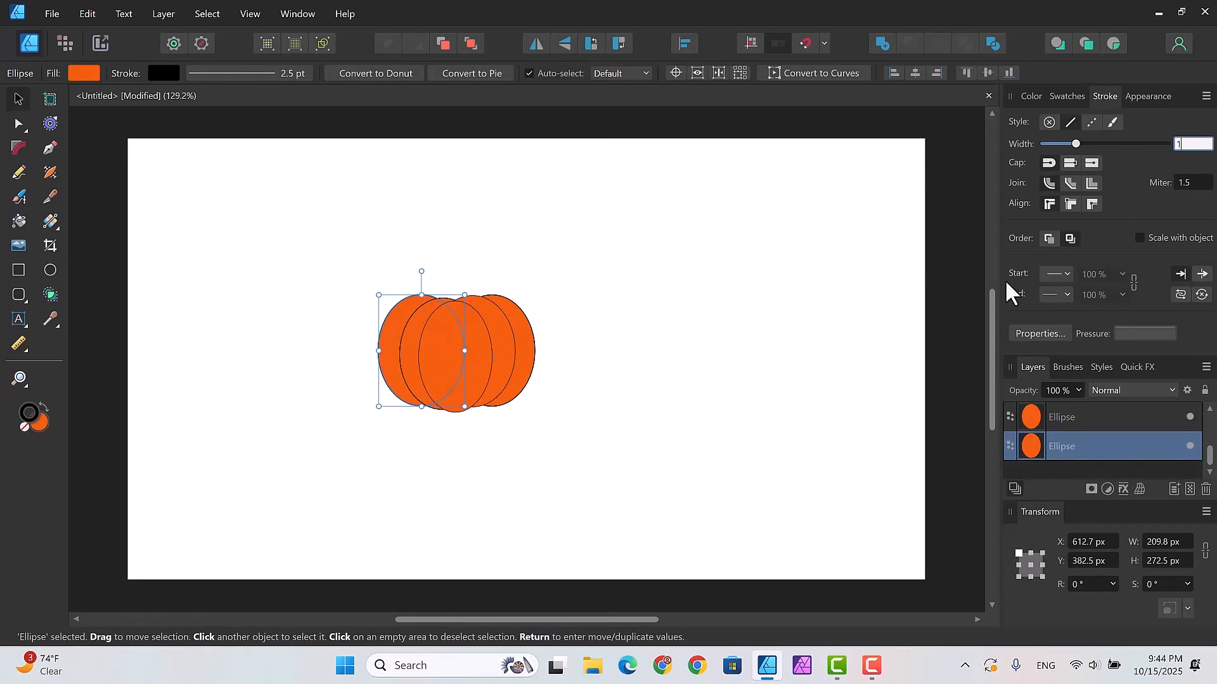
click(713, 355)
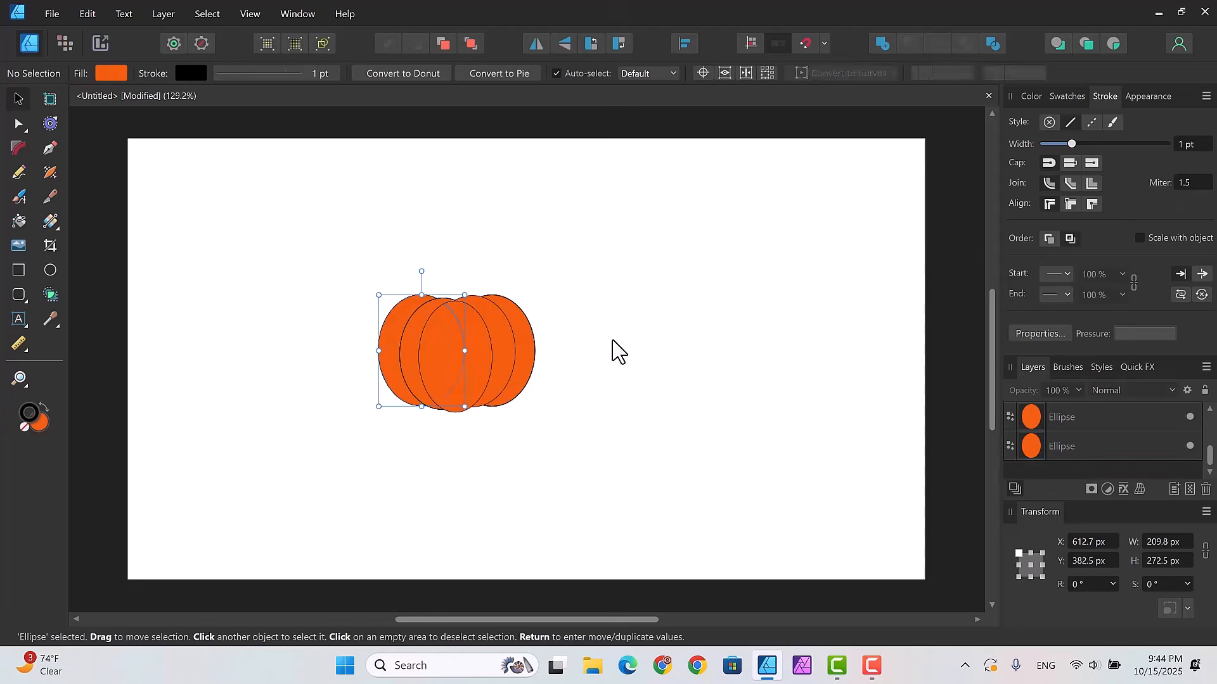
click(420, 313)
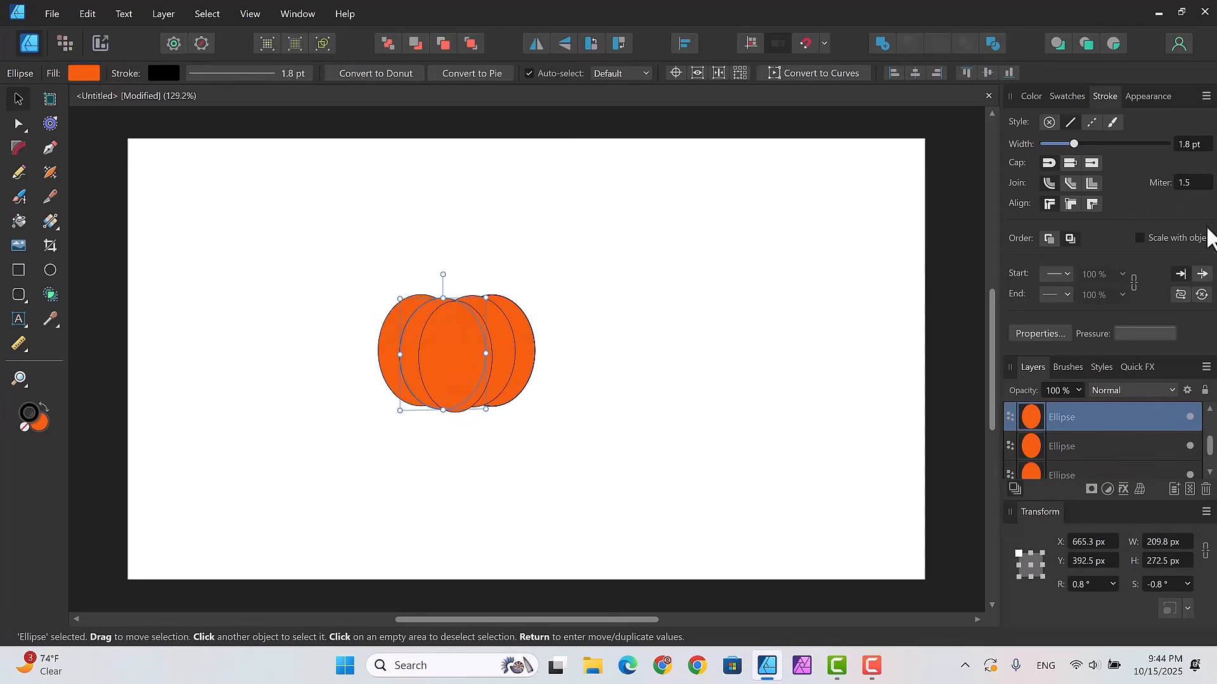
click(1194, 145)
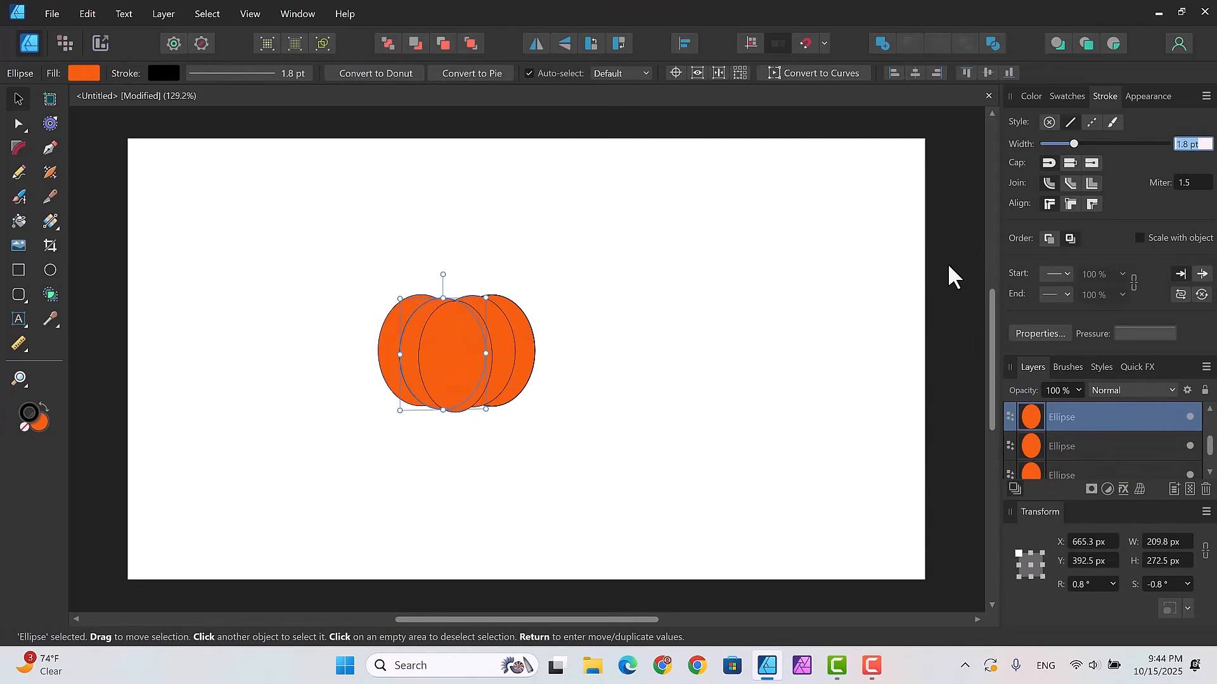
text(1)
key(Return)
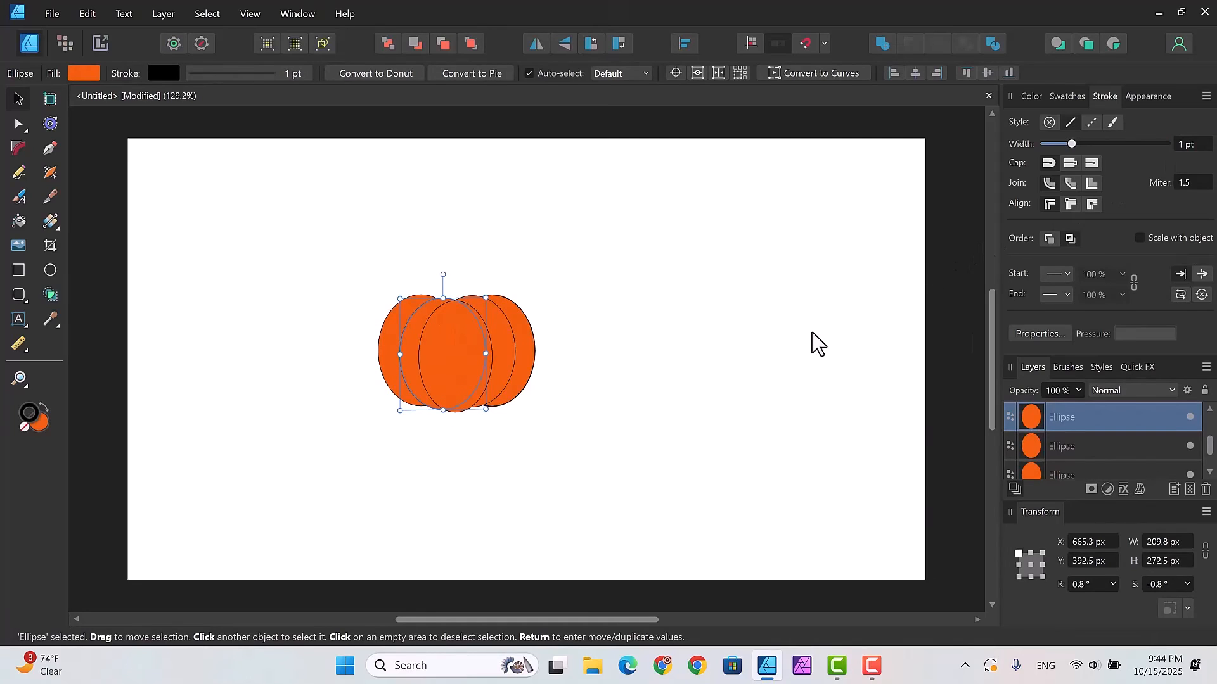
click(731, 345)
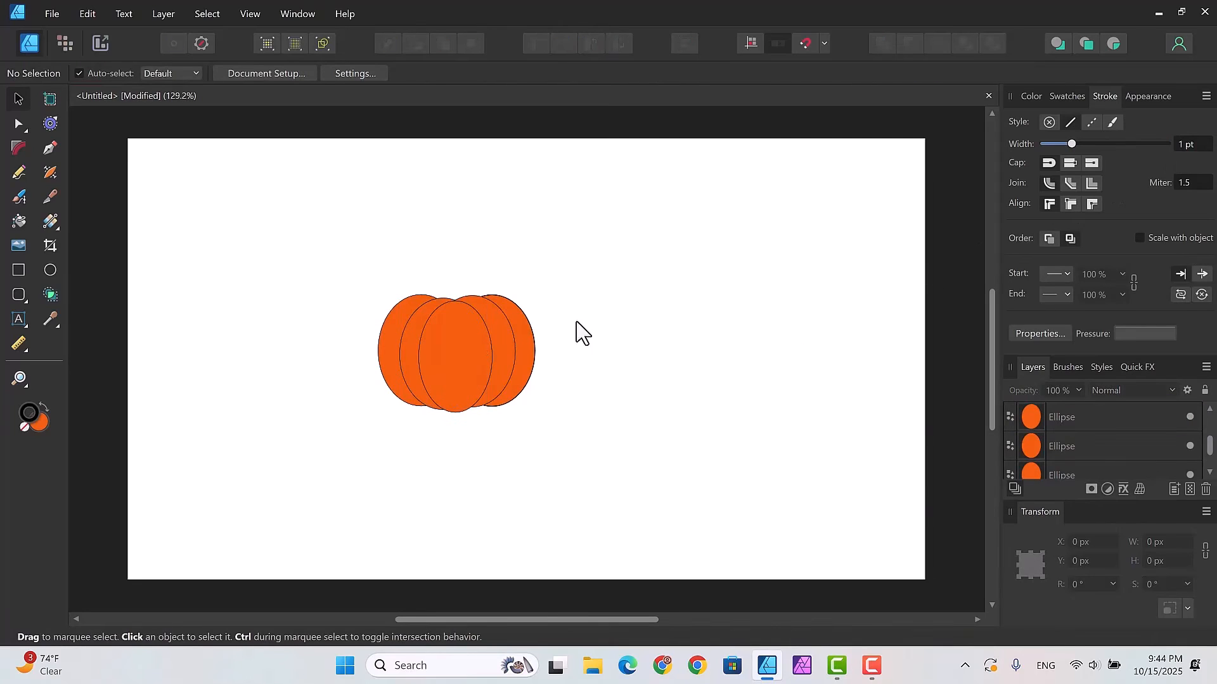
Step: Set the outline width of the rightmost ellipse to 1 pt
click(533, 349)
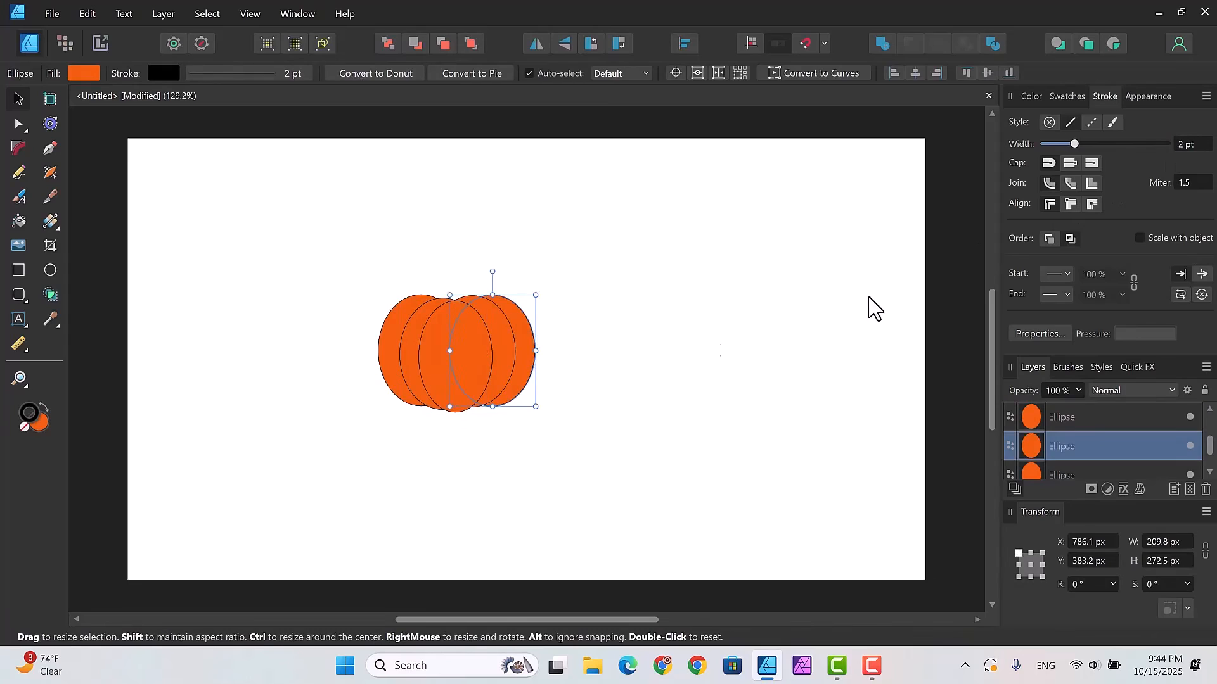
click(1179, 144)
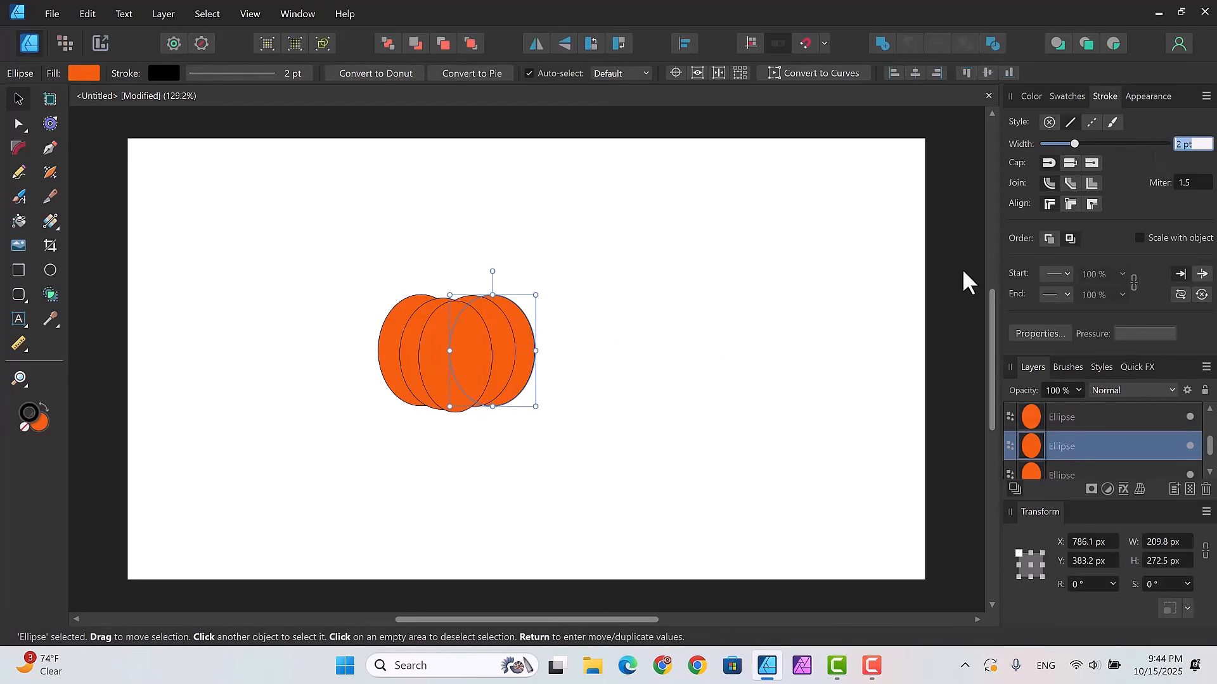
text(1)
key(Return)
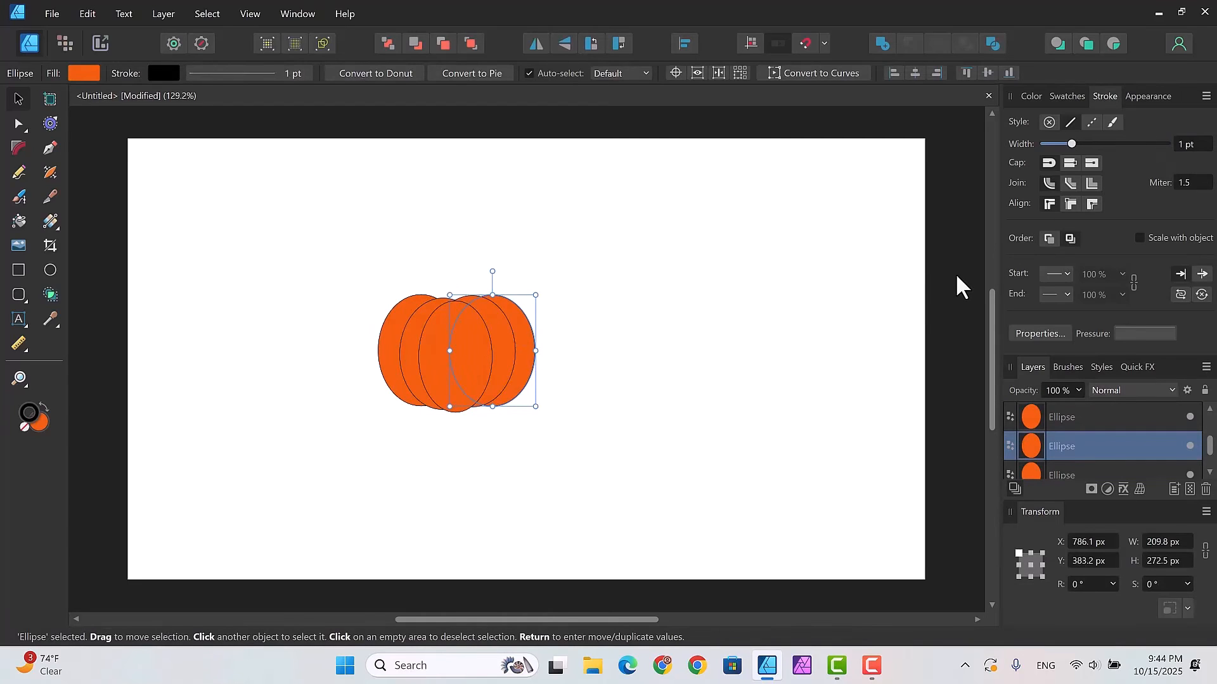
click(654, 328)
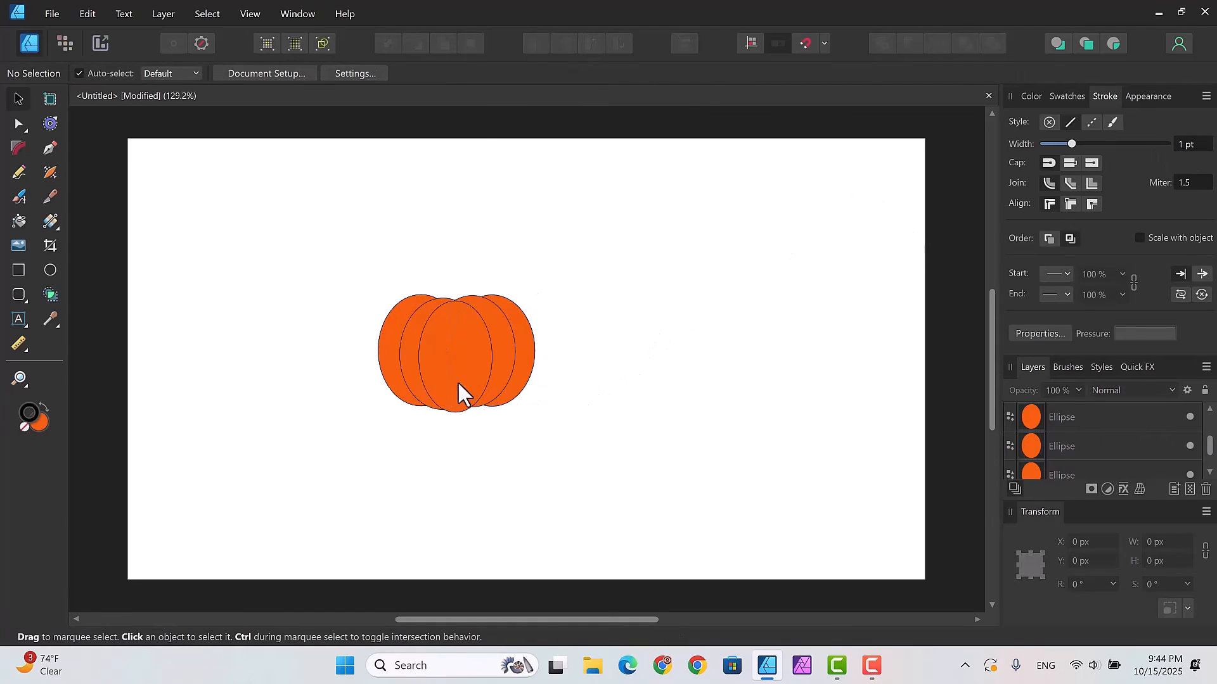
Step: Narrow the front centre ellipse to about 176 px and shift it right and slightly up, to about X 720 px, Y 395 px
click(461, 409)
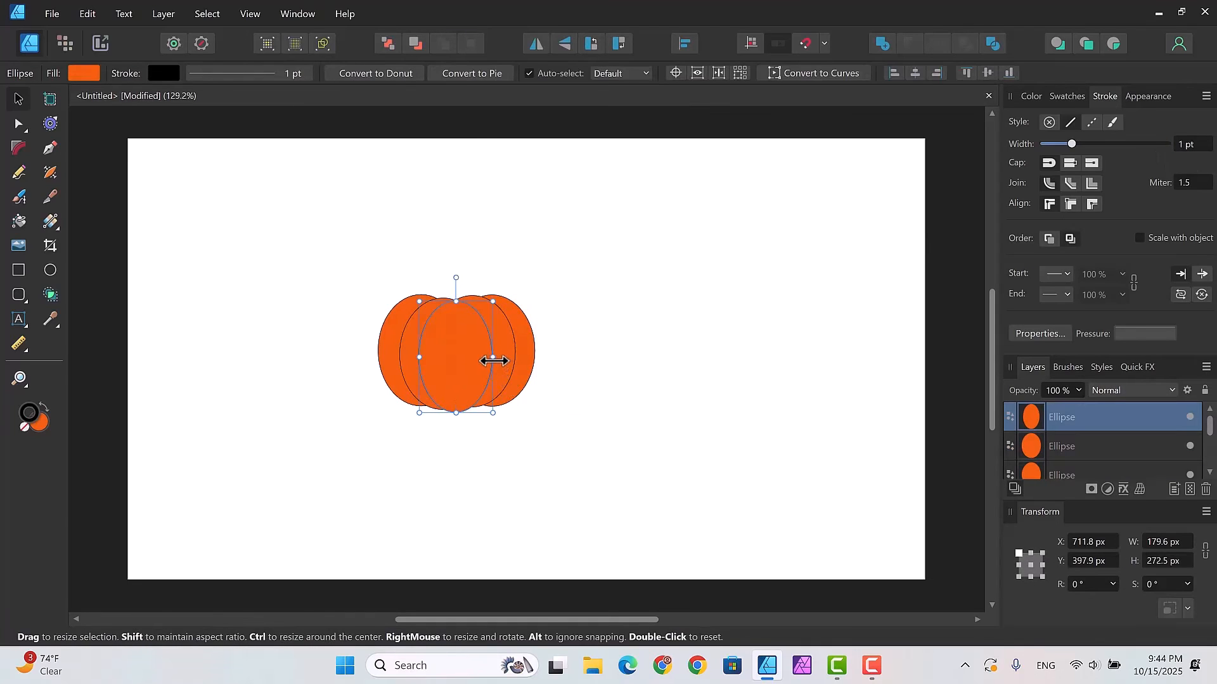
mouse_move(493, 361)
mouse_down()
mouse_move(477, 362)
mouse_move(487, 364)
mouse_up()
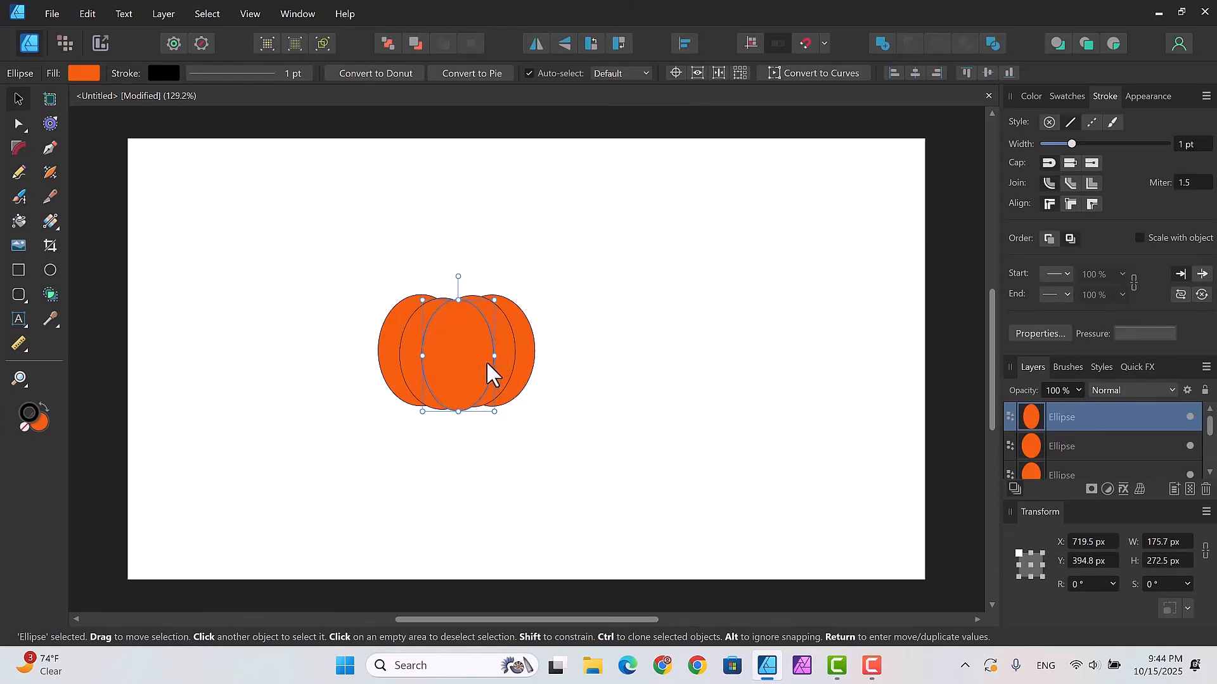
click(609, 397)
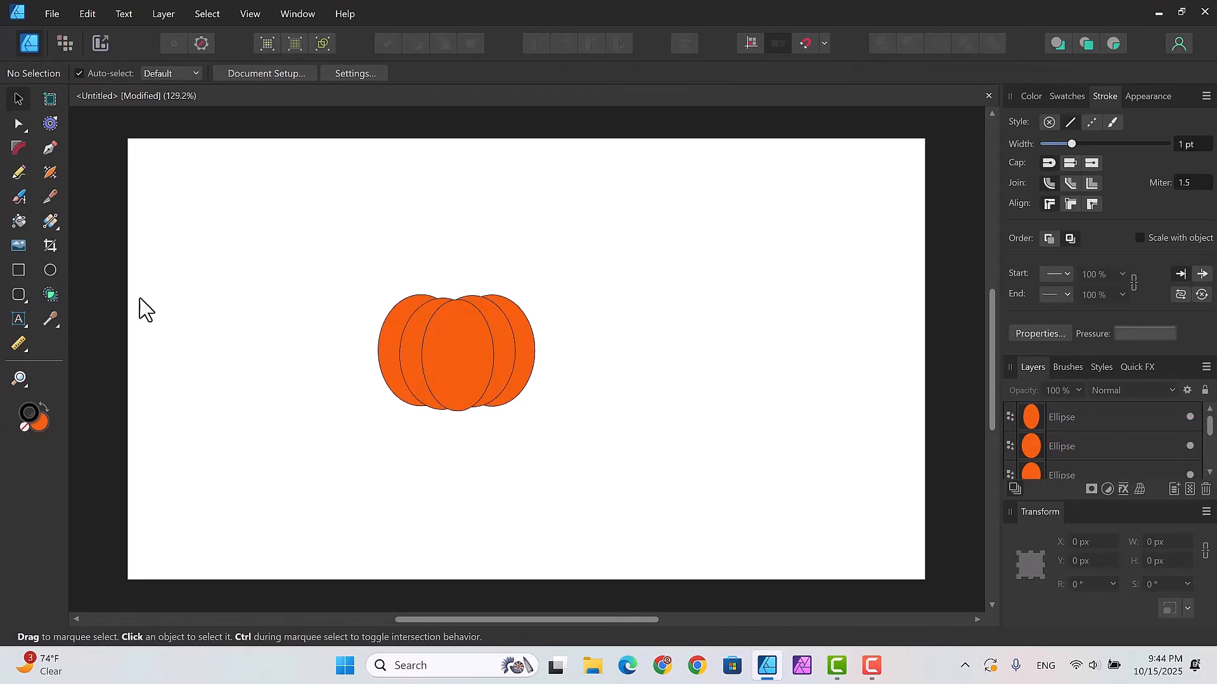
Step: Draw a rectangular stem about 57 × 78 px at the pumpkin's top centre and place it behind all the ellipses
click(18, 264)
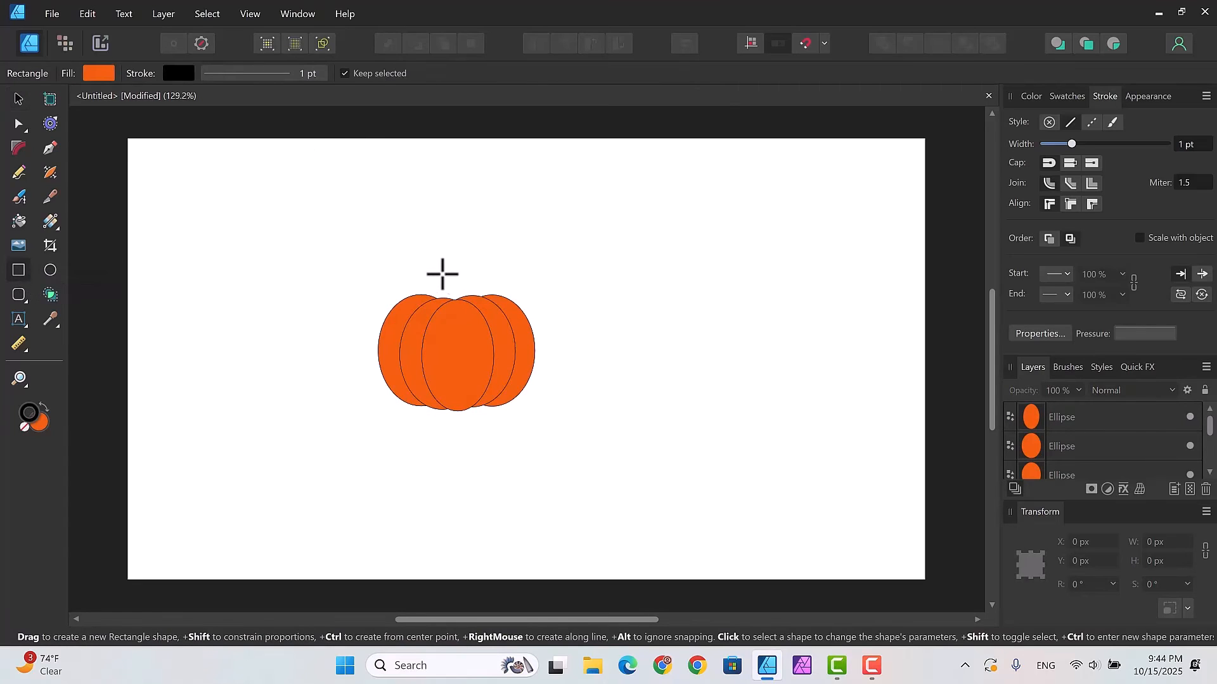
drag(442, 274, 468, 308)
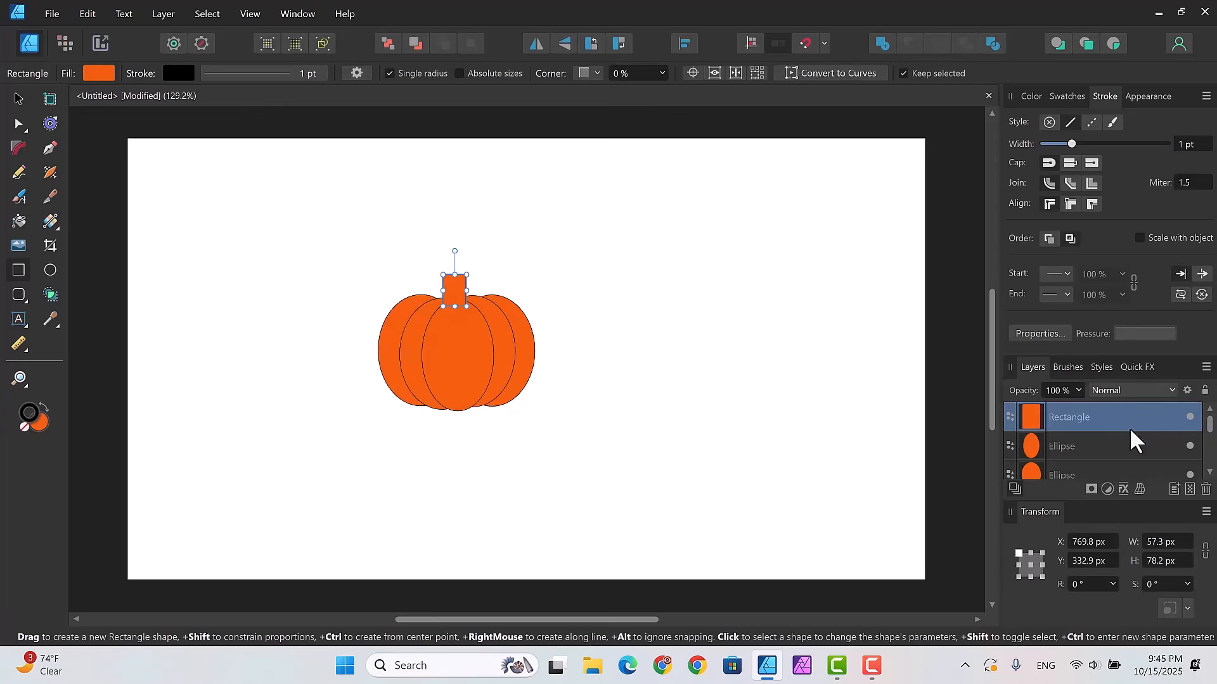
drag(1130, 425, 1128, 492)
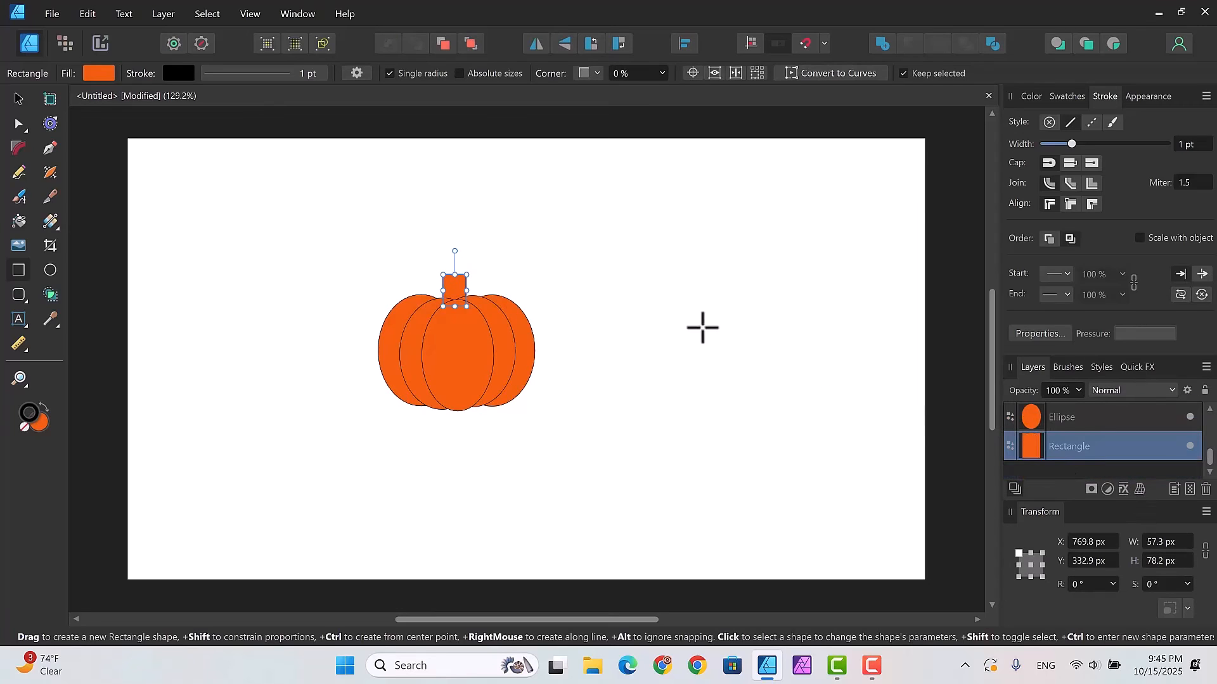
Step: Fill the stem rectangle with dark yellowish green, hue 85, saturation 70, lightness 39
click(1031, 97)
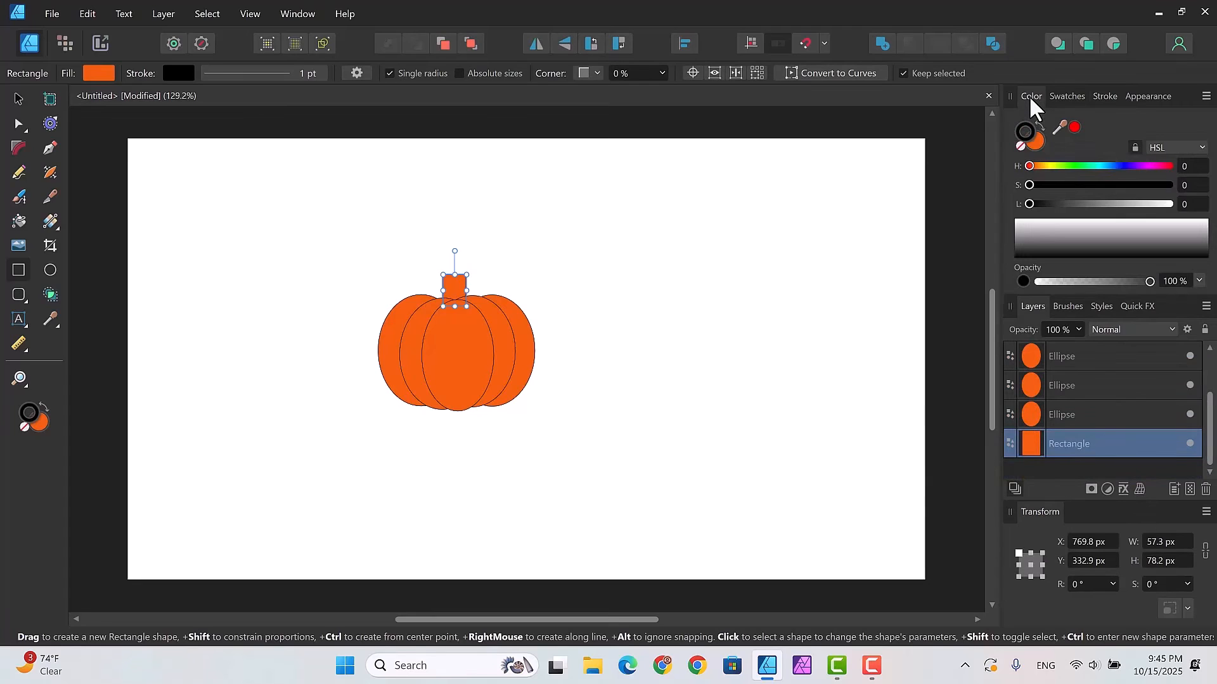
click(1037, 142)
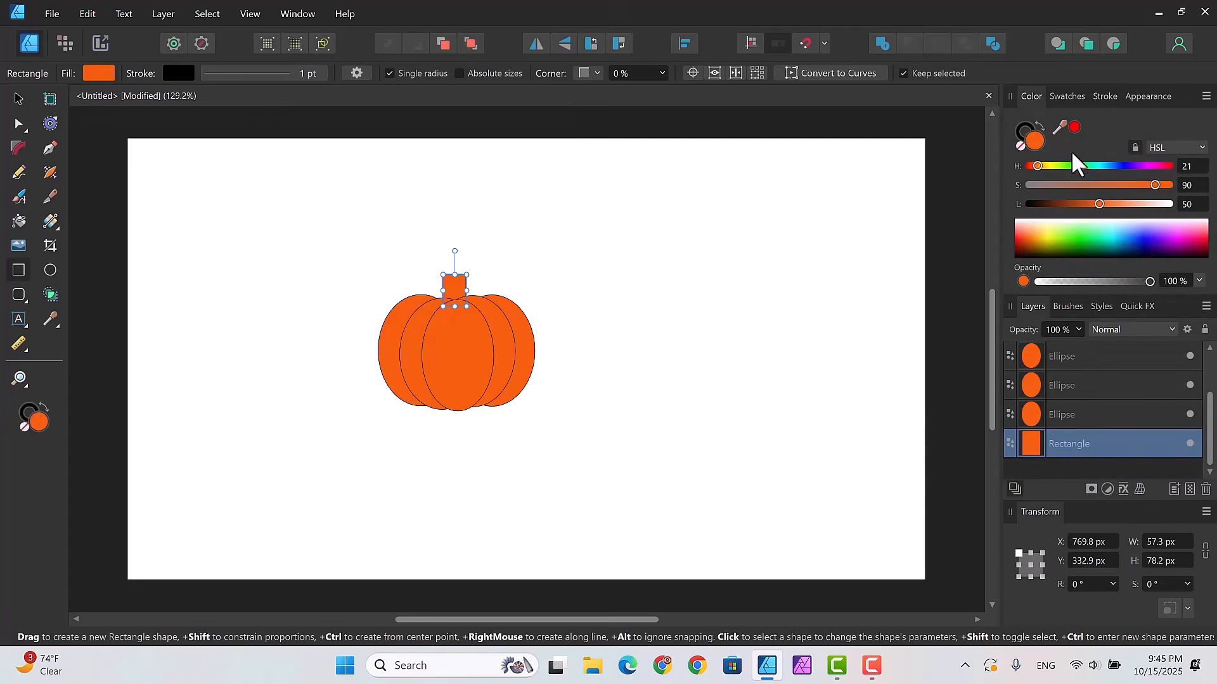
click(1077, 99)
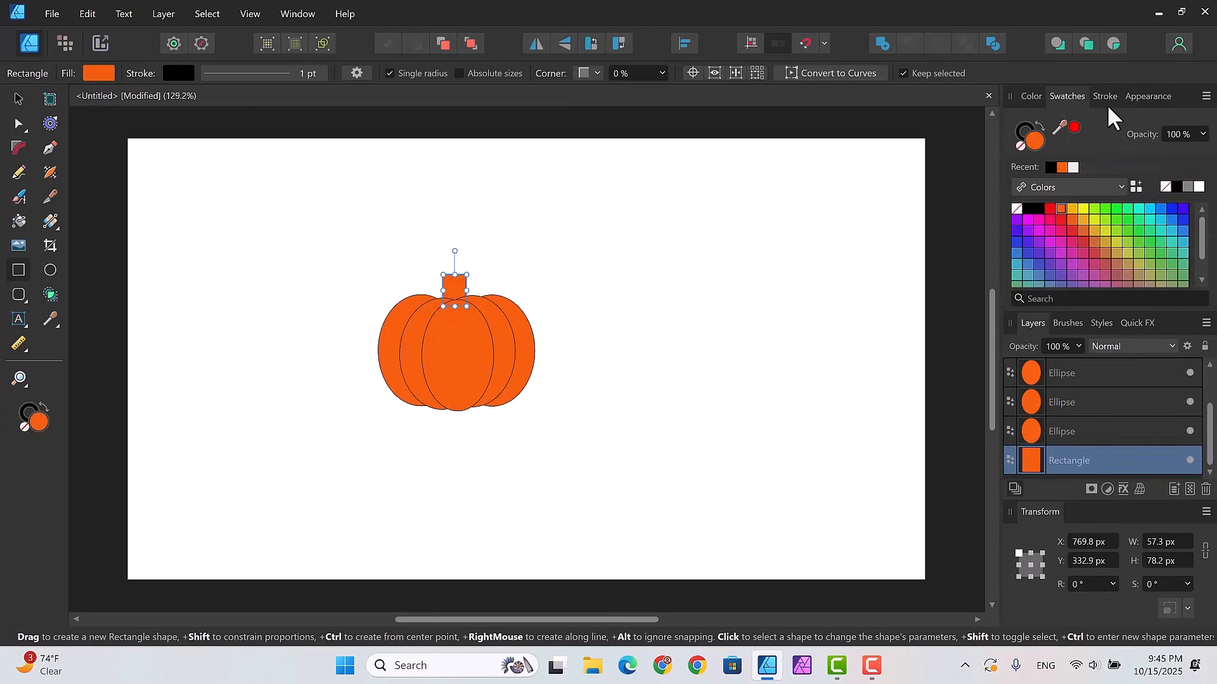
click(1118, 231)
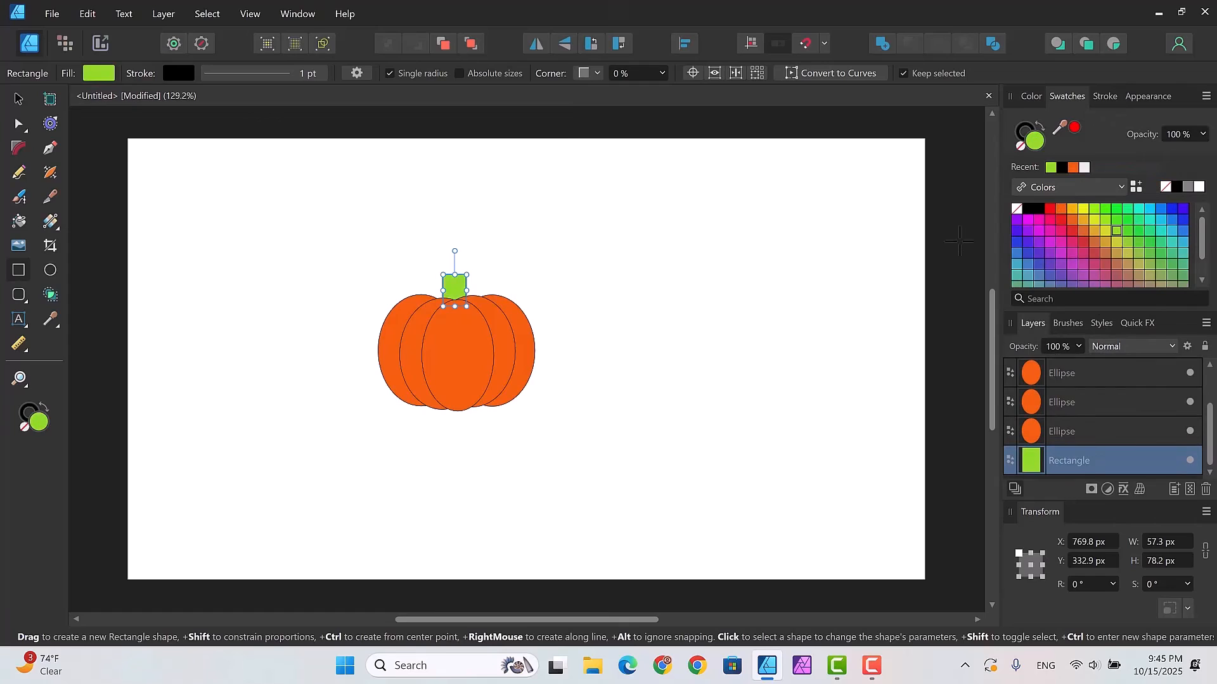
click(1031, 97)
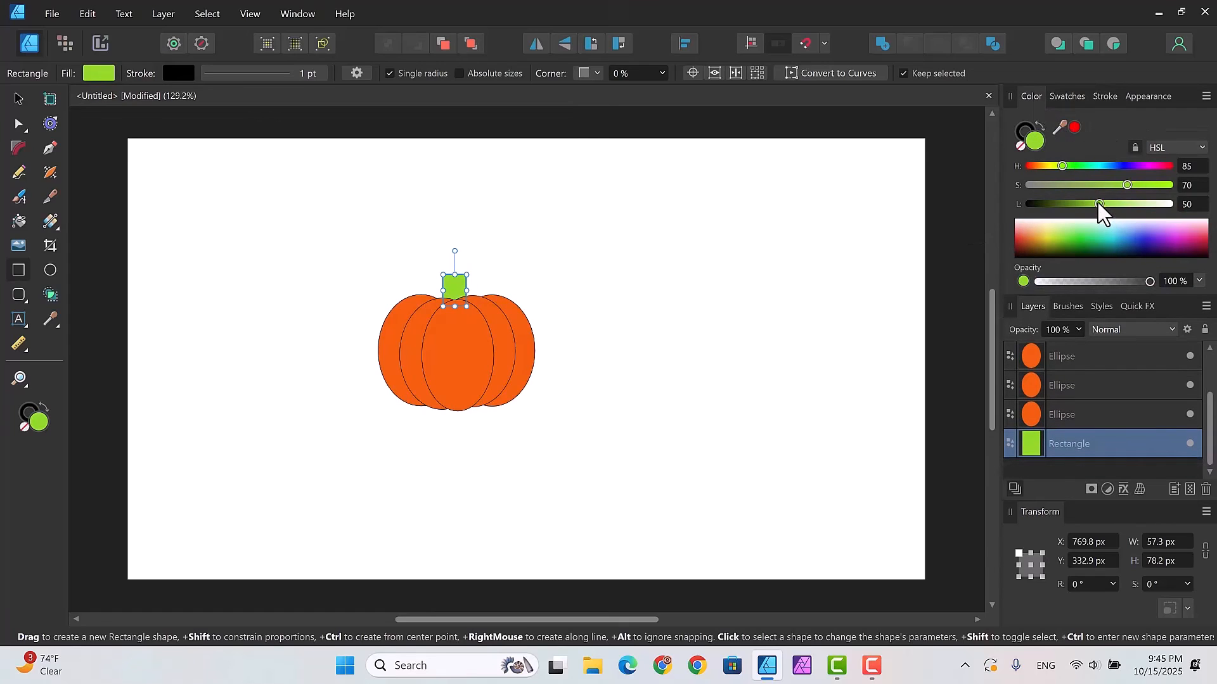
drag(1098, 203, 1084, 211)
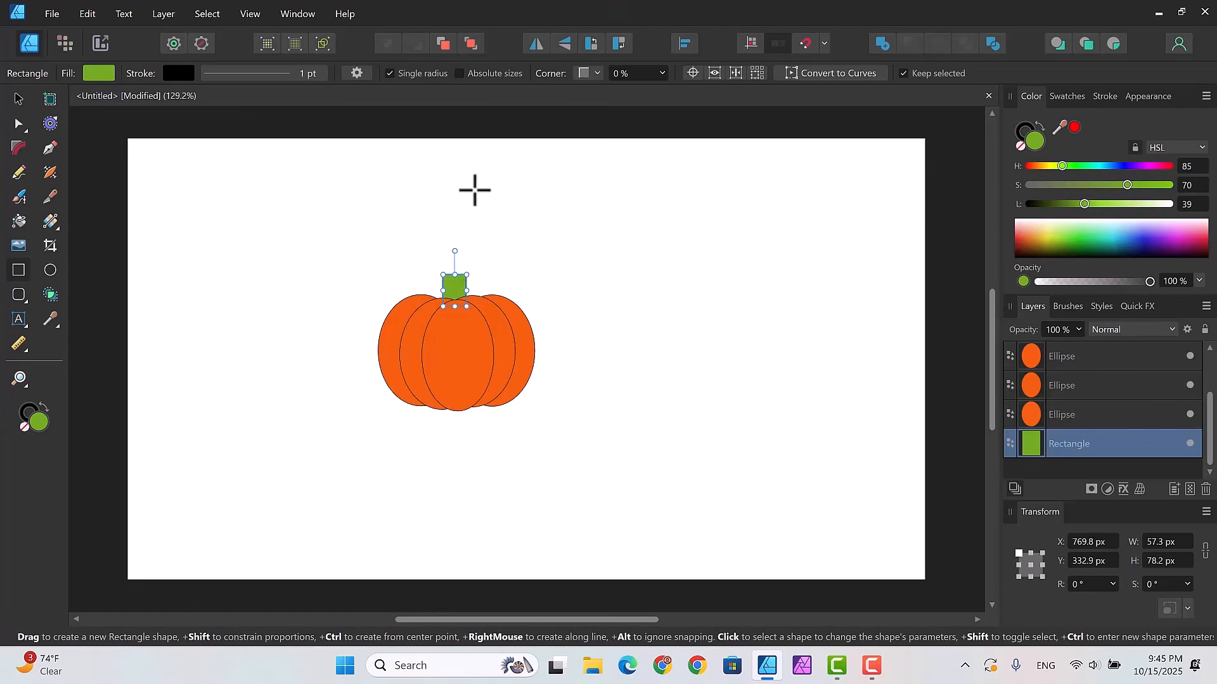
Step: Convert the stem to curves and reposition its top corners, the left at about X 783, Y 328 px and the right at about X 833, Y 349 px
click(823, 74)
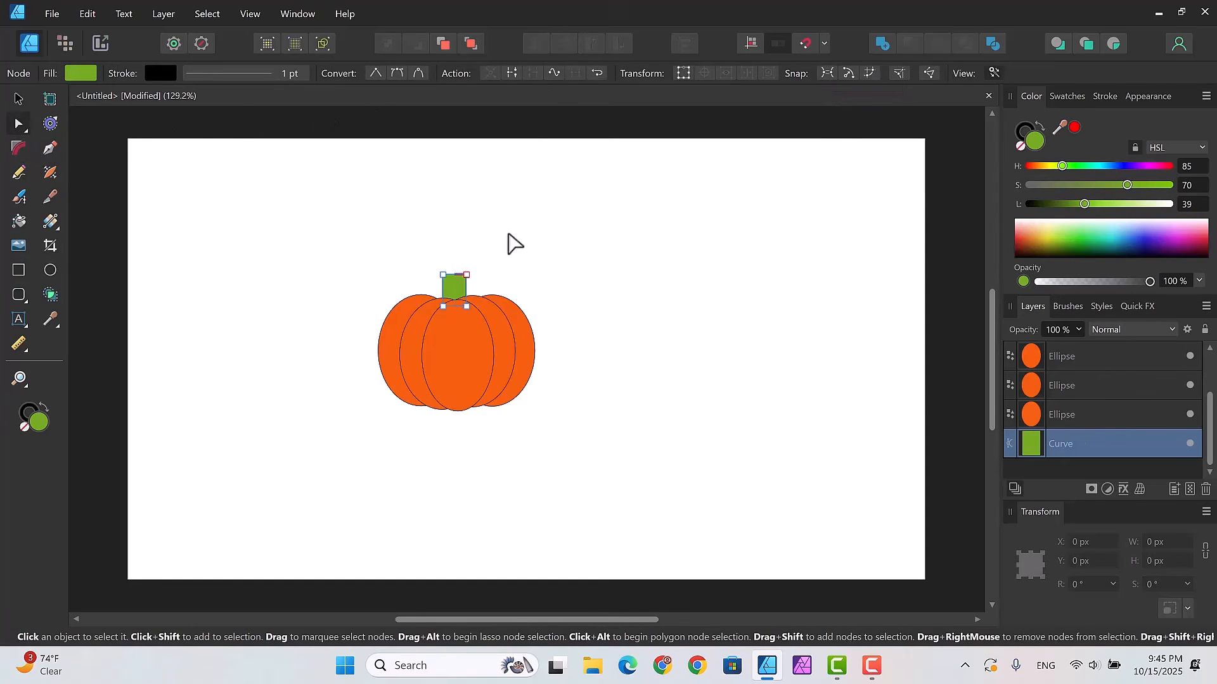
click(467, 277)
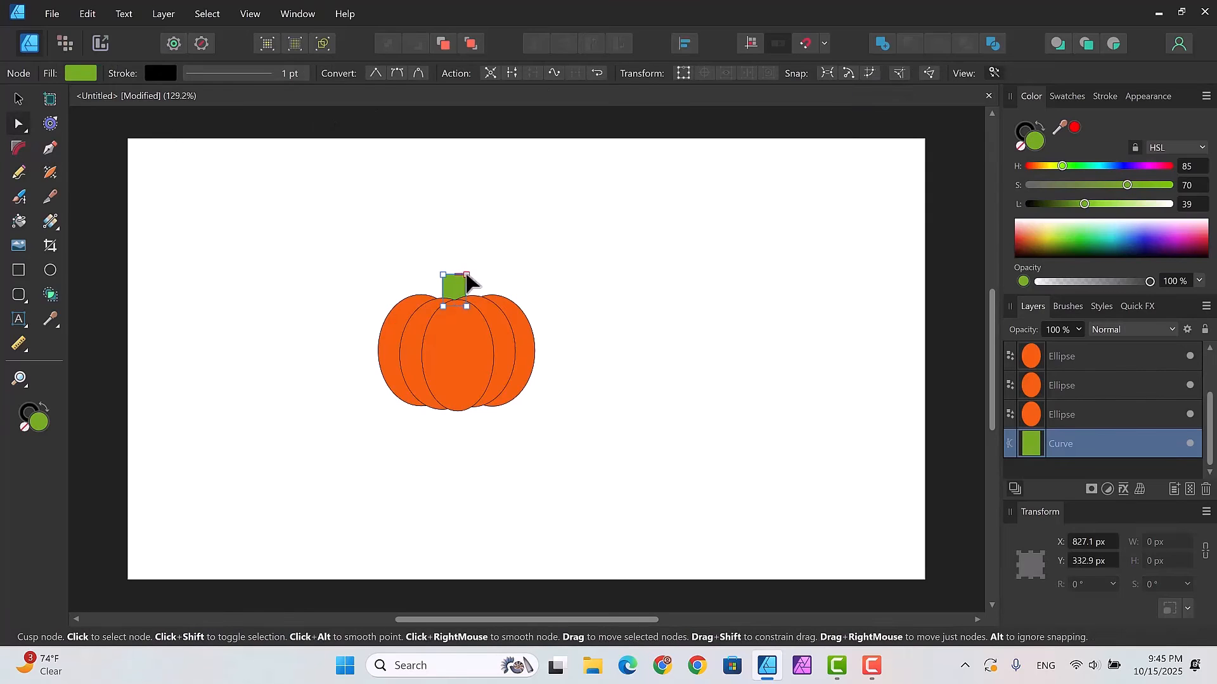
drag(464, 281, 460, 286)
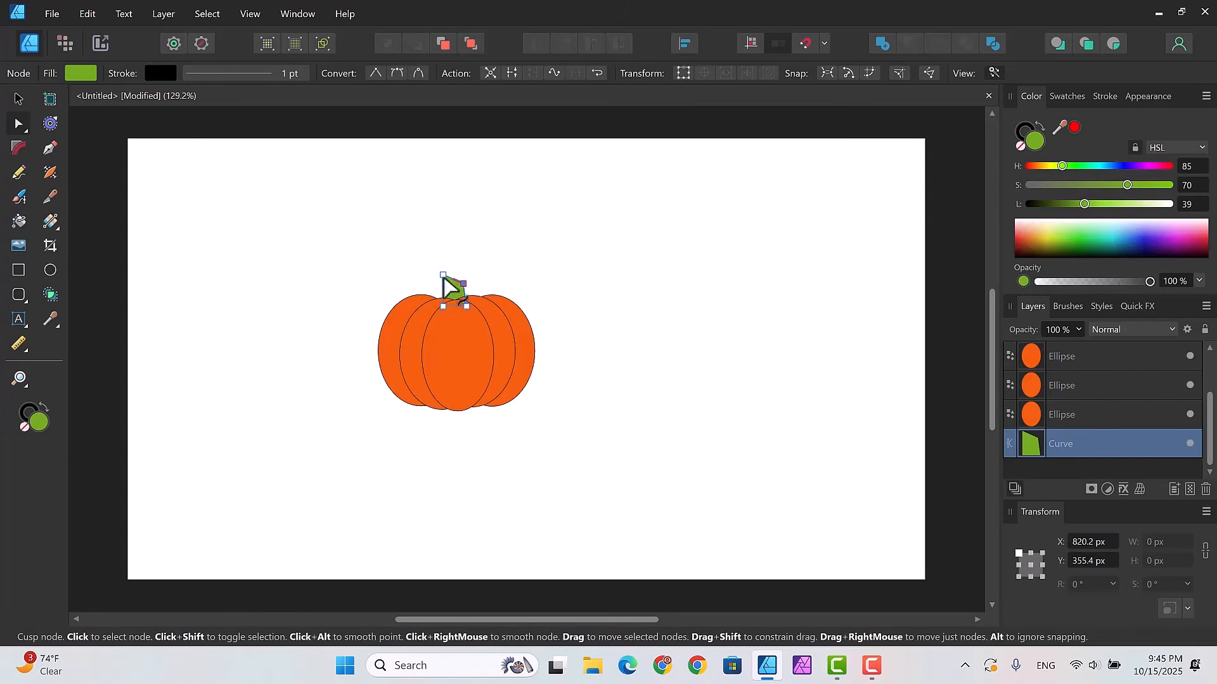
drag(442, 275, 448, 273)
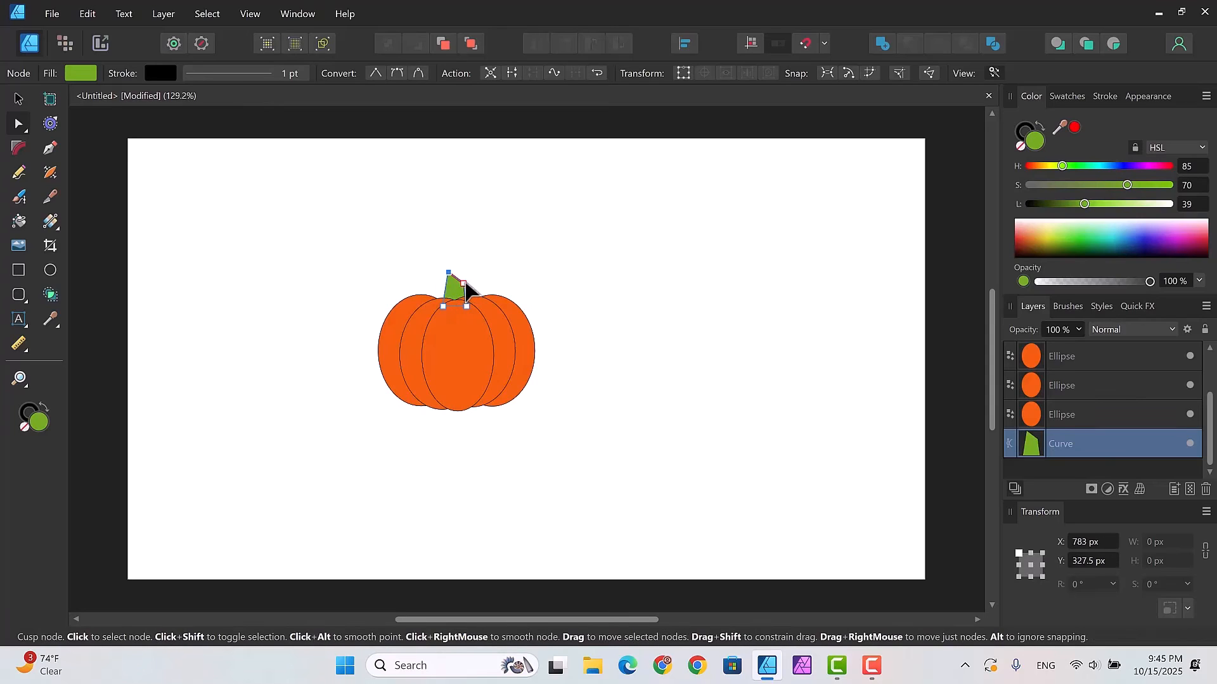
click(465, 283)
drag(465, 283, 467, 279)
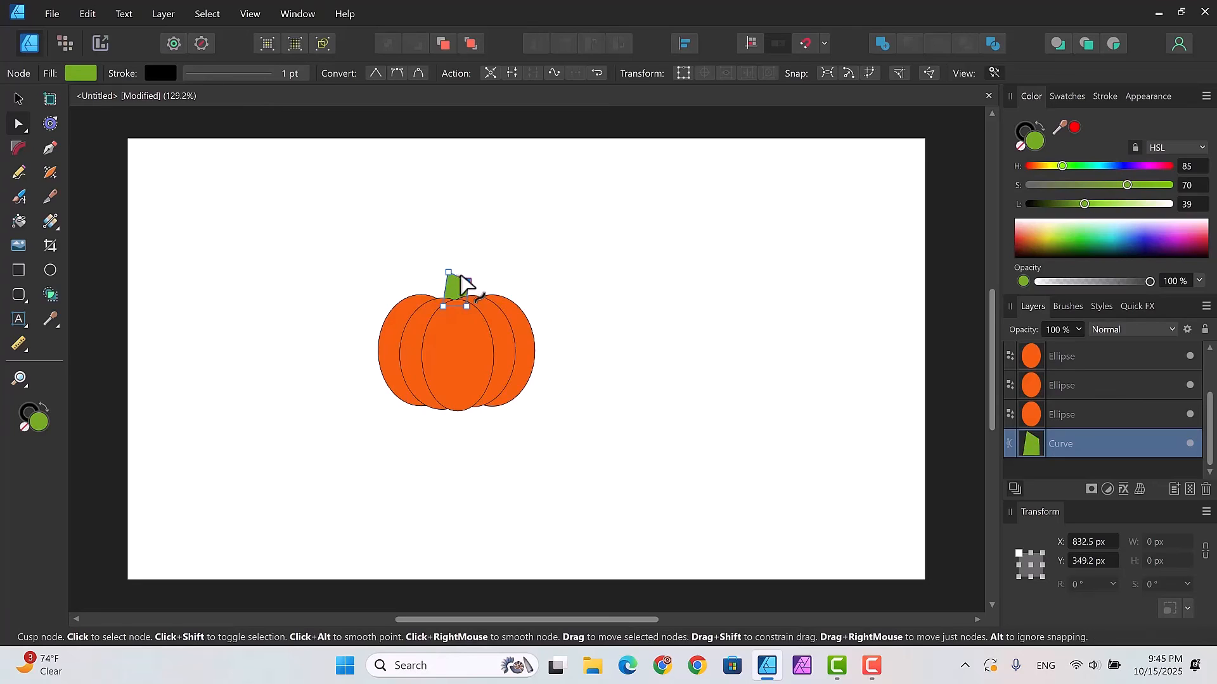
Step: Add a node on the stem's top edge and pull it down into a notch at about X 800 px, Y 355 px
click(458, 277)
drag(459, 278, 457, 289)
mouse_move(457, 283)
mouse_down()
mouse_move(448, 267)
mouse_move(458, 287)
mouse_up()
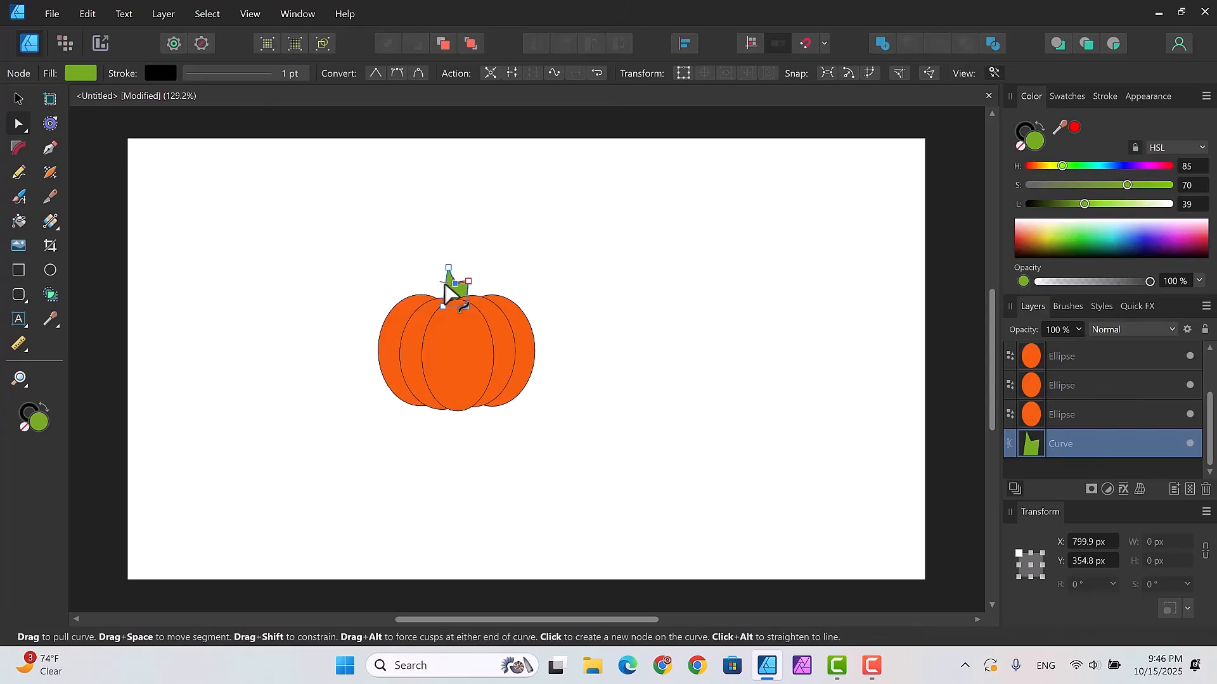
Step: Smooth the node at the stem's tip and adjust its handles so the left side bulges outward
click(447, 268)
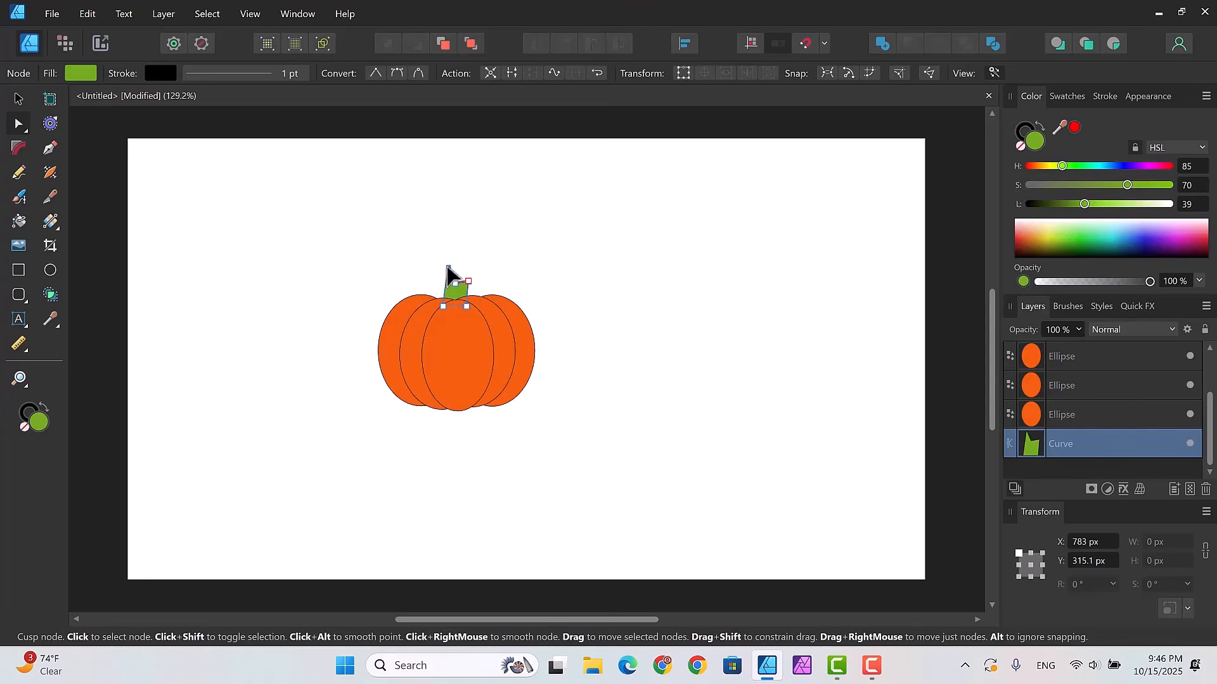
alt+click(448, 268)
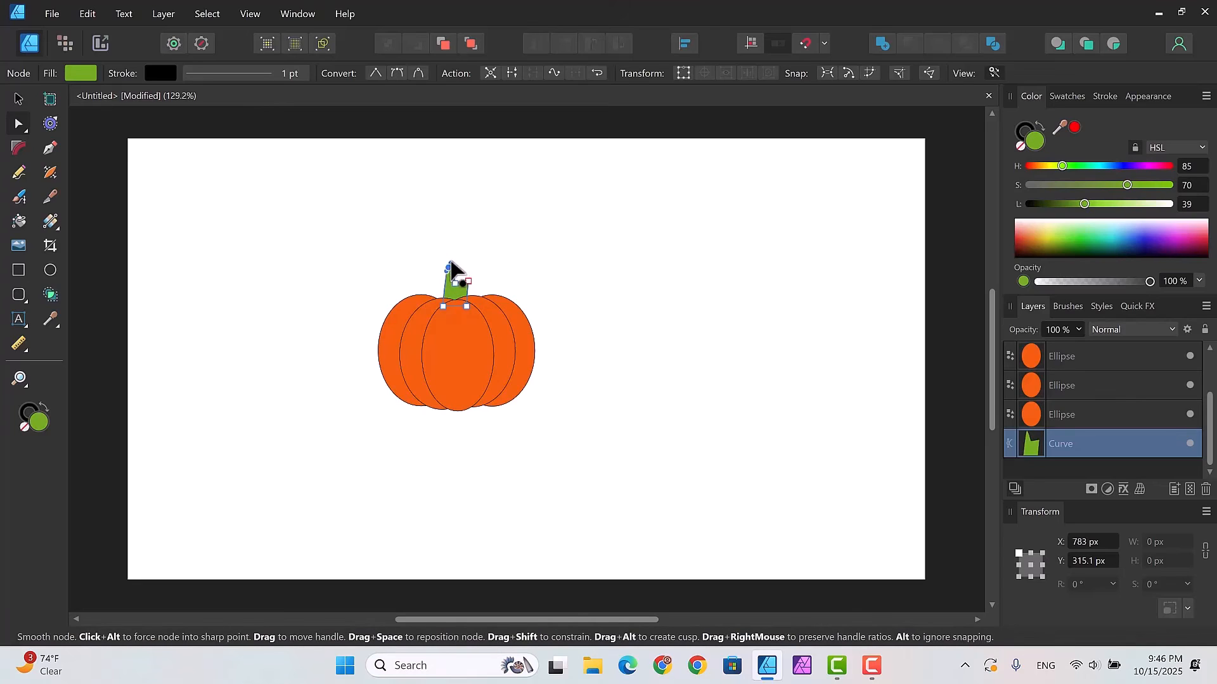
drag(451, 263, 441, 290)
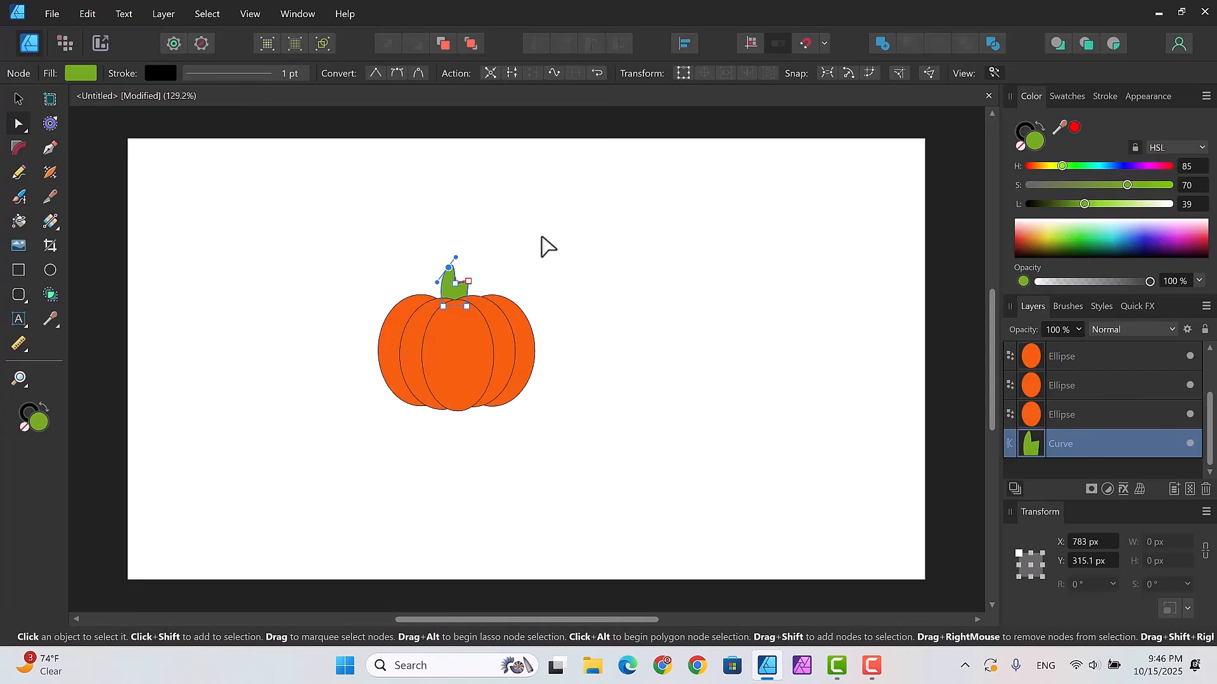
Step: Smooth the stem's notch node and right corner node to round the notch and the right side
click(455, 282)
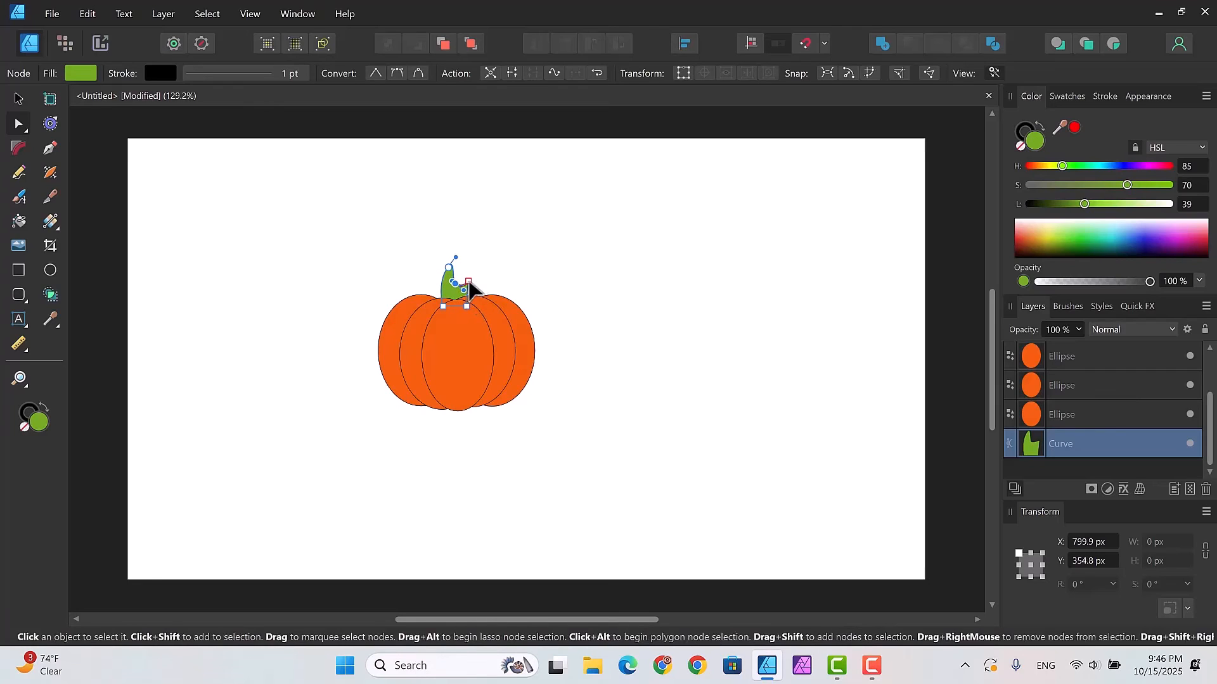
click(470, 284)
click(18, 100)
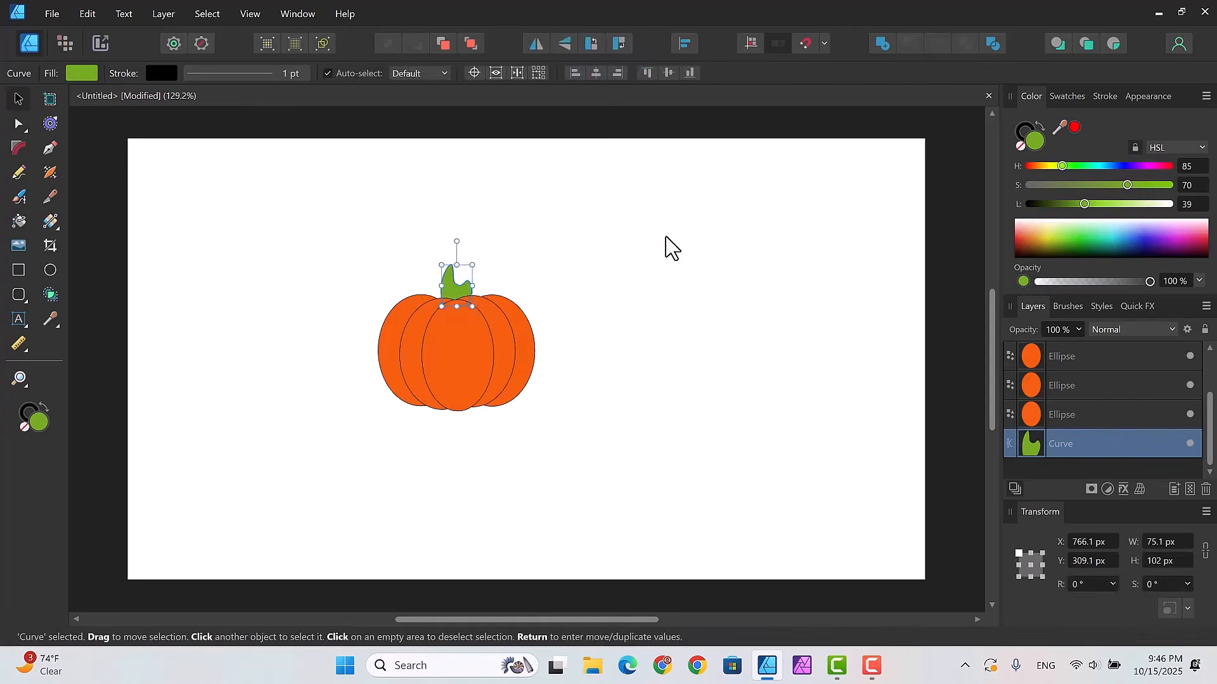
click(626, 292)
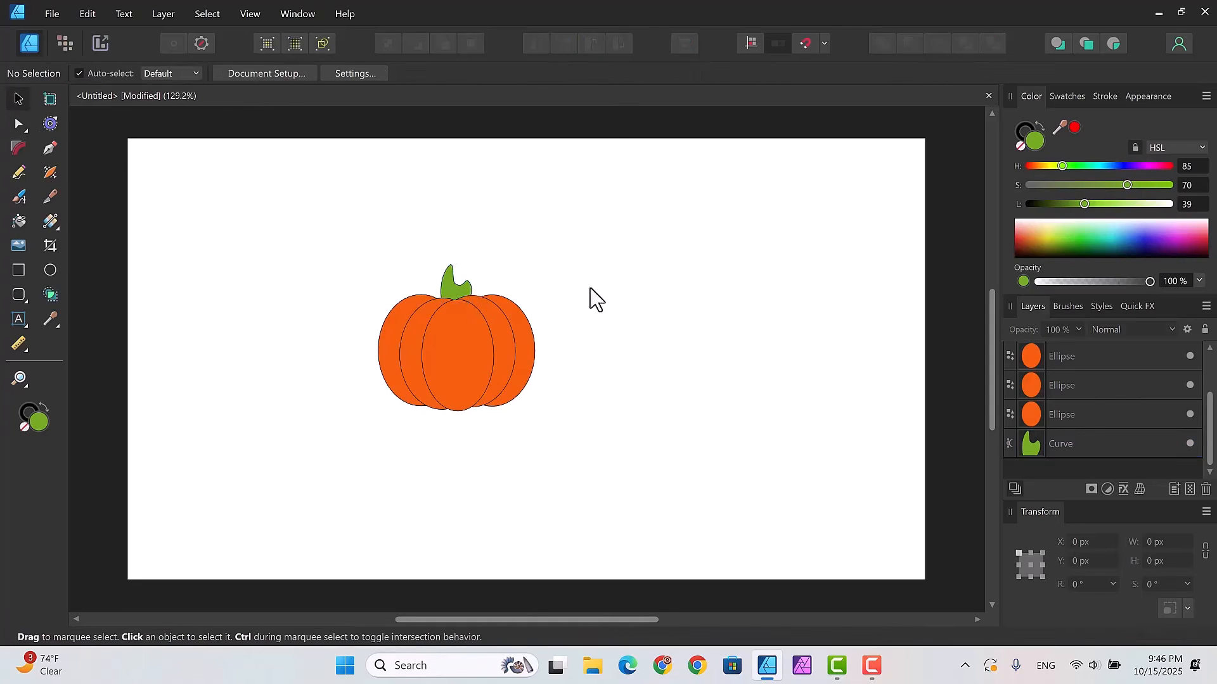
Step: Move the stem's notch node up and to the right to make the notch shallower
click(453, 285)
click(18, 123)
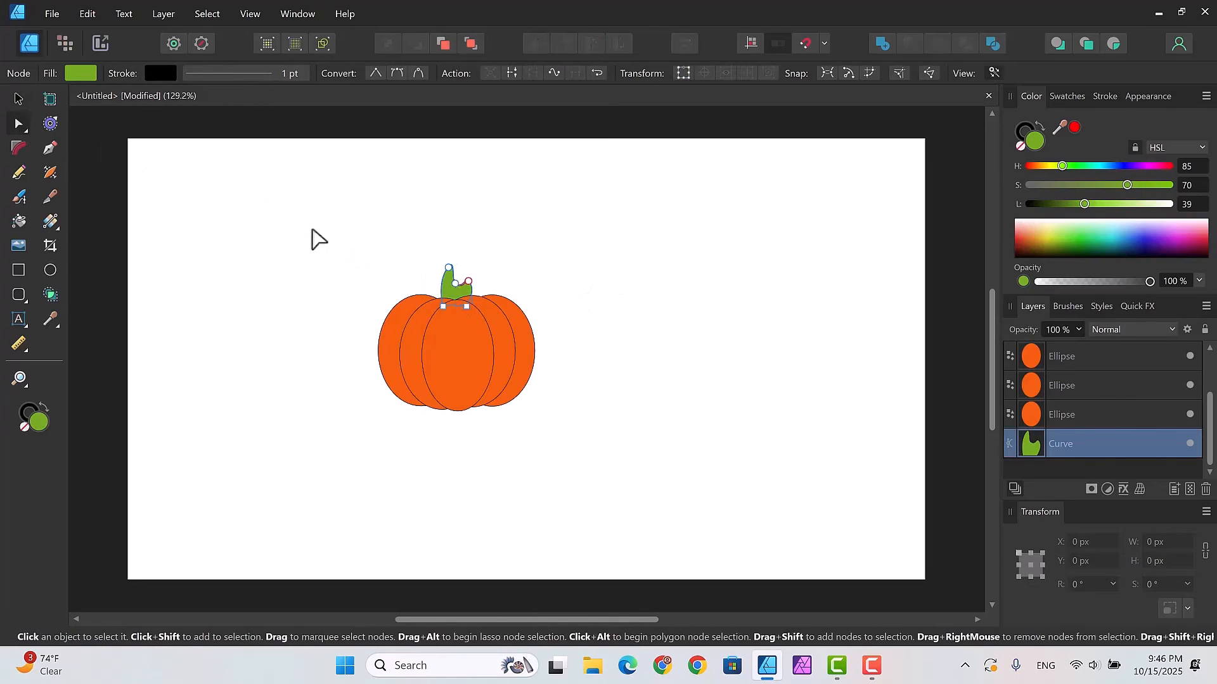
click(466, 282)
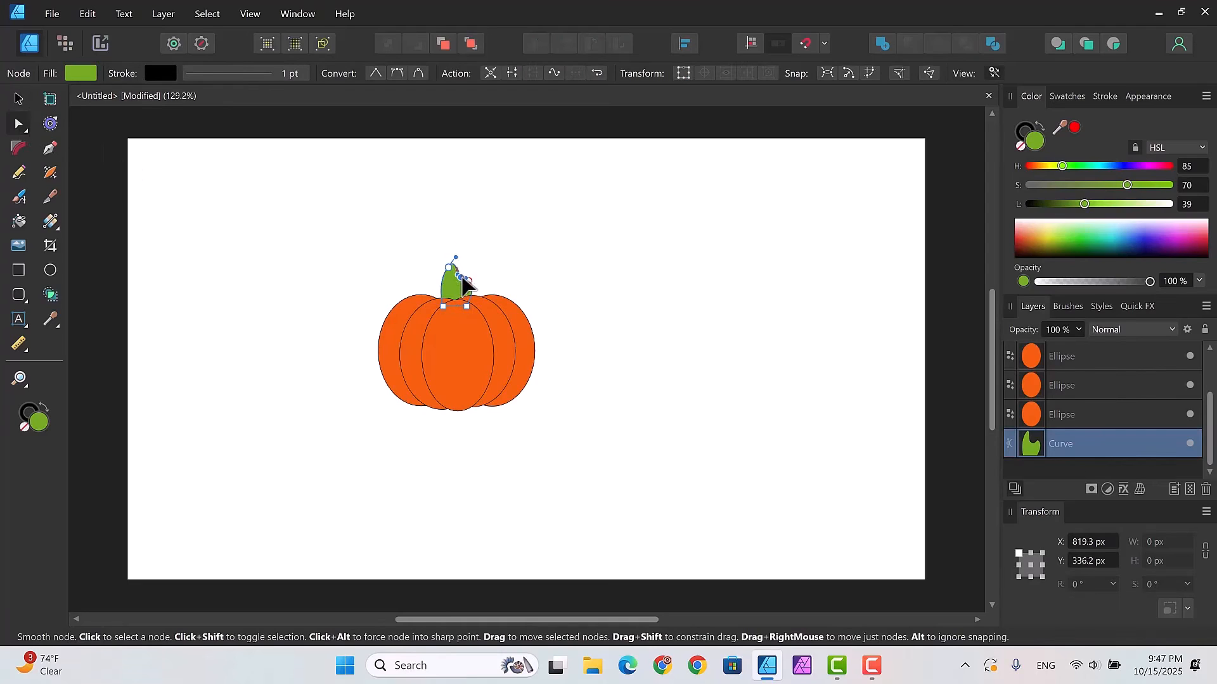
drag(463, 279, 458, 282)
click(584, 267)
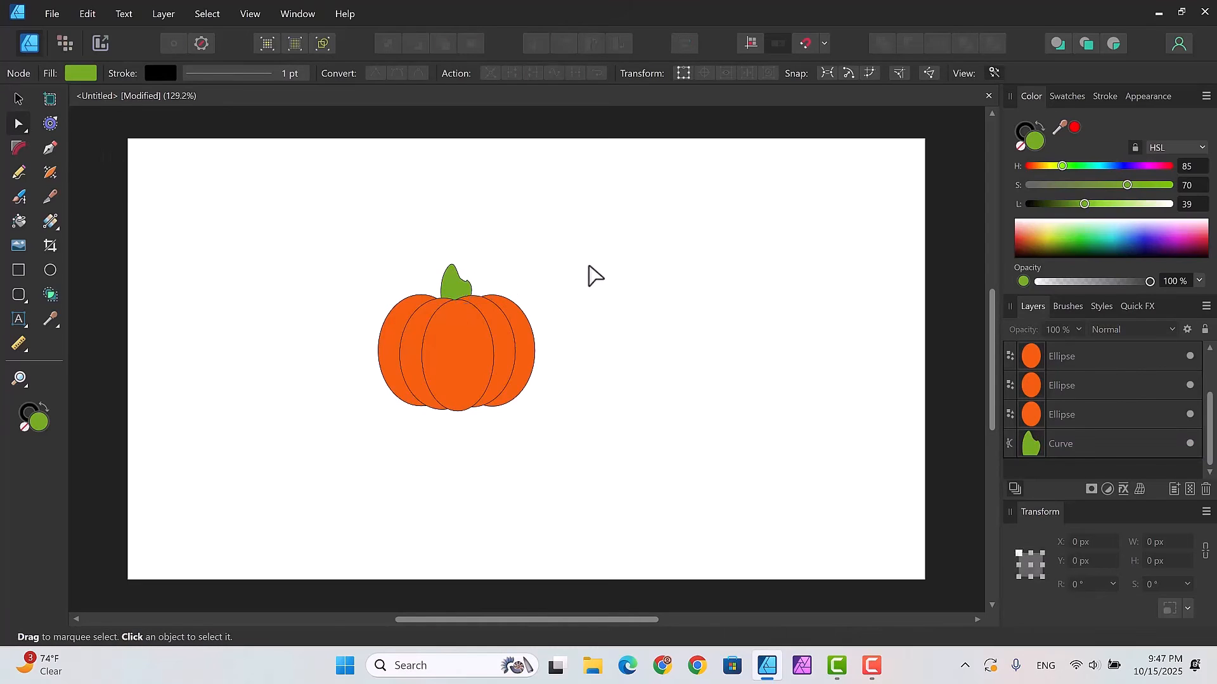
Step: Move the stem's upper right node outward to about X 843 px, Y 347 px
click(470, 287)
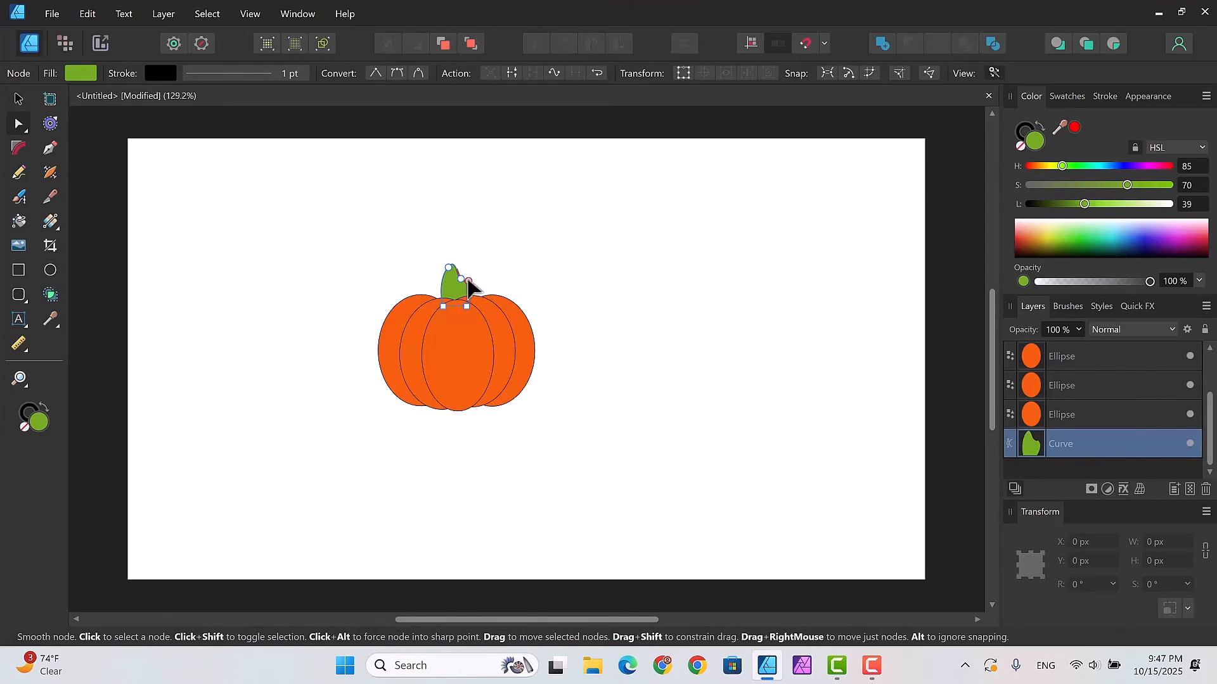
drag(468, 280, 473, 280)
click(566, 272)
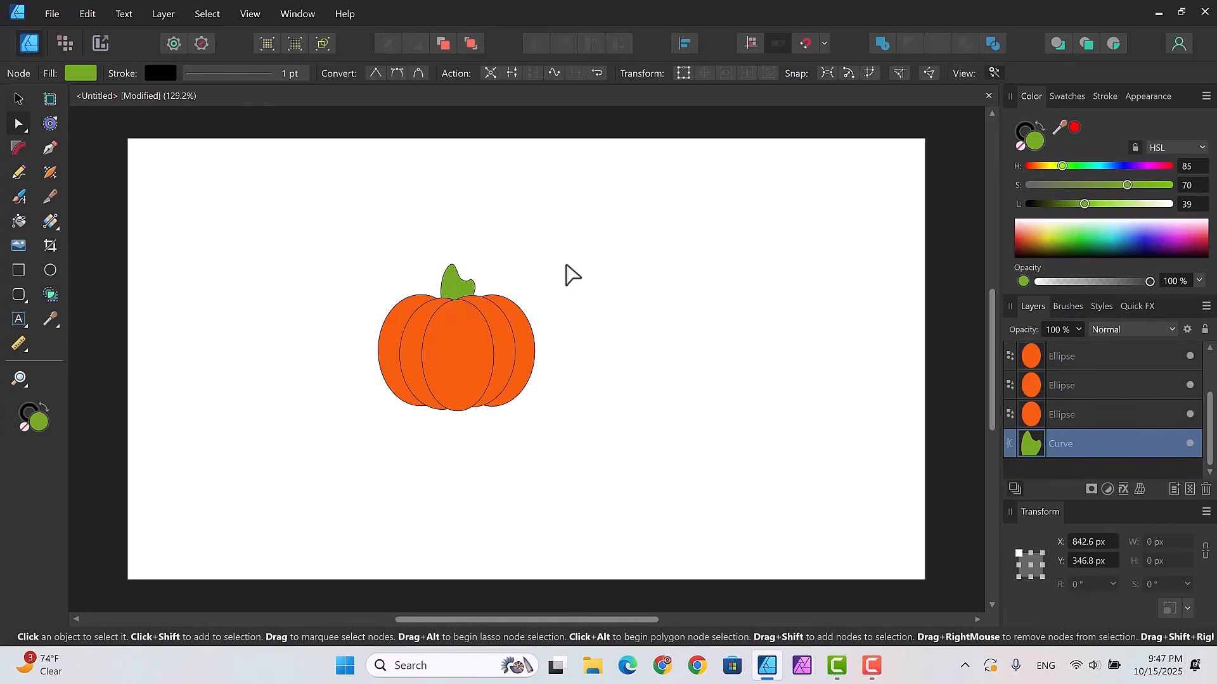
click(452, 287)
click(615, 328)
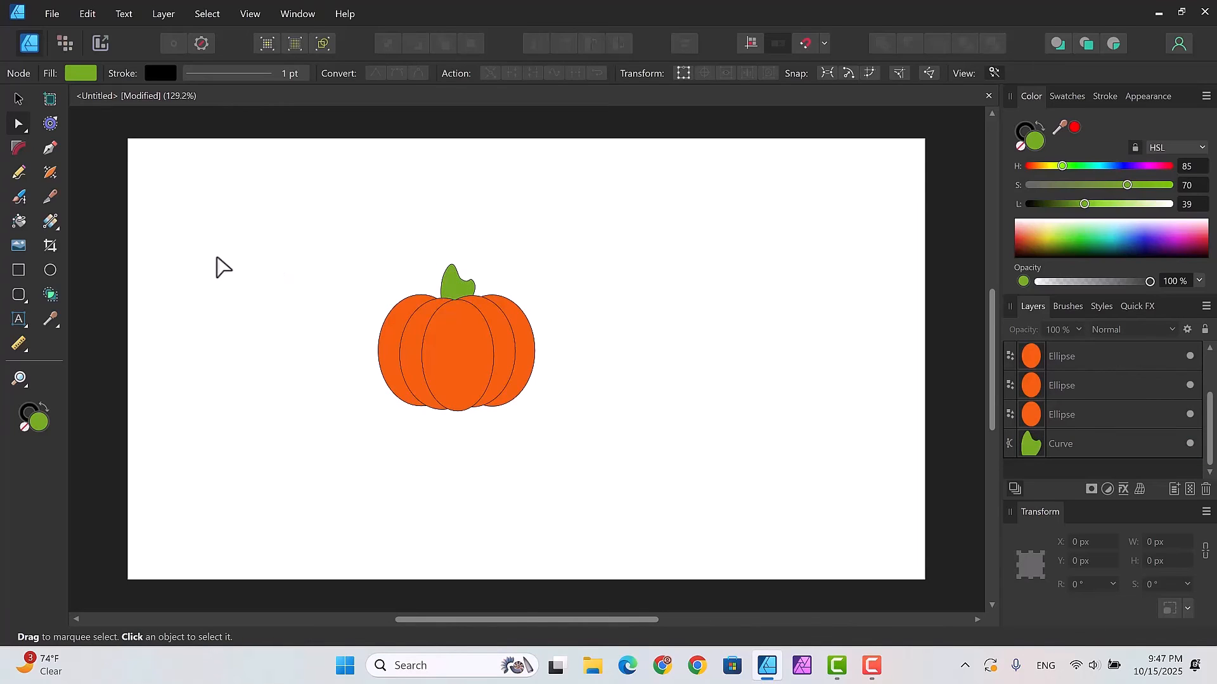
Step: Draw short freehand detail lines up the green stem with the Pencil tool, using no fill and a 1 pt black stroke
click(20, 173)
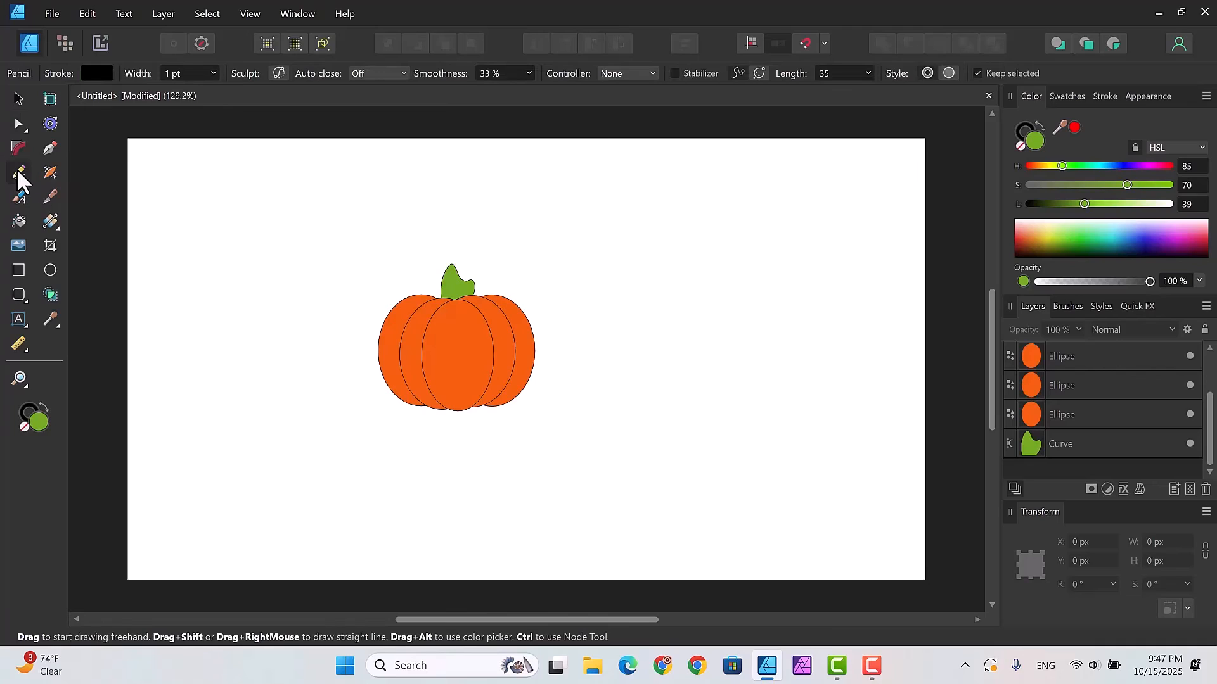
click(1025, 135)
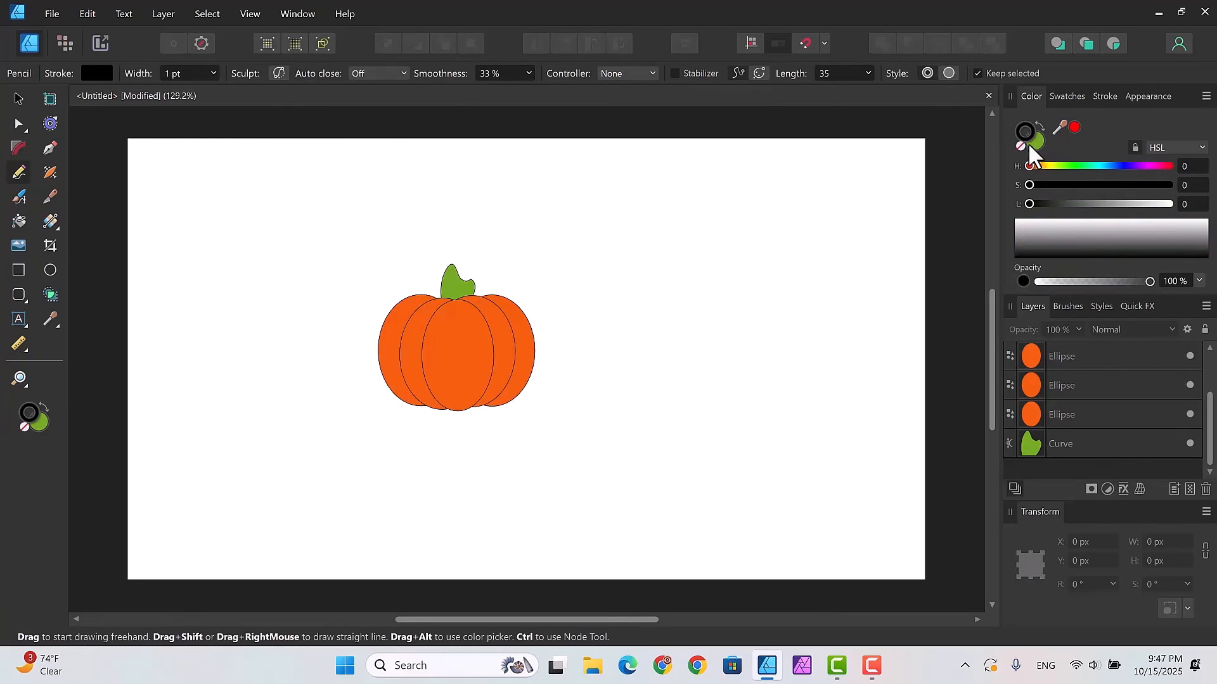
click(1037, 140)
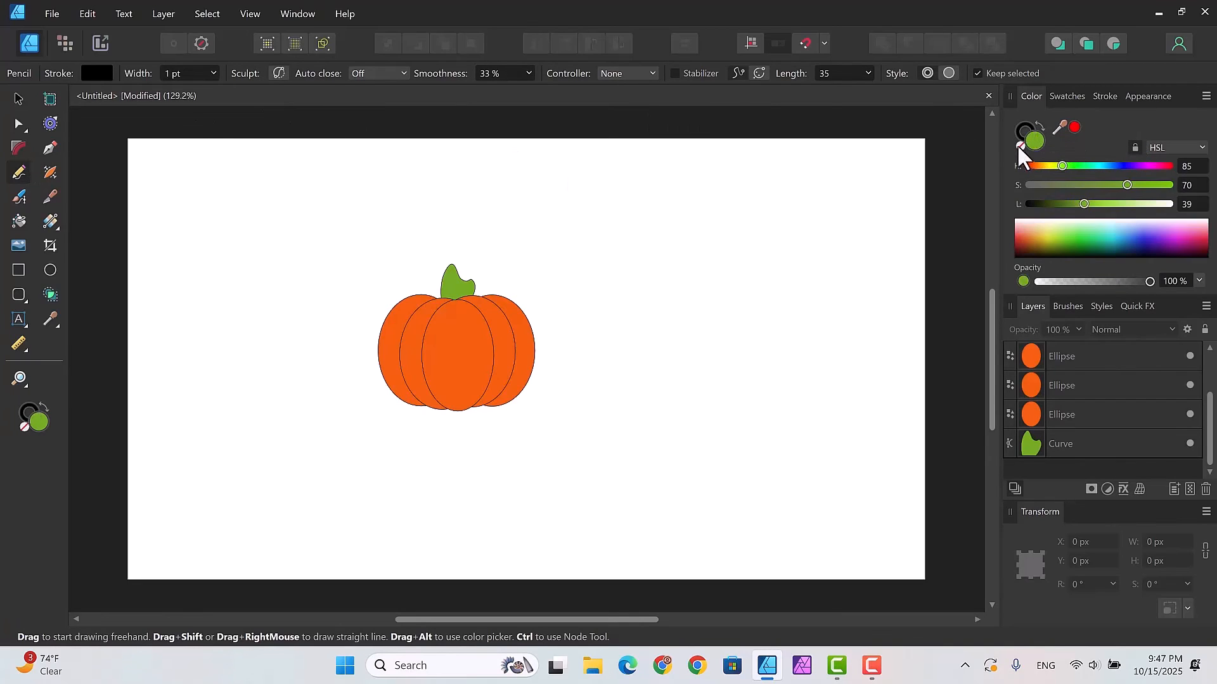
click(1018, 145)
click(1022, 132)
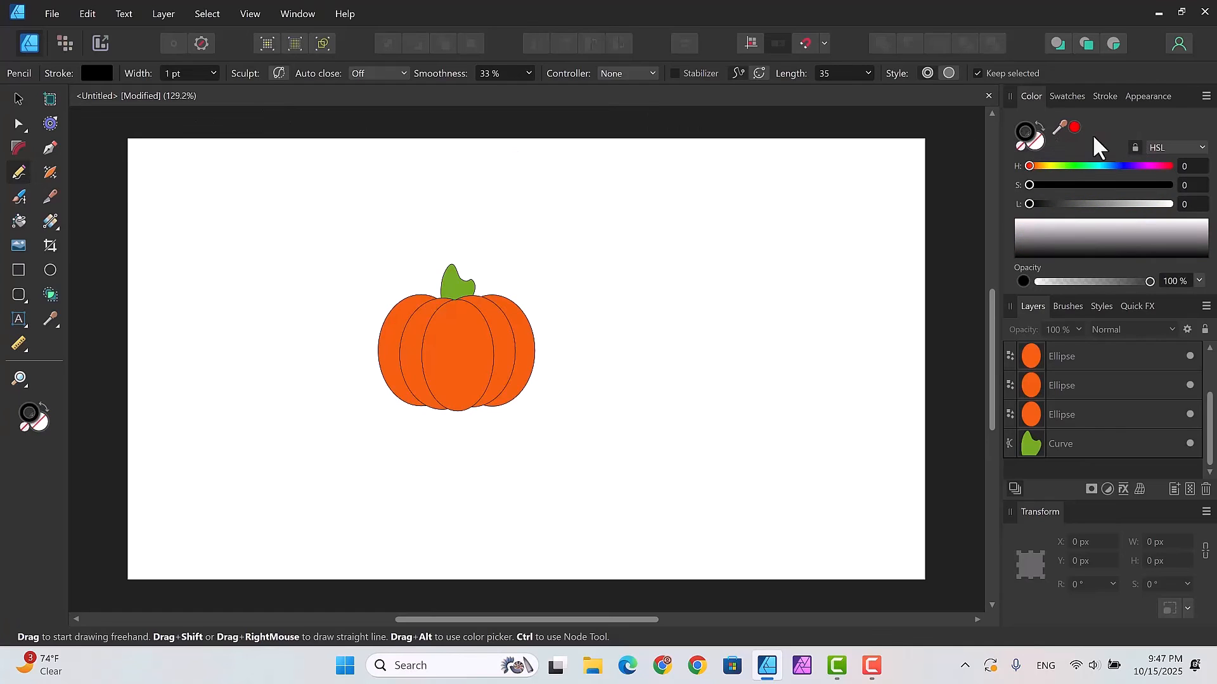
click(1102, 95)
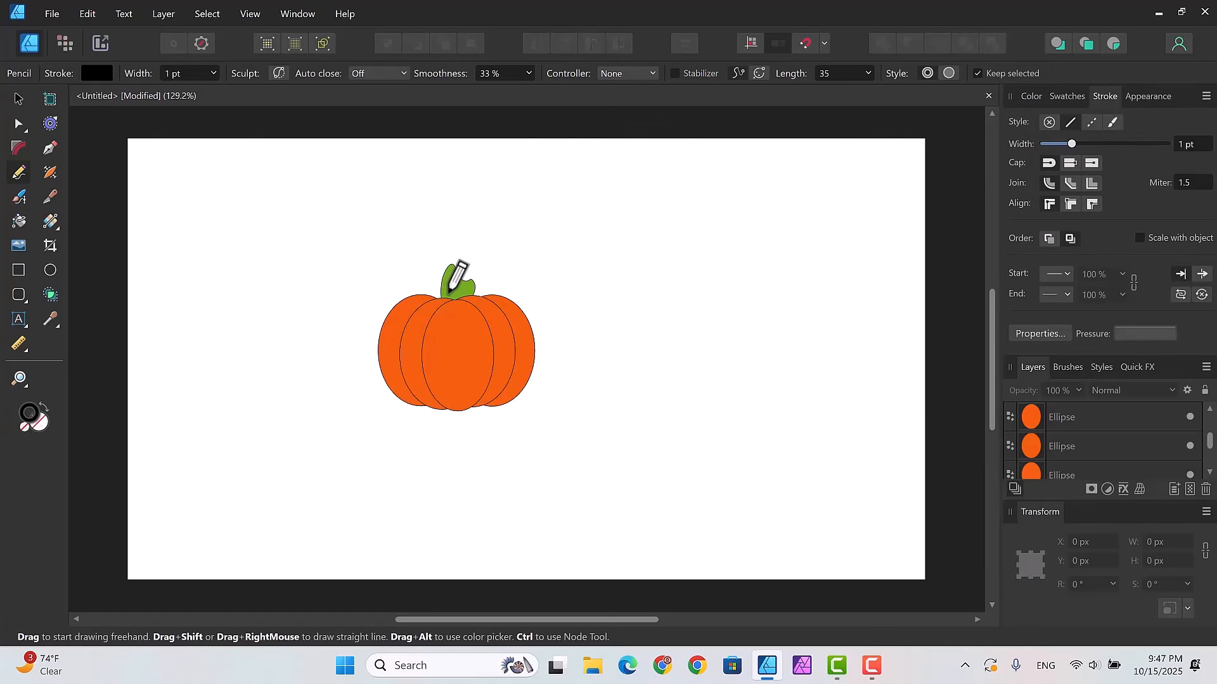
mouse_move(449, 295)
mouse_down()
mouse_move(457, 275)
mouse_move(463, 296)
mouse_move(451, 280)
mouse_up()
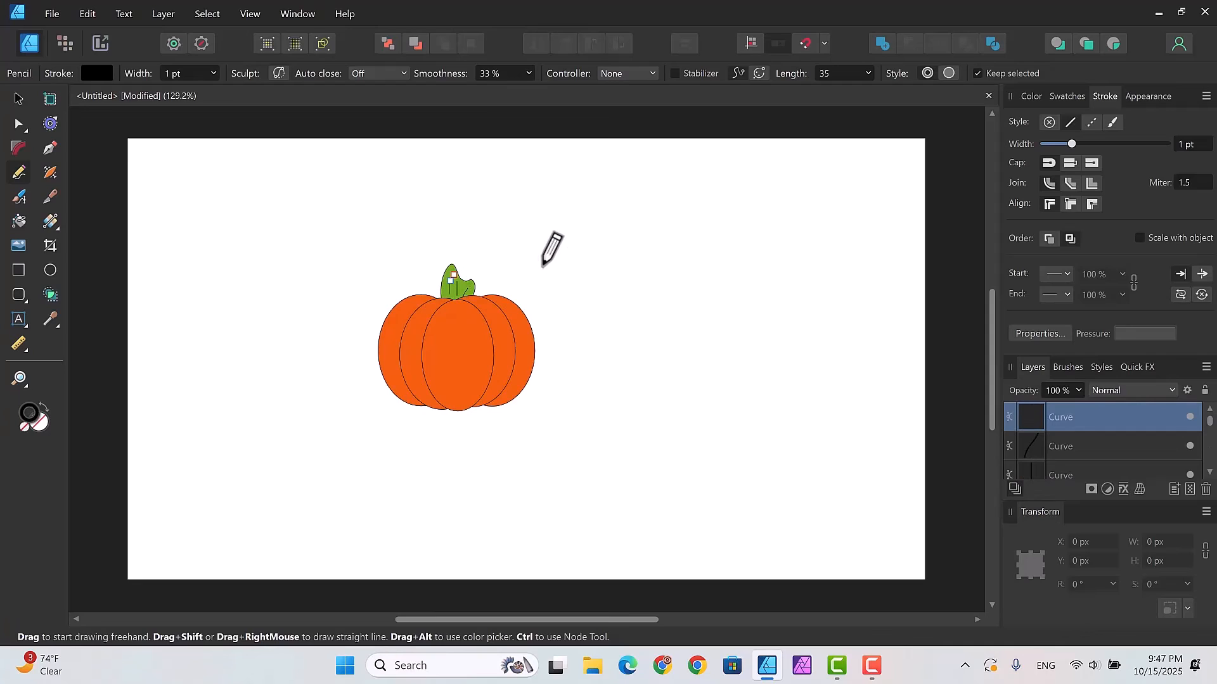
Step: Adjust the nodes of the stem's pencil detail lines to refine their shape, leaving nothing selected
click(18, 122)
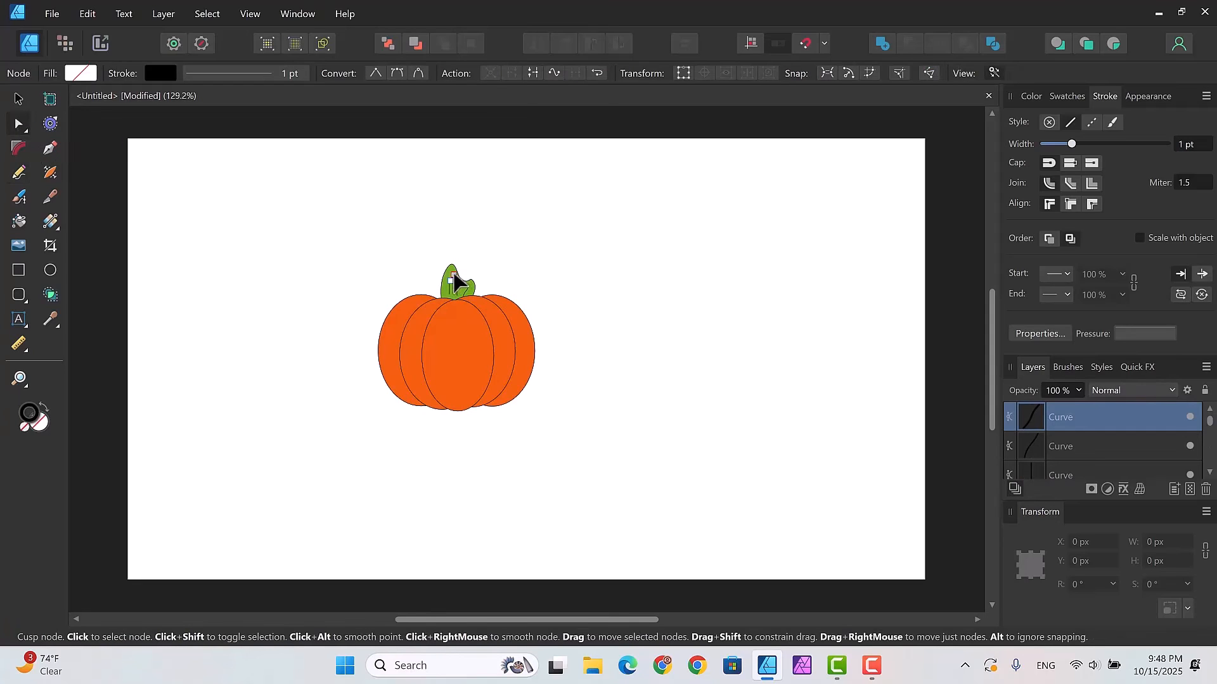
click(453, 272)
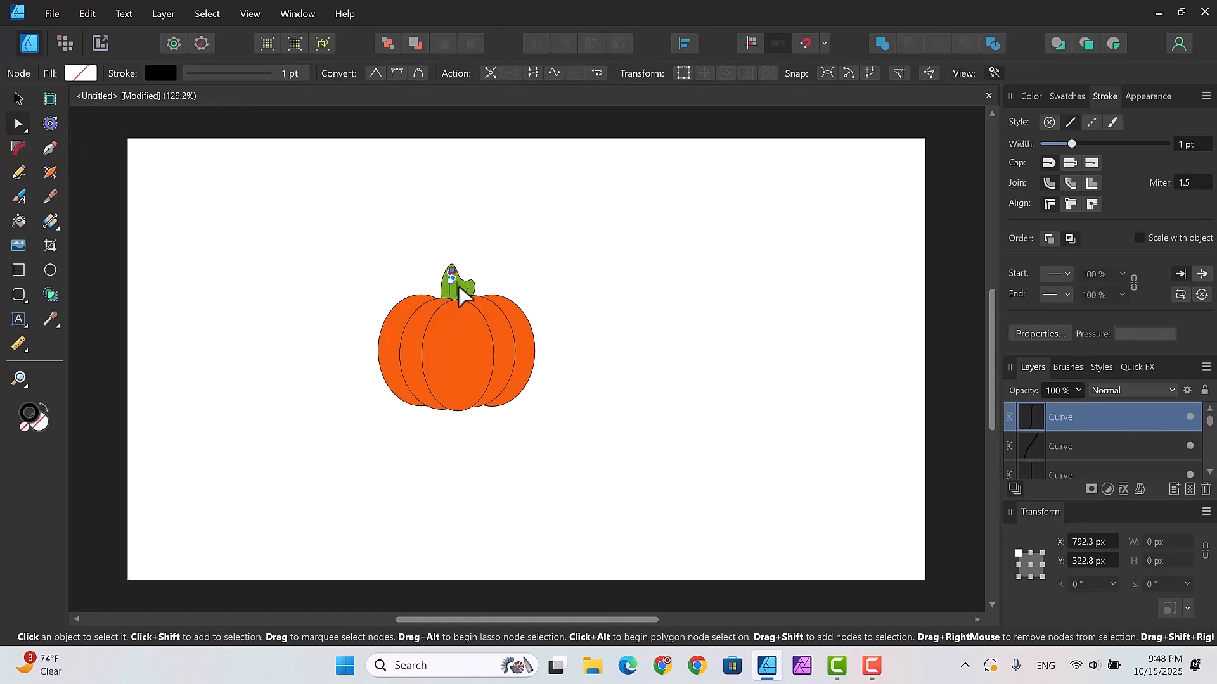
click(455, 286)
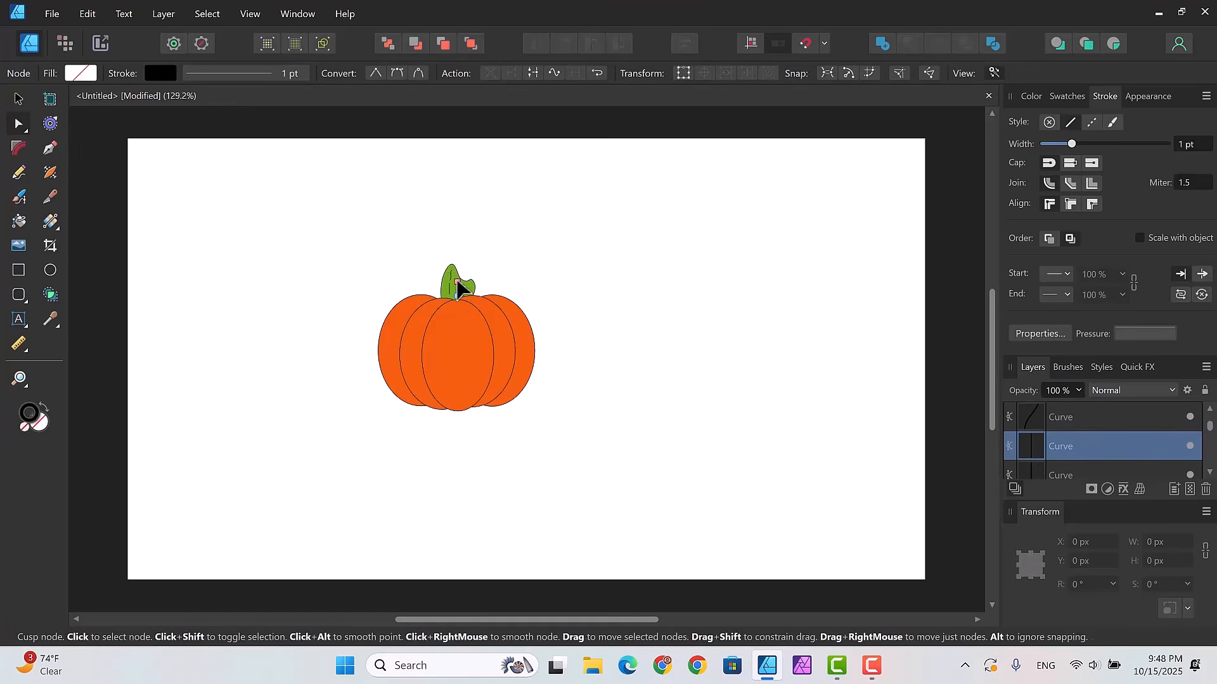
click(458, 294)
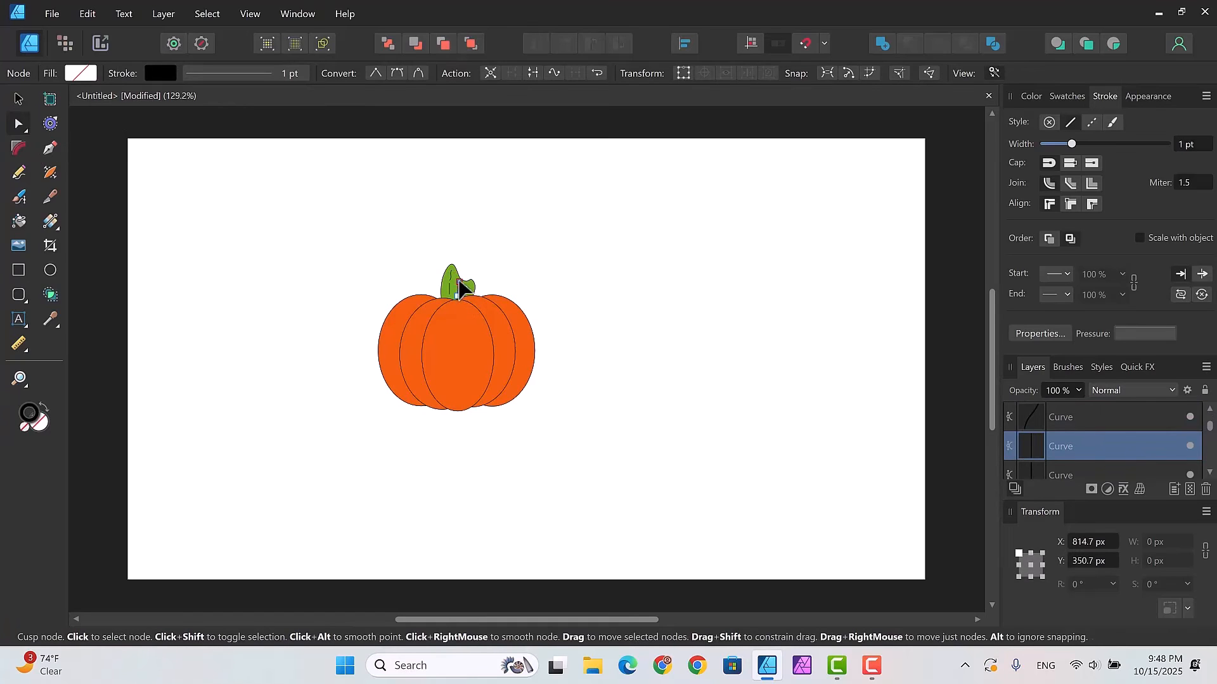
click(532, 273)
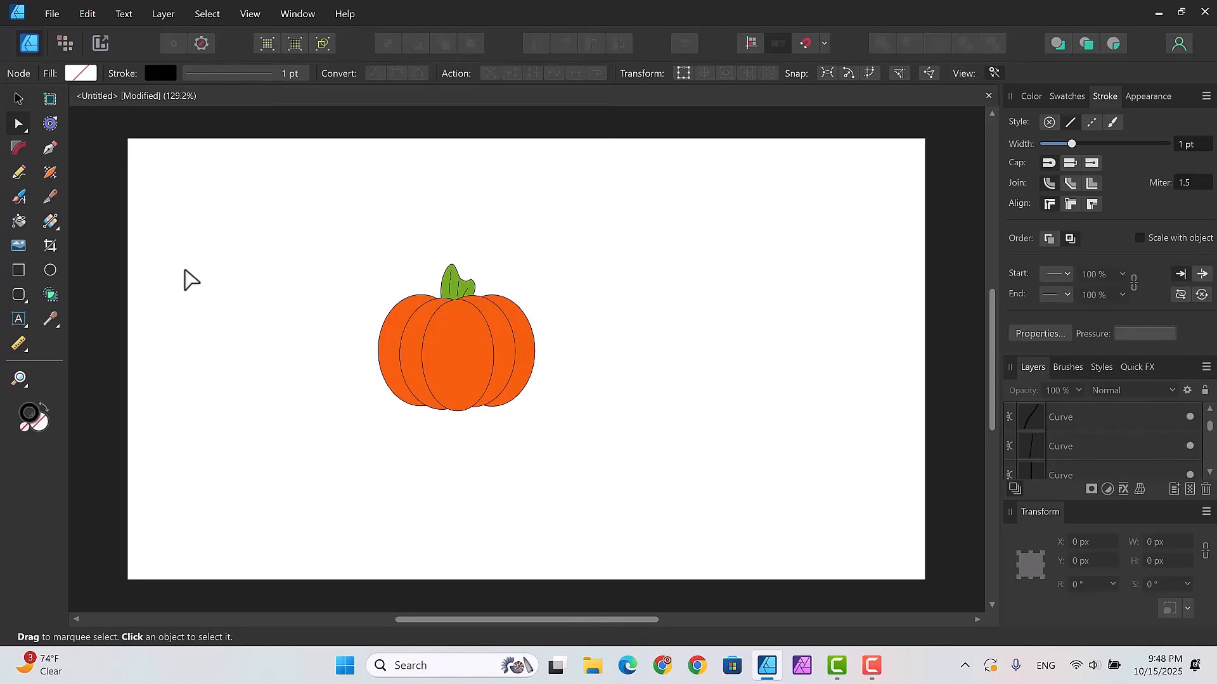
Step: Draw a triangle about 67 × 57 px on the pumpkin's upper left and fill it with black
click(24, 301)
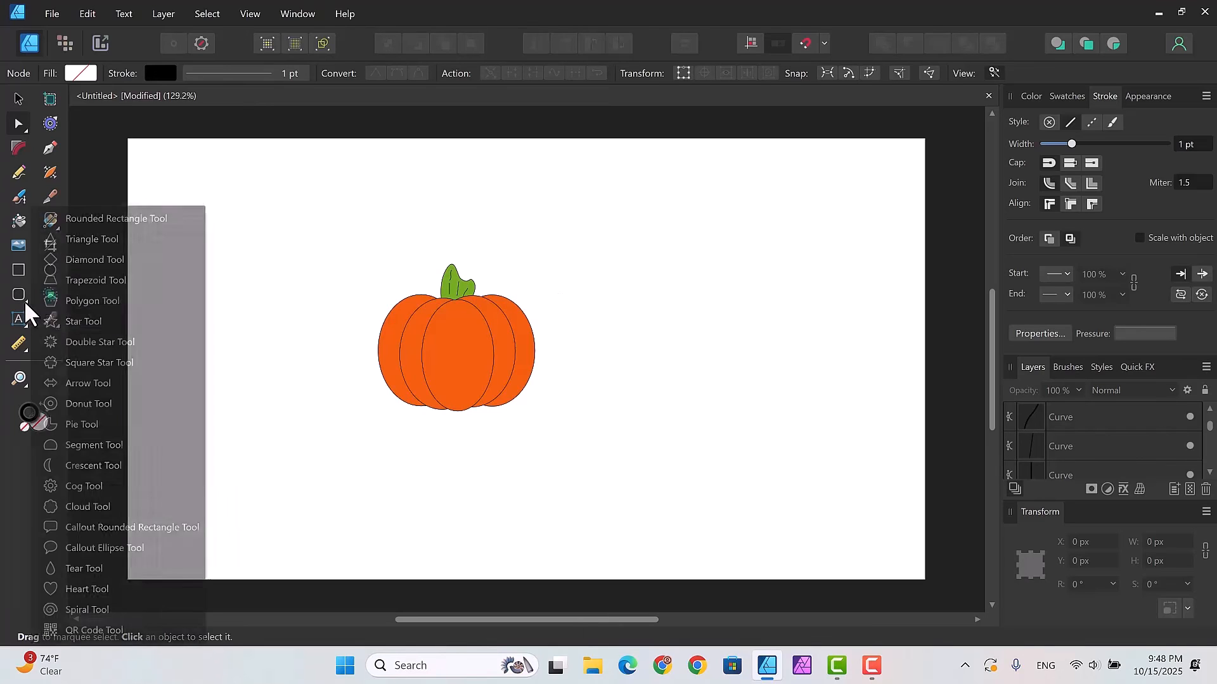
click(86, 239)
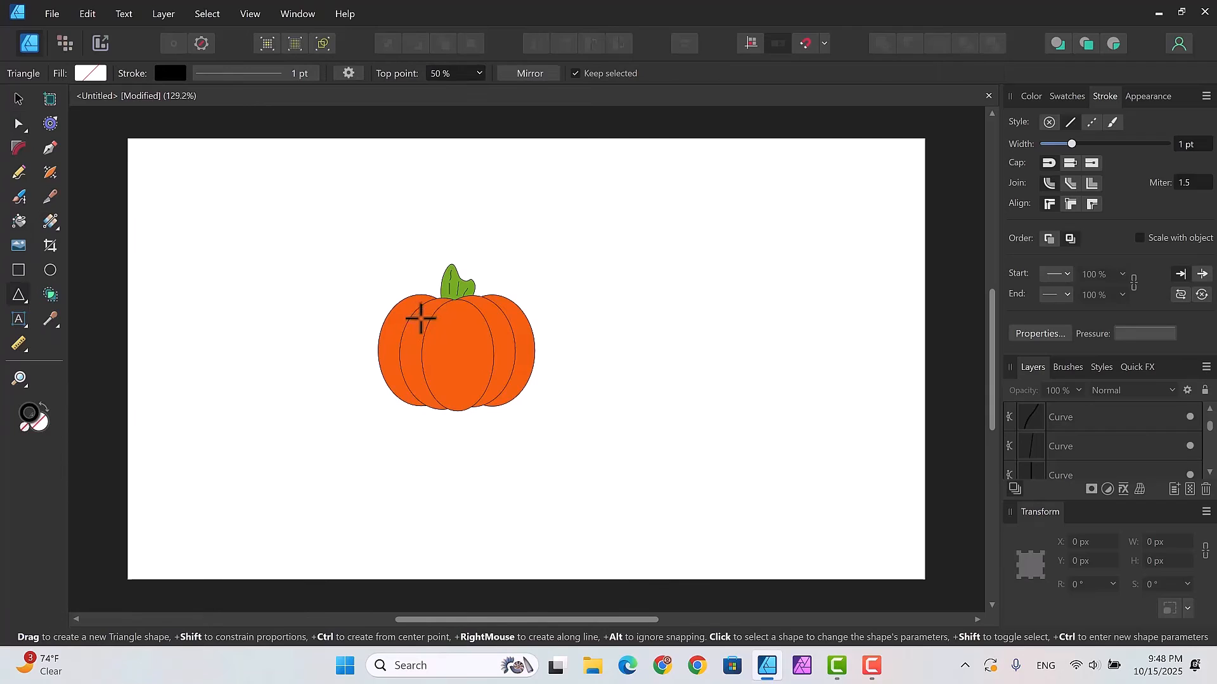
drag(418, 315, 448, 341)
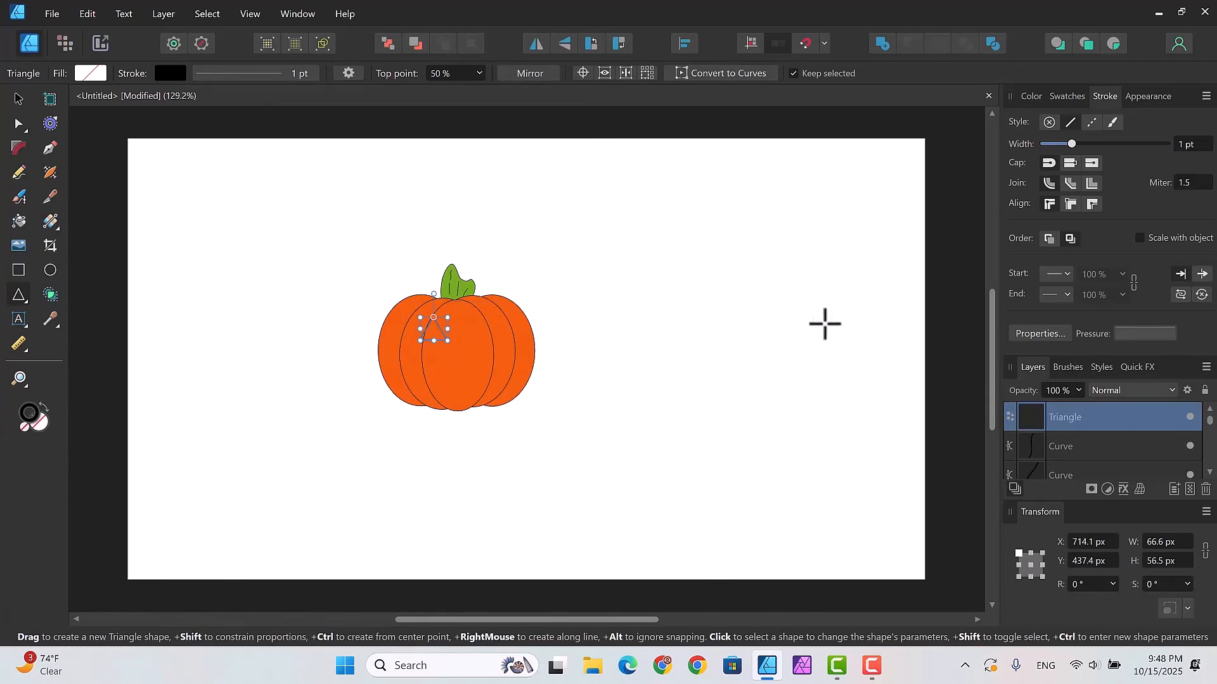
click(1032, 96)
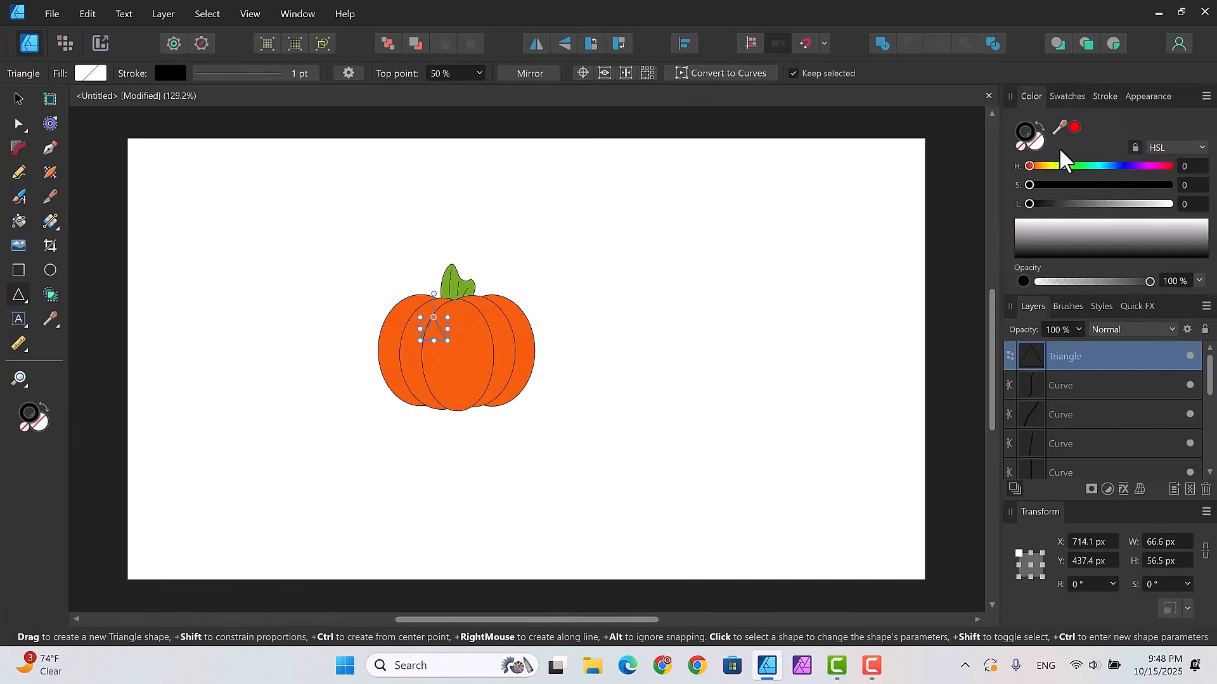
click(1035, 139)
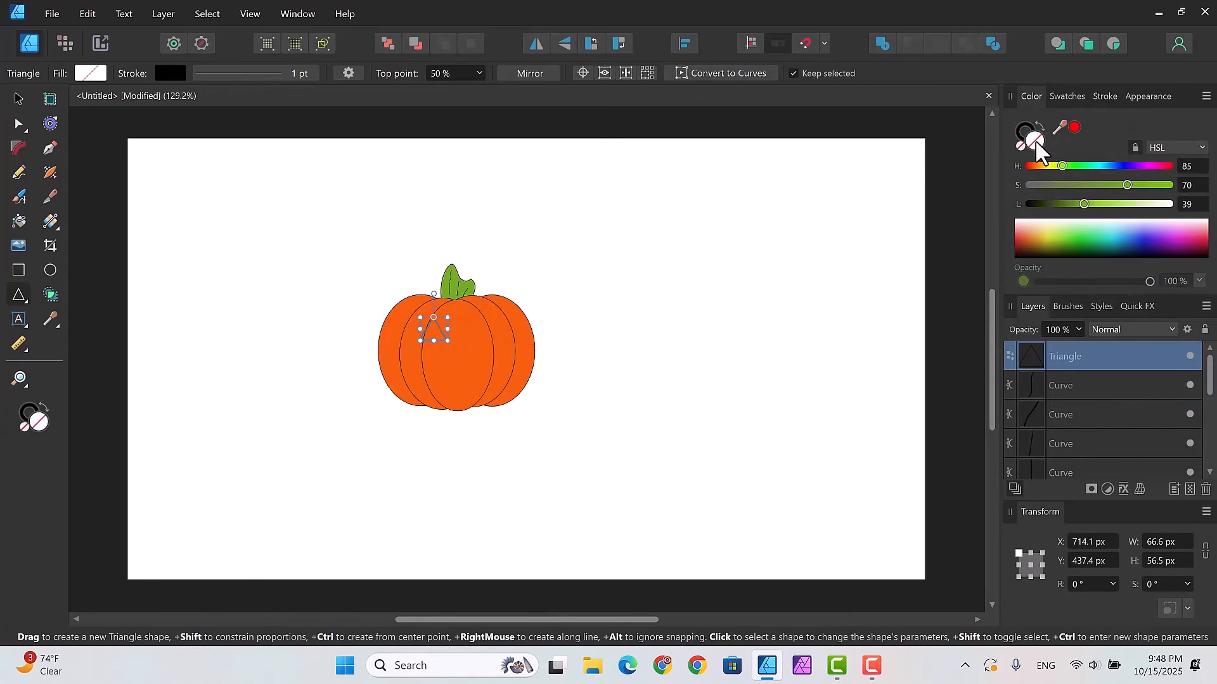
click(1068, 99)
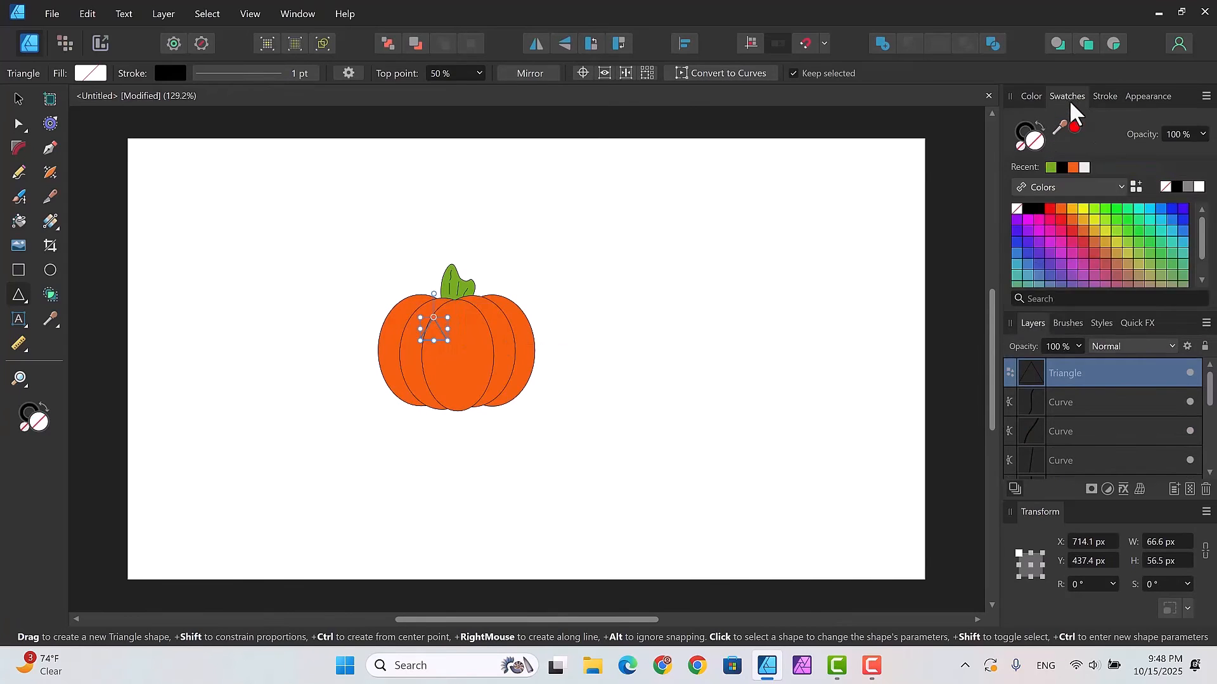
click(1063, 168)
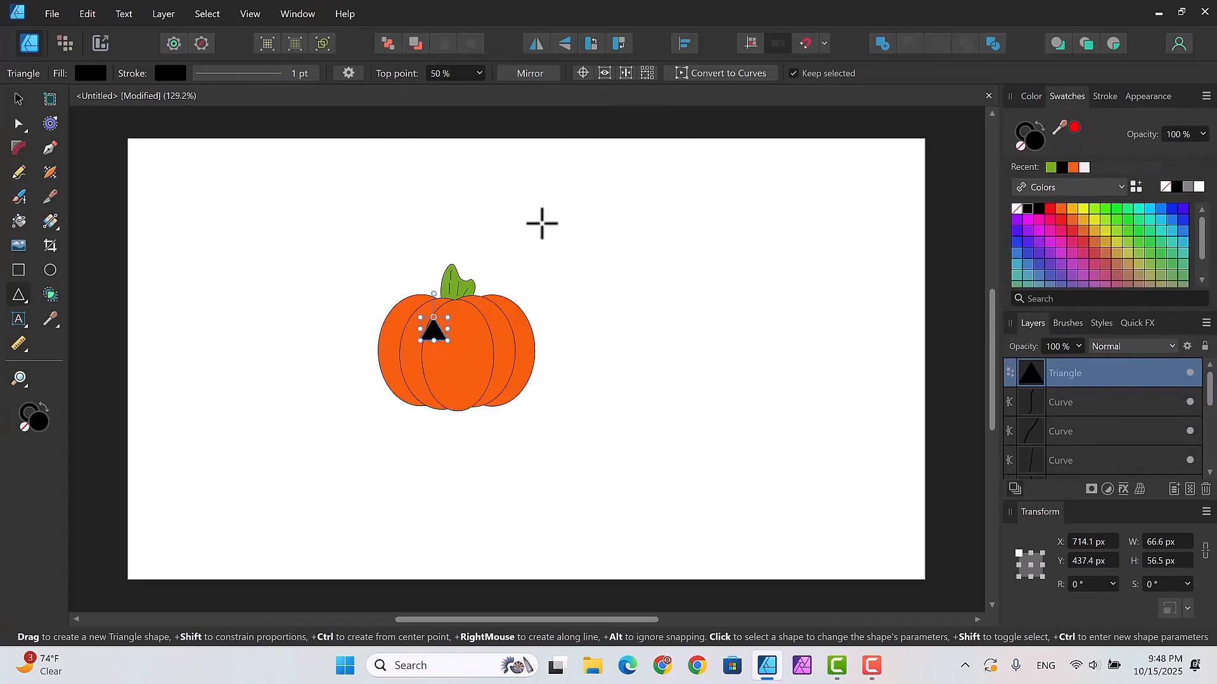
Step: Flip the black triangle vertically and resize it to about 96 × 40 px
click(563, 43)
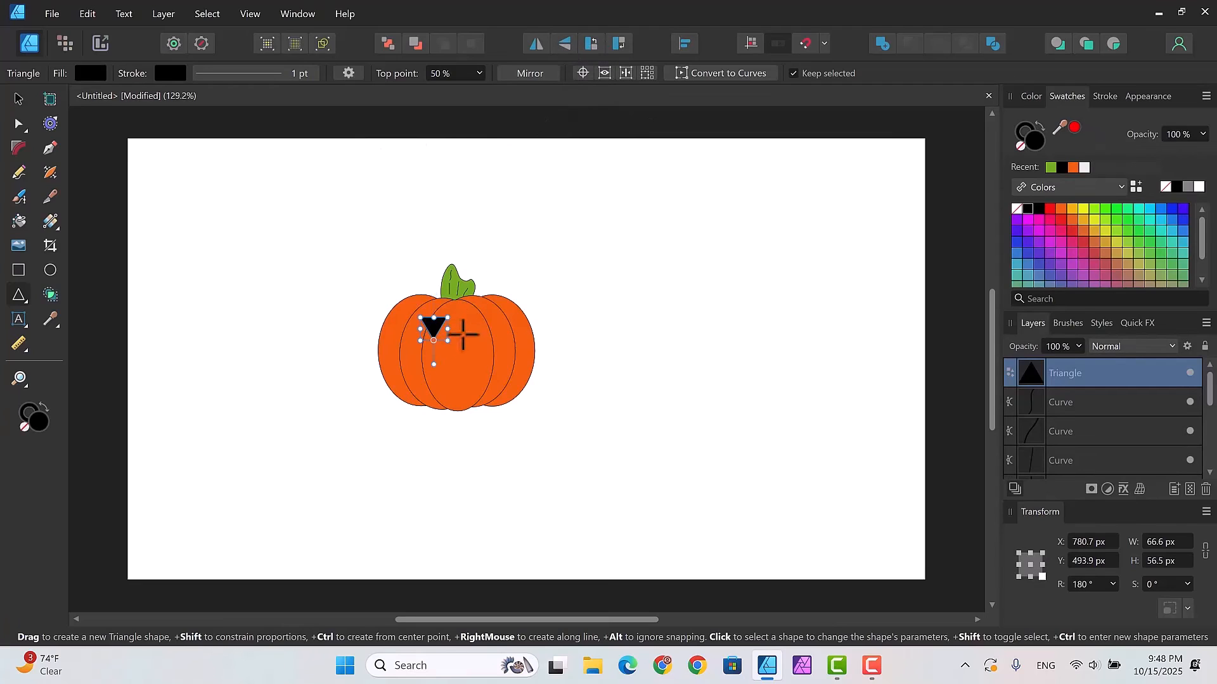
drag(451, 330, 461, 328)
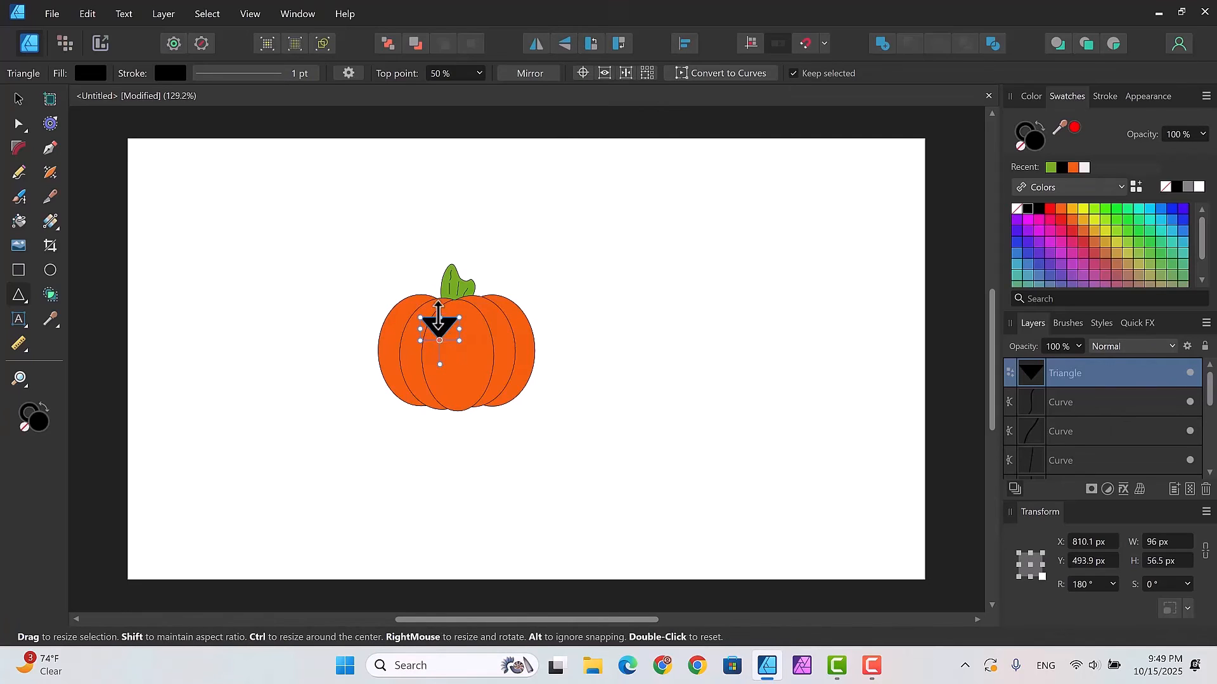
drag(438, 316, 439, 325)
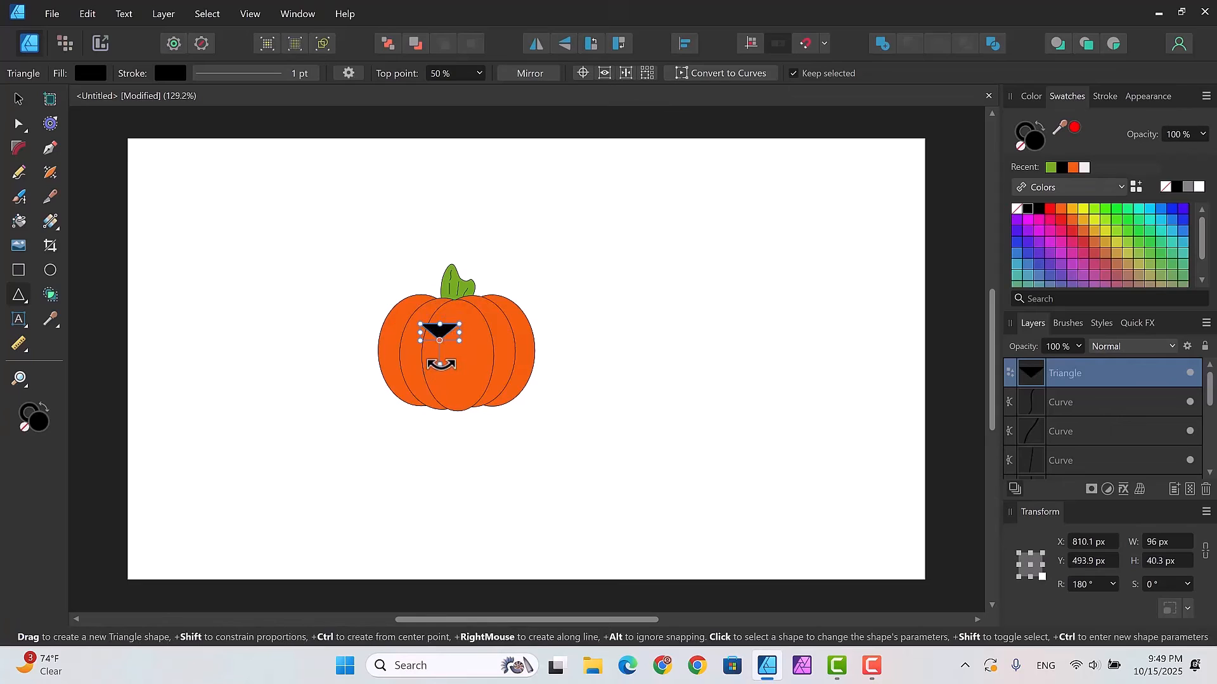
Step: Rotate the triangle to about 166° and move it further left to form the pumpkin's slanted left eye
drag(437, 366, 432, 367)
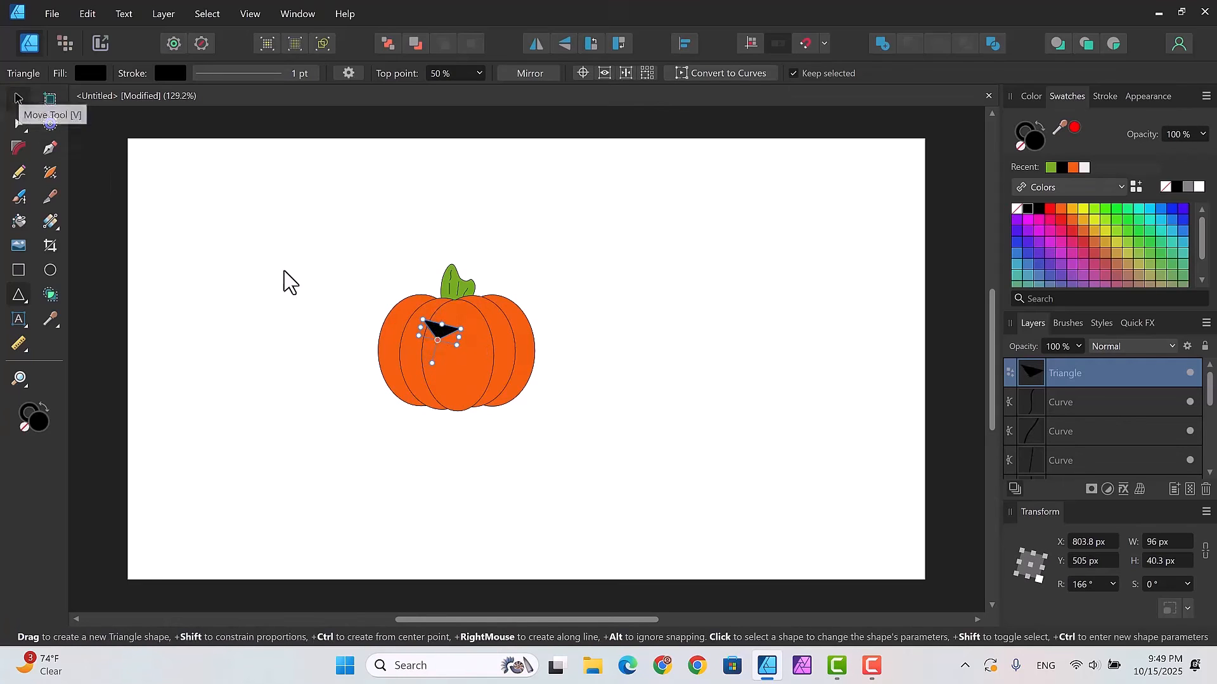
key(v)
drag(449, 328, 425, 330)
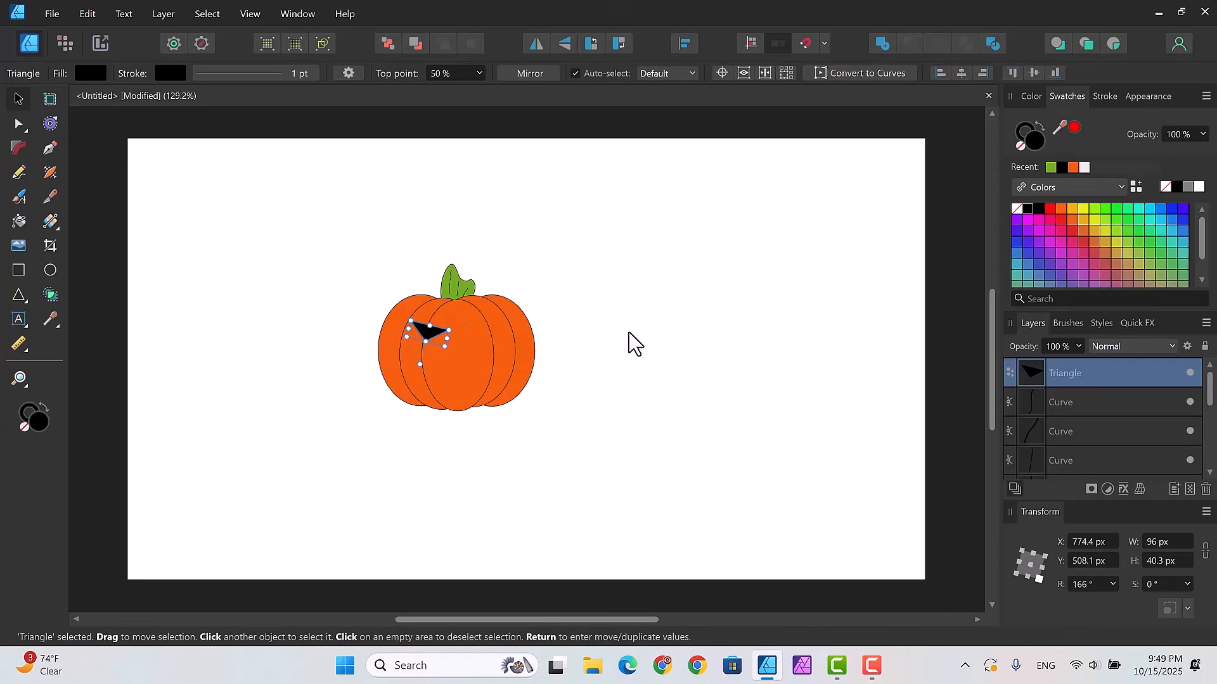
Step: Duplicate the left eye, move the copy to the pumpkin's right side and flip it horizontally to form the matching right eye
key(ctrl+j)
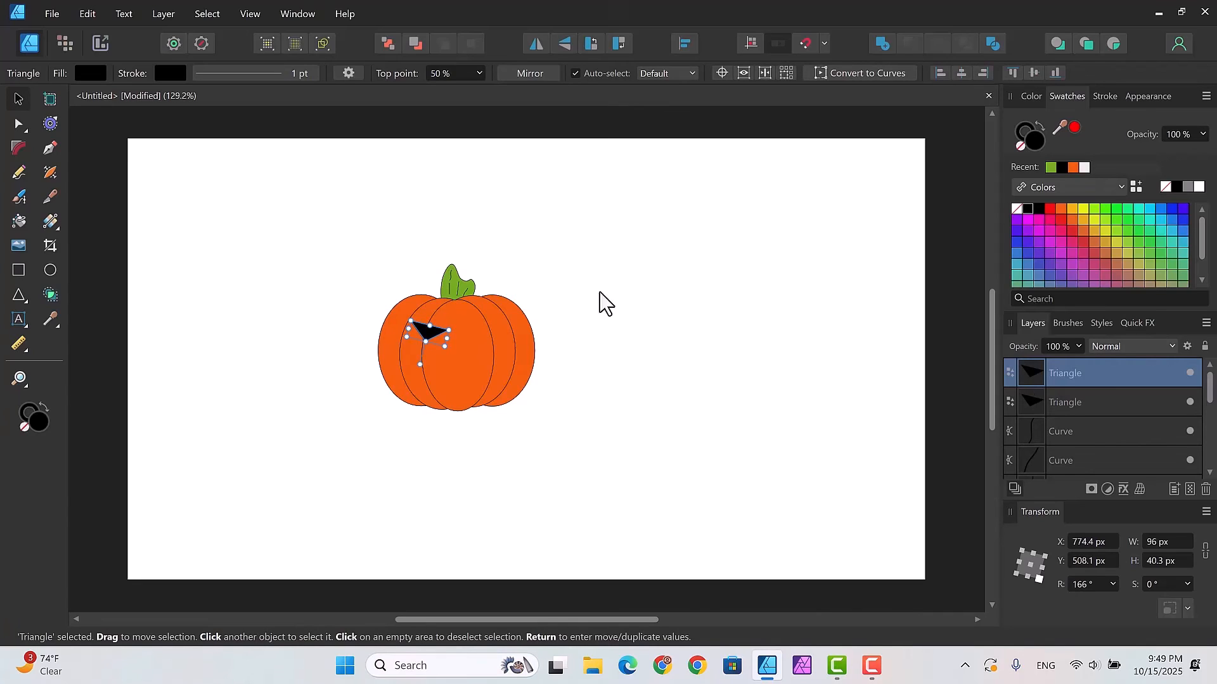
drag(433, 343, 488, 342)
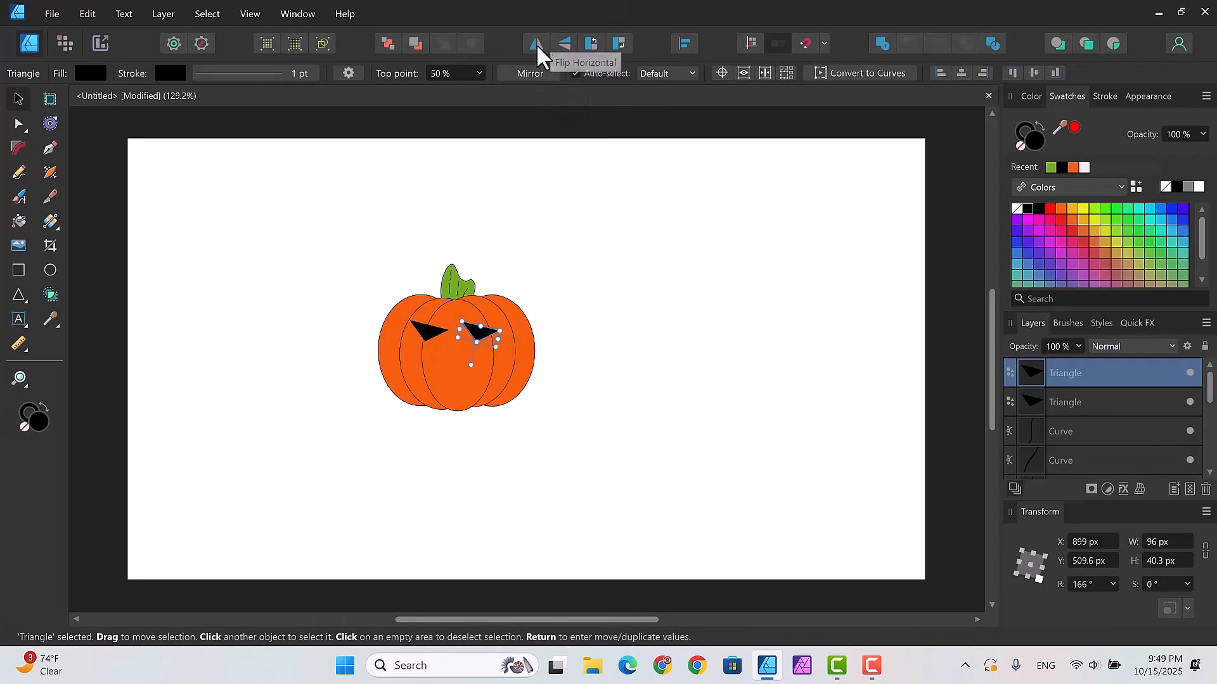
click(567, 45)
click(566, 44)
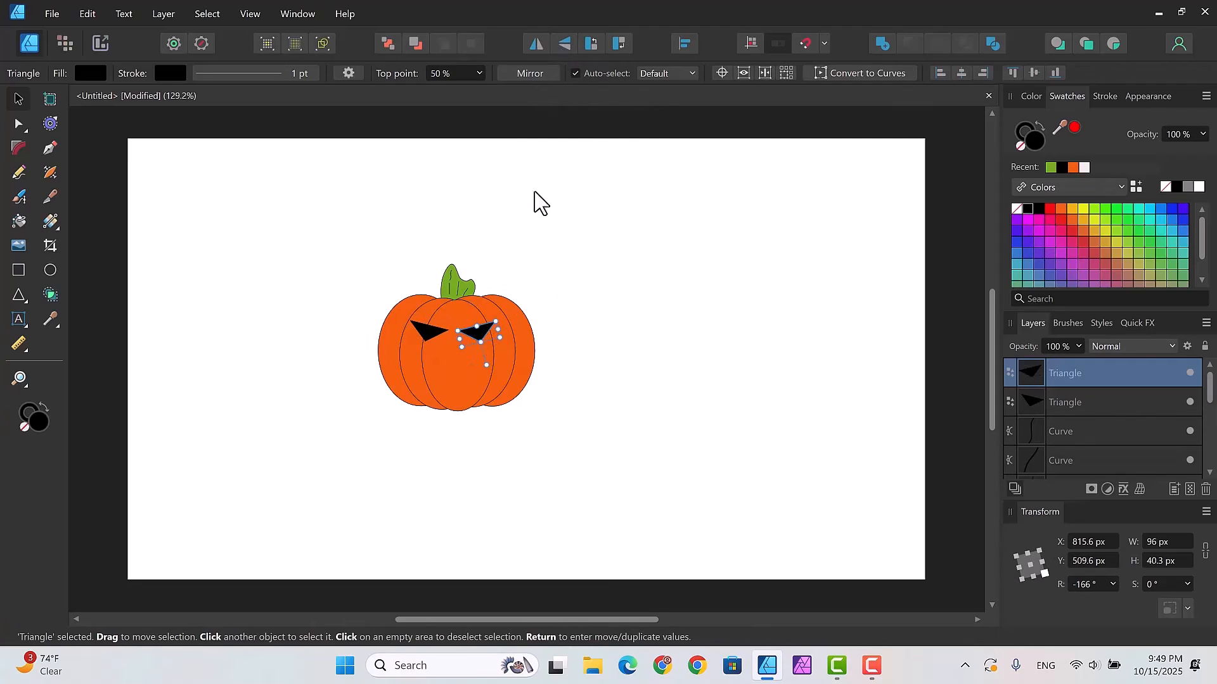
drag(479, 333, 476, 333)
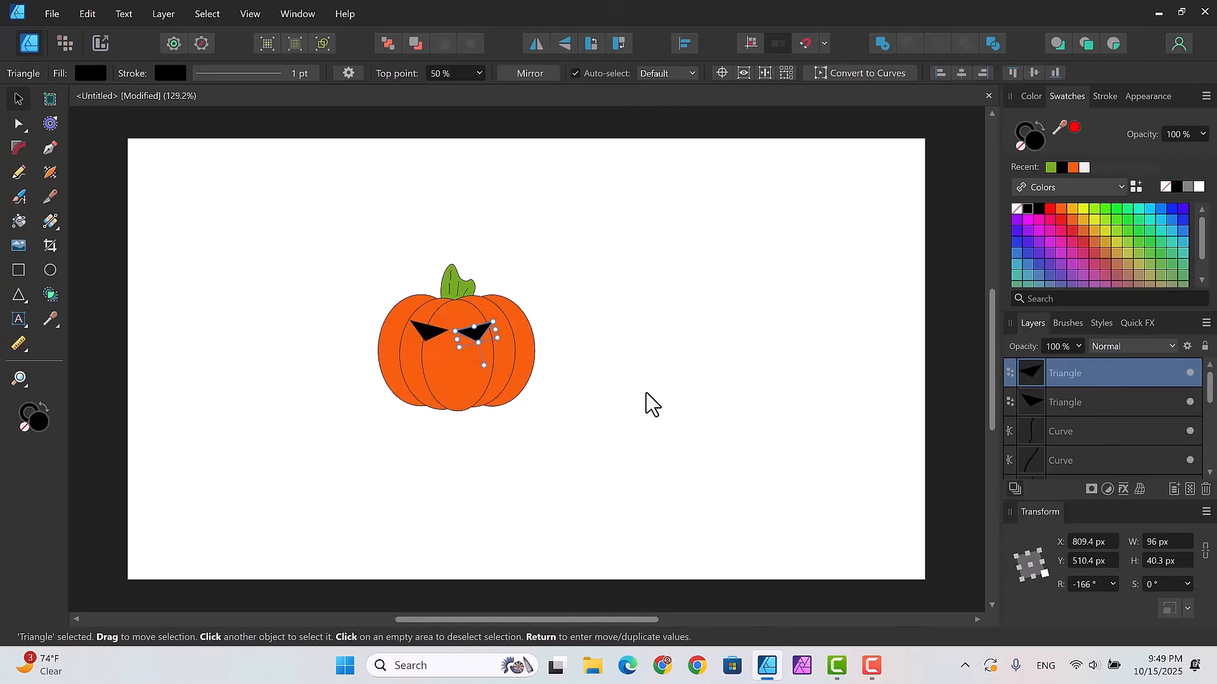
Step: Make a triangular nose from a vertically flipped copy of the left eye, shrunk, straightened and placed between and below the eyes
key(ctrl+j)
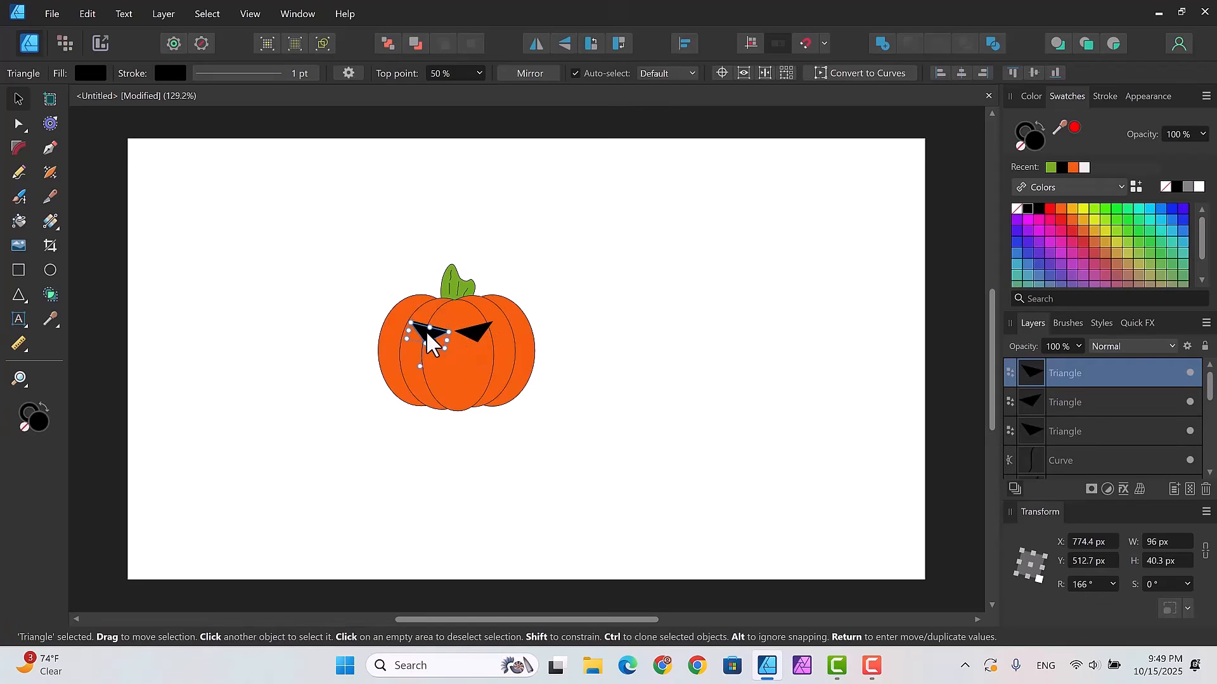
drag(428, 334, 445, 356)
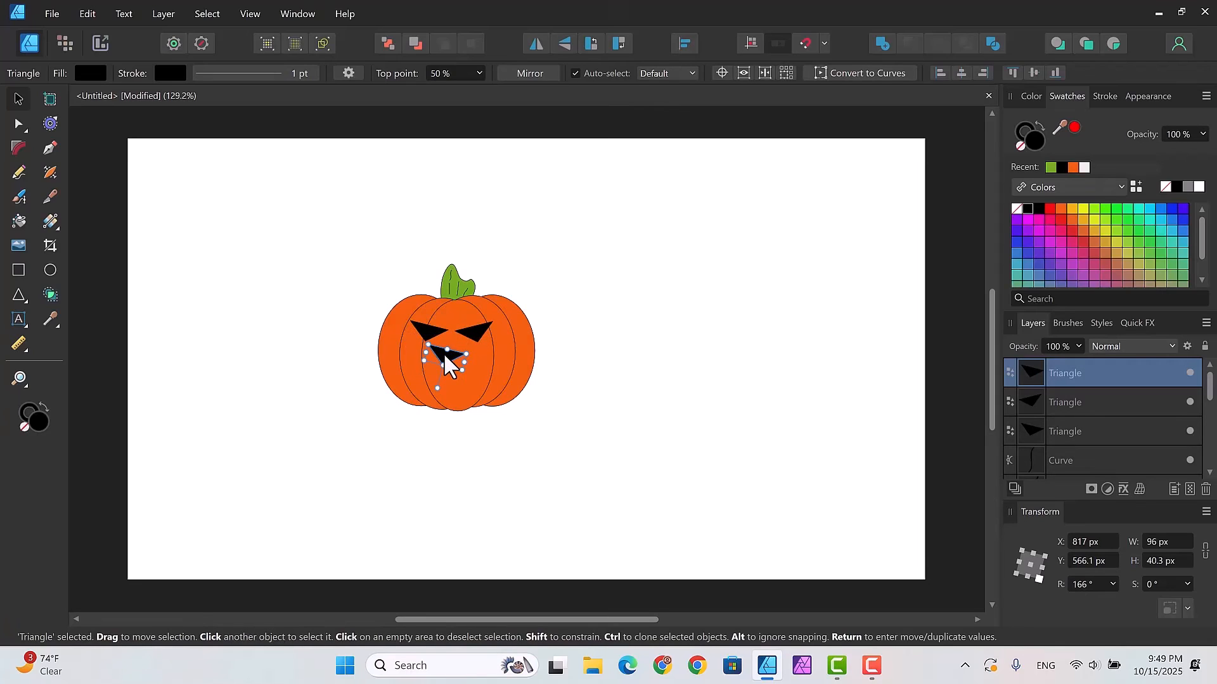
click(562, 45)
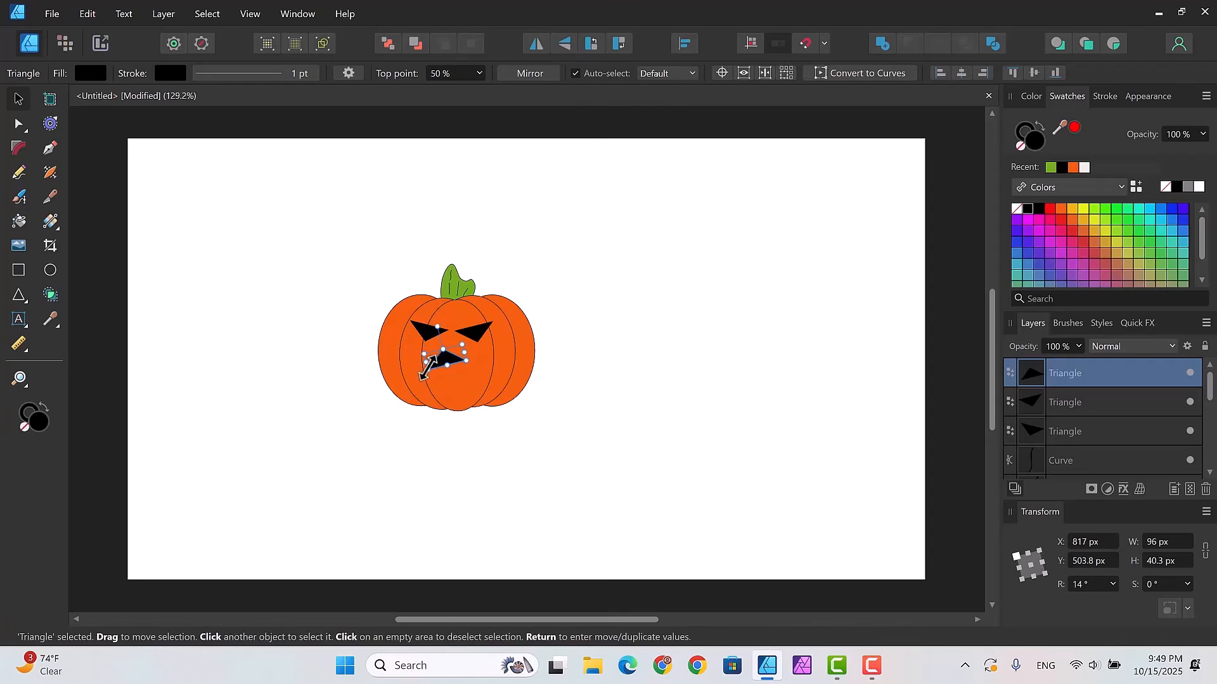
drag(426, 367, 477, 335)
click(477, 336)
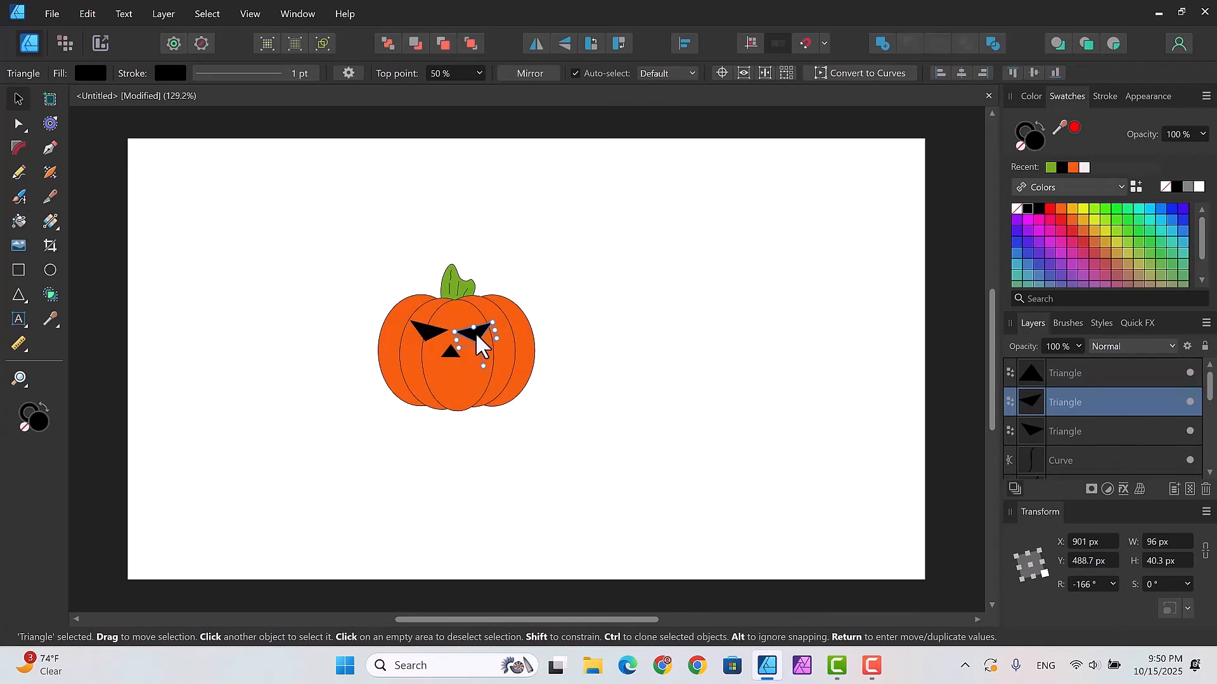
click(589, 390)
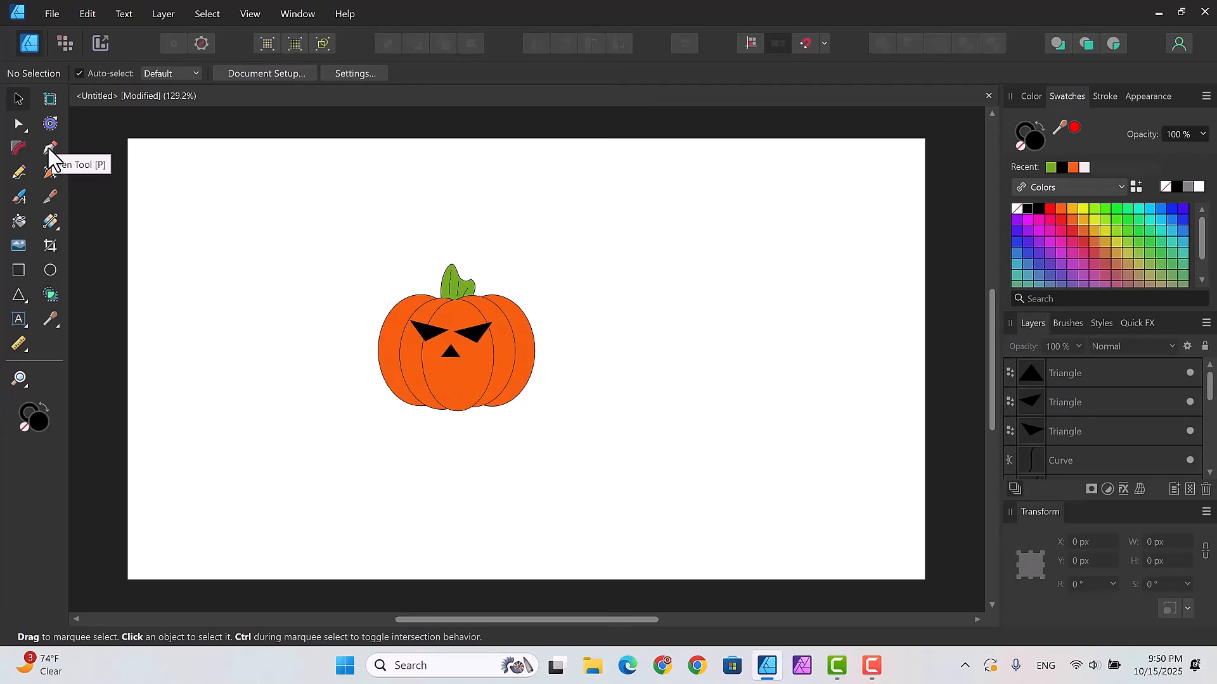
Step: Draw an open zigzag mouth across the pumpkin below the nose with the Pen tool, using no fill and a 1 pt black stroke
click(1020, 146)
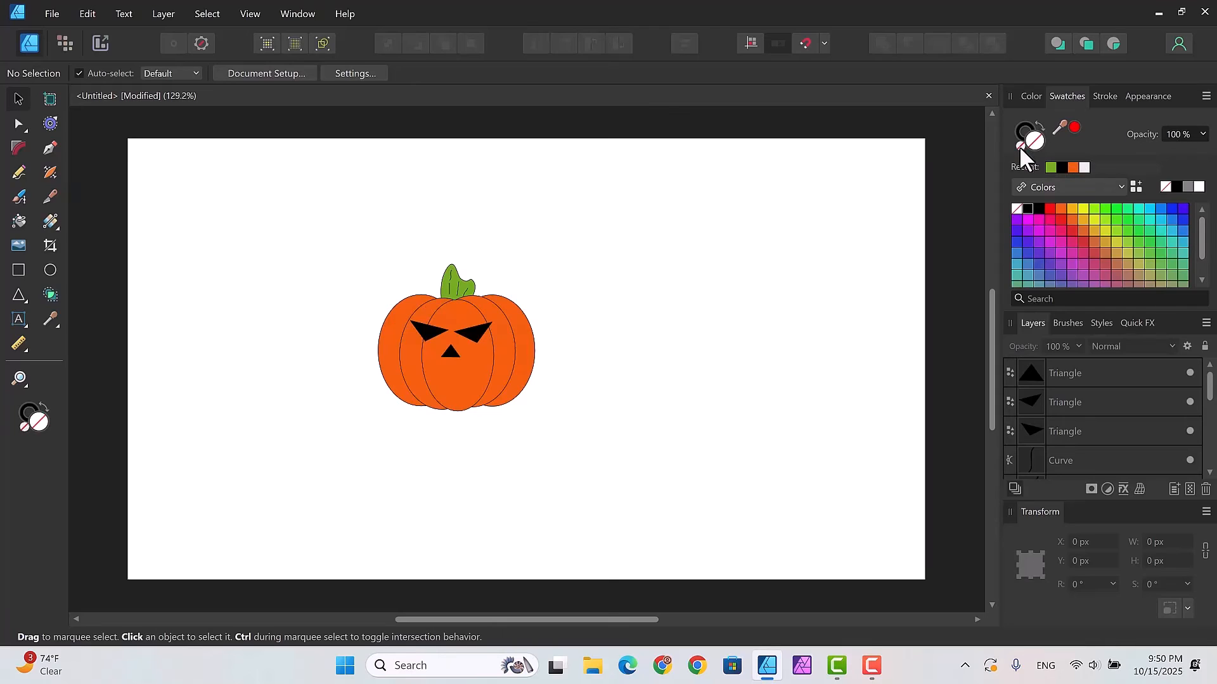
click(1024, 132)
click(1109, 97)
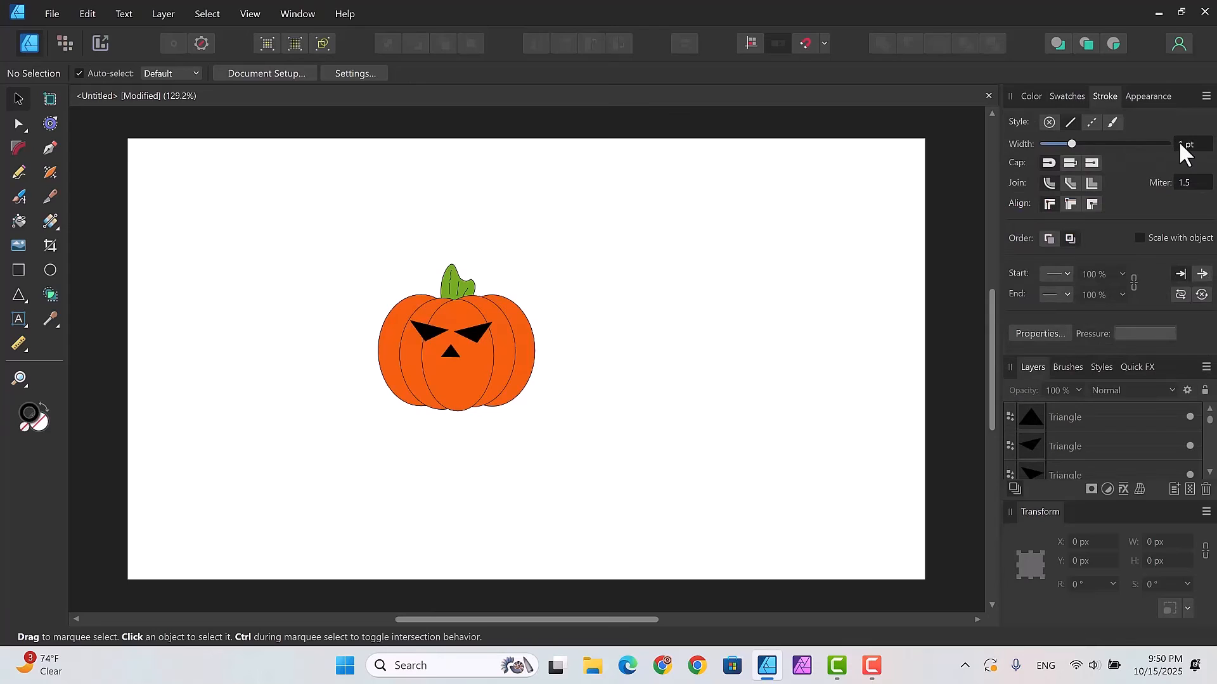
click(49, 147)
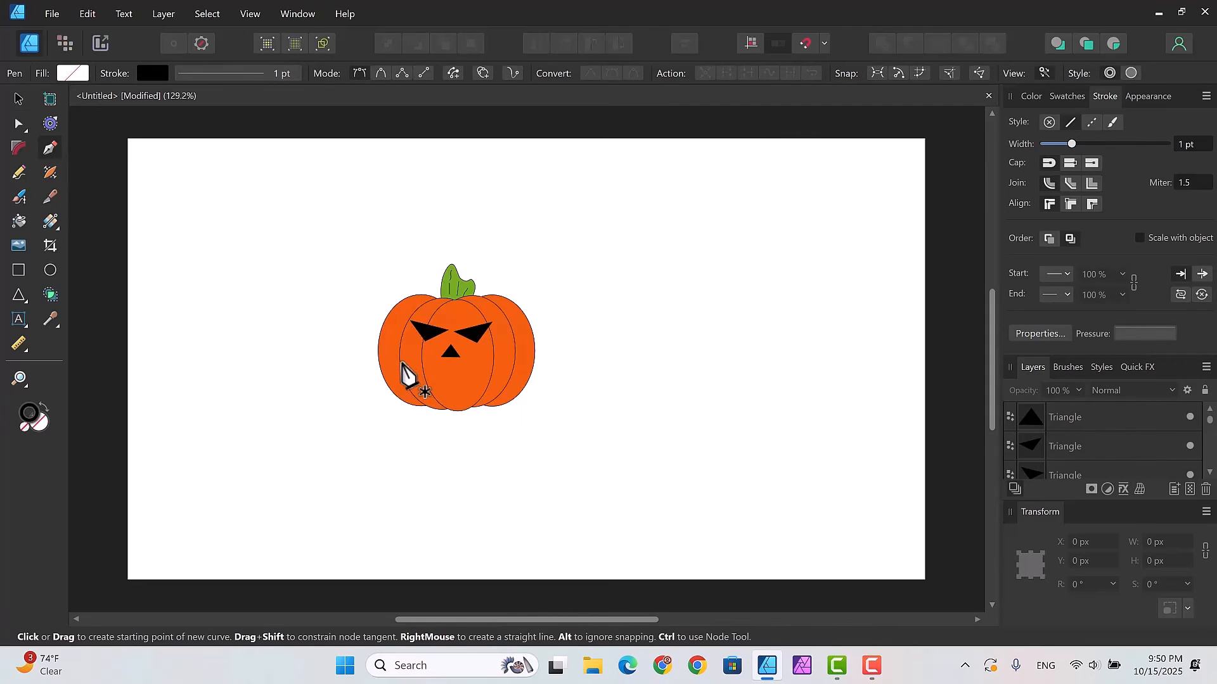
click(403, 361)
click(413, 374)
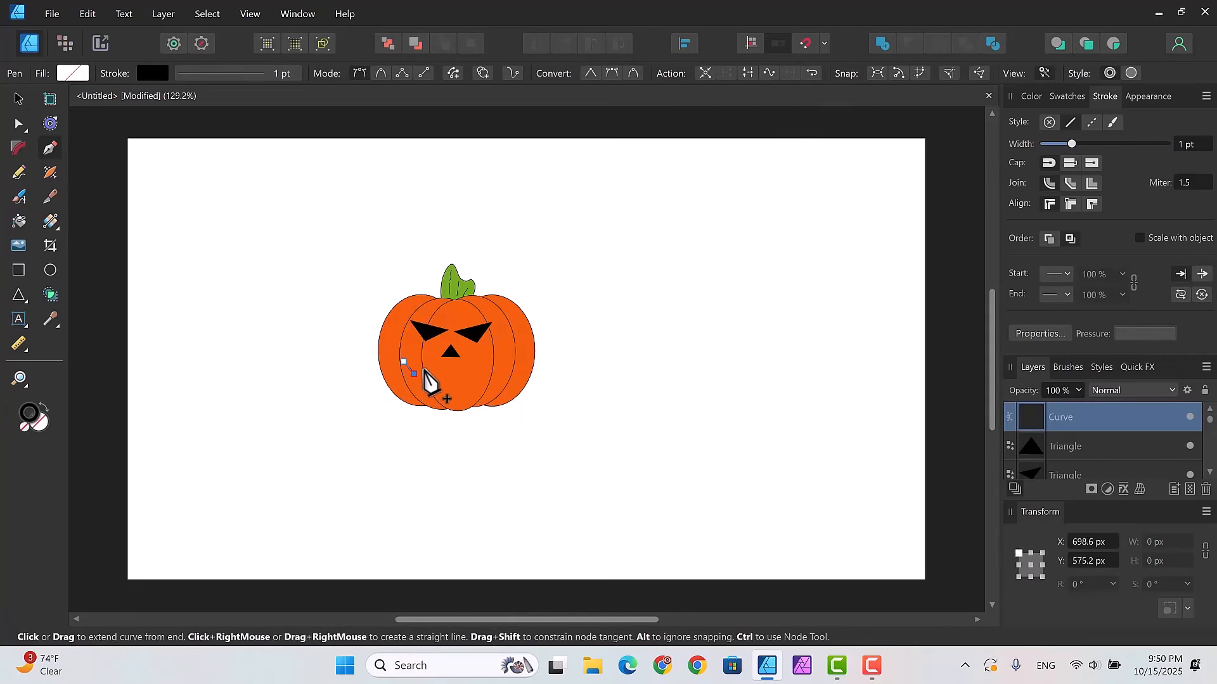
click(427, 367)
click(442, 373)
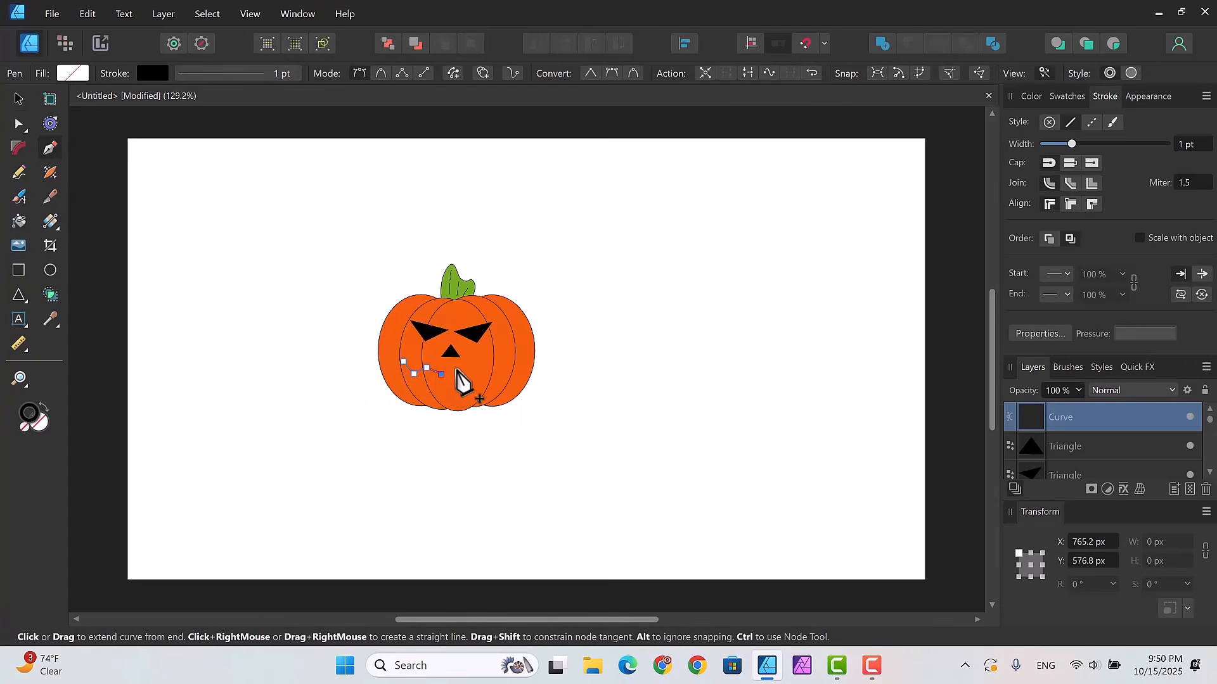
click(458, 368)
click(476, 377)
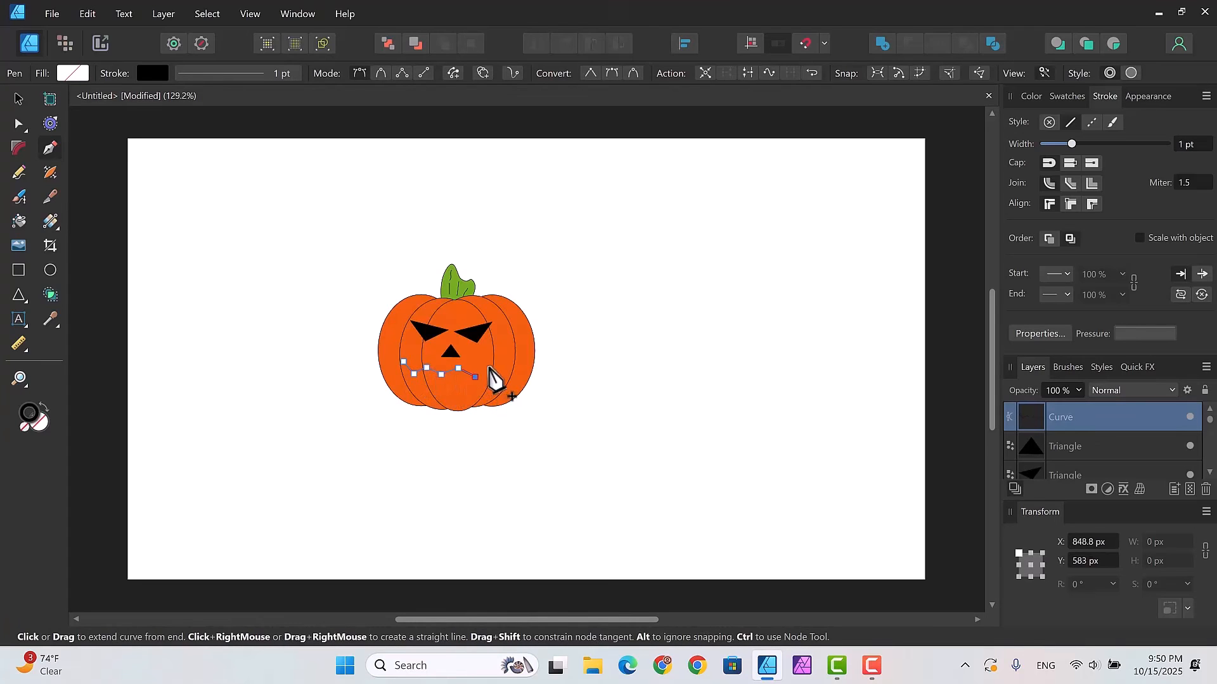
click(492, 367)
click(501, 374)
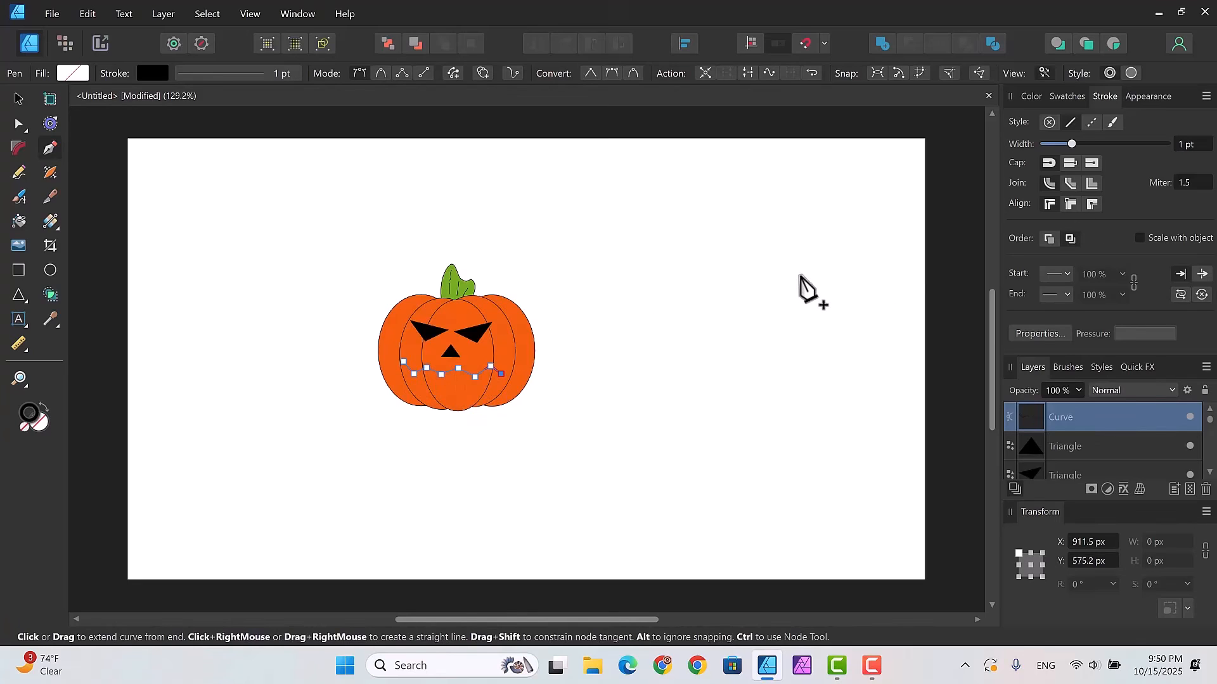
key(Escape)
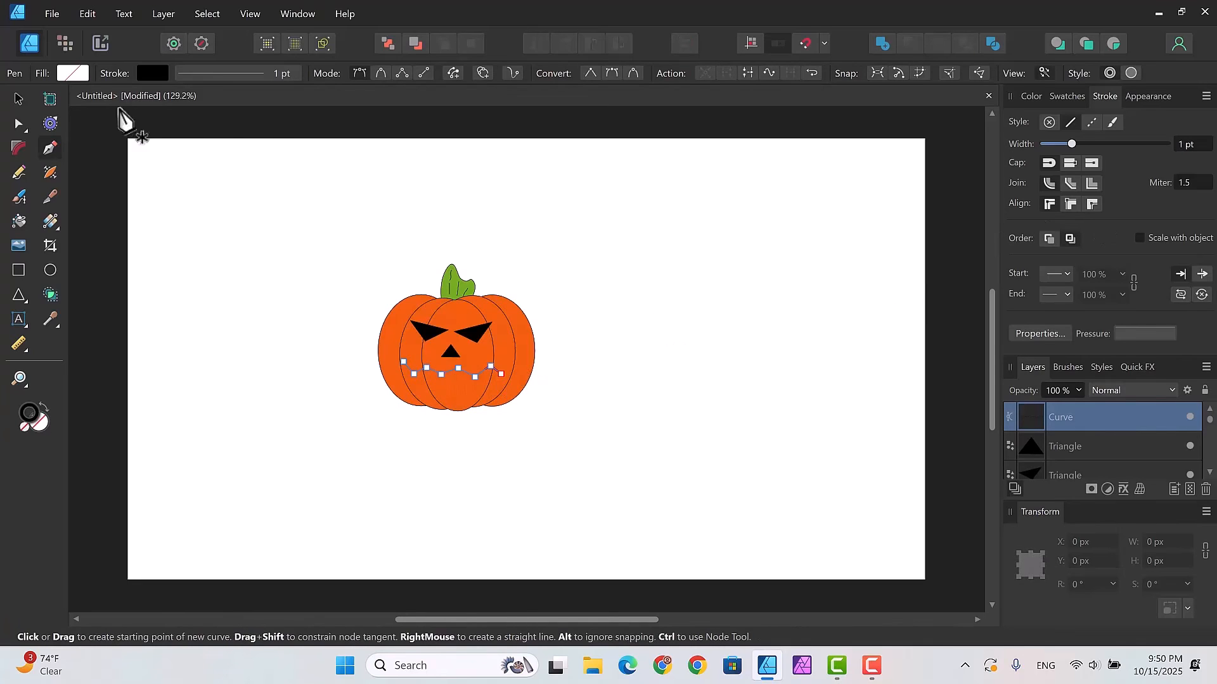
Step: Thicken the mouth line's stroke to about 18.1 pt and deselect it
click(19, 100)
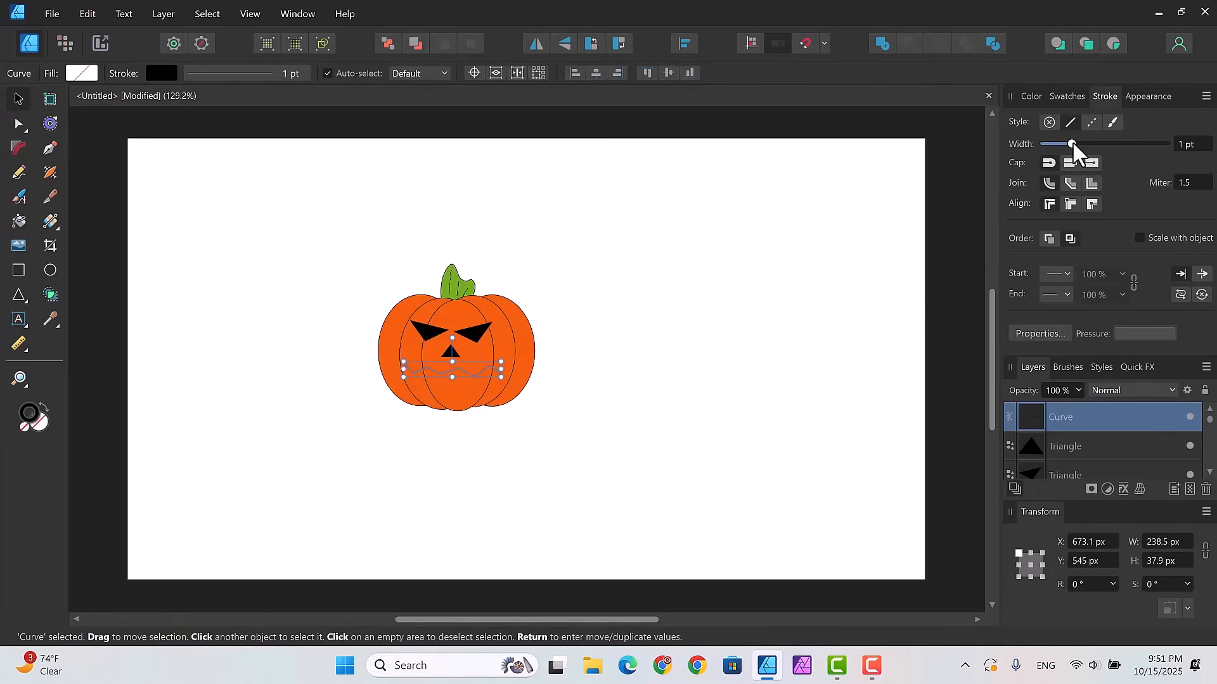
drag(1072, 144, 1107, 152)
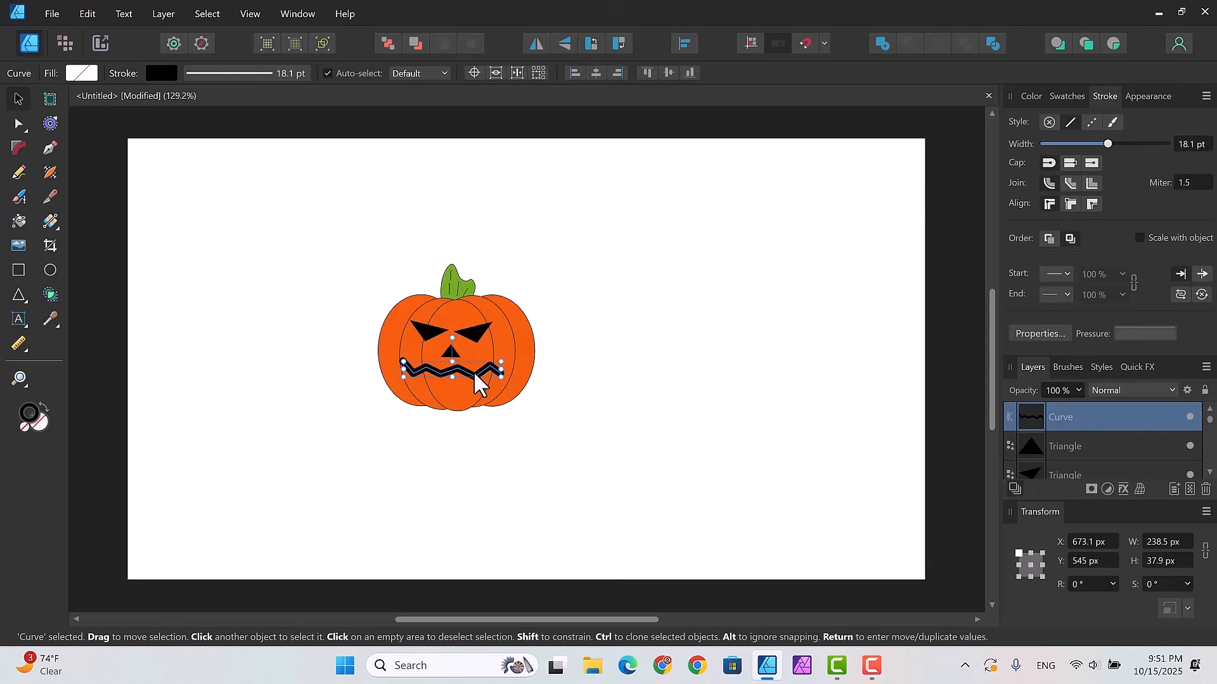
click(602, 379)
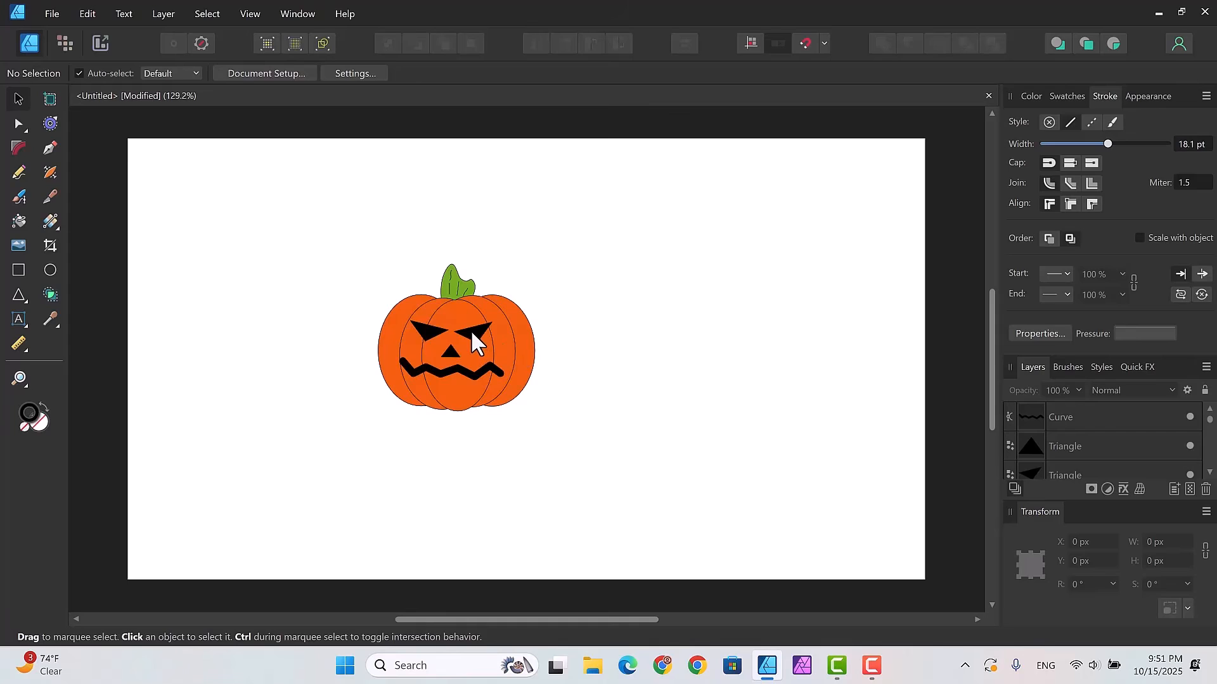
Step: Move the pumpkin's right and left eyes slightly outward so they sit further apart
drag(472, 331, 421, 337)
click(430, 332)
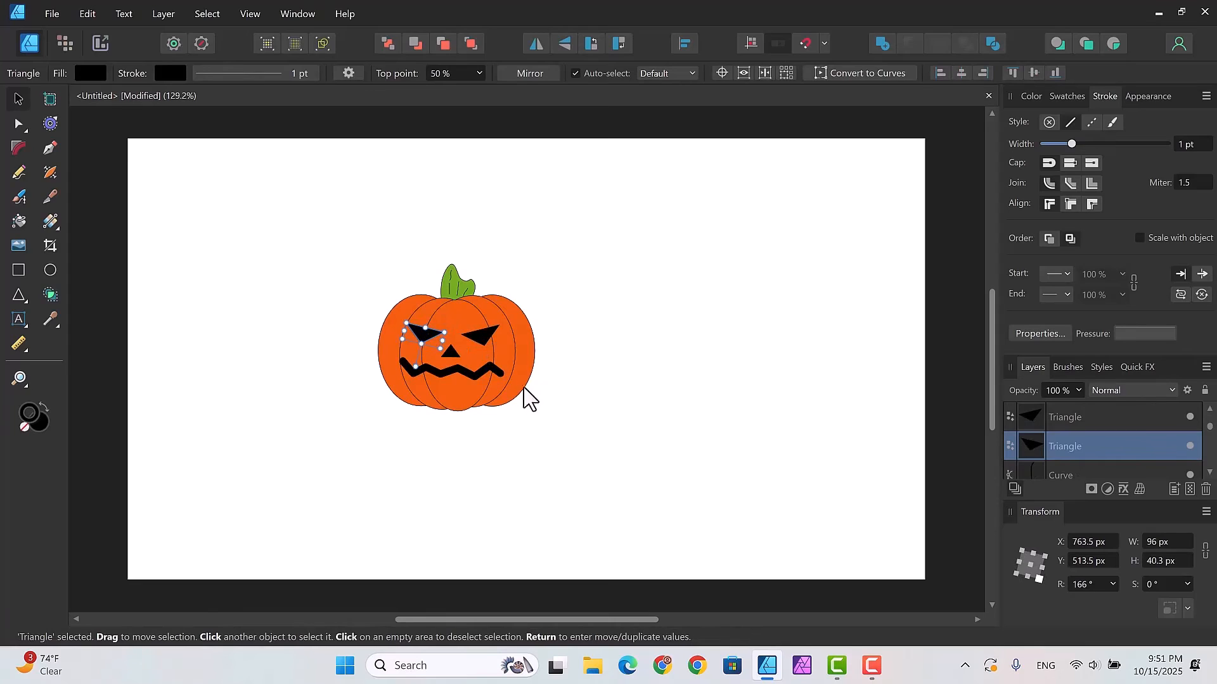
click(619, 364)
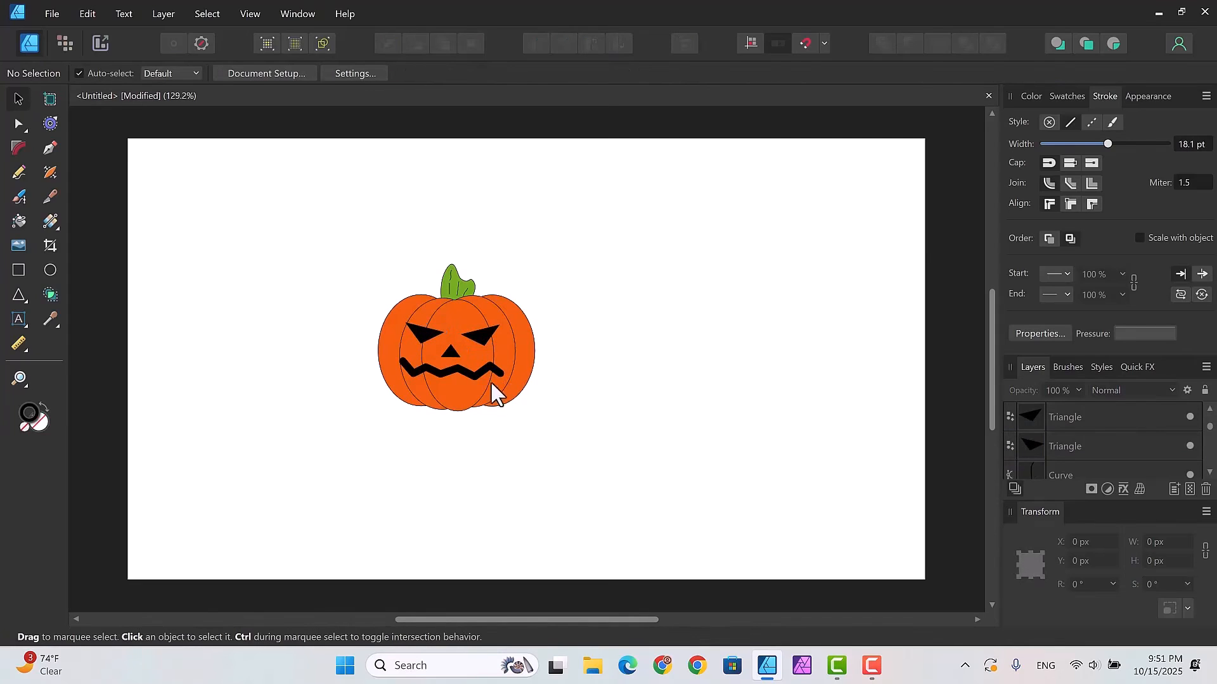
Step: Narrow the triangular nose to about 38 px wide and nudge it right to centre it between the eyes
click(453, 351)
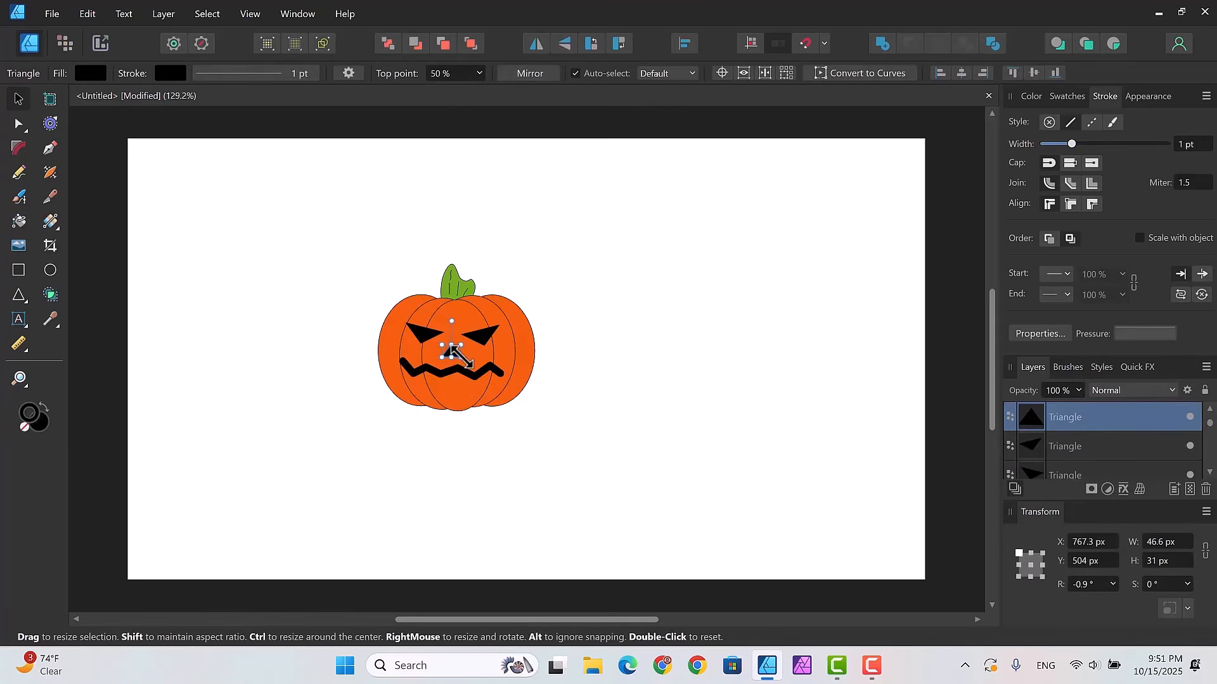
drag(451, 352, 452, 352)
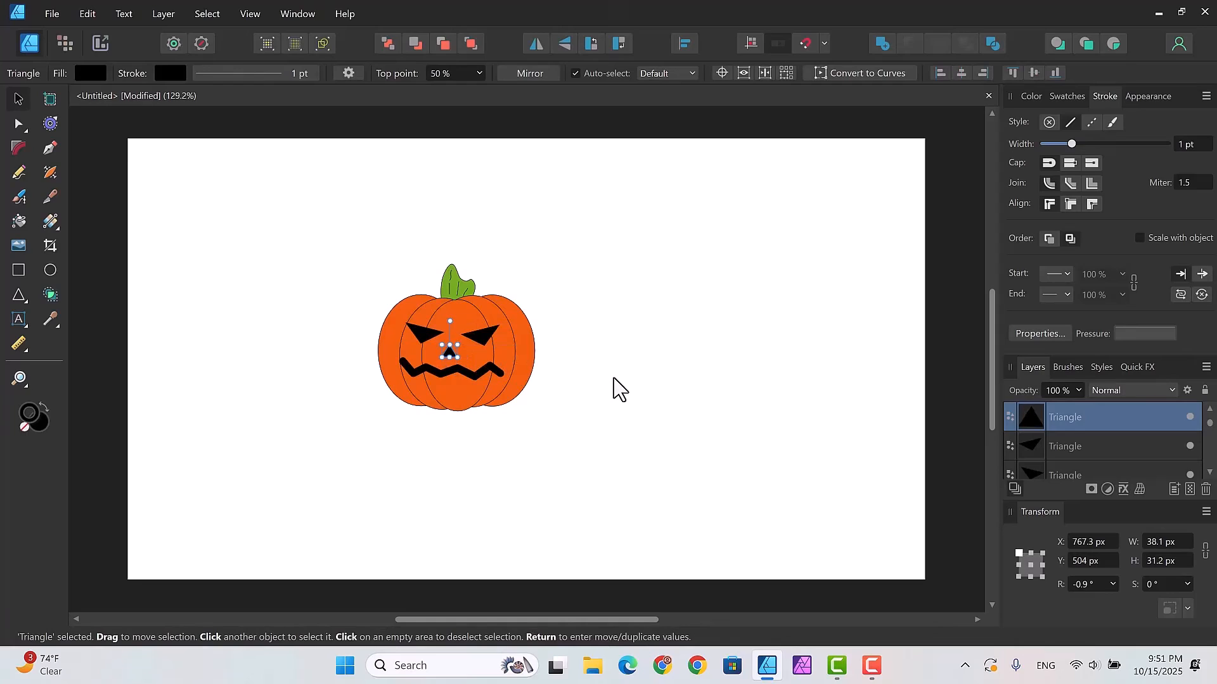
key(Right)
key(Right)
key(Right)
key(Right)
key(Right)
key(Right)
key(Right)
key(Right)
click(621, 347)
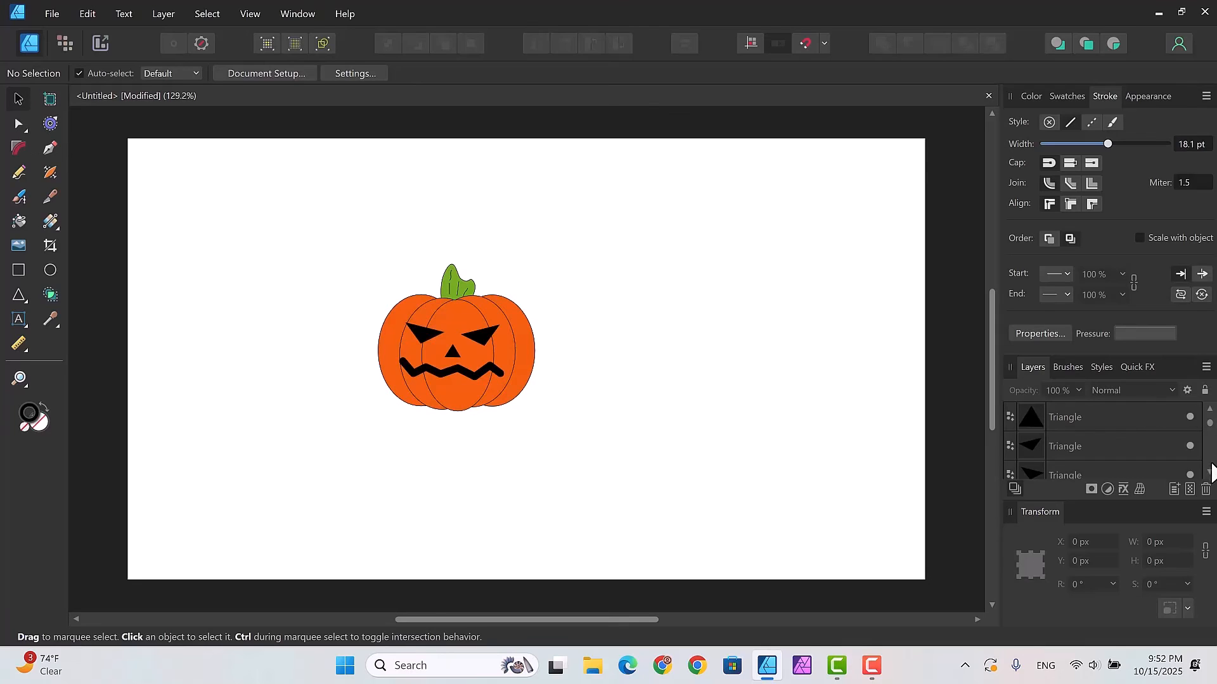
Step: Group all the pumpkin's parts: the green stem and its detail curves, the orange ellipses, both eyes, the nose and the mouth
scroll(1120, 446, down, 5)
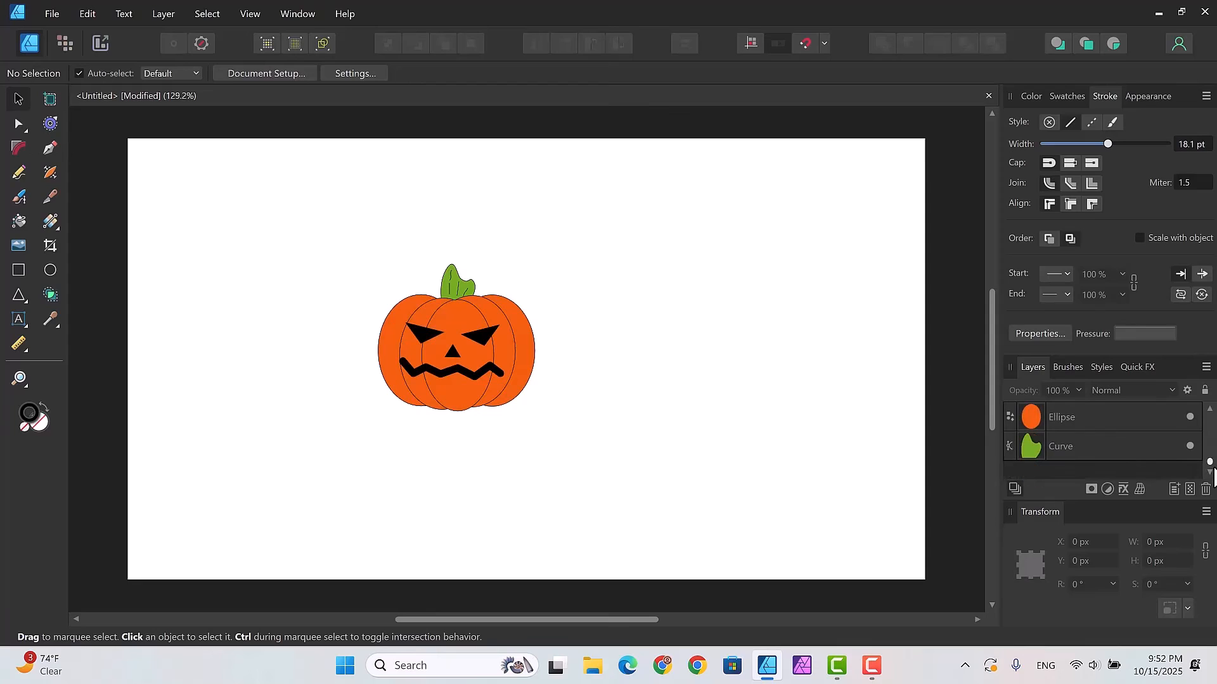
click(1107, 442)
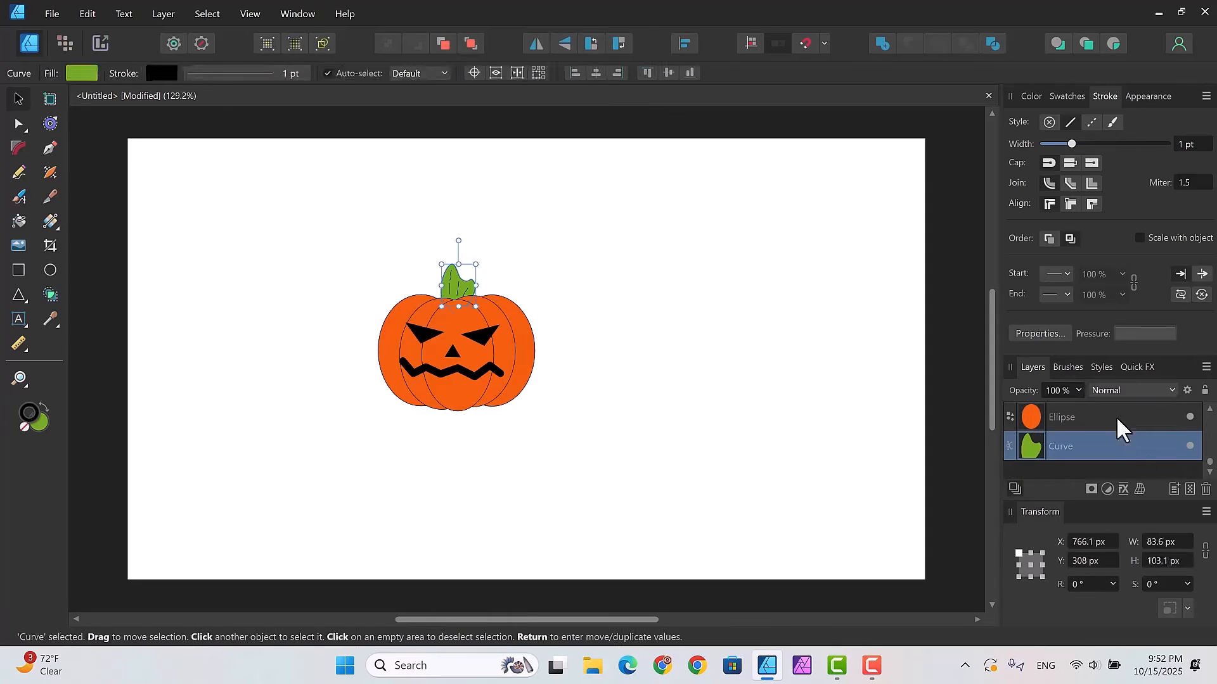
shift+click(1116, 416)
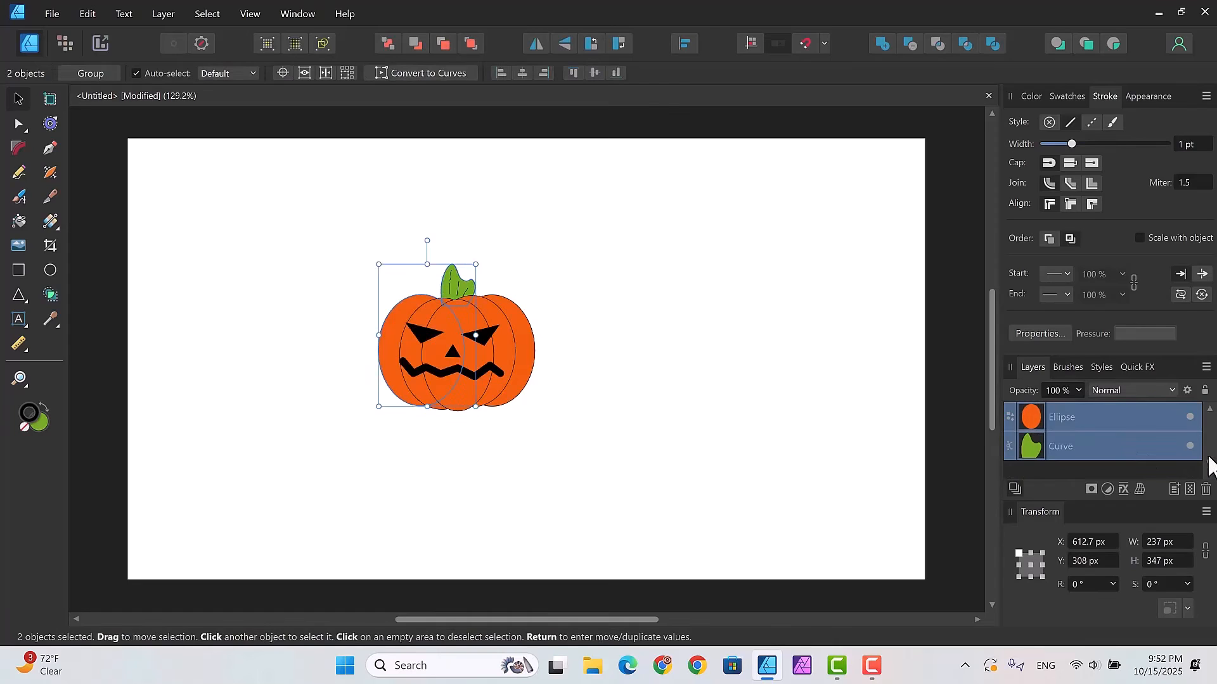
scroll(1173, 434, up, 2)
shift+click(1139, 440)
shift+click(1141, 415)
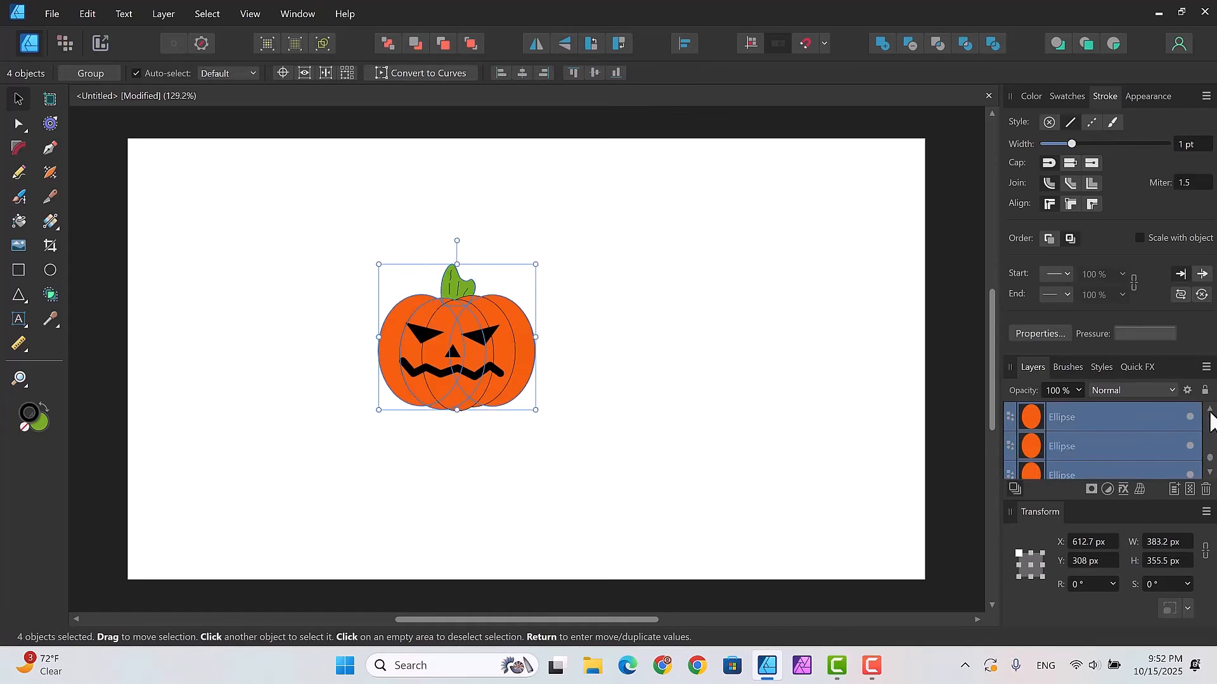
scroll(1131, 431, up, 2)
shift+click(1127, 437)
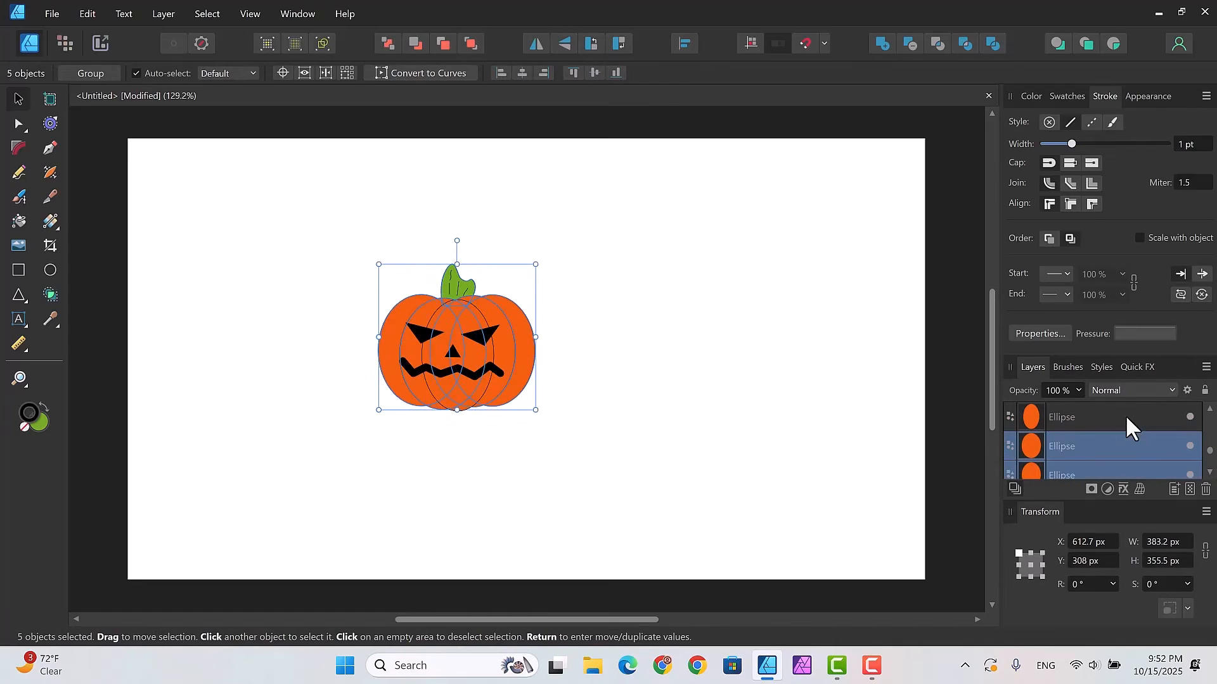
shift+click(1126, 416)
scroll(1177, 411, up, 2)
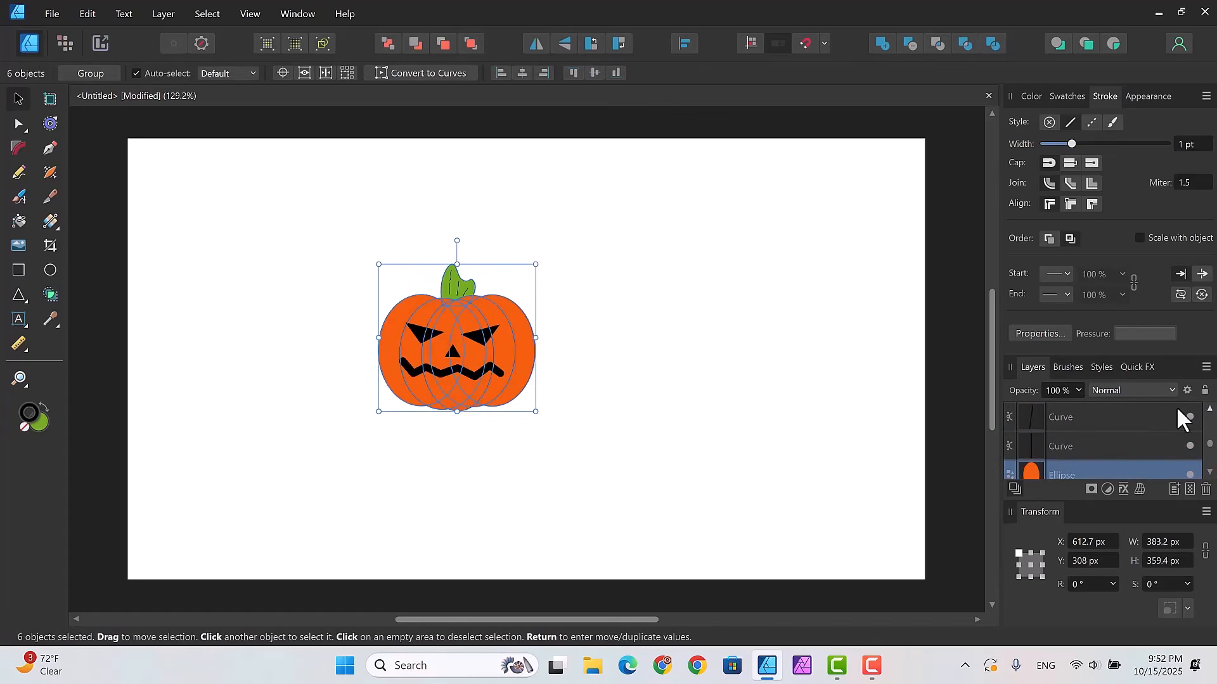
shift+click(1123, 445)
shift+click(1119, 416)
click(1208, 409)
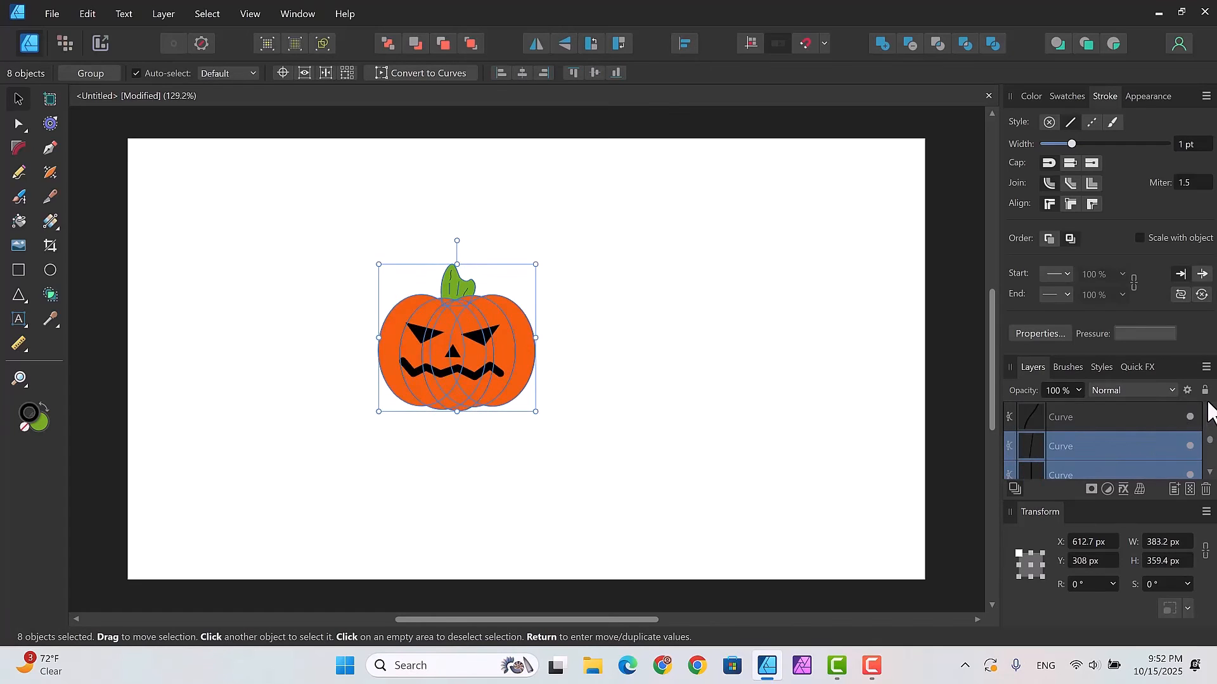
shift+click(1153, 412)
click(1208, 408)
click(1209, 408)
shift+click(1140, 416)
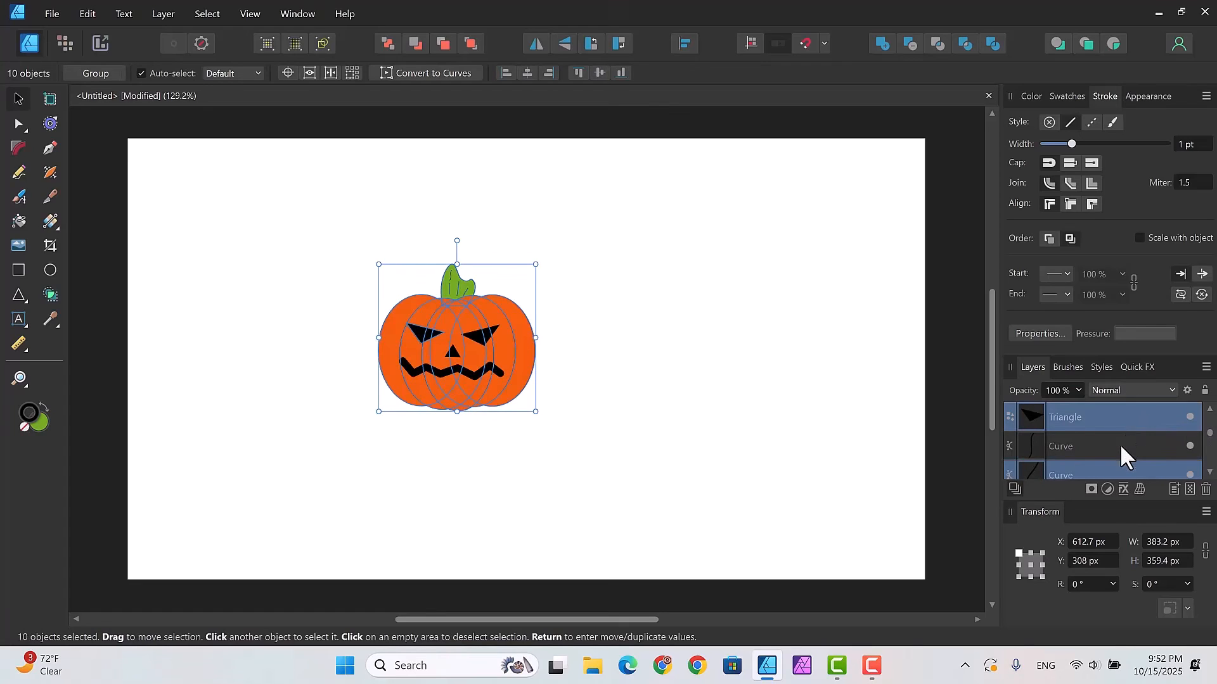
shift+click(1119, 444)
drag(1210, 433, 1211, 419)
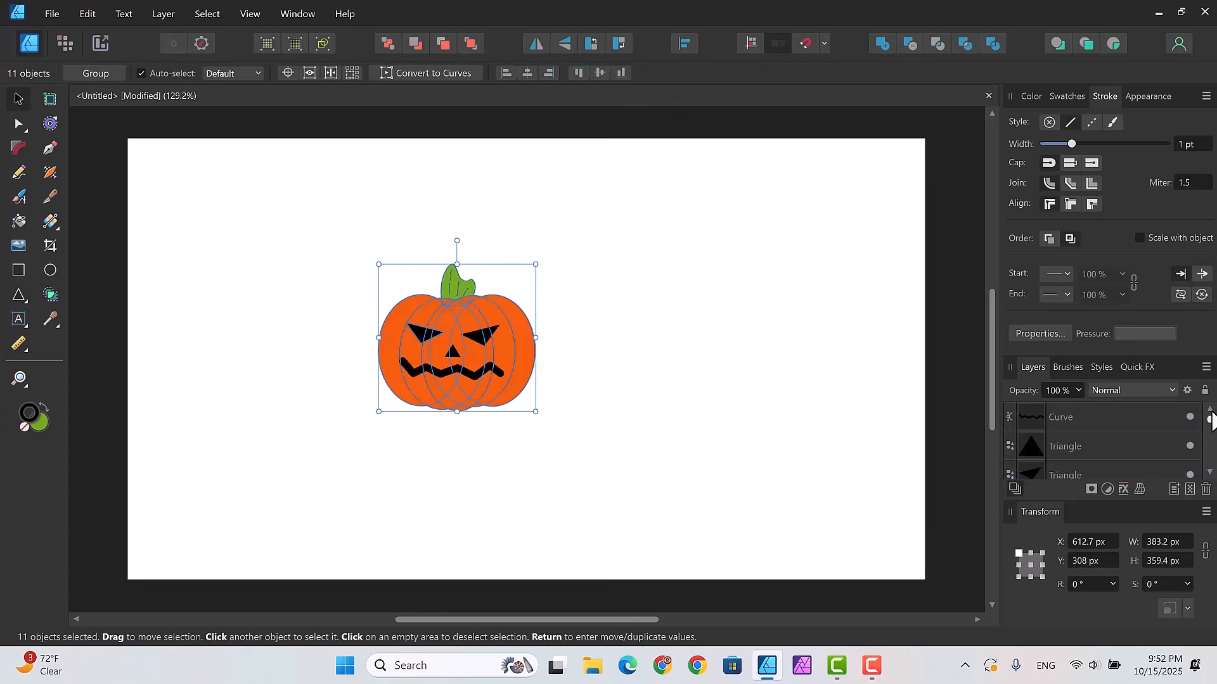
shift+click(1128, 426)
shift+click(1123, 445)
shift+click(1134, 472)
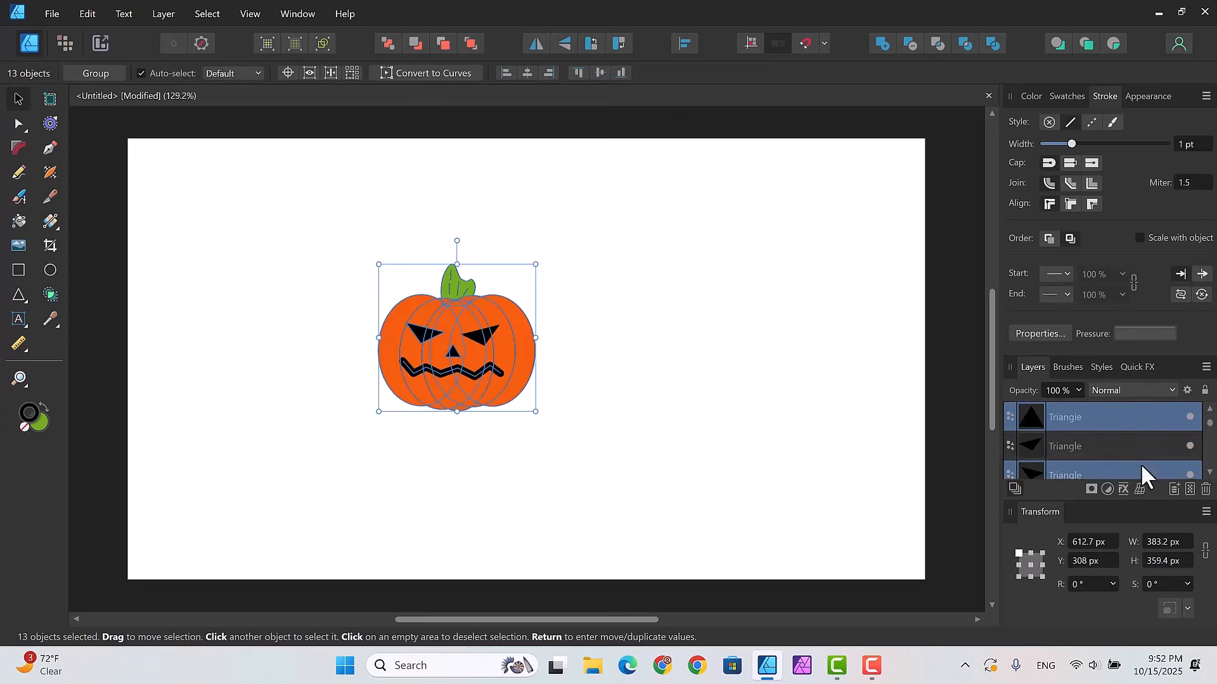
scroll(1211, 425, up, 1)
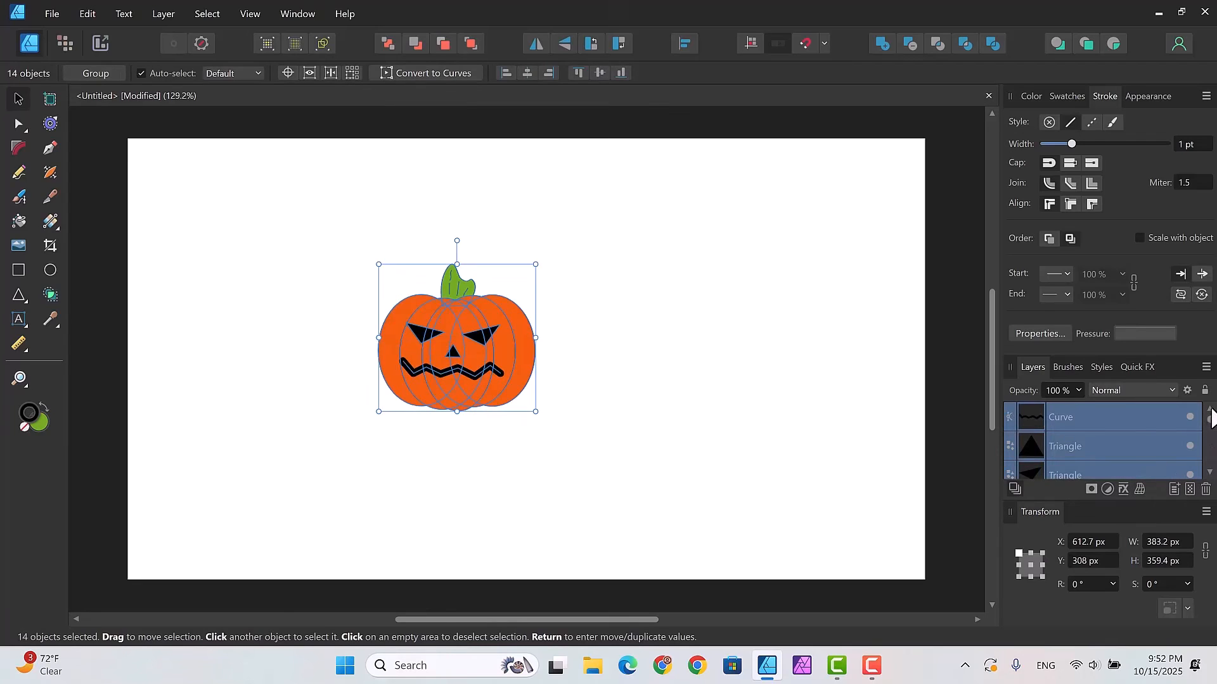
drag(1210, 419, 1212, 462)
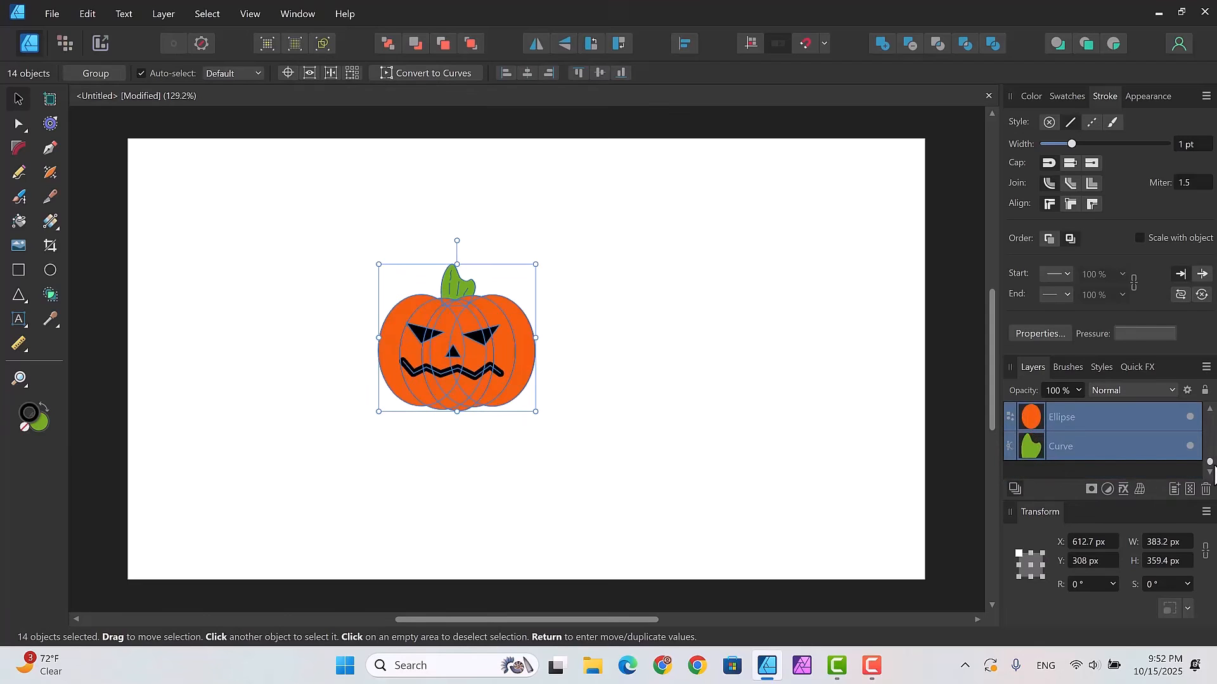
right_click(1114, 442)
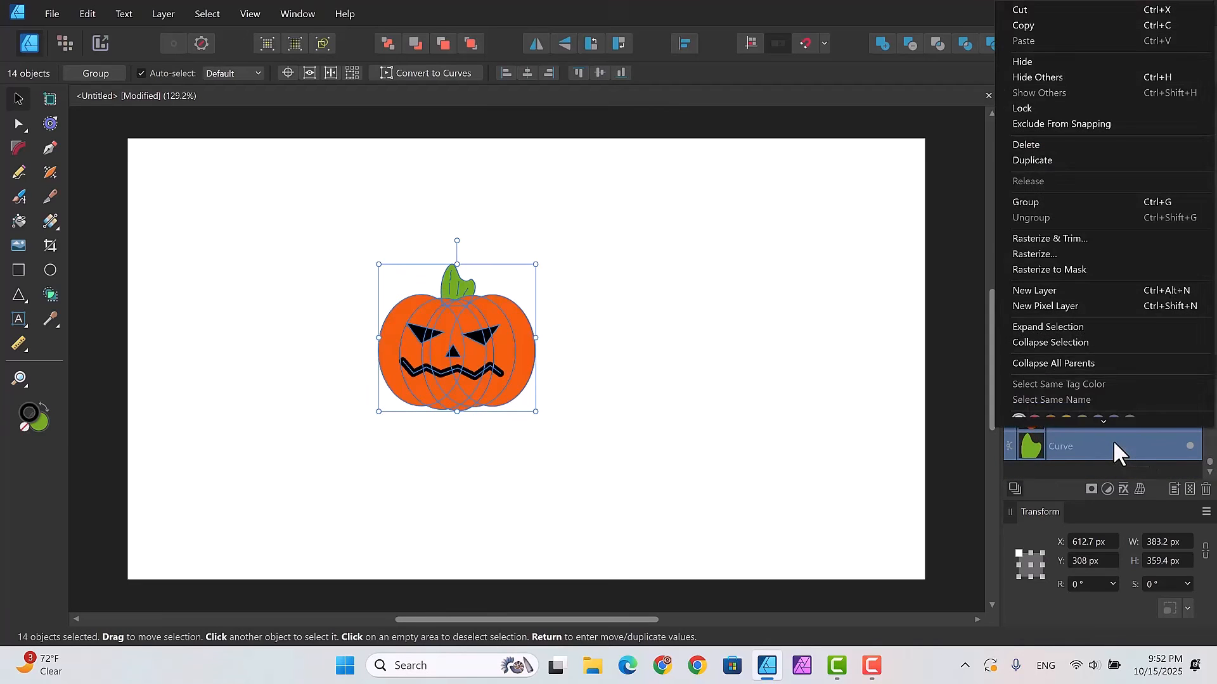
click(1036, 191)
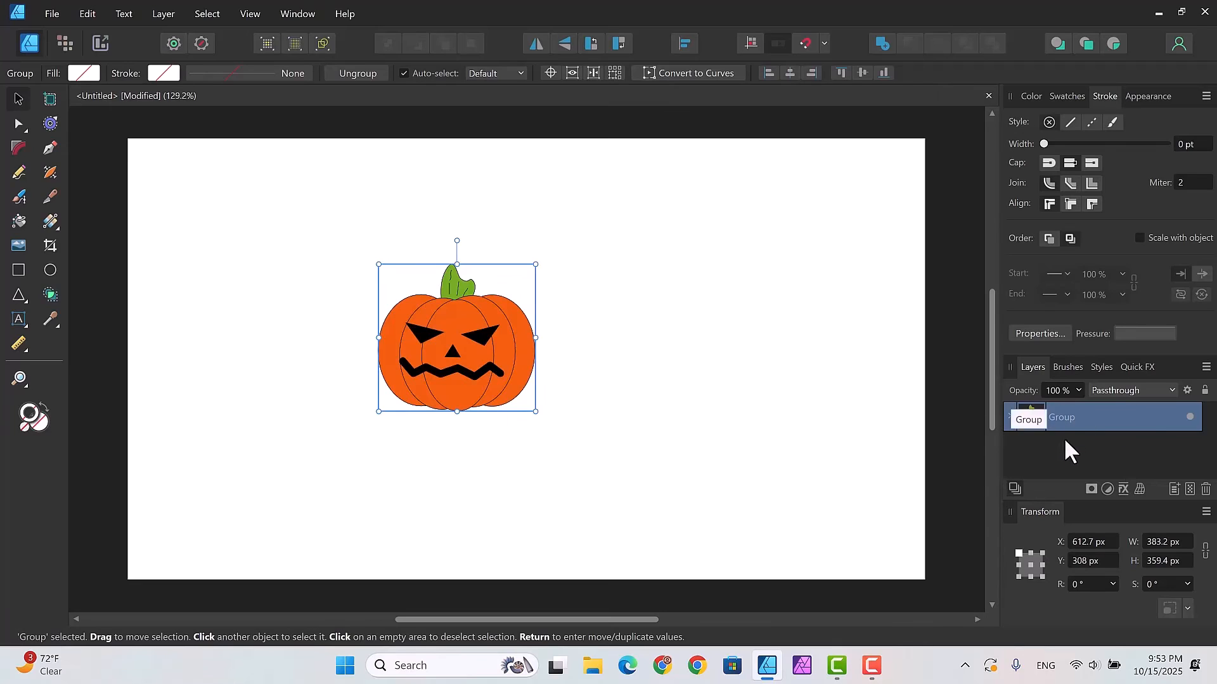
Step: Rename the group of pumpkin parts as pumpkin
double_click(1066, 416)
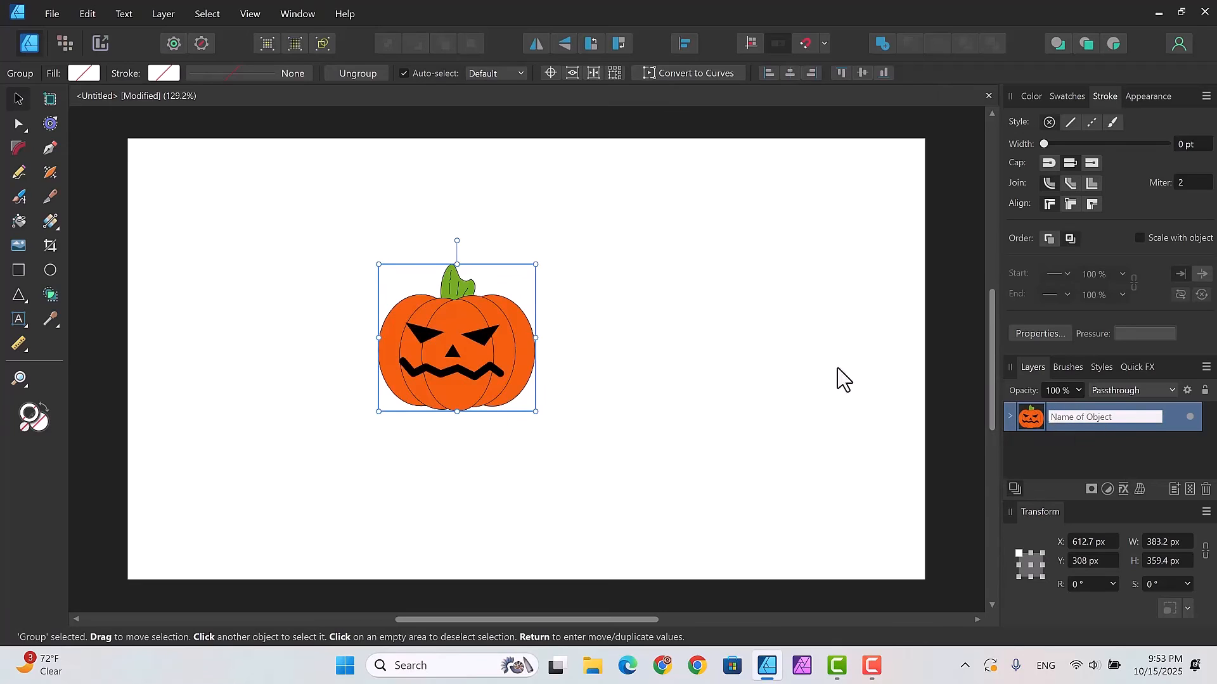
text(pumpkin)
key(Return)
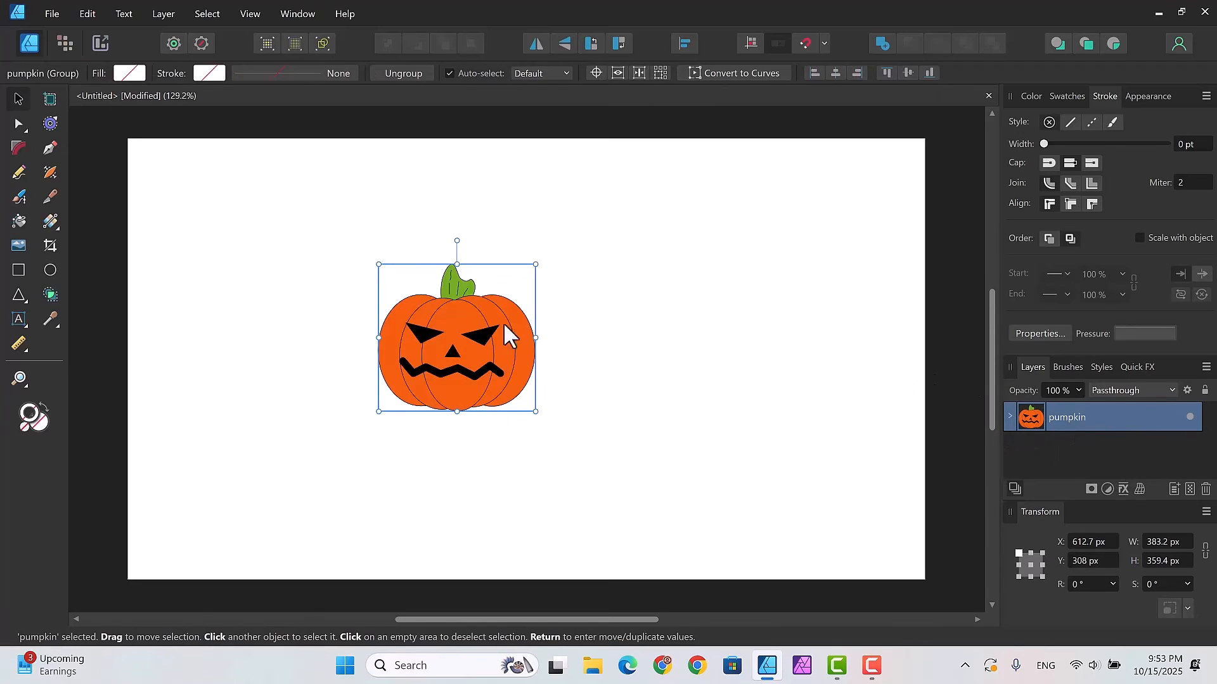
mouse_move(493, 308)
mouse_down()
mouse_move(601, 306)
mouse_move(459, 257)
mouse_move(437, 354)
mouse_move(561, 354)
mouse_move(572, 328)
mouse_move(507, 311)
mouse_up()
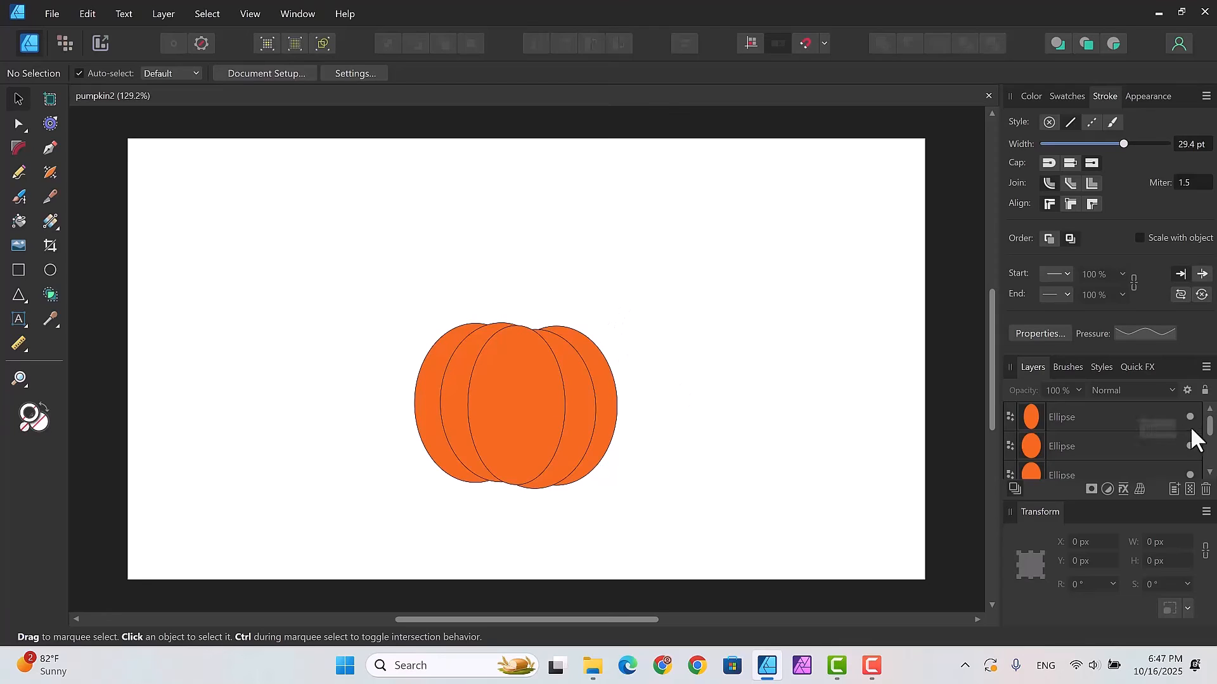
Step: Convert the pumpkin's centre ellipse to curves, raise its top node to about Y 401 px and taper both upper sides inward
mouse_move(1208, 424)
mouse_down()
mouse_move(1210, 457)
mouse_move(1204, 415)
mouse_up()
click(17, 124)
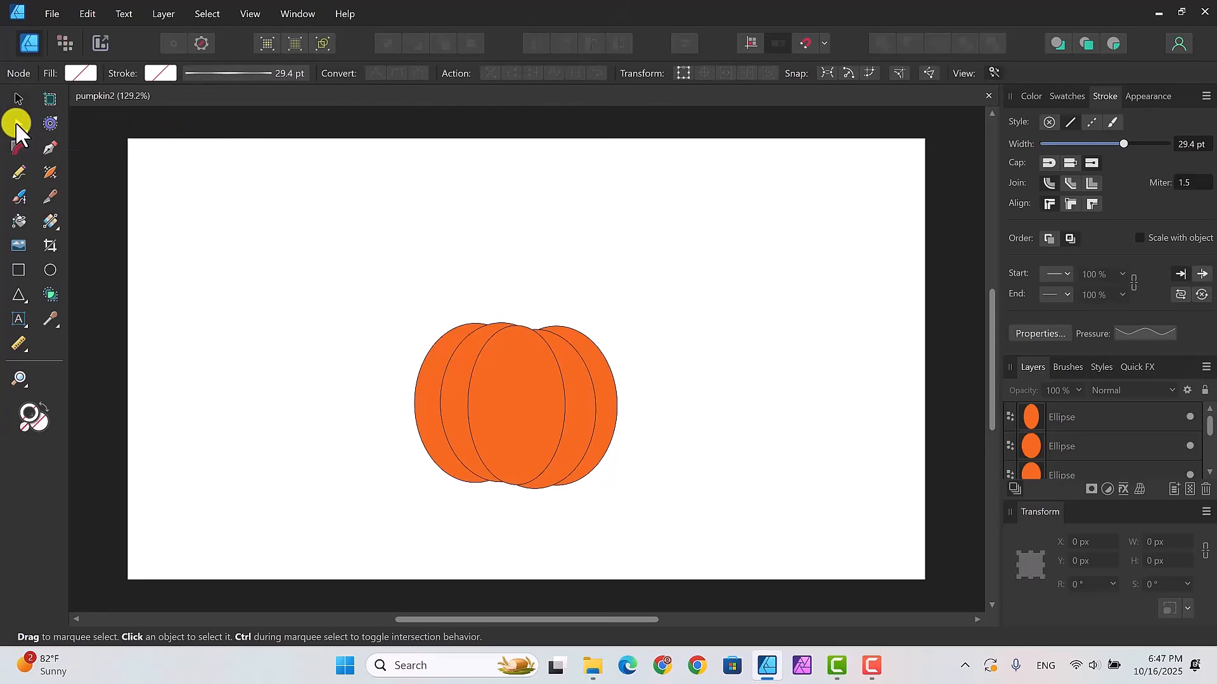
click(1099, 419)
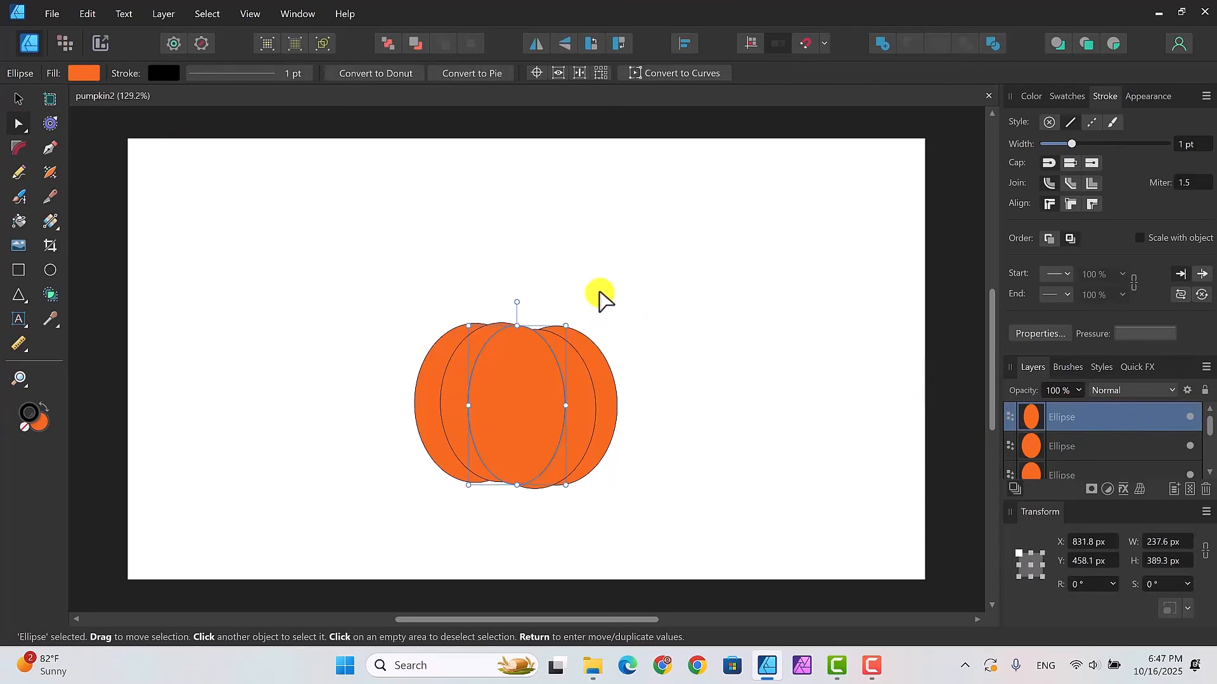
click(663, 72)
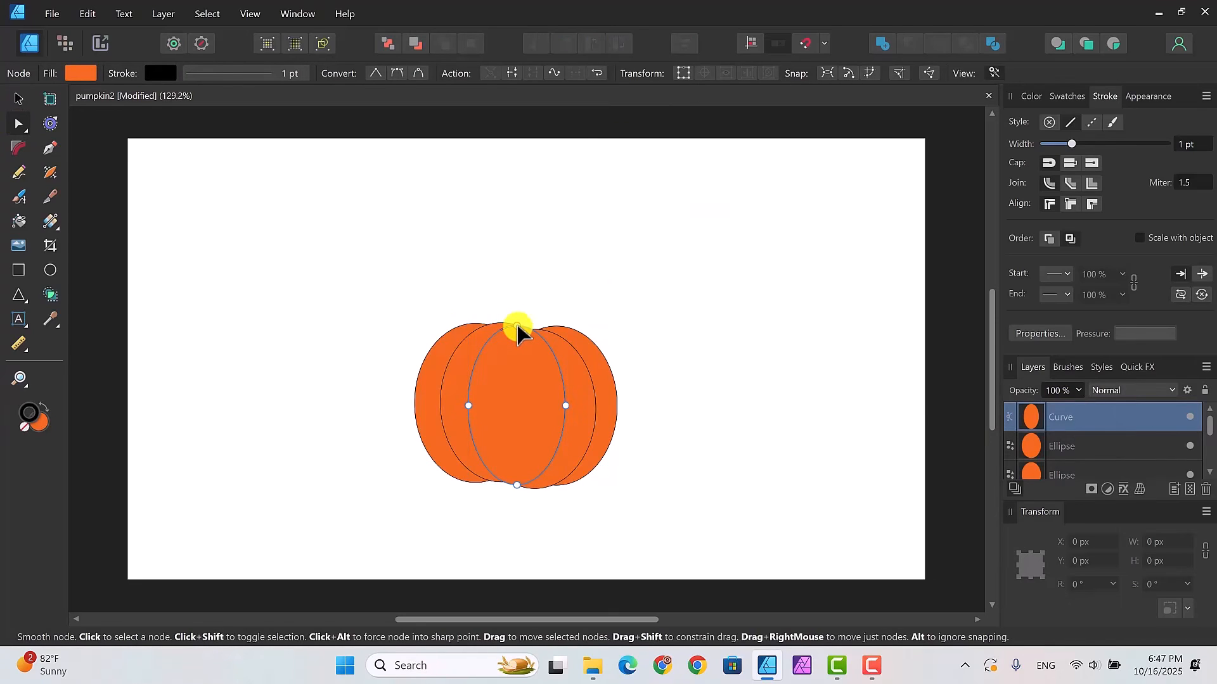
drag(517, 326, 516, 302)
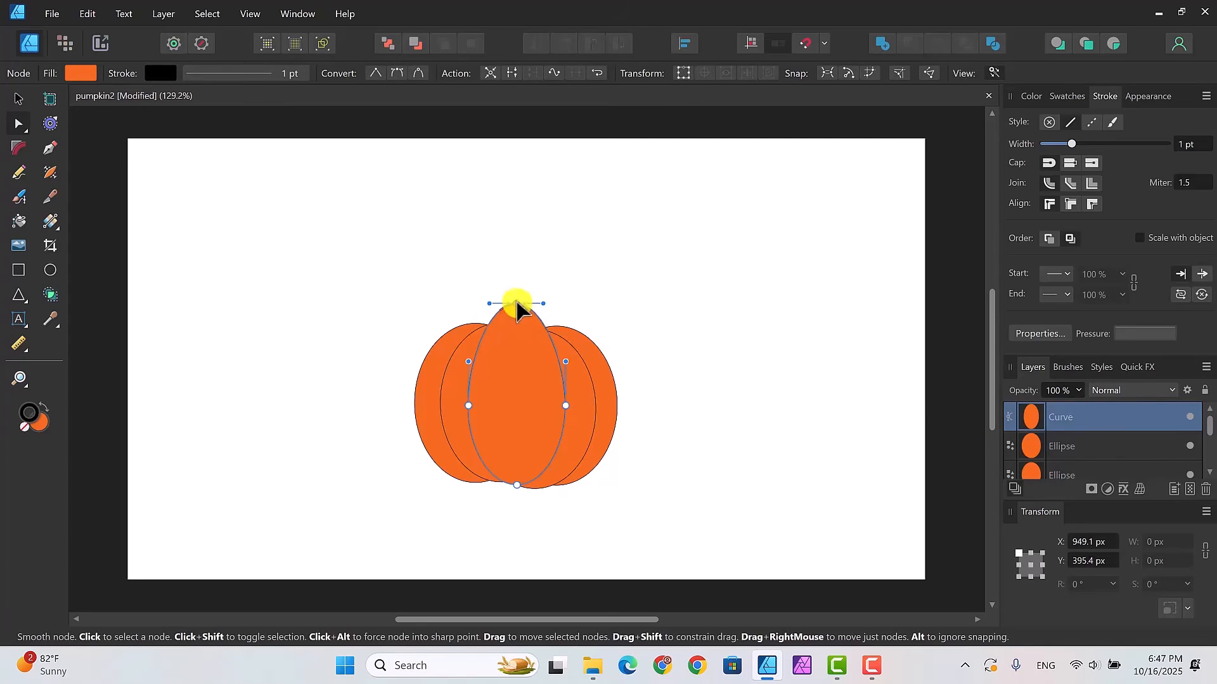
click(557, 359)
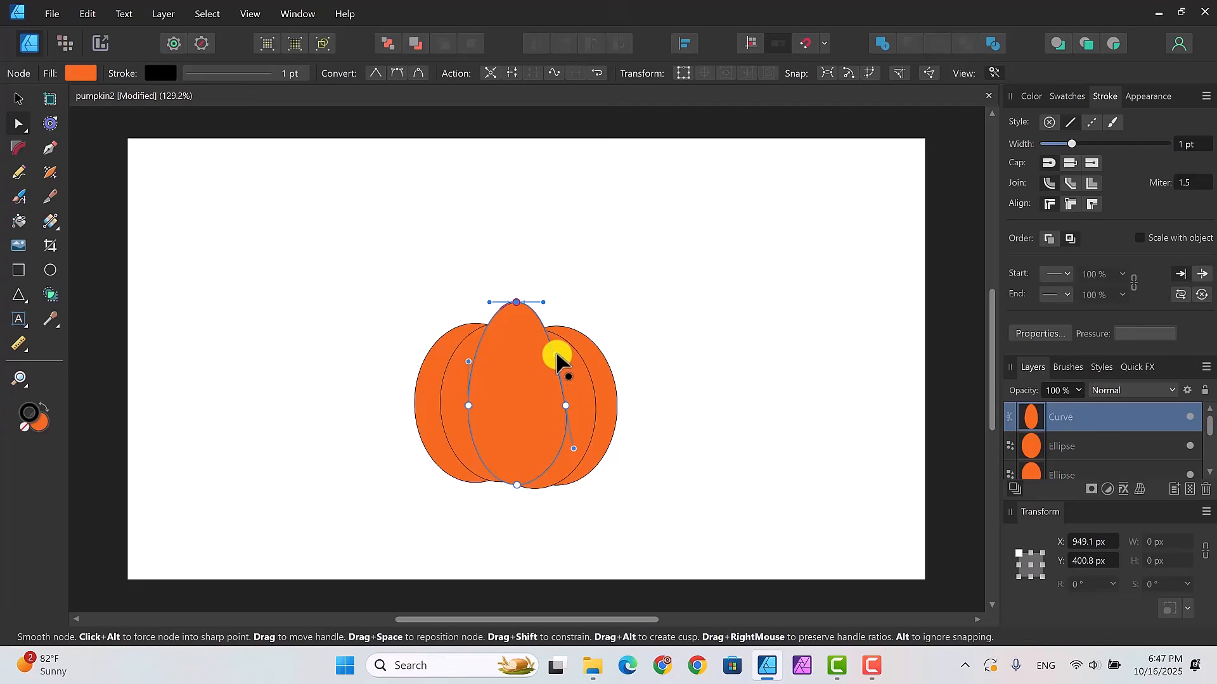
click(470, 363)
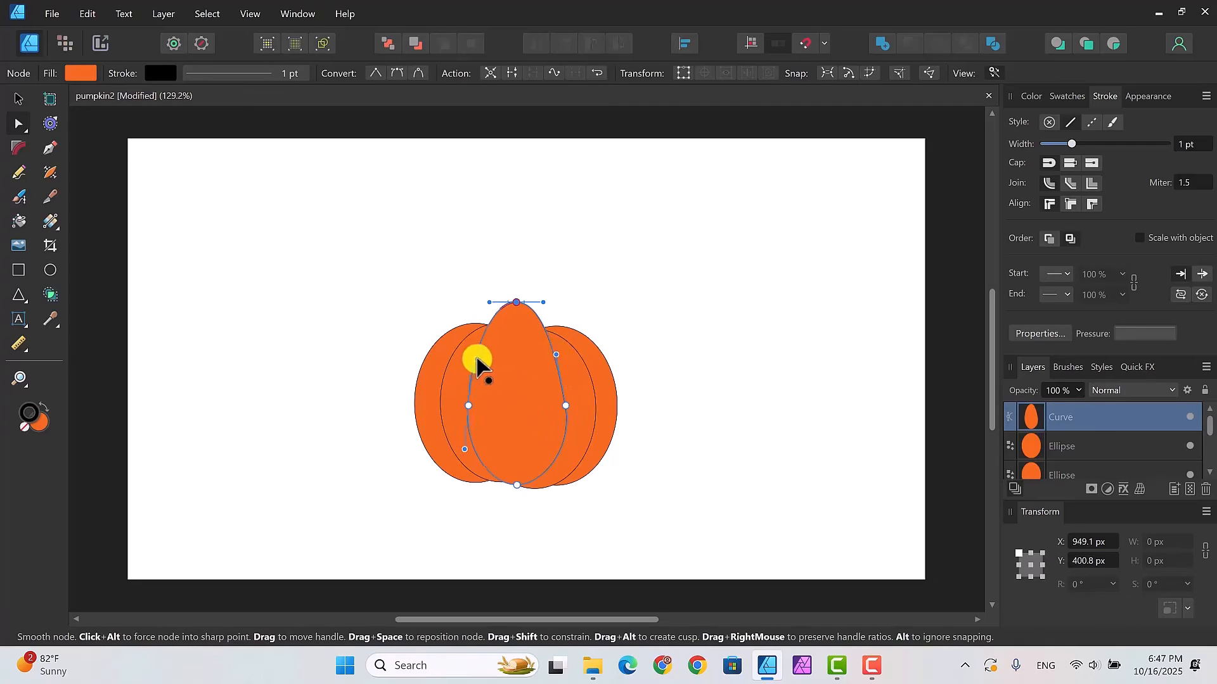
drag(476, 359, 479, 356)
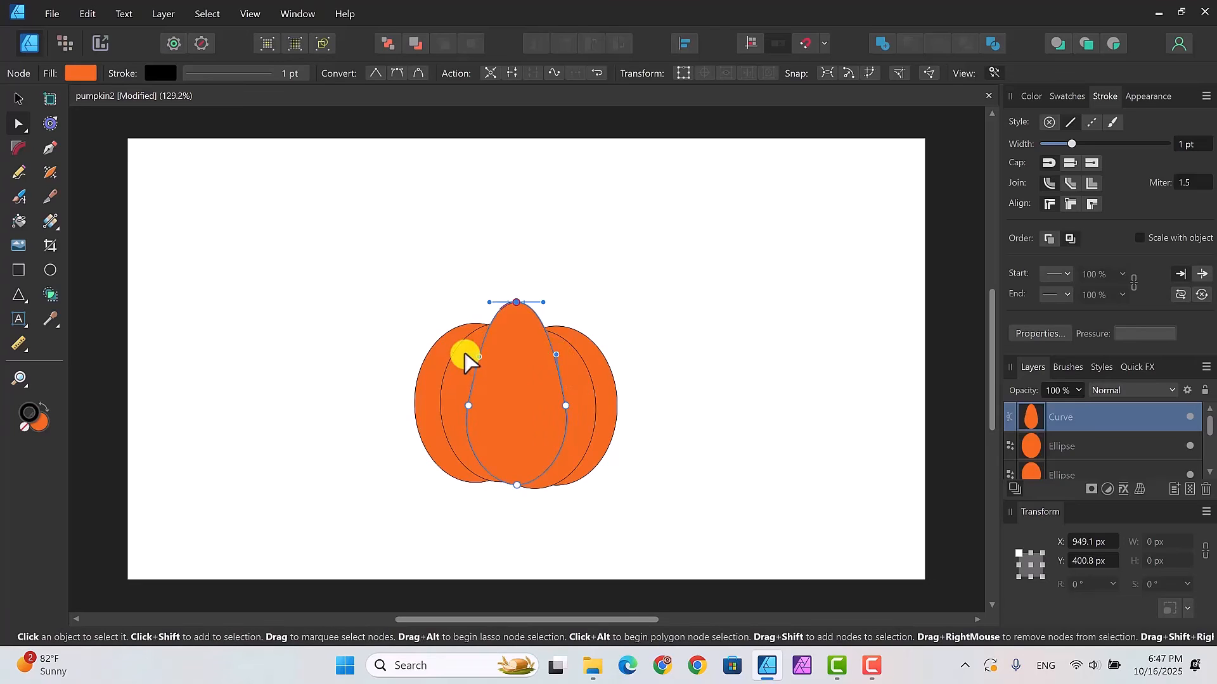
Step: Convert the inner left ellipse to curves, pull its top node up to the centre segment's peak and slant its outer side inward
click(467, 352)
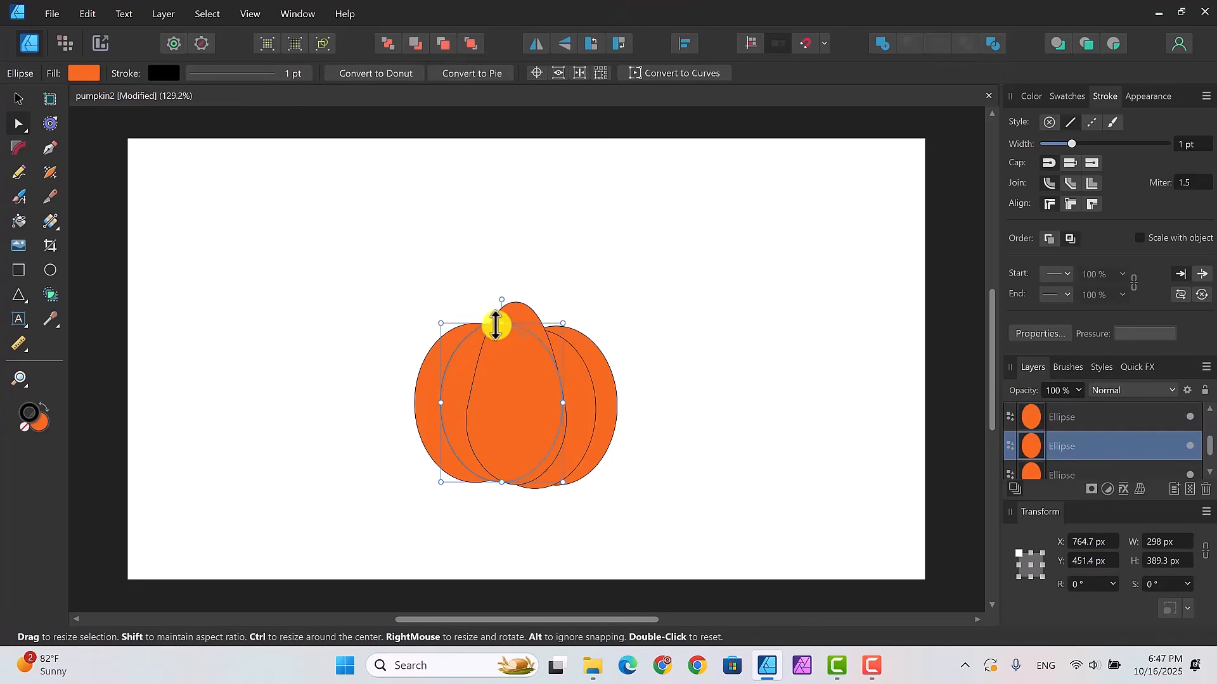
click(19, 99)
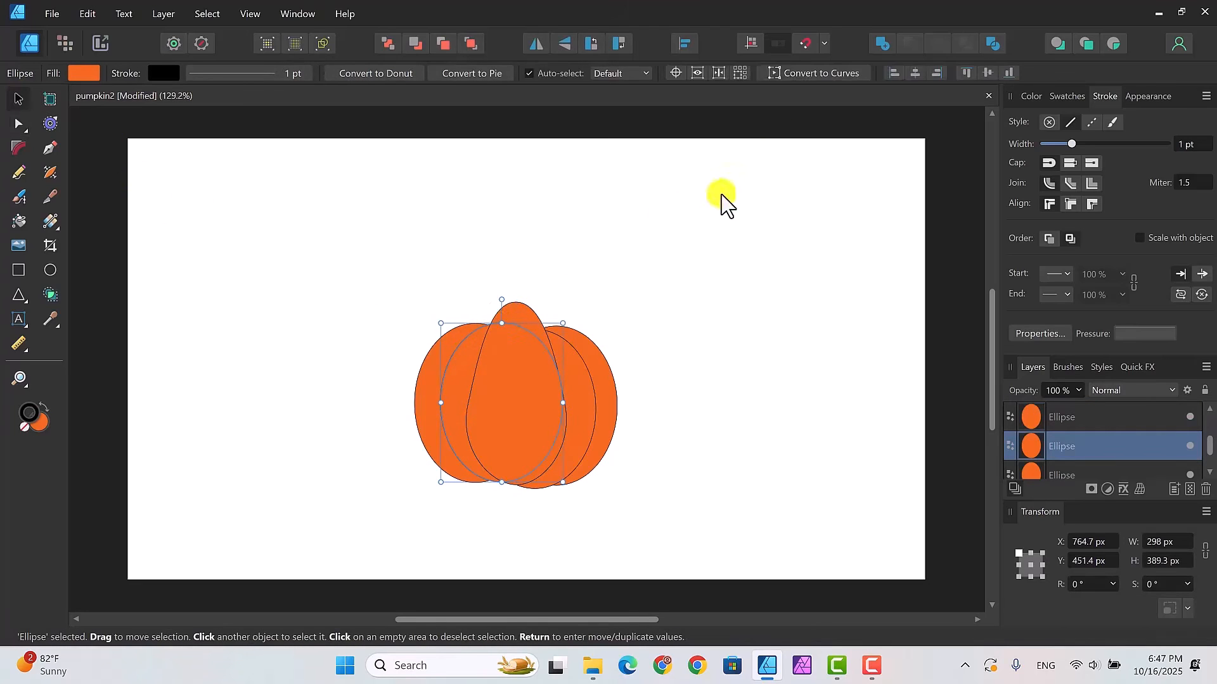
click(820, 75)
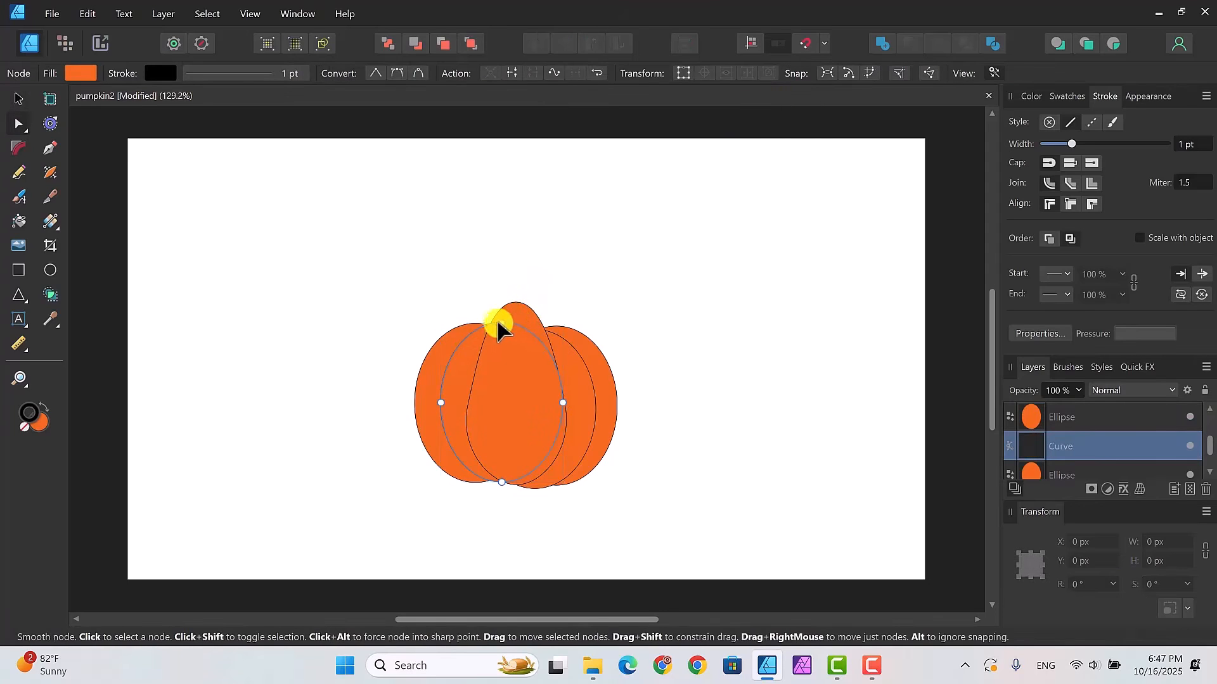
drag(501, 325, 512, 303)
drag(440, 403, 442, 410)
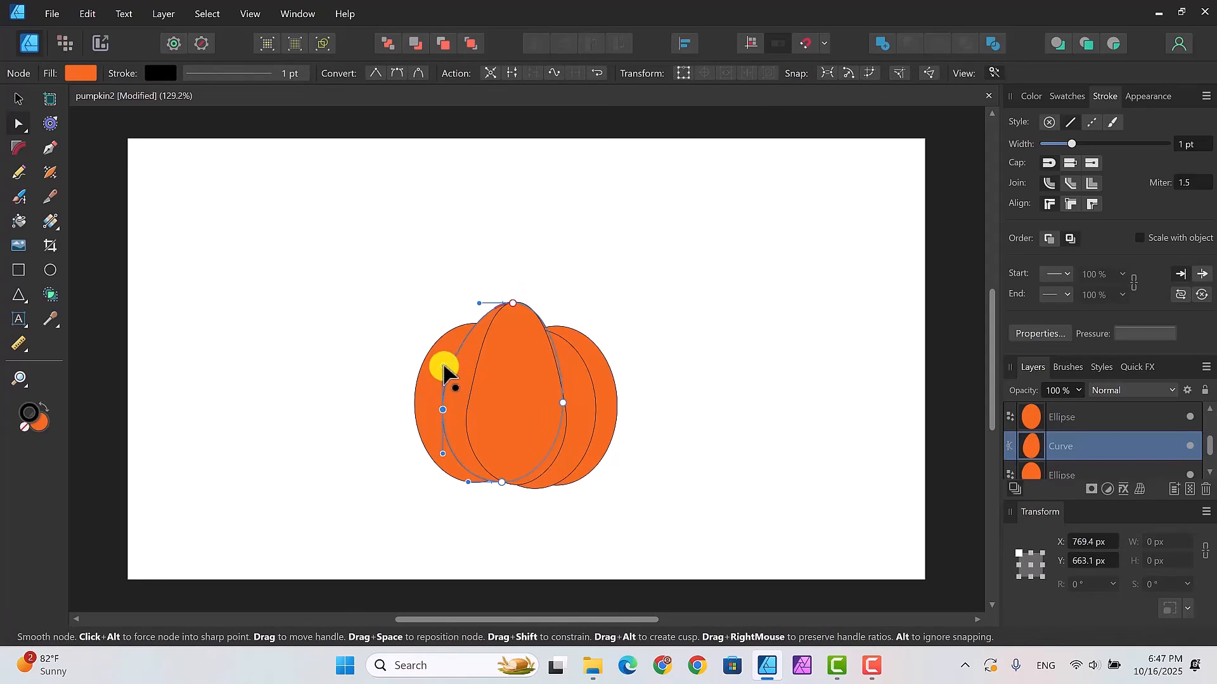
drag(443, 366, 452, 371)
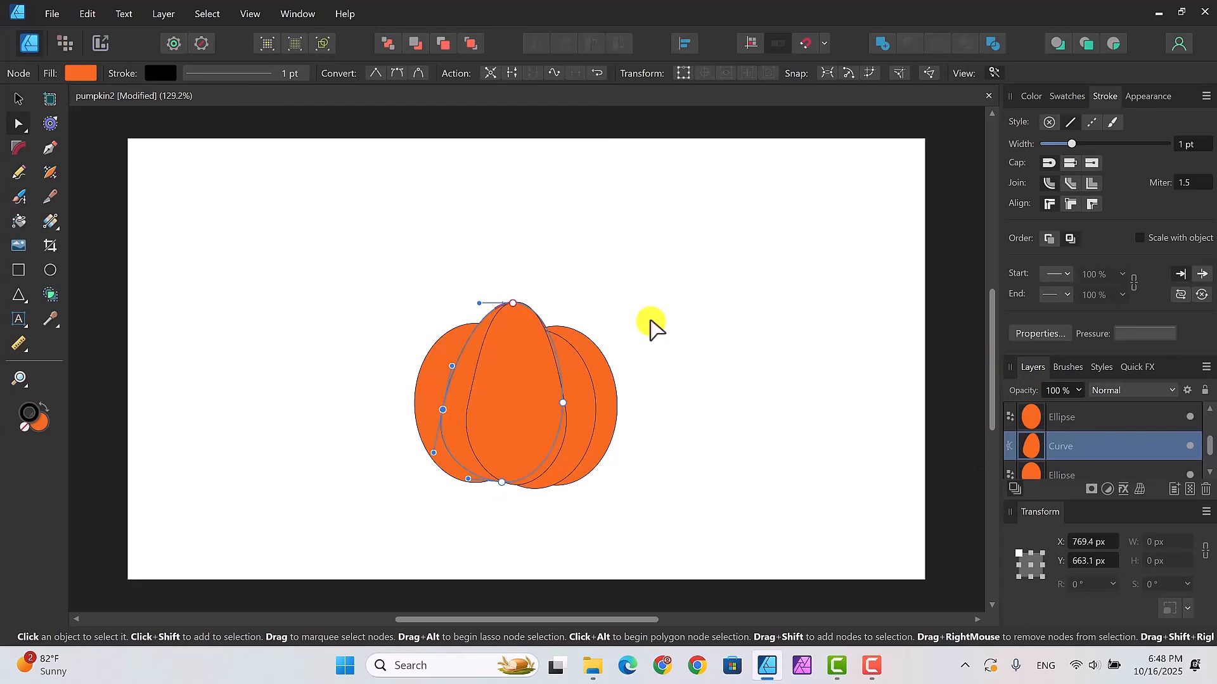
Step: Convert the outer left ellipse to curves, raise its top node toward the centre peak and taper its outer side to about X 722 px
click(451, 345)
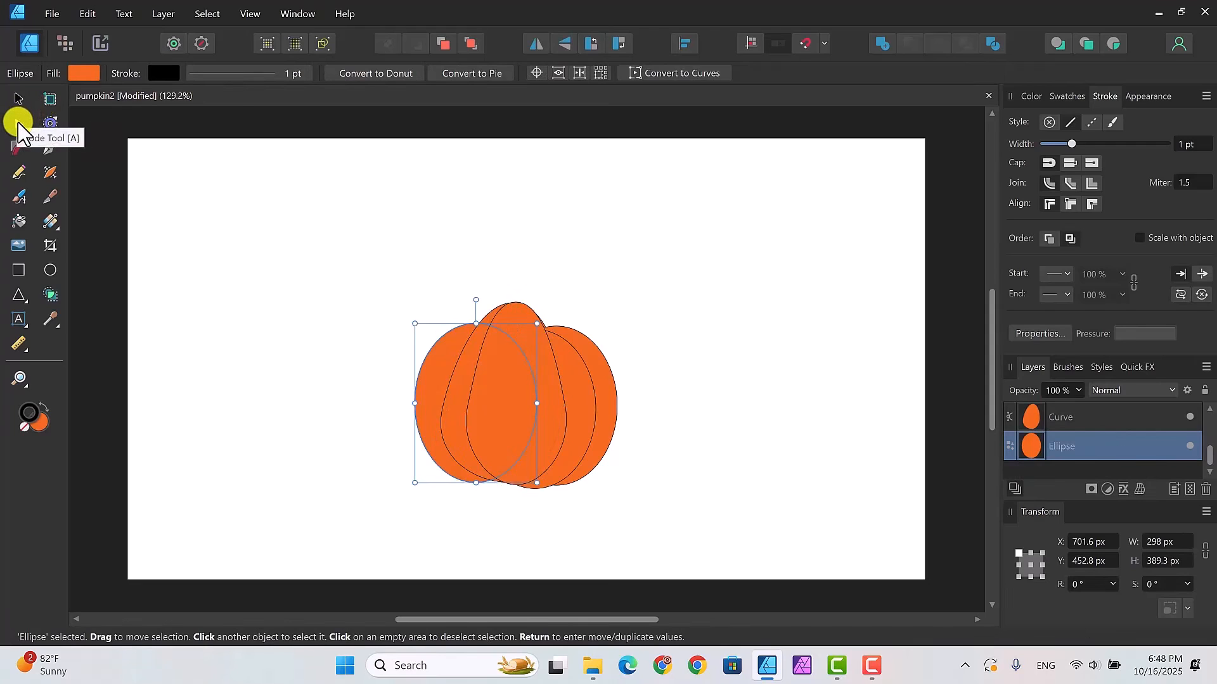
key(a)
key(ctrl+Return)
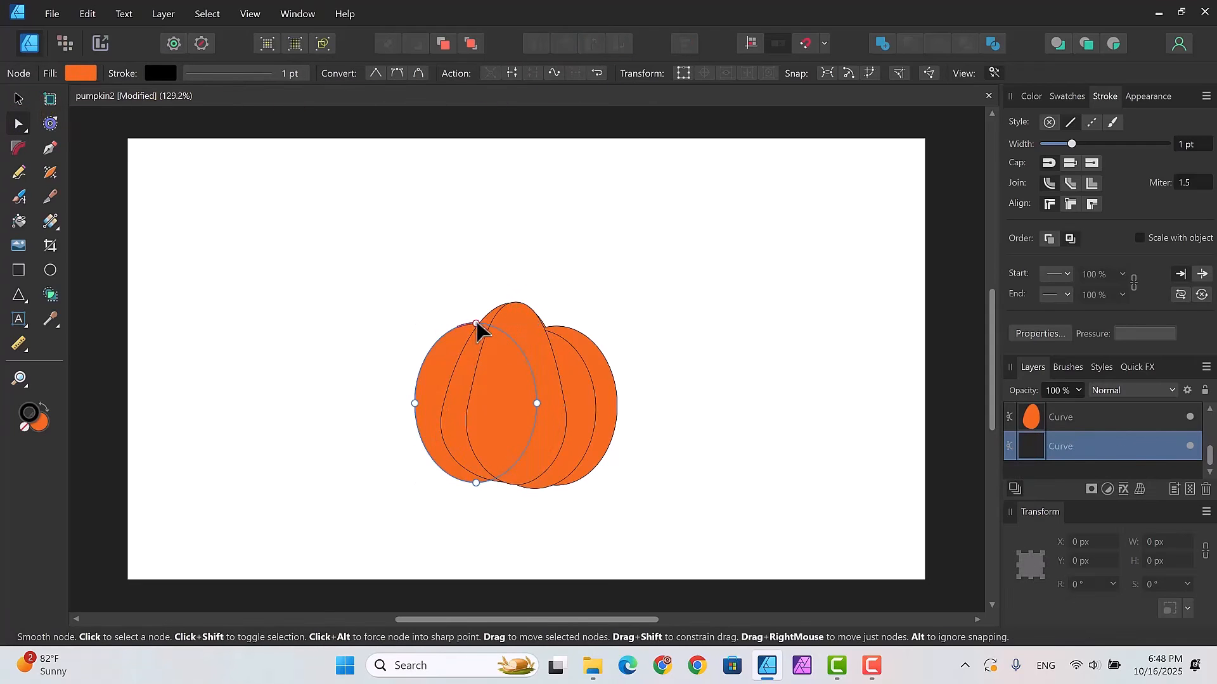
drag(476, 327, 500, 305)
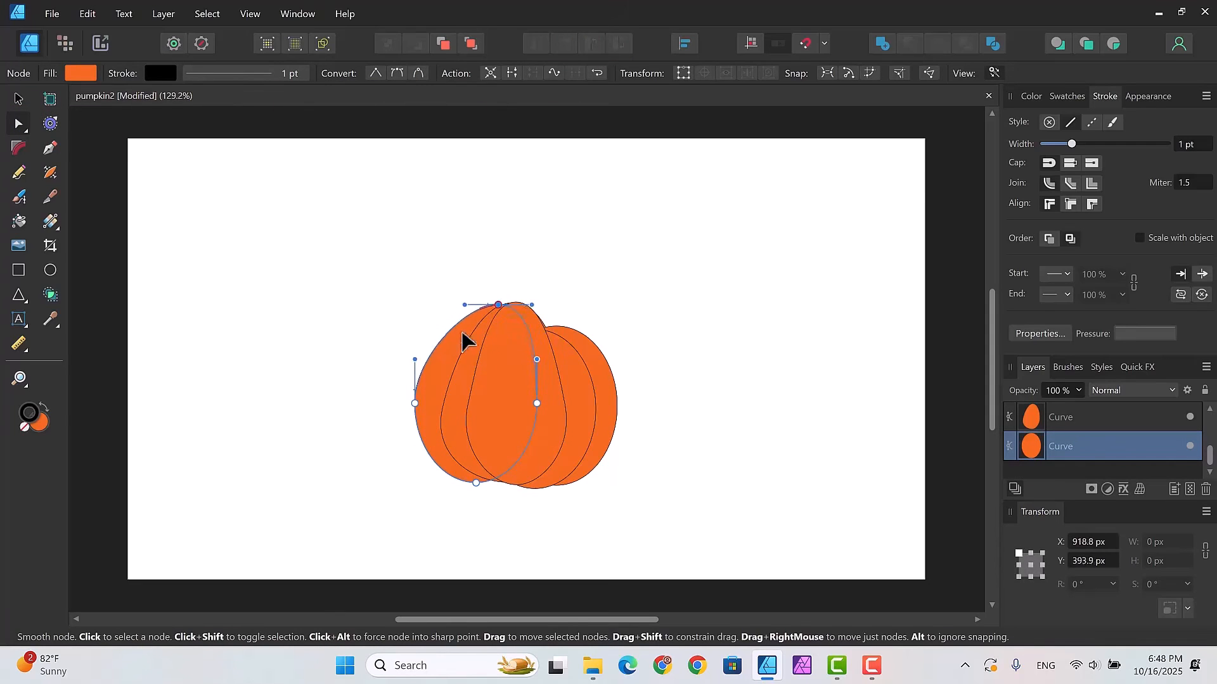
drag(416, 362, 426, 356)
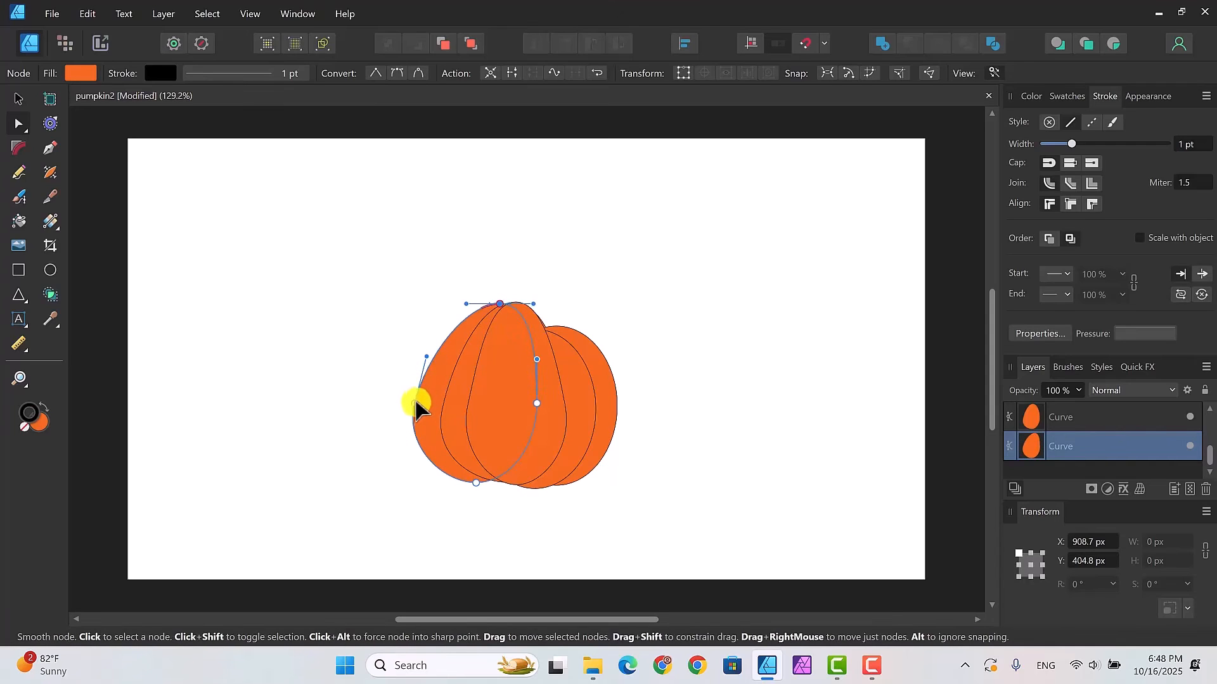
drag(412, 399, 404, 462)
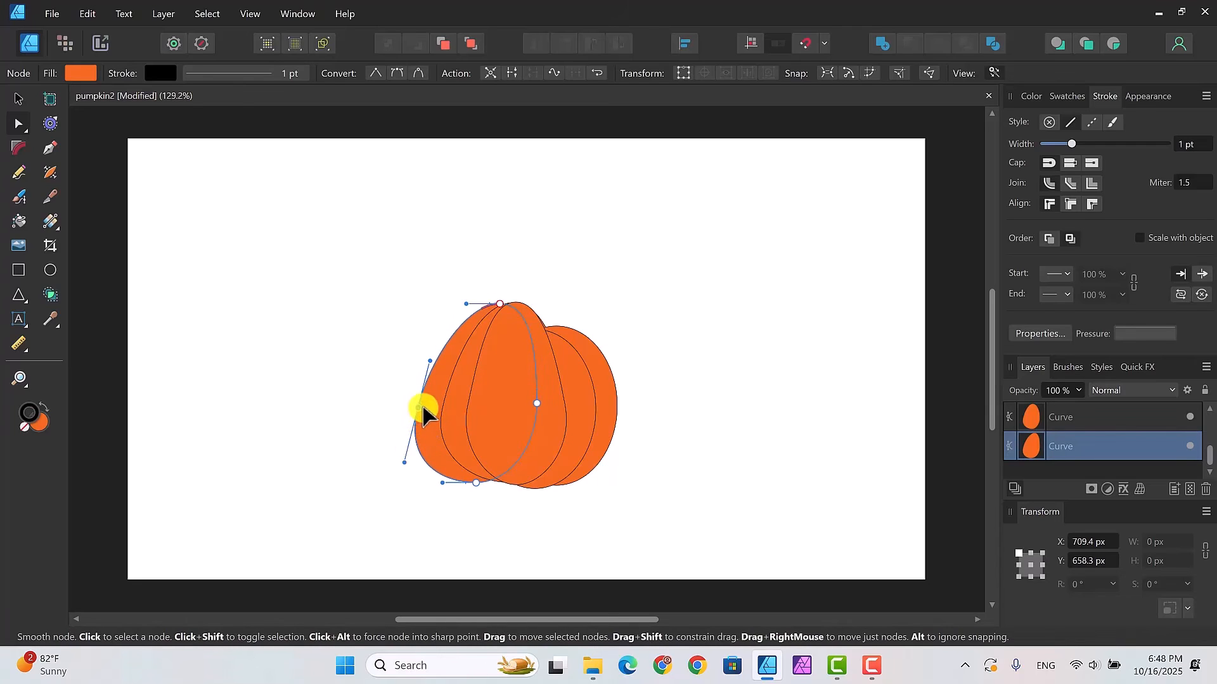
drag(419, 409, 425, 408)
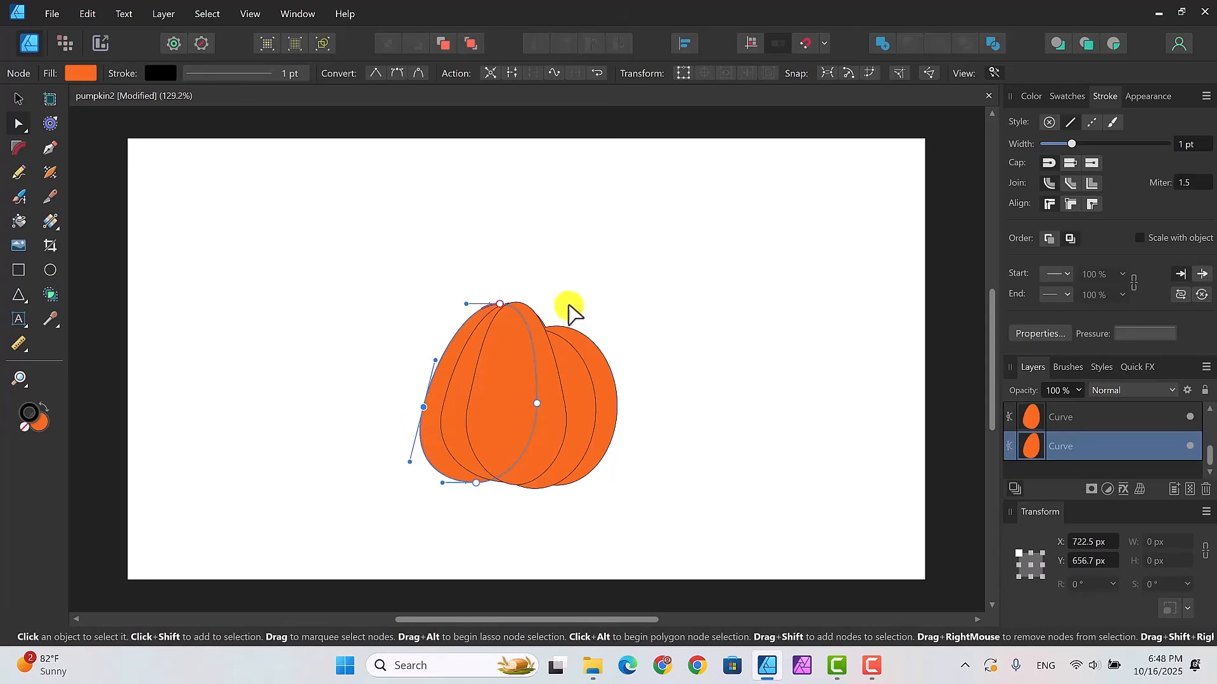
Step: Convert the inner right ellipse to curves, raise its top node to about Y 399 px and taper both upper sides inward
click(579, 388)
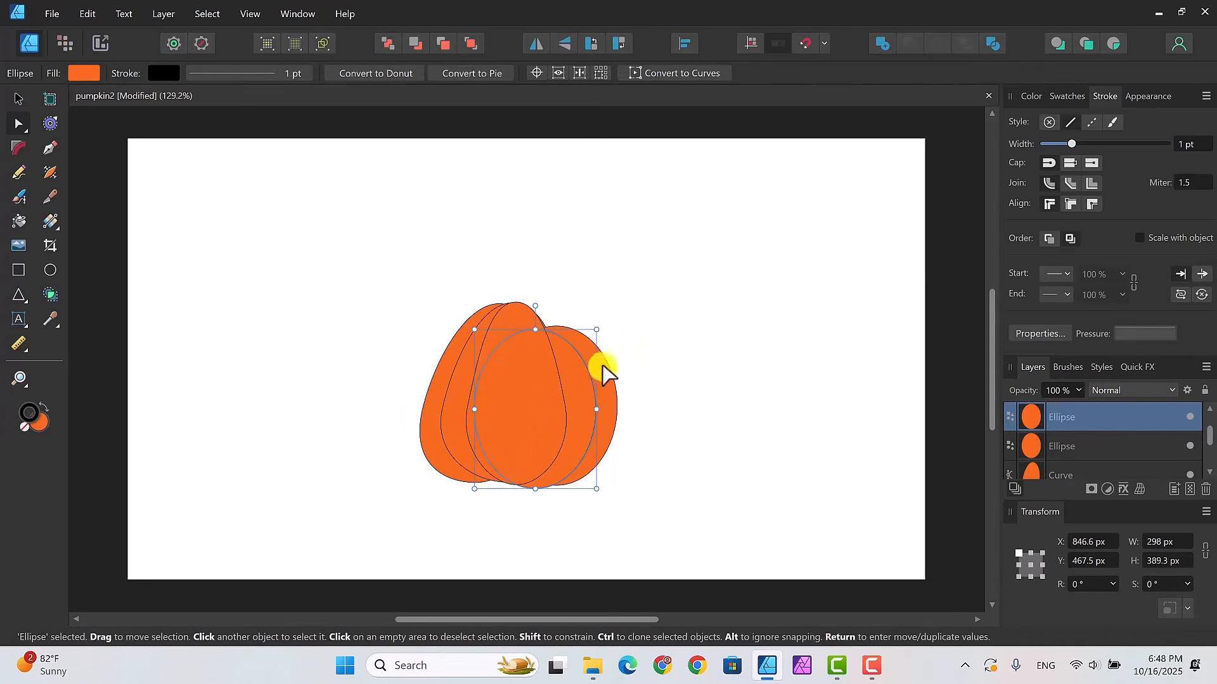
click(17, 122)
click(659, 74)
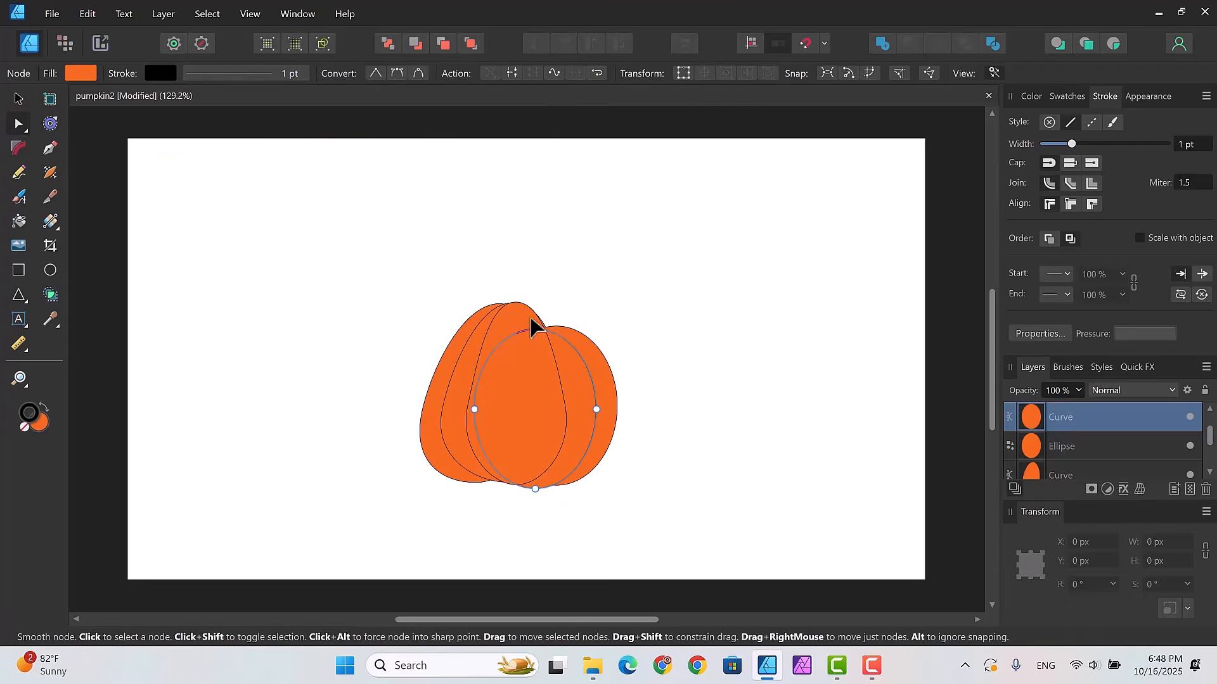
mouse_move(534, 327)
mouse_down()
mouse_move(524, 308)
mouse_move(536, 326)
mouse_move(535, 309)
mouse_up()
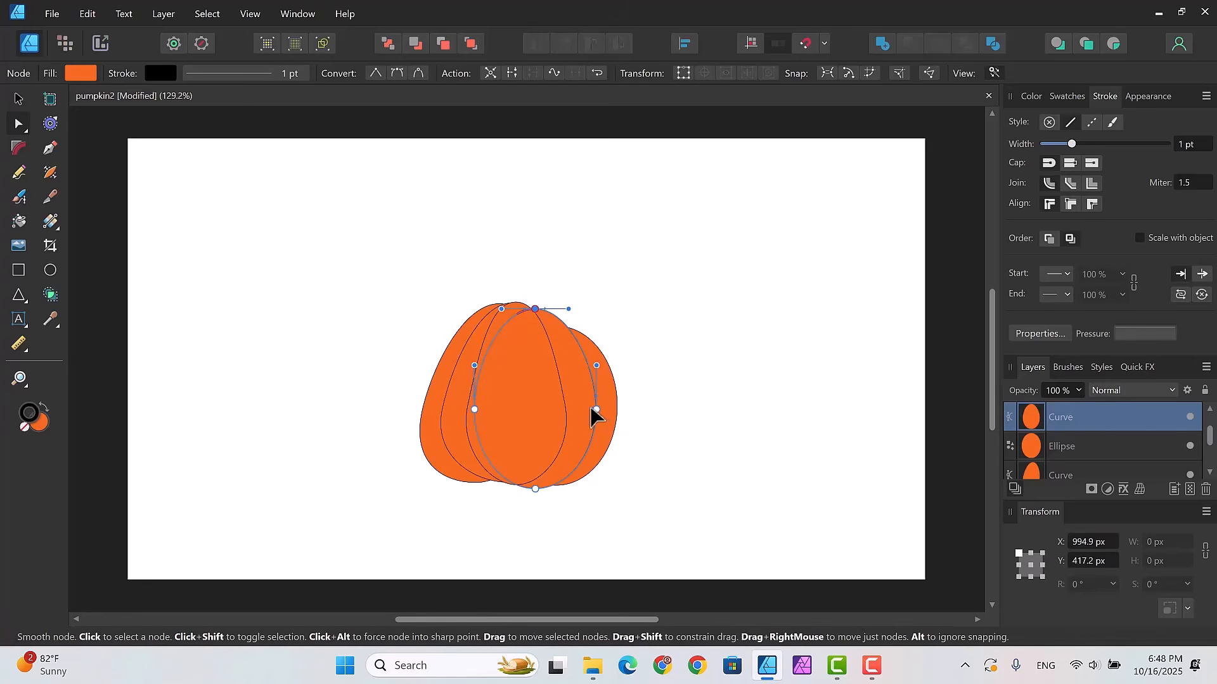
drag(592, 409, 585, 412)
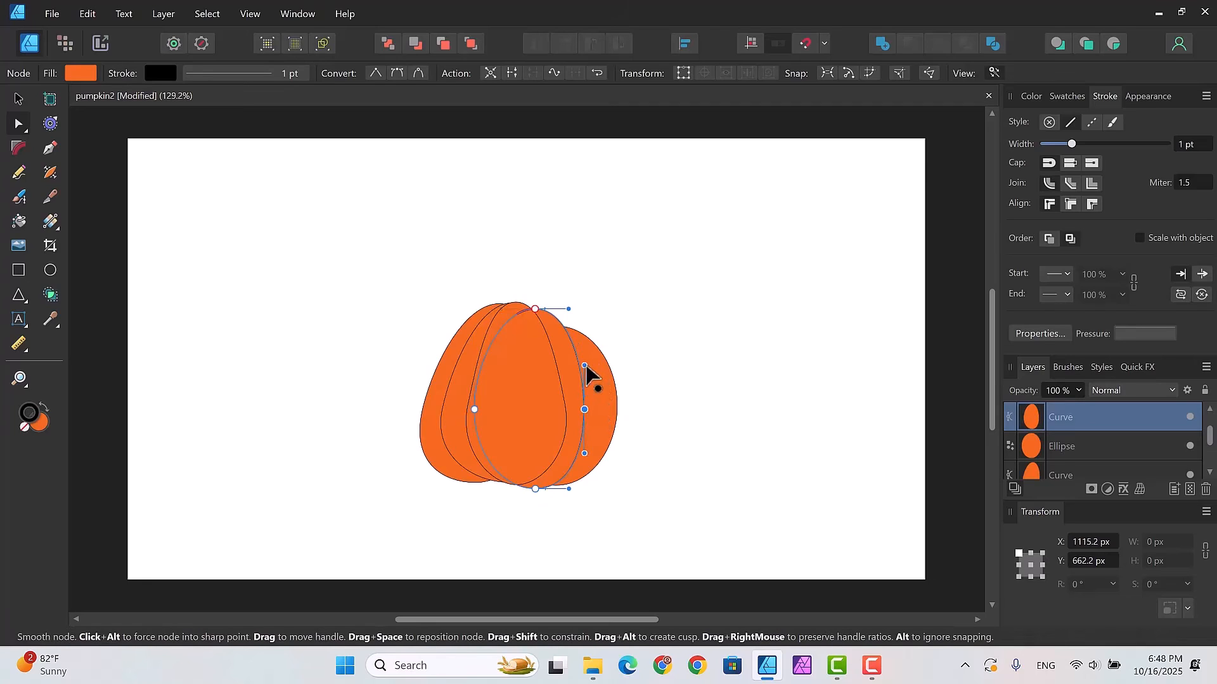
drag(584, 366, 571, 333)
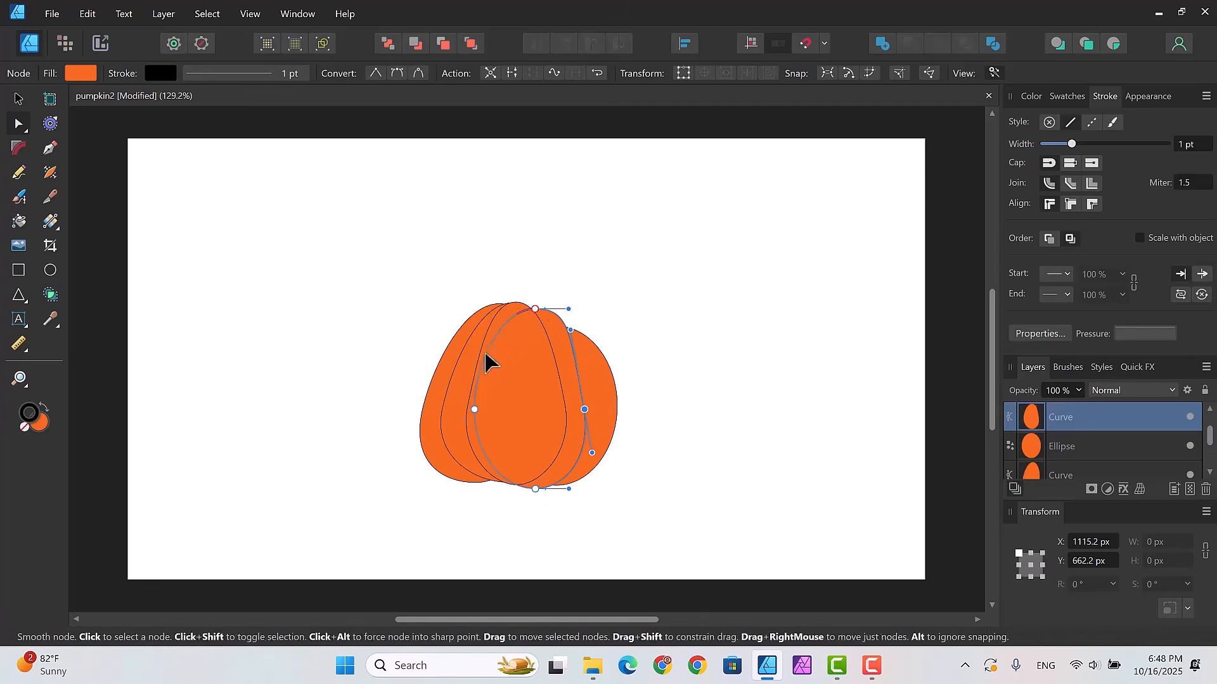
drag(474, 362, 482, 368)
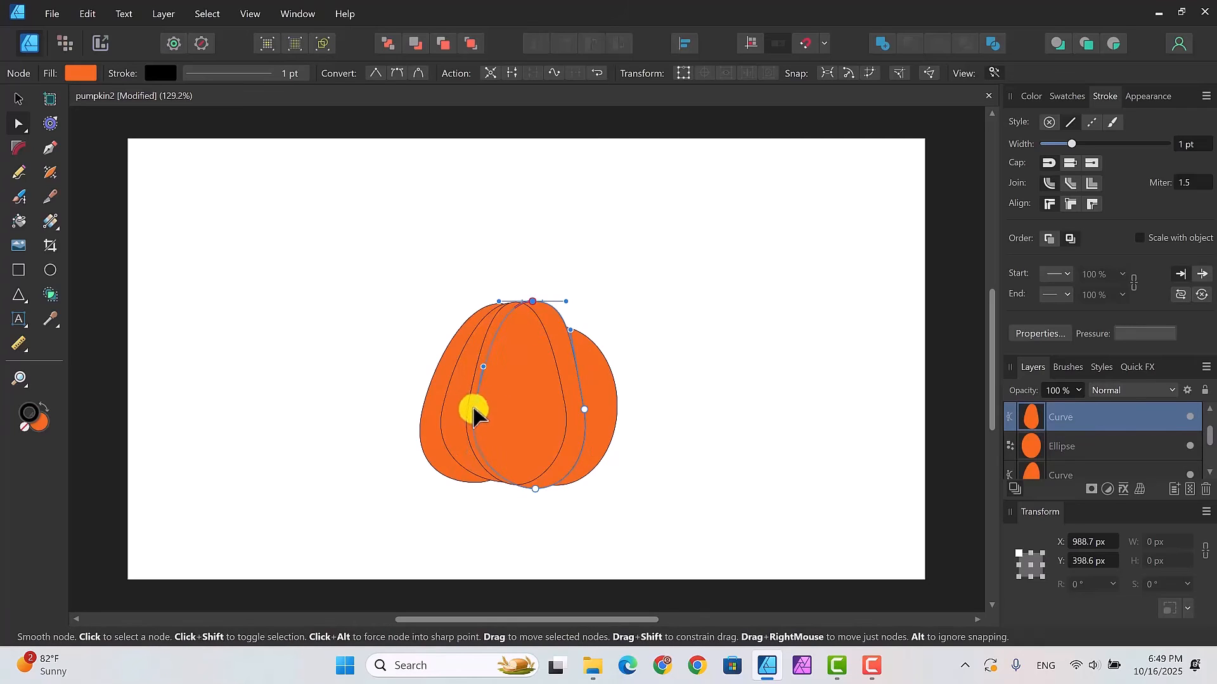
Step: Convert the outer right ellipse to curves, lift its top node beside the centre peak and pull its outer side in to about X 1164 px
click(595, 371)
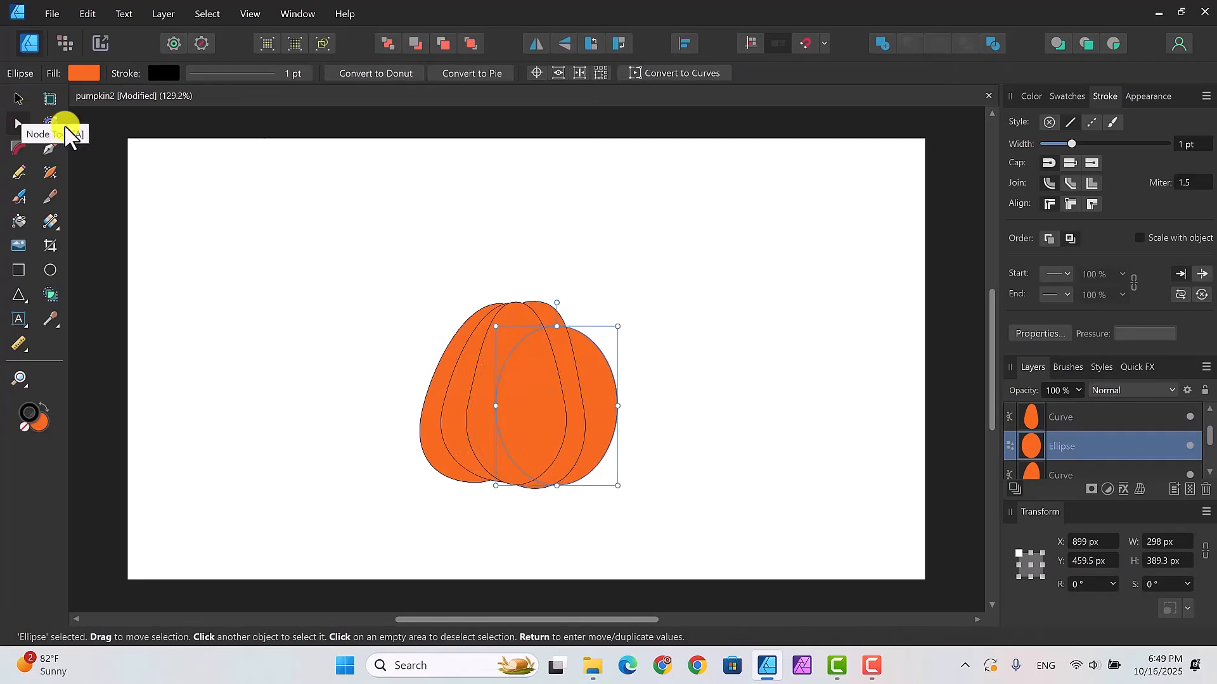
click(670, 72)
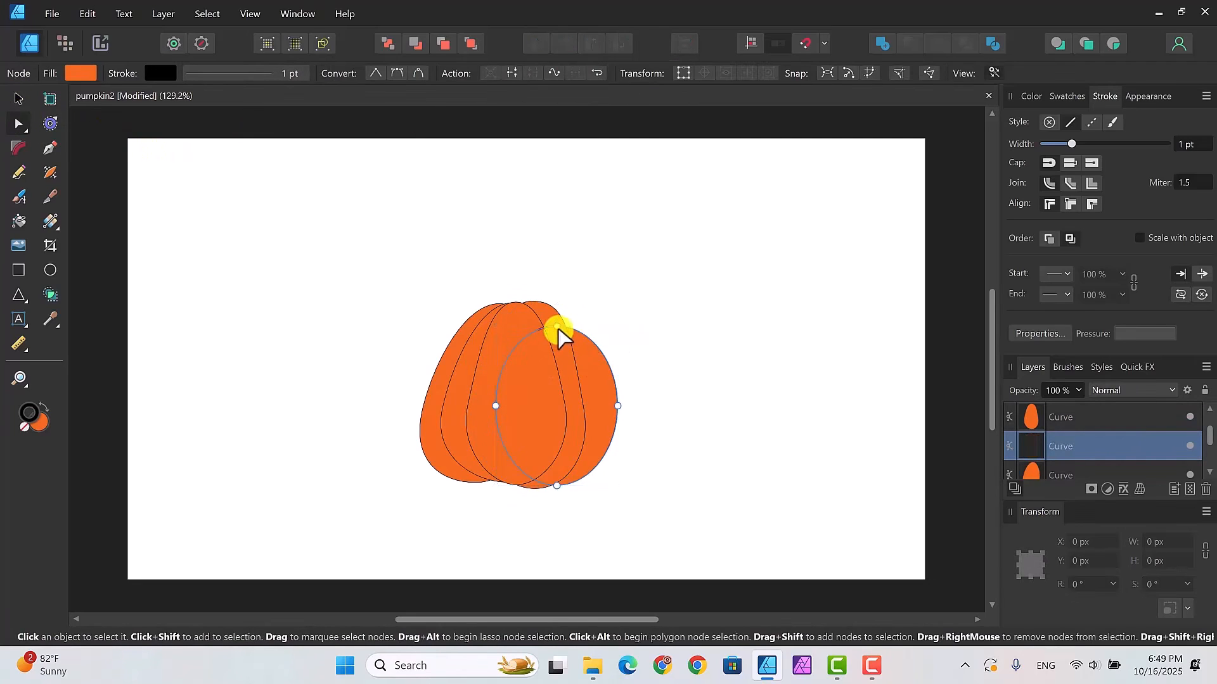
drag(555, 325, 526, 303)
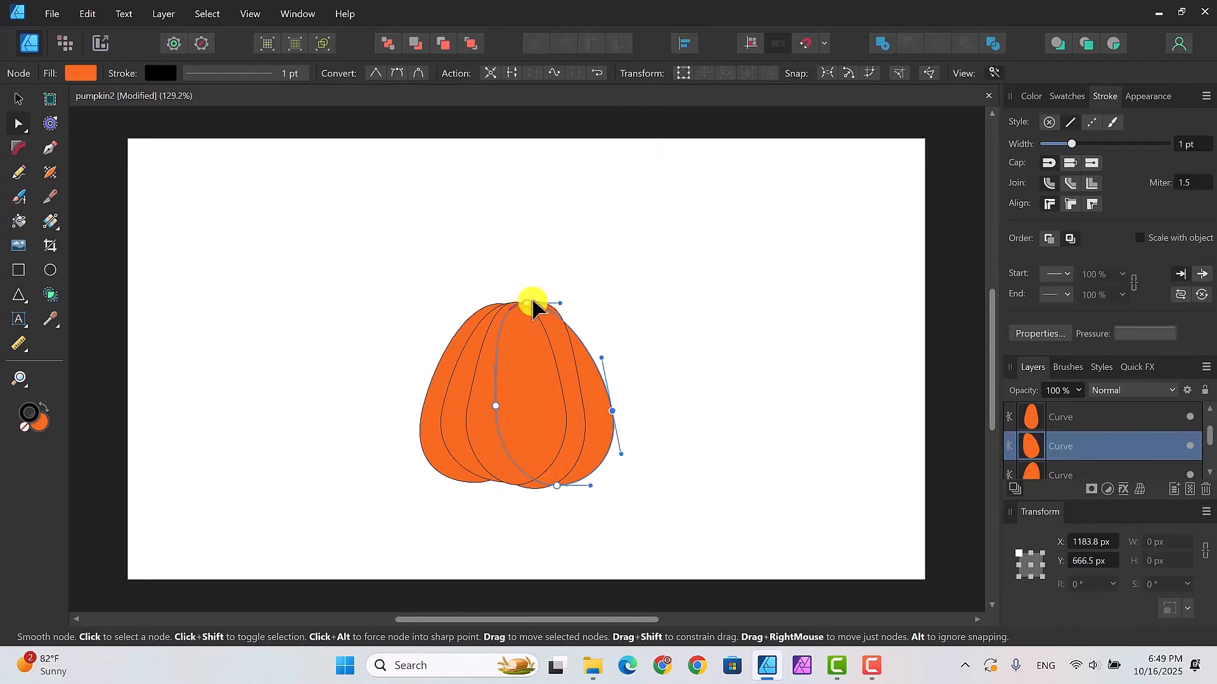
drag(528, 304, 533, 302)
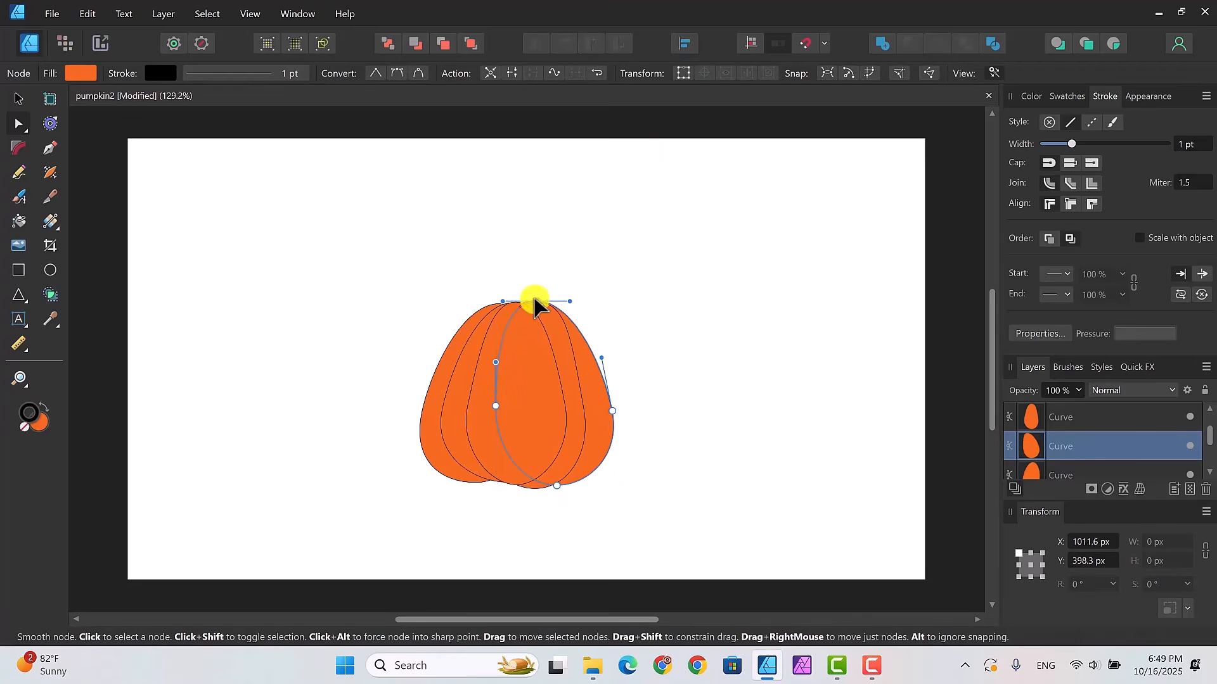
click(609, 412)
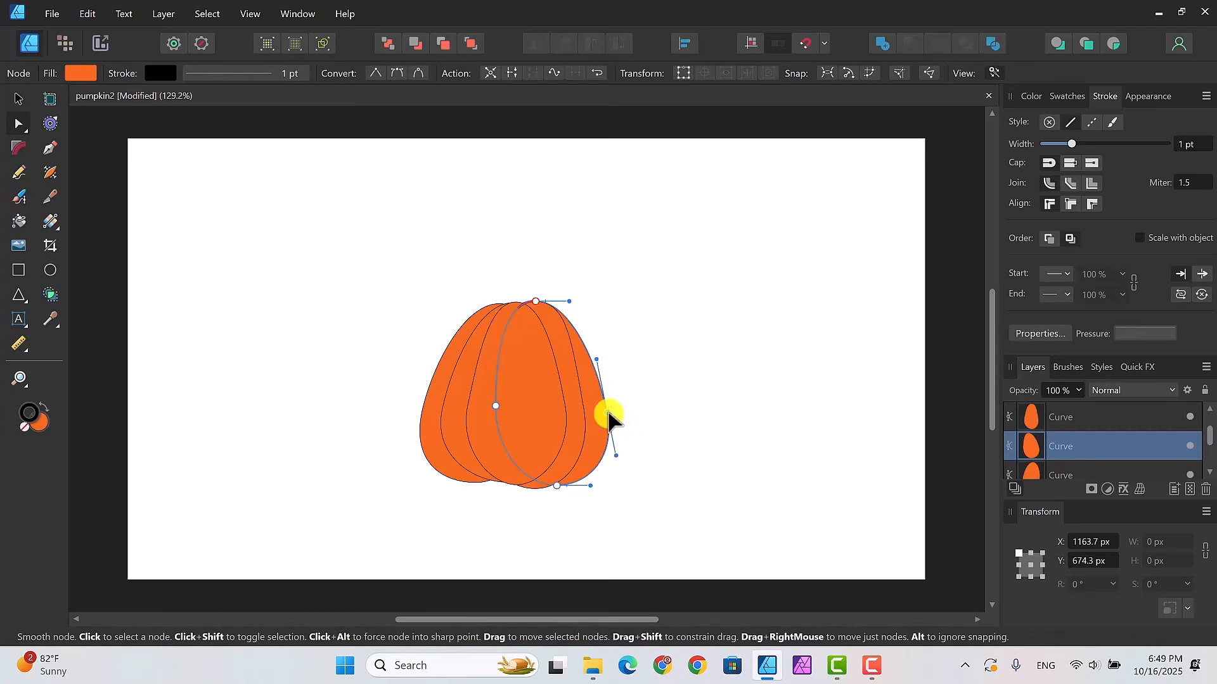
click(534, 304)
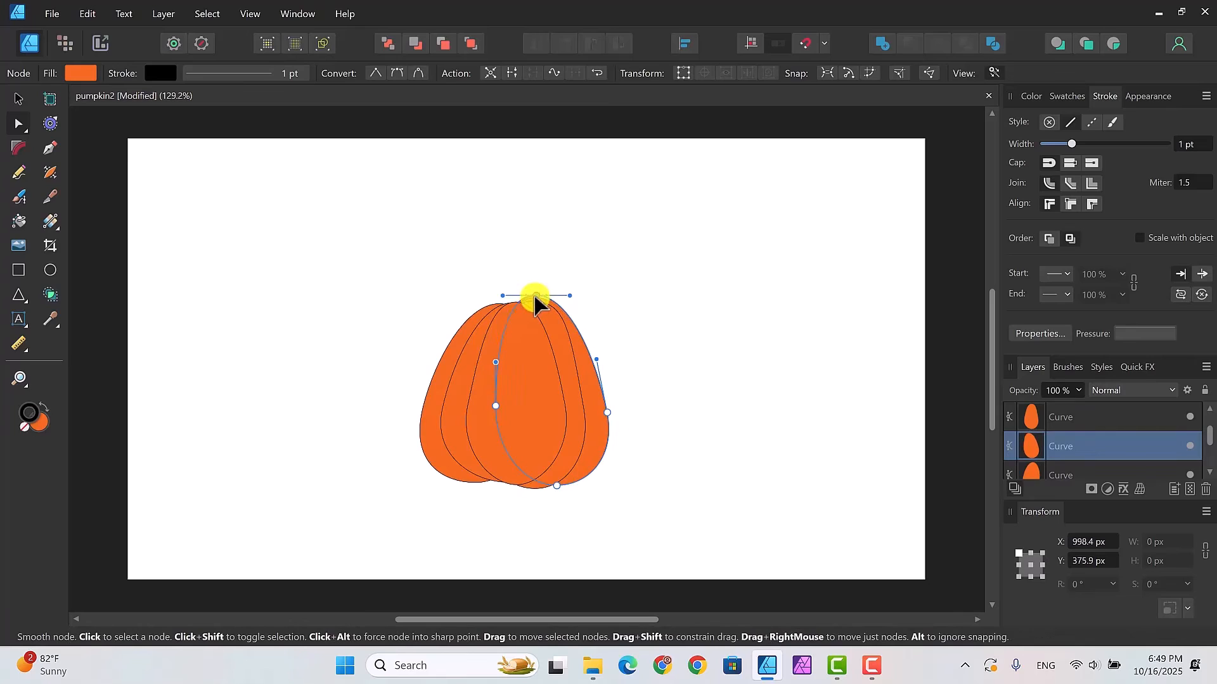
Step: Raise the top nodes of the centre, inner left and outer left segments slightly to line up with the outer right segment's peak
click(500, 319)
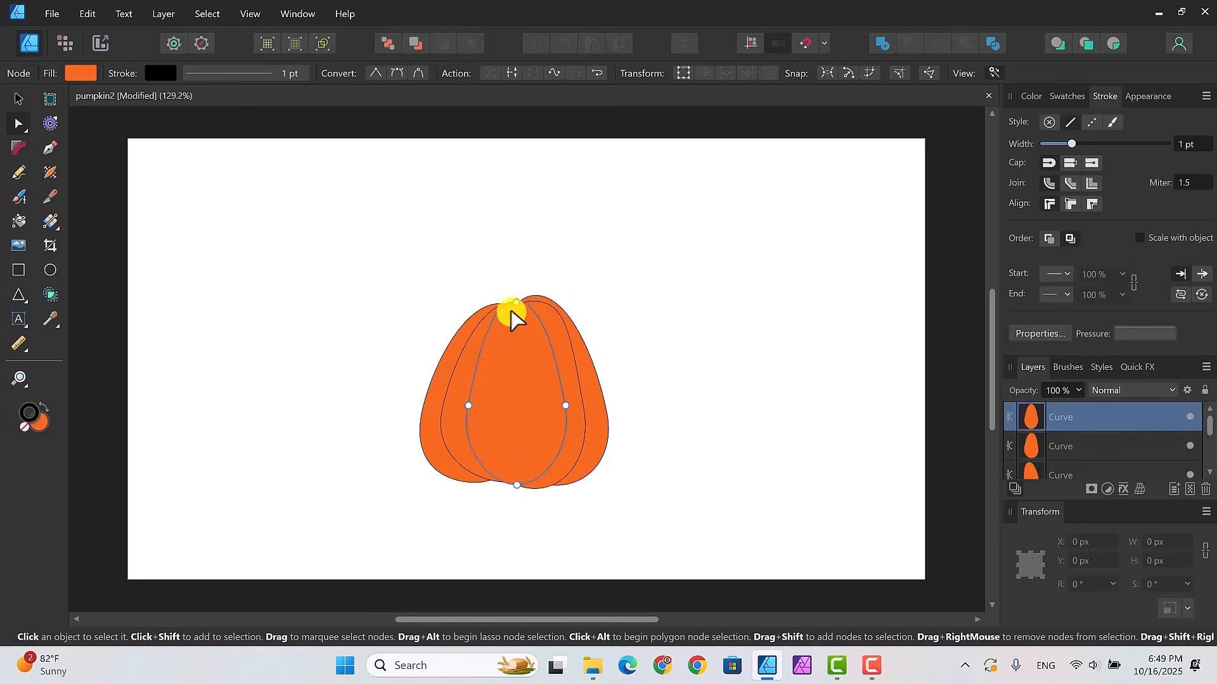
click(518, 296)
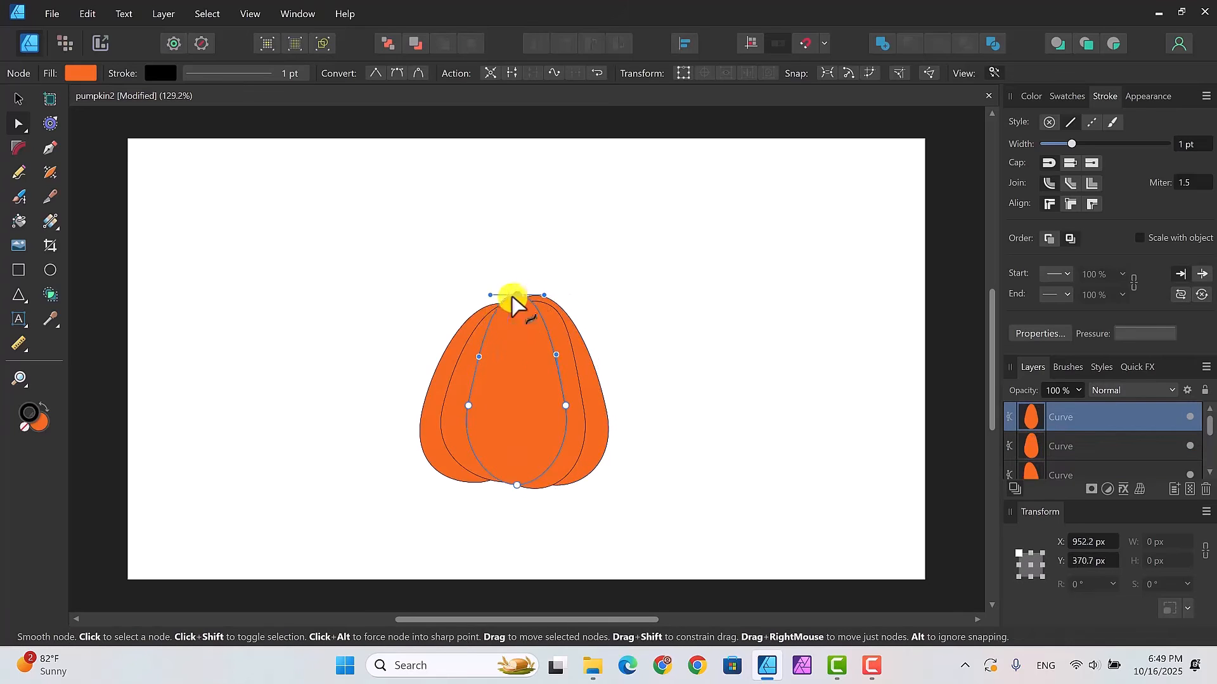
click(487, 326)
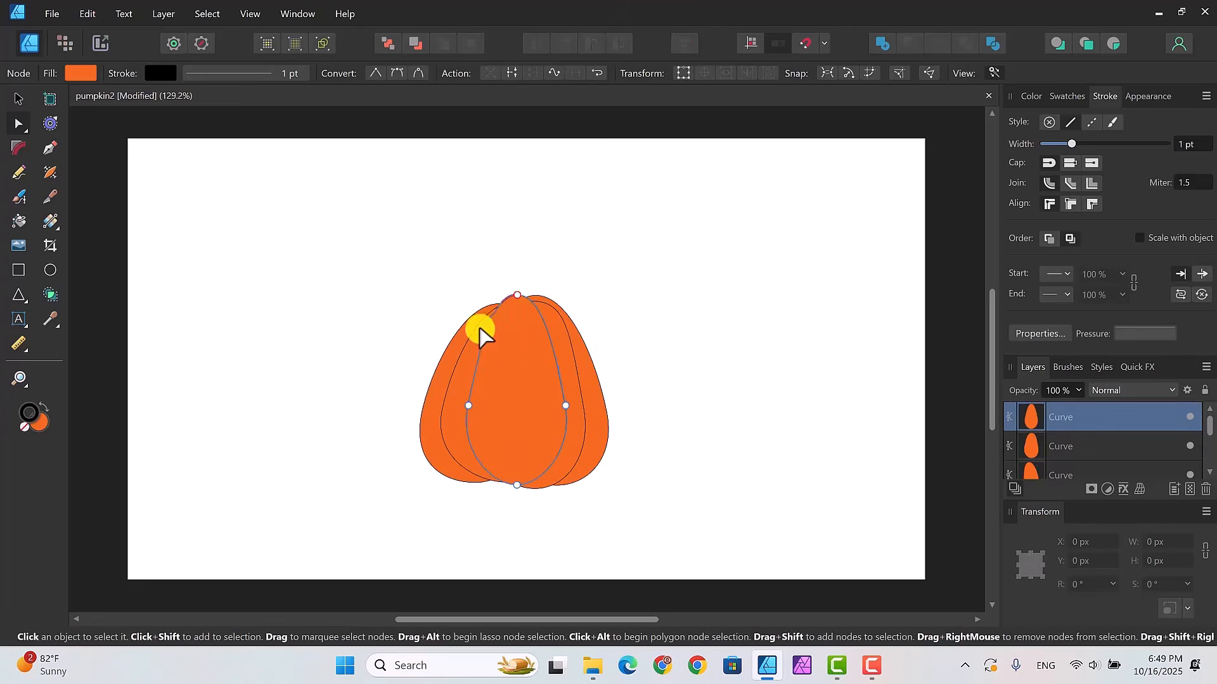
click(483, 328)
drag(513, 298, 500, 291)
click(468, 321)
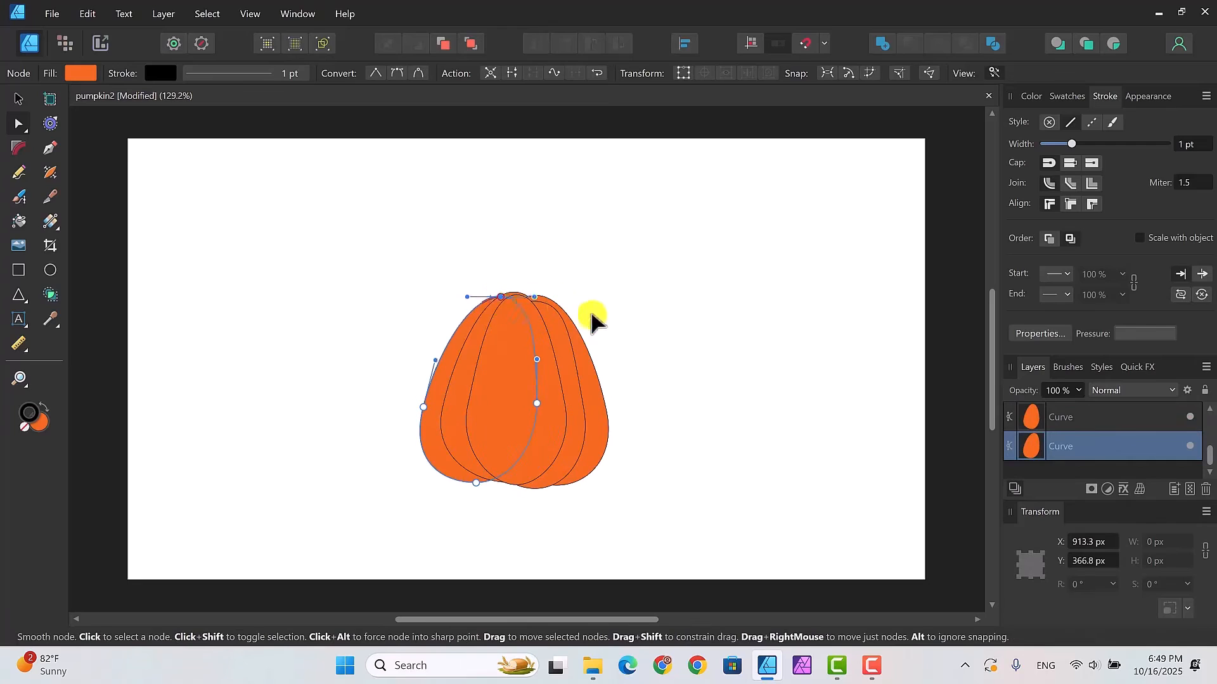
click(664, 330)
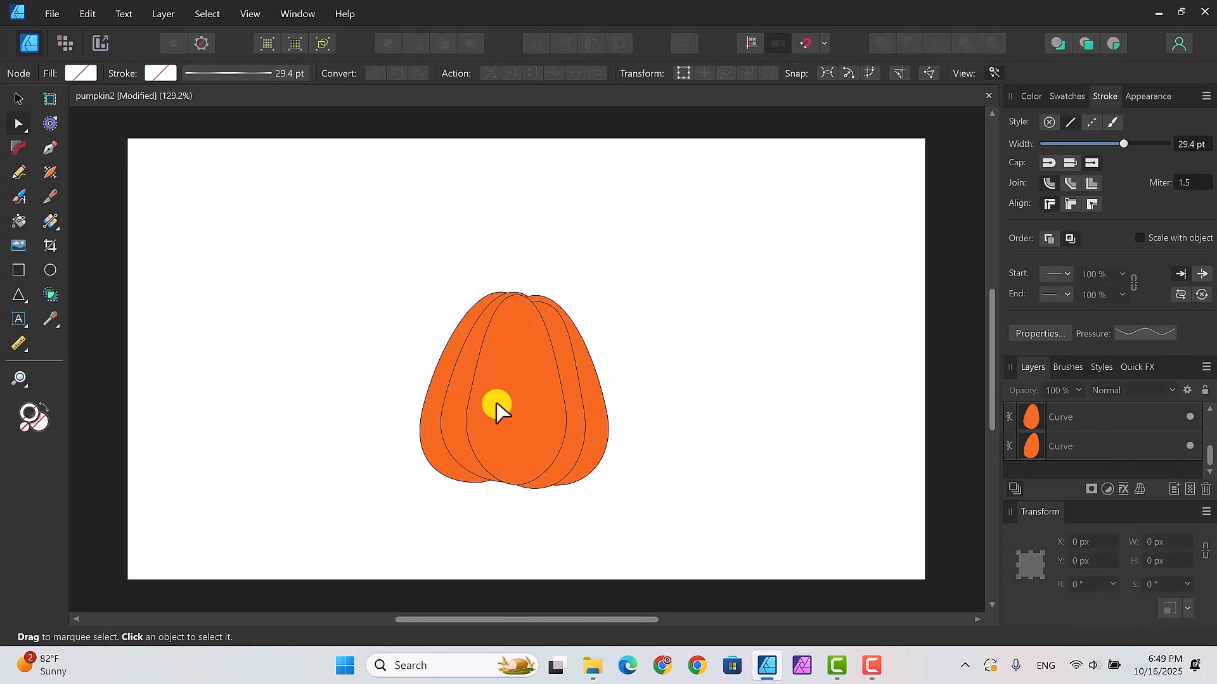
Step: Shift the centre segment's left node slightly inward and angle its upper handle to taper the segment's left side toward the top
click(496, 411)
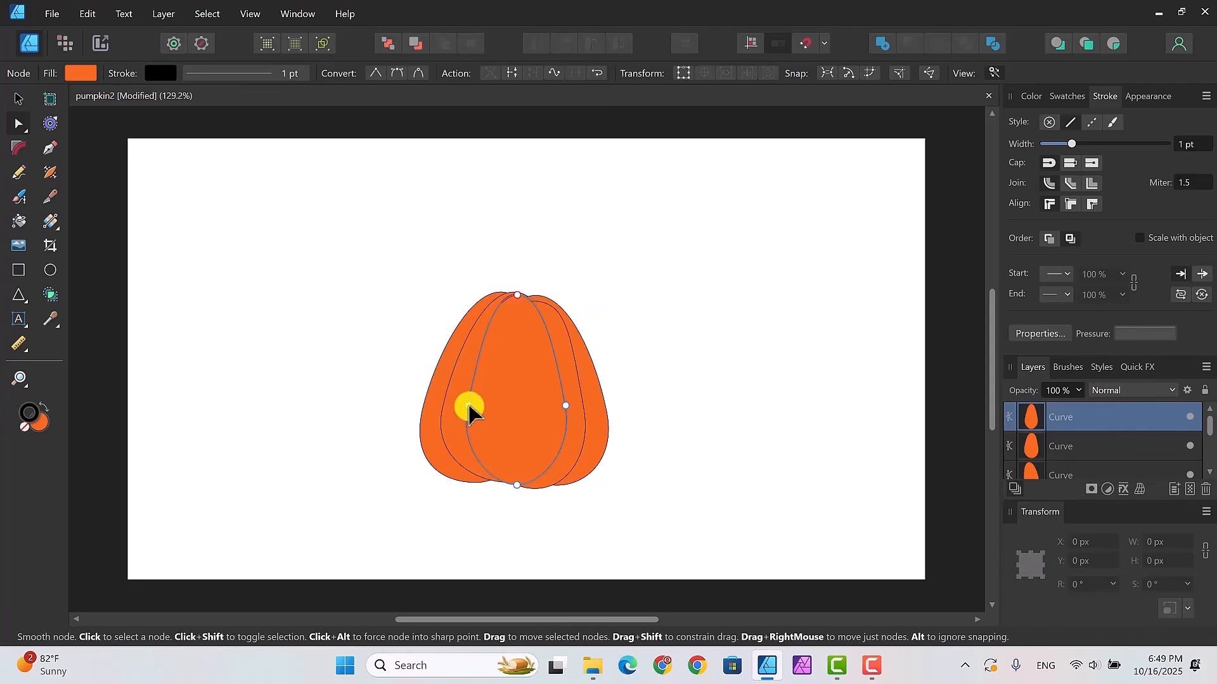
click(469, 408)
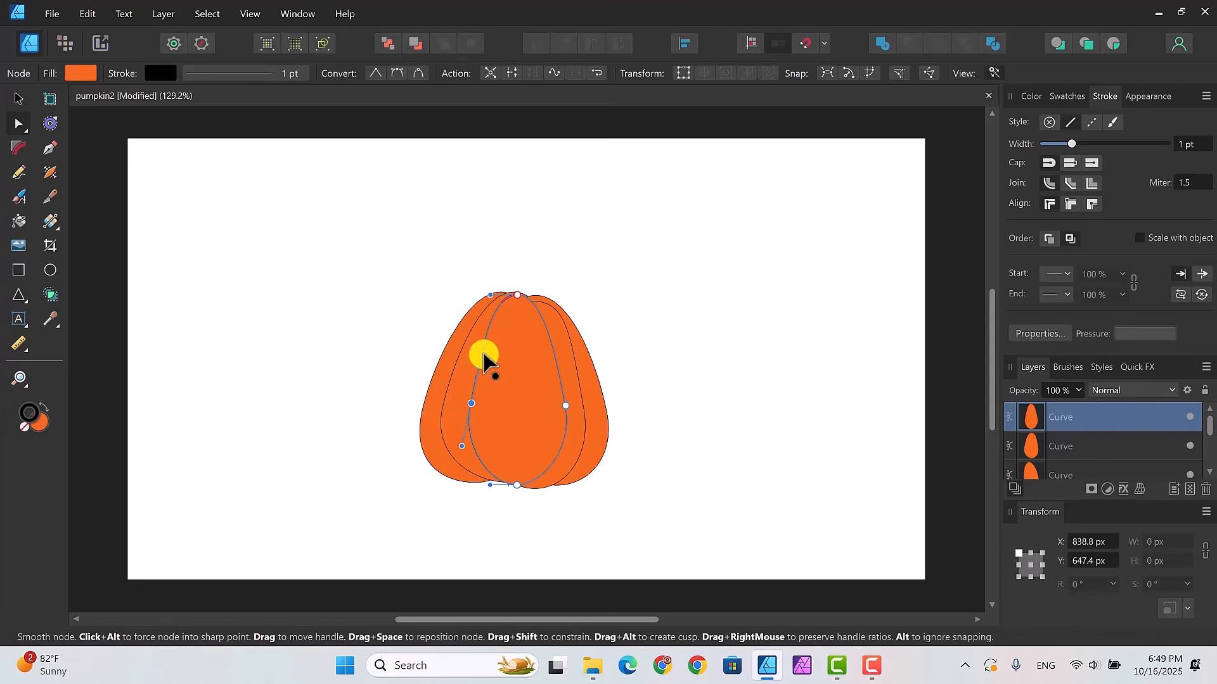
drag(483, 357, 493, 347)
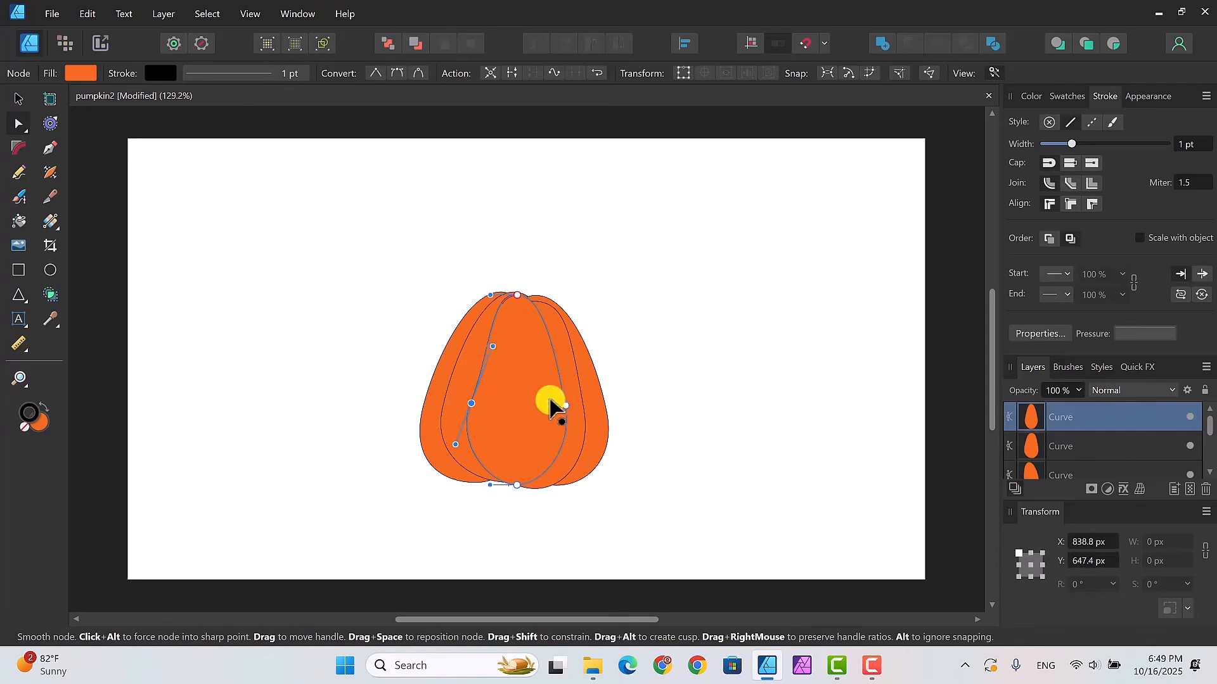
Step: Pull the inner right segment's right side inward, moving its side node to about X 1101 px, Y 656 px
click(576, 402)
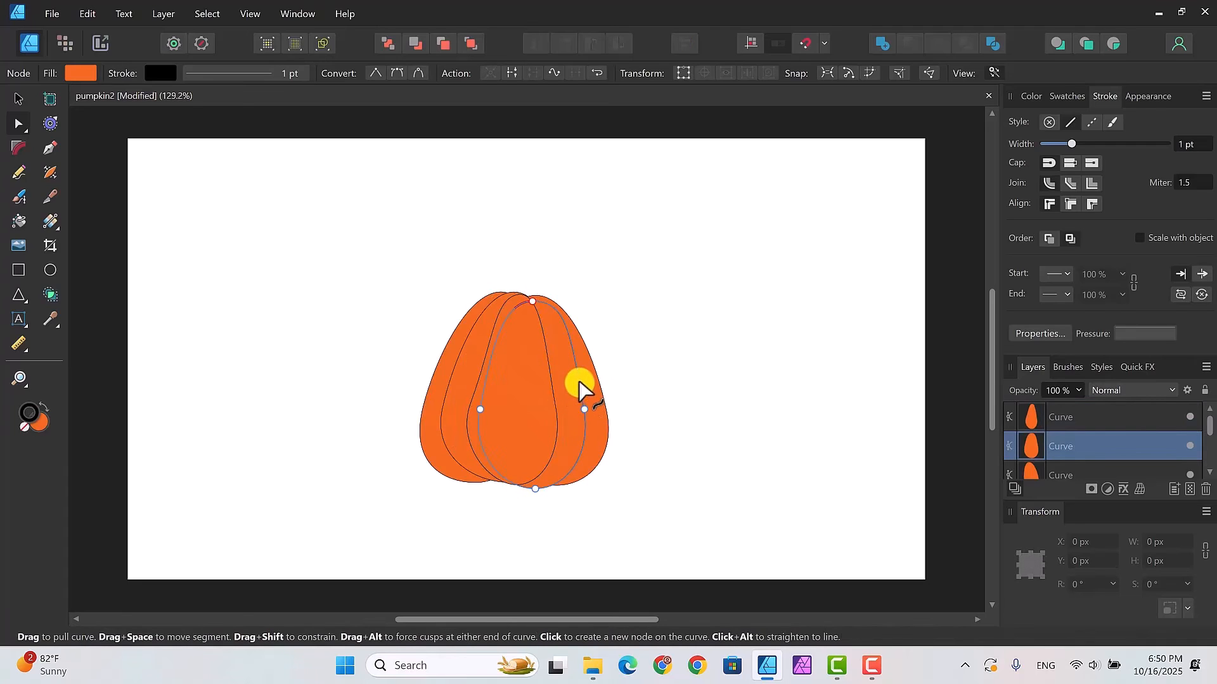
drag(579, 381, 575, 383)
click(584, 413)
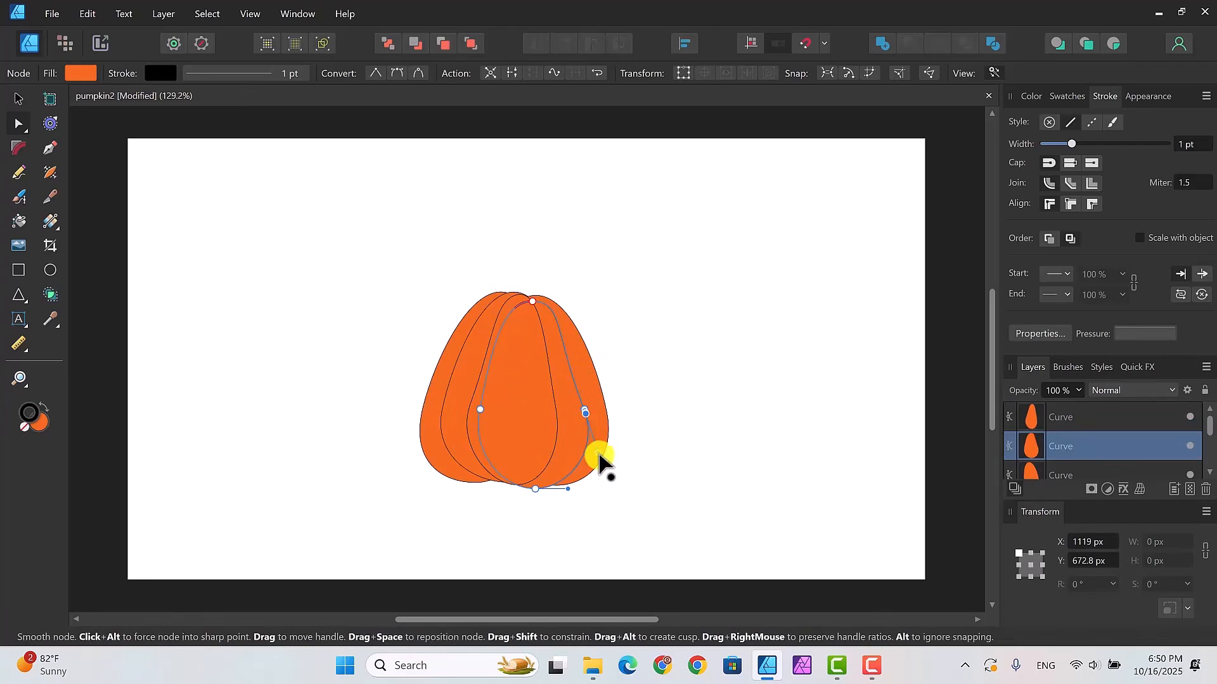
drag(586, 410, 578, 403)
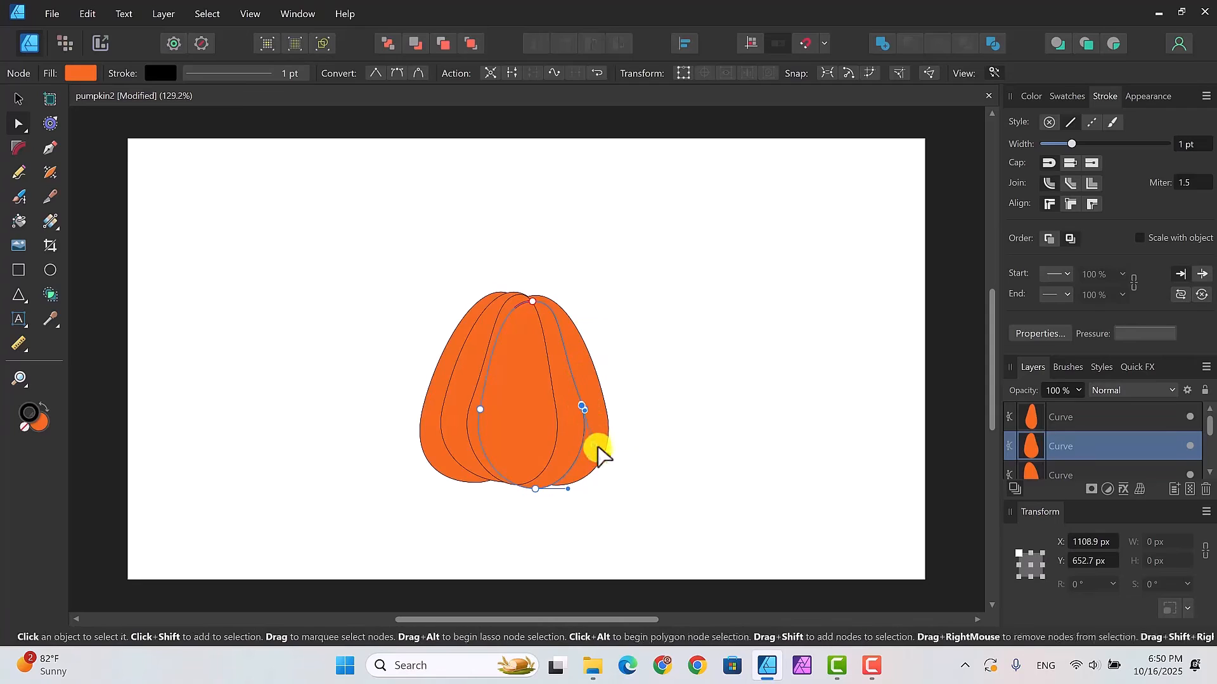
click(584, 411)
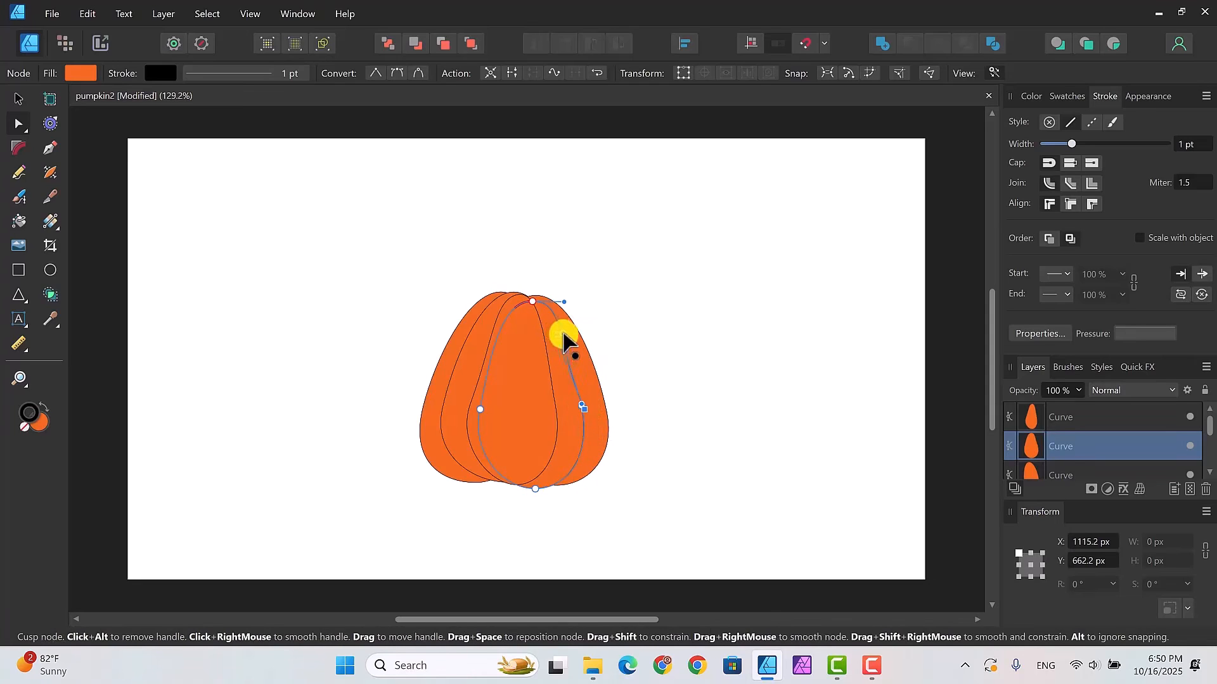
drag(564, 342, 575, 388)
click(583, 402)
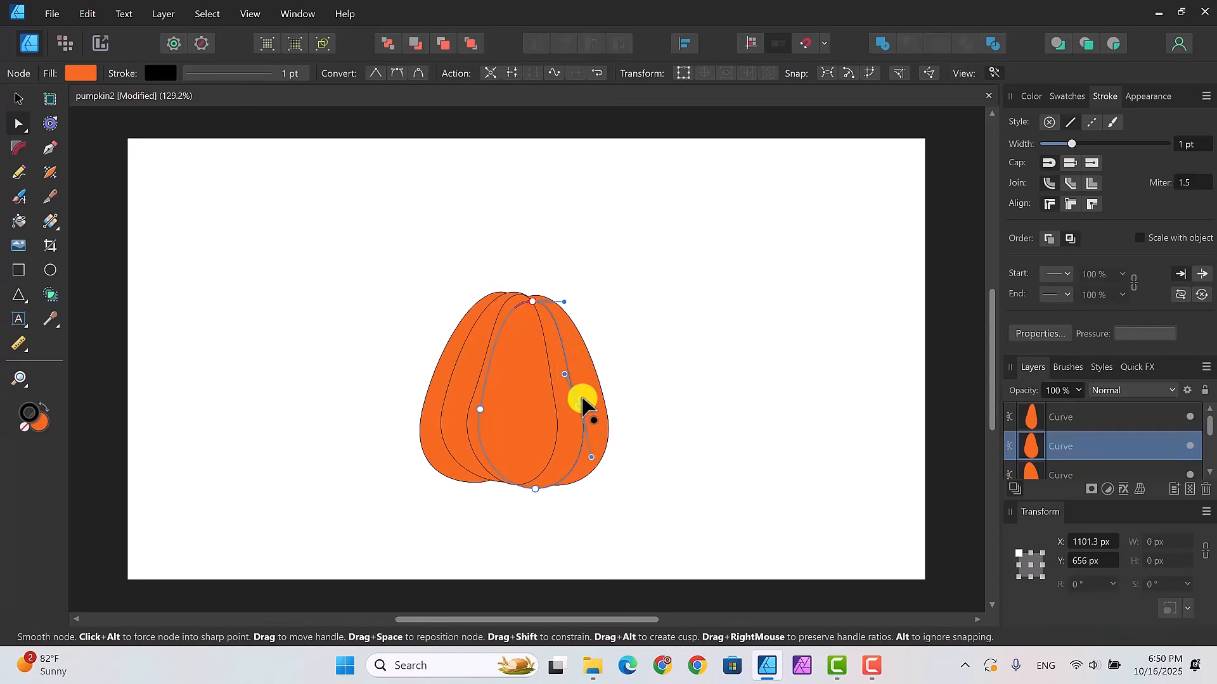
click(642, 373)
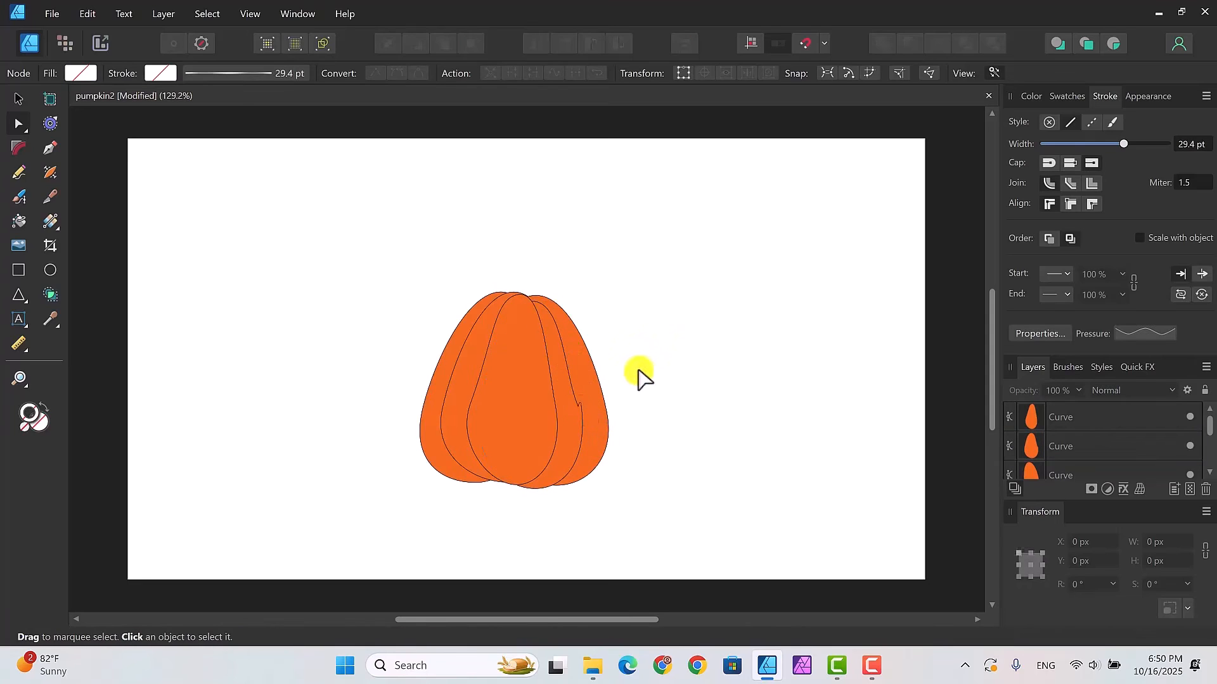
Step: Delete the extra node on the inner right segment's right side, smooth the remaining node and angle its handles for an even taper
click(581, 406)
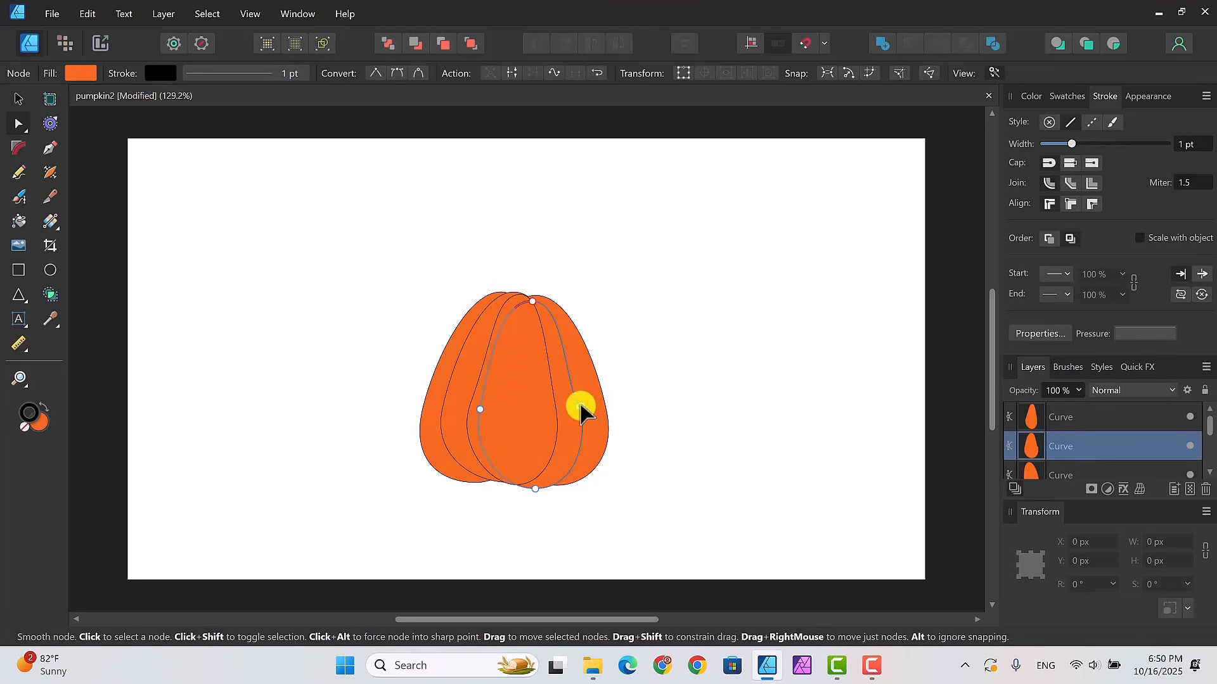
right_click(581, 406)
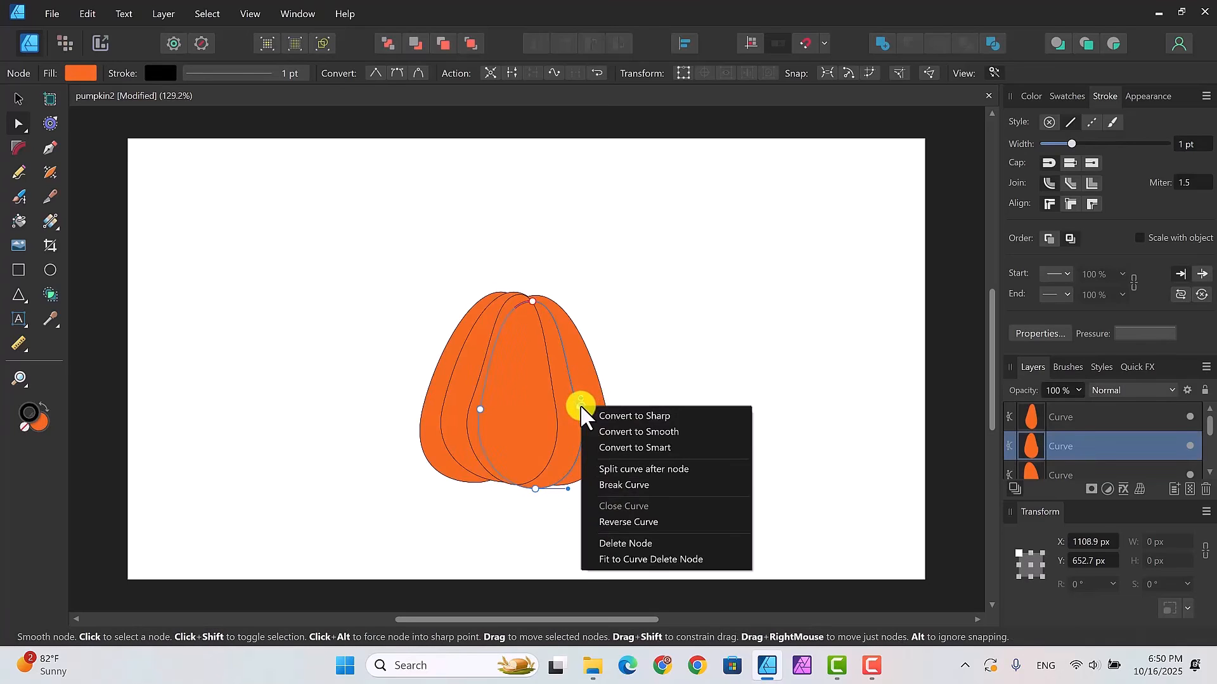
click(641, 543)
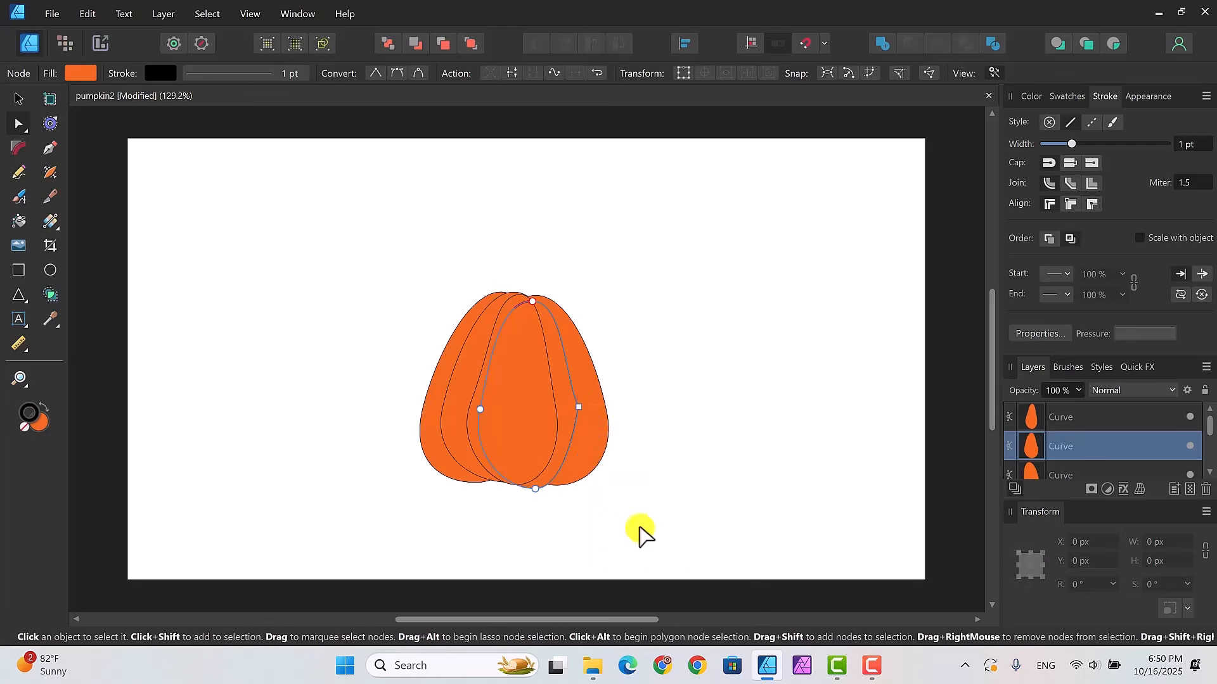
click(579, 407)
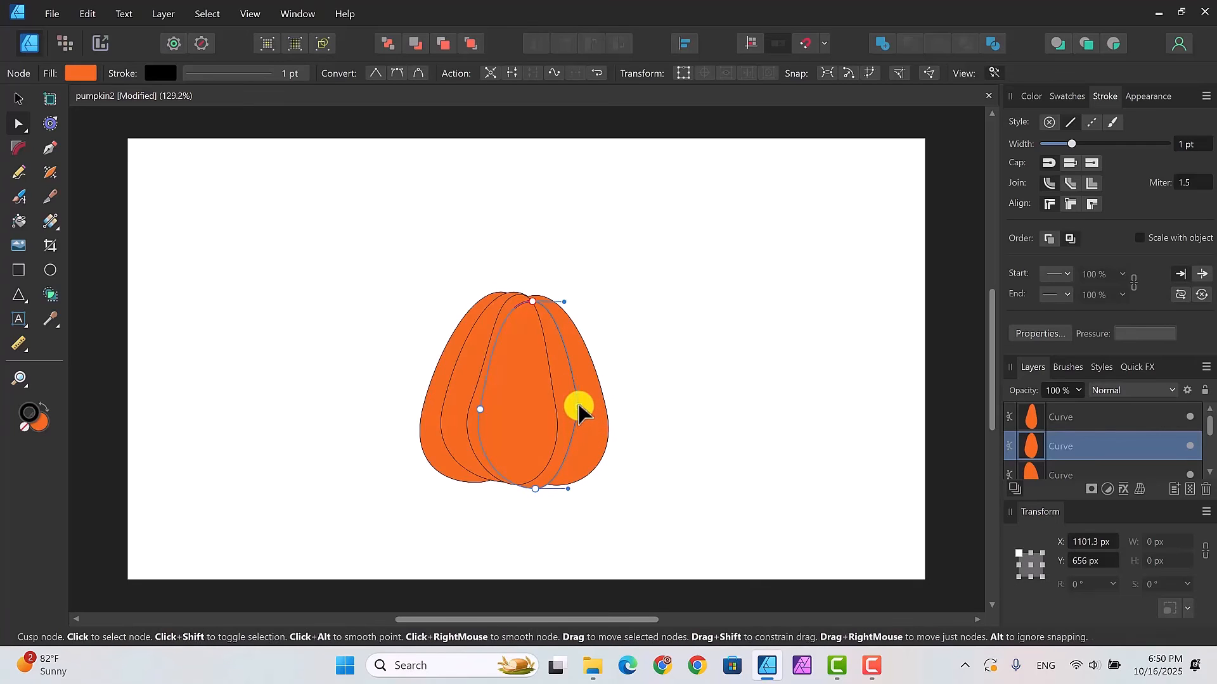
double_click(579, 407)
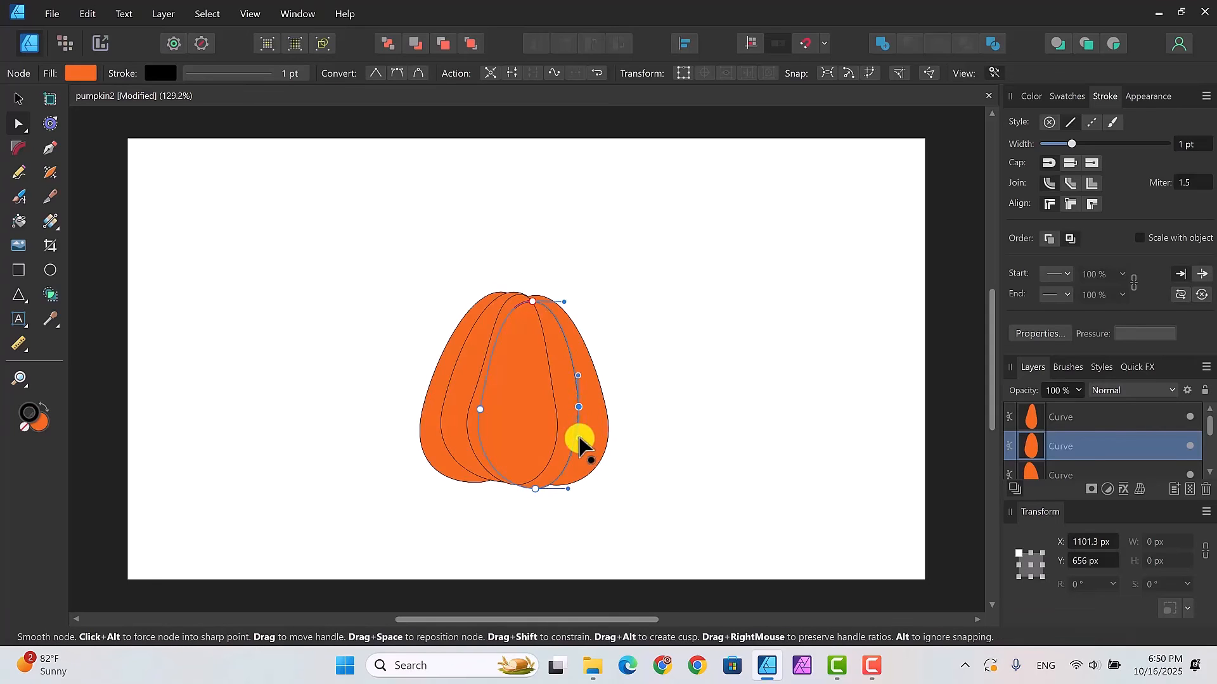
drag(581, 444, 584, 451)
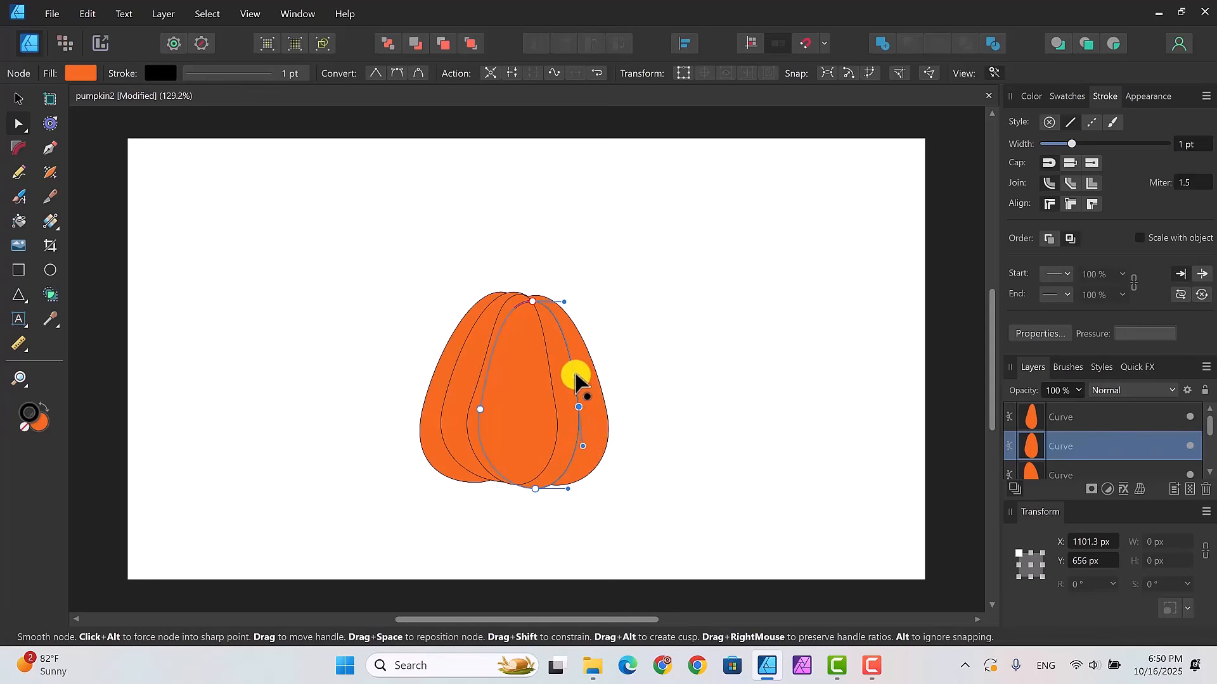
drag(577, 381, 574, 382)
Step: Tilt the inner right segment's bottom node handle slightly upward on its right side to tuck in its lower edge
click(536, 489)
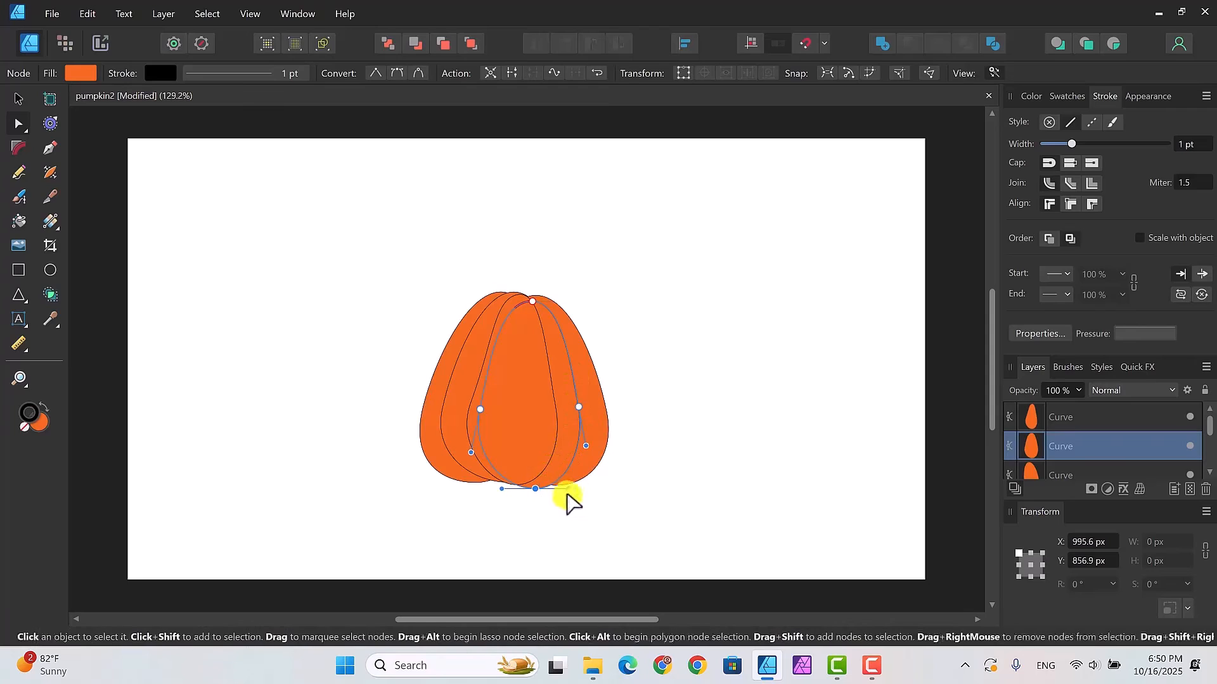
drag(567, 489, 563, 487)
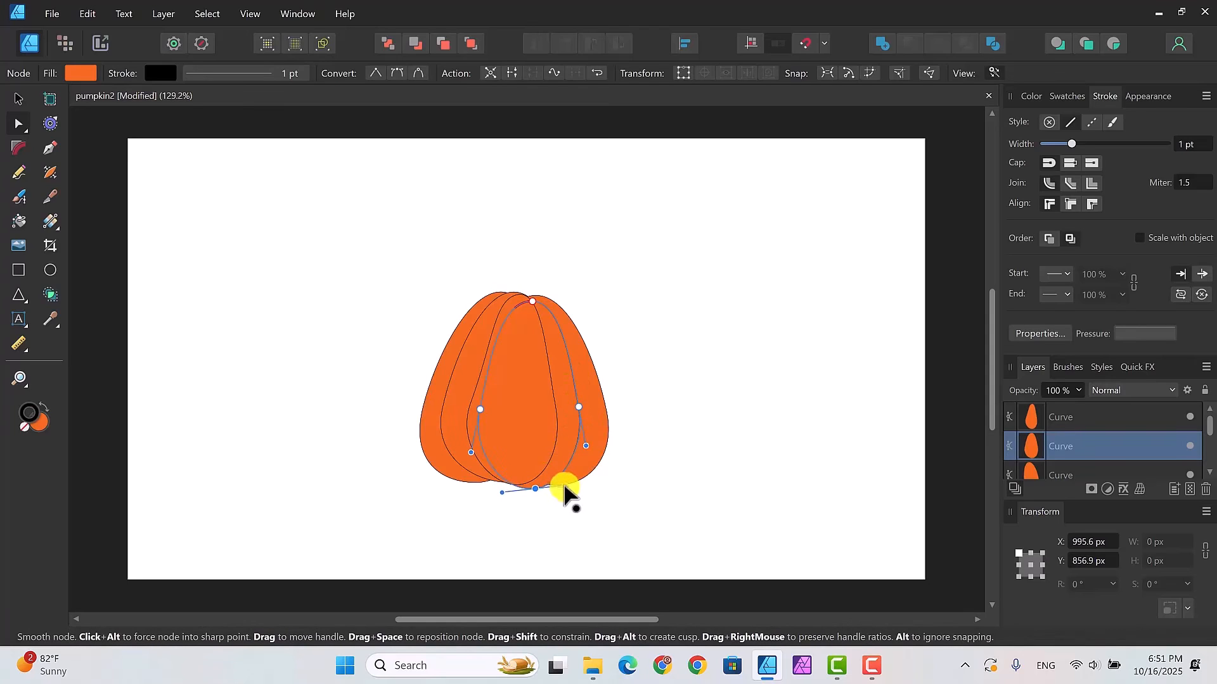
click(746, 257)
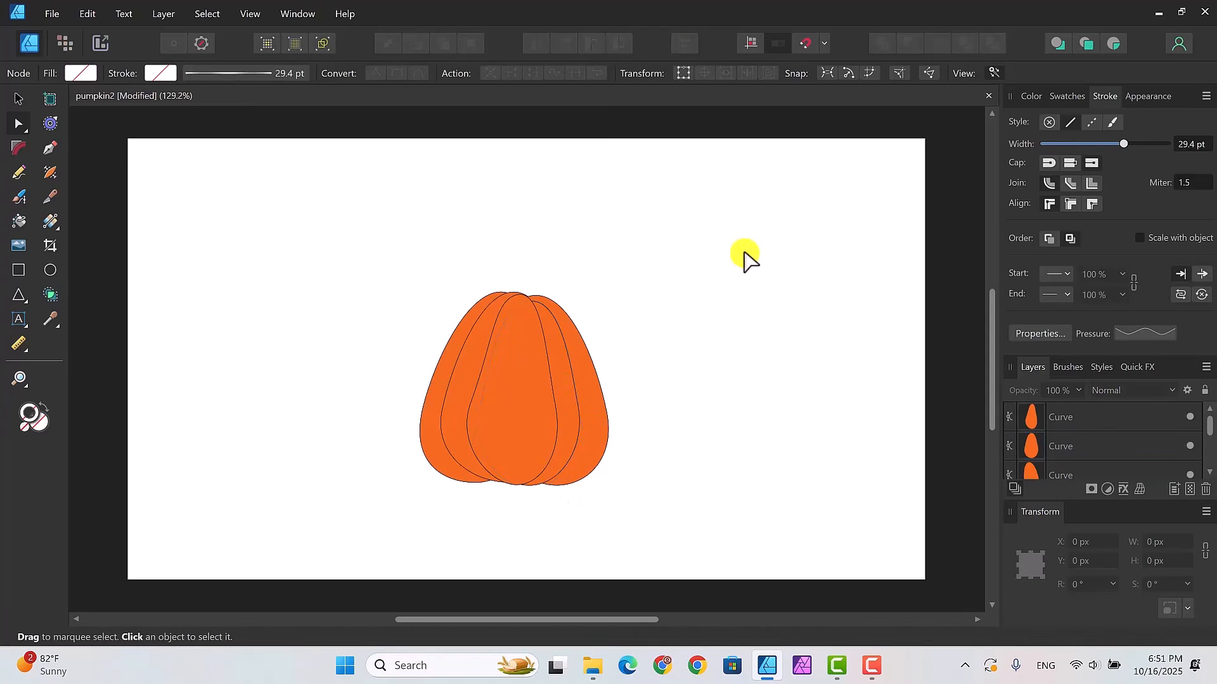
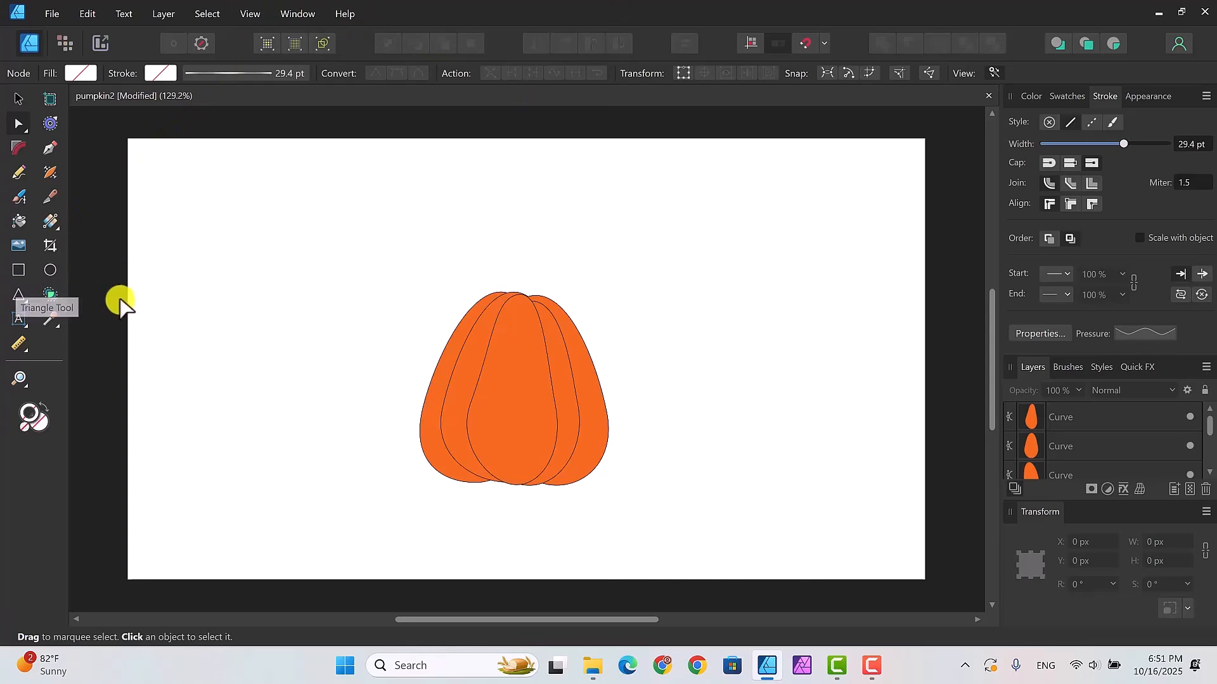
Step: Draw a segment shape about 89 × 72 px on the pumpkin's upper left as an eye and fill it black
click(26, 299)
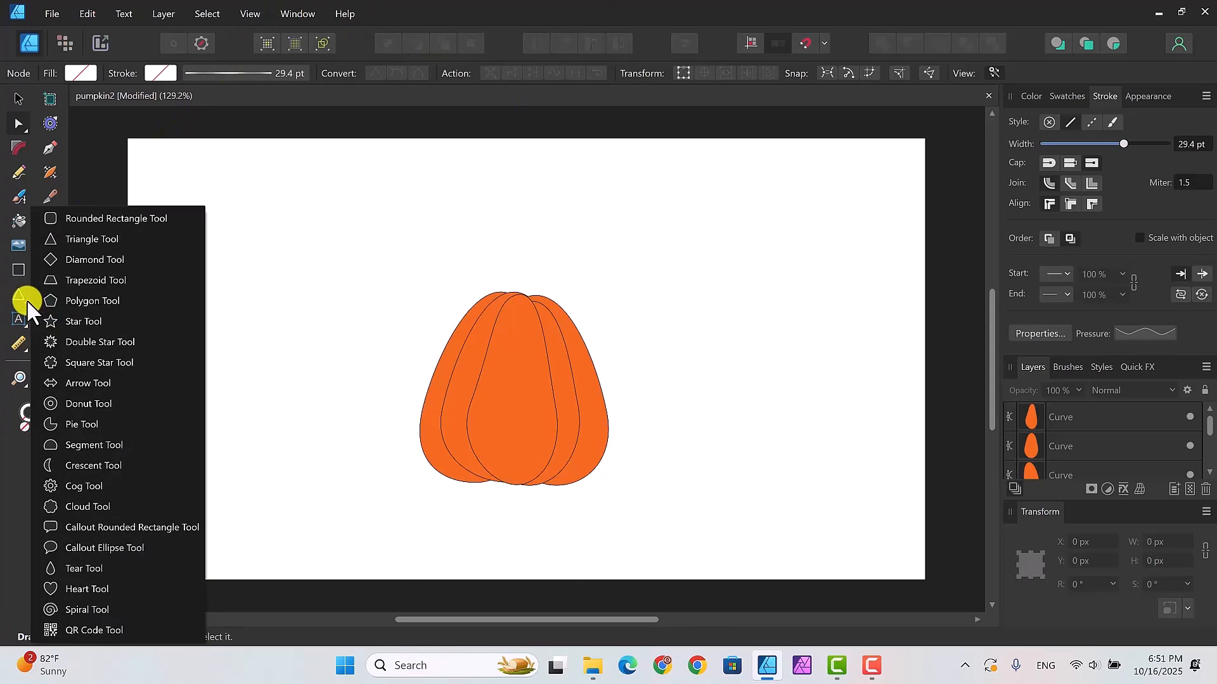
click(79, 445)
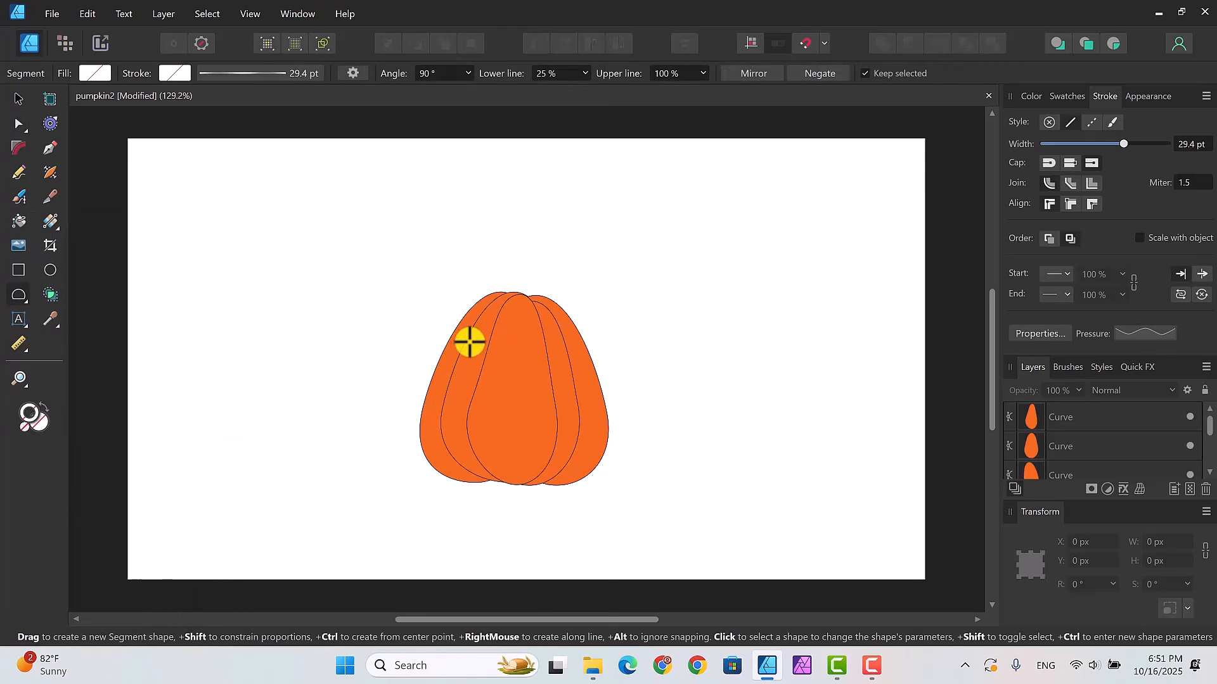
drag(469, 342, 502, 367)
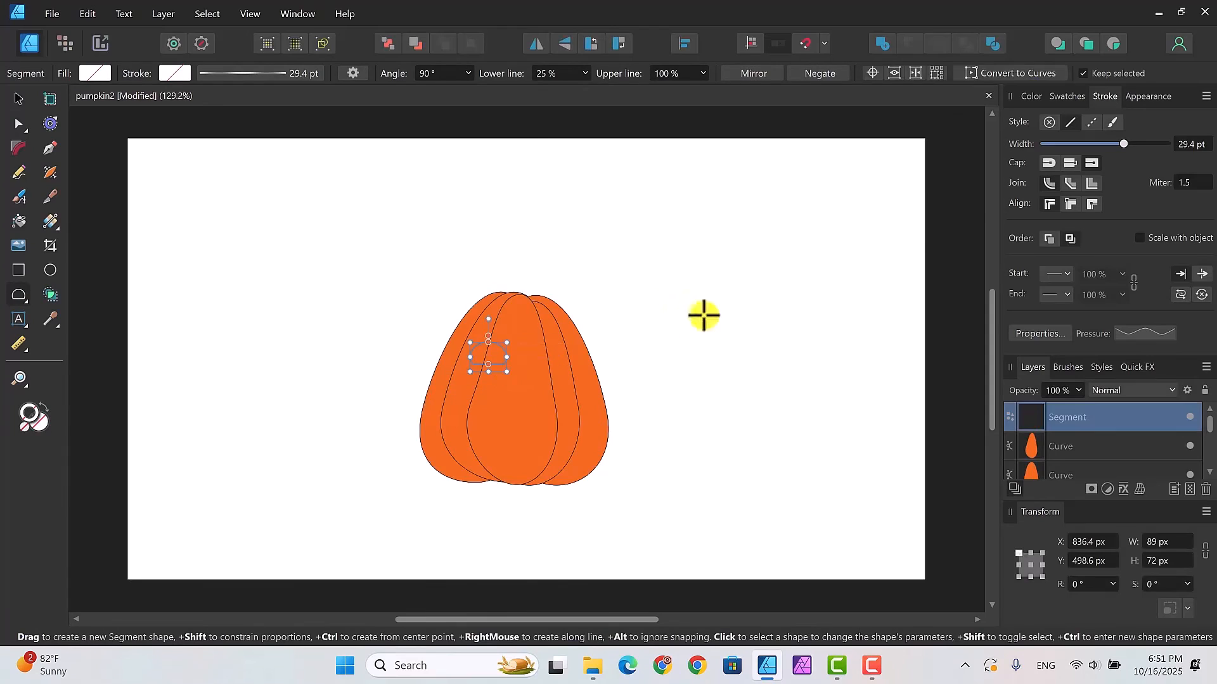
click(1031, 95)
click(1038, 138)
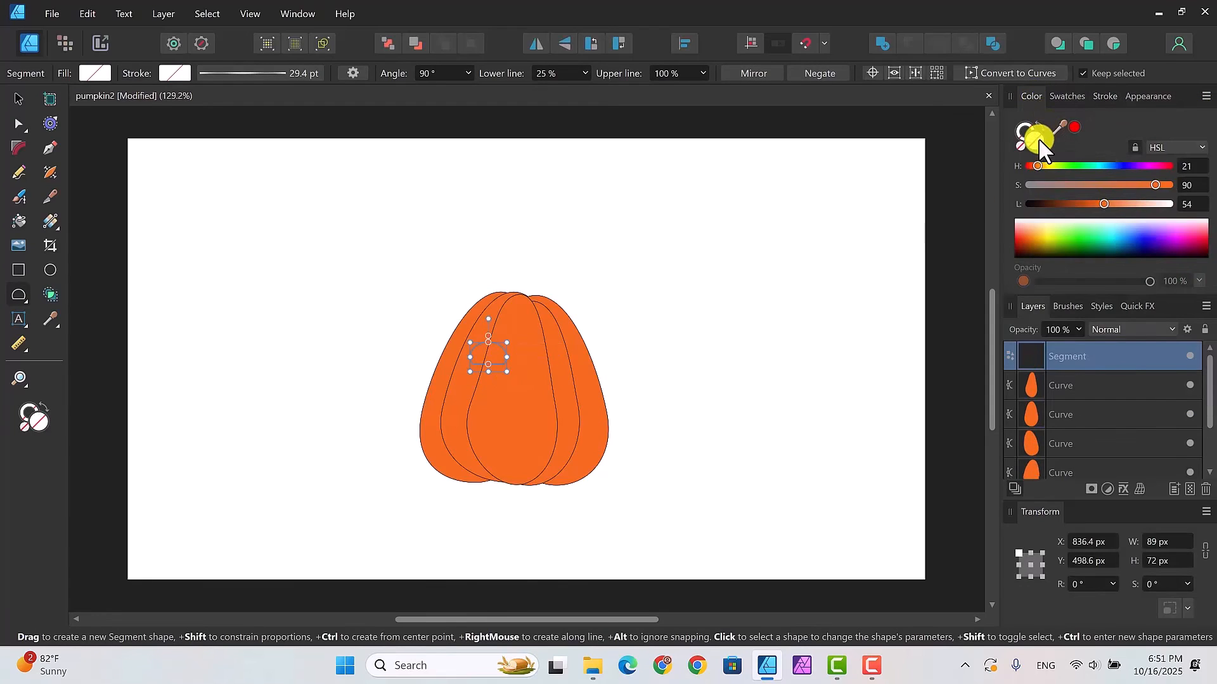
click(1068, 96)
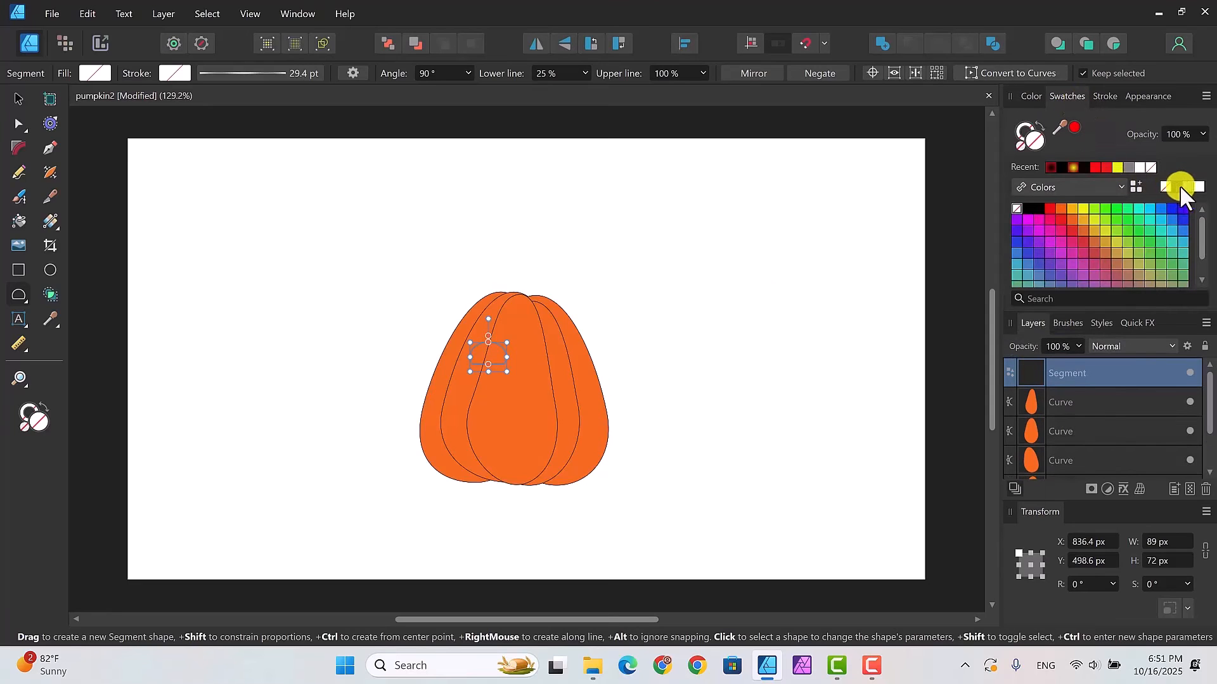
click(1178, 187)
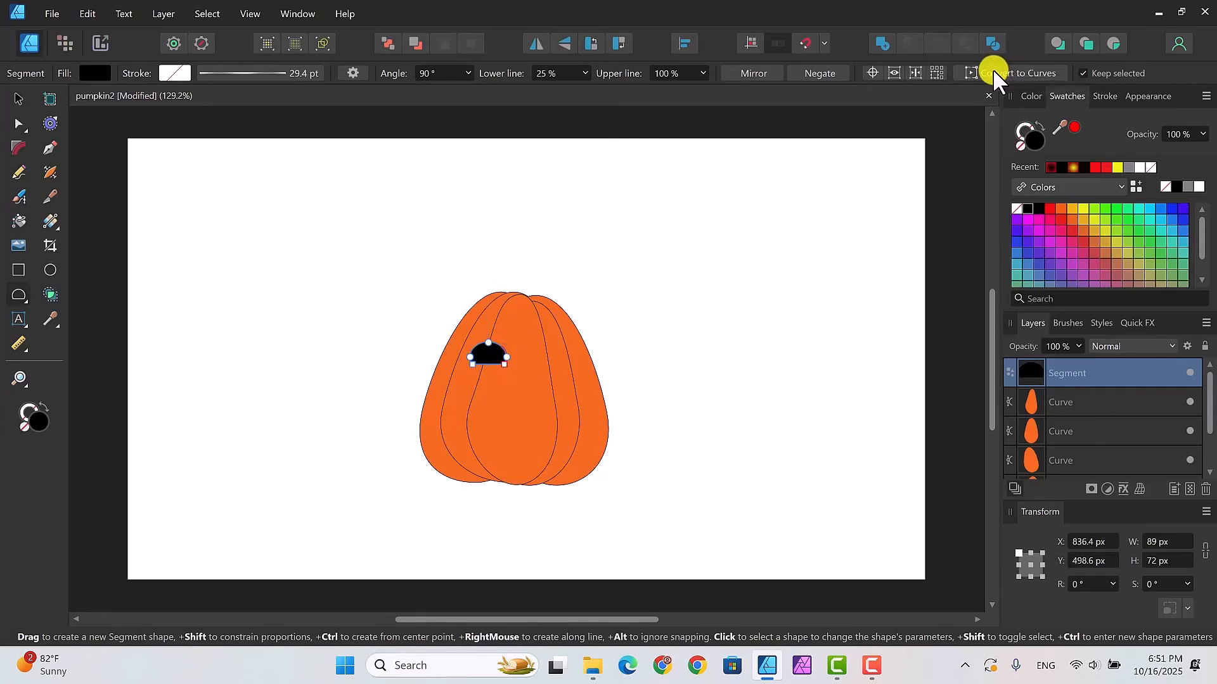
Step: Convert the black eye to curves, pull its lower right corner down and outward, and shift its left and top nodes
click(993, 73)
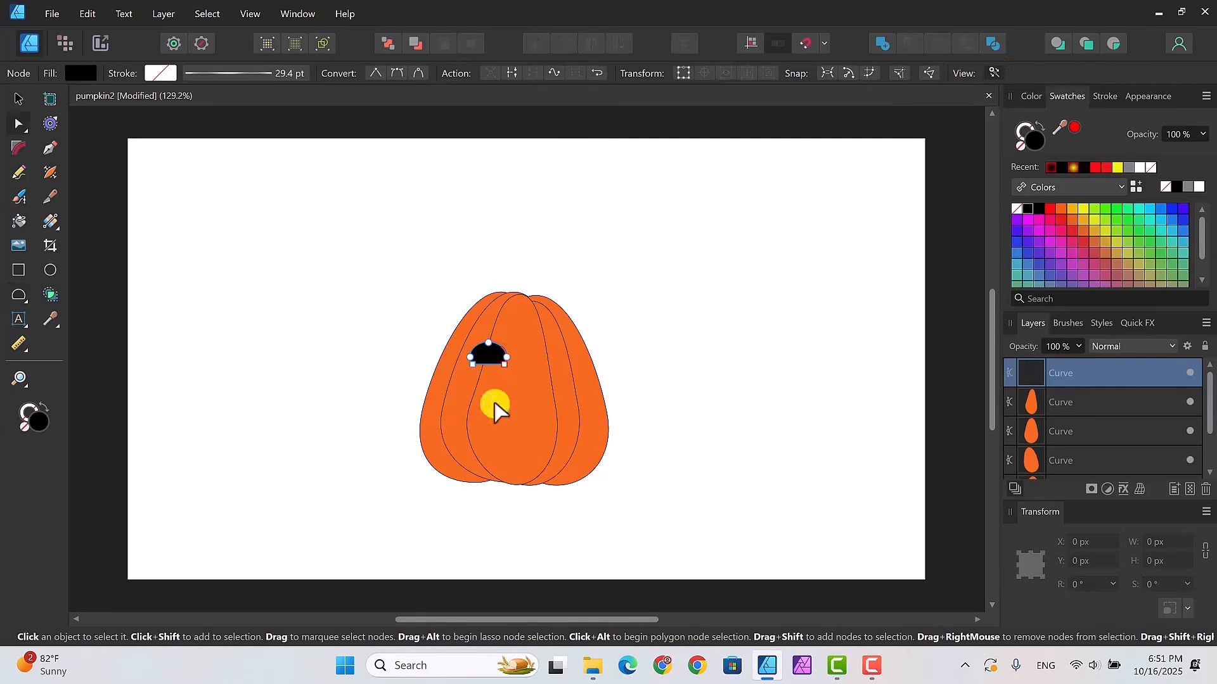
click(507, 362)
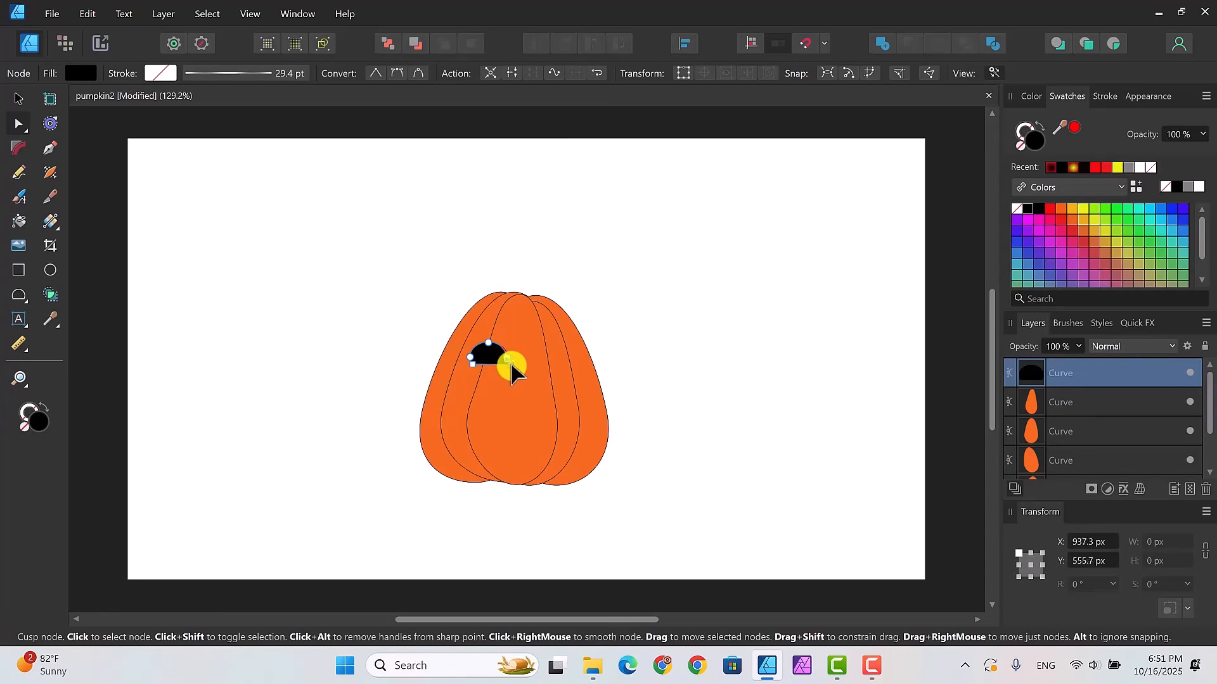
drag(512, 373, 519, 379)
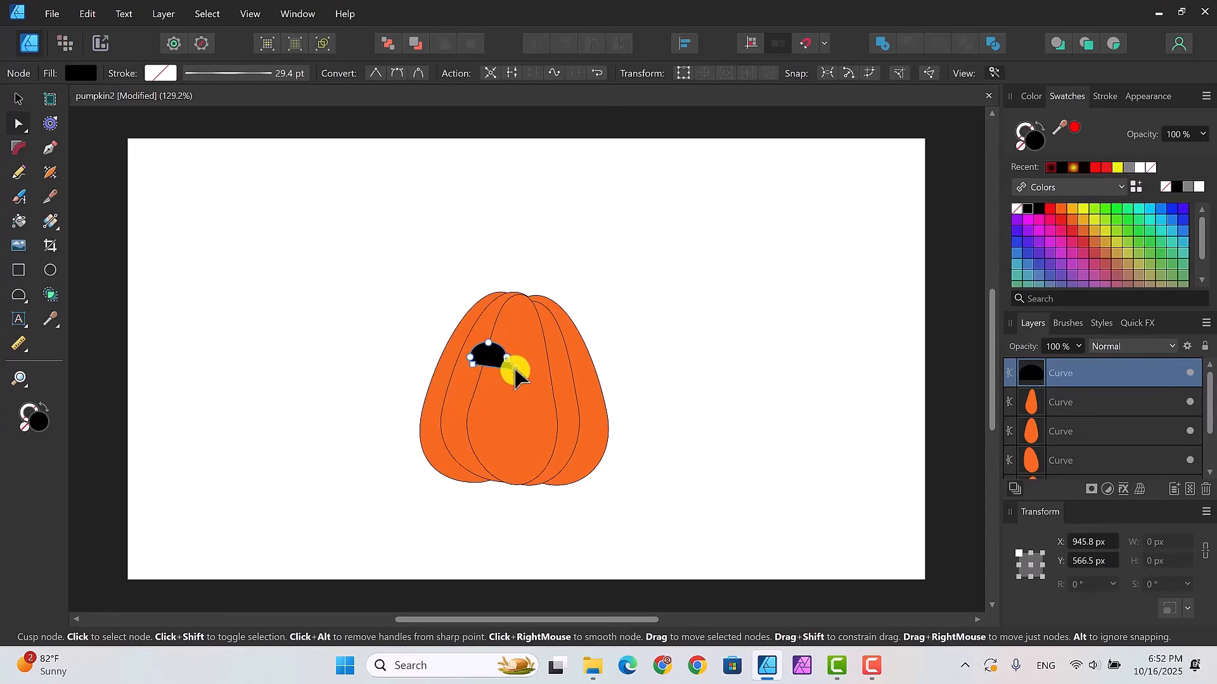
drag(487, 344, 469, 358)
click(473, 364)
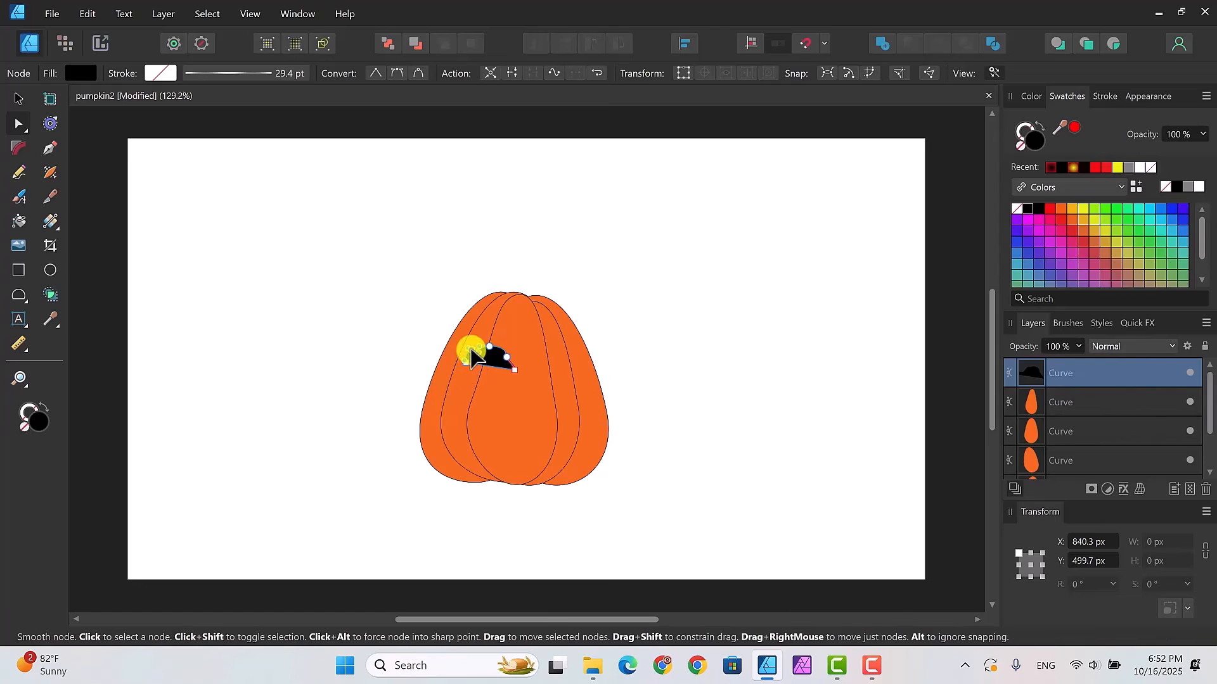
click(624, 314)
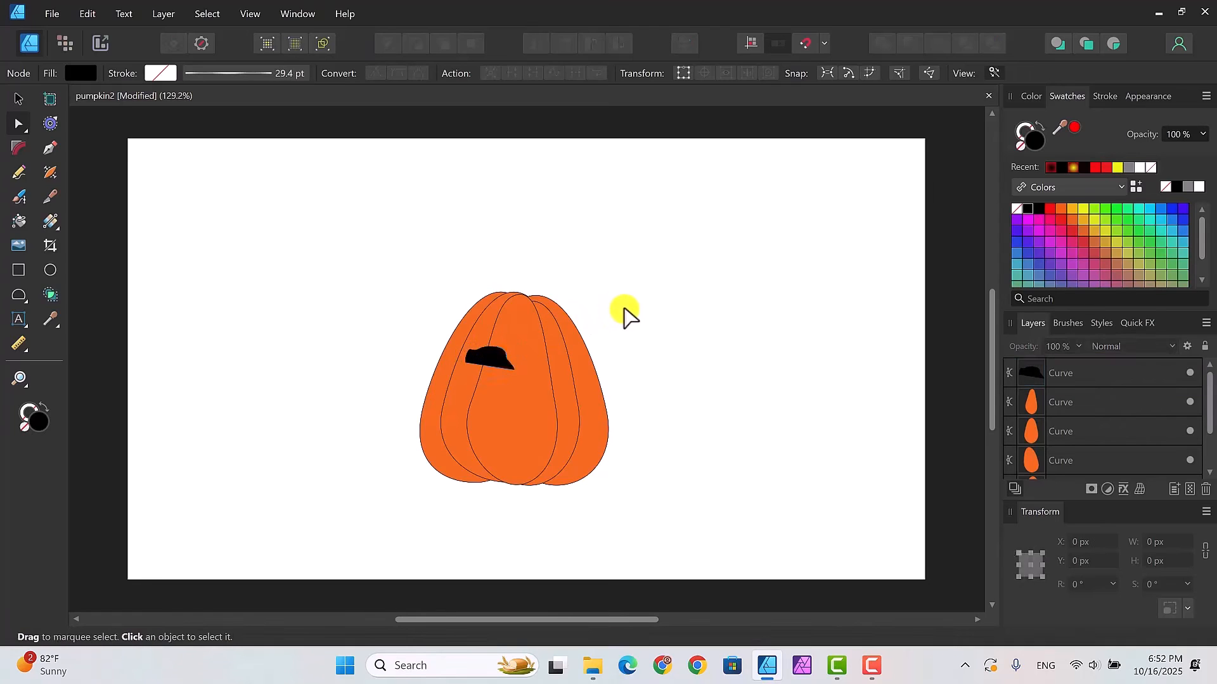
Step: Raise the upper left nodes of the black eye and adjust their handles to even out its top edge
click(497, 360)
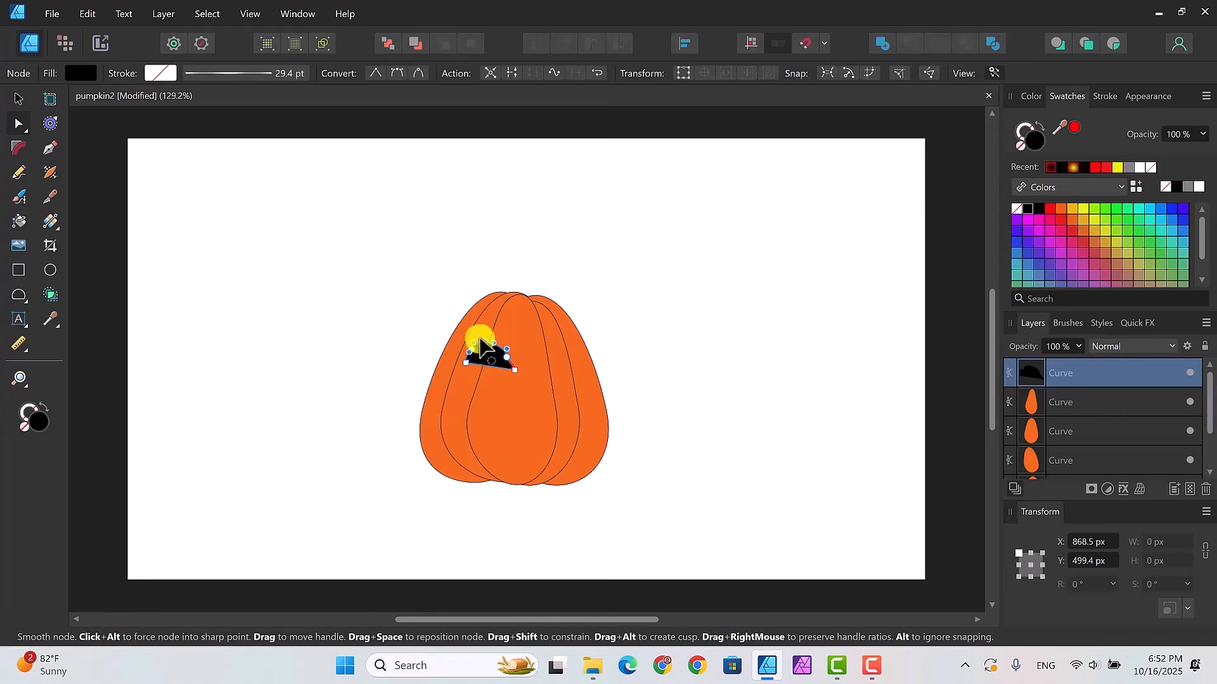
click(656, 343)
click(488, 359)
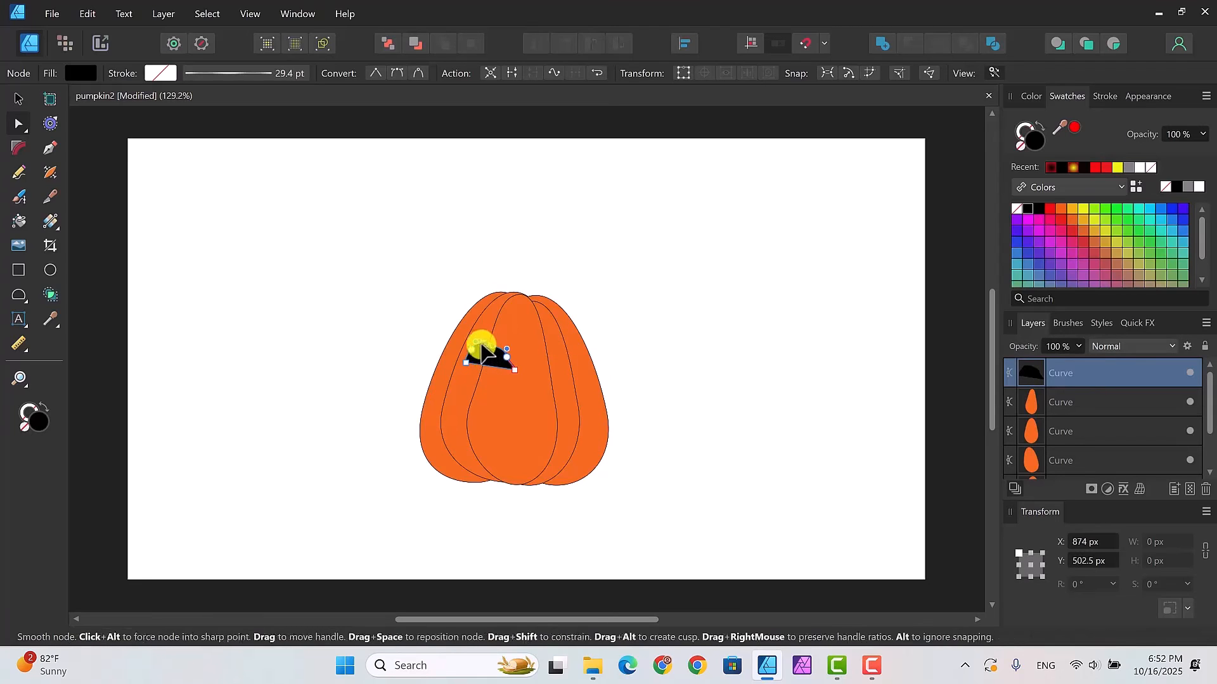
click(471, 350)
click(471, 356)
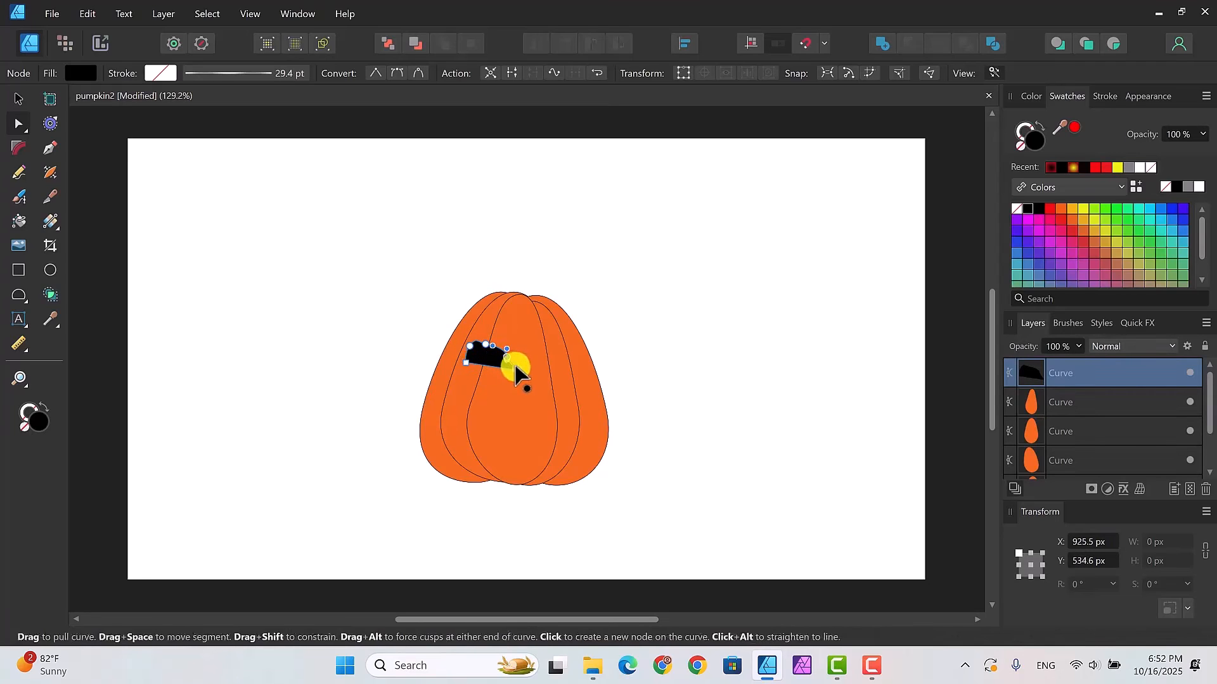
click(512, 366)
click(506, 353)
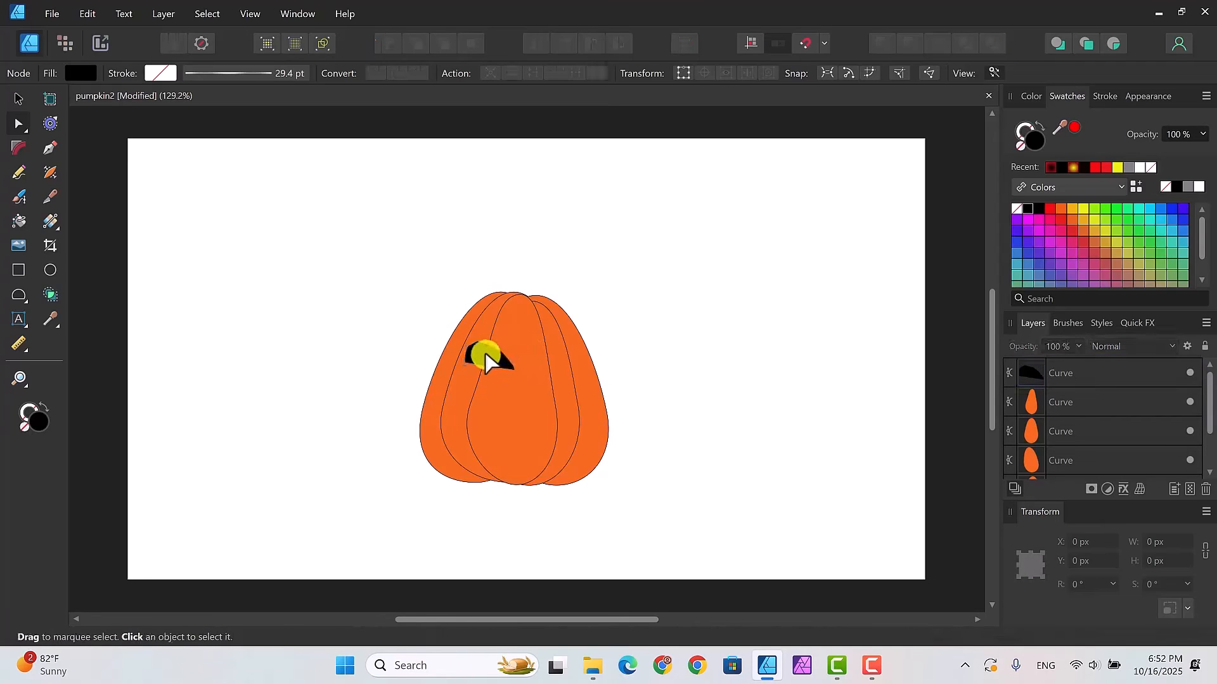
Step: Adjust the handles of the black eye's top node to round its upper edge into a smooth arch
click(482, 354)
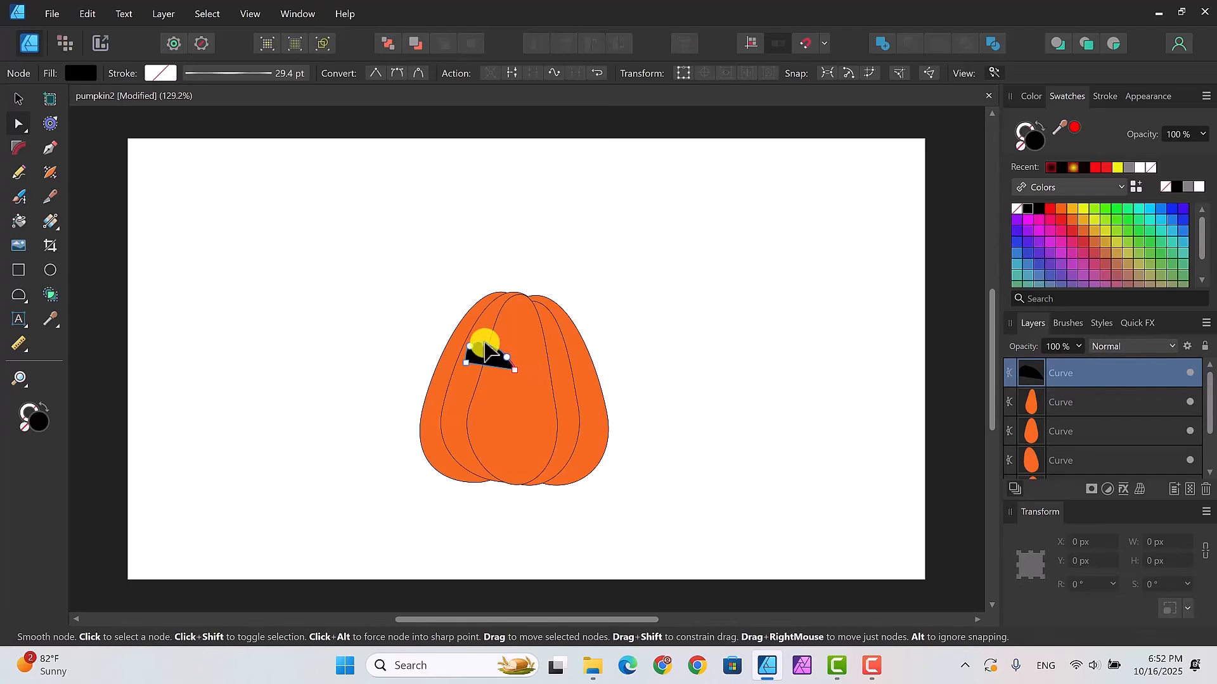
click(485, 351)
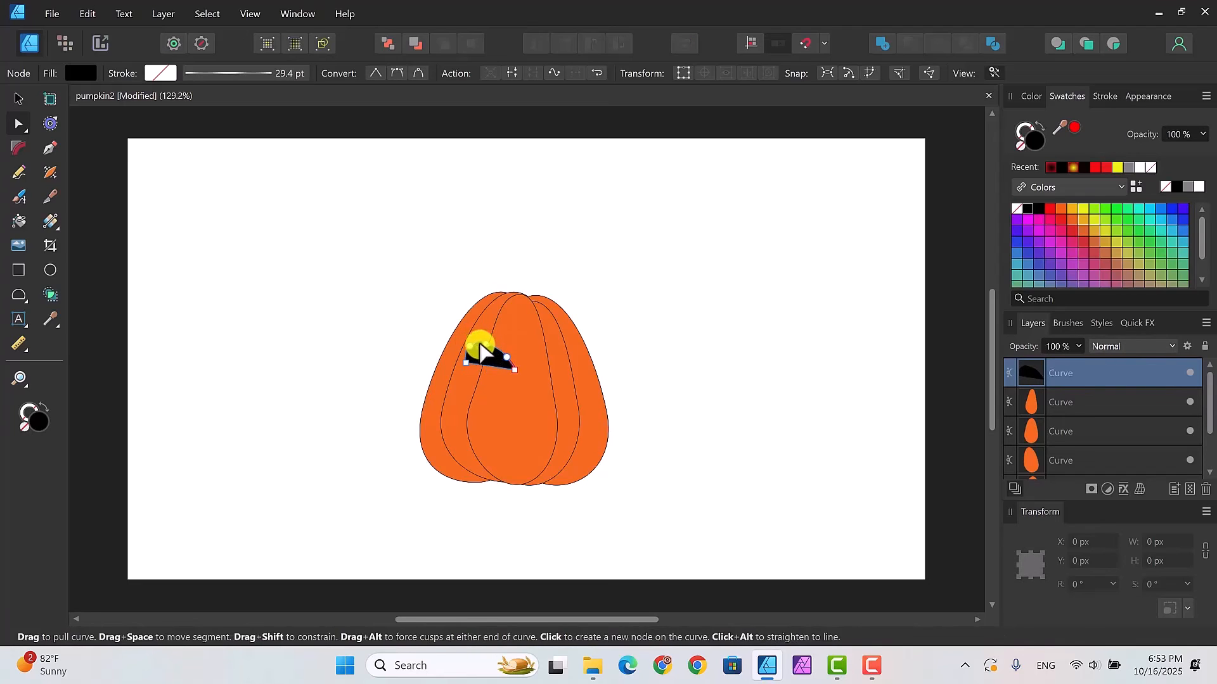
click(485, 351)
click(485, 351)
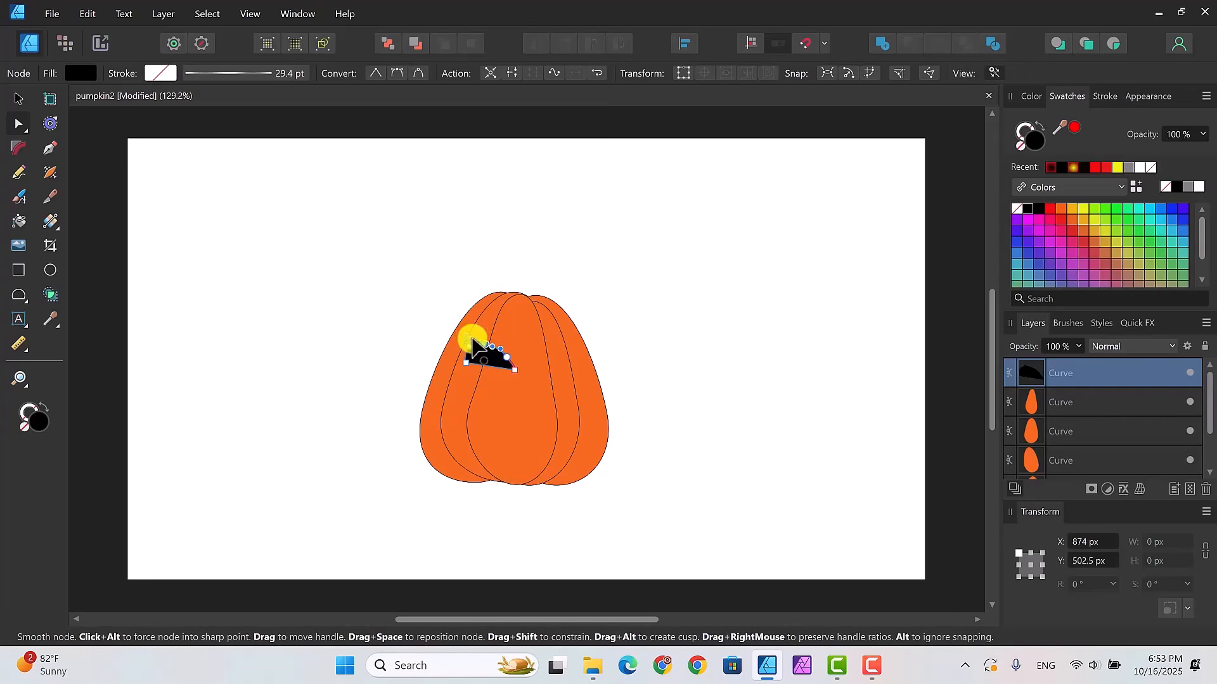
click(685, 329)
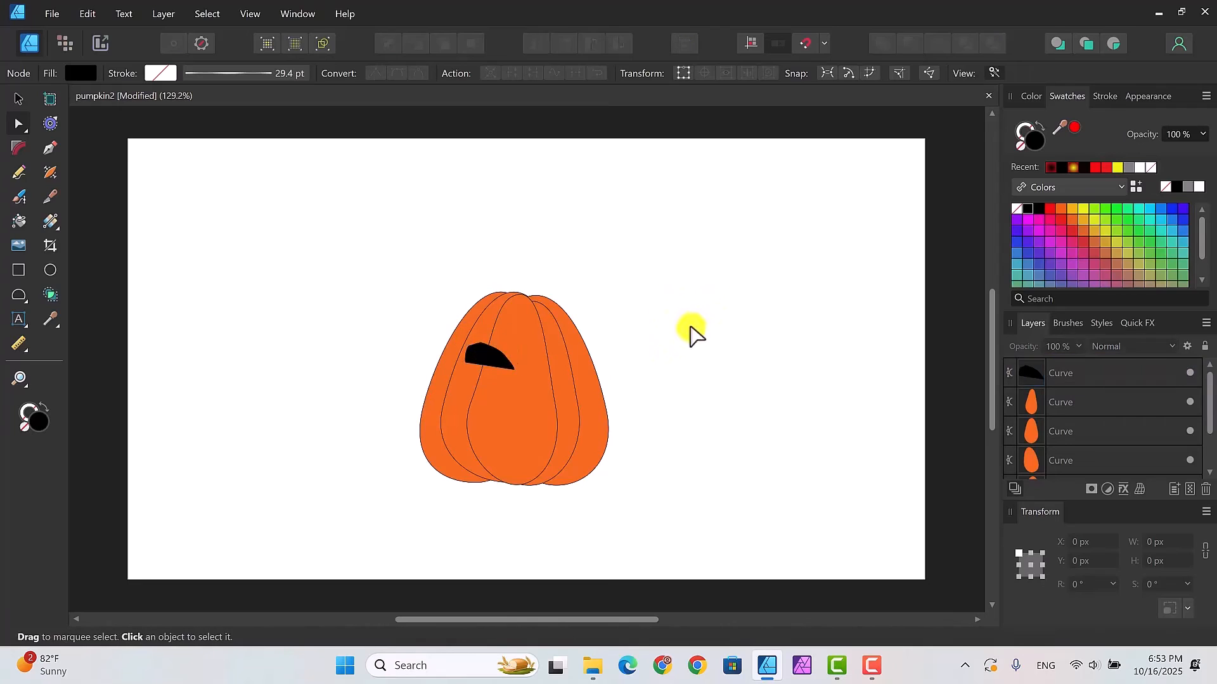
Step: Reshape the black eye's top edge so it runs nearly flat from the upper left before curving down to the right corner
click(484, 357)
click(490, 361)
click(493, 362)
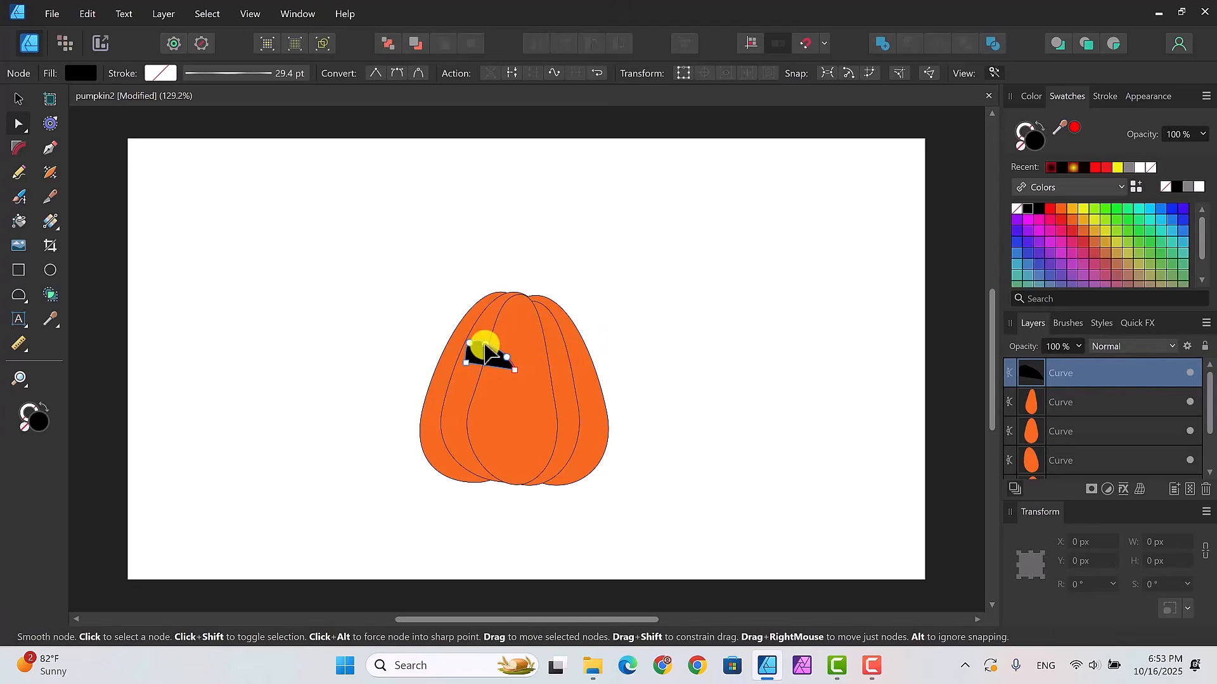
click(484, 345)
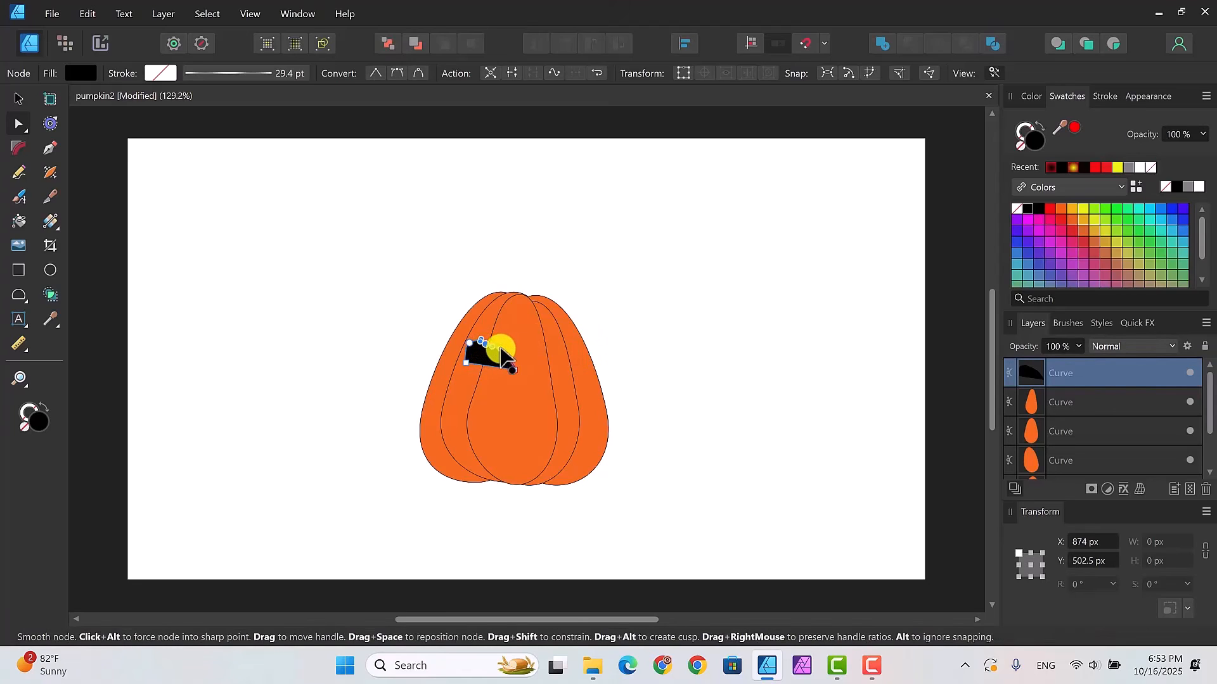
drag(499, 348, 474, 337)
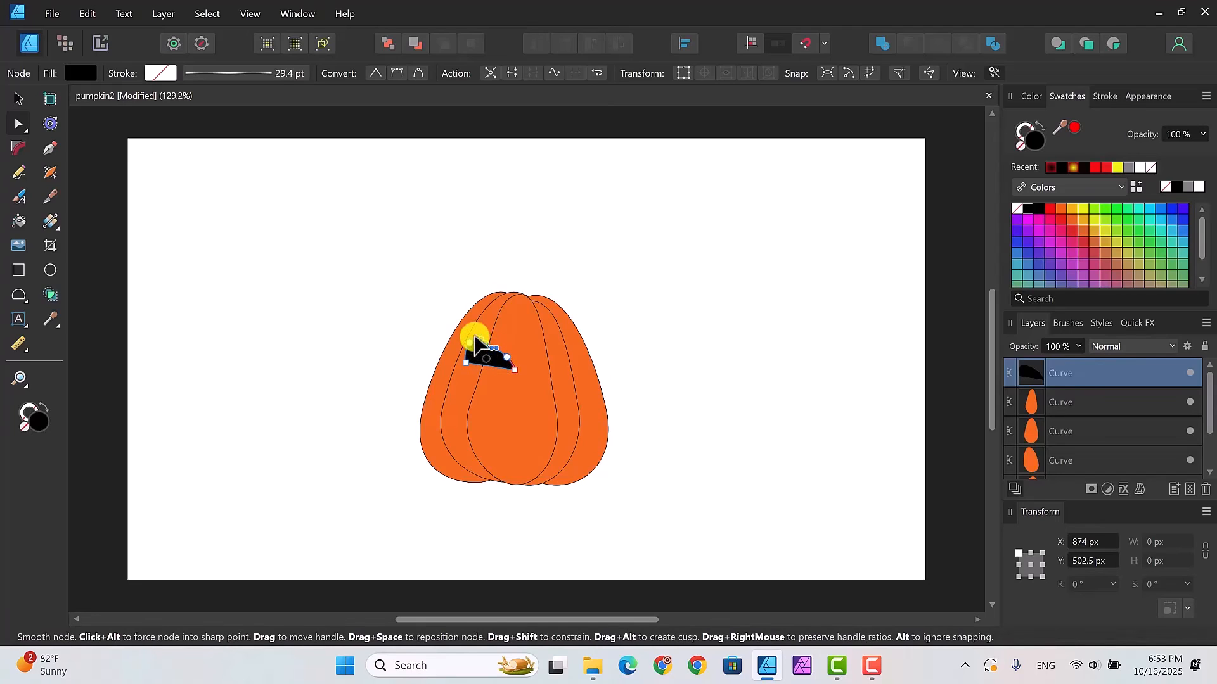
click(695, 317)
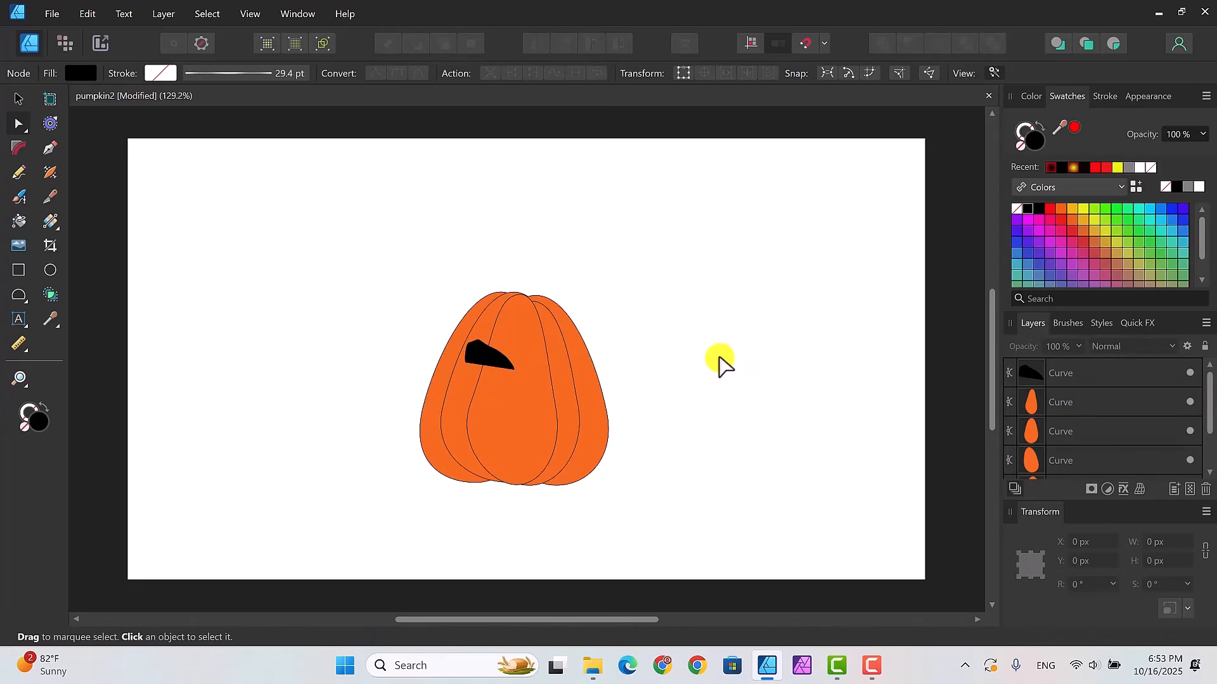
click(498, 355)
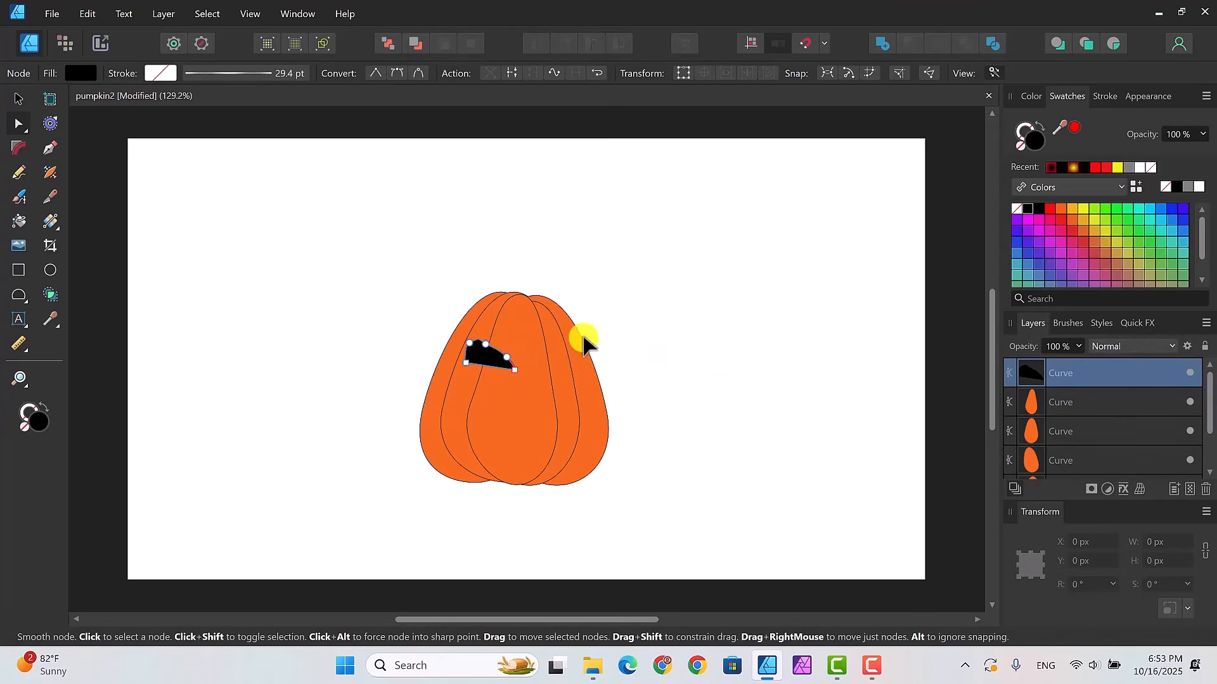
click(657, 337)
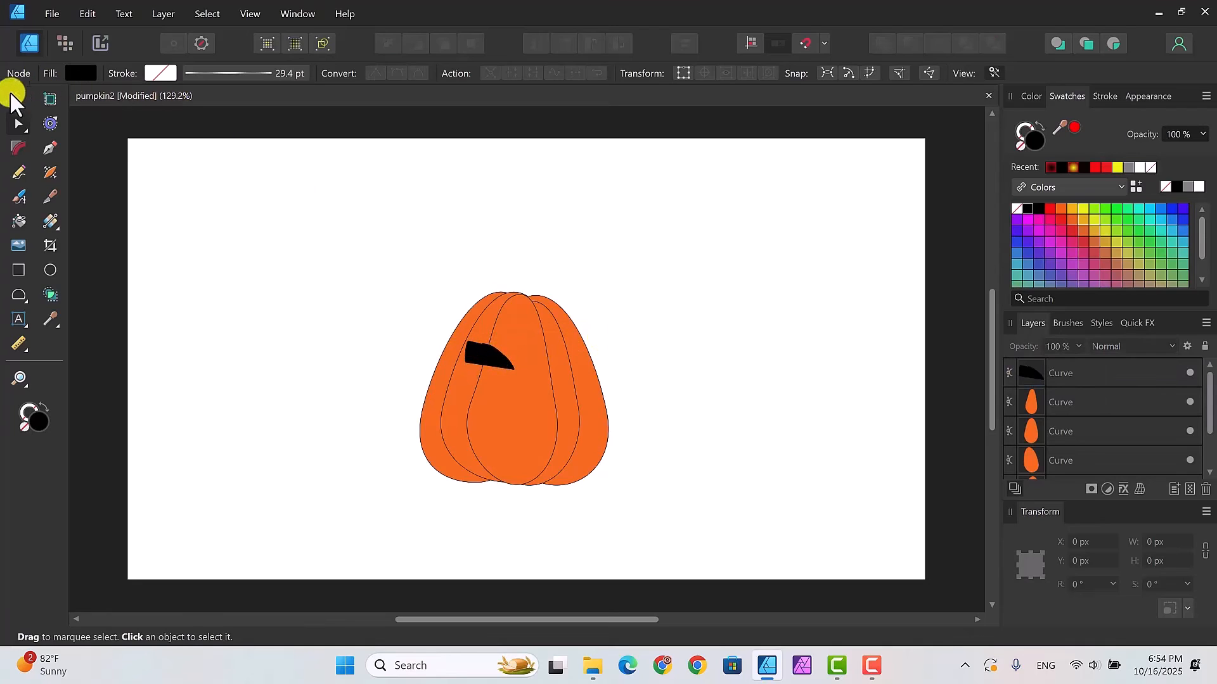
Step: Duplicate the black eye, flip the copy horizontally and place it on the pumpkin's right side
click(18, 100)
click(492, 365)
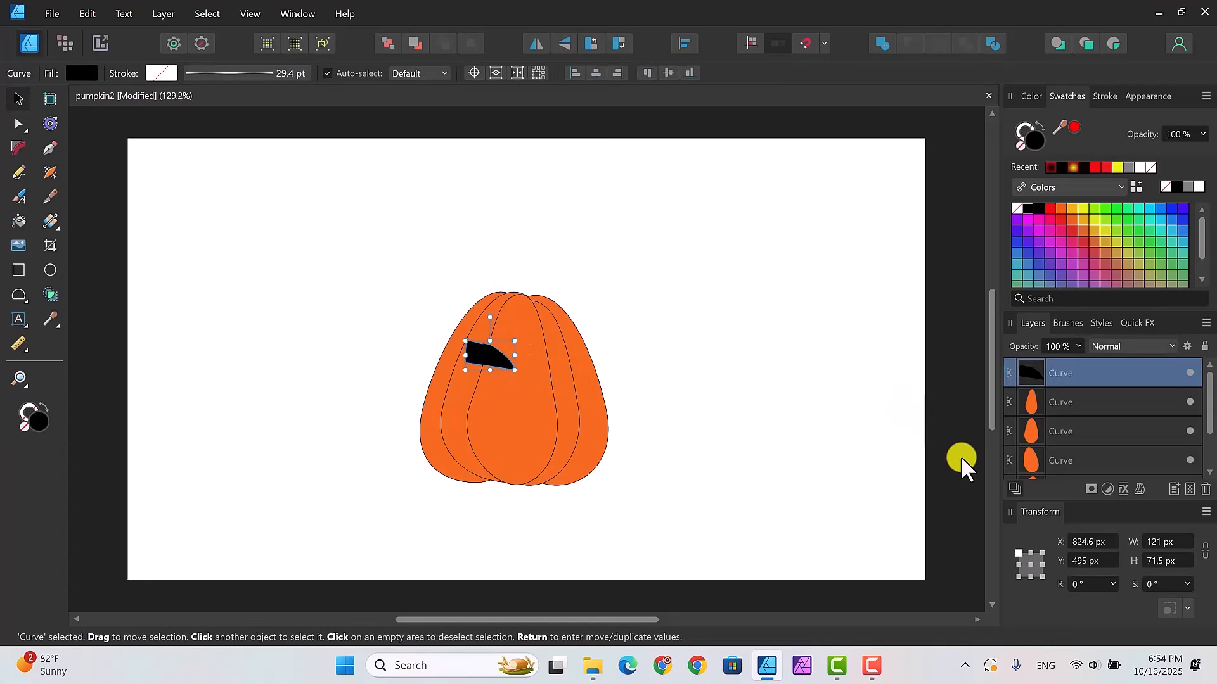
key(ctrl+j)
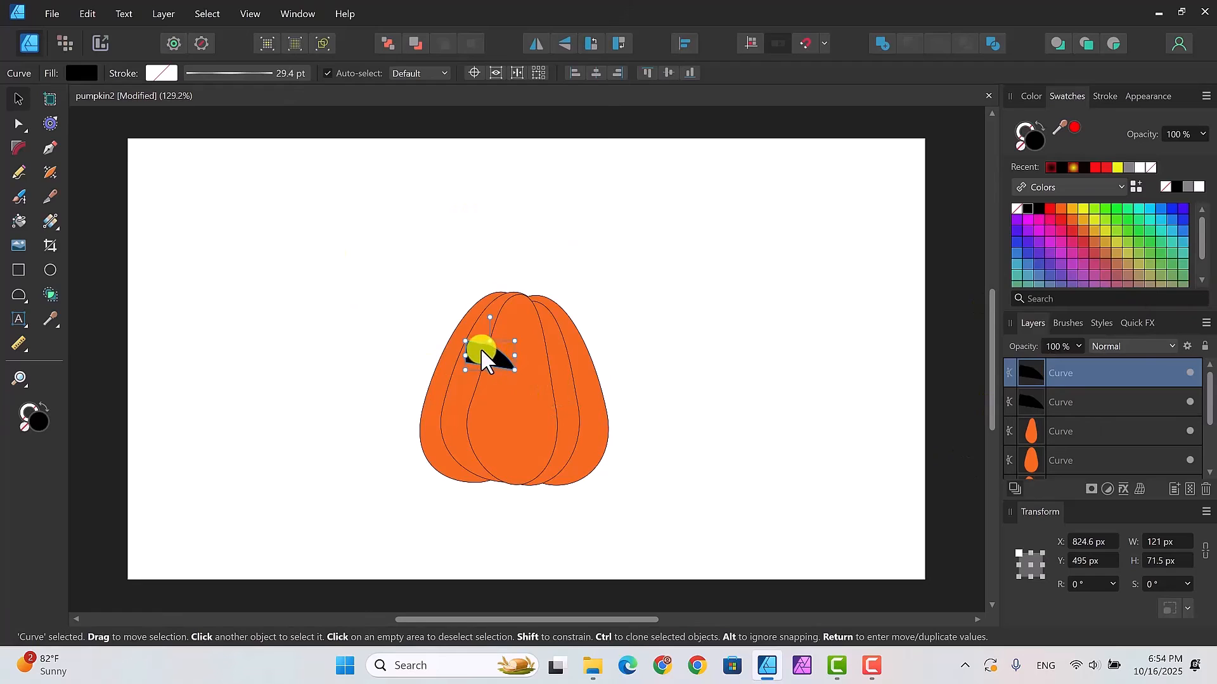
drag(480, 348, 540, 366)
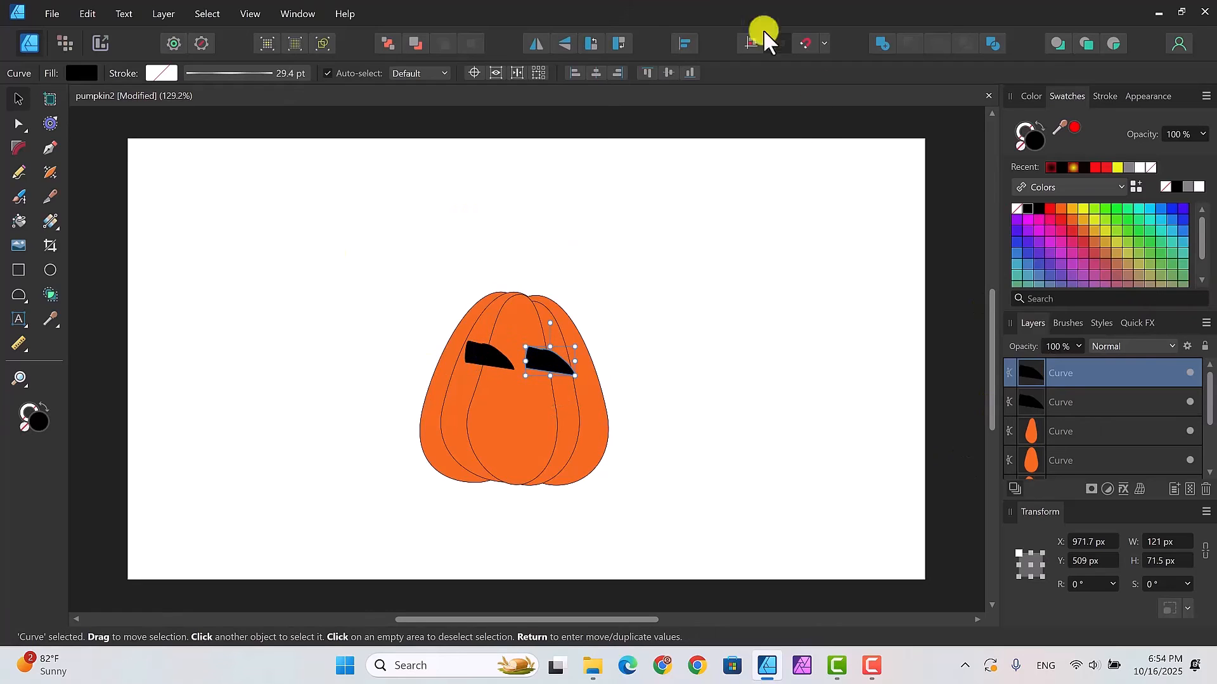
click(537, 43)
drag(558, 352, 548, 344)
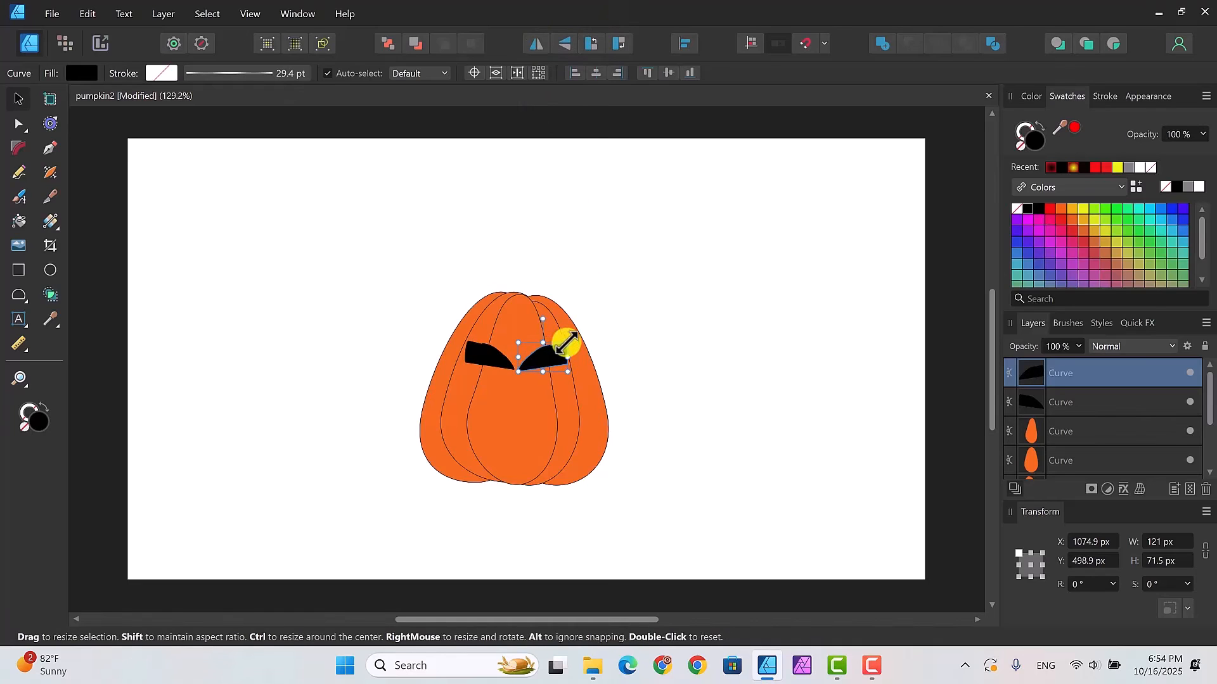
Step: Scale the right eye down to about 96 × 61 px and the left eye to about 104 × 59 px
drag(568, 341, 547, 355)
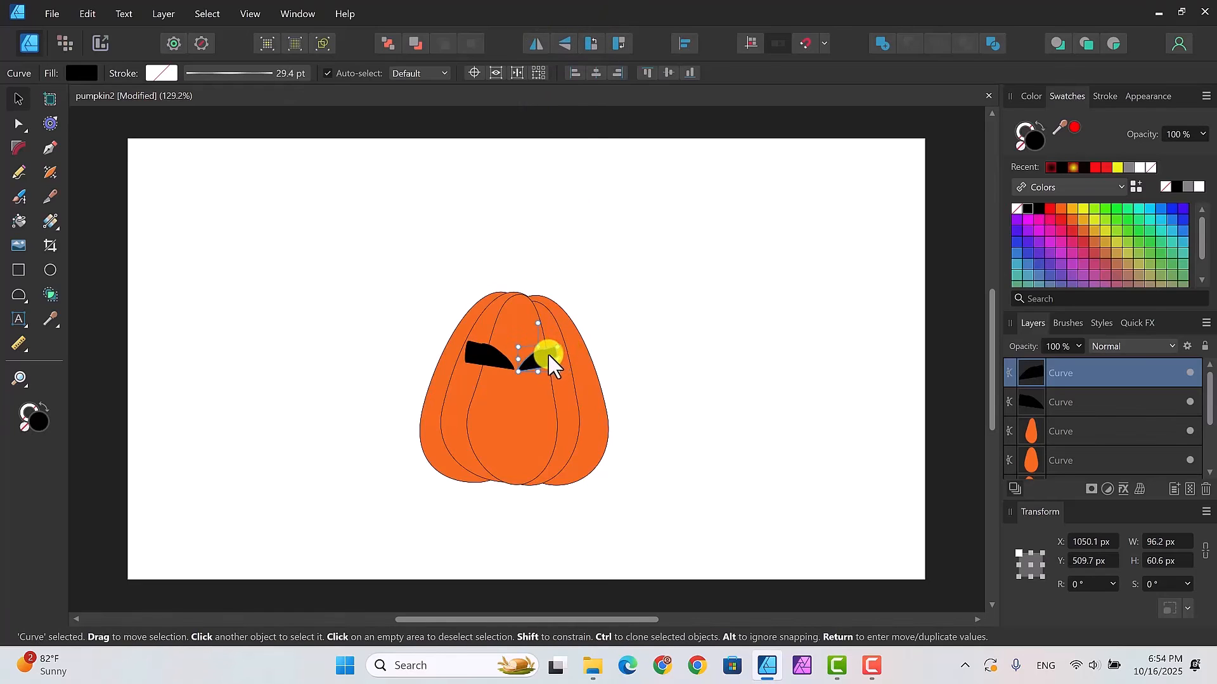
click(488, 355)
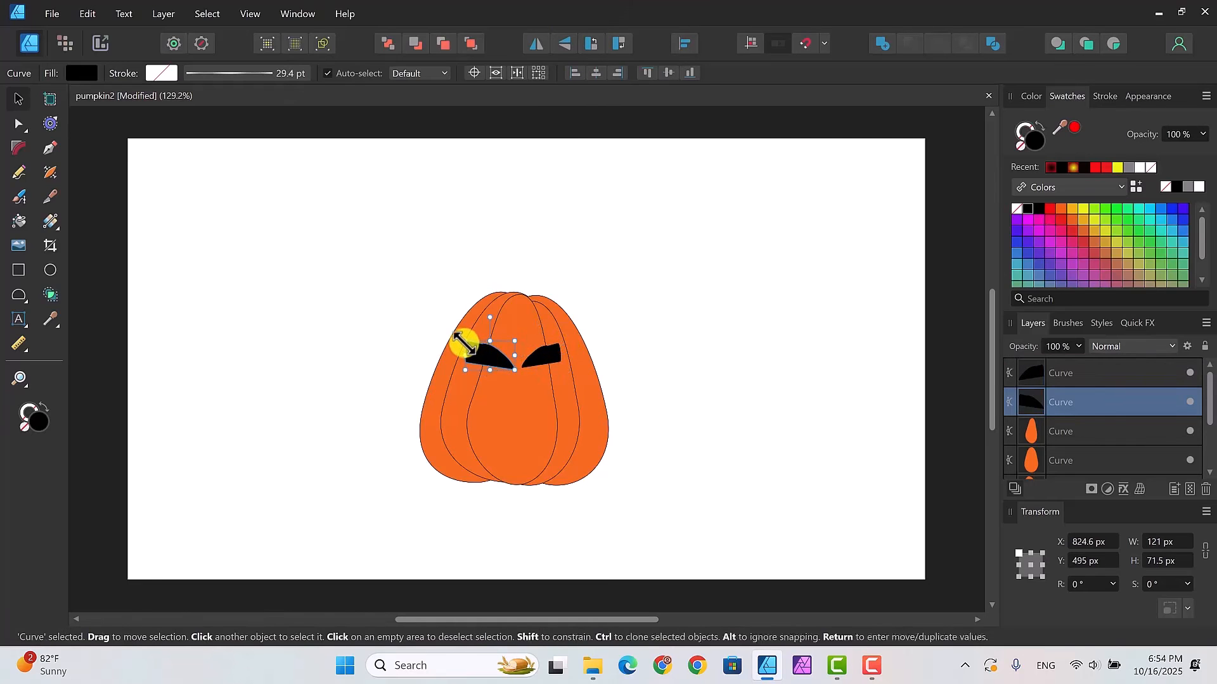
drag(465, 344, 473, 347)
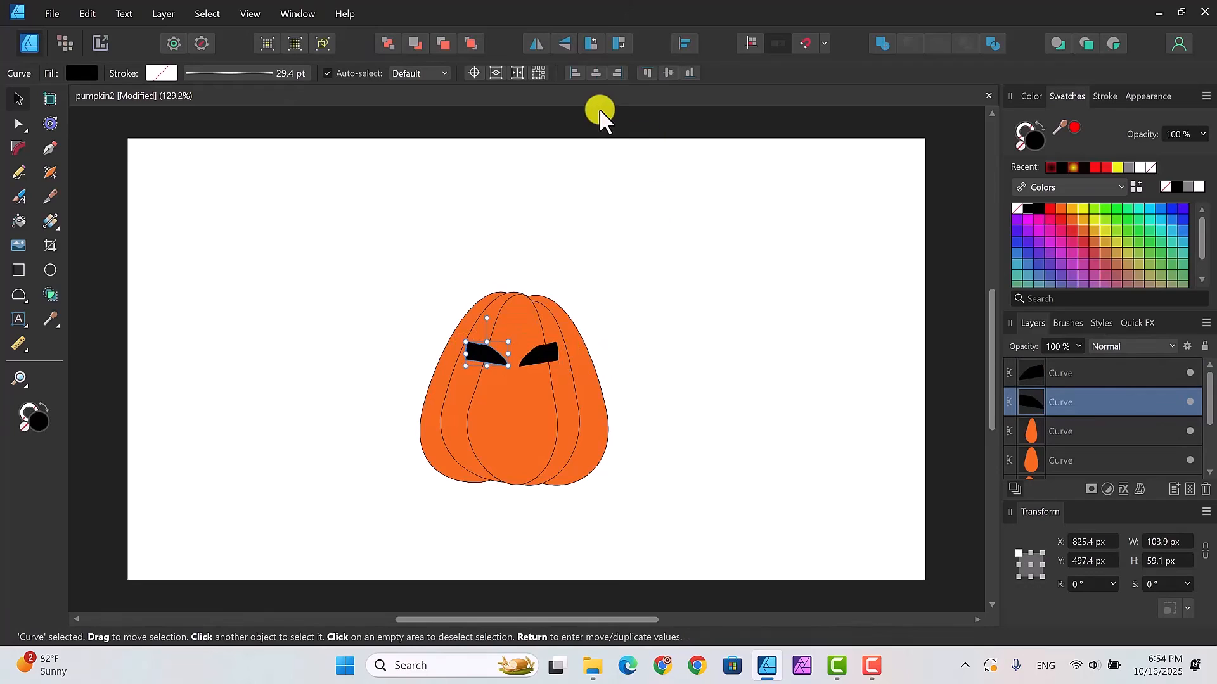
Step: Flip both eyes vertically and horizontally so their pointed ends face outward and their curved edges face down
click(565, 43)
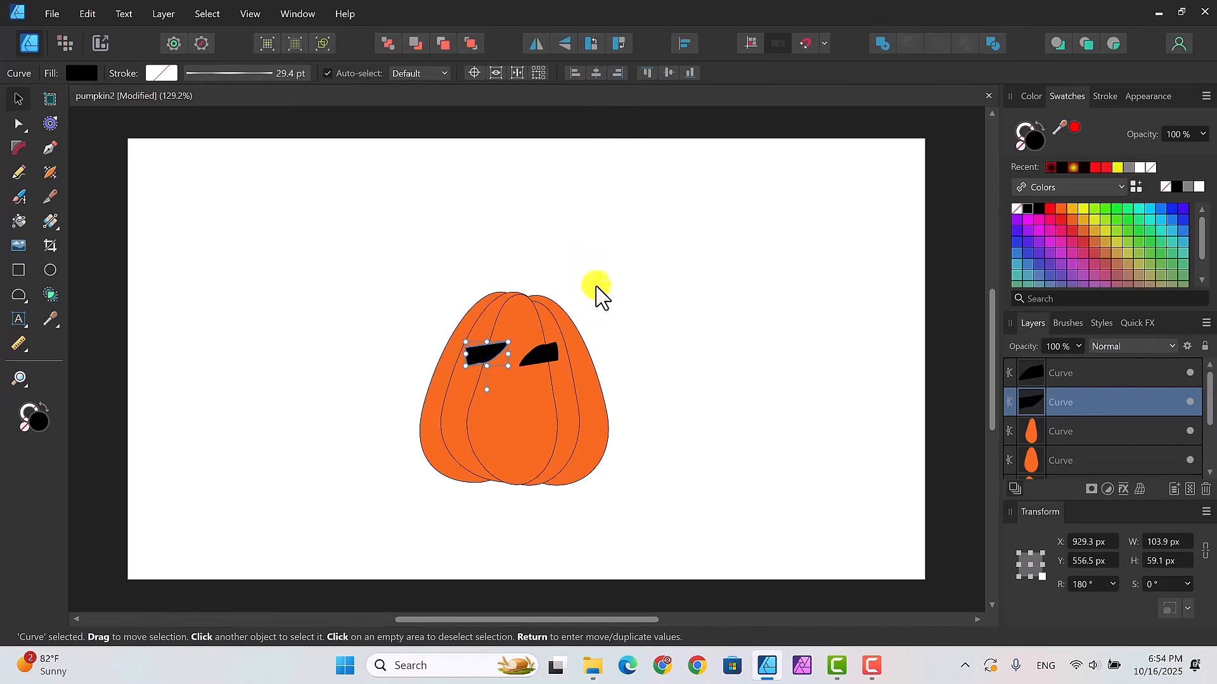
click(534, 42)
click(540, 351)
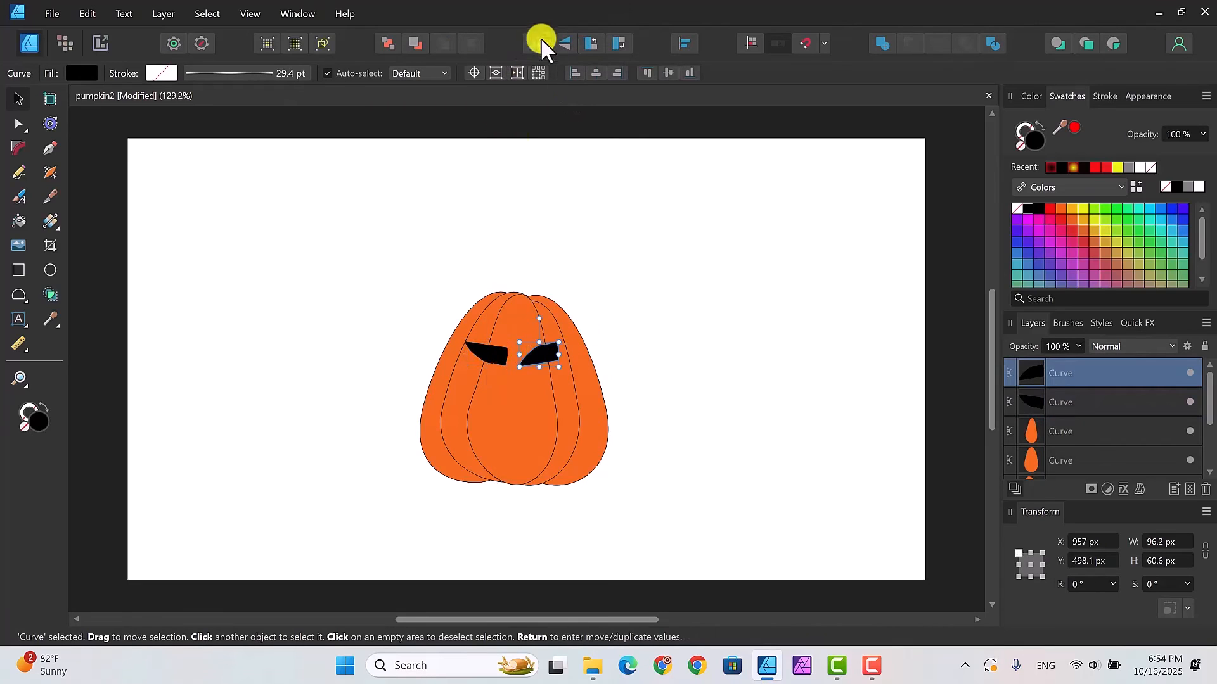
click(560, 43)
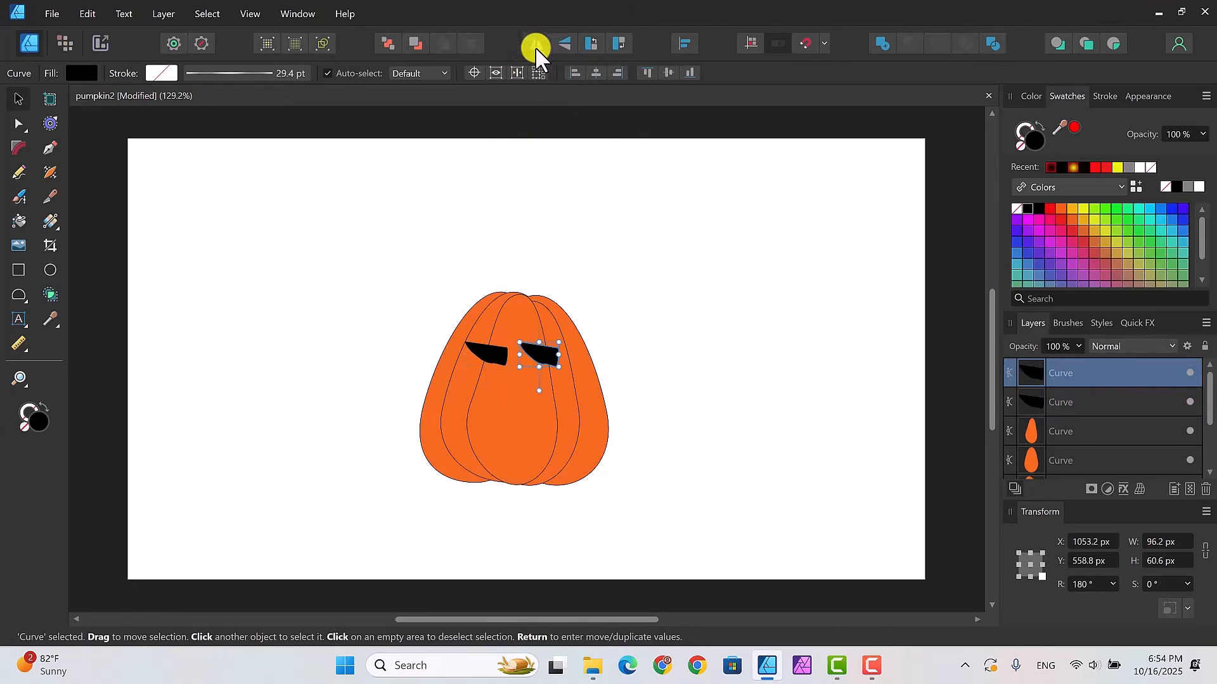
click(535, 46)
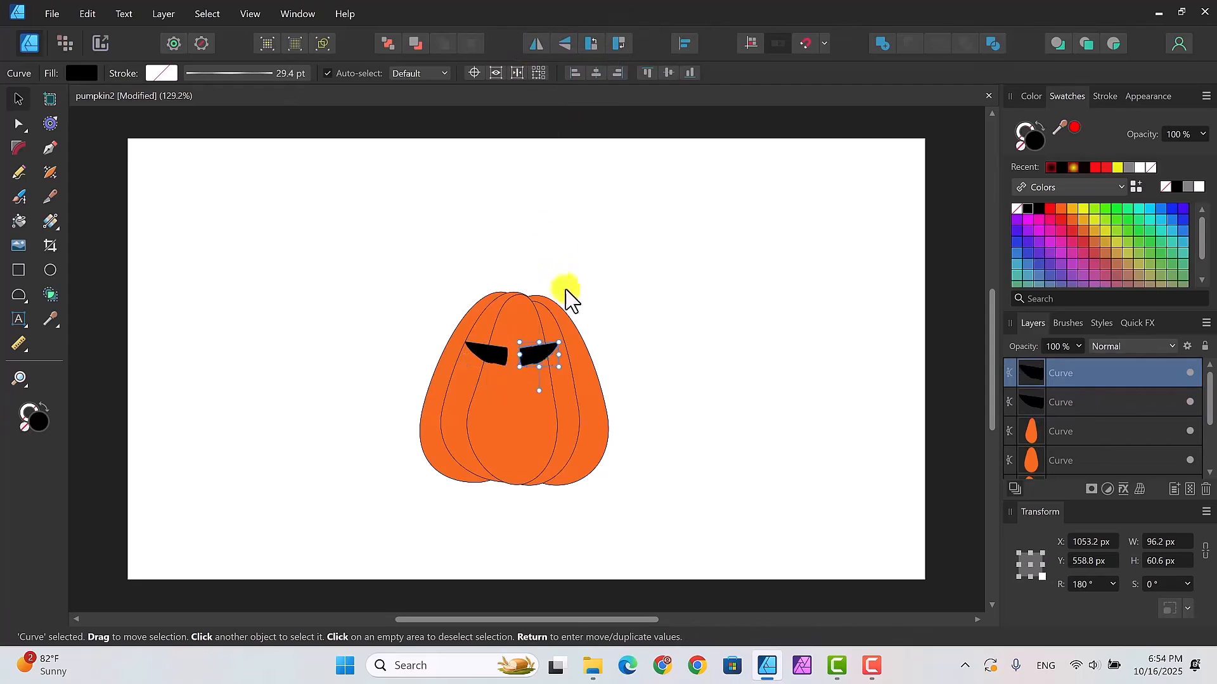
Step: Move both eyes slightly lower on the pumpkin and space them evenly about its centre
mouse_move(546, 358)
mouse_down()
mouse_move(492, 359)
mouse_move(539, 365)
mouse_up()
click(496, 355)
click(538, 359)
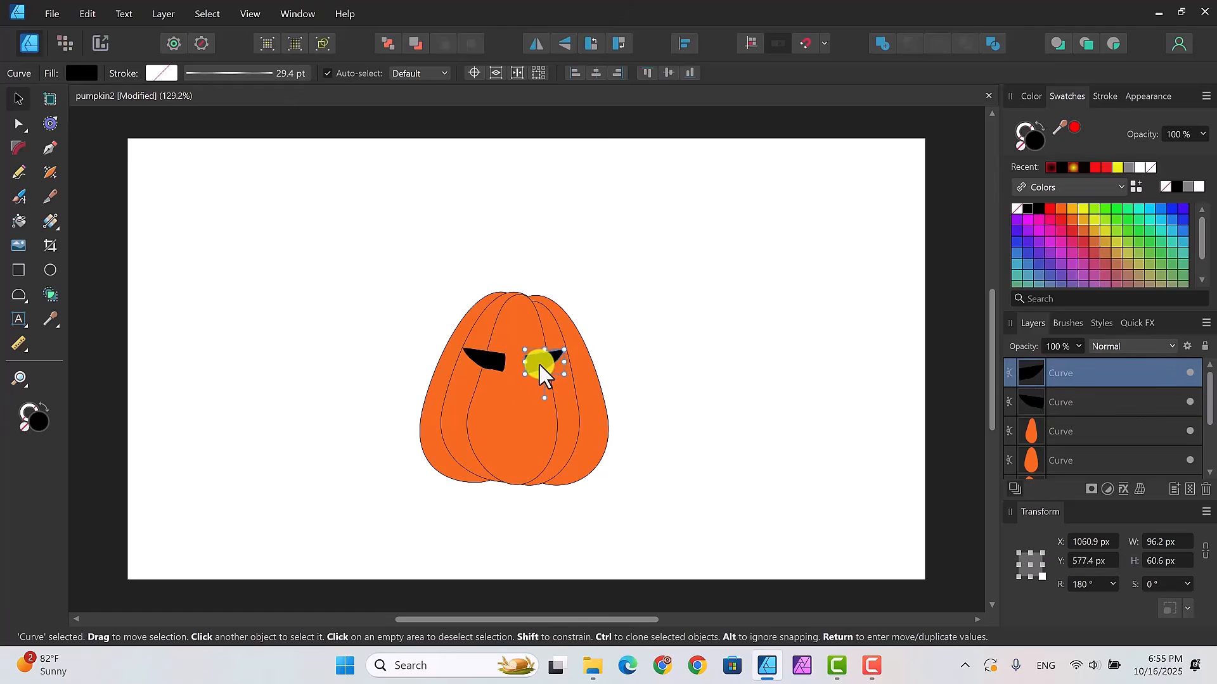
Step: Draw a black tear shape about 24 × 57 px below the left eye as a nostril and flip it vertically
click(25, 302)
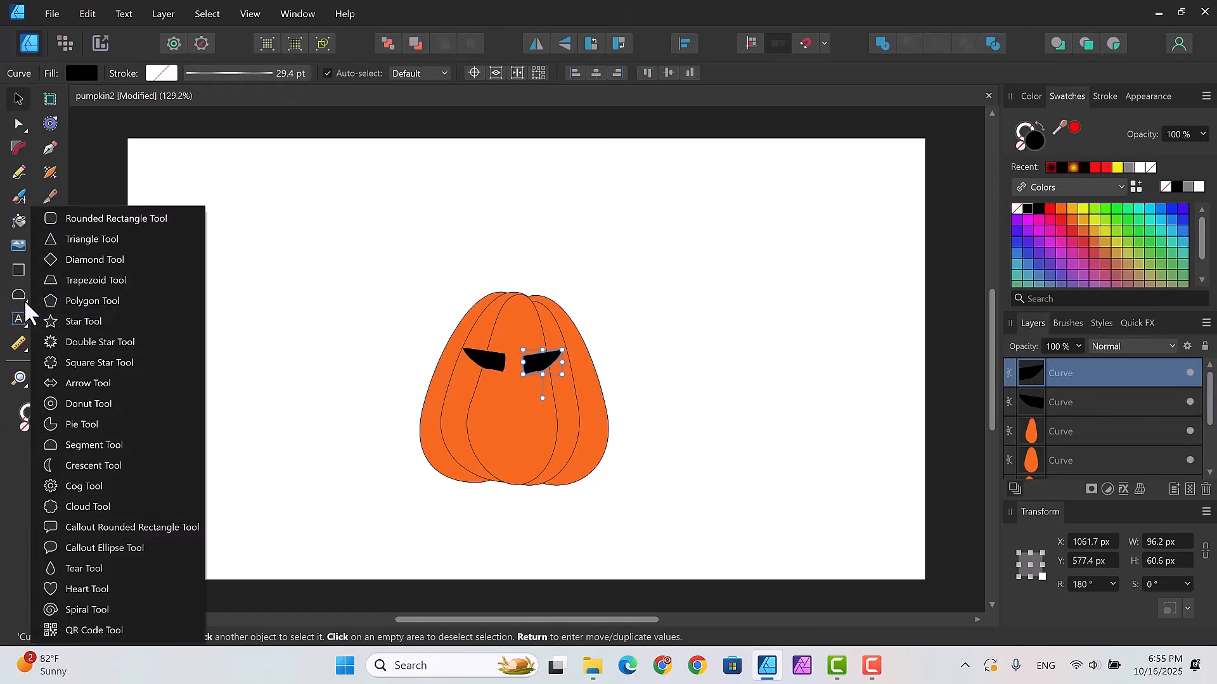
click(97, 568)
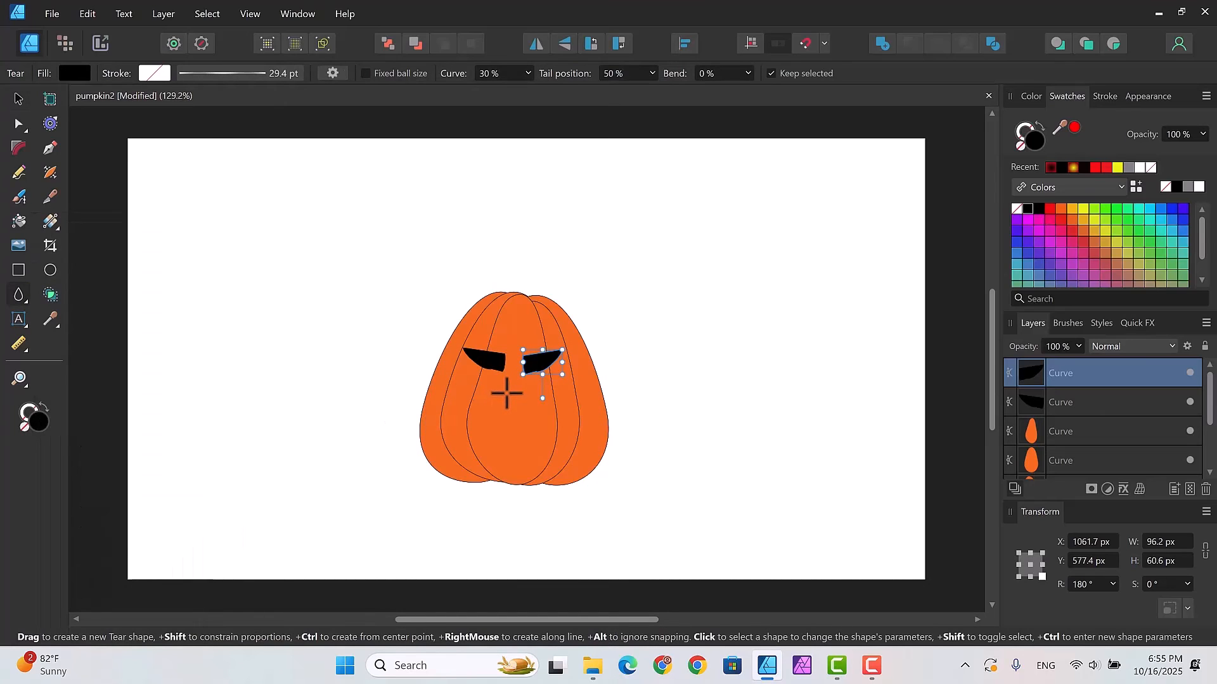
drag(504, 390, 502, 412)
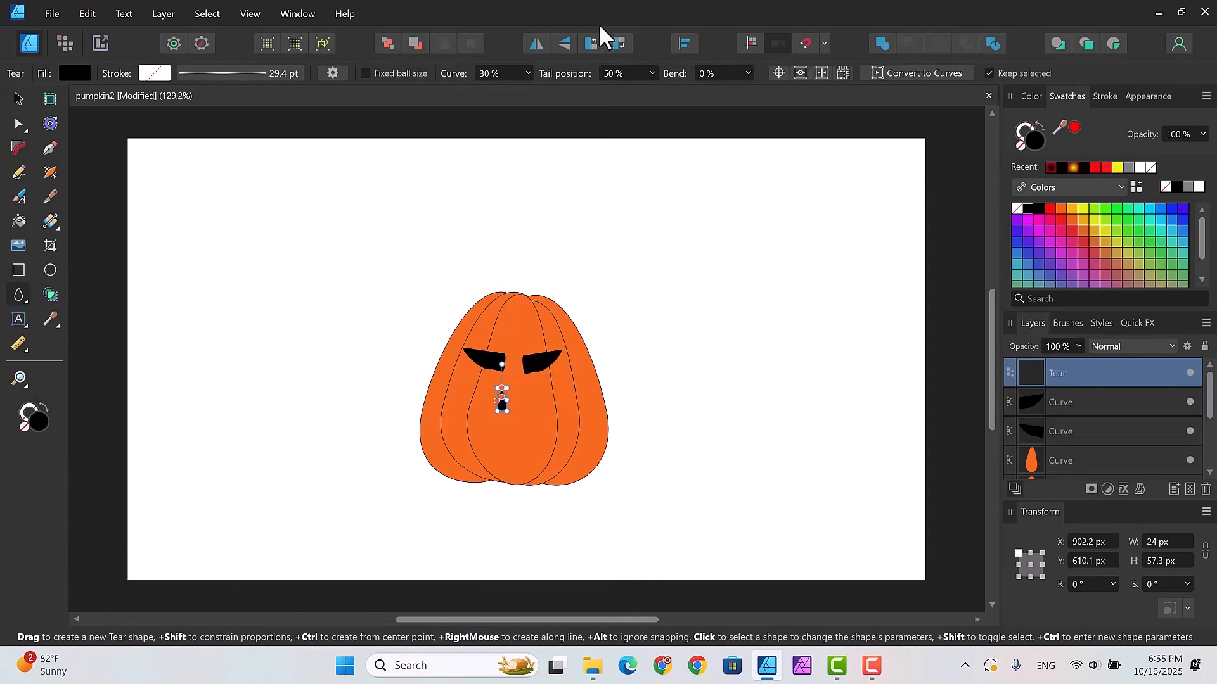
click(562, 43)
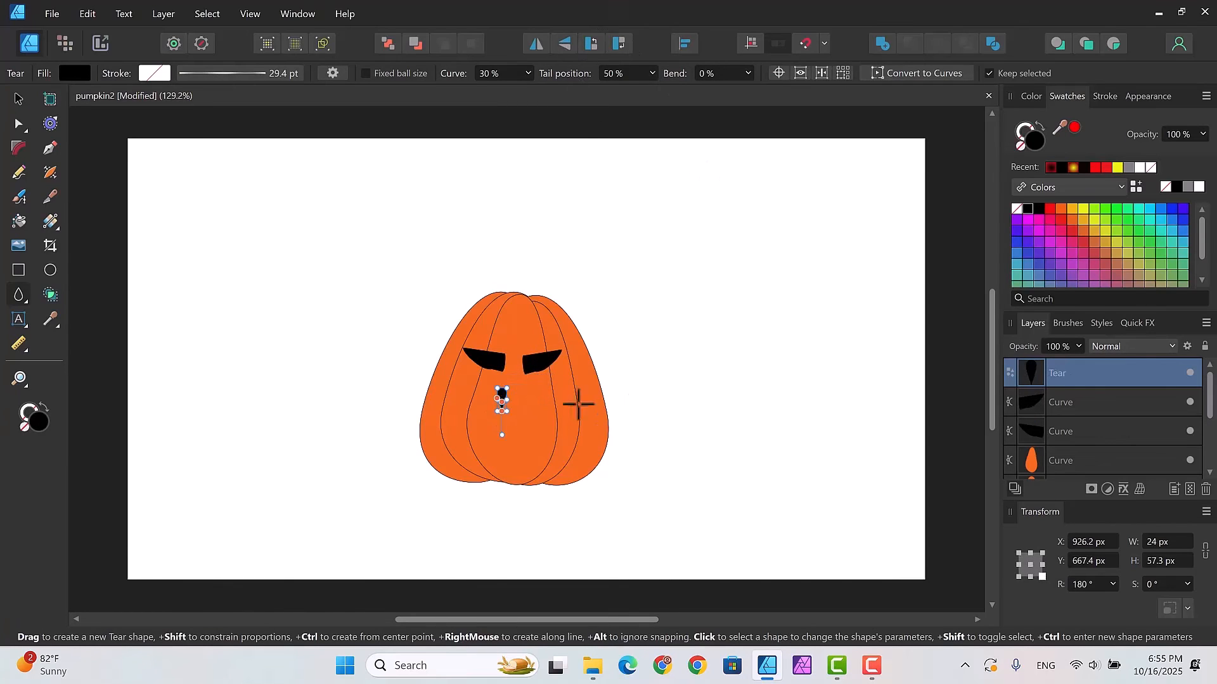
Step: Duplicate the nostril, place the mirrored copy to its right and tilt both so their tips point inward
key(v)
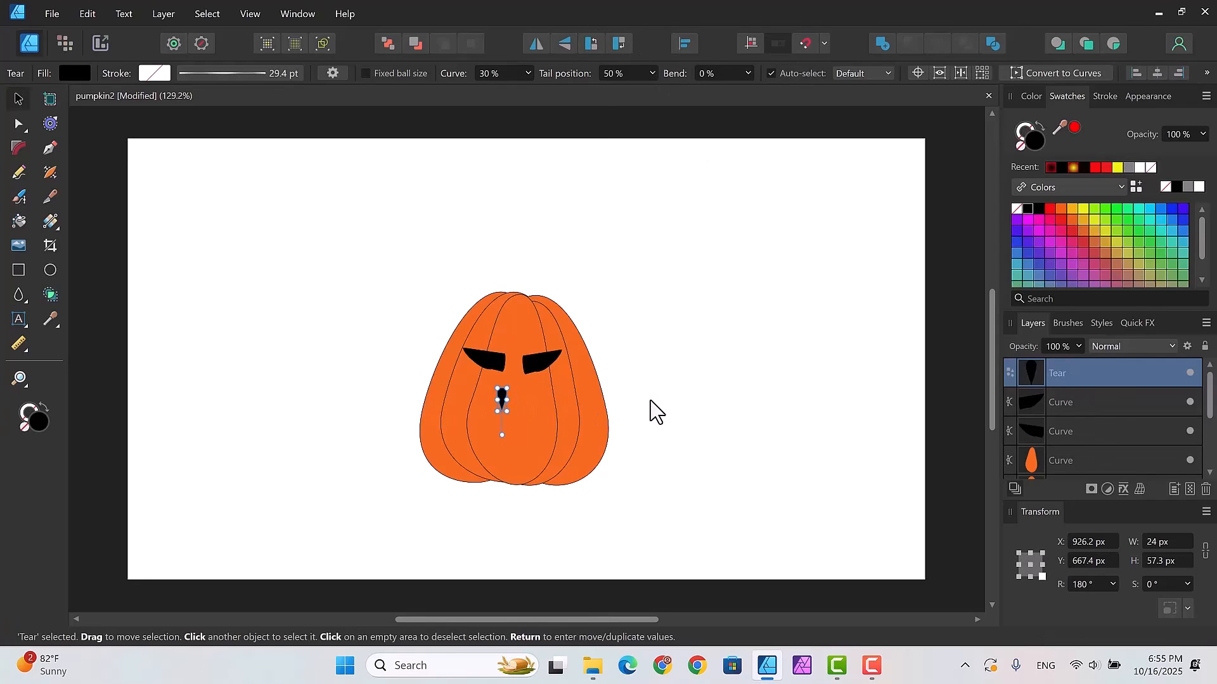
key(ctrl+j)
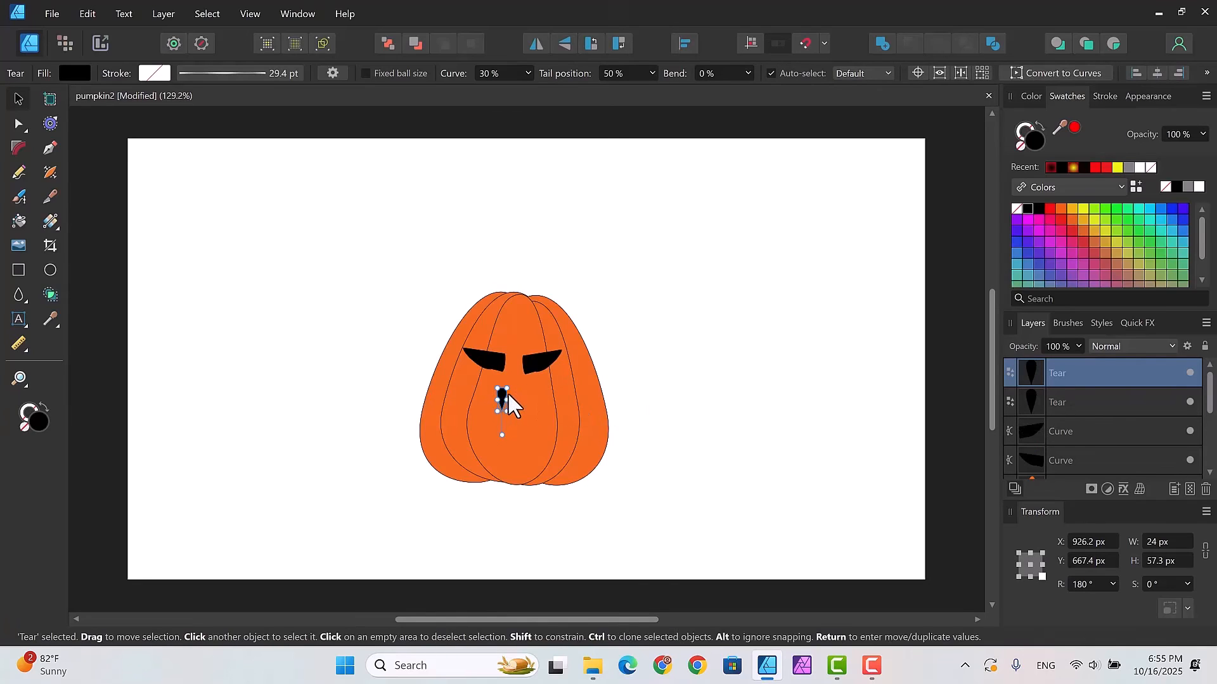
drag(497, 399, 695, 388)
click(695, 388)
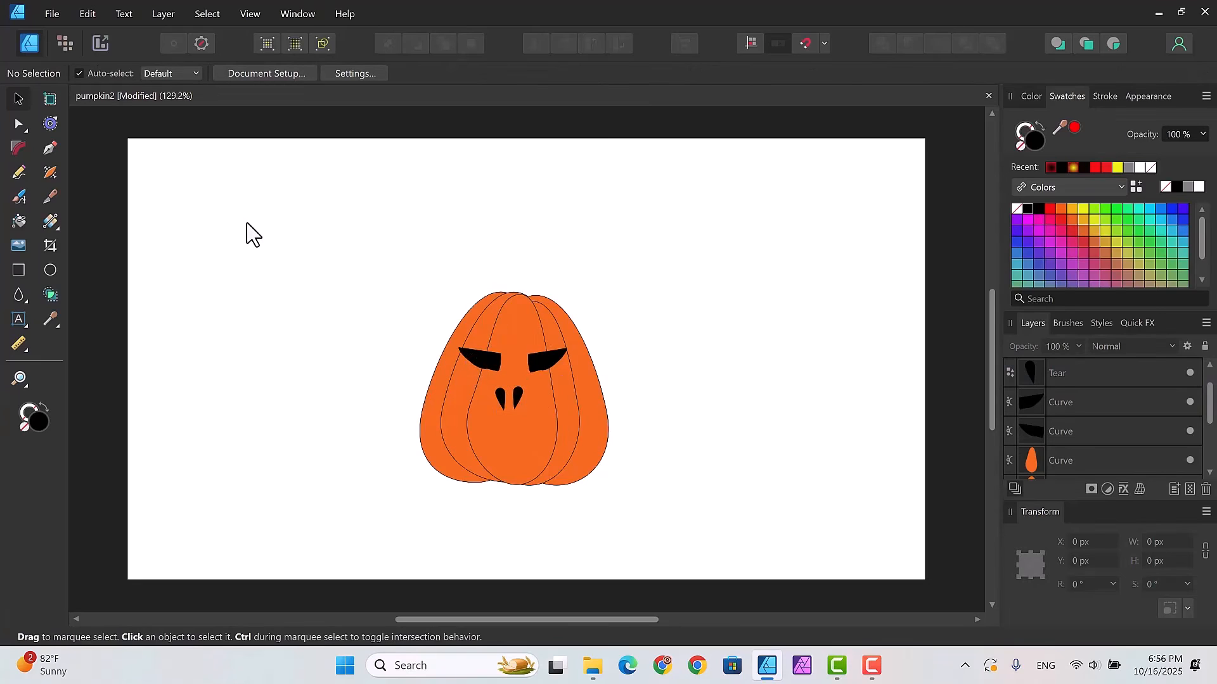
Step: Draw a green segment shape about 53 × 38 px below the left eye and flip it vertically
click(28, 298)
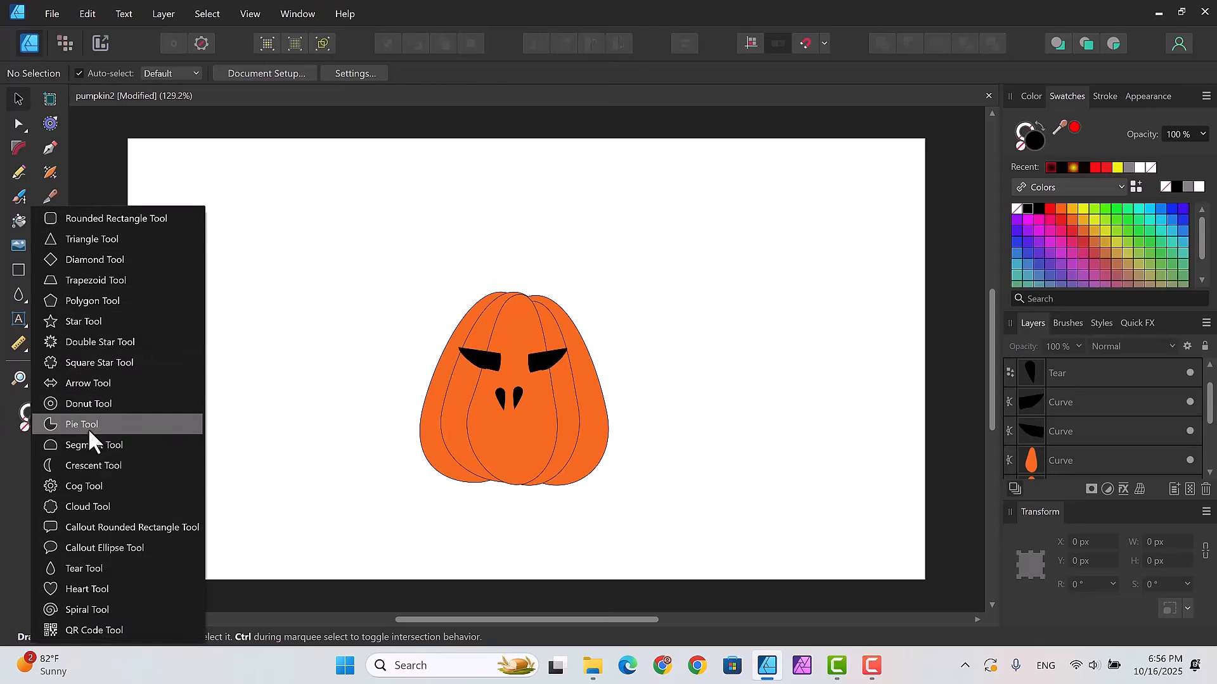
click(101, 445)
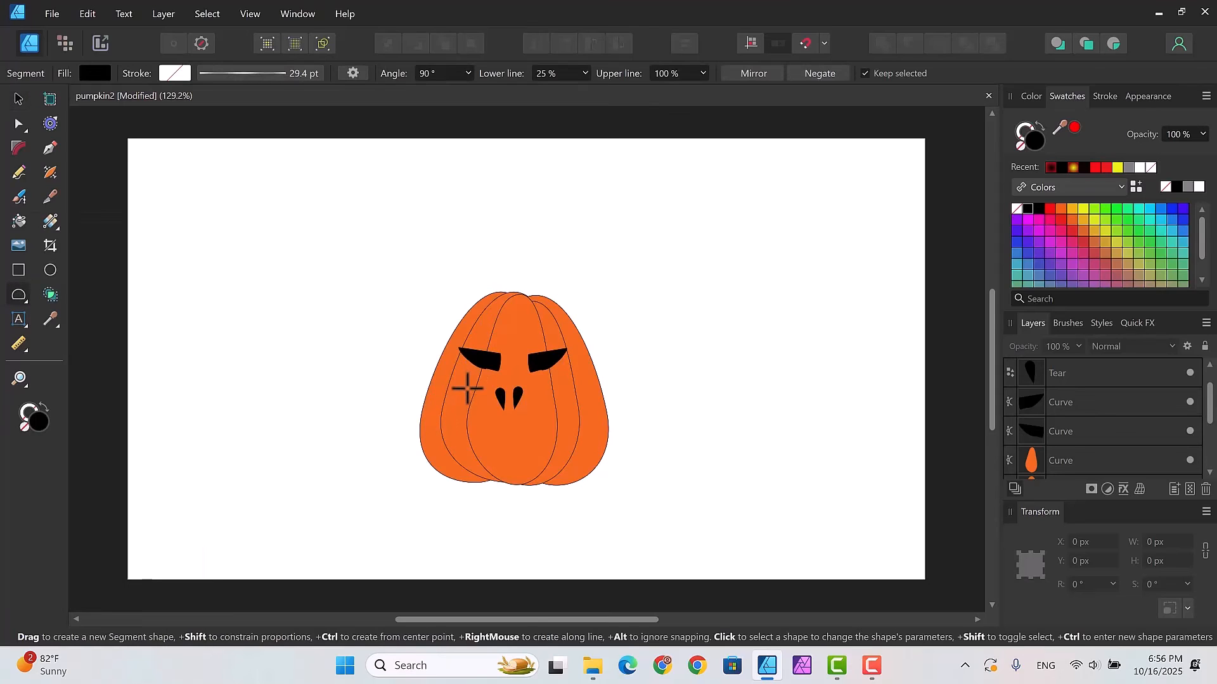
drag(467, 386, 487, 397)
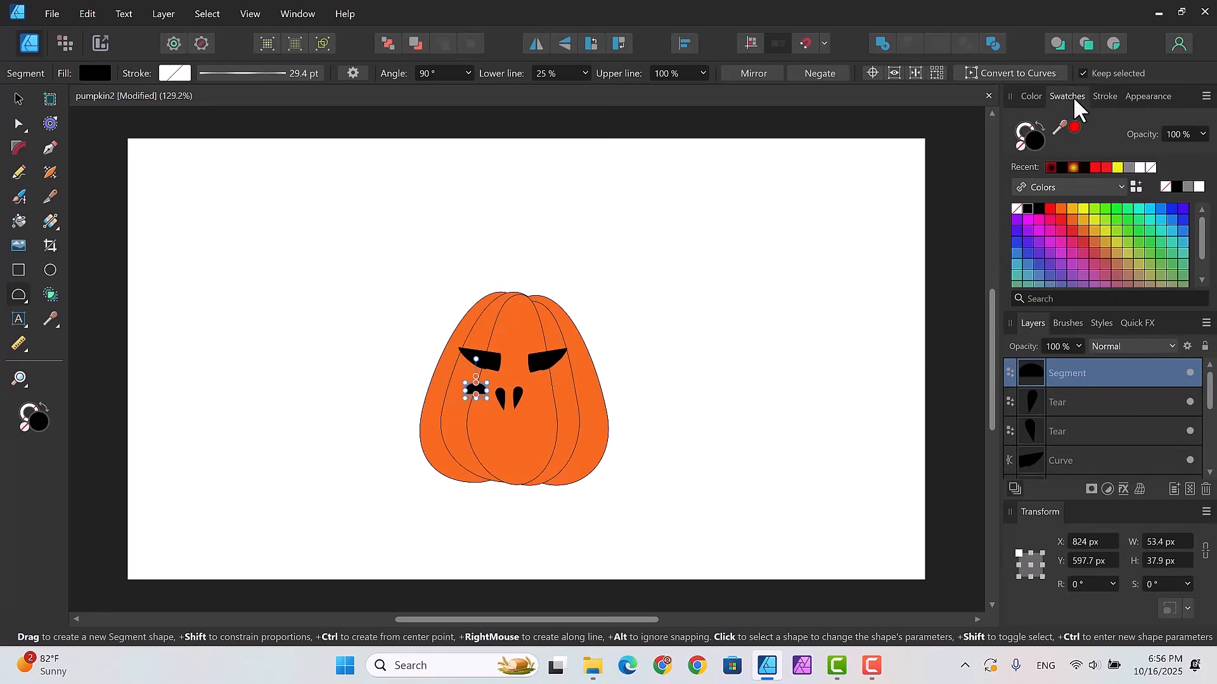
click(1104, 209)
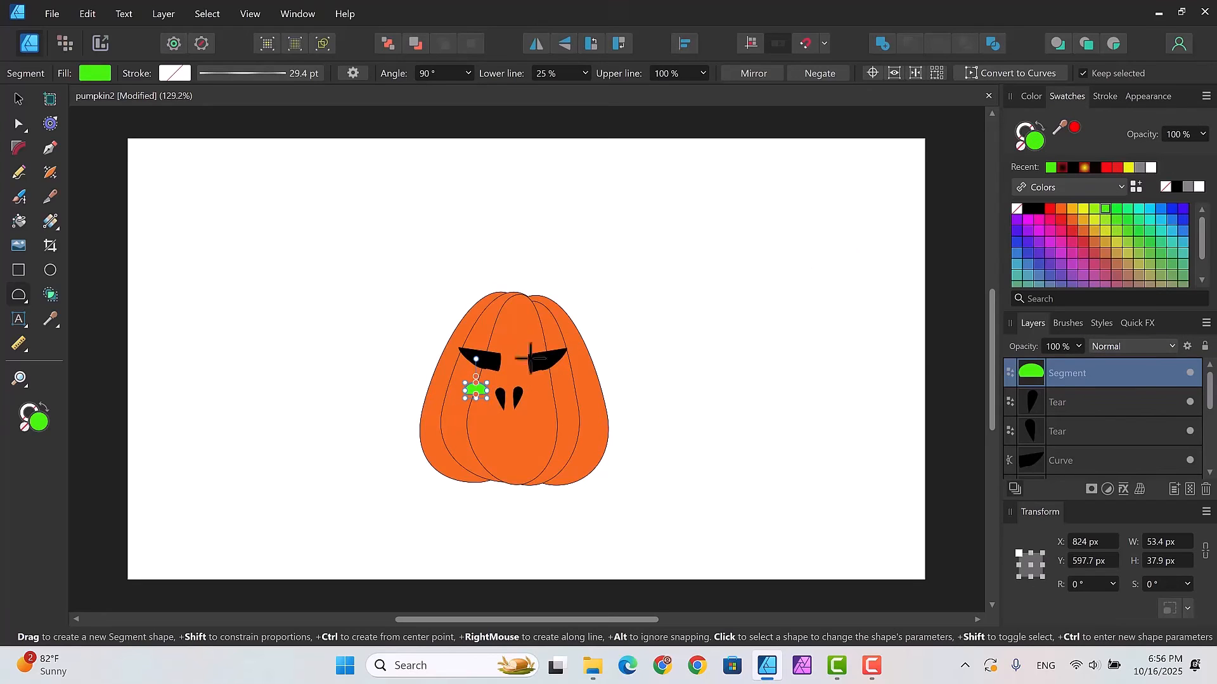
click(563, 43)
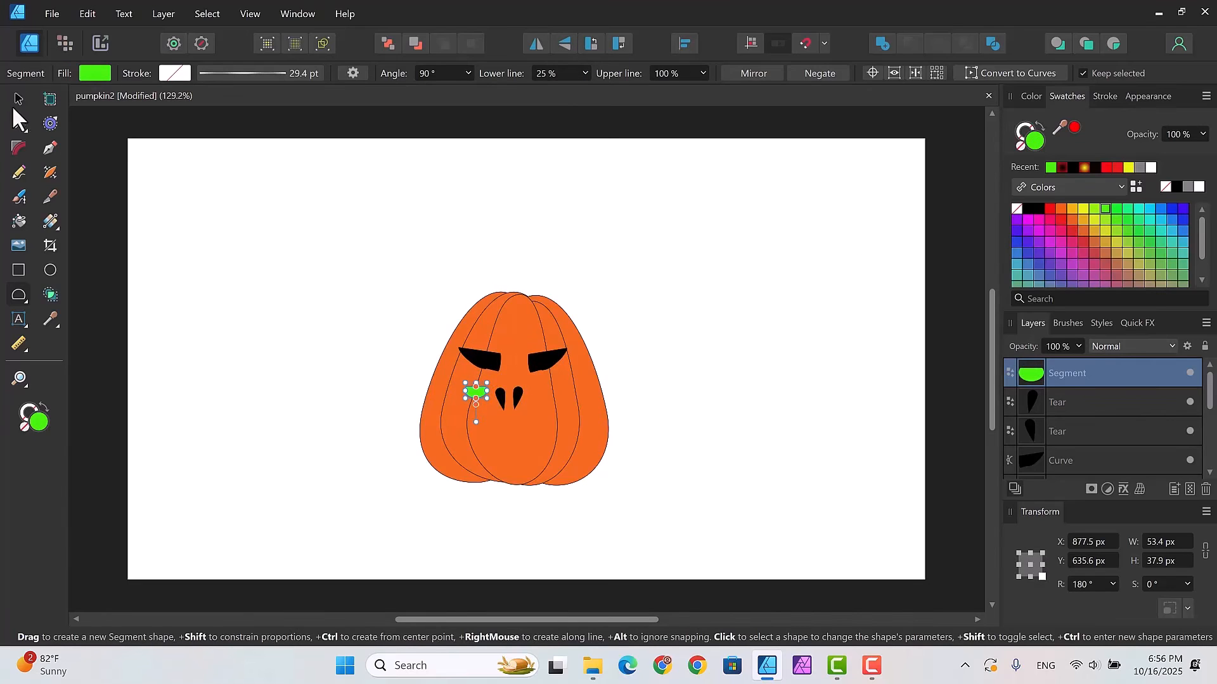
Step: Fit the green segment into the left eye, tilted to match it, and place a mirrored duplicate in the right eye
key(v)
drag(477, 394, 481, 358)
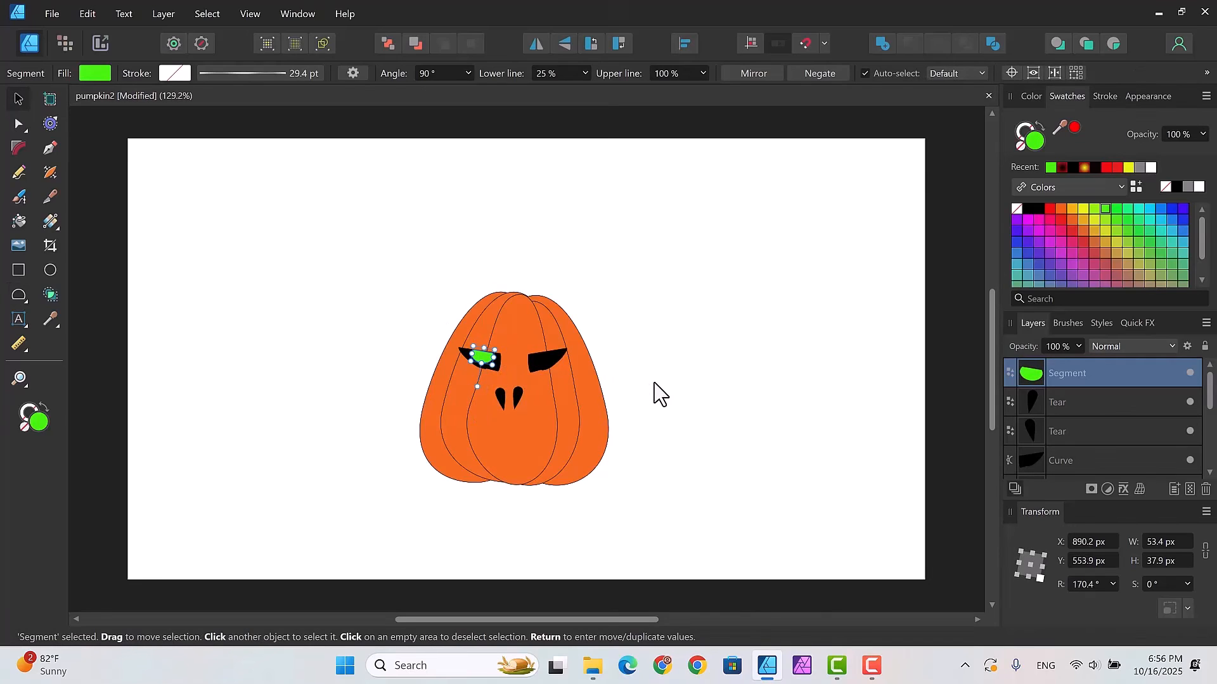
key(ctrl+j)
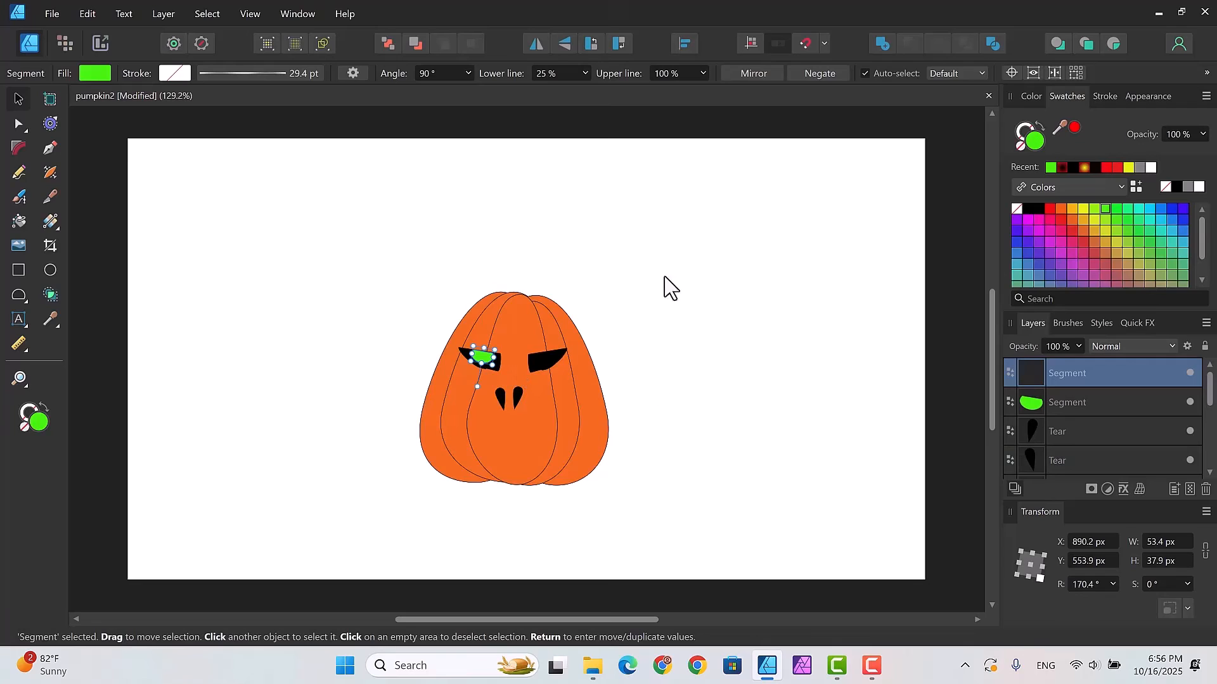
drag(484, 353, 549, 355)
key(ctrl+d)
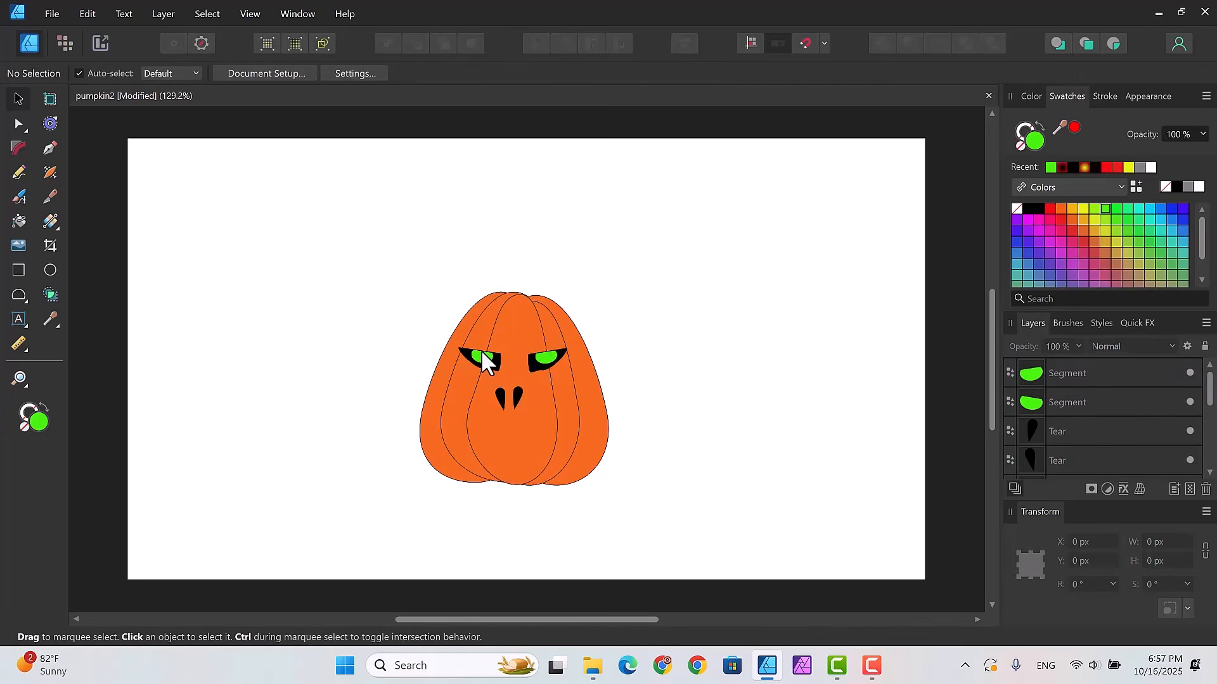
Step: Widen the green segments in both eyes to about 59 px each, extending them toward the pumpkin's centre
click(481, 359)
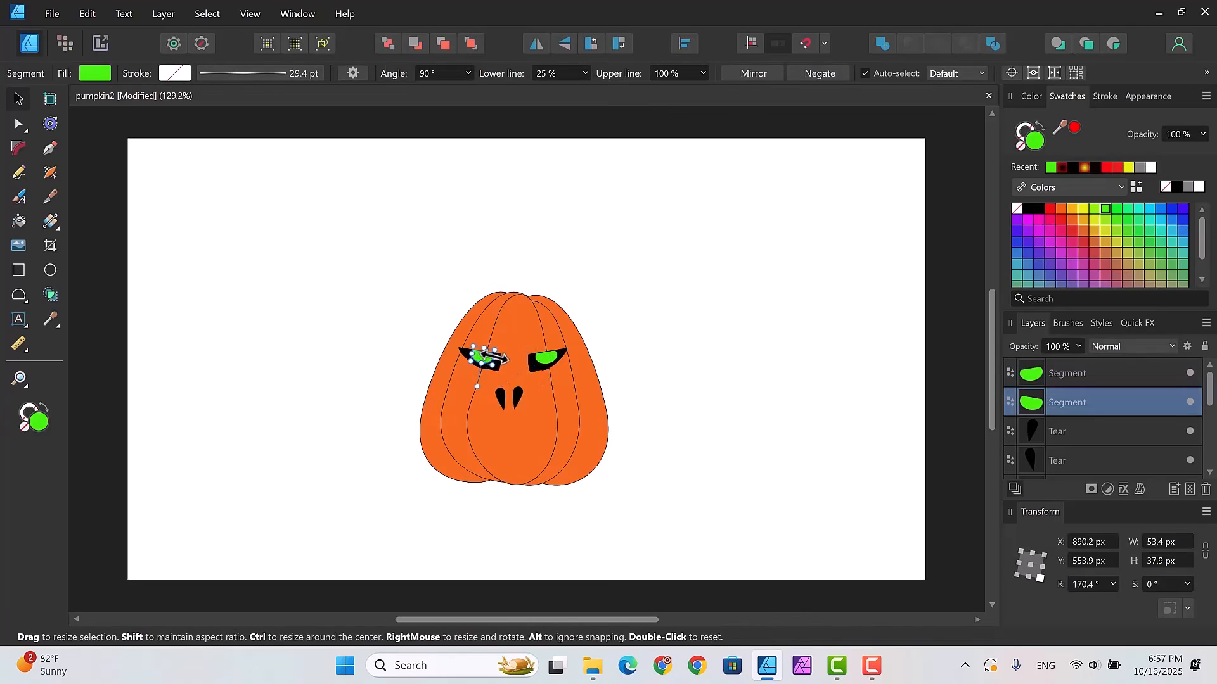
drag(495, 358, 500, 359)
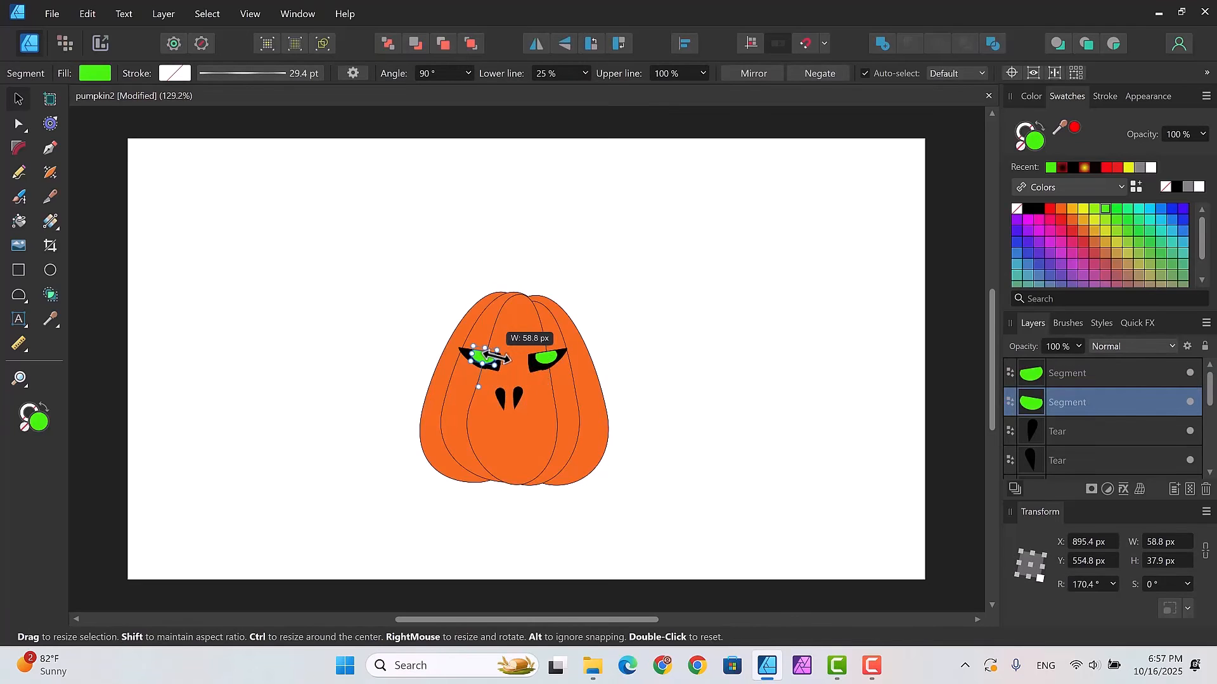
click(543, 355)
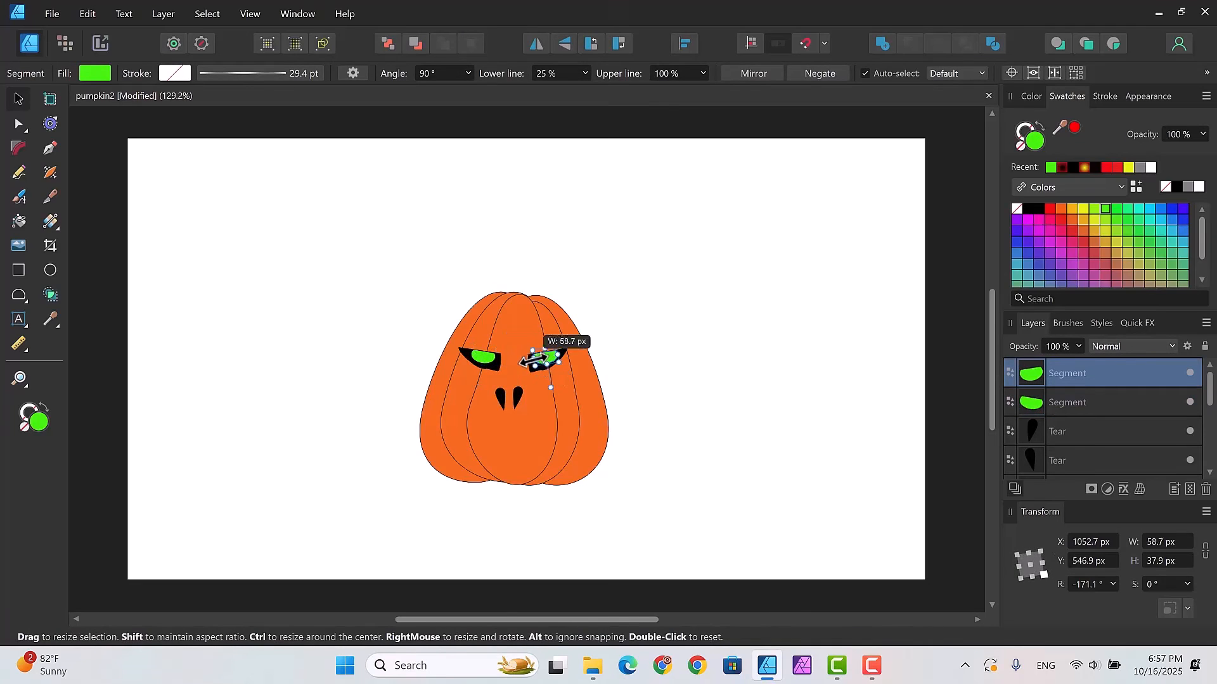
click(655, 356)
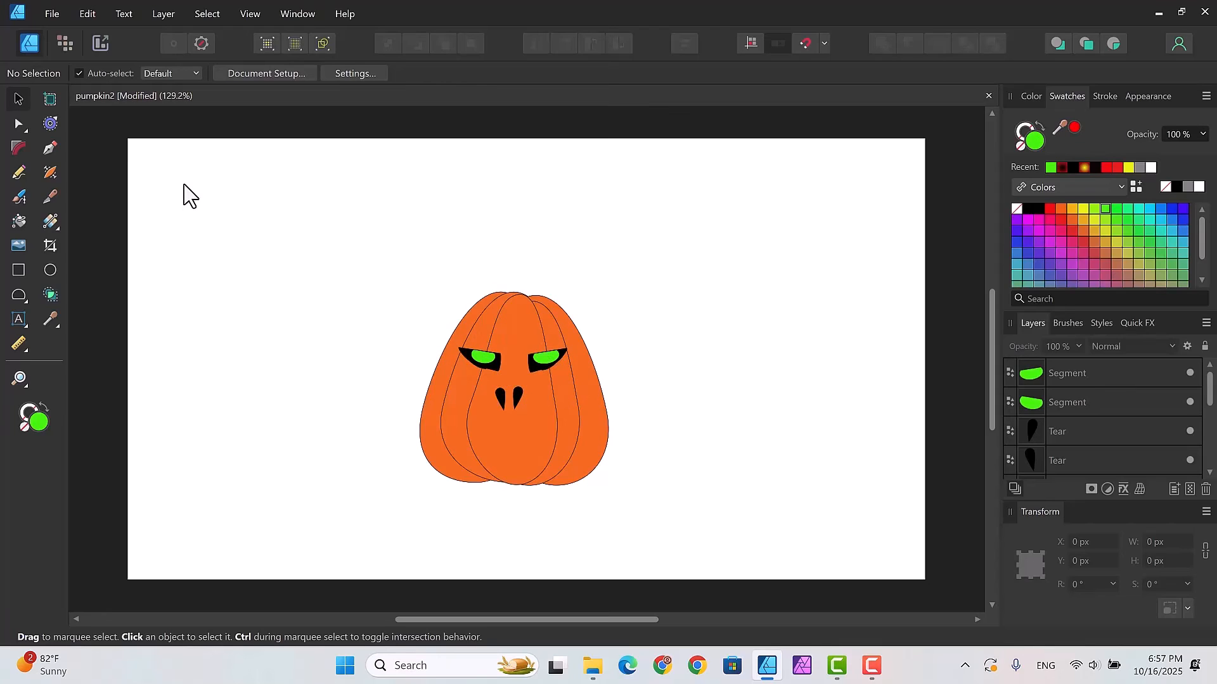
Step: Set the Pen tool to no fill with a black 1 pt stroke and reset its pressure profile
click(51, 148)
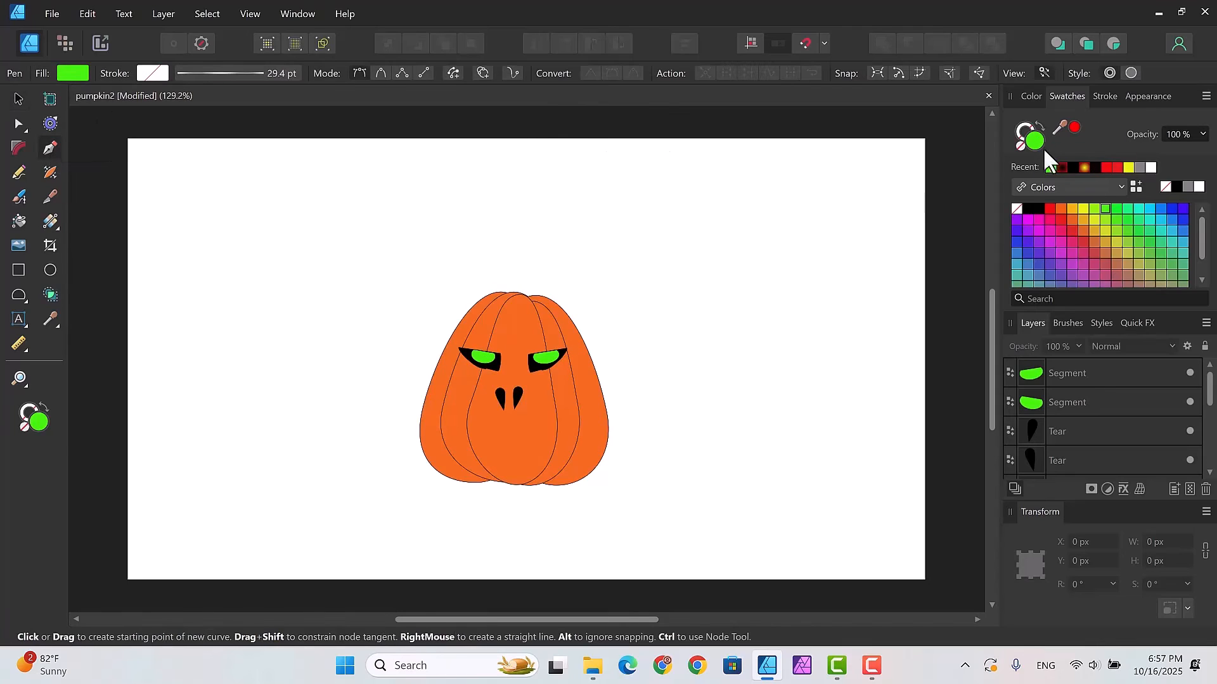
click(1020, 144)
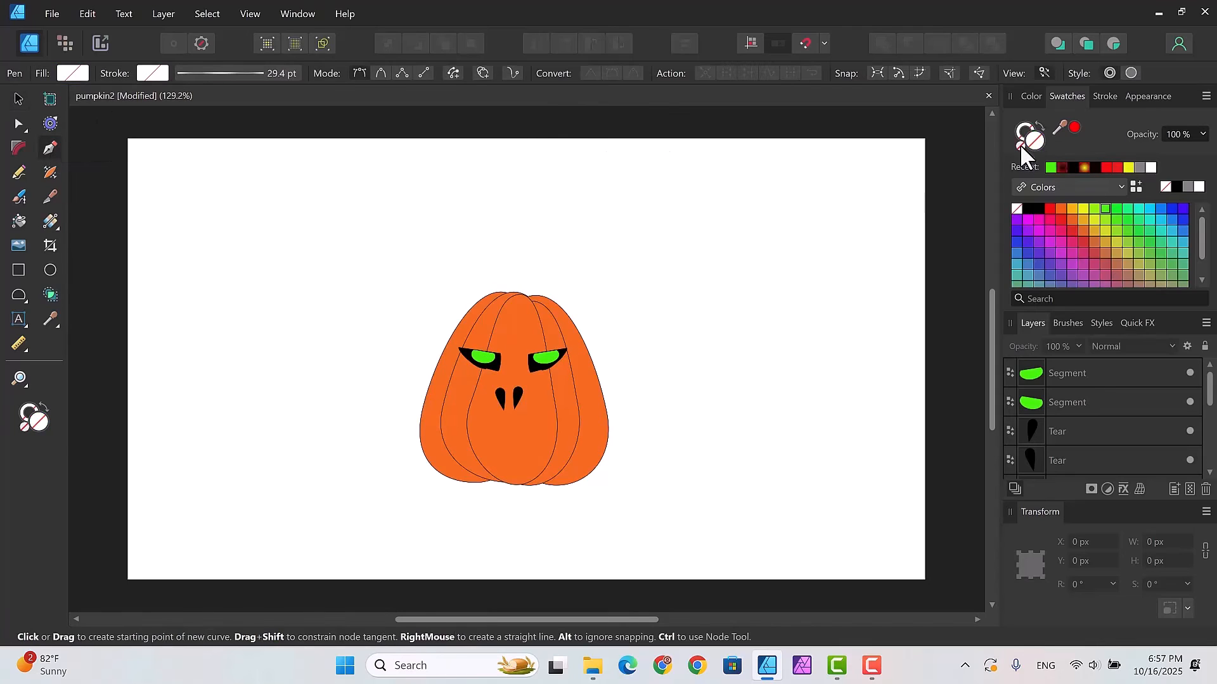
click(1028, 134)
click(1092, 166)
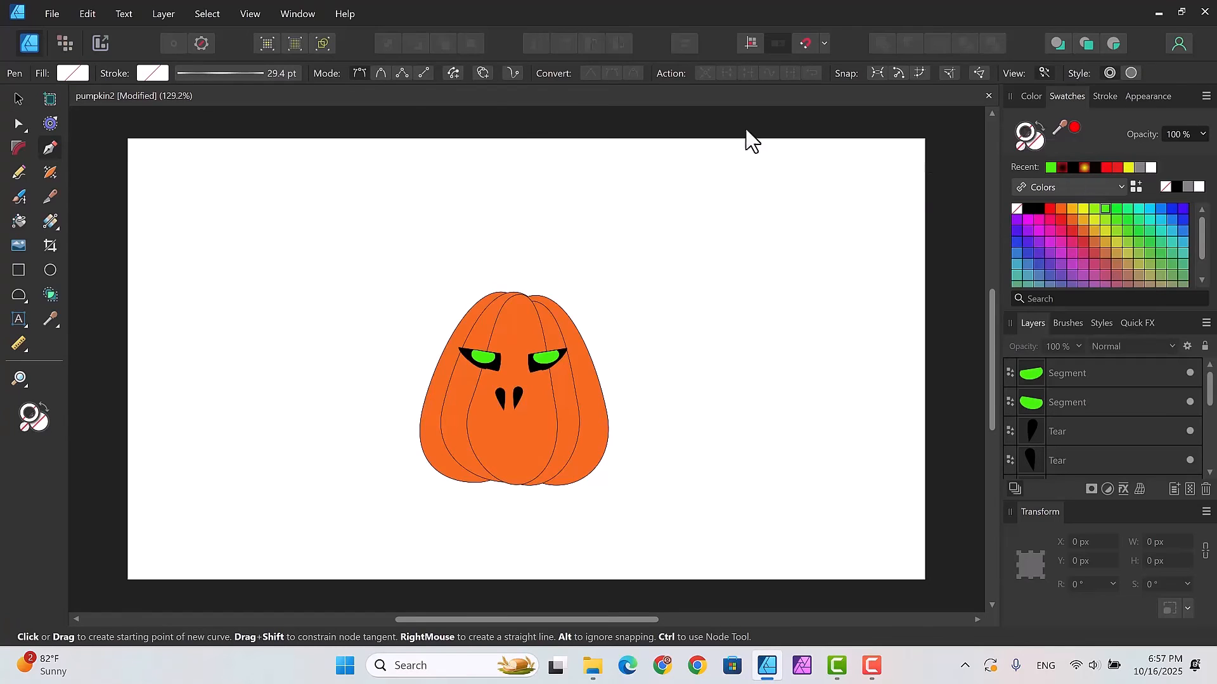
click(226, 72)
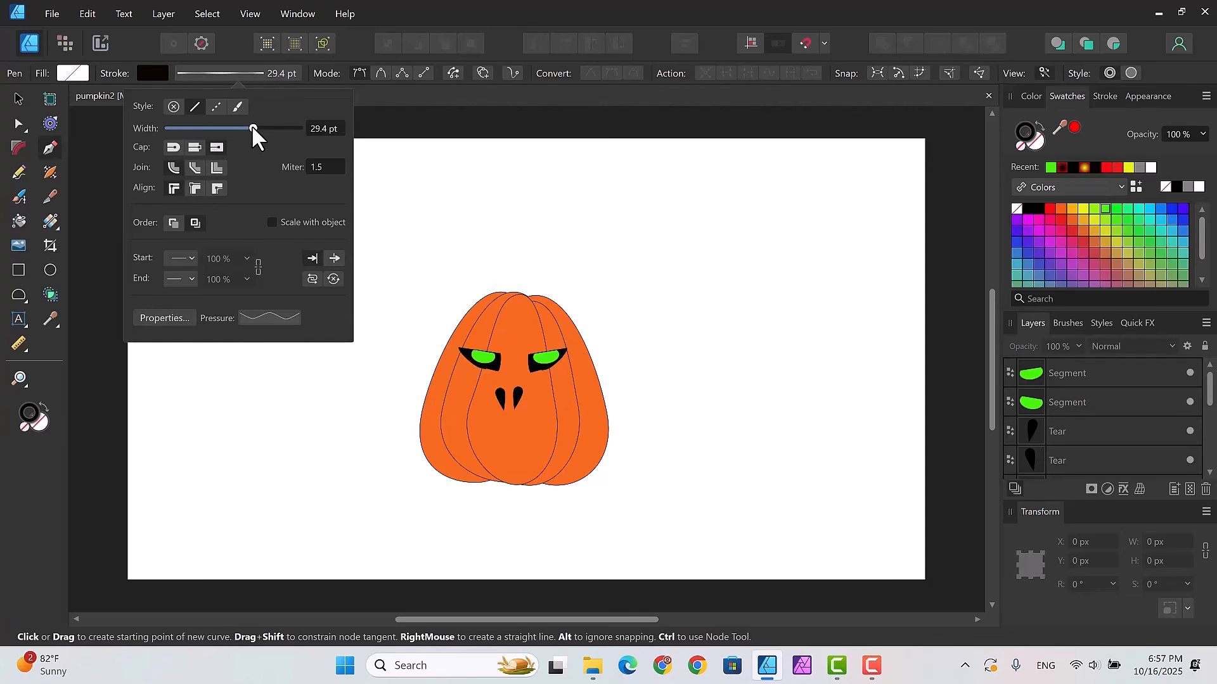
mouse_move(250, 126)
mouse_down()
mouse_move(180, 130)
mouse_move(200, 135)
mouse_up()
click(265, 317)
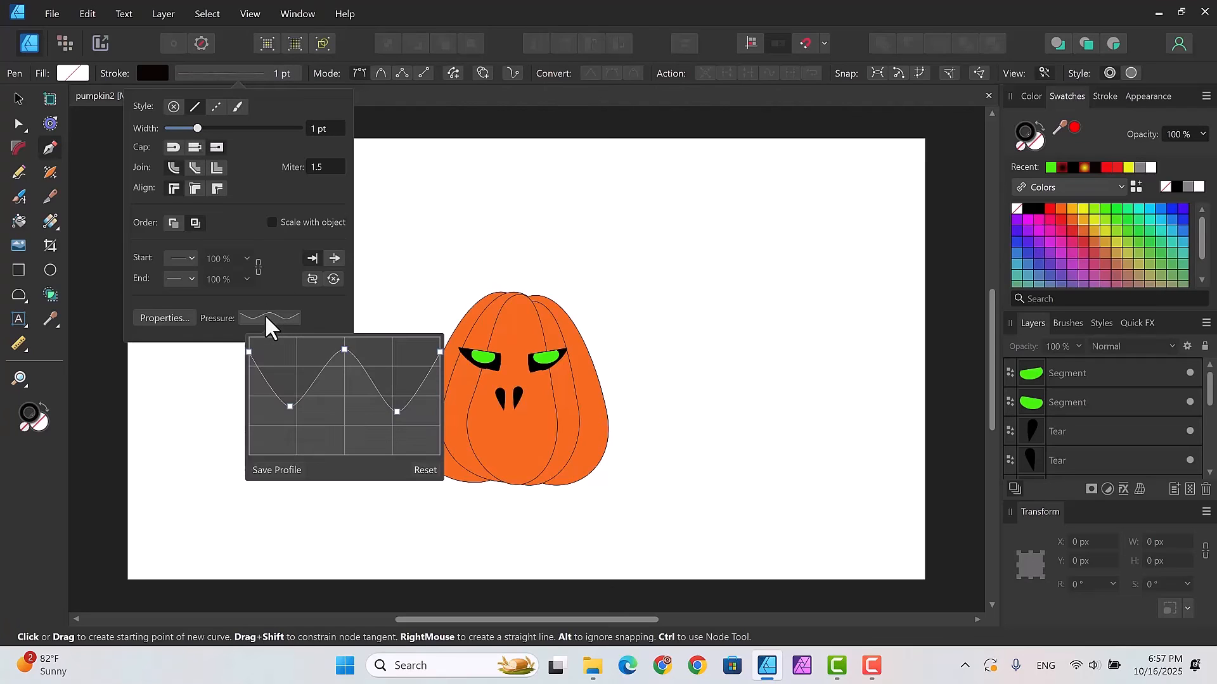
click(423, 472)
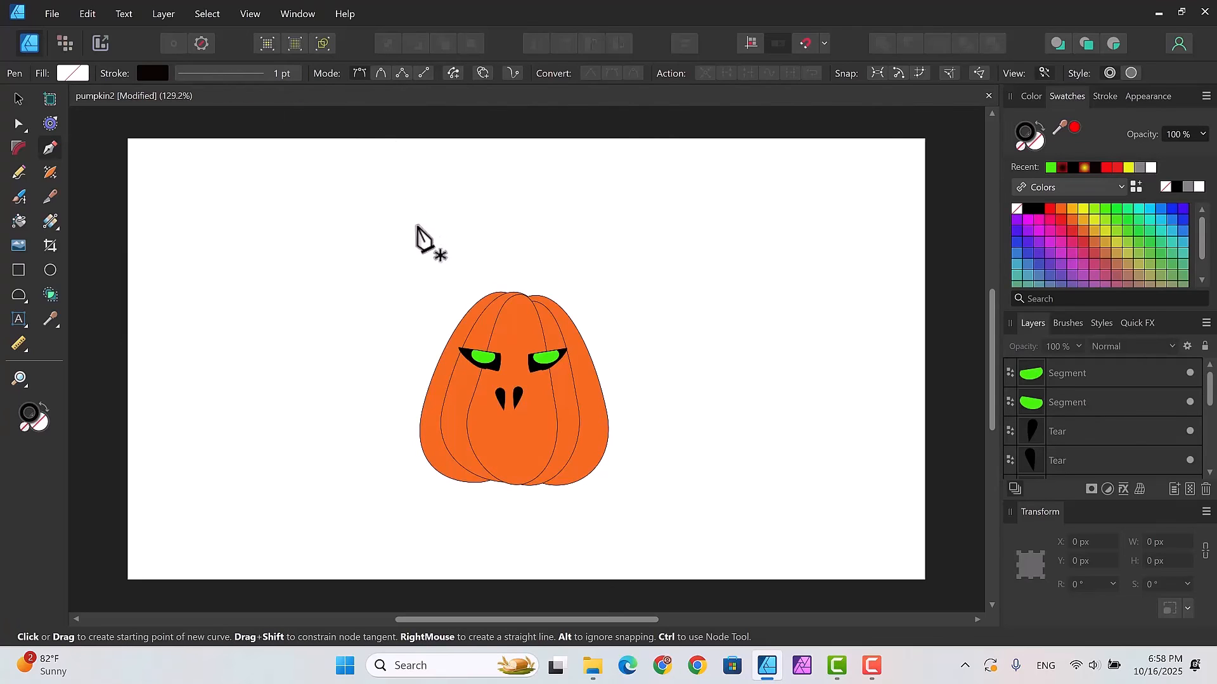
Step: Draw an open wavy brow line across the pumpkin just above the eyes, peaking at both outer ends and between the eyes
click(448, 345)
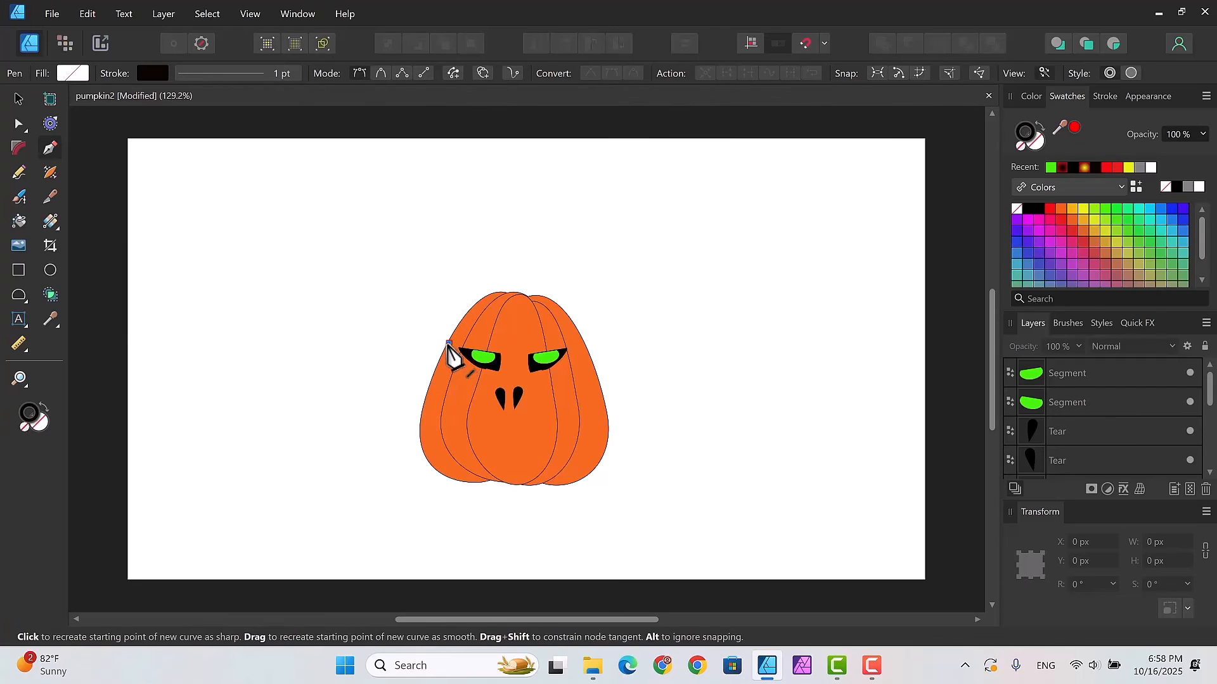
drag(453, 342, 456, 336)
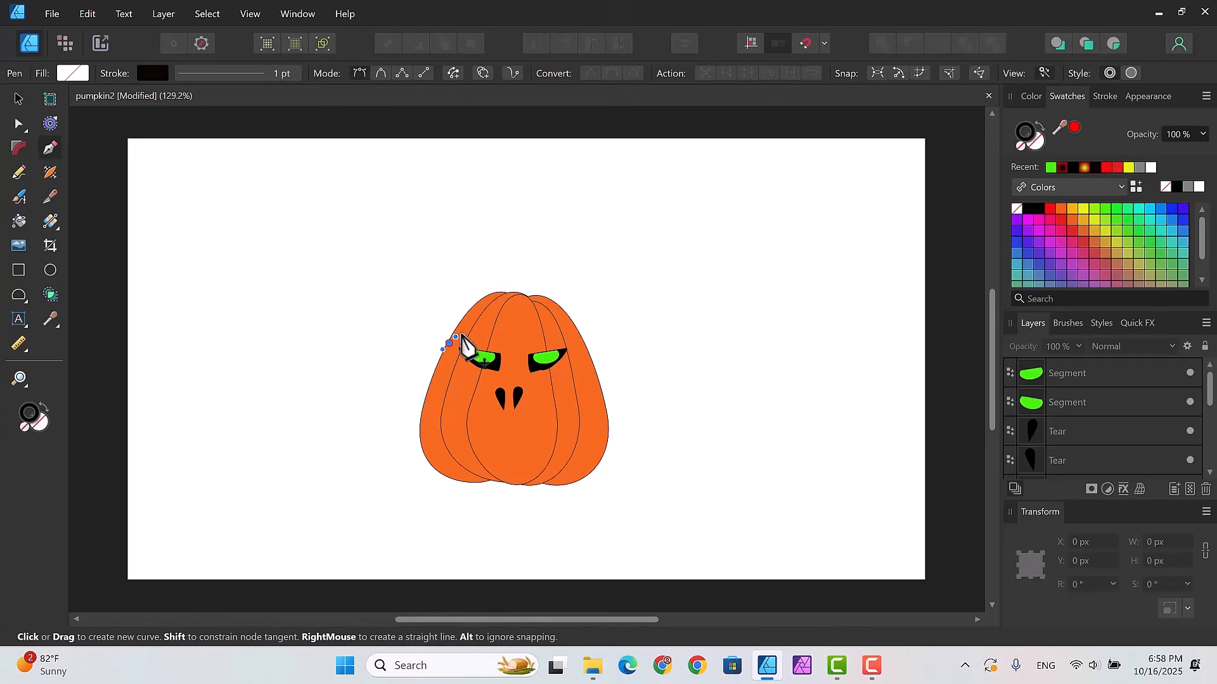
drag(463, 333, 513, 345)
click(516, 344)
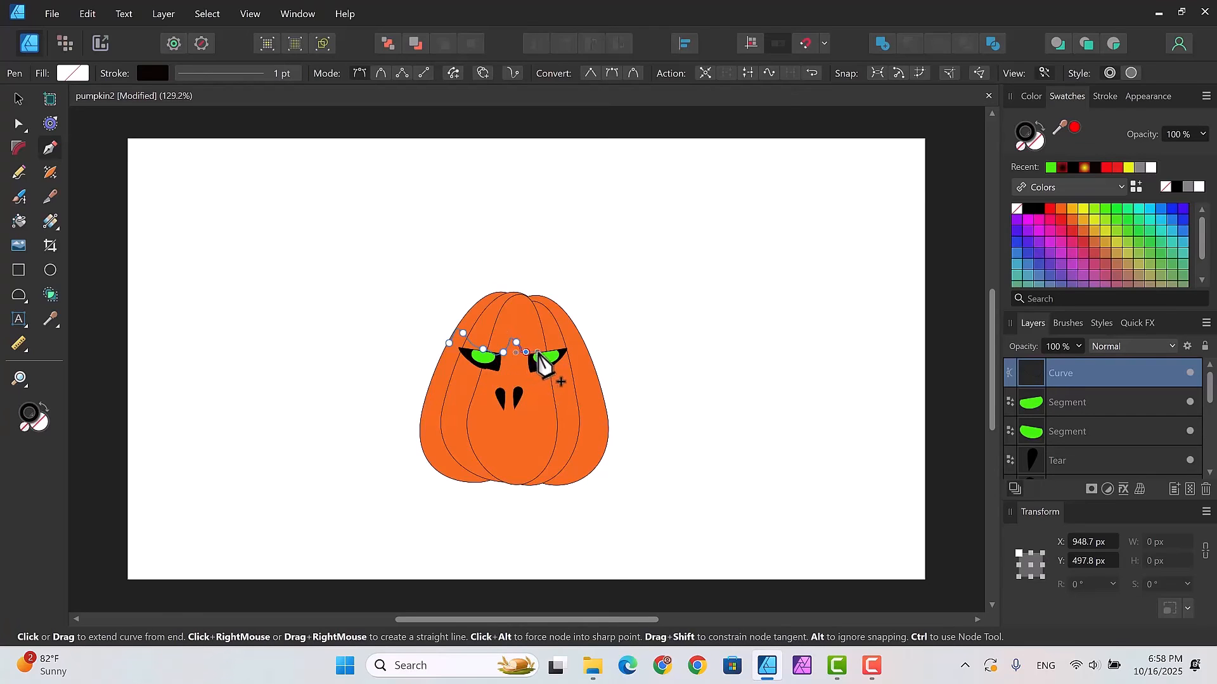
drag(538, 352, 547, 355)
click(548, 351)
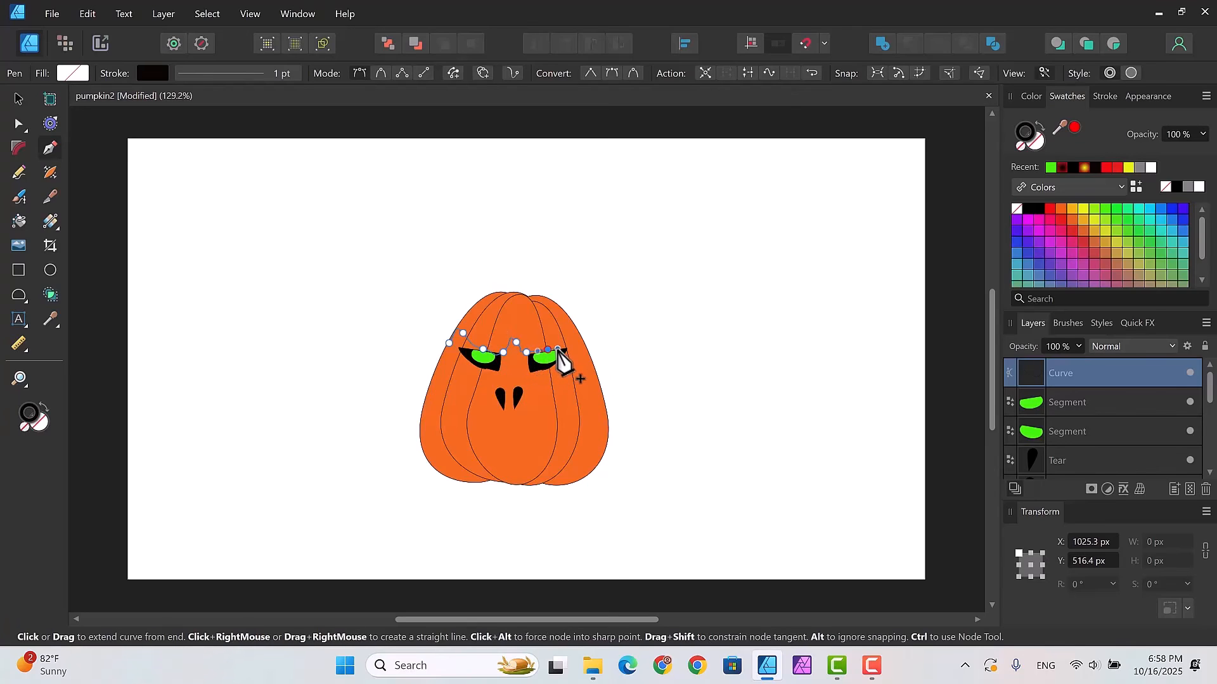
mouse_move(558, 348)
mouse_down()
mouse_move(566, 332)
mouse_move(578, 345)
mouse_up()
click(578, 345)
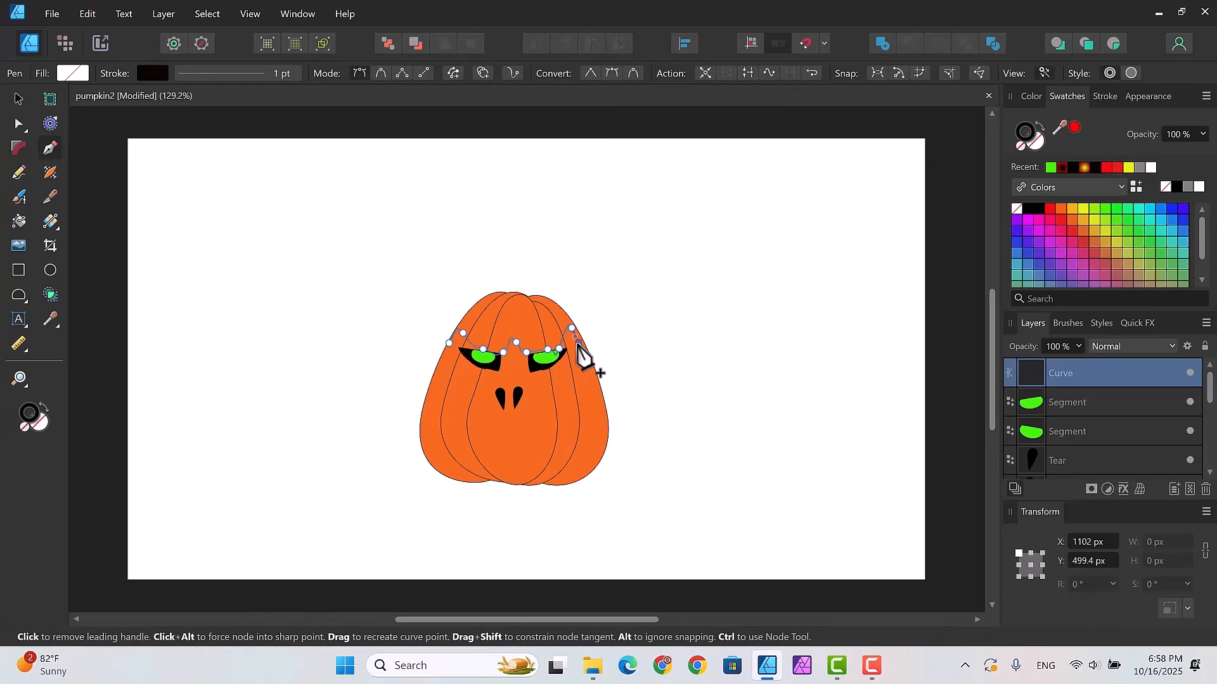
key(Escape)
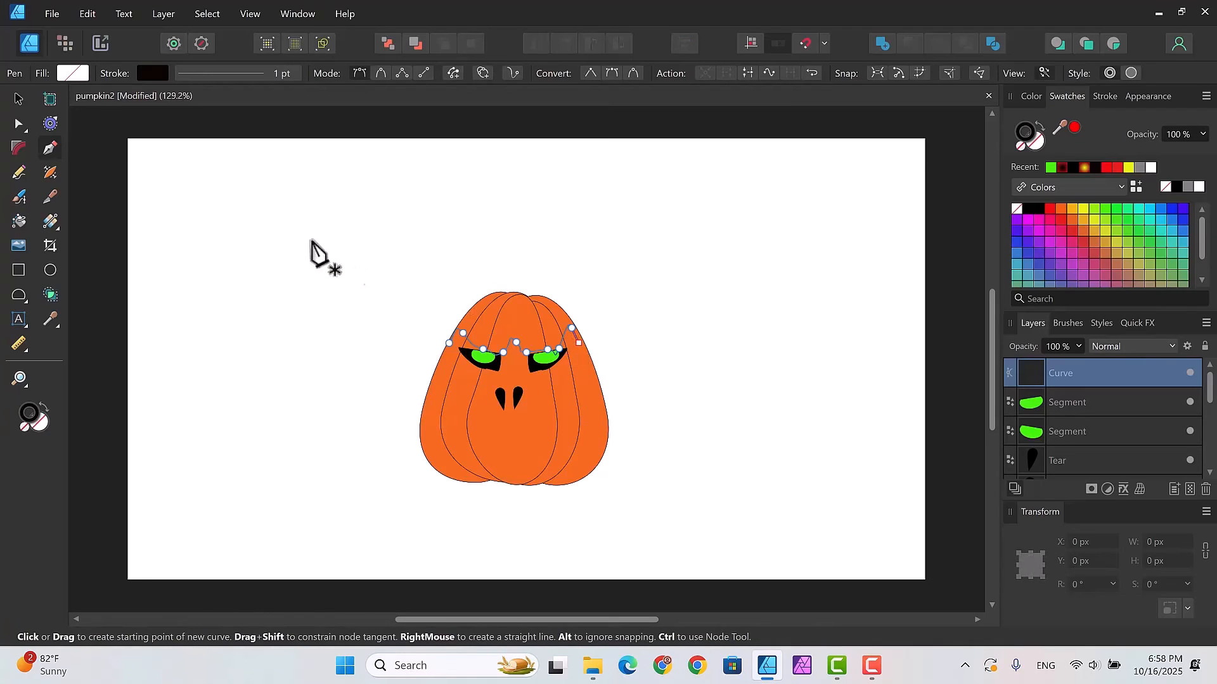
Step: Set the brow line's stroke width to 2.5 pt
click(18, 124)
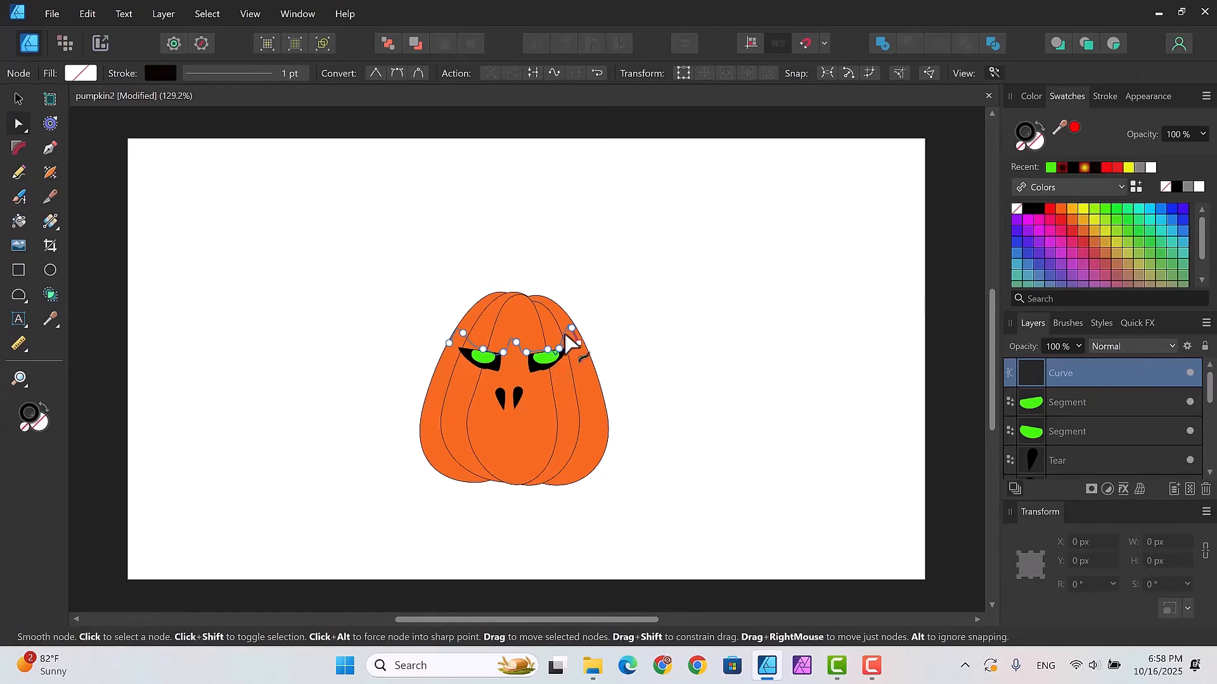
click(1104, 97)
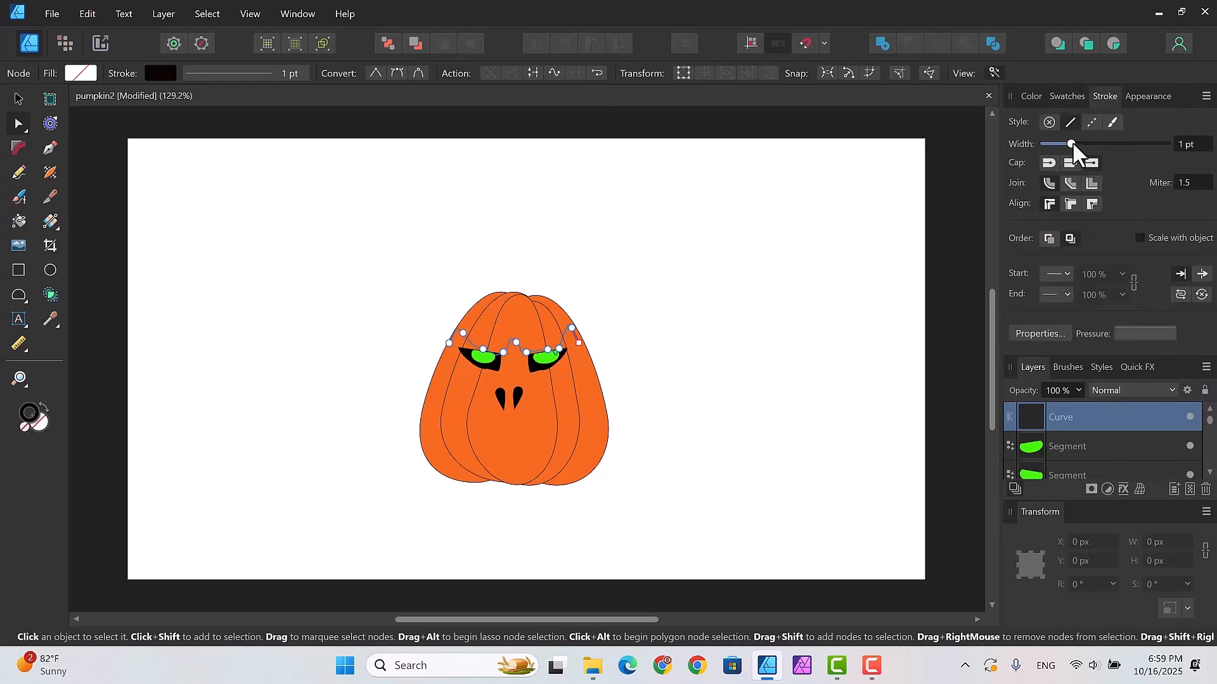
drag(1071, 145, 1075, 145)
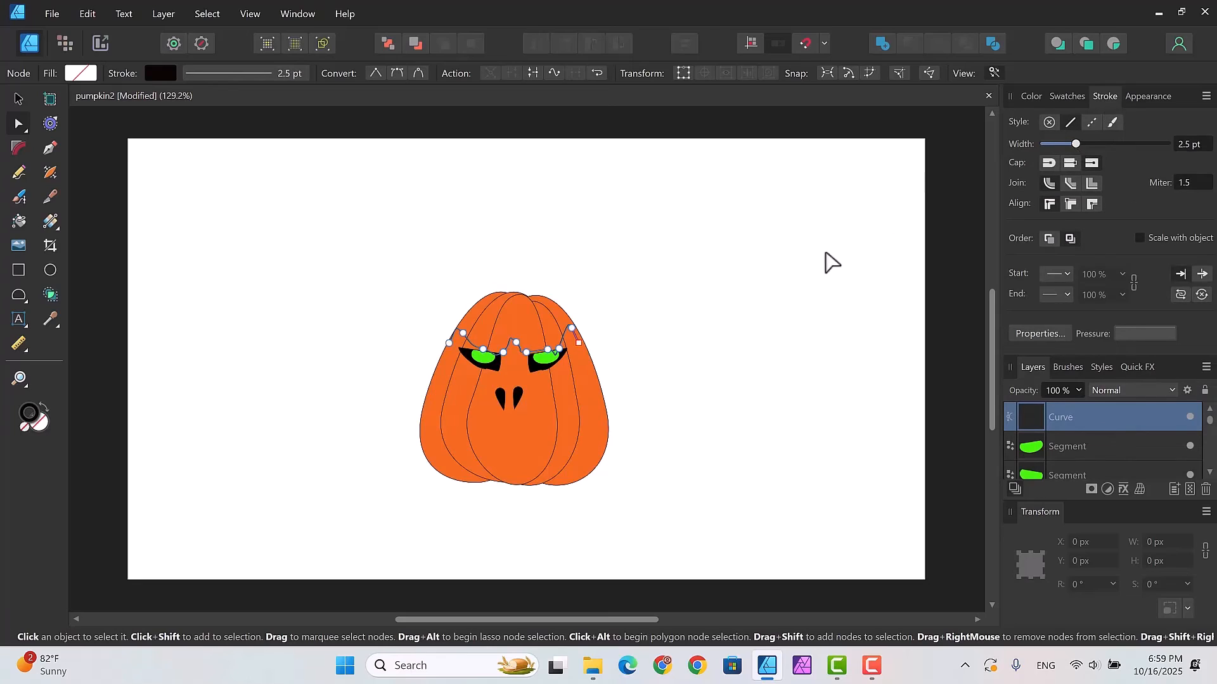
Step: Refine the brow line by adjusting its nodes and handles above the right eye and at its outer peak
click(559, 348)
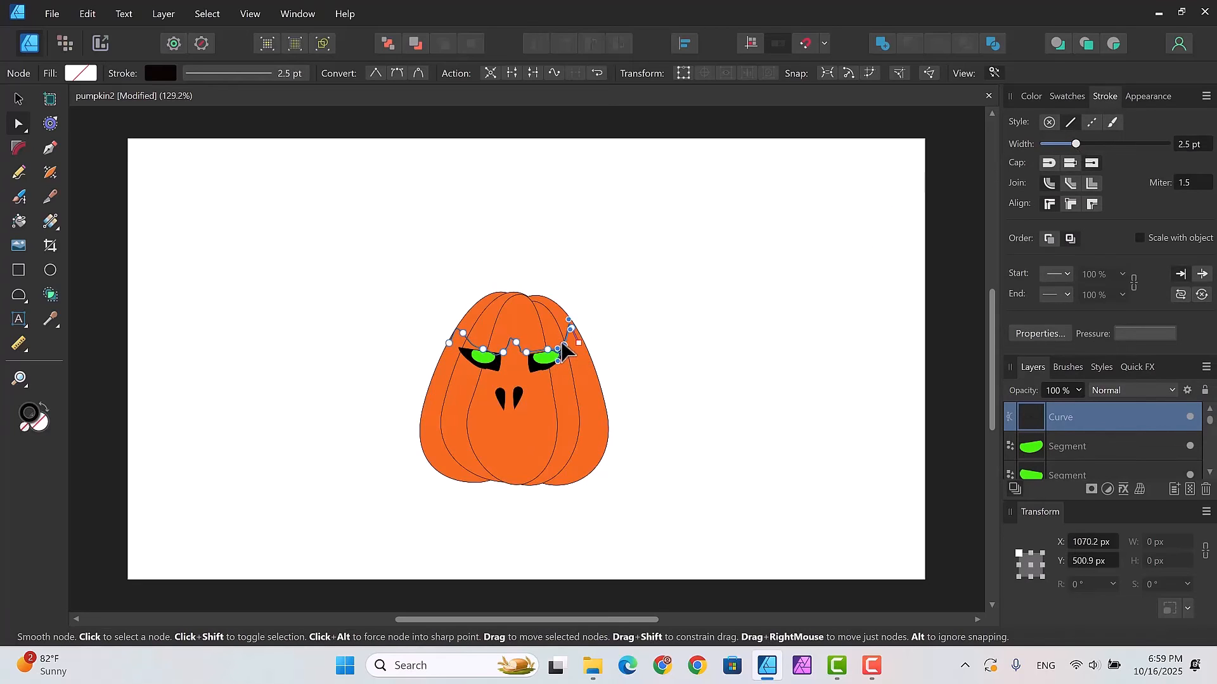
drag(561, 348, 562, 343)
click(549, 351)
drag(553, 358, 551, 355)
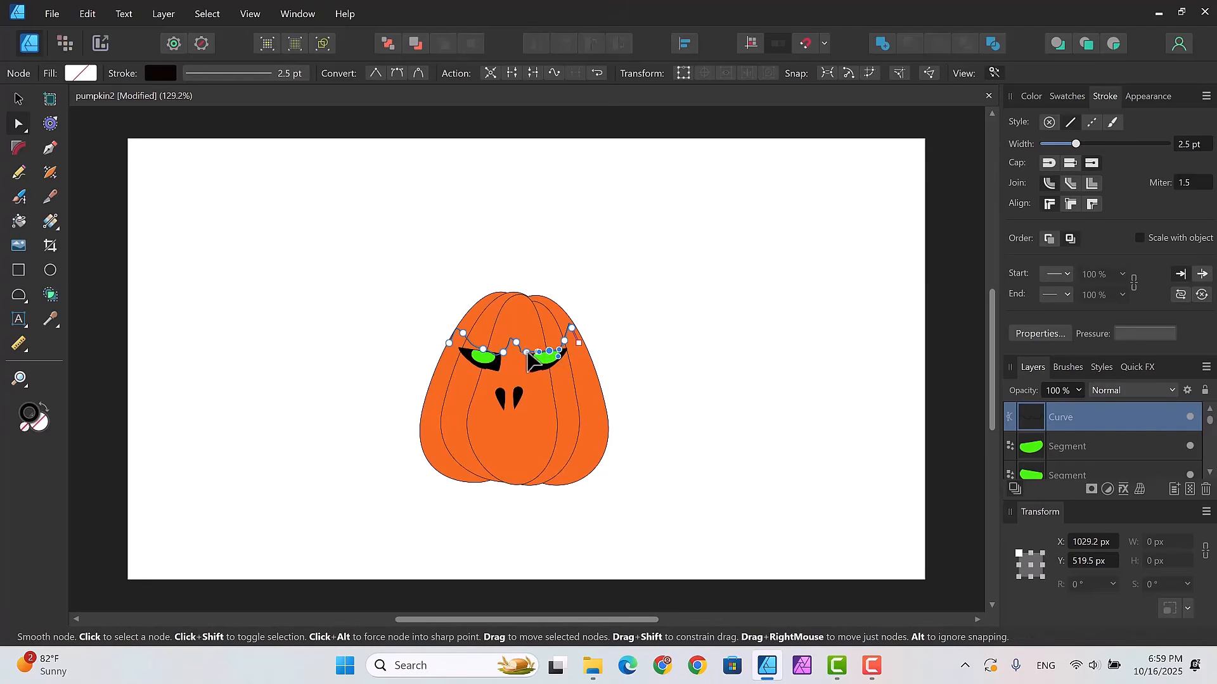
click(527, 353)
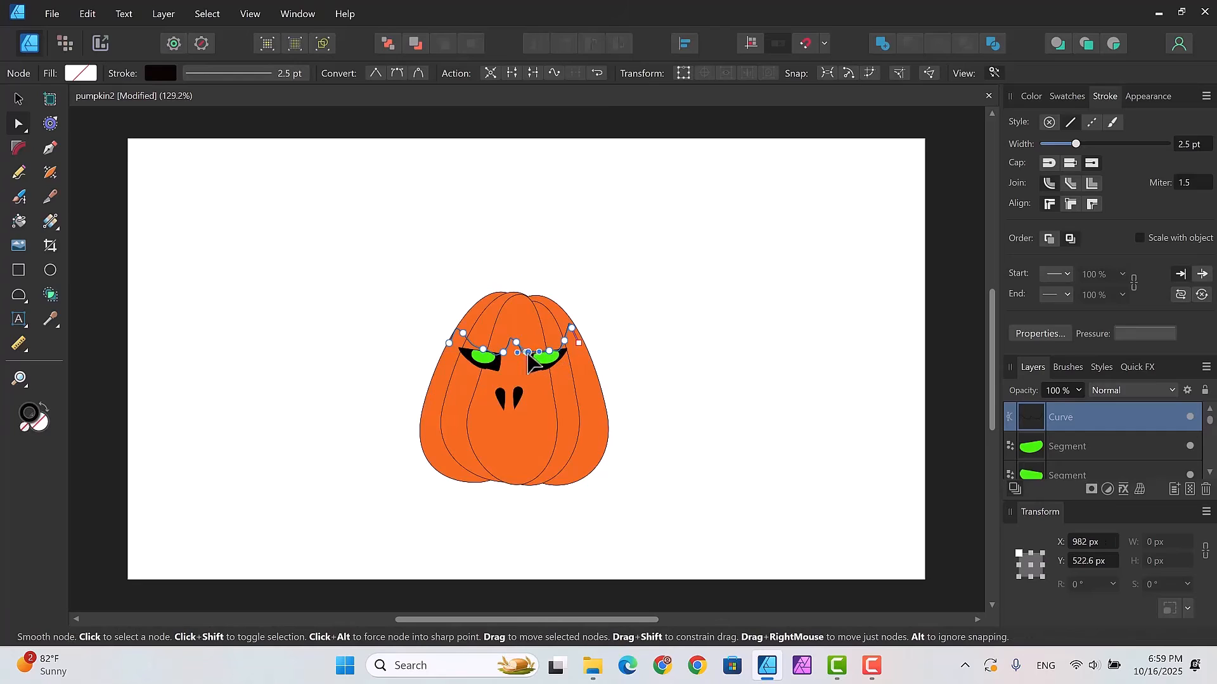
click(573, 329)
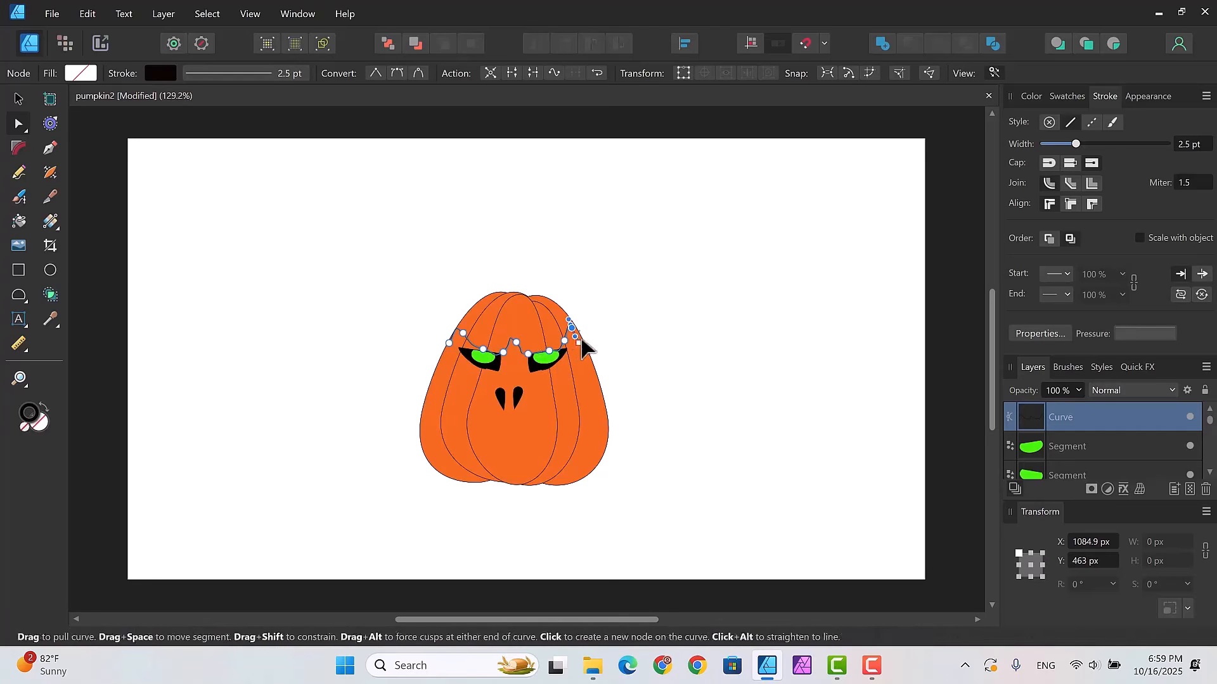
drag(575, 336, 579, 333)
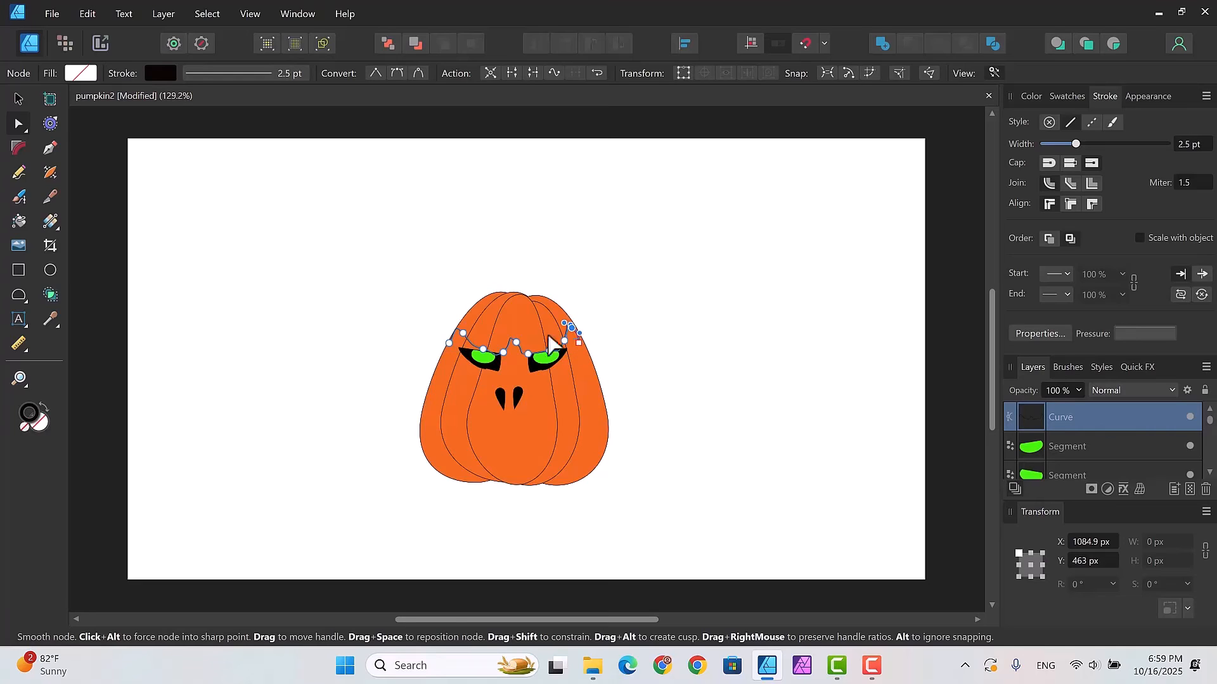
click(482, 350)
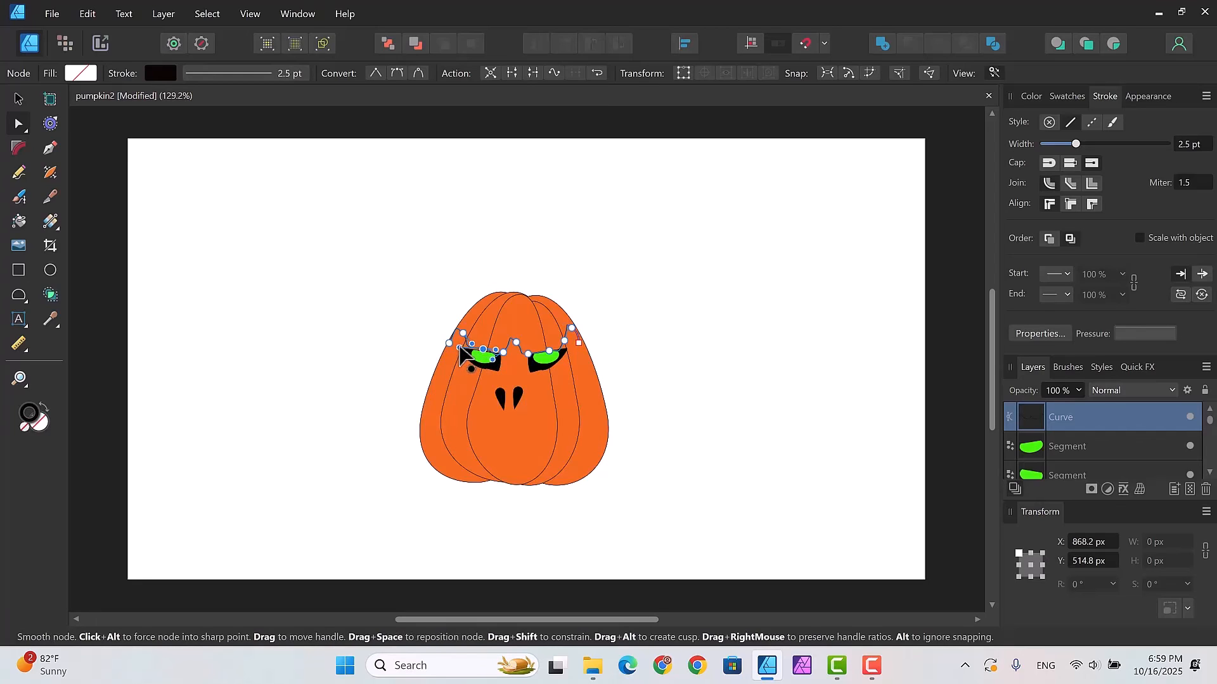
click(631, 261)
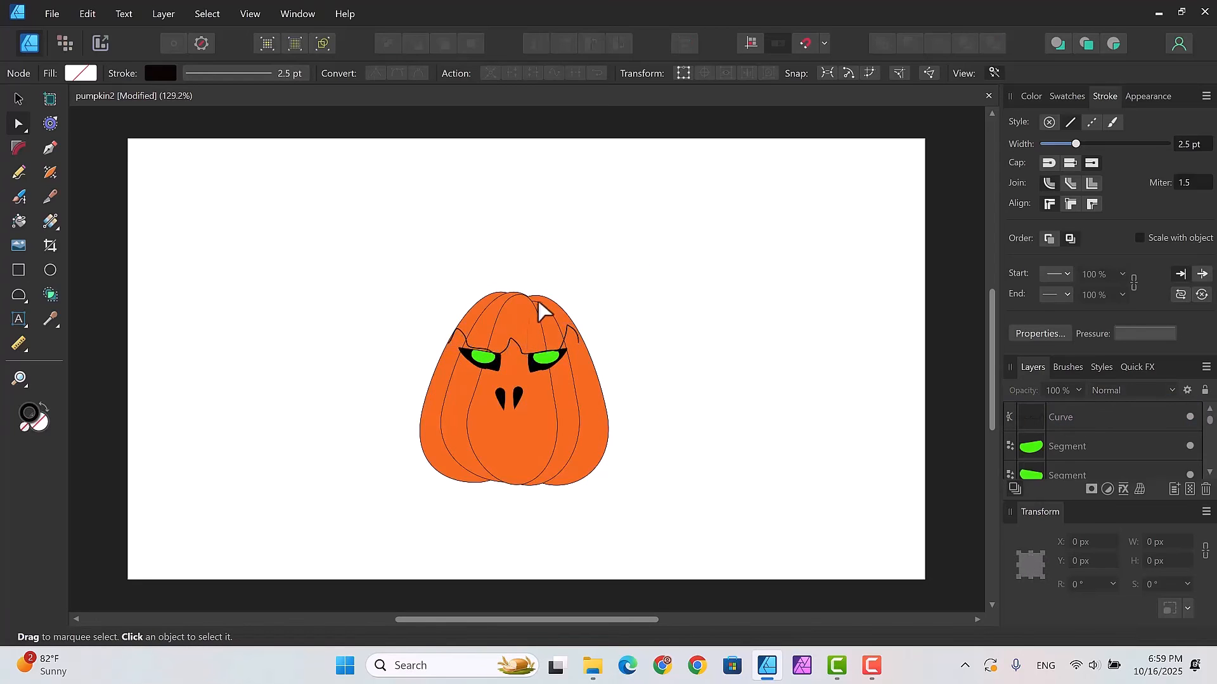
Step: Nudge the brow curve's centre peak node to about 948.7, 500.9 px and its node above the left eye to about 870.5, 519.5 px
click(474, 353)
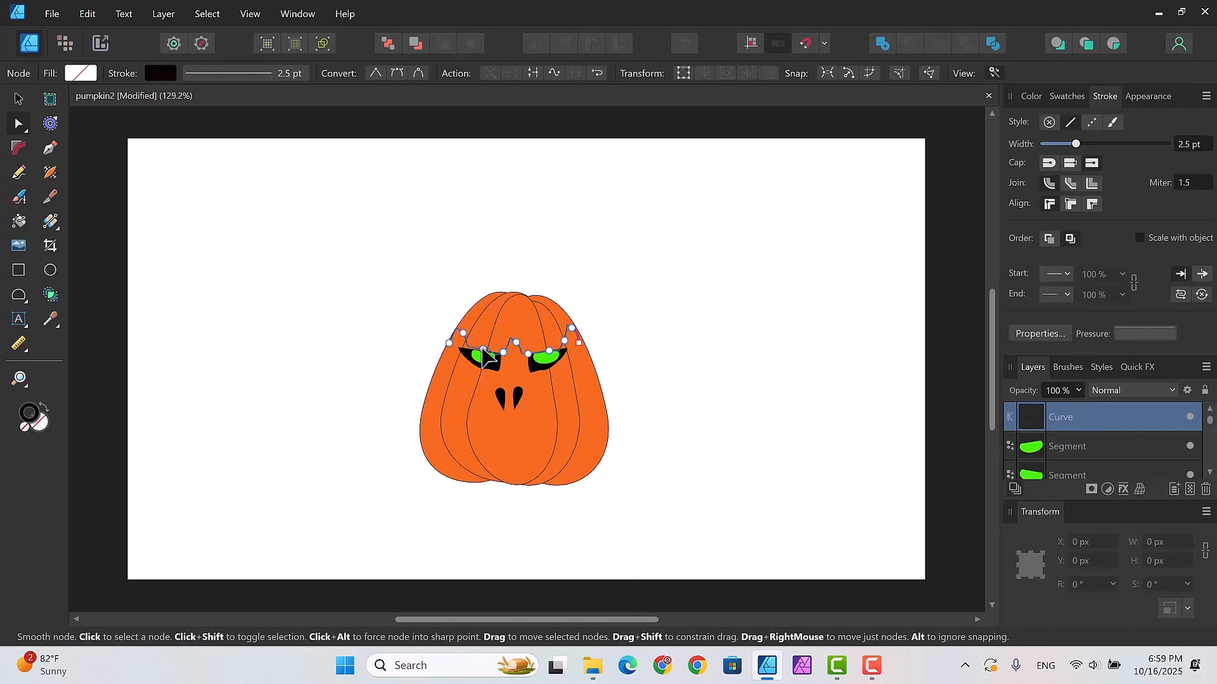
click(483, 349)
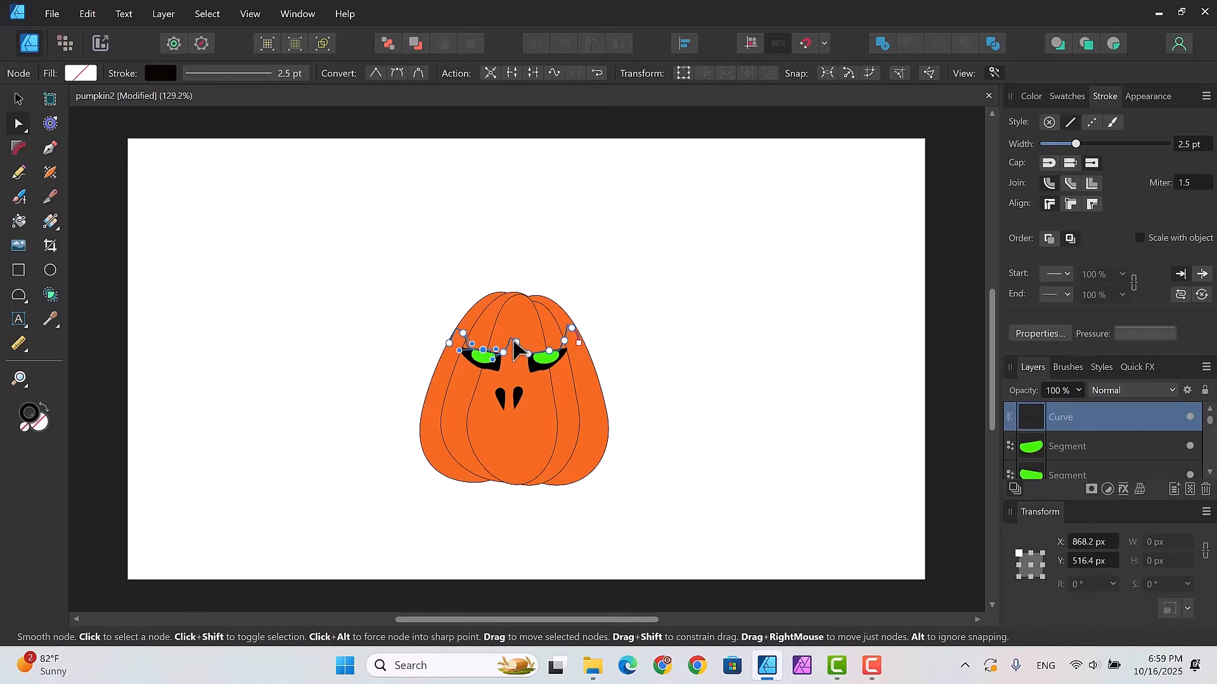
drag(513, 341, 511, 334)
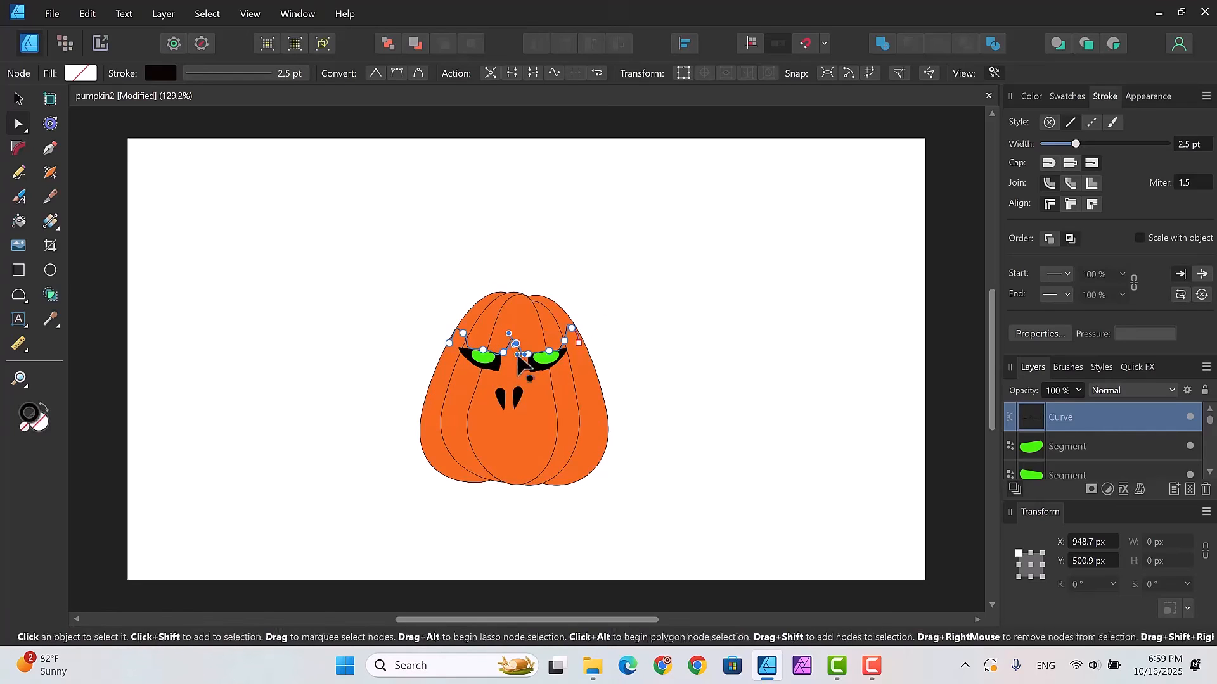
click(670, 347)
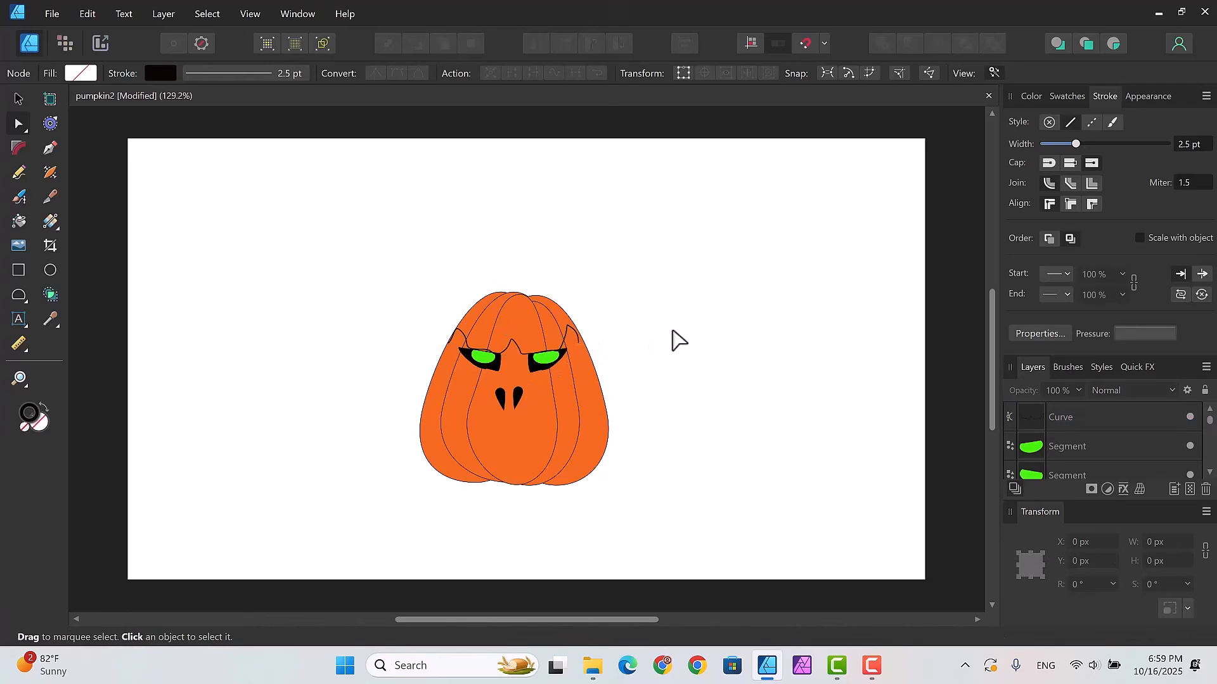
click(492, 355)
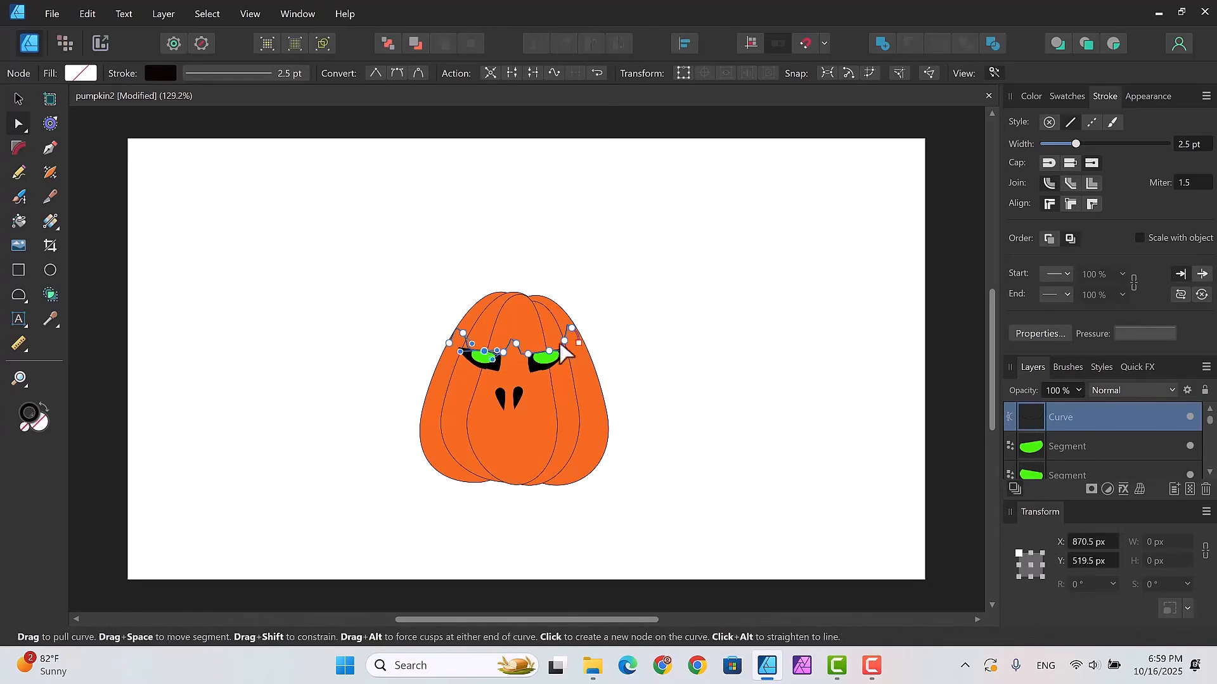
click(673, 332)
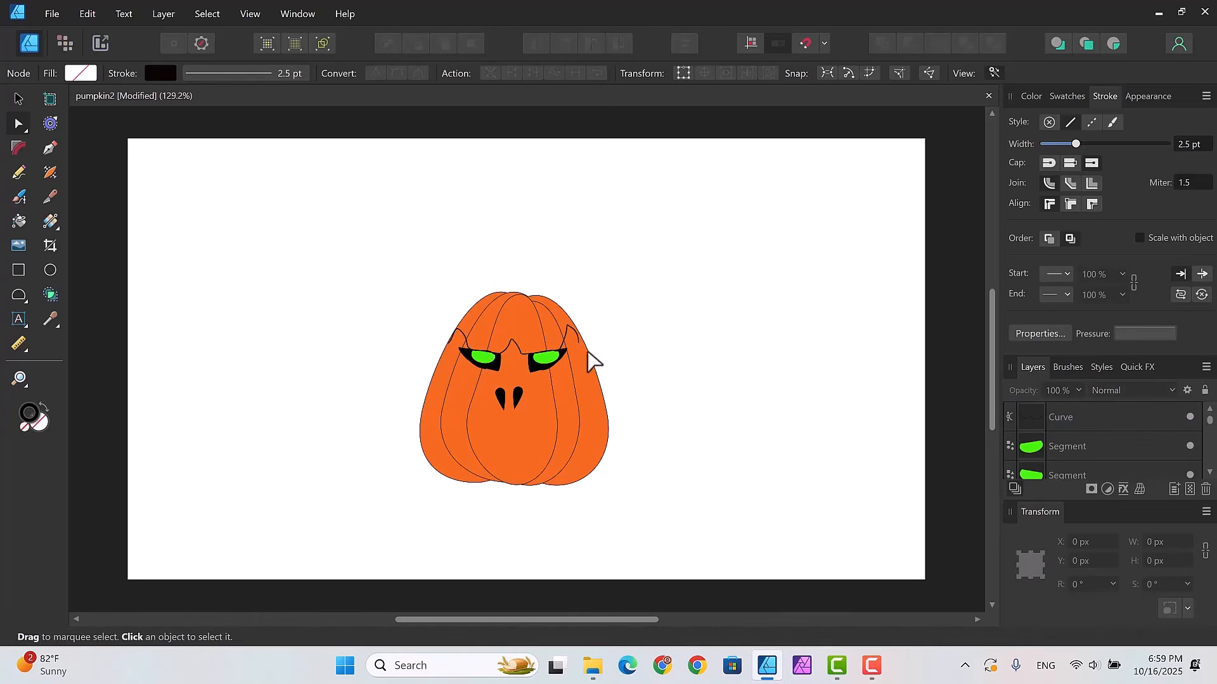
Step: Give the brow curve's stroke a pressure profile with lowered ends and an added, raised midpoint
click(509, 336)
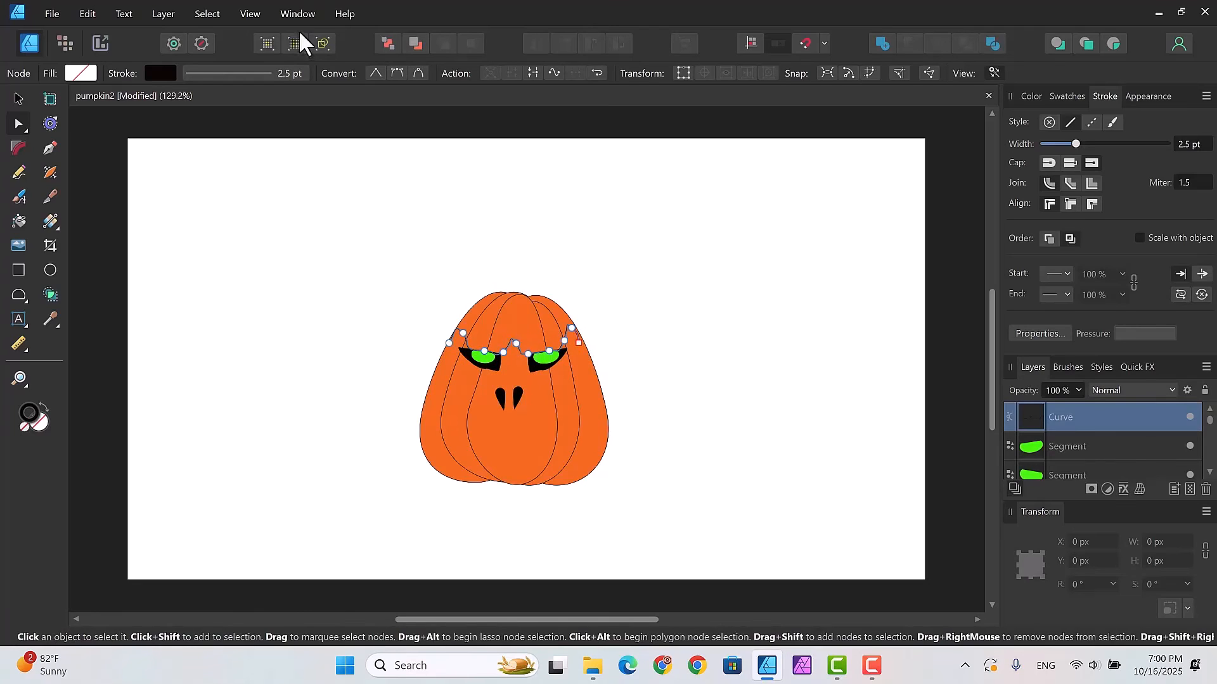
click(220, 72)
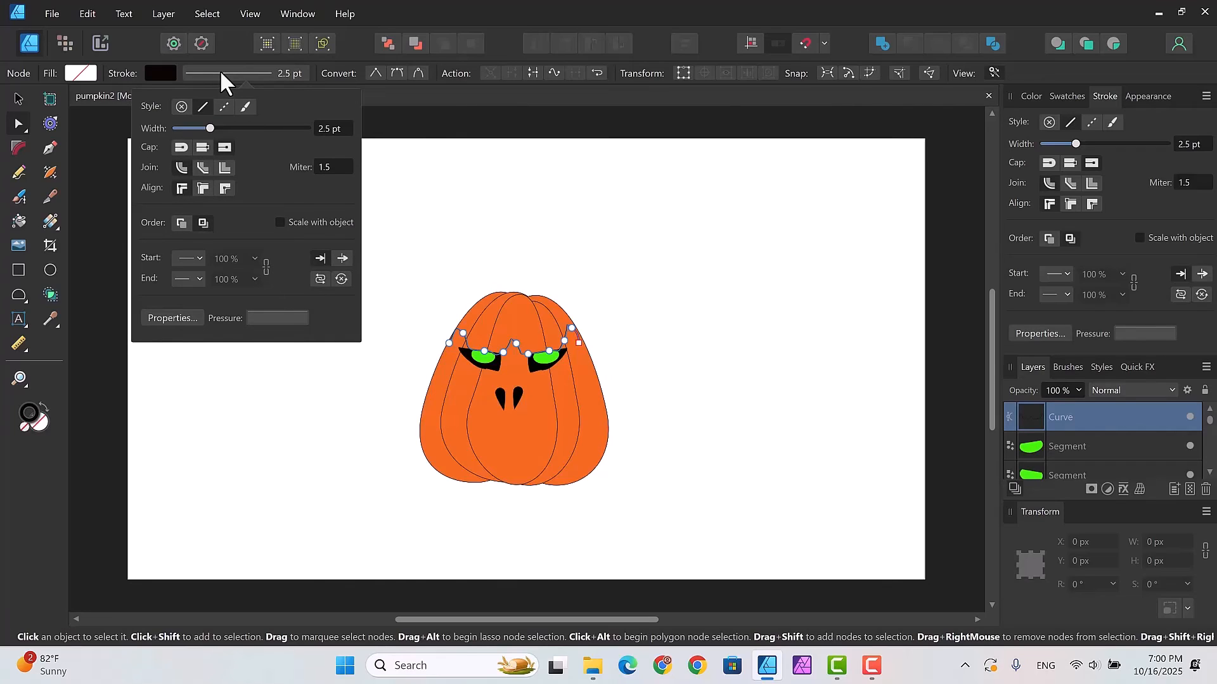
click(268, 315)
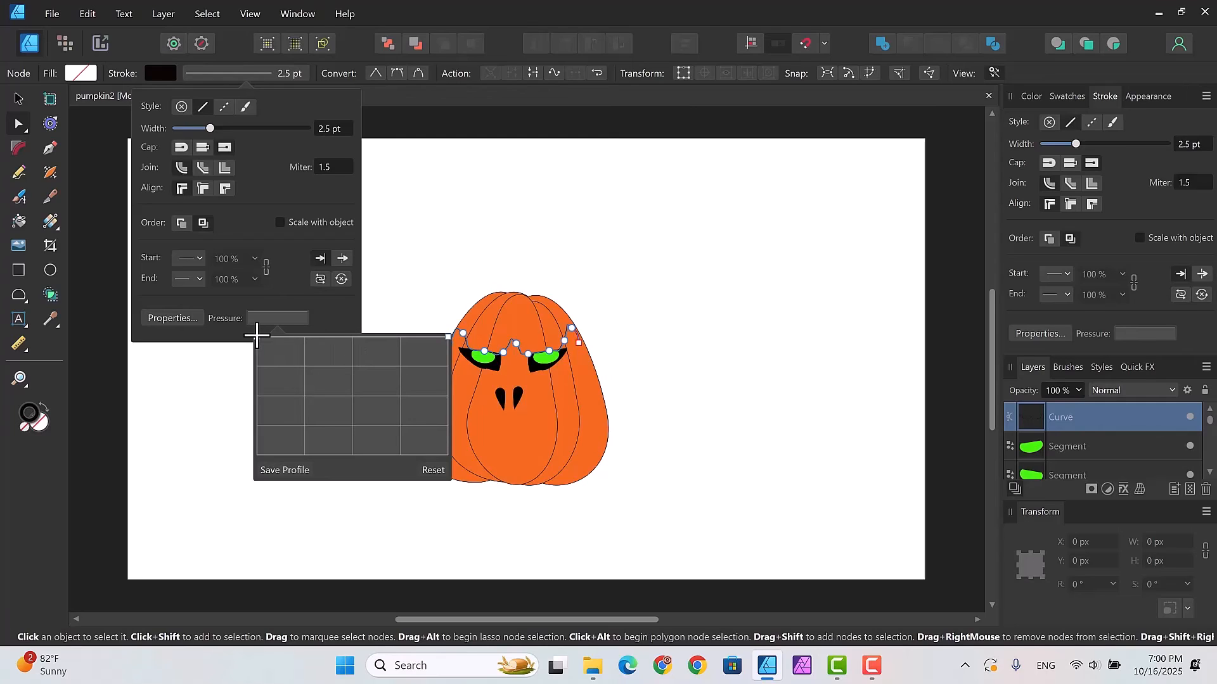
click(350, 332)
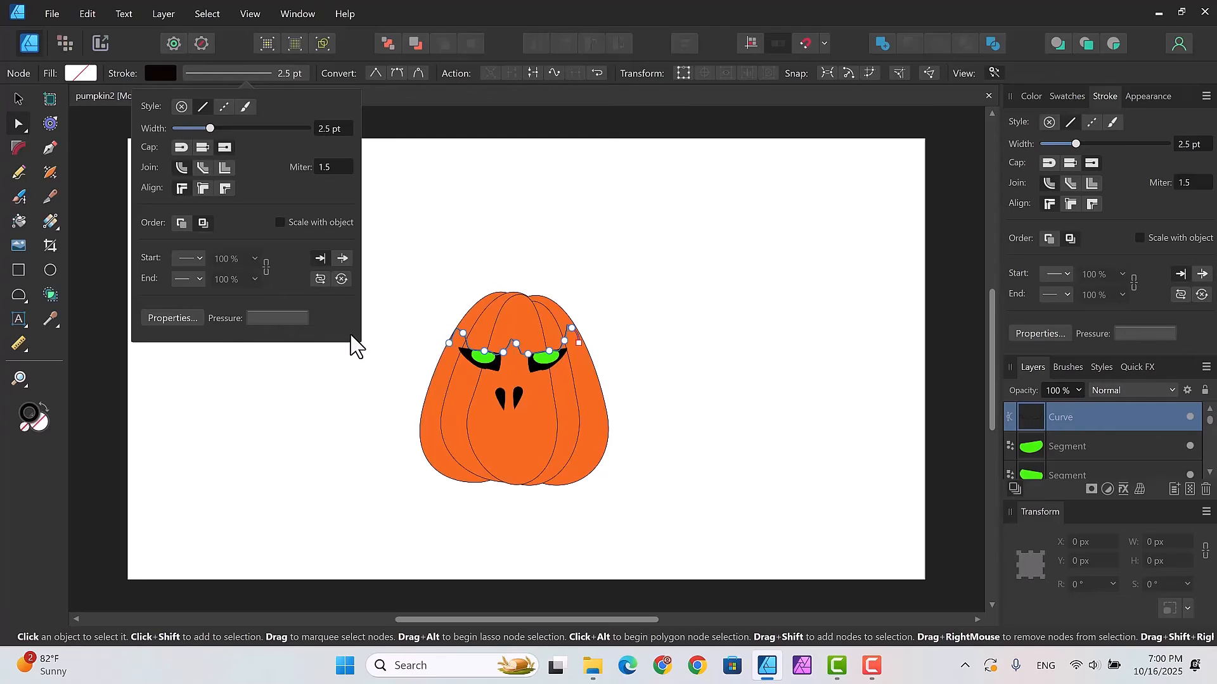
click(280, 319)
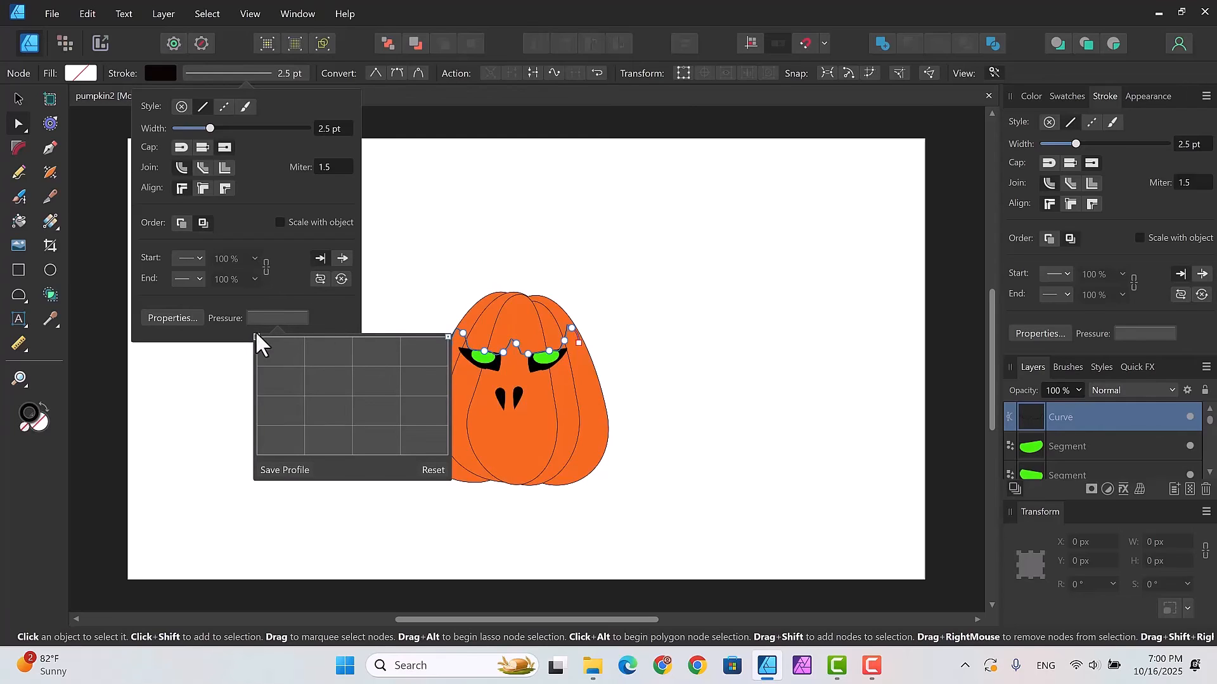
drag(257, 335, 268, 383)
click(353, 384)
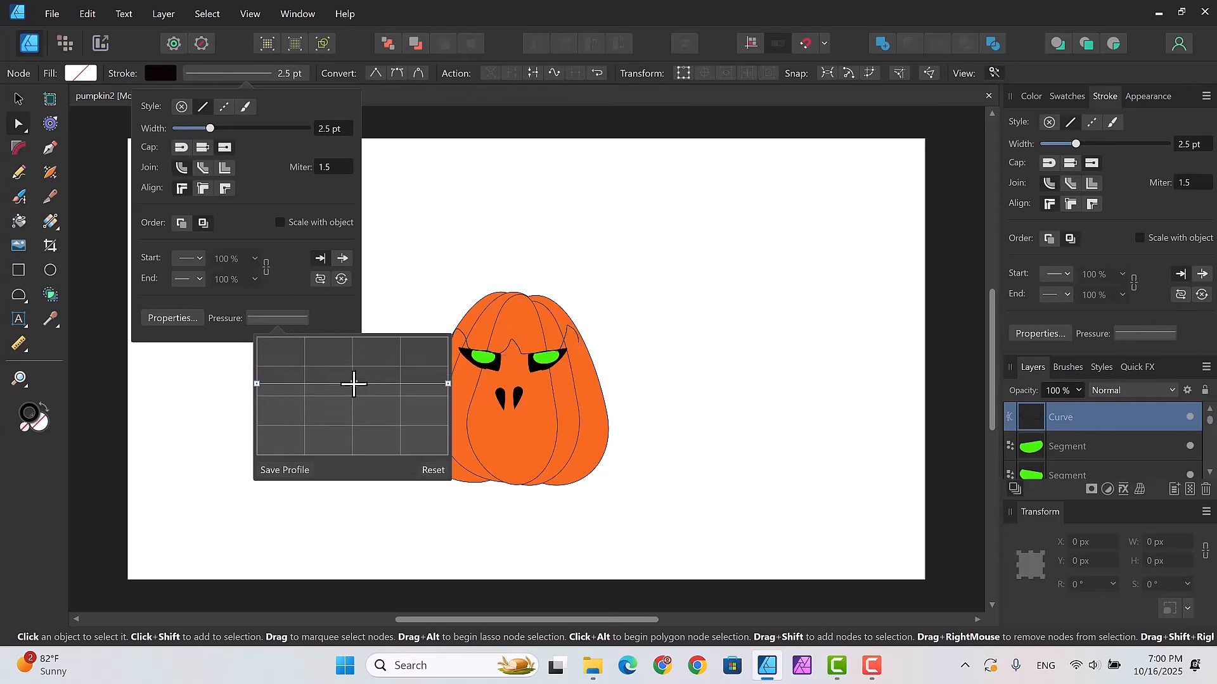
drag(354, 383, 357, 351)
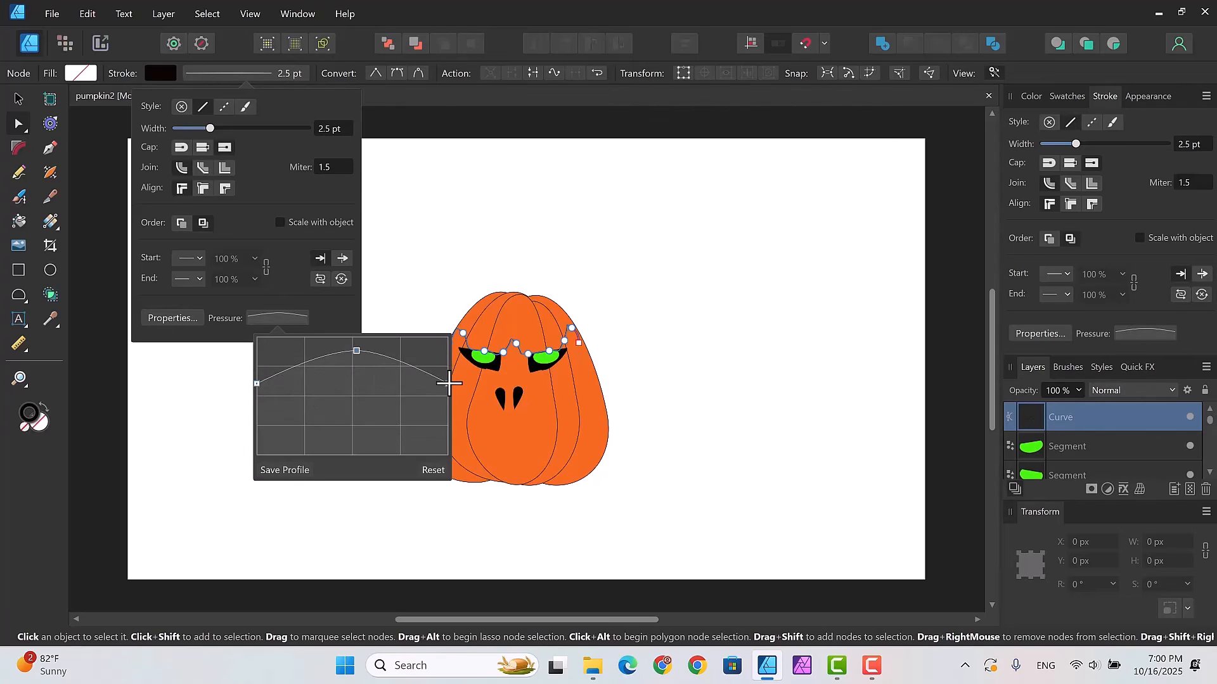
Step: Sharpen the pressure profile's centre peak by lowering the ends, raising the midpoint and adding a lower point on each slope
drag(450, 383, 448, 415)
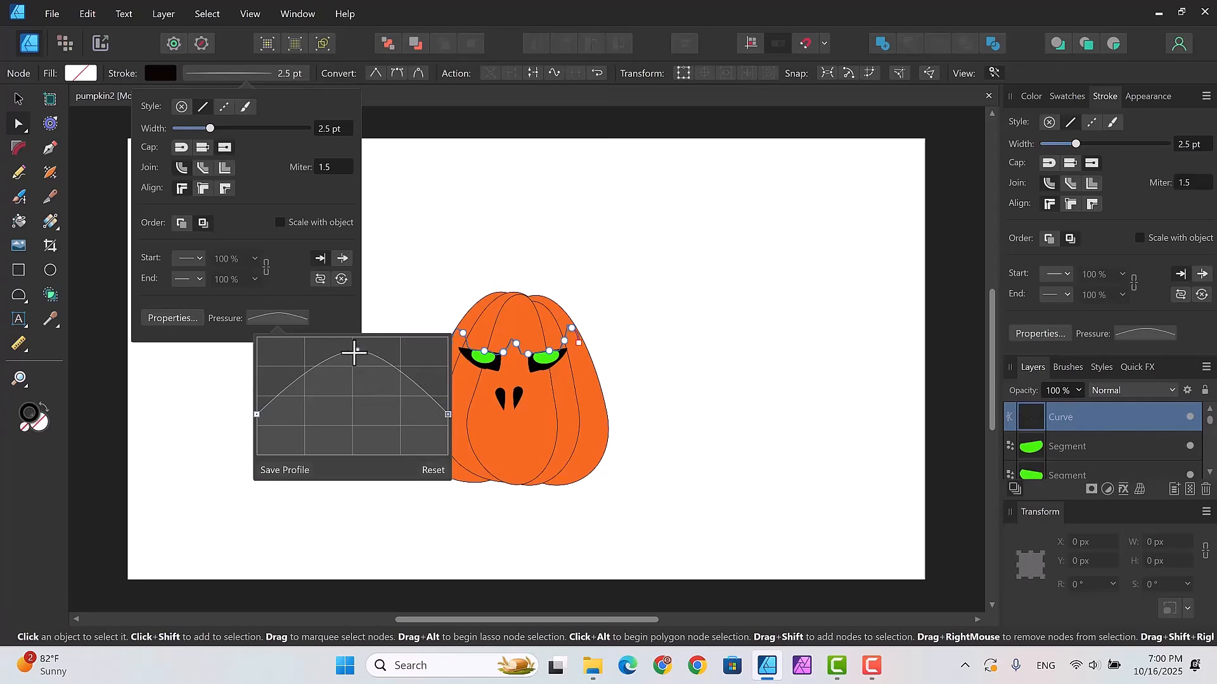
drag(354, 350, 352, 342)
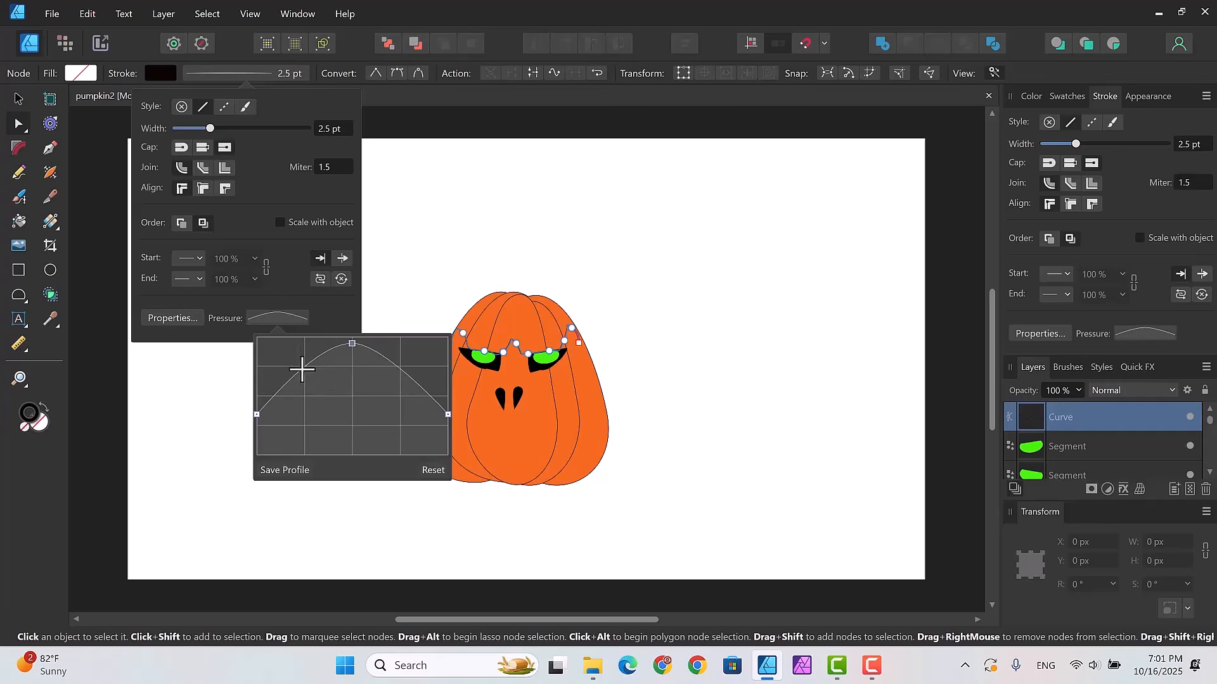
drag(300, 368, 315, 388)
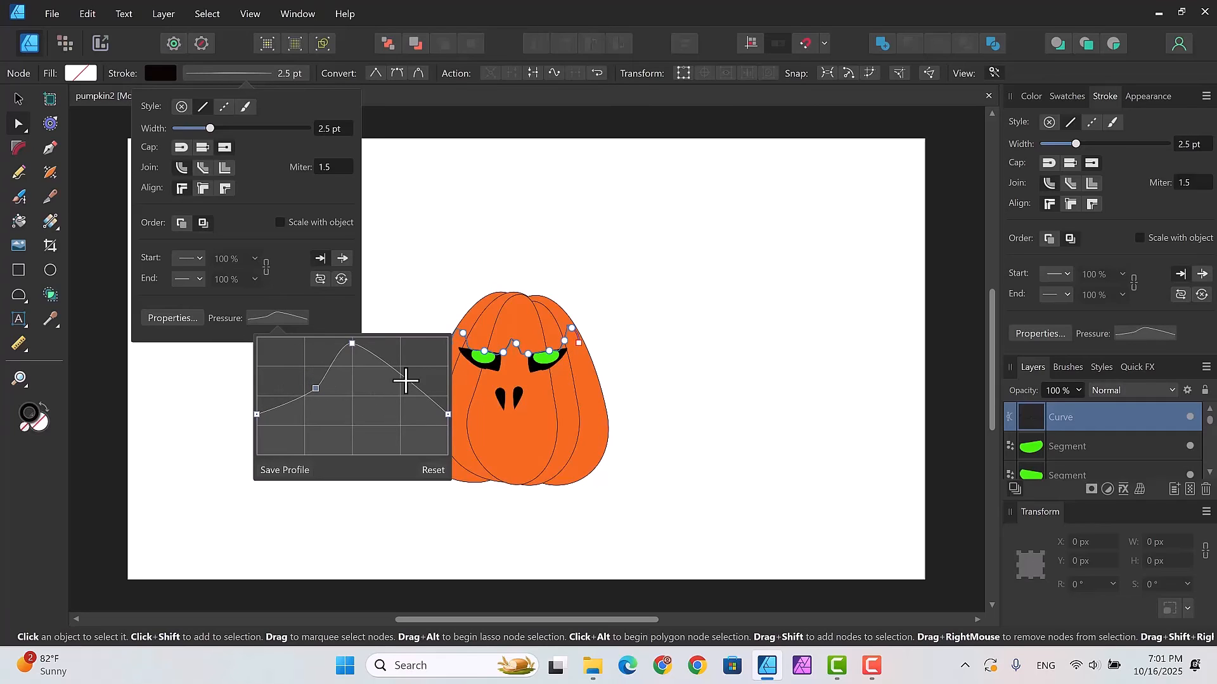
drag(408, 377, 394, 389)
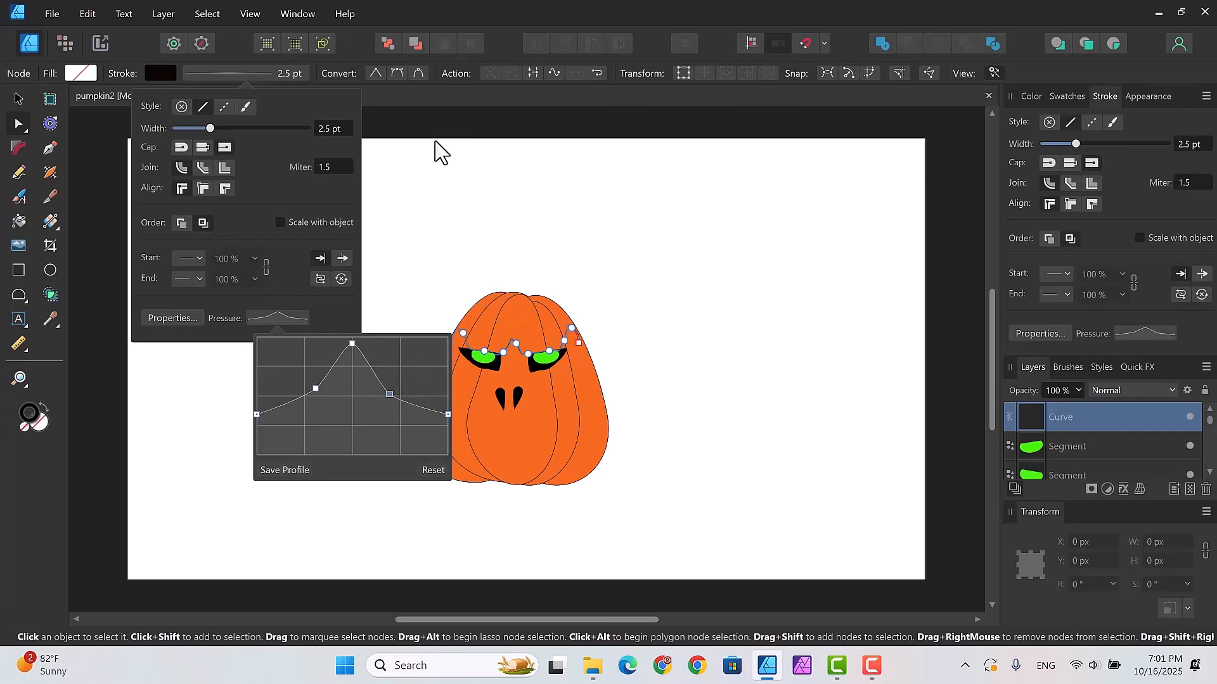
Step: Set the brow curve's stroke width to 6.7 pt and deselect the curve
click(210, 129)
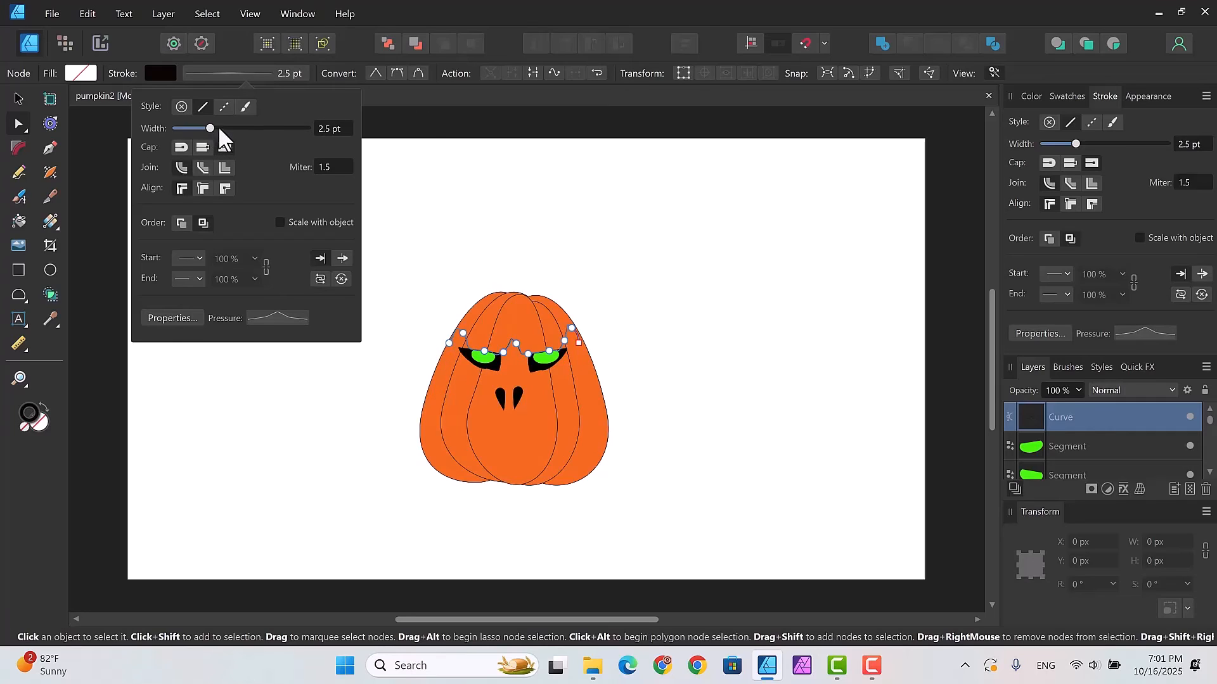
drag(211, 125, 219, 126)
drag(218, 128, 222, 127)
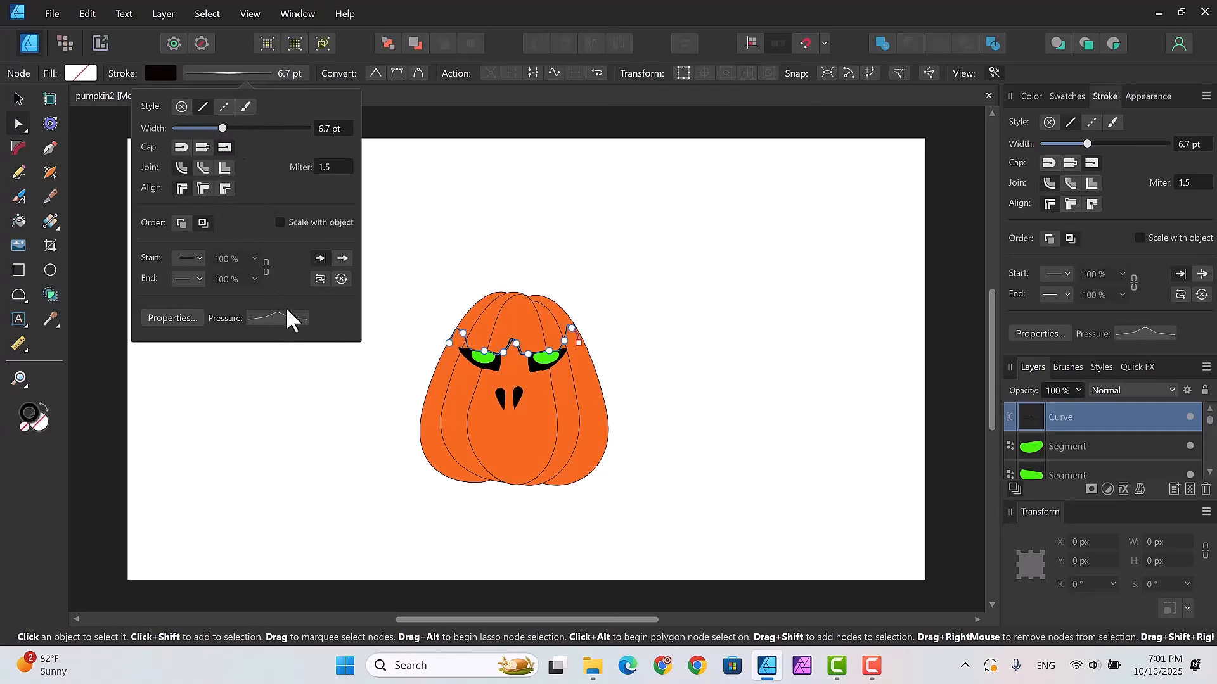
click(647, 310)
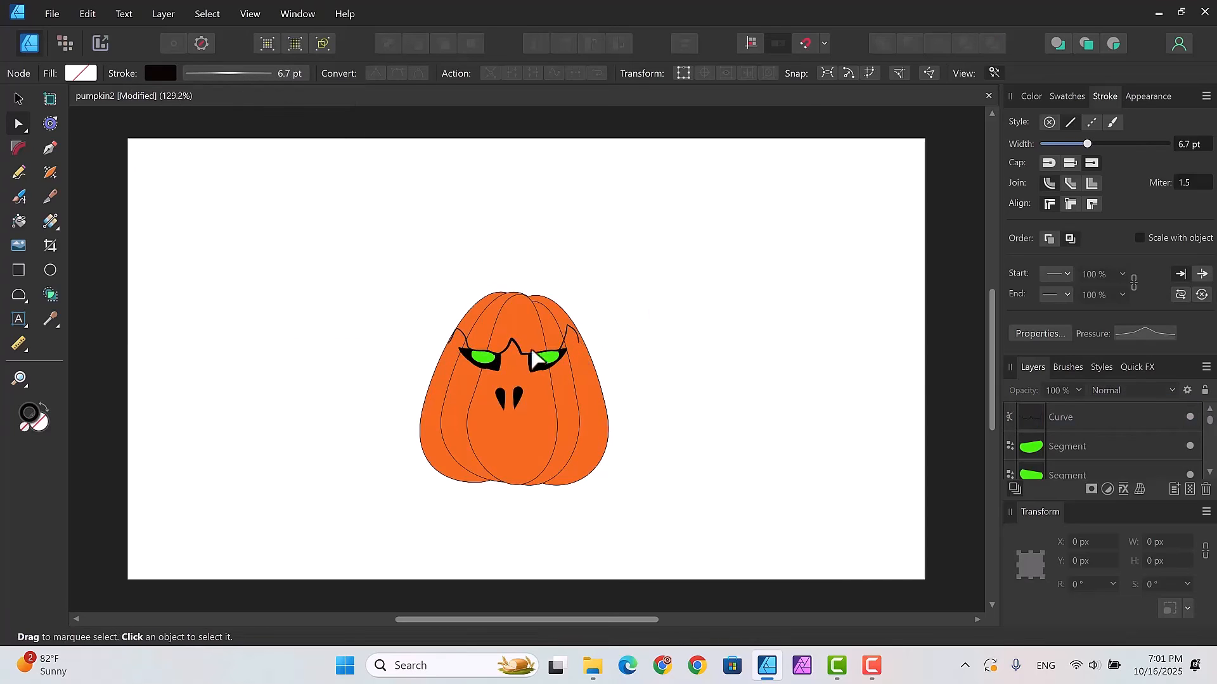
Step: With no object selected, reshape the stroke pressure profile into two high peaks with a deep dip at the centre
click(229, 73)
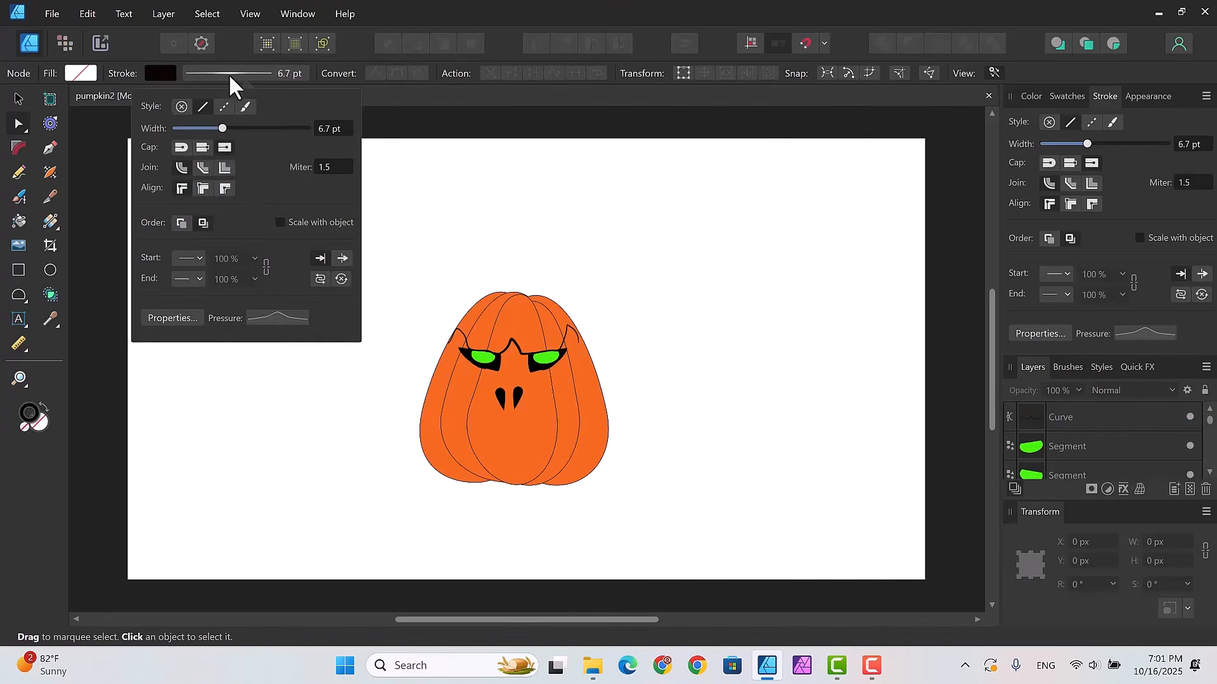
click(264, 312)
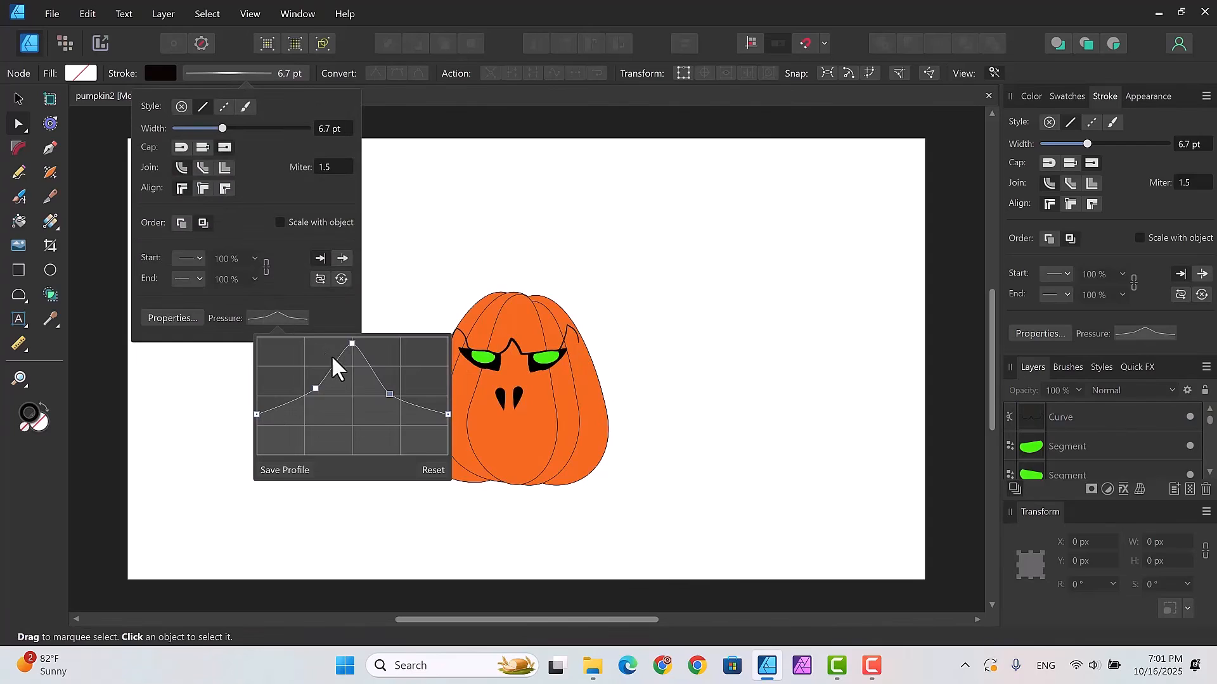
drag(352, 344, 354, 428)
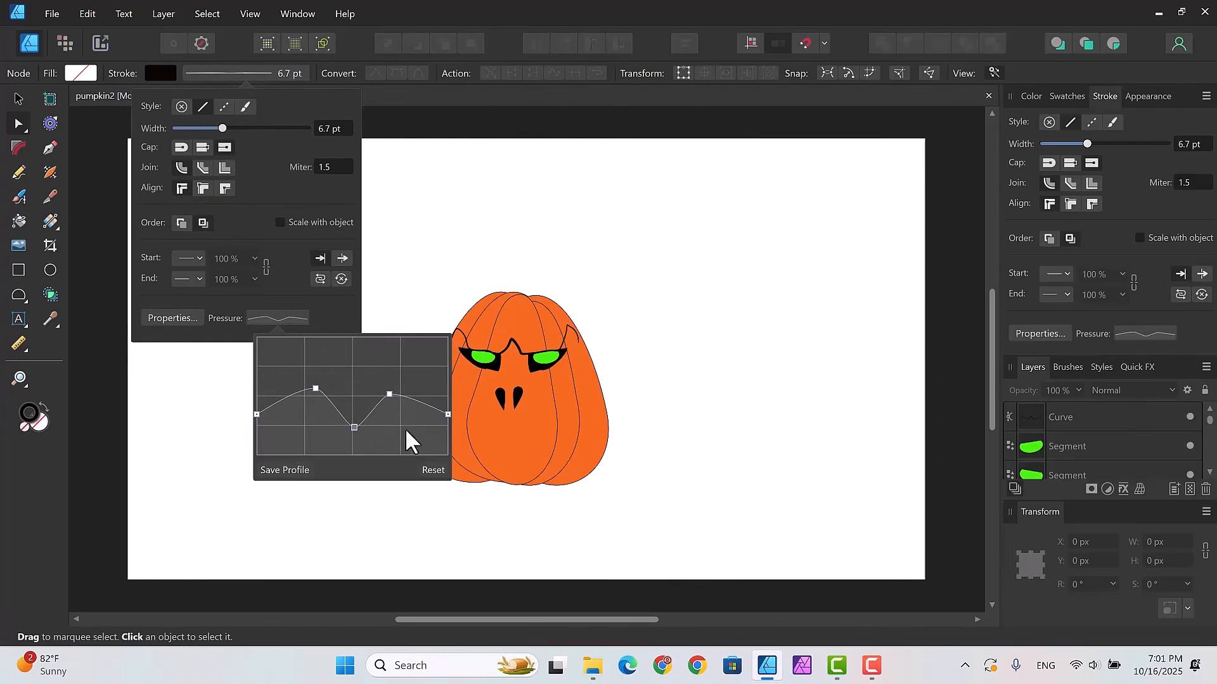
drag(389, 388, 383, 350)
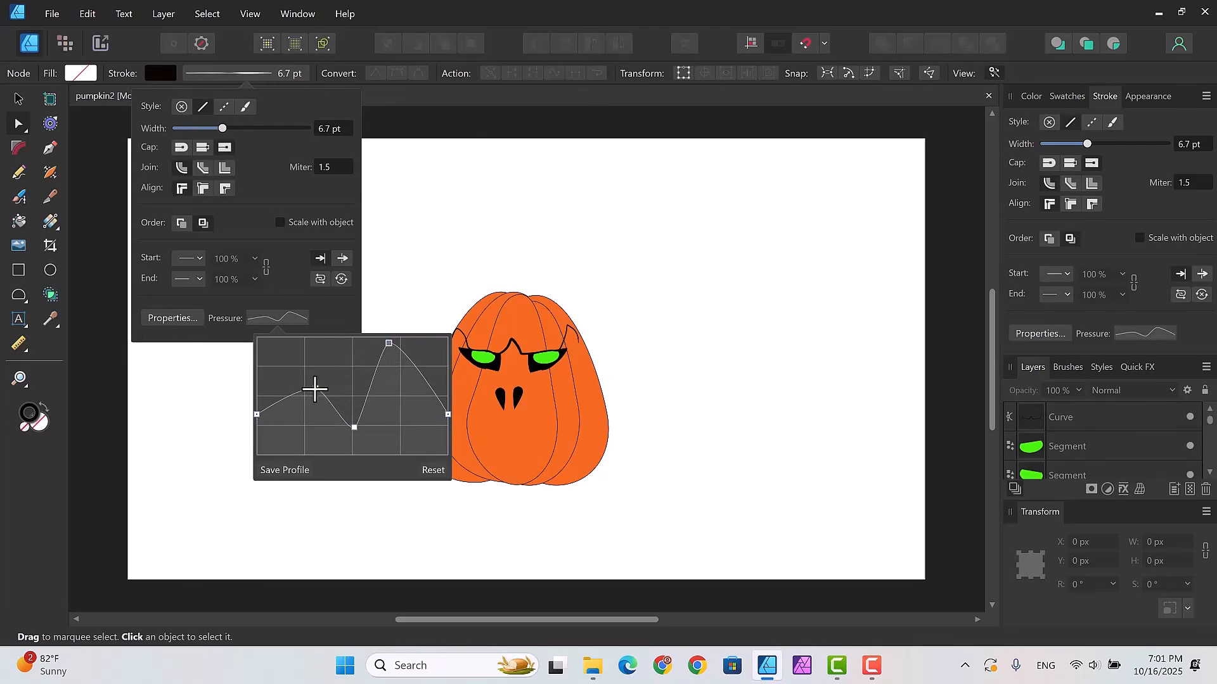
drag(314, 389, 313, 353)
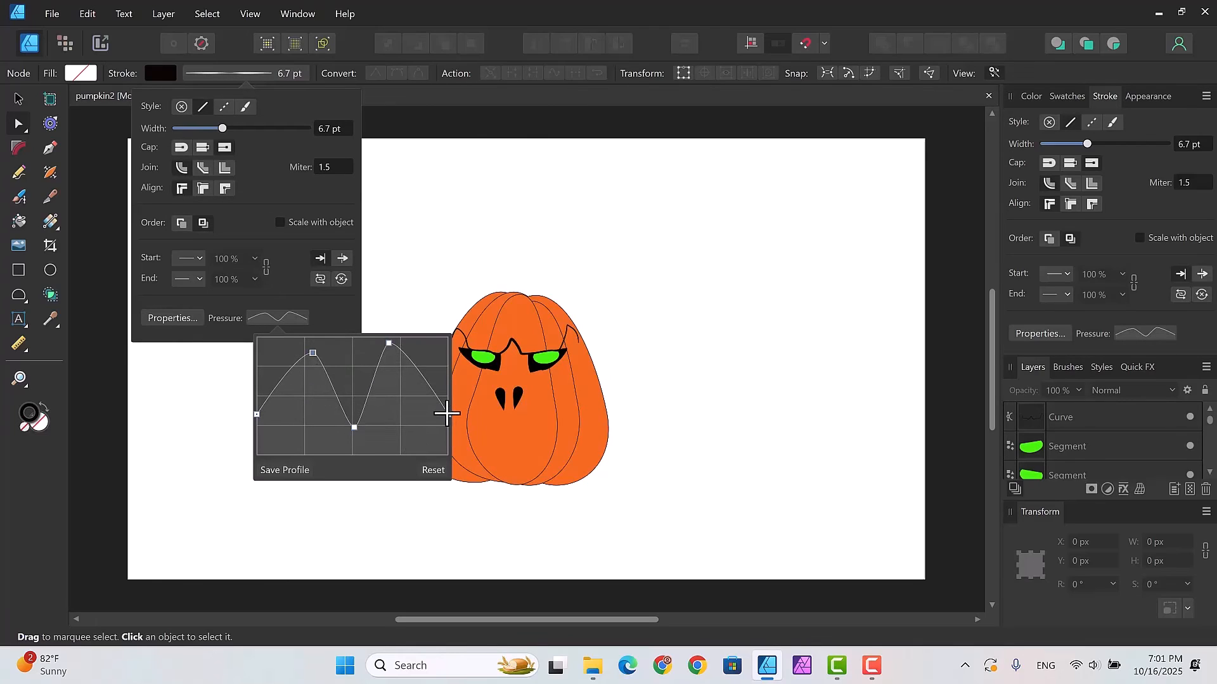
mouse_move(447, 414)
mouse_down()
mouse_move(449, 353)
mouse_move(449, 437)
mouse_up()
Step: Raise the pressure profile's centre and ends, lower the points on both sides, and add a mid-height point near the start
drag(389, 357, 392, 389)
drag(353, 426, 438, 364)
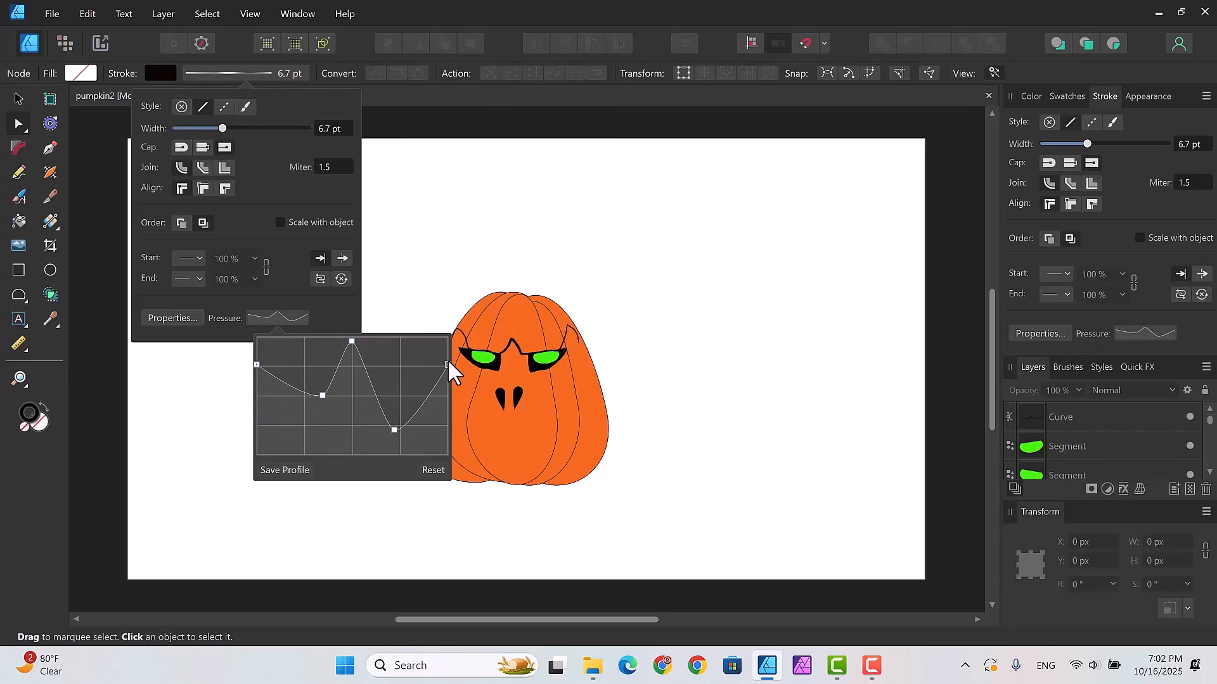
click(320, 395)
drag(256, 363, 276, 397)
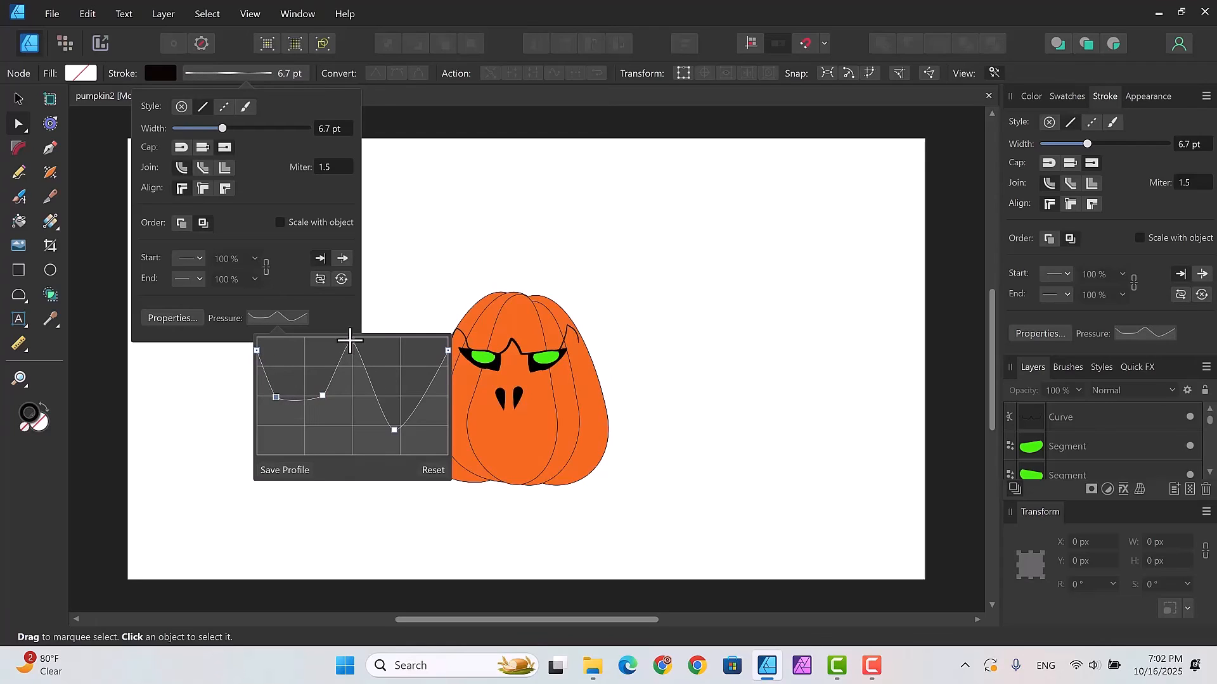
Step: Drop the pressure profile's centre point low, raise the points on both sides, and add a point on the right slope
drag(350, 341, 351, 437)
drag(393, 428, 393, 359)
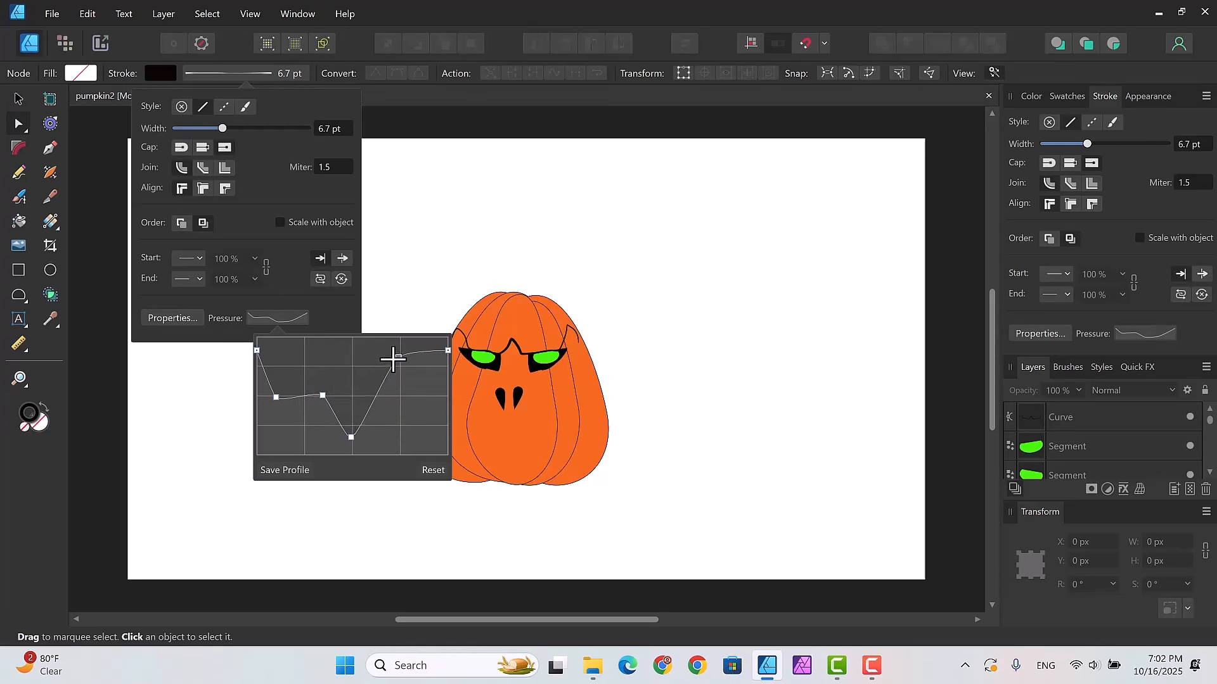
mouse_move(322, 396)
mouse_down()
mouse_move(328, 359)
mouse_move(329, 374)
mouse_up()
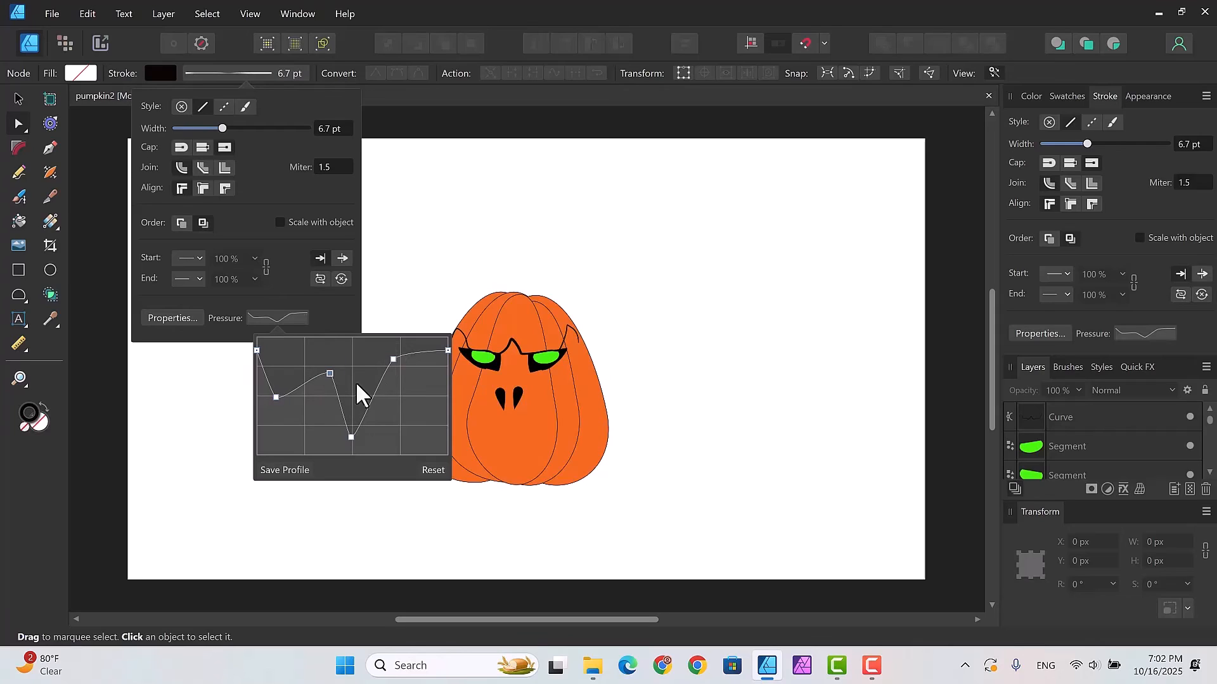
click(383, 409)
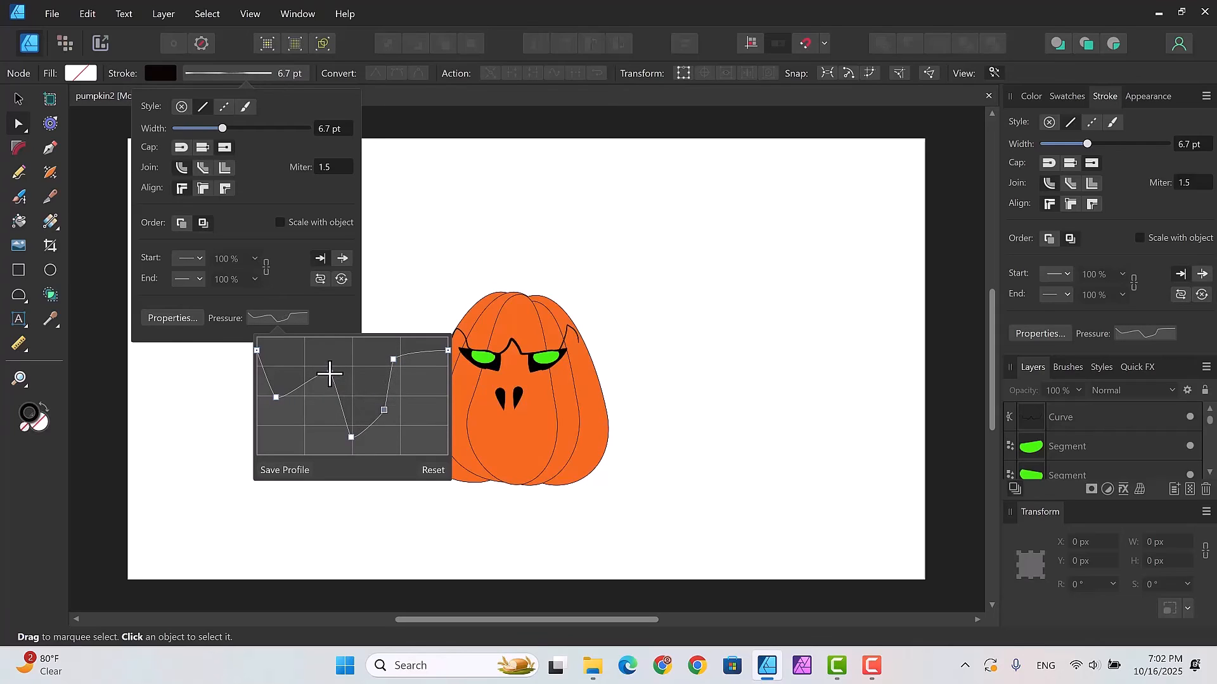
drag(329, 374, 321, 357)
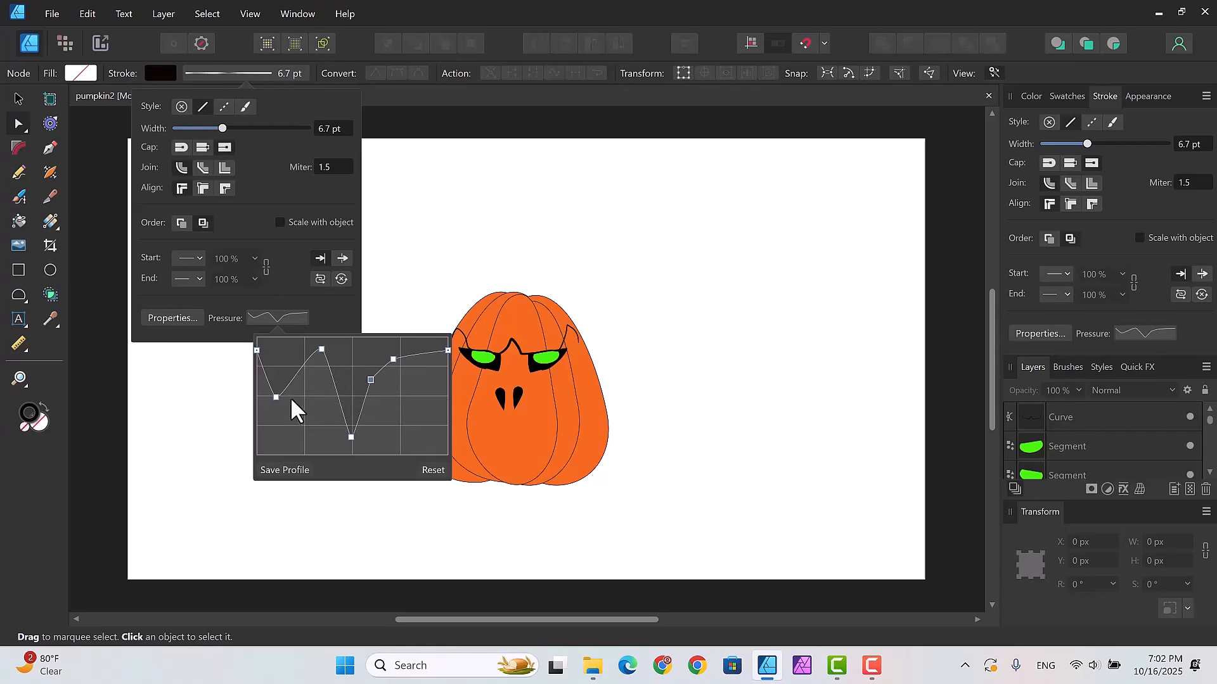
drag(277, 397, 281, 358)
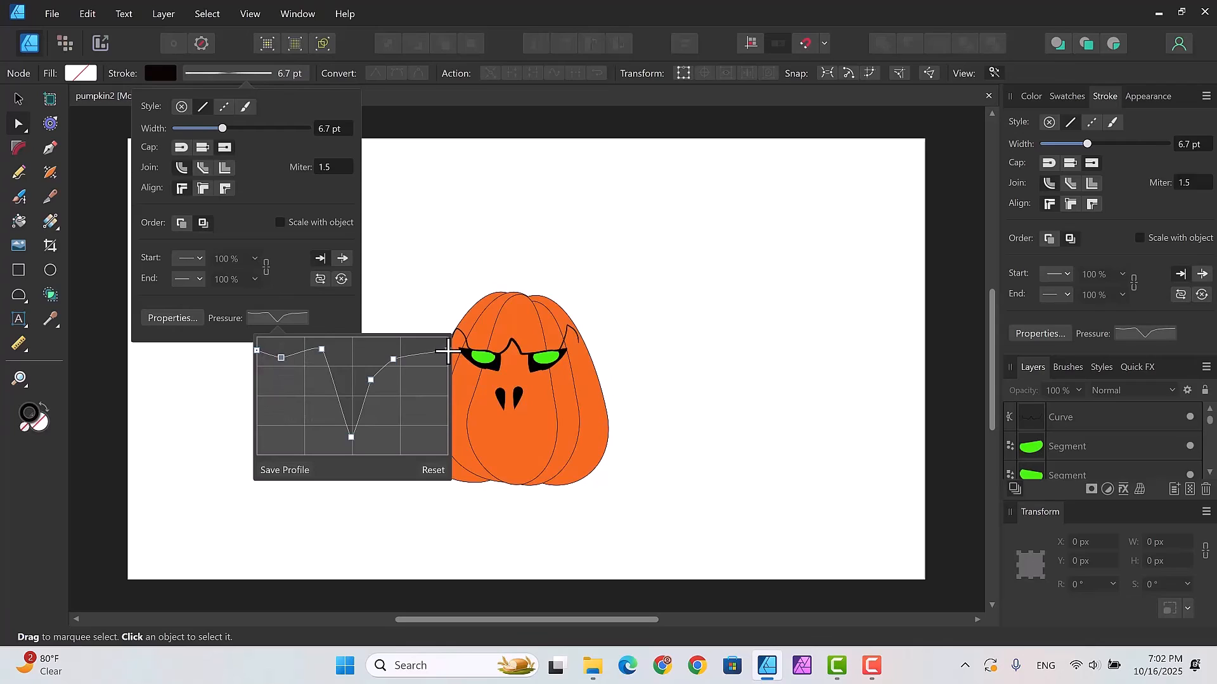
Step: Even out the pressure profile into a symmetrical V with high ends and a low centre, adding a point on the left slope
drag(449, 350, 448, 344)
drag(373, 382, 327, 401)
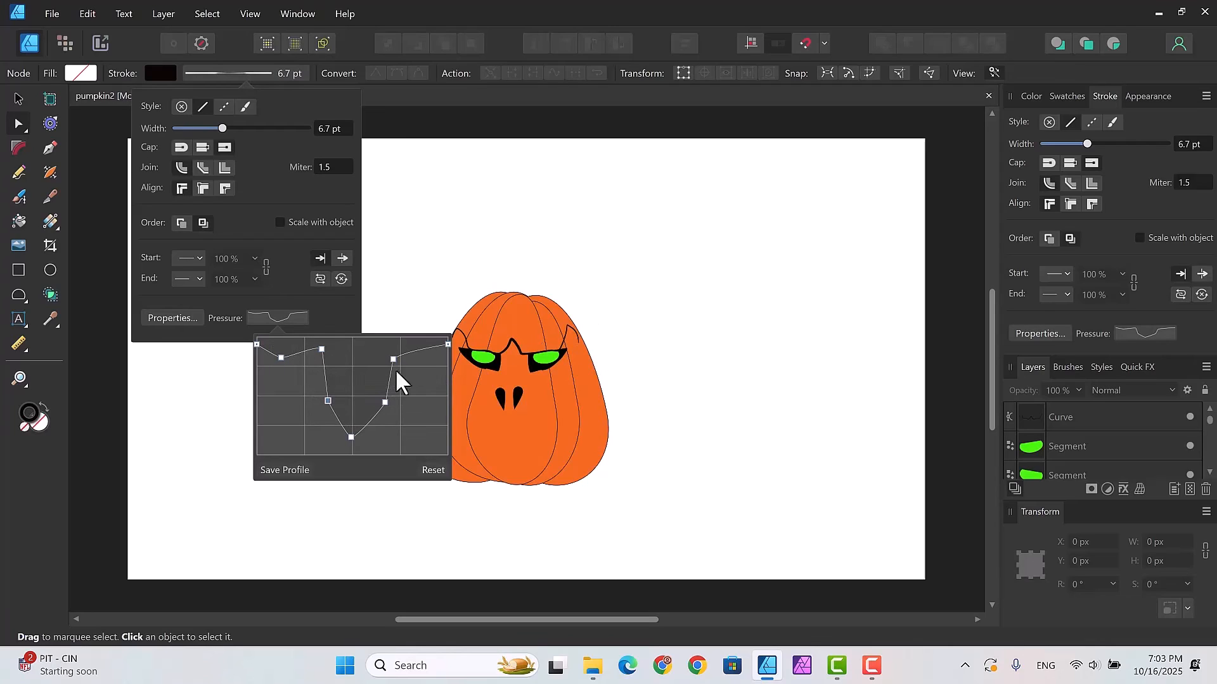
drag(391, 359, 406, 379)
drag(322, 349, 301, 378)
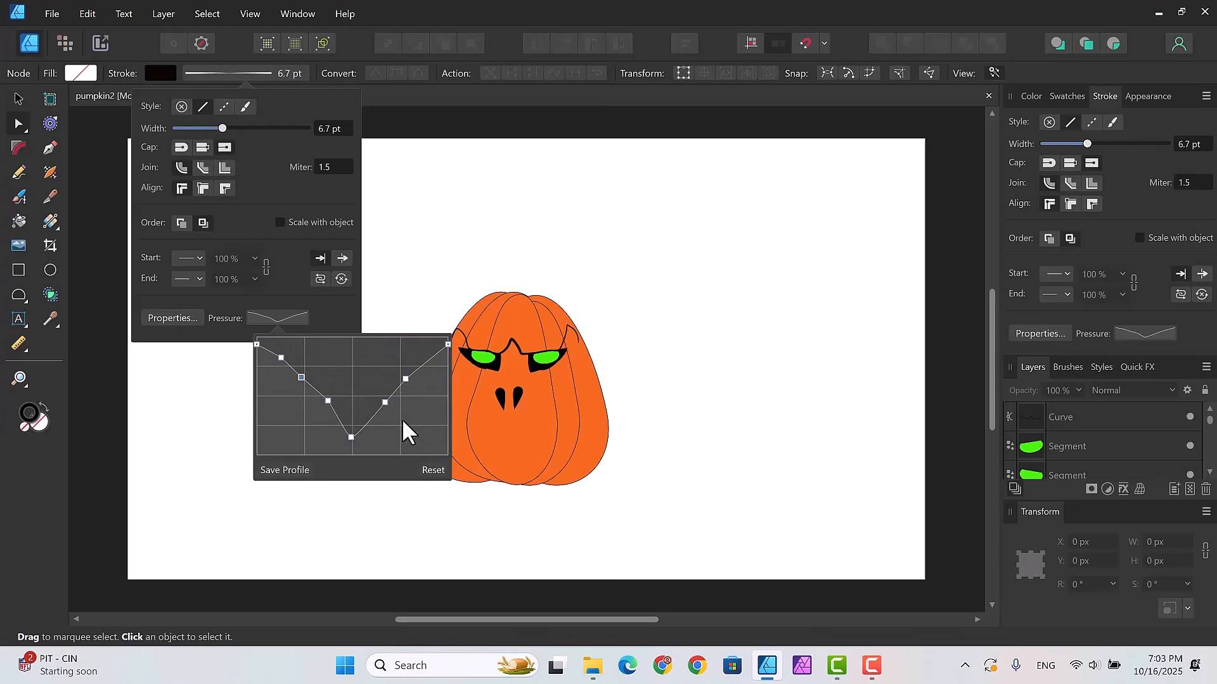
click(685, 389)
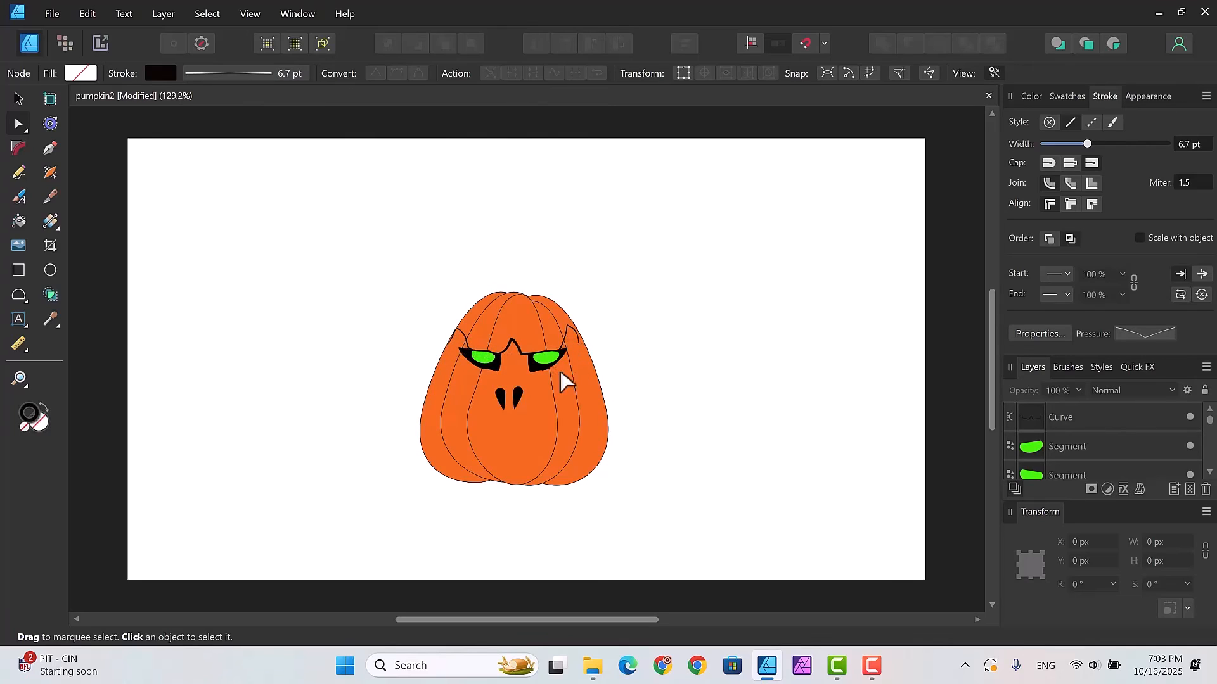
click(519, 347)
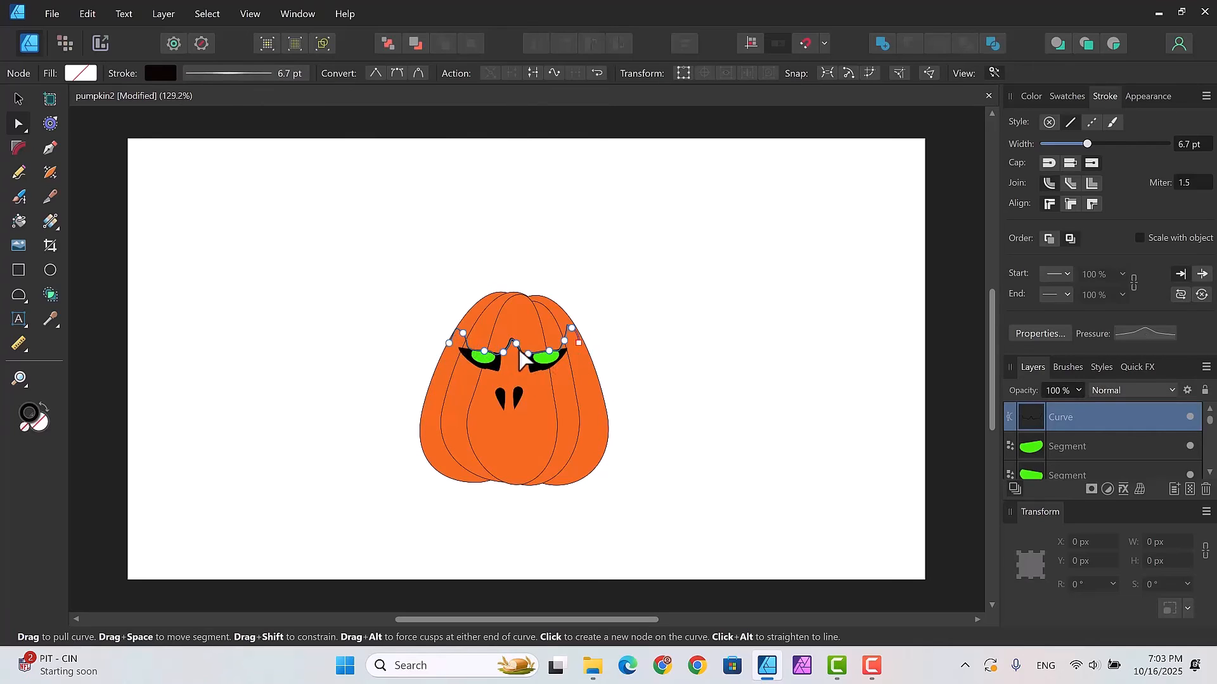
click(640, 340)
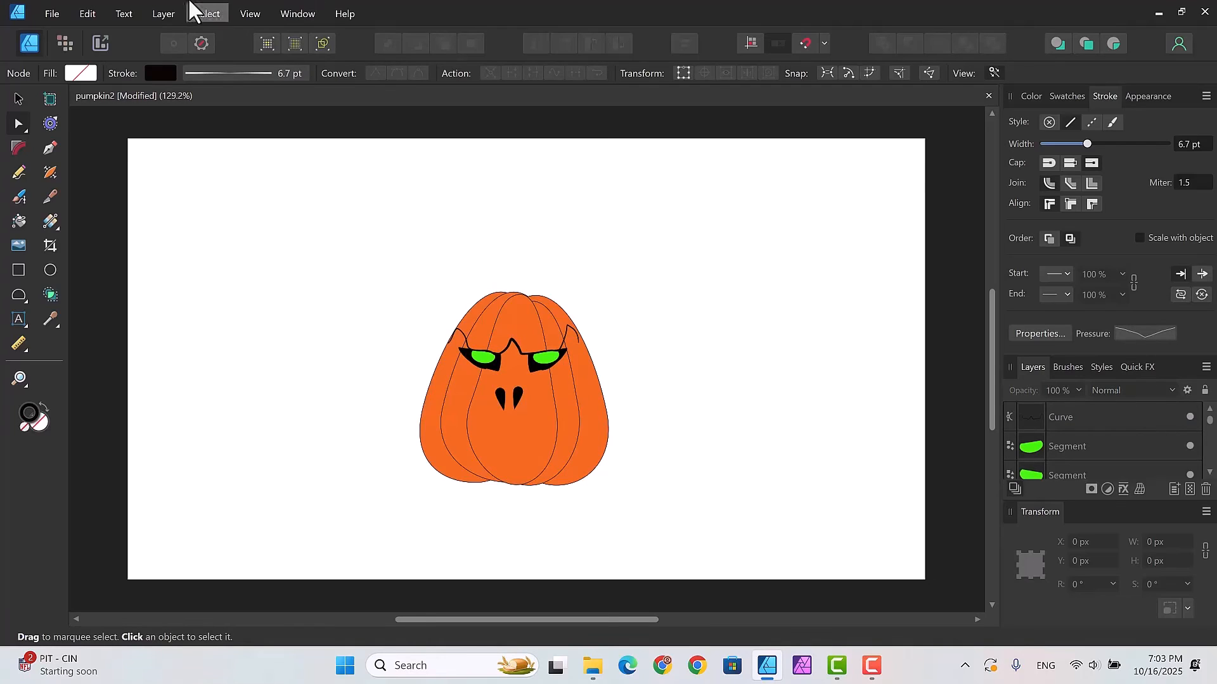
Step: Draw a wavy open mouth line about 369 px wide and 93 px high across the pumpkin below the nose with the Pen tool
click(48, 145)
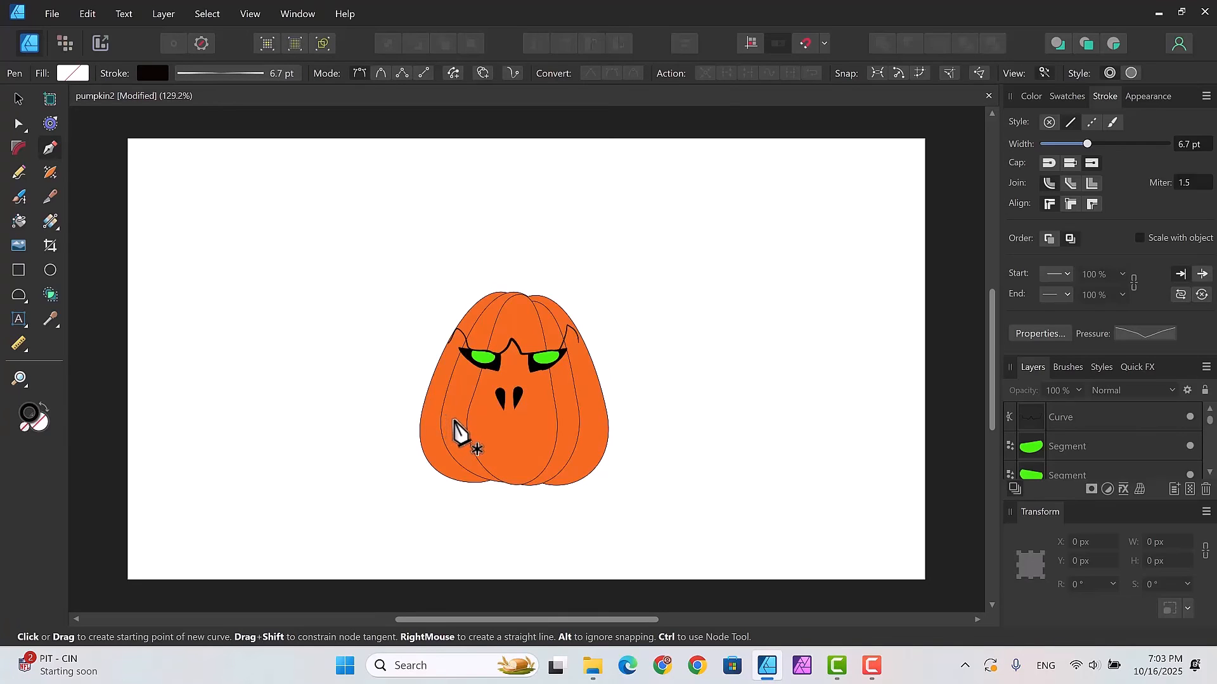
drag(455, 419, 463, 417)
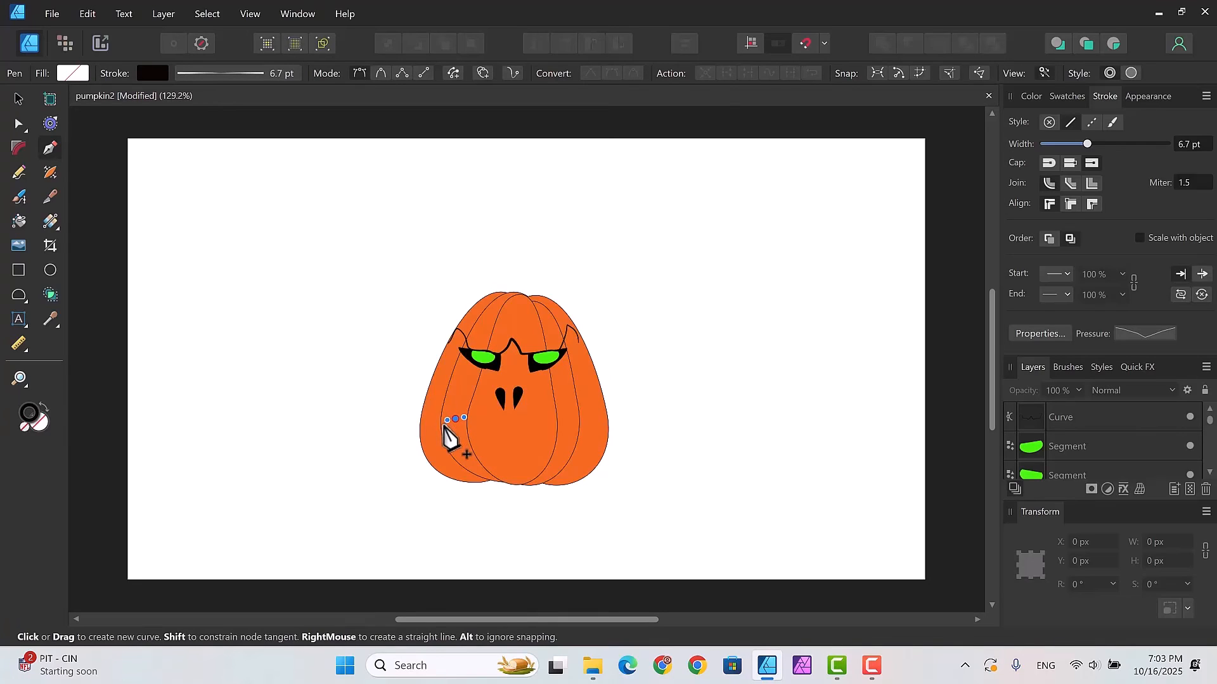
click(444, 427)
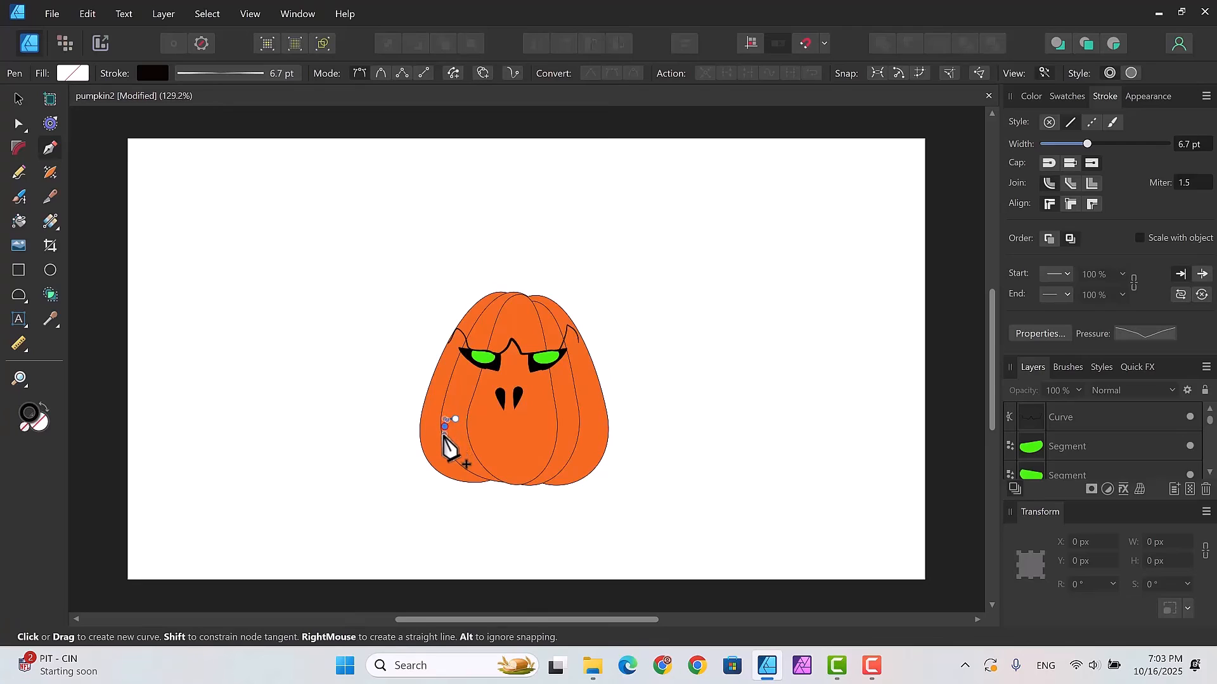
click(459, 443)
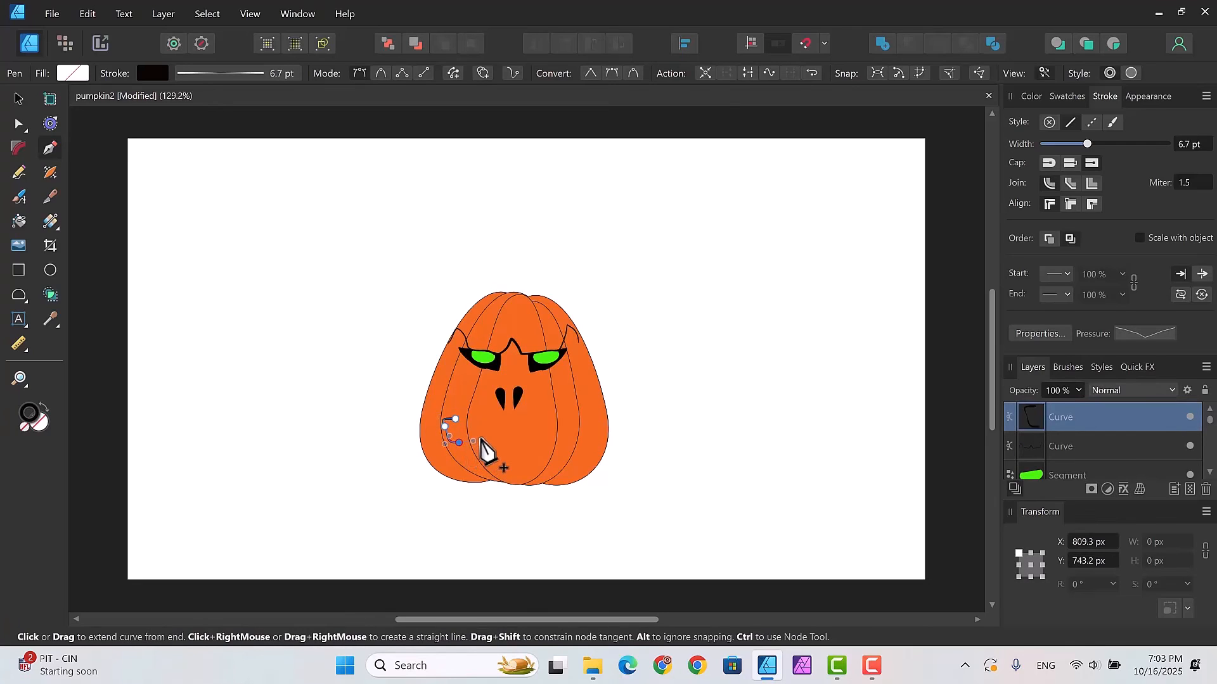
click(484, 436)
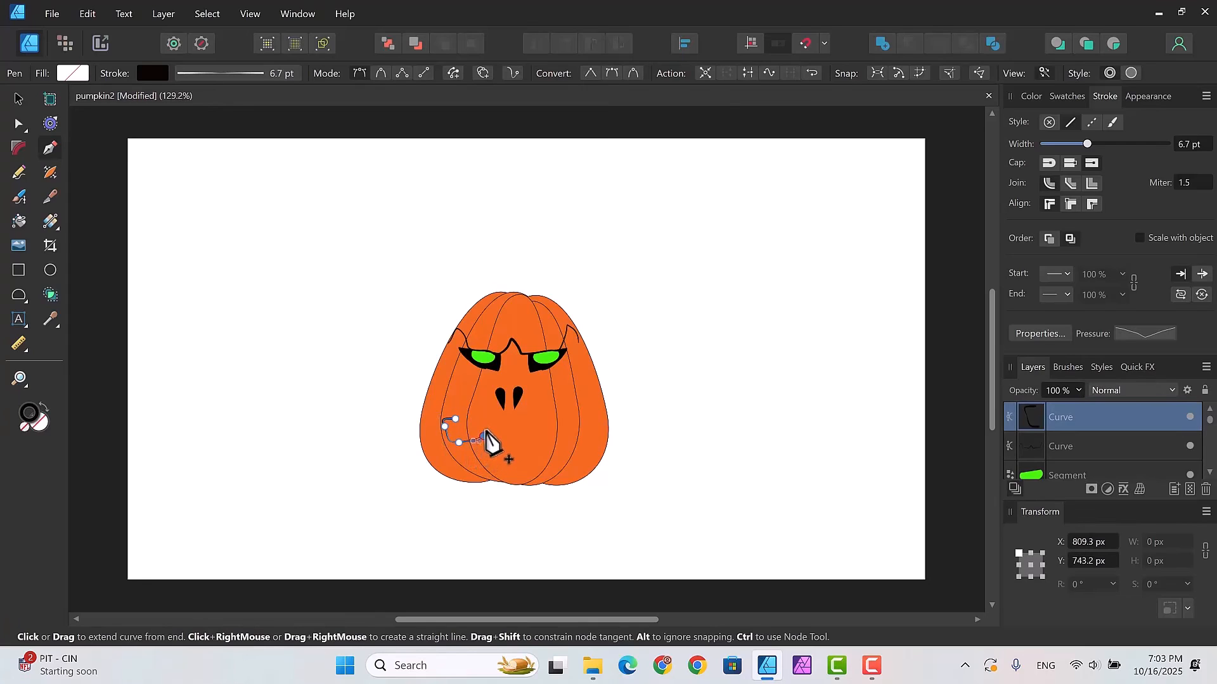
click(498, 429)
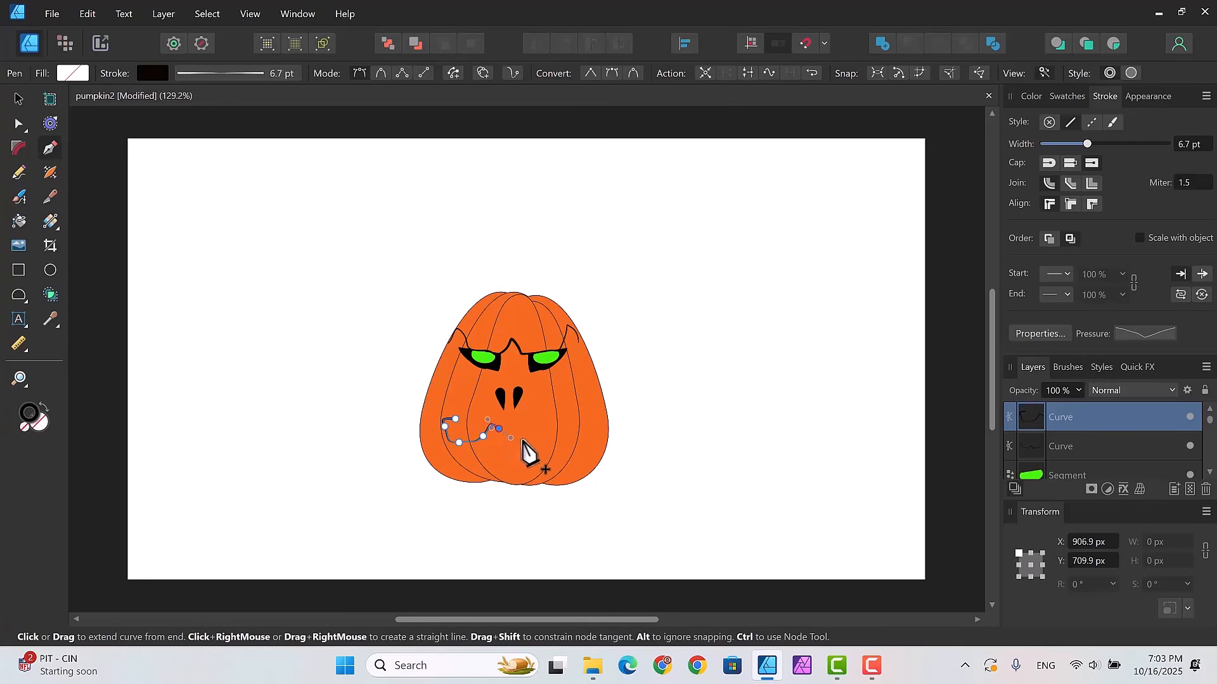
click(524, 439)
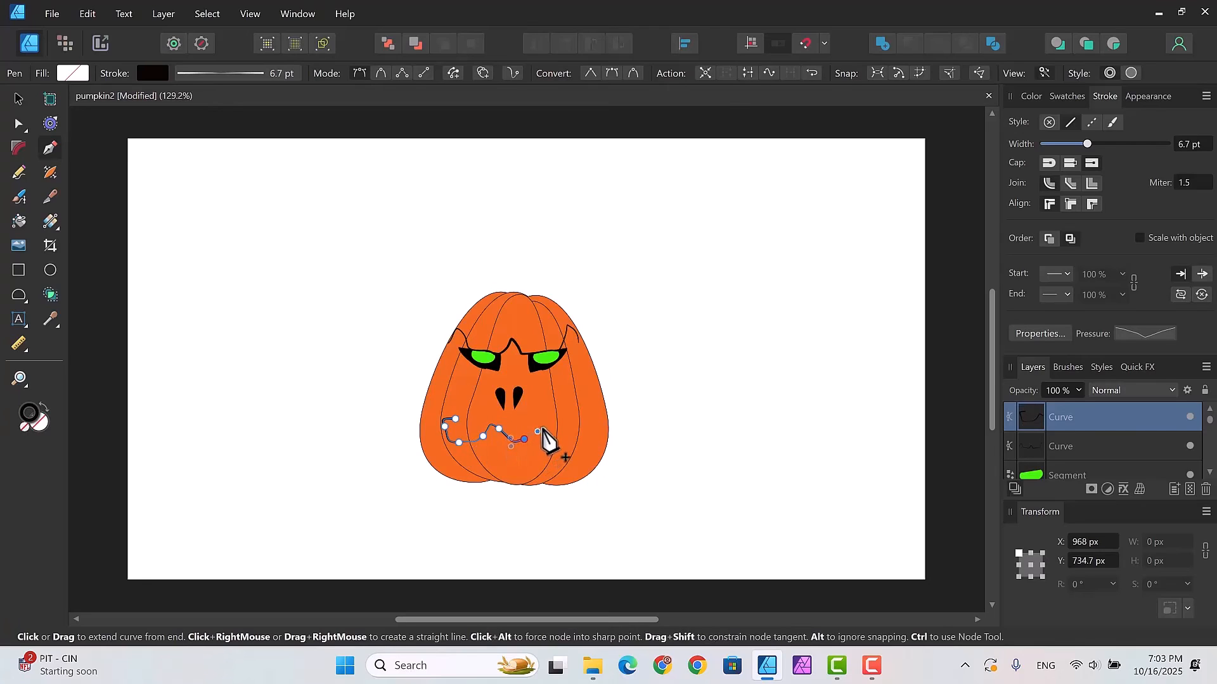
click(546, 423)
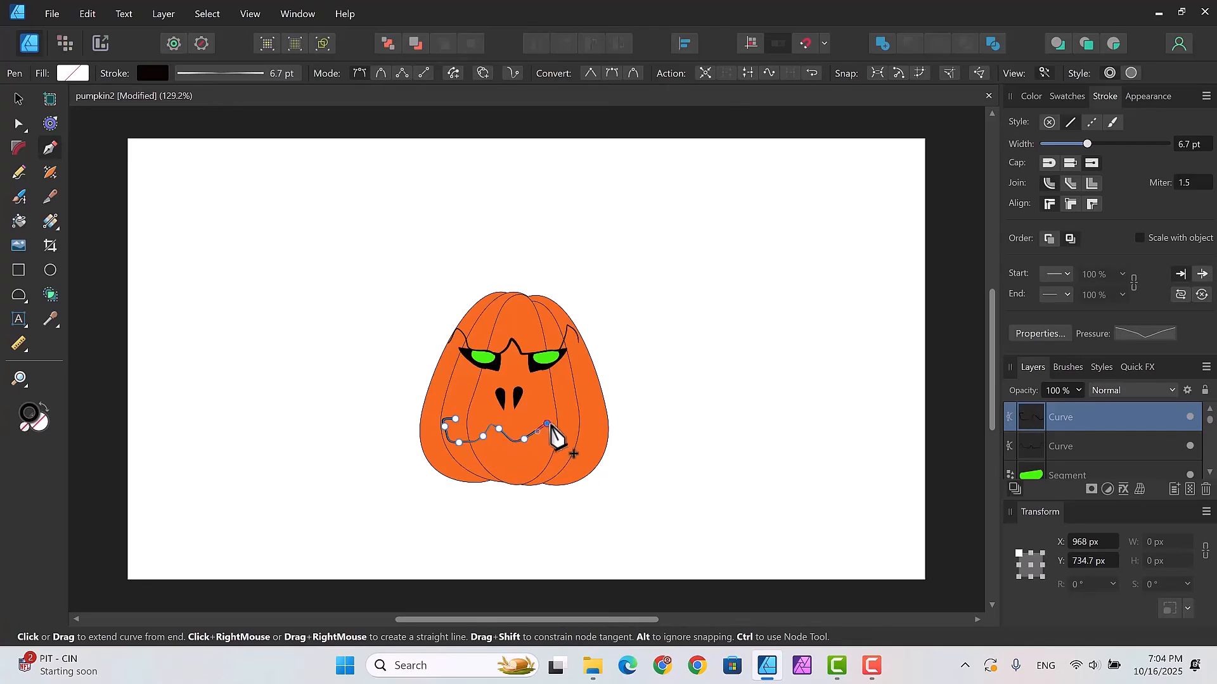
click(566, 431)
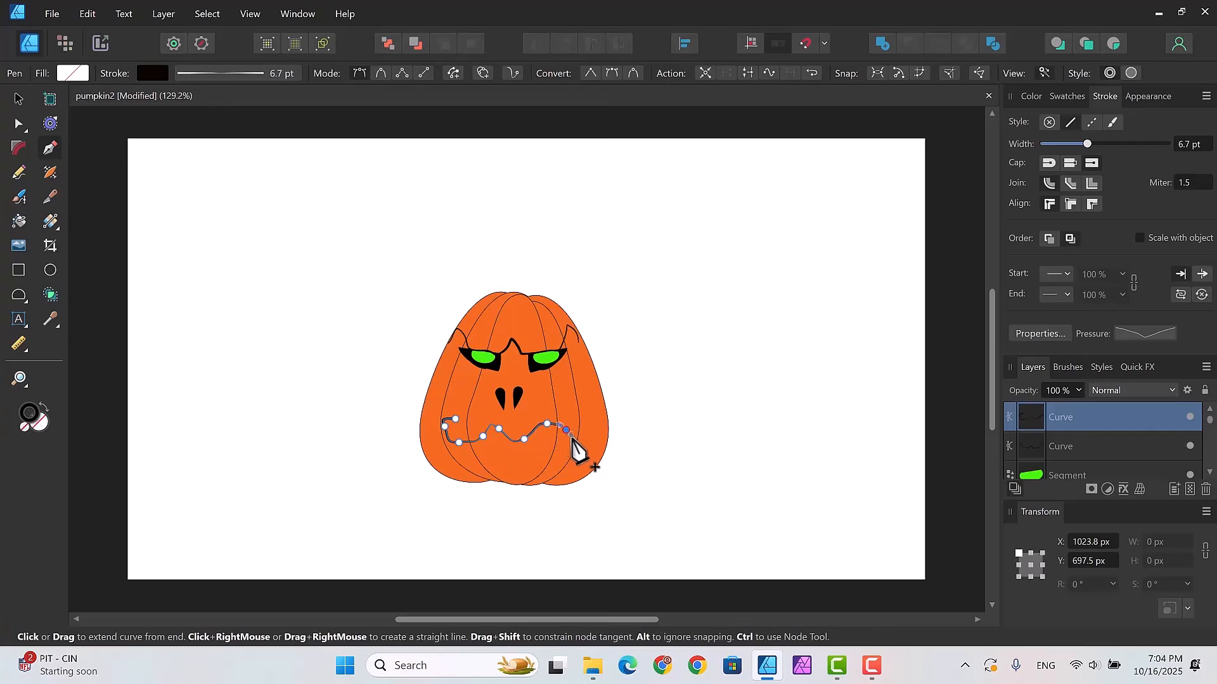
click(583, 438)
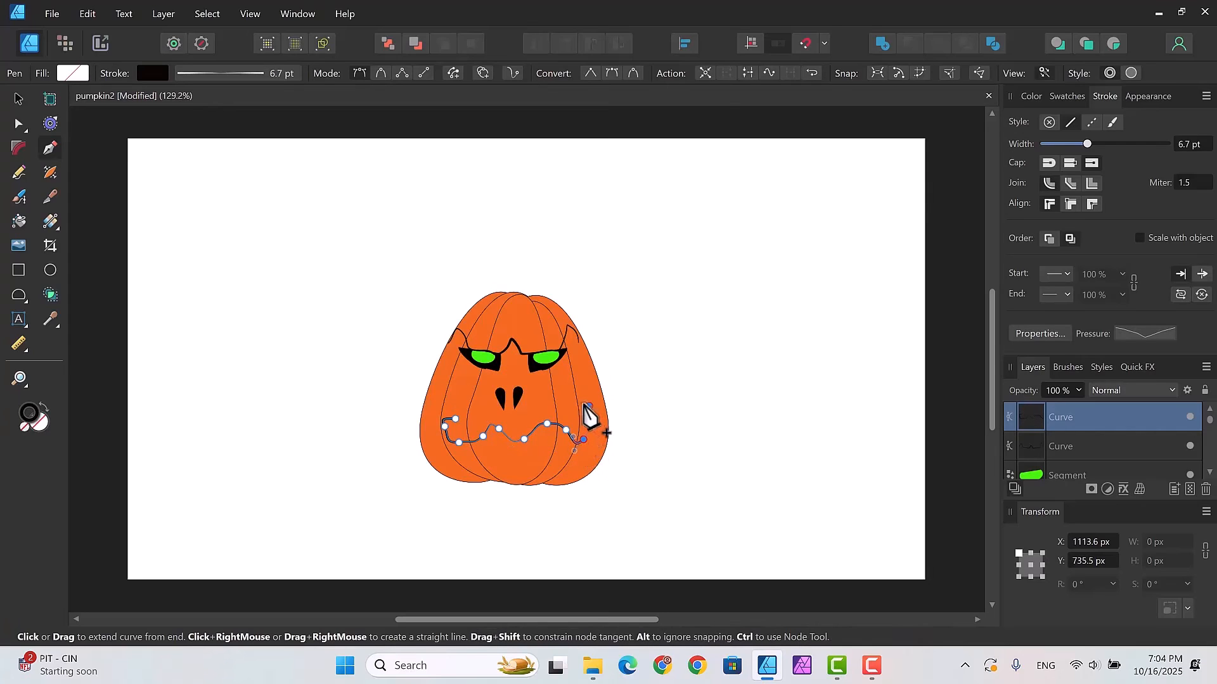
click(588, 406)
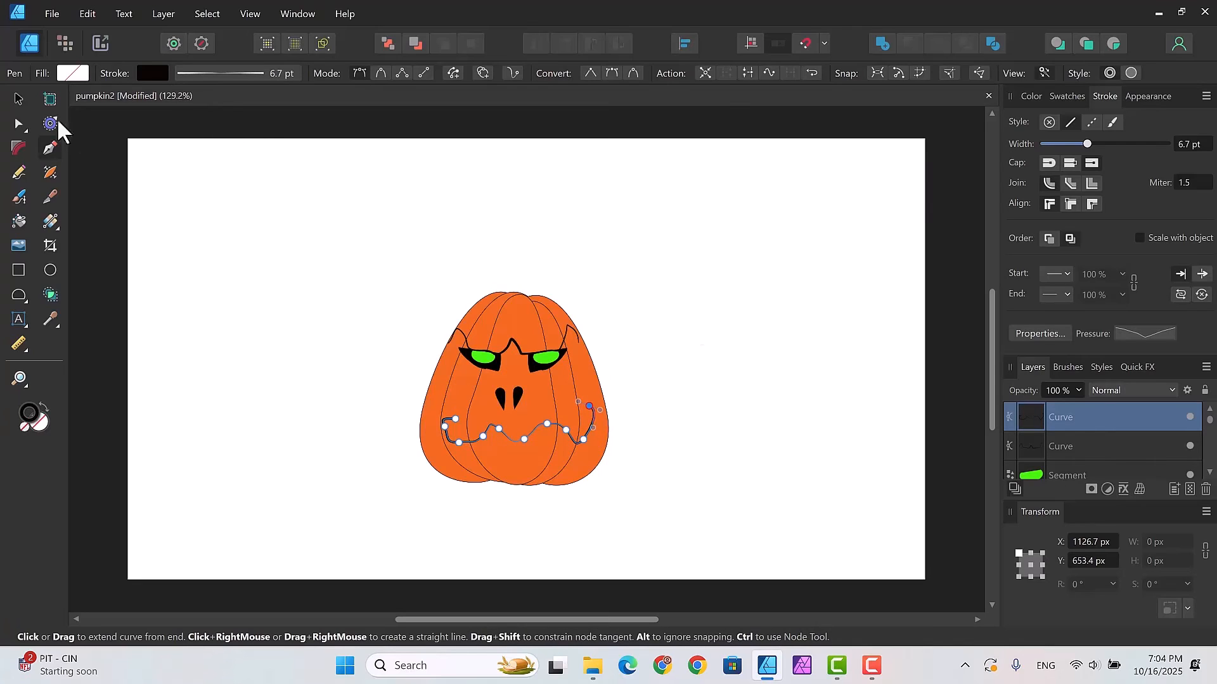
Step: Reshape the mouth line's pressure profile: shift the low centre point slightly right, add a dip on the left slope, and lower the point before the centre
click(19, 102)
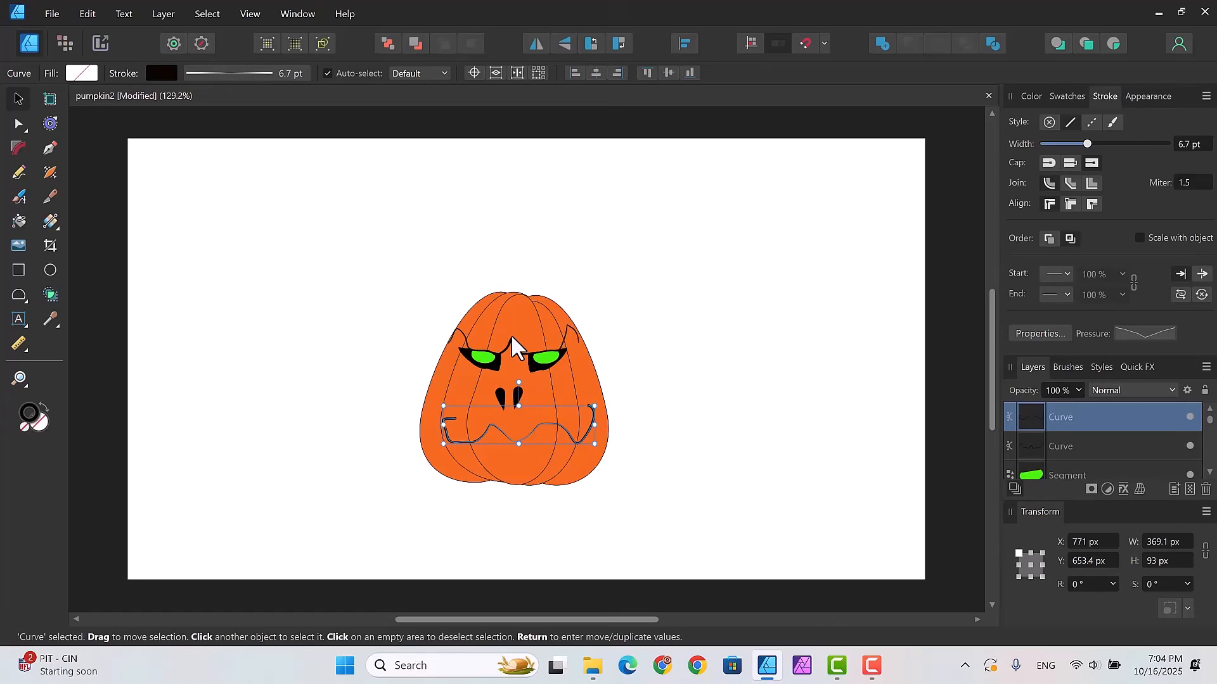
click(227, 69)
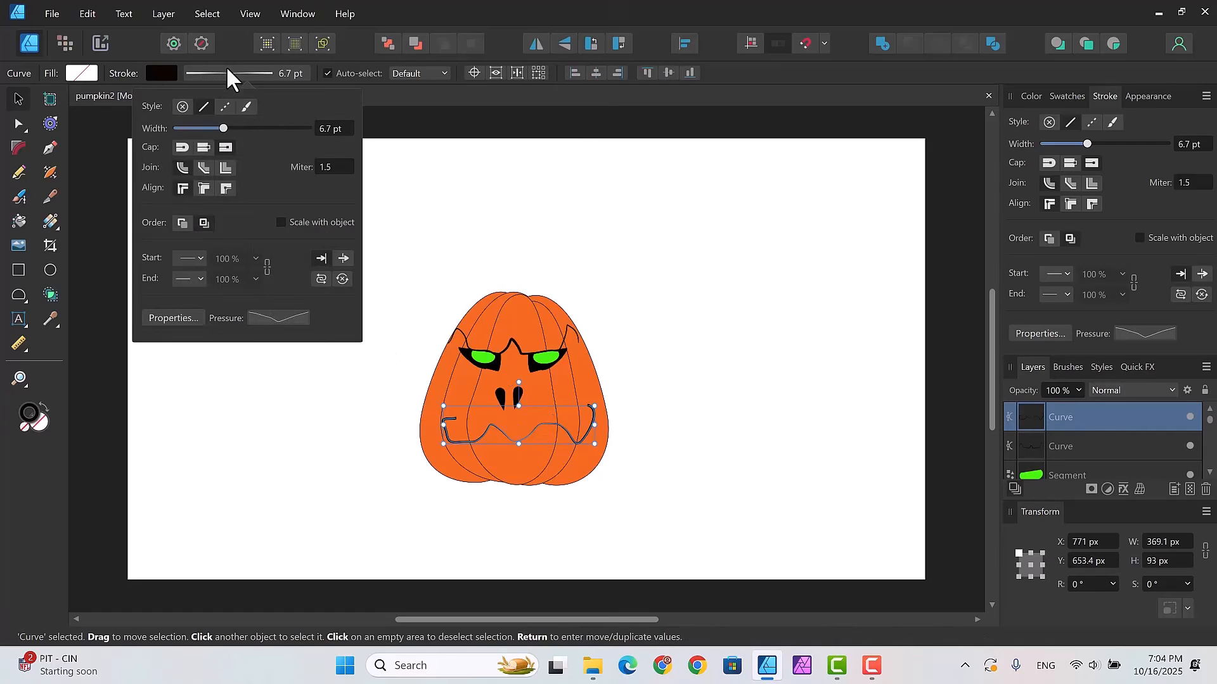
click(260, 316)
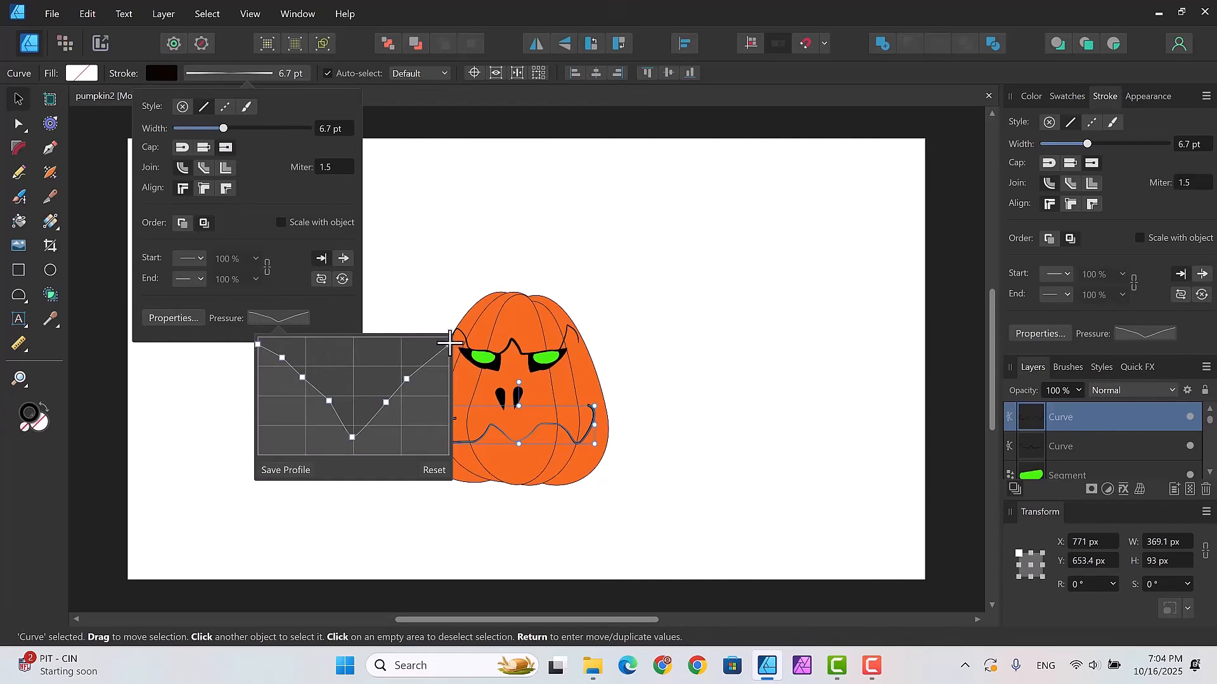
drag(449, 342, 451, 425)
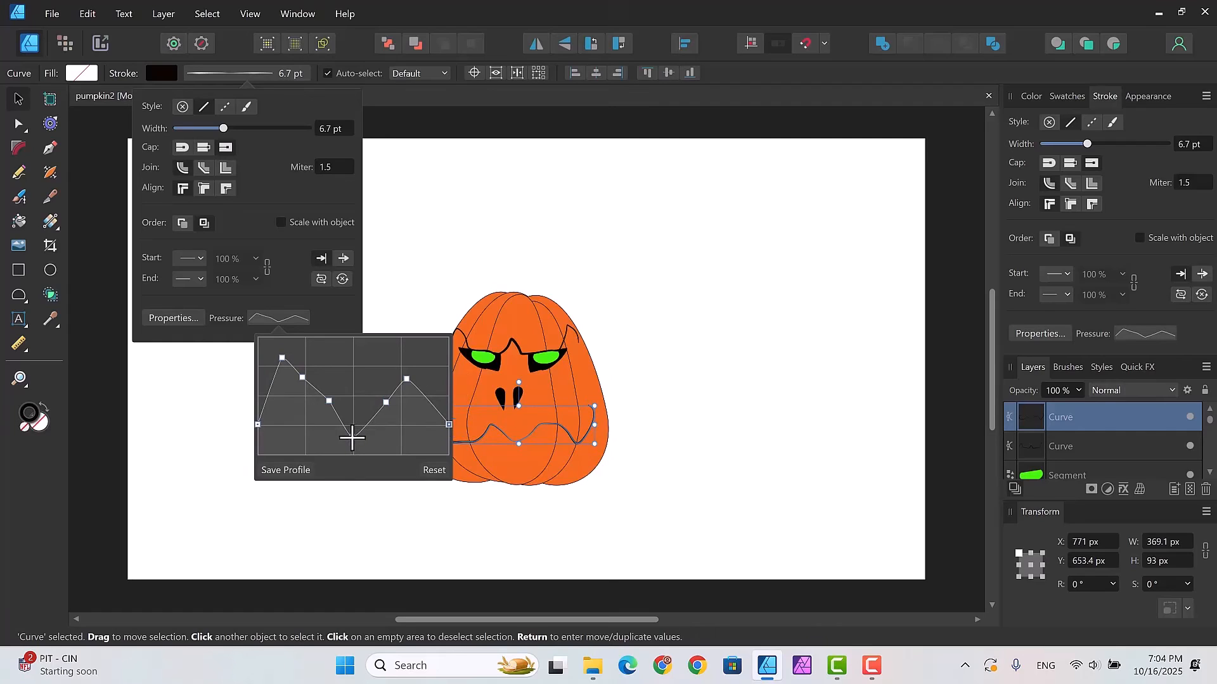
mouse_move(352, 437)
mouse_down()
mouse_move(356, 383)
mouse_move(360, 438)
mouse_up()
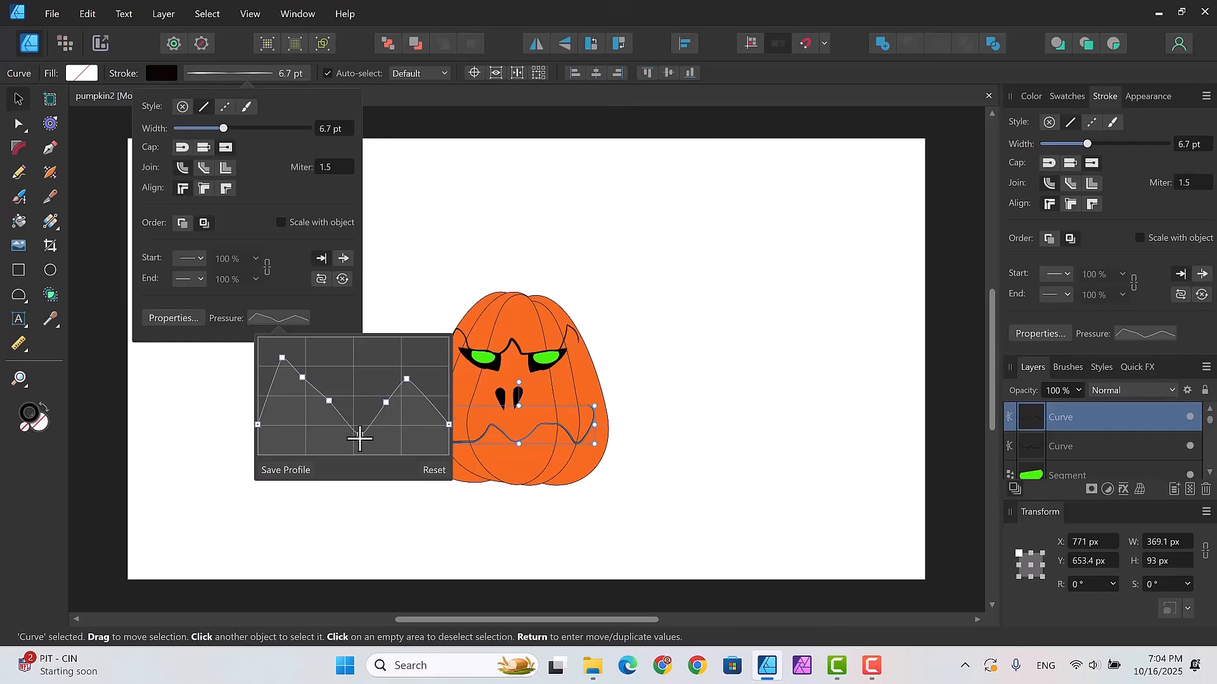
click(302, 375)
drag(256, 424, 258, 344)
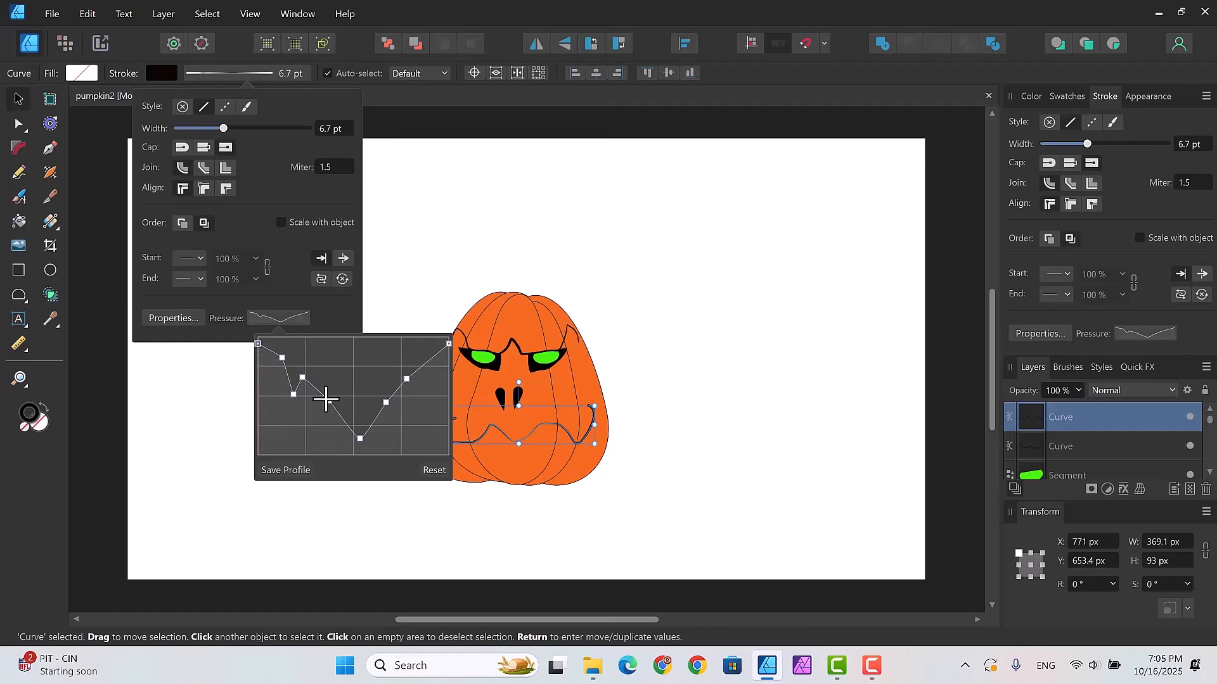
drag(325, 398, 322, 420)
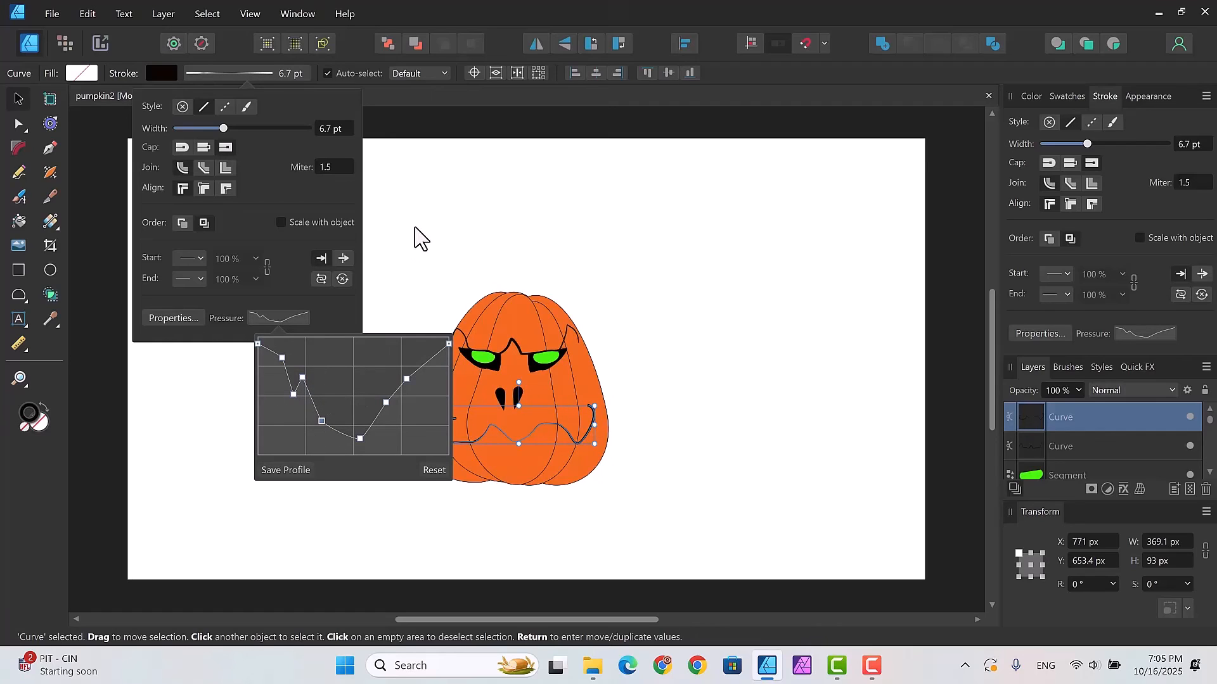
click(447, 271)
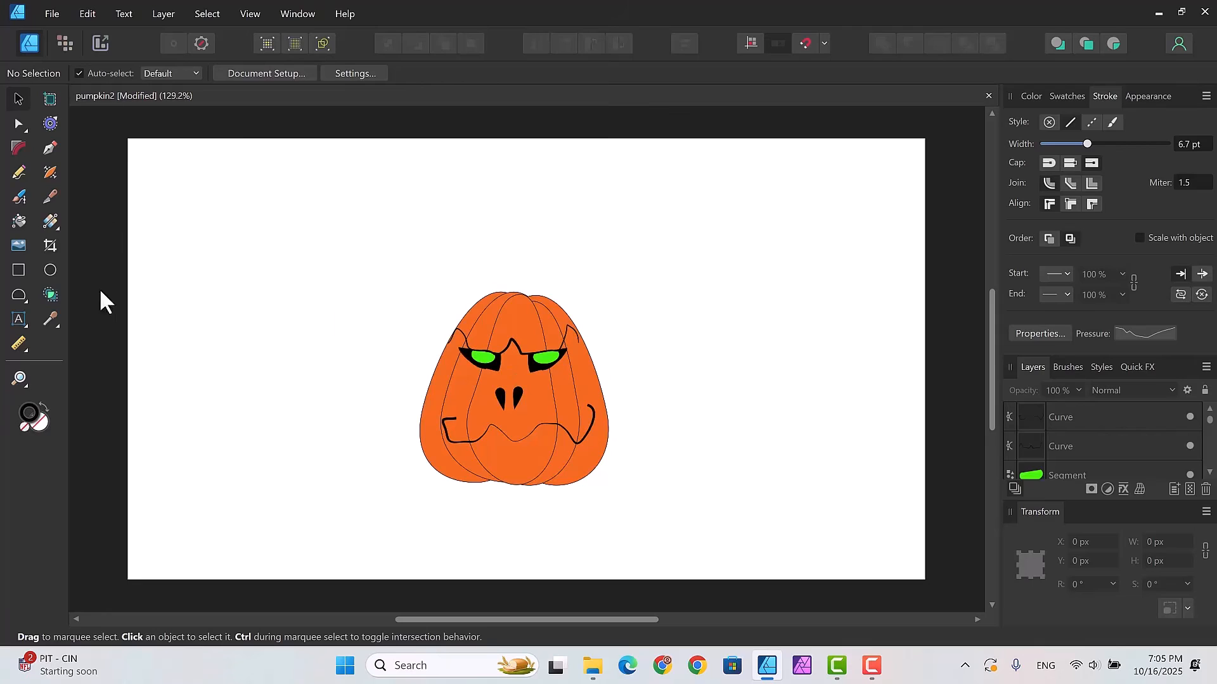
Step: Draw a small triangle about 33 px wide and 42 px high on the blank area left of the pumpkin and fill it black
click(25, 298)
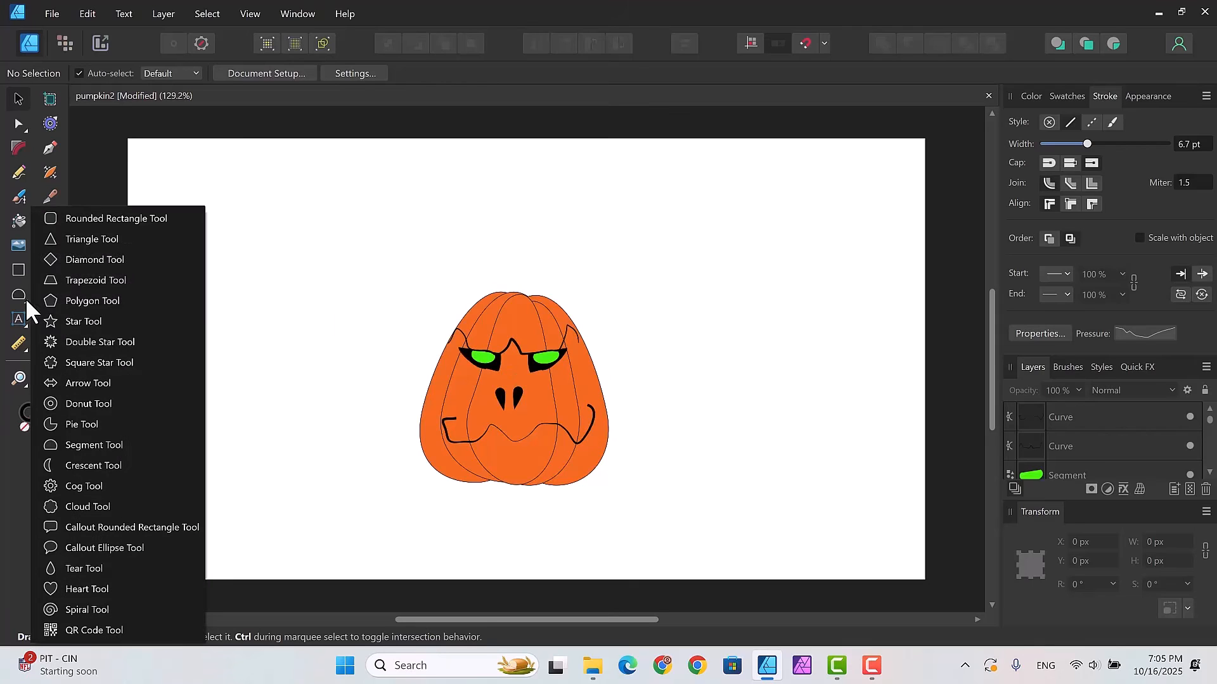
click(89, 241)
drag(329, 329, 346, 348)
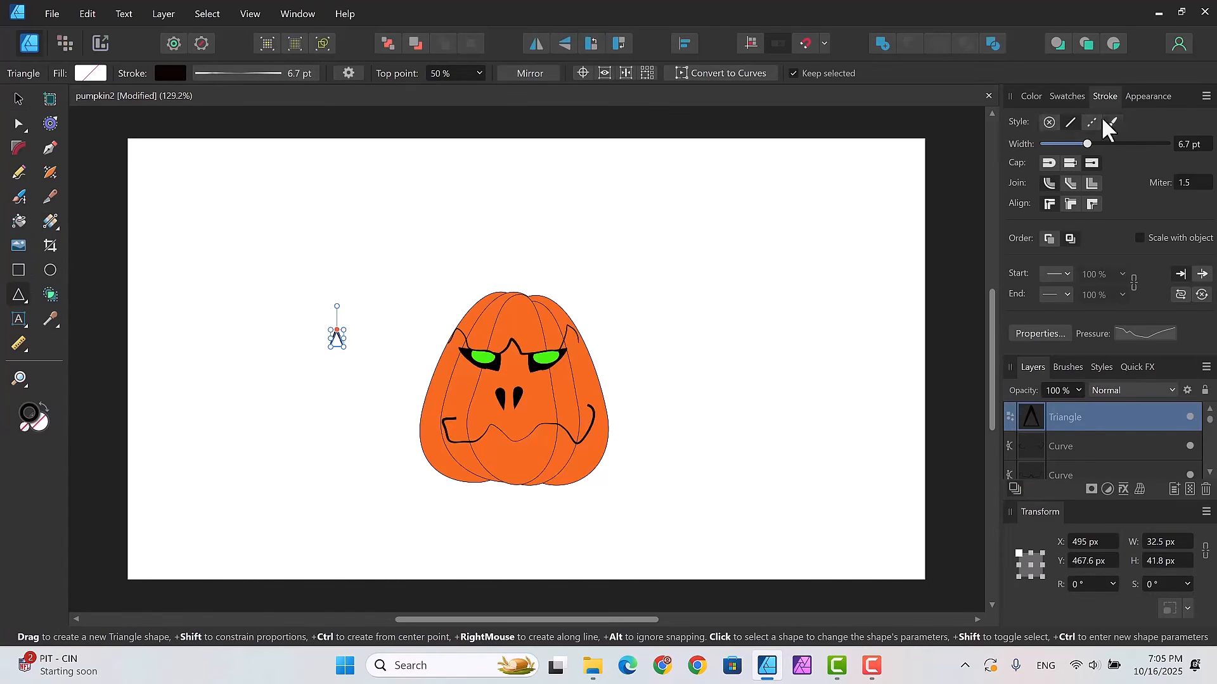
click(1032, 96)
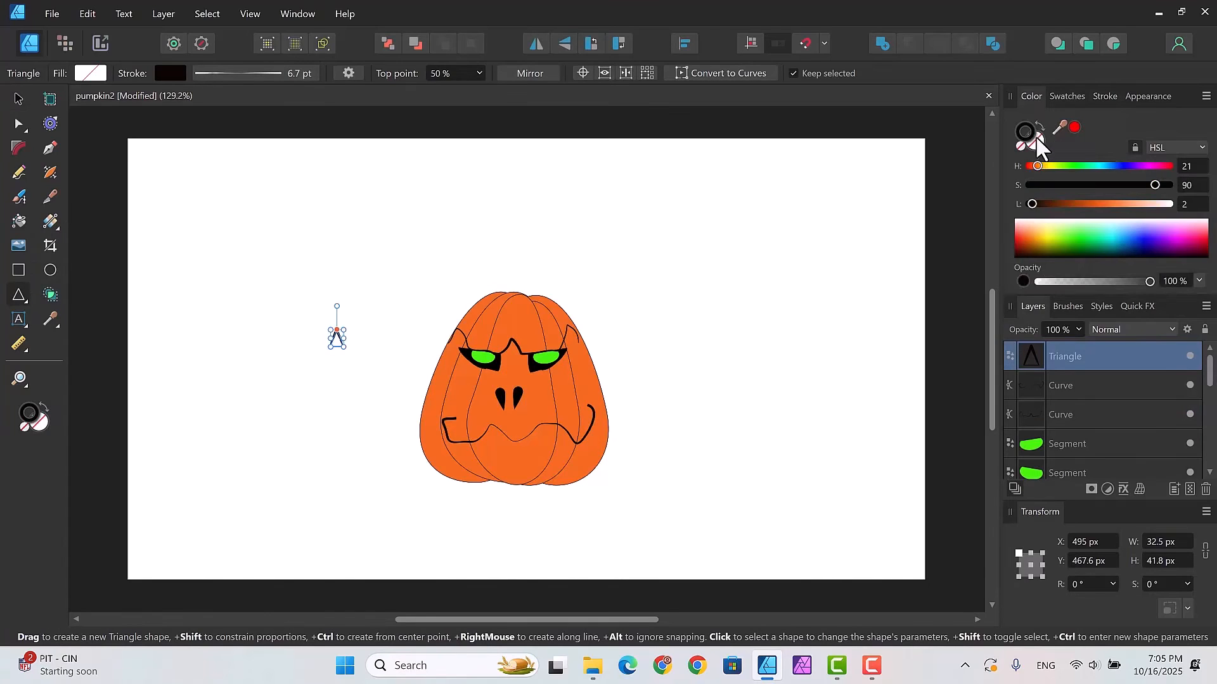
click(1036, 138)
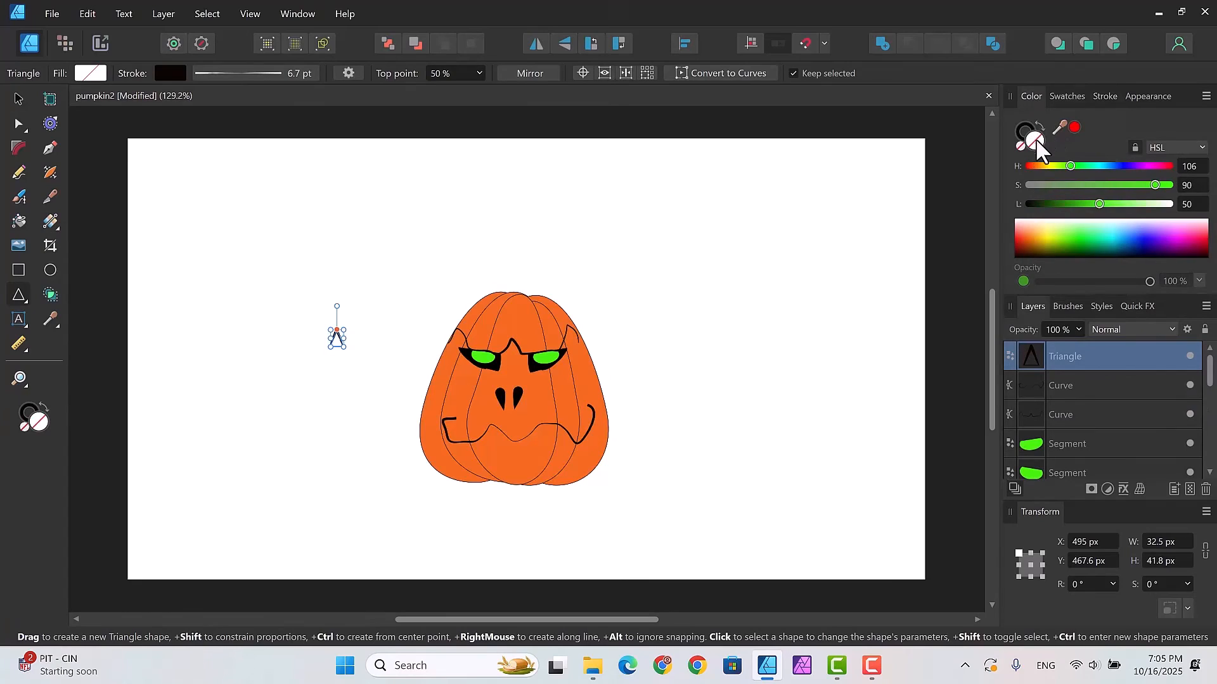
click(1071, 97)
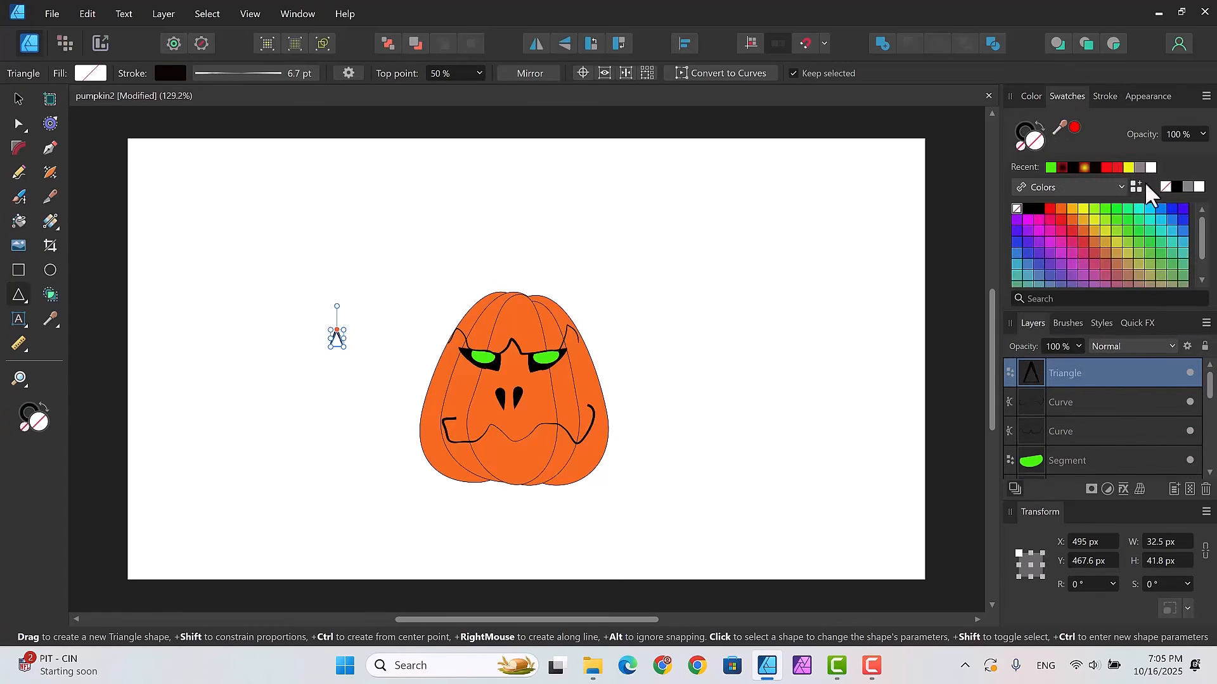
click(1176, 184)
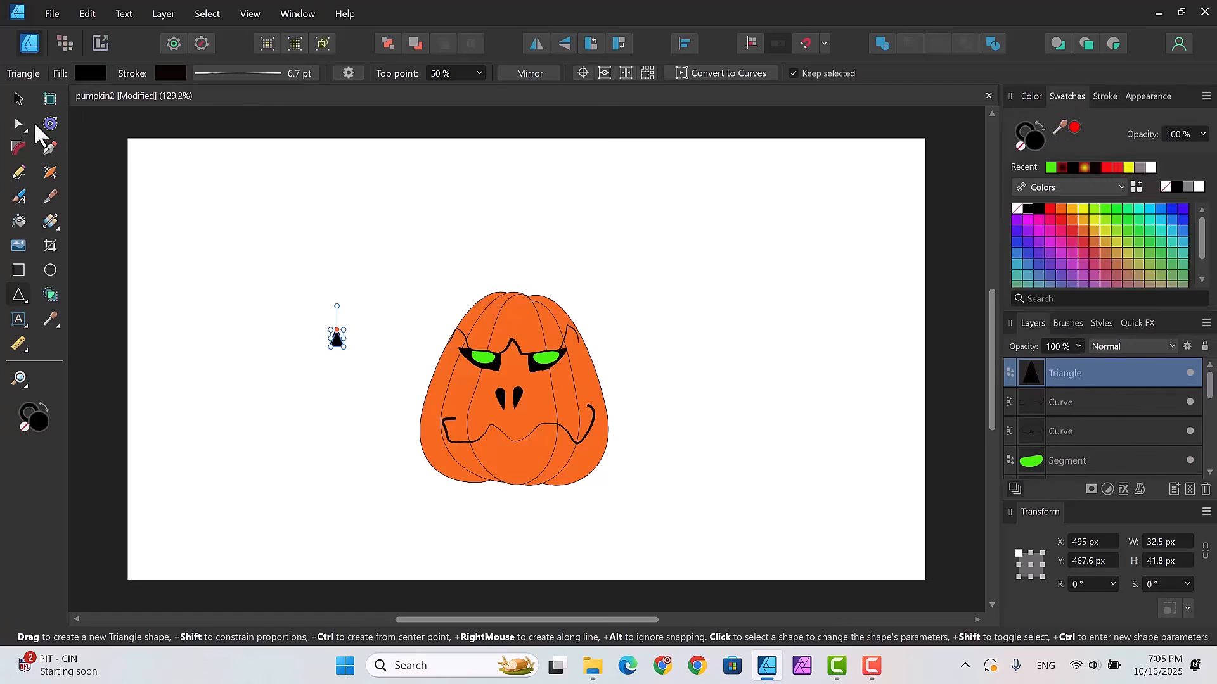
Step: Shrink the triangle to about 21 by 23 px under the mouth line's left part, and place a duplicate of it under the centre dip
click(19, 99)
drag(341, 343, 470, 448)
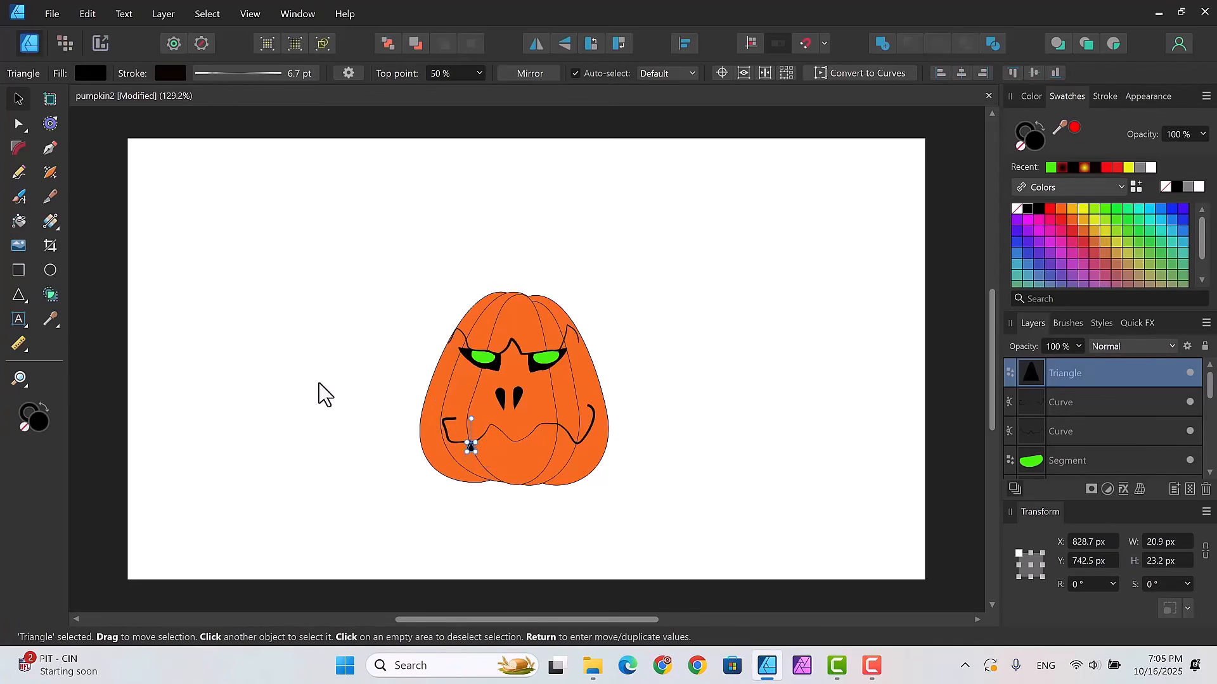
key(ctrl+j)
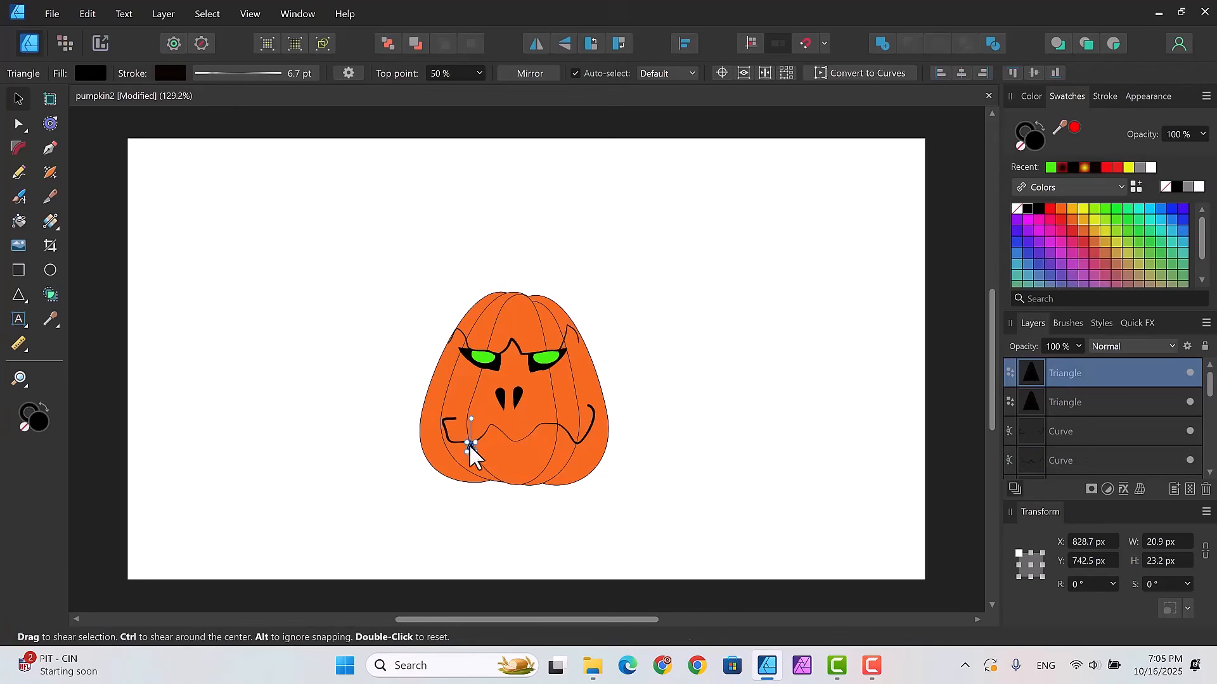
drag(470, 450, 516, 450)
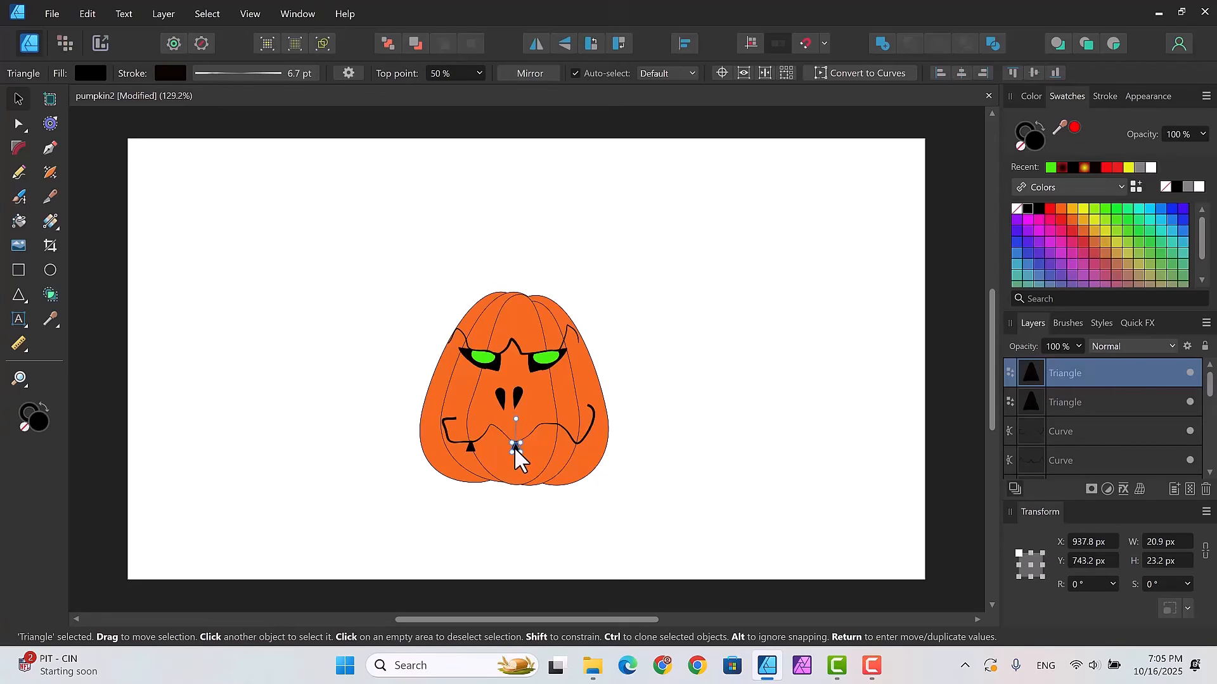
Step: Move the centre triangle just above the mouth line, pointing up, and flip the left triangle vertically so it points down
click(566, 44)
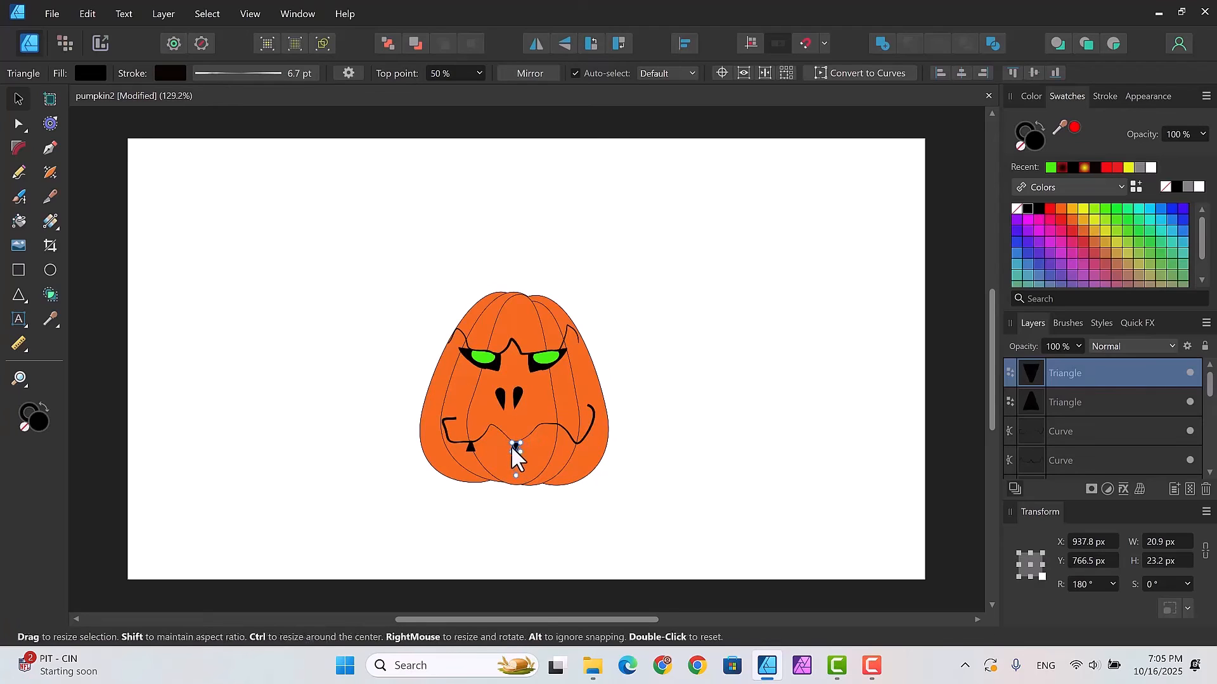
drag(515, 445, 514, 435)
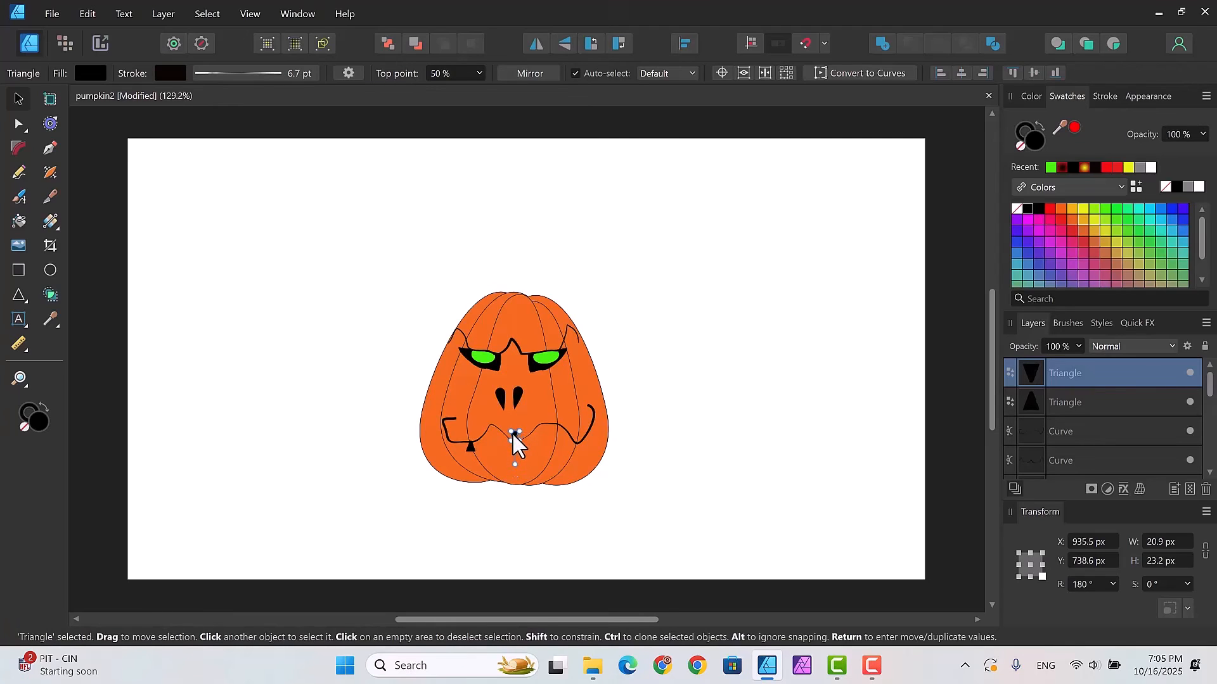
click(471, 449)
click(564, 44)
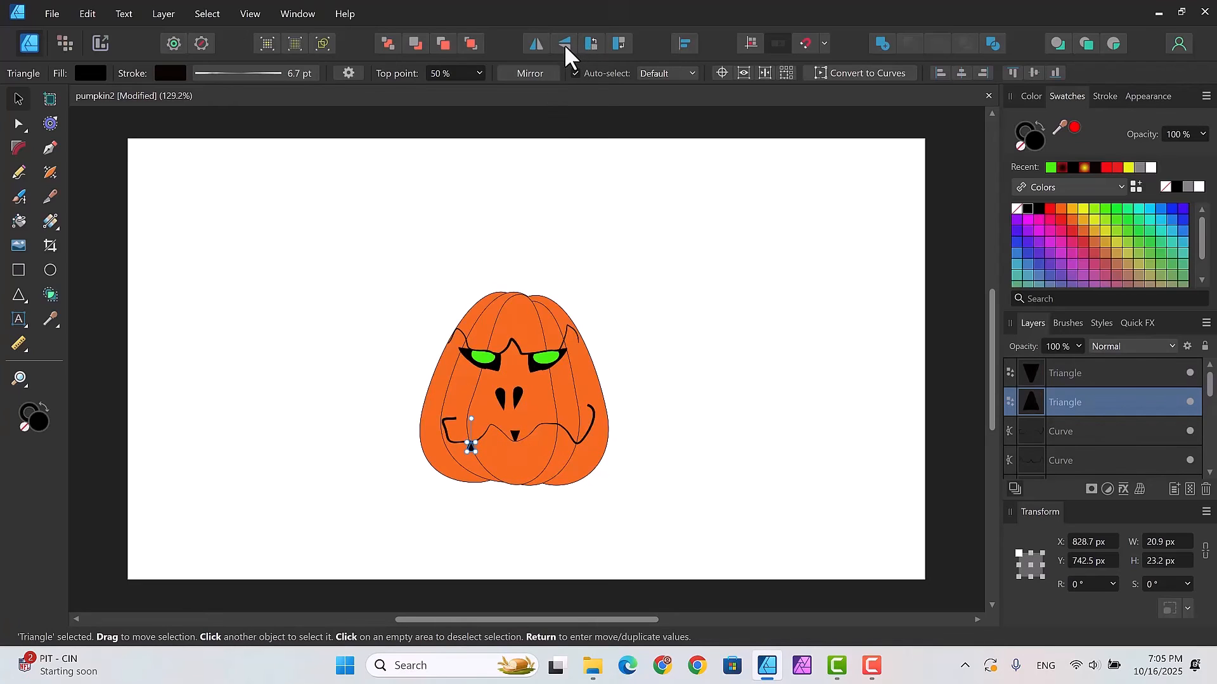
click(515, 442)
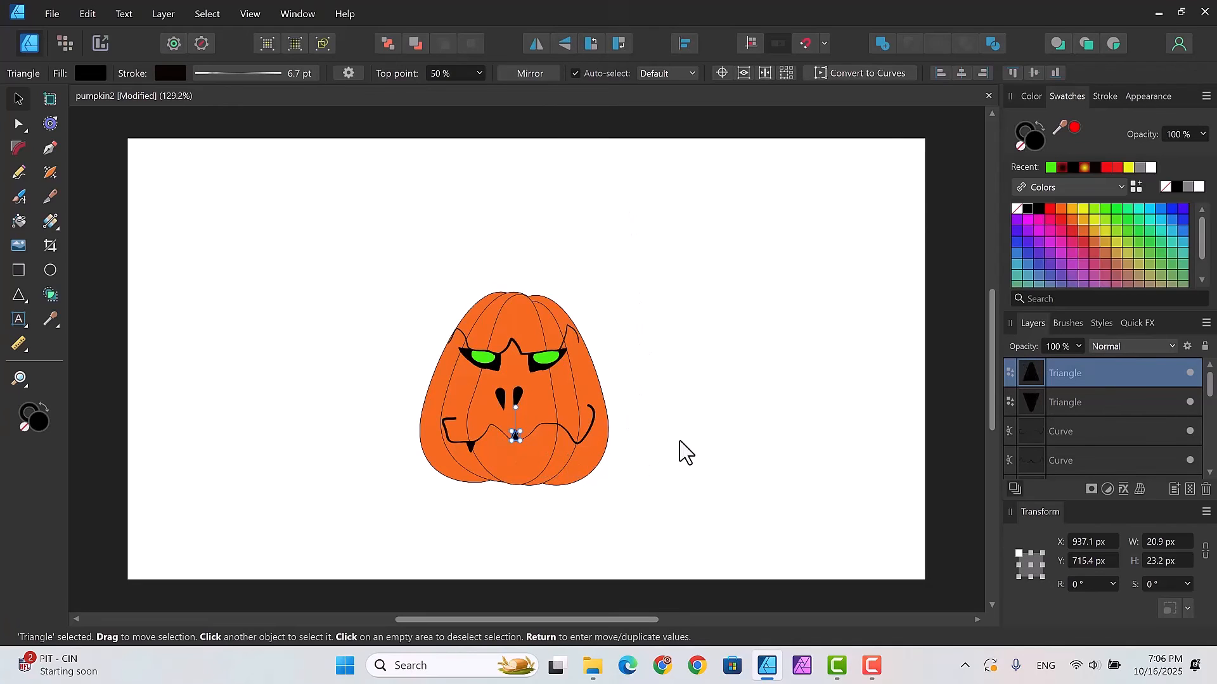
Step: Duplicate the centre triangle tooth, place the copy under the mouth line's right hump, and flip it vertically so it points down
key(ctrl+j)
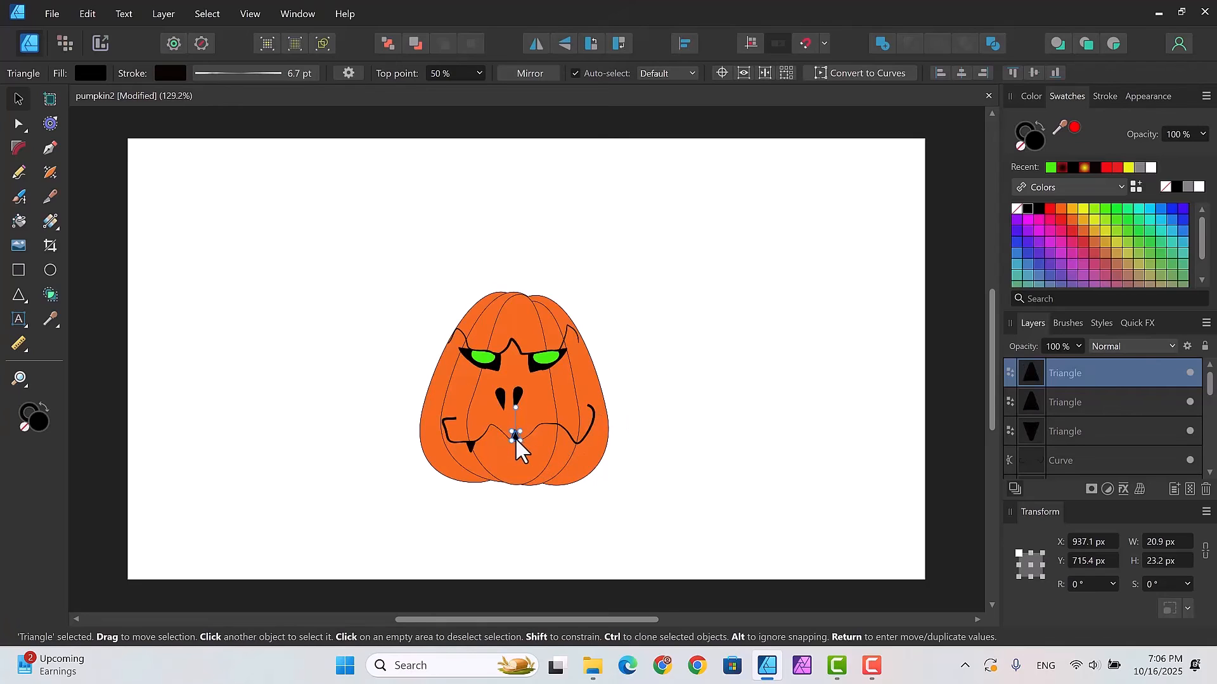
drag(549, 453, 577, 447)
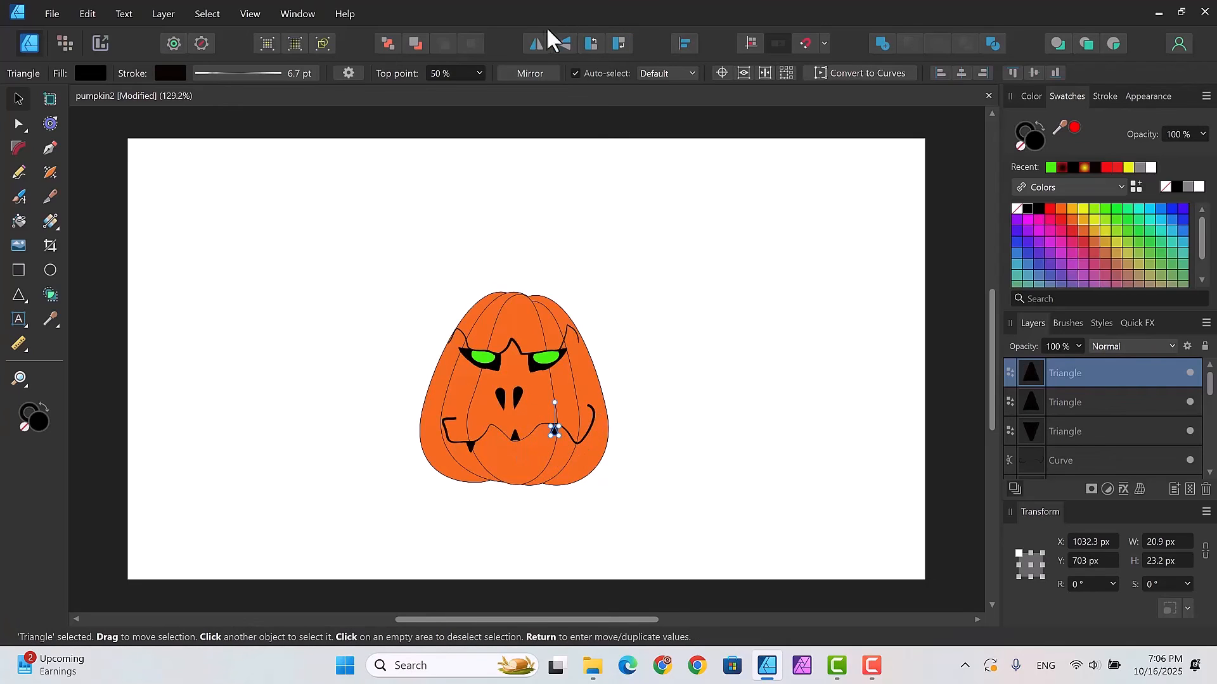
click(565, 45)
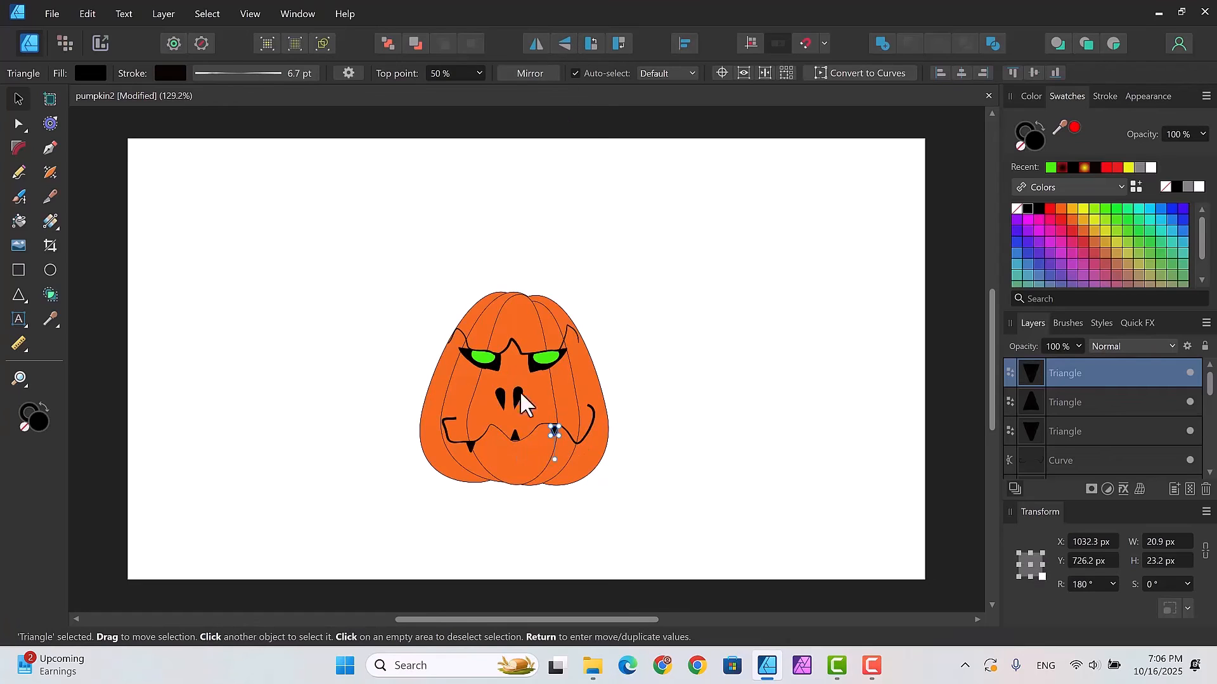
click(684, 435)
click(554, 426)
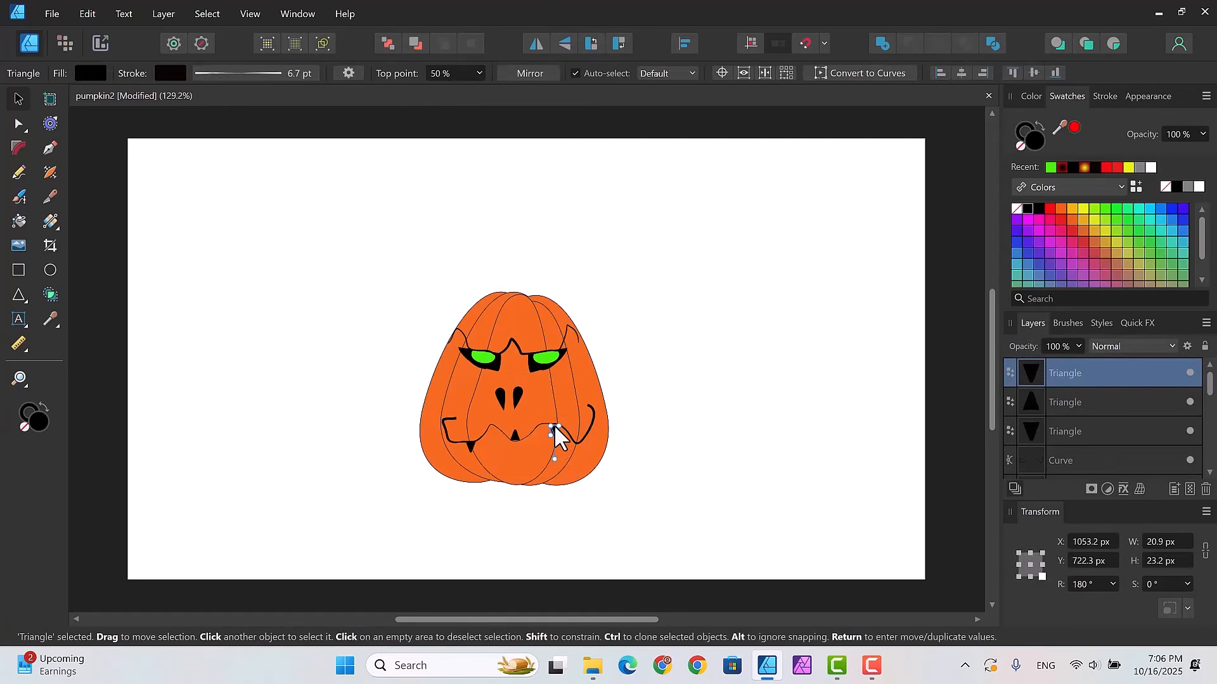
click(671, 453)
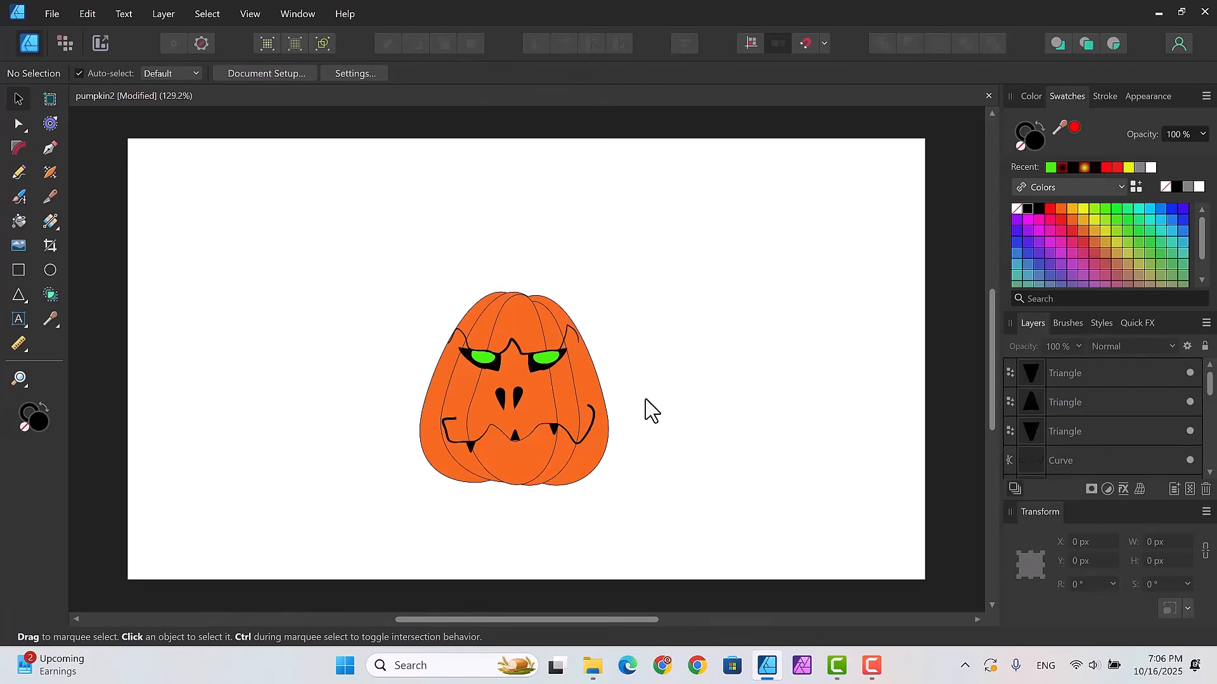
Step: Move the left teardrop nostril slightly right, closer to the other nostril
key(a)
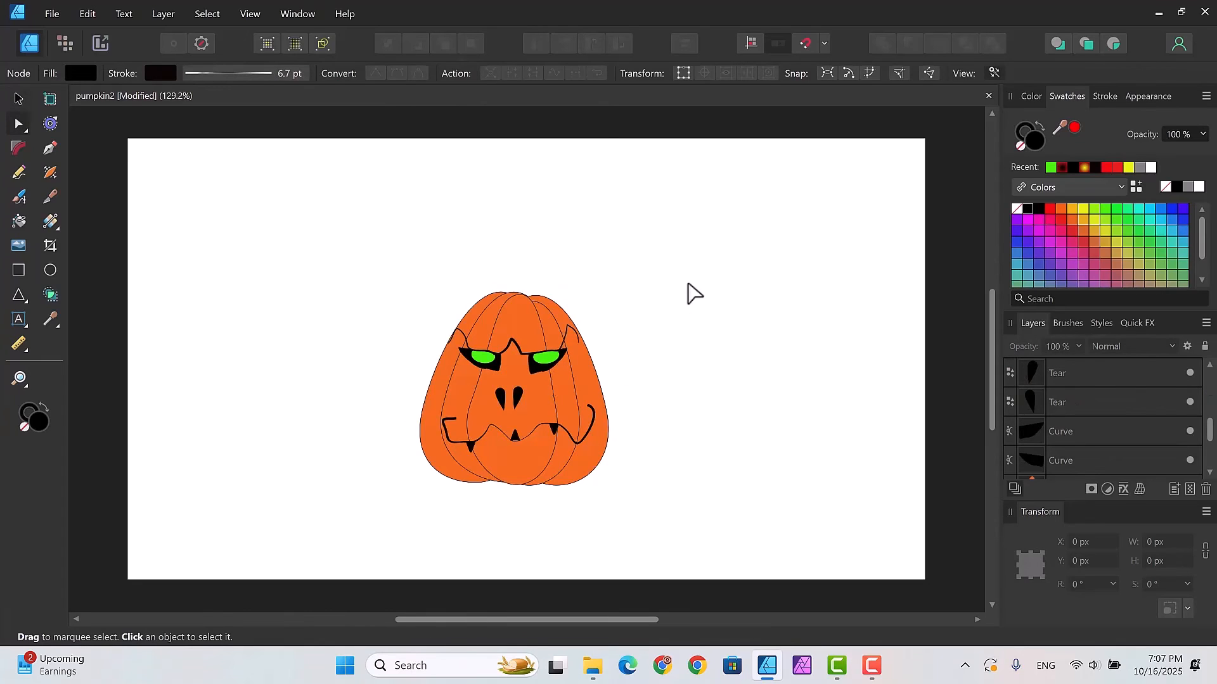
click(19, 100)
click(500, 389)
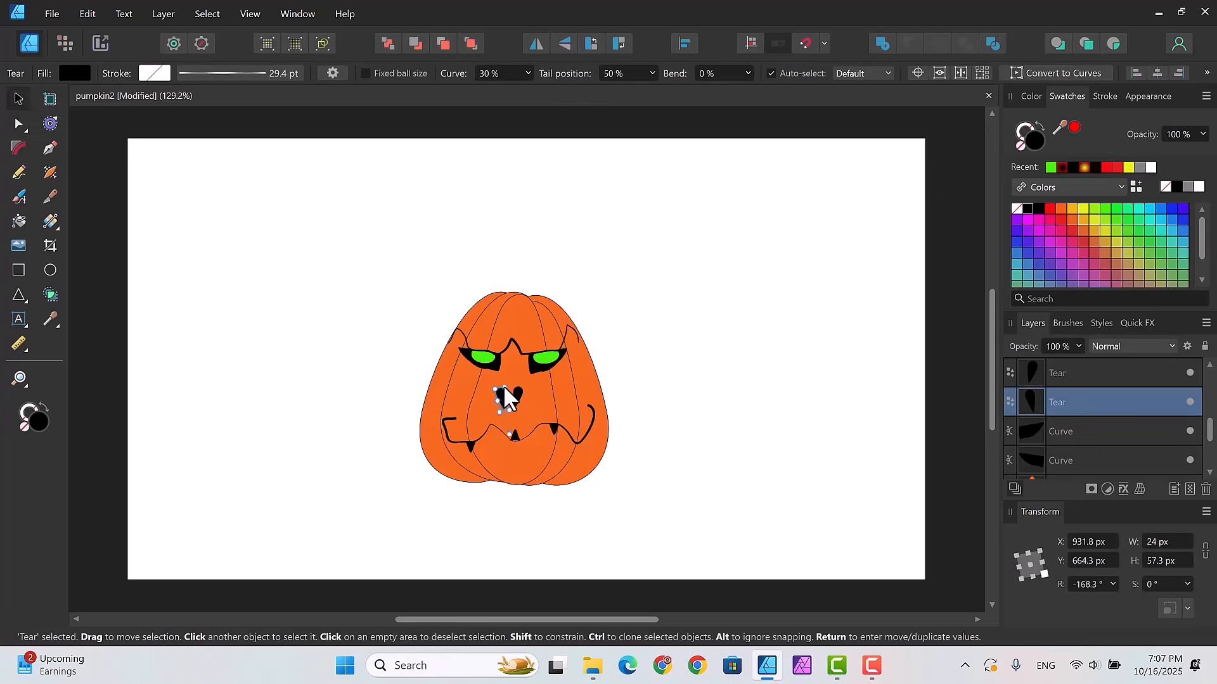
click(713, 357)
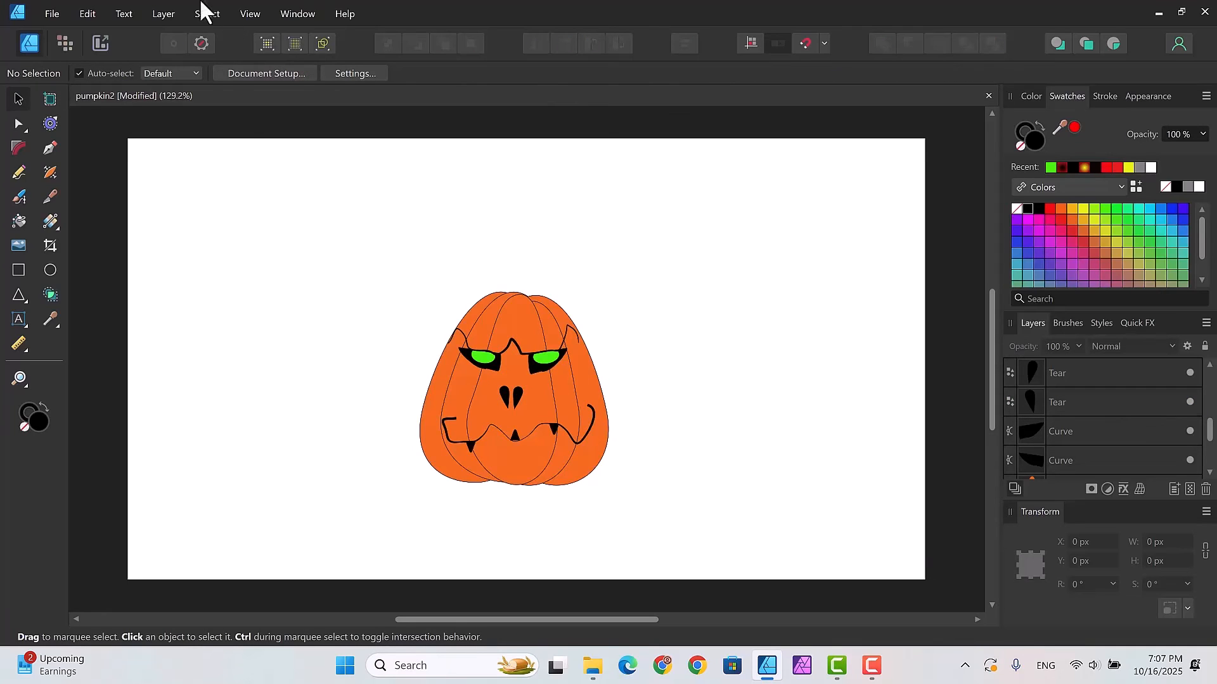
Step: Draw a black triangle about 273 by 338 px right of the pumpkin and a black rectangle about 364 by 78 px across its base
click(19, 293)
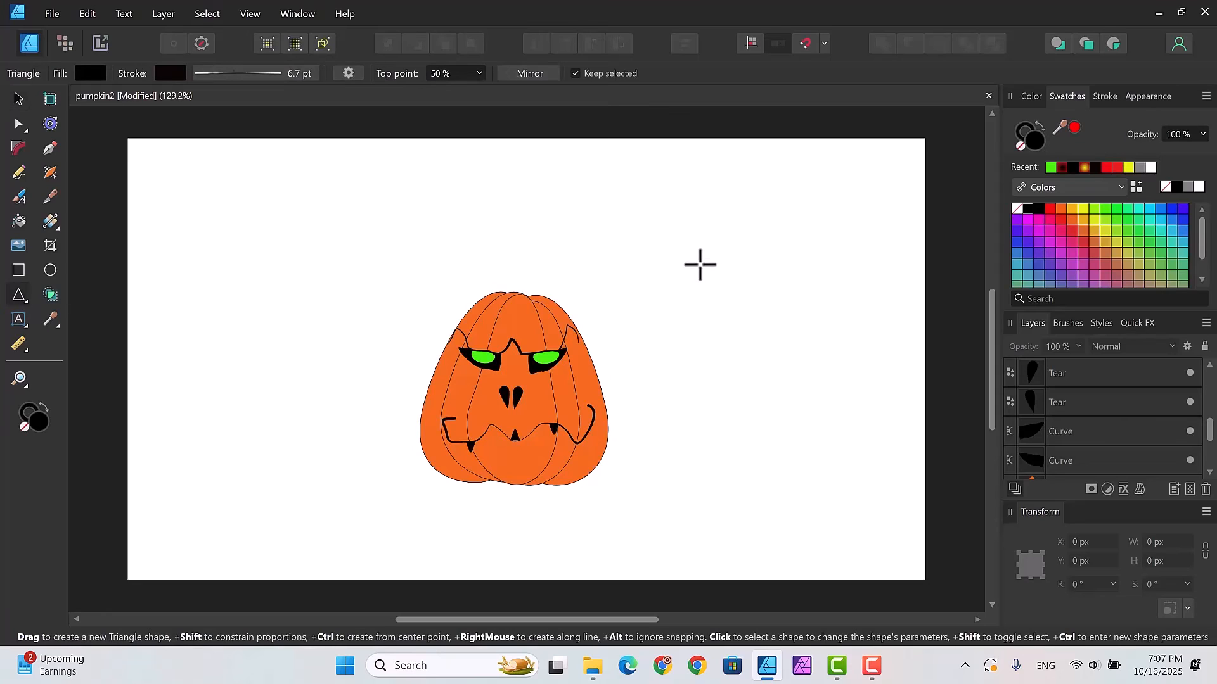
drag(700, 265, 812, 403)
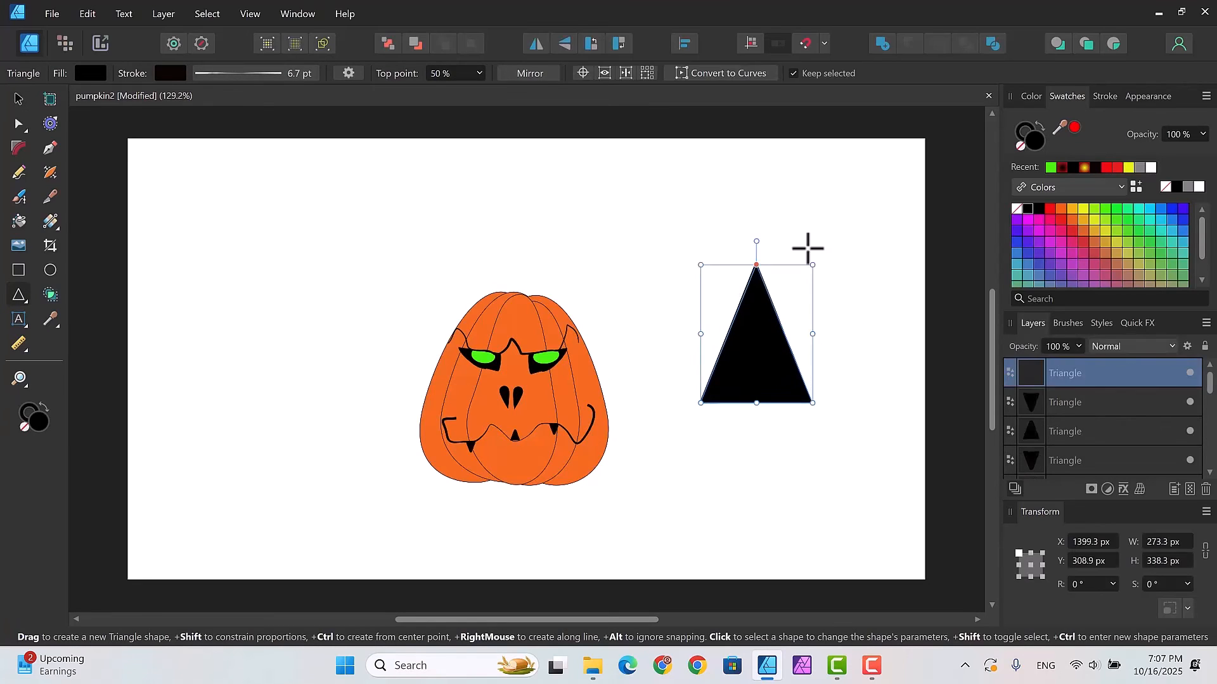
click(18, 271)
drag(682, 375, 831, 407)
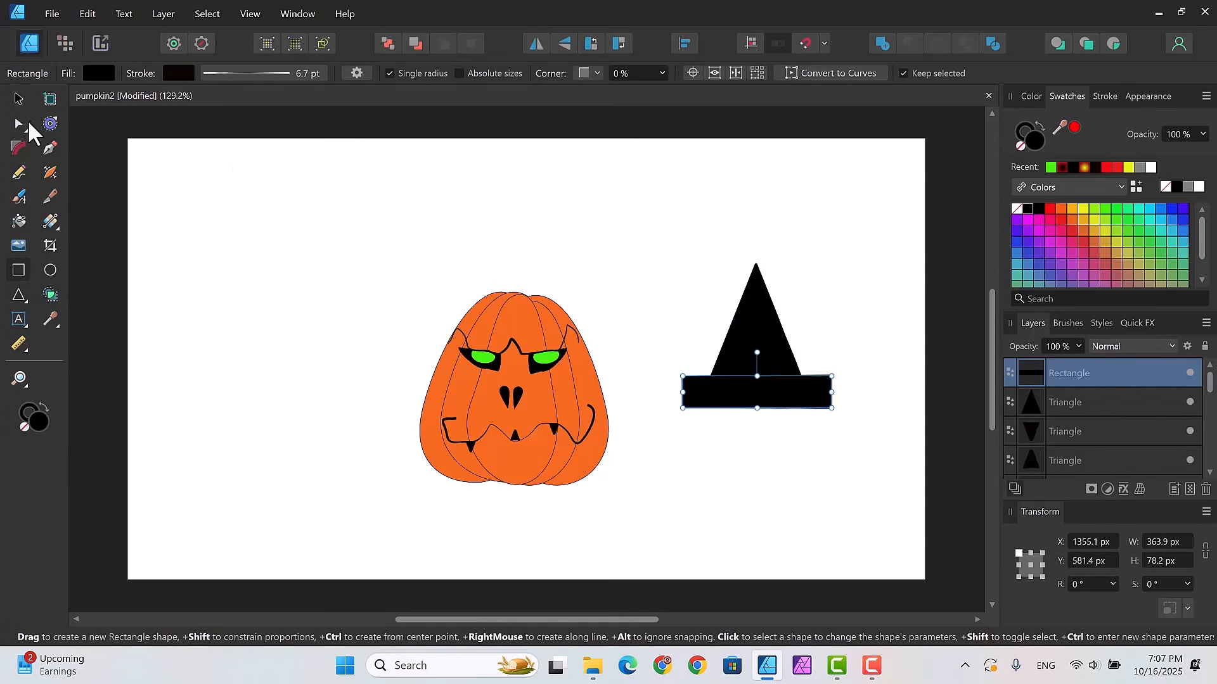
Step: Convert the large triangle to curves, then add a node midway along its right side and pull it inward
click(764, 330)
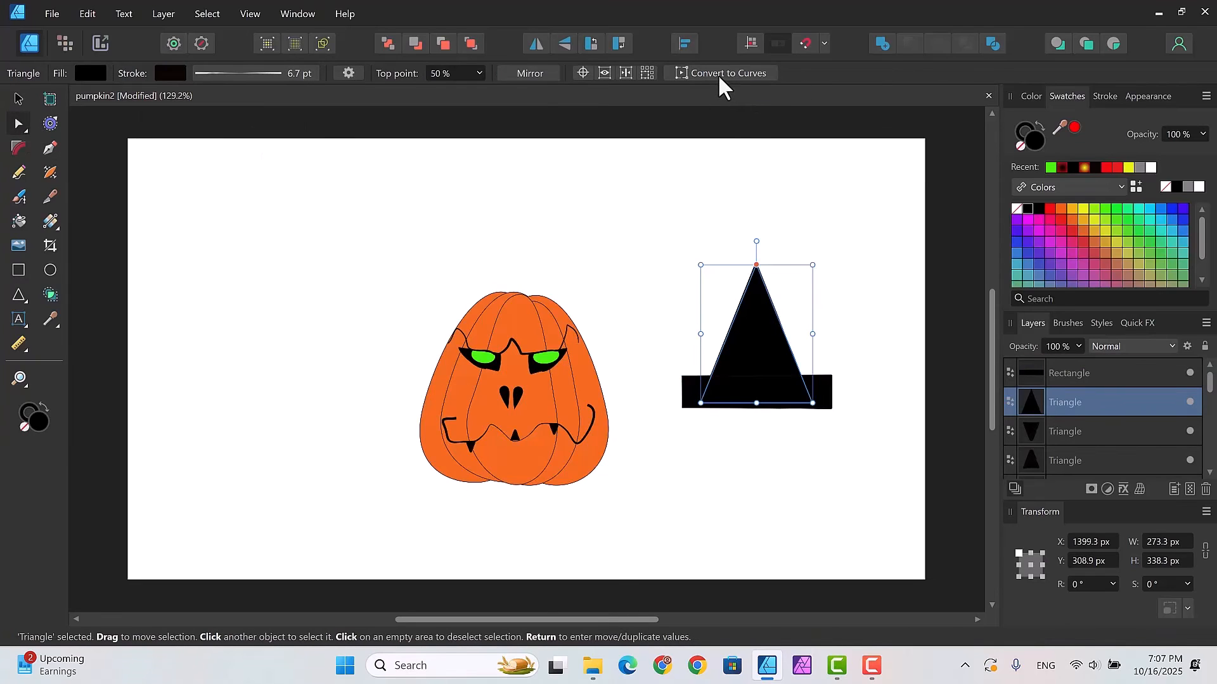
click(722, 74)
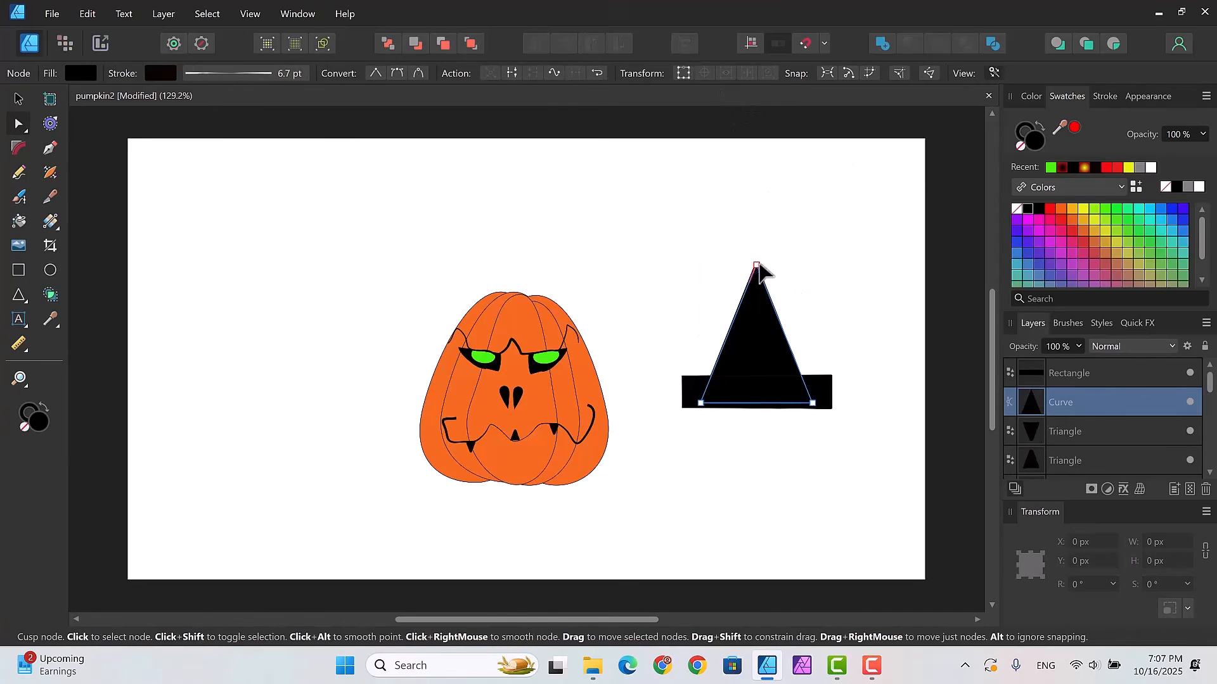
drag(762, 262, 762, 261)
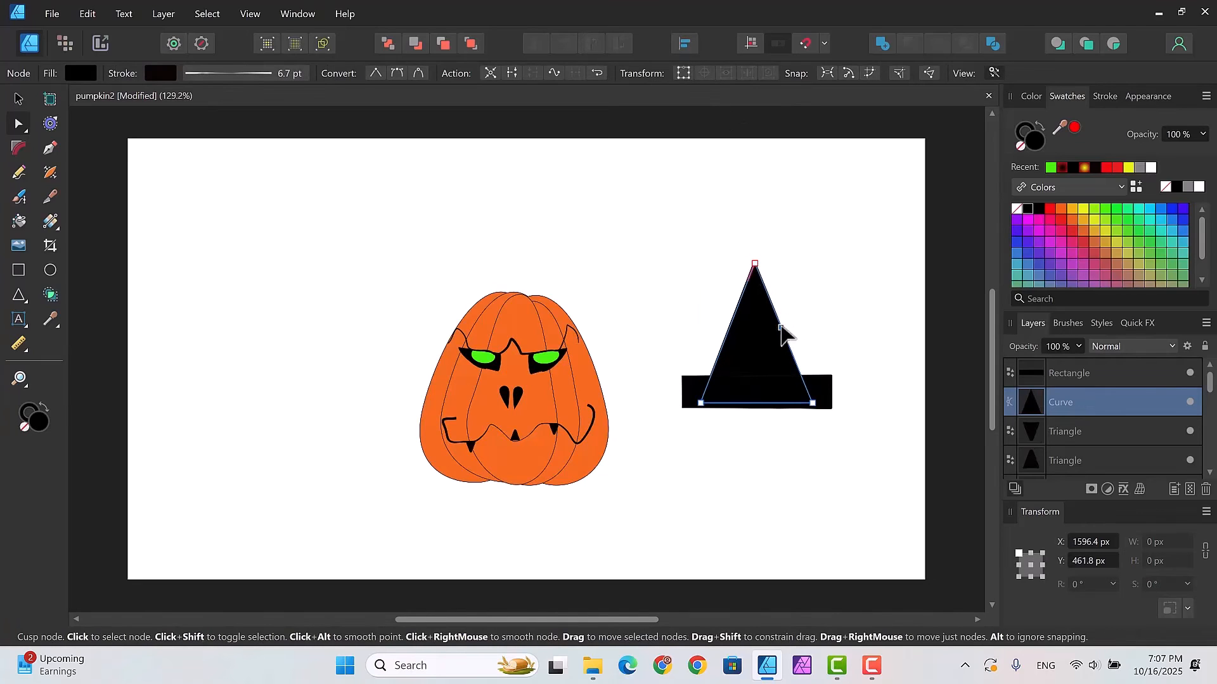
drag(779, 330, 770, 331)
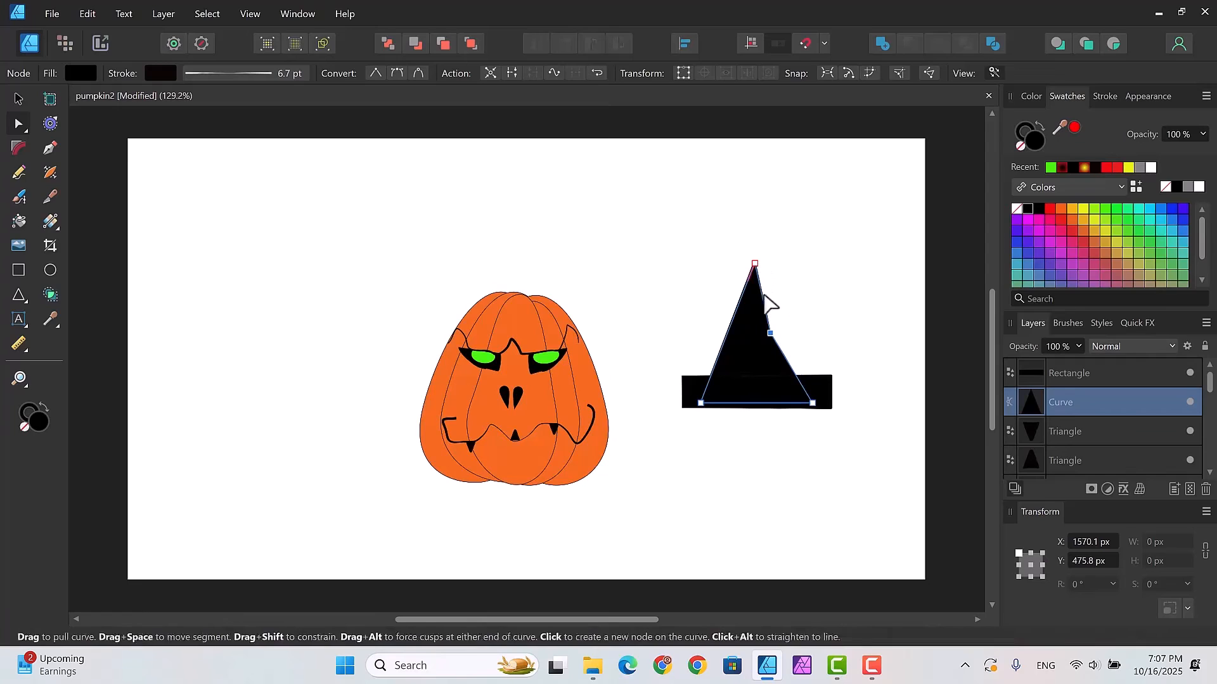
Step: Smooth the hat cone's tip and right-side node, rounding the tip to the right and shifting the side node slightly further inward
alt+click(755, 263)
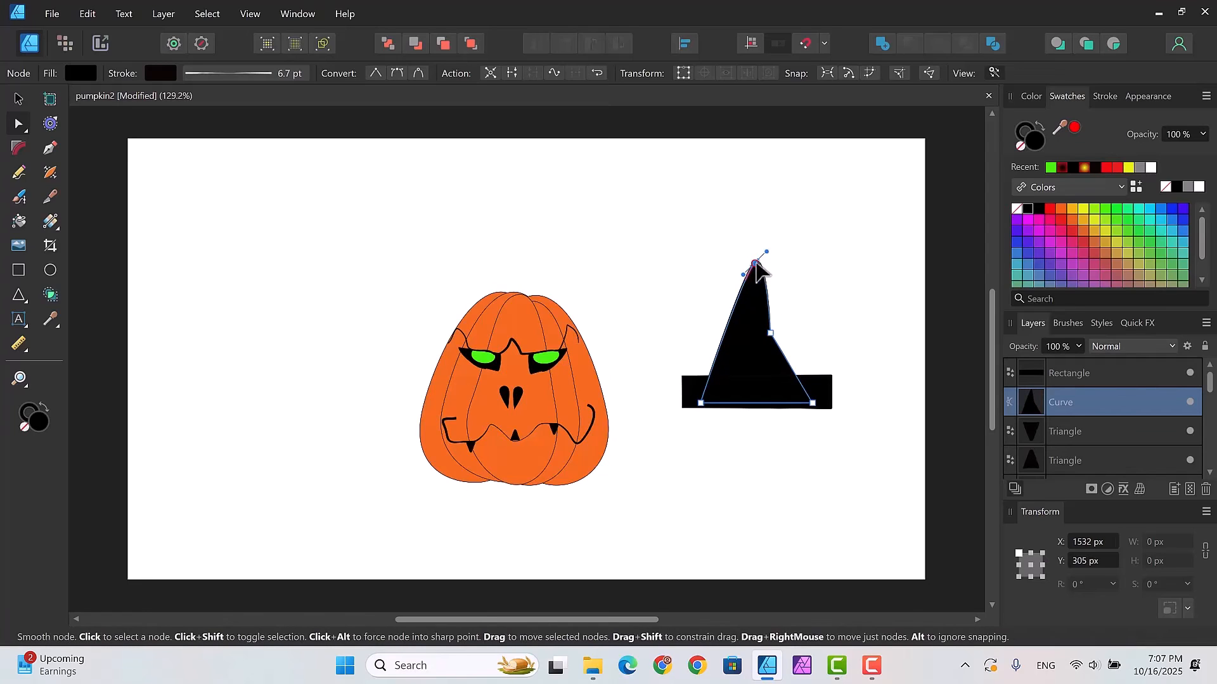
drag(771, 250, 780, 250)
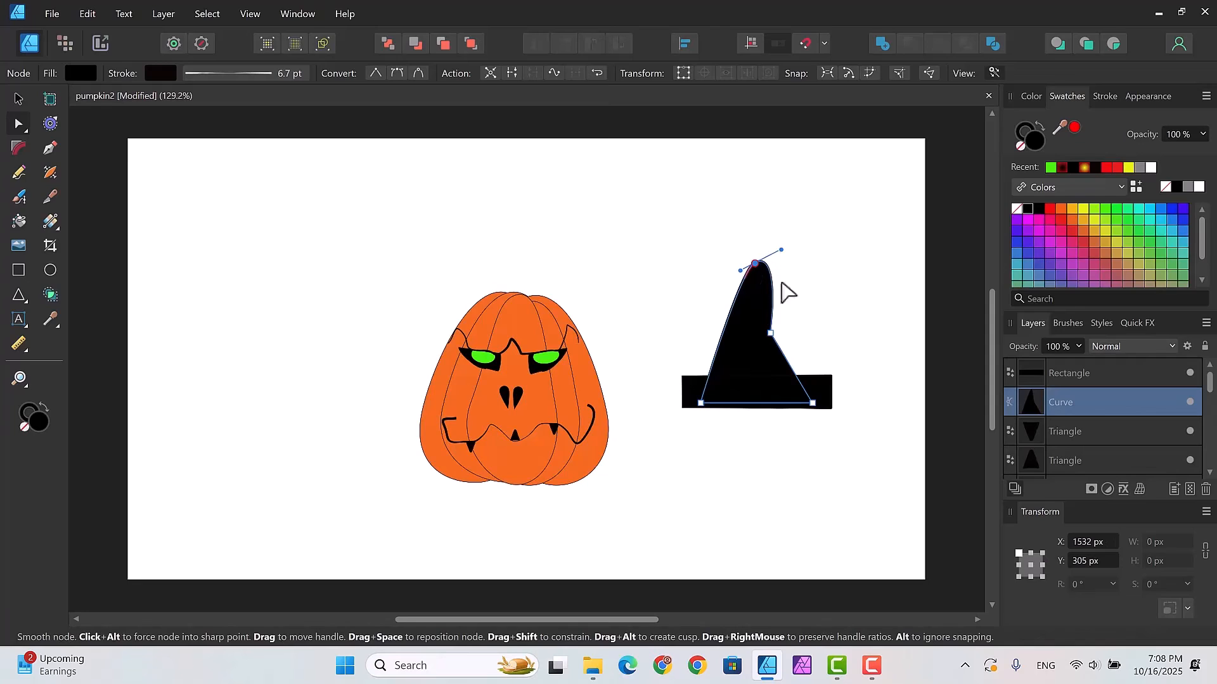
alt+click(770, 334)
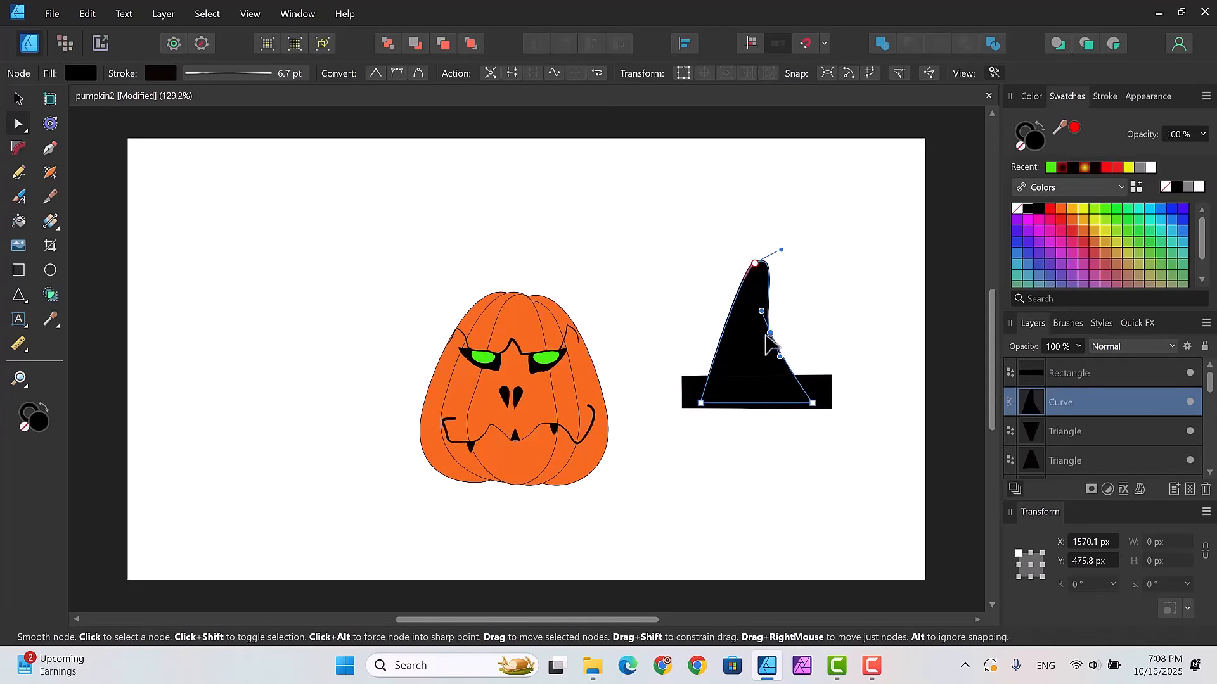
drag(763, 338, 758, 342)
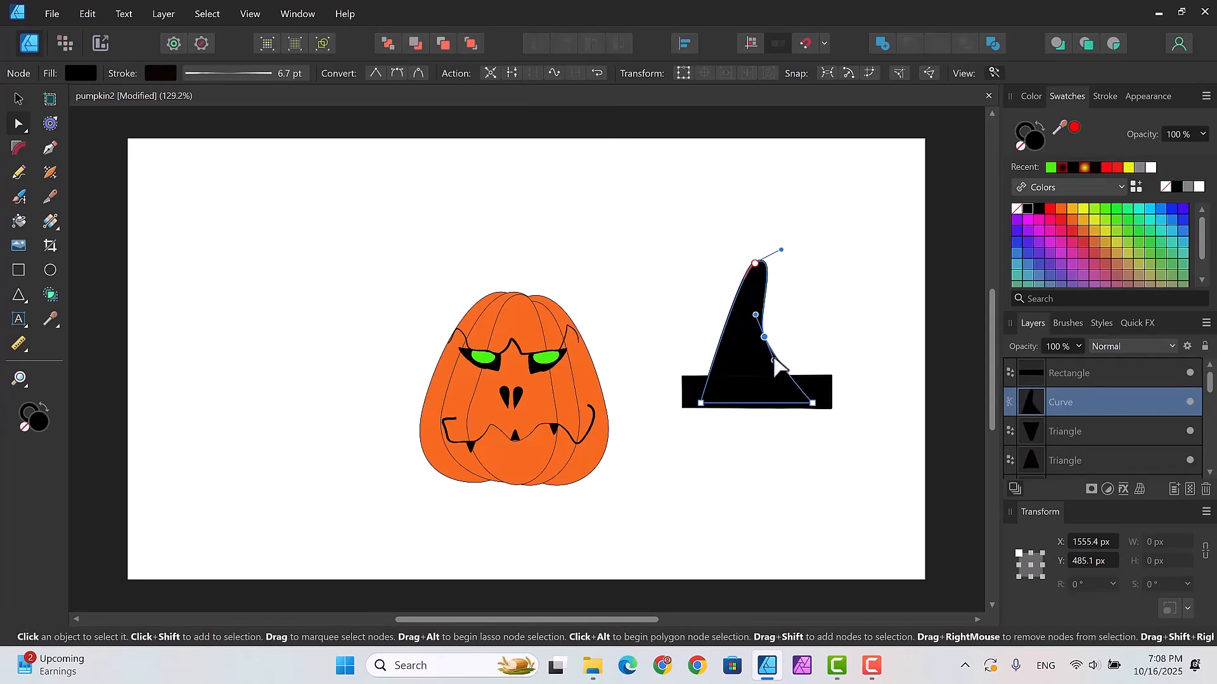
Step: Convert the brim rectangle to curves, lower its upper-right corner slightly, and turn that corner into a smooth node
click(816, 394)
key(v)
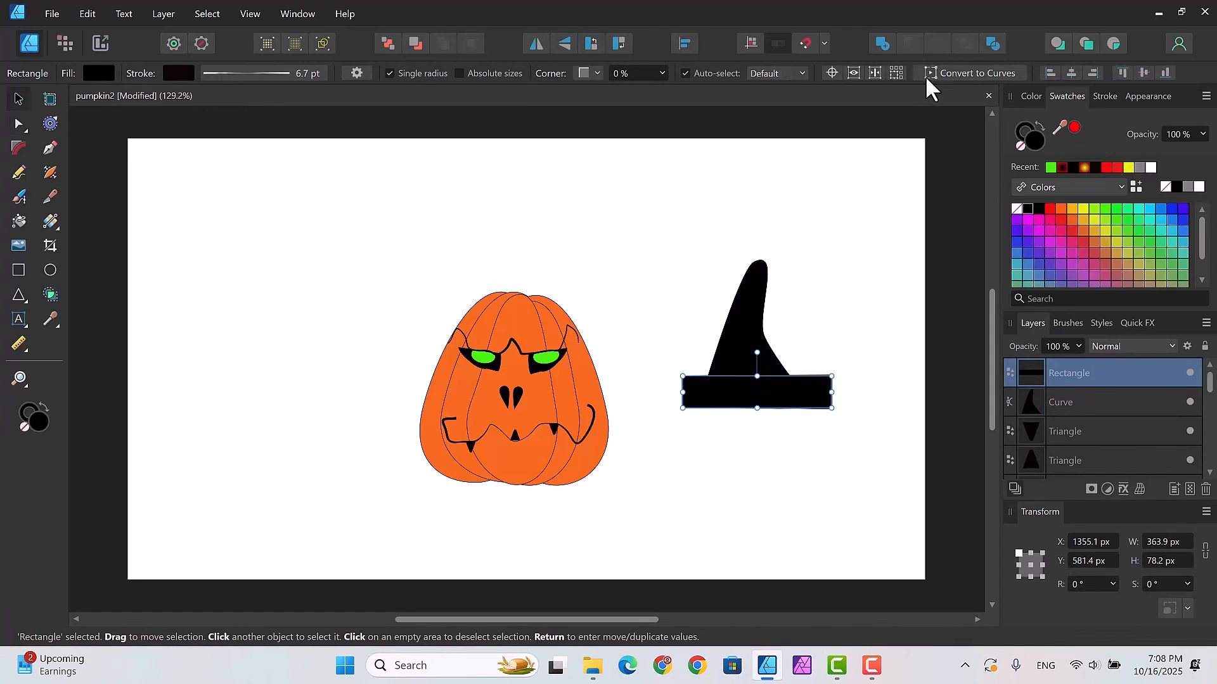
click(955, 71)
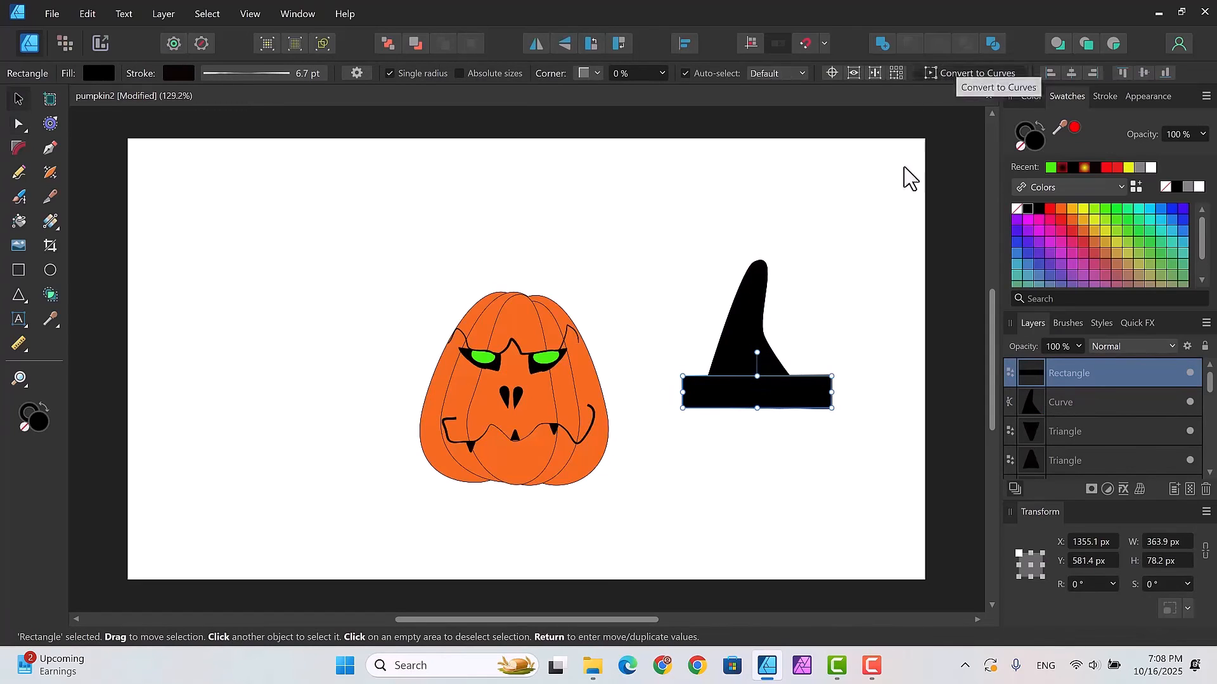
drag(832, 377, 792, 392)
alt+click(831, 378)
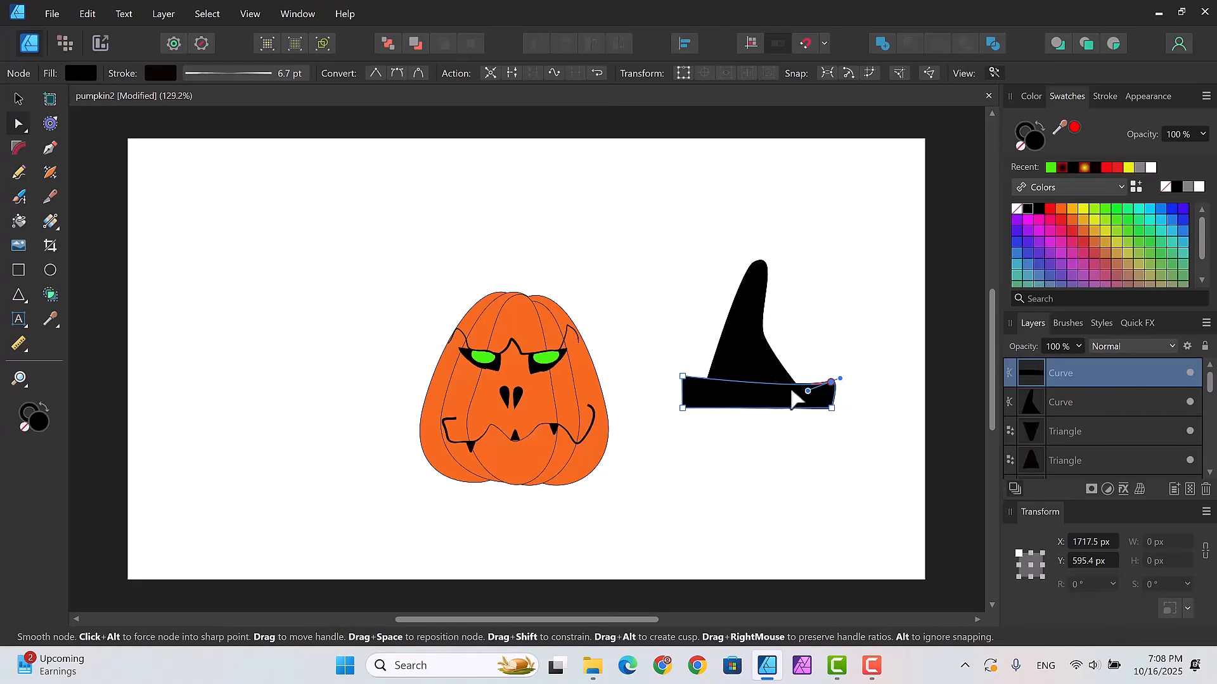
Step: Smooth the brim's other three corners and adjust their handles so the top edge sags and the ends bulge outward
alt+click(687, 382)
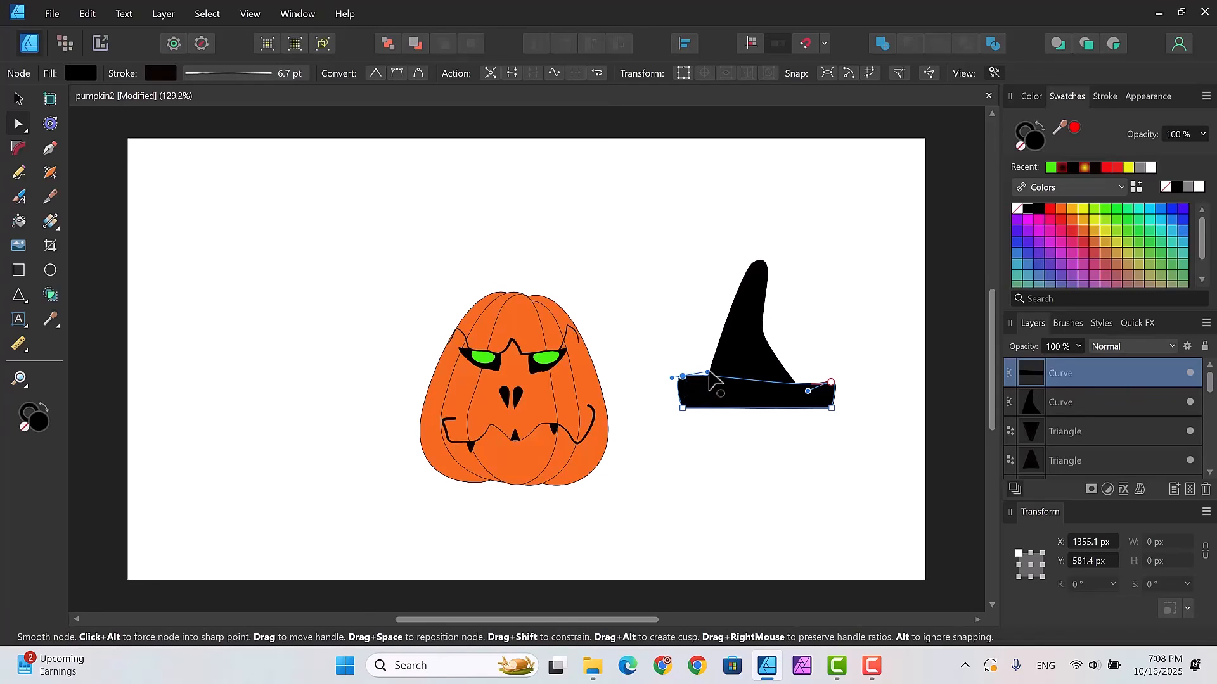
mouse_move(706, 380)
mouse_down()
mouse_move(707, 398)
mouse_move(684, 415)
mouse_move(708, 418)
mouse_move(707, 404)
mouse_up()
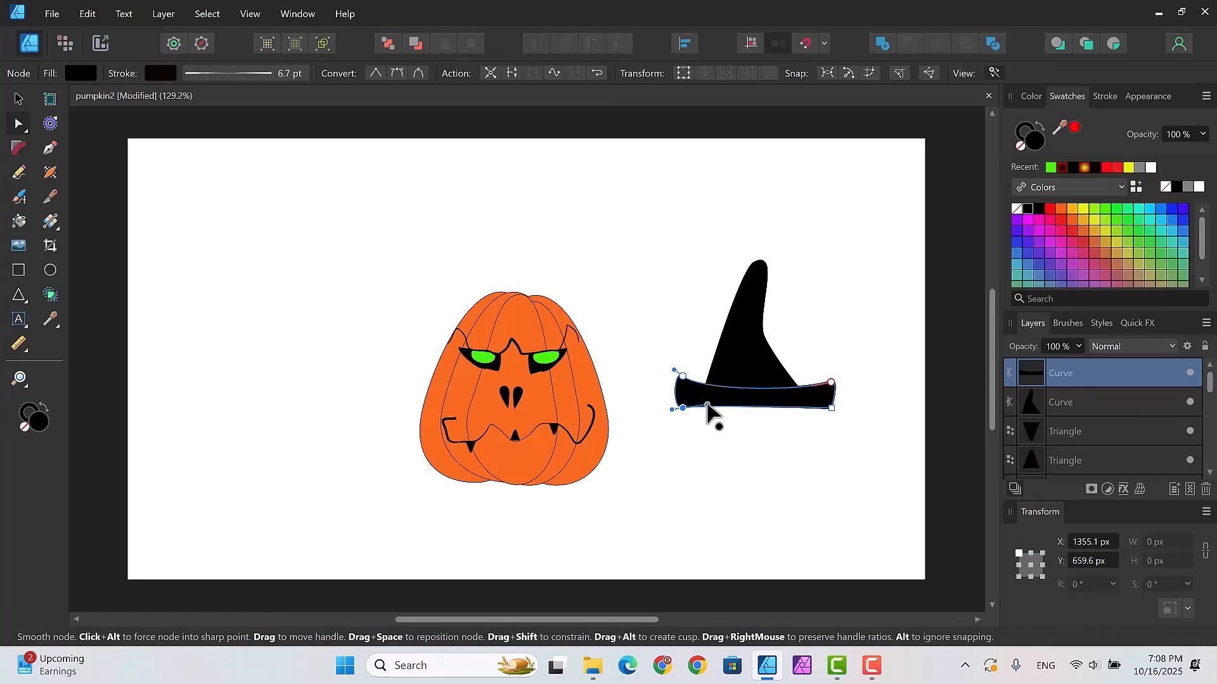
click(832, 411)
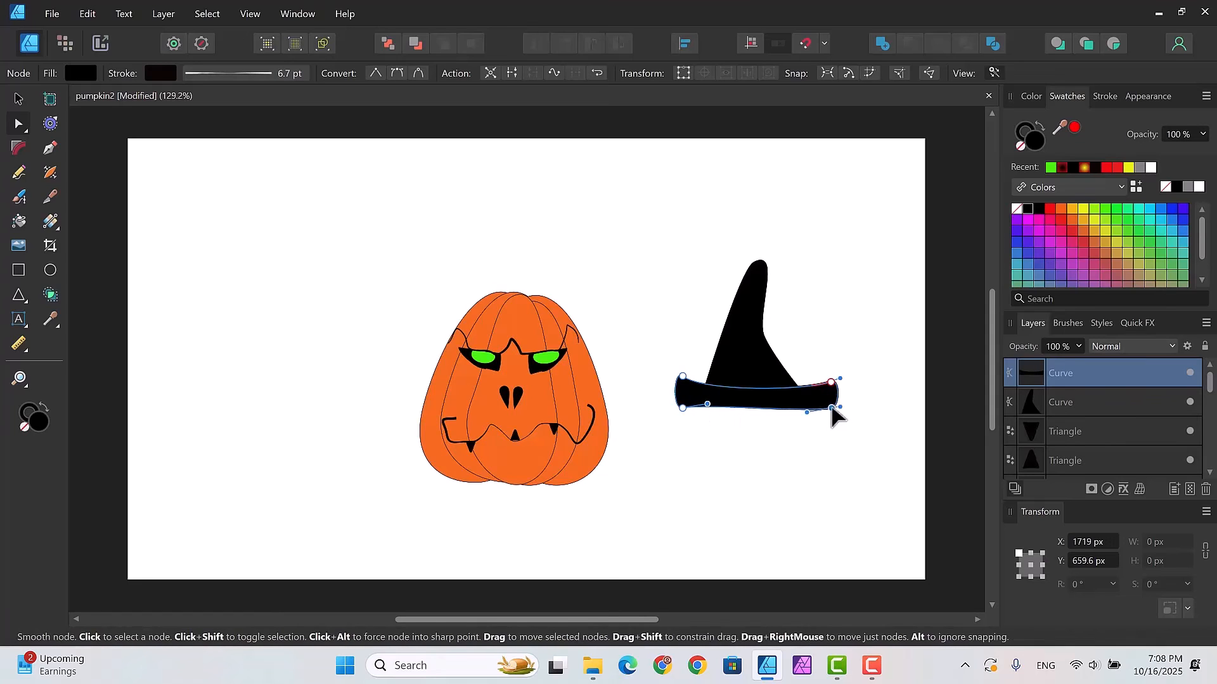
drag(832, 411, 802, 407)
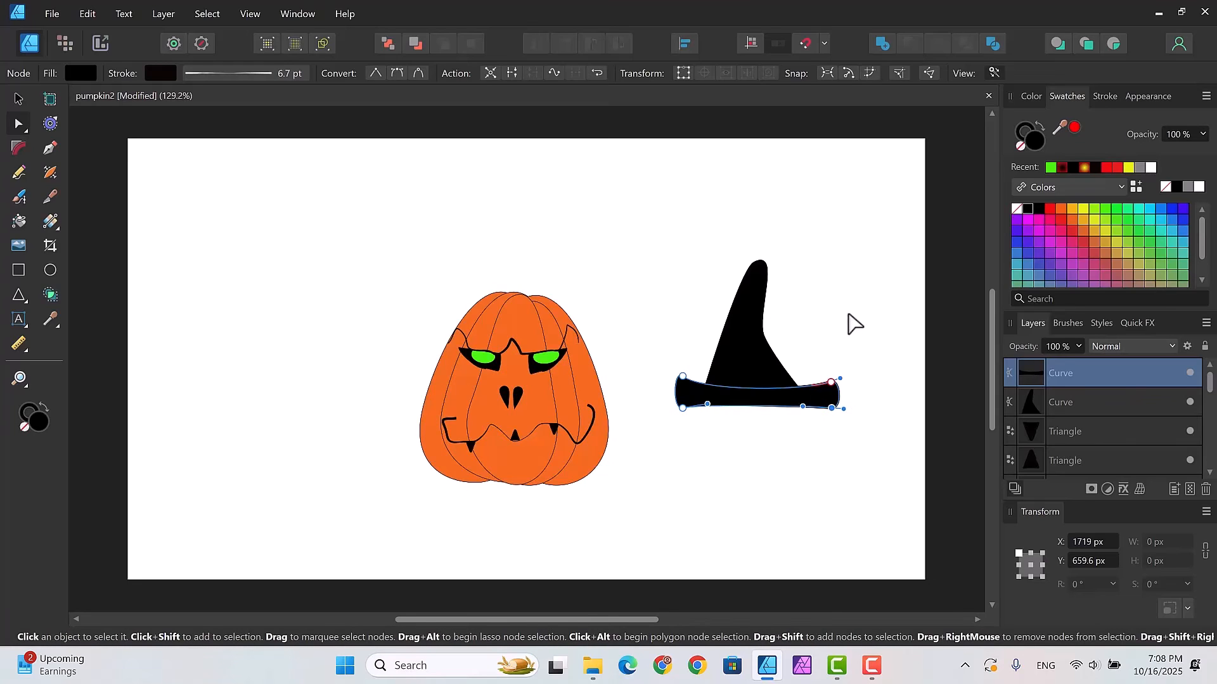
click(850, 313)
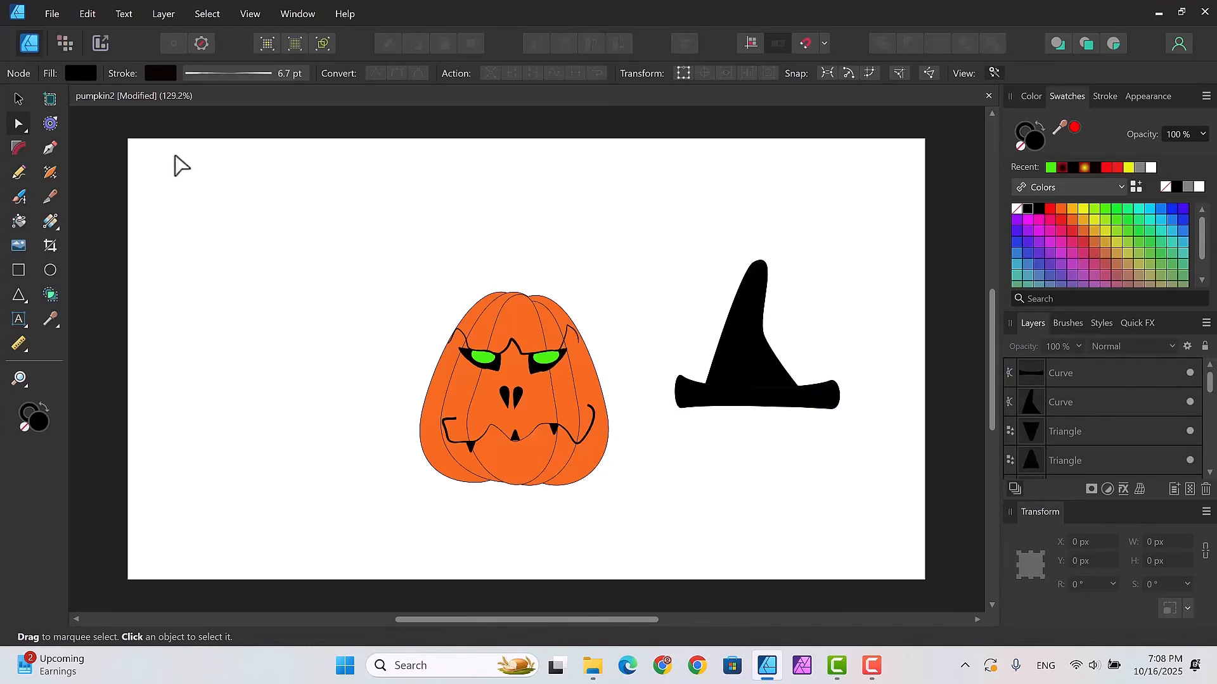
Step: Give the hat brim a red stroke
click(18, 99)
click(676, 392)
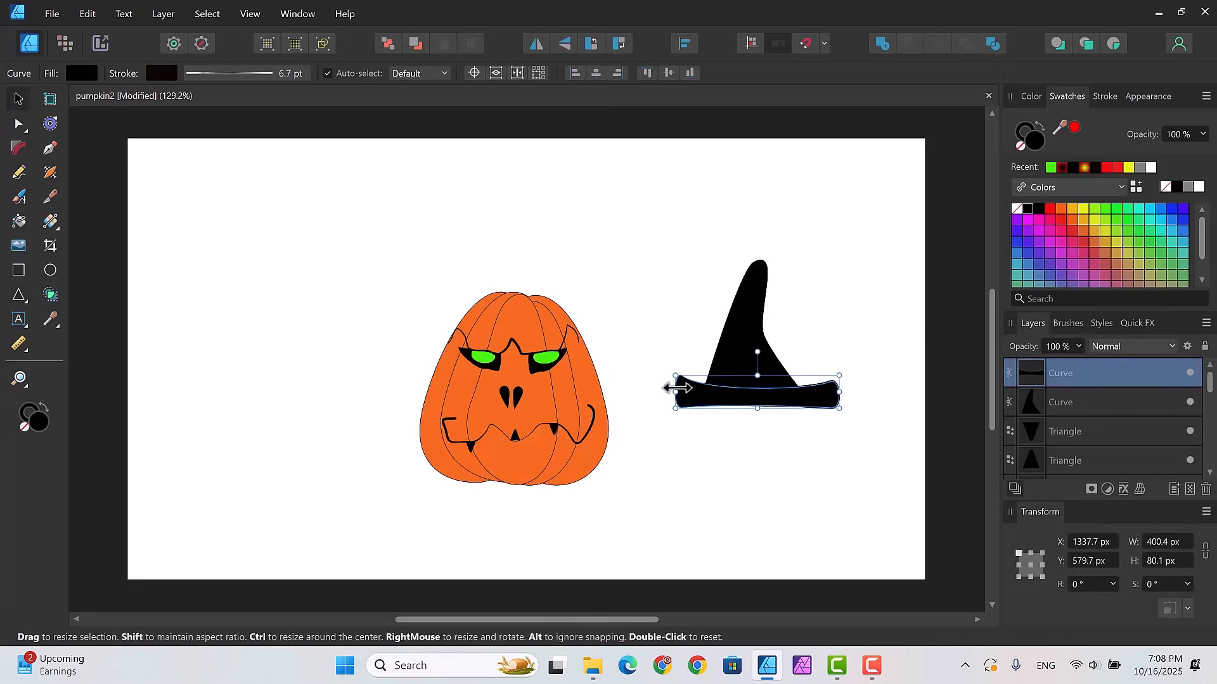
click(1023, 130)
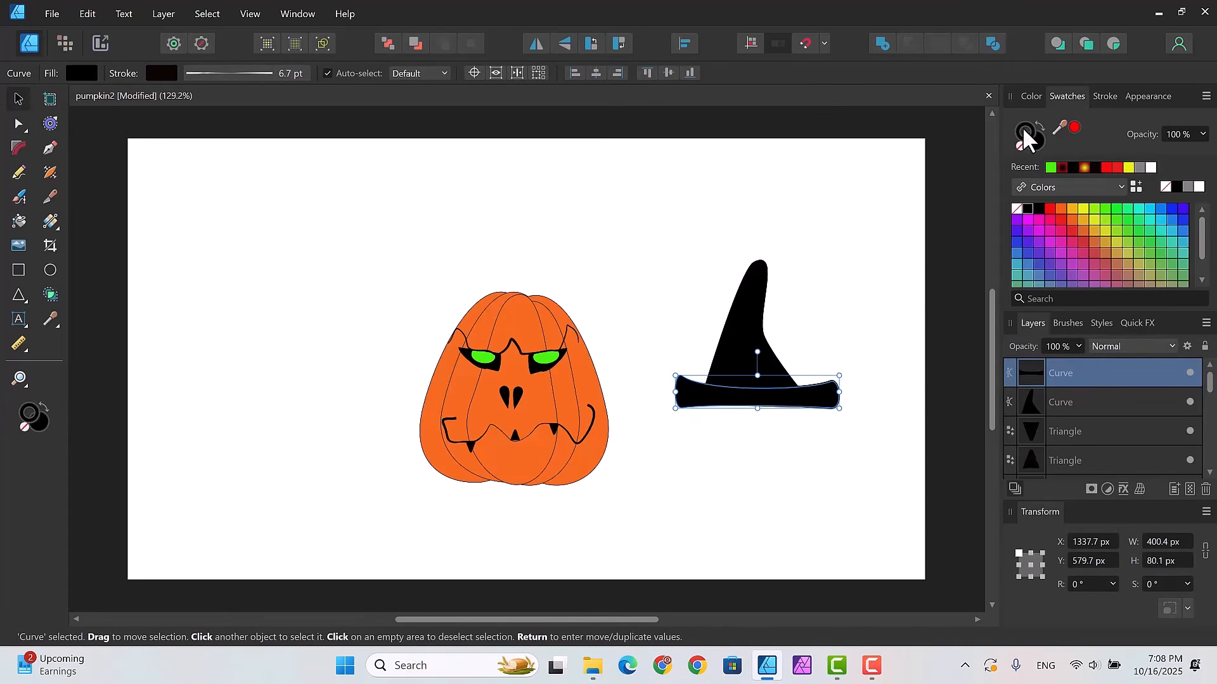
click(1117, 167)
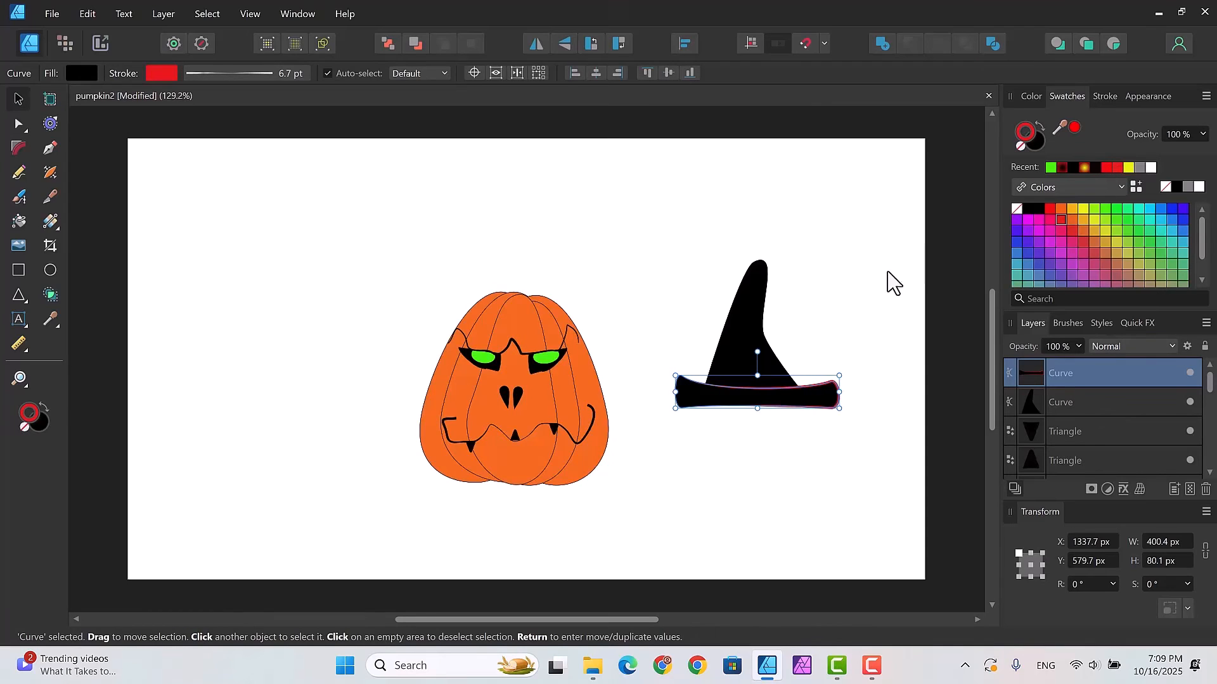
click(877, 303)
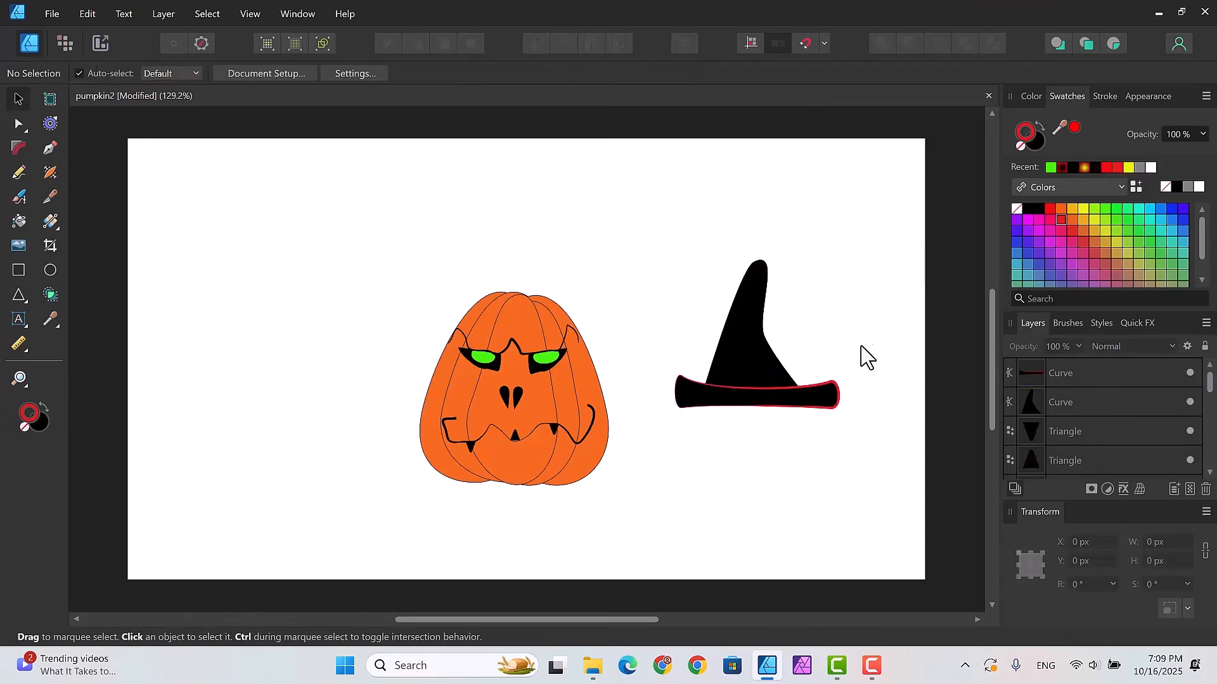
Step: Reset the pressure profile of the brim's red stroke to a uniform thickness
click(827, 403)
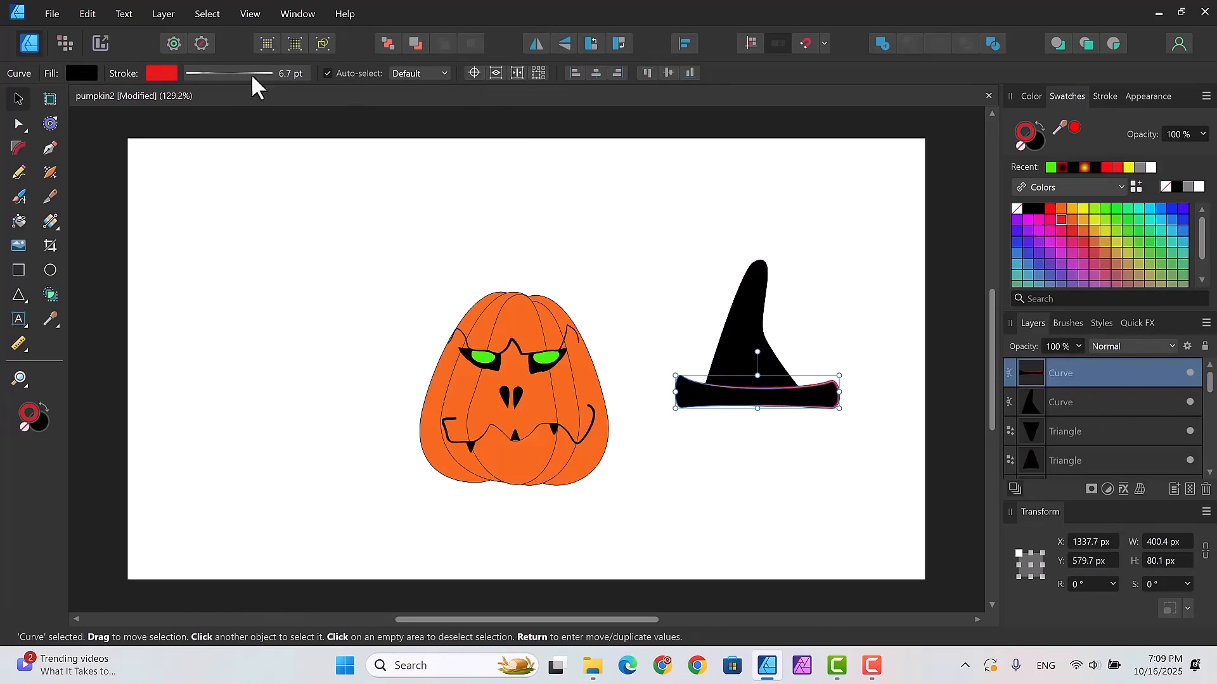
click(231, 73)
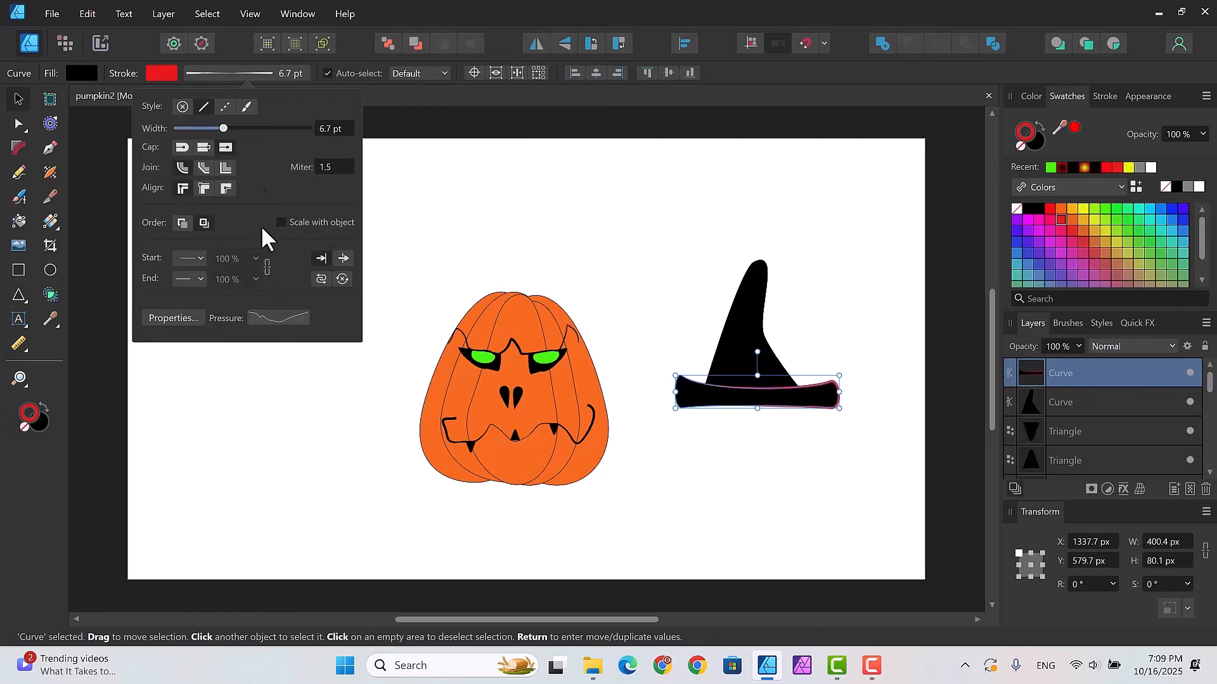
click(269, 317)
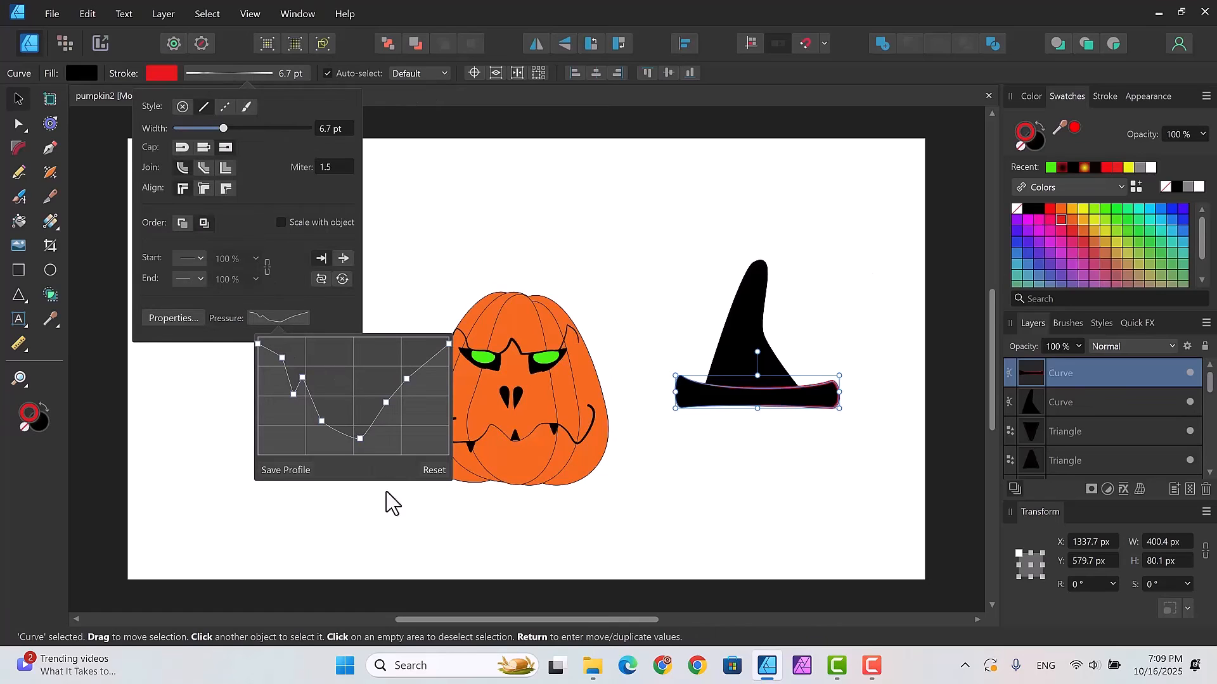
click(431, 472)
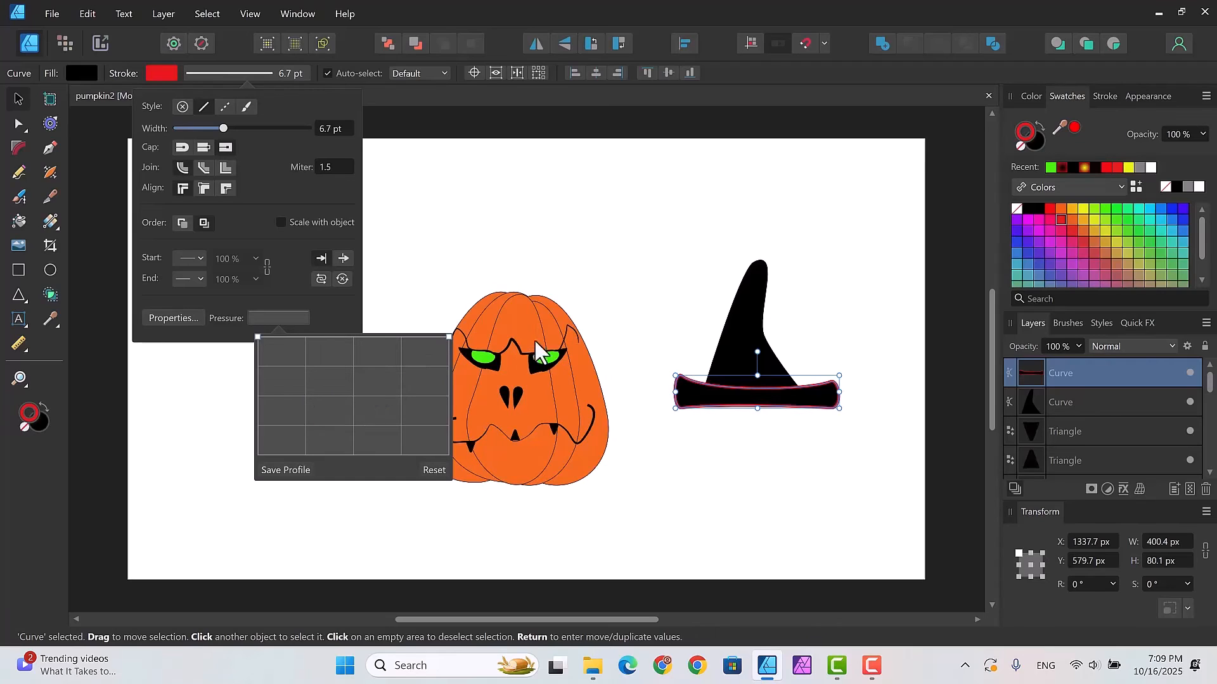
Step: Draw a thin hat-band rectangle, about 216 by 26 px, across the lower part of the hat's cone
click(472, 174)
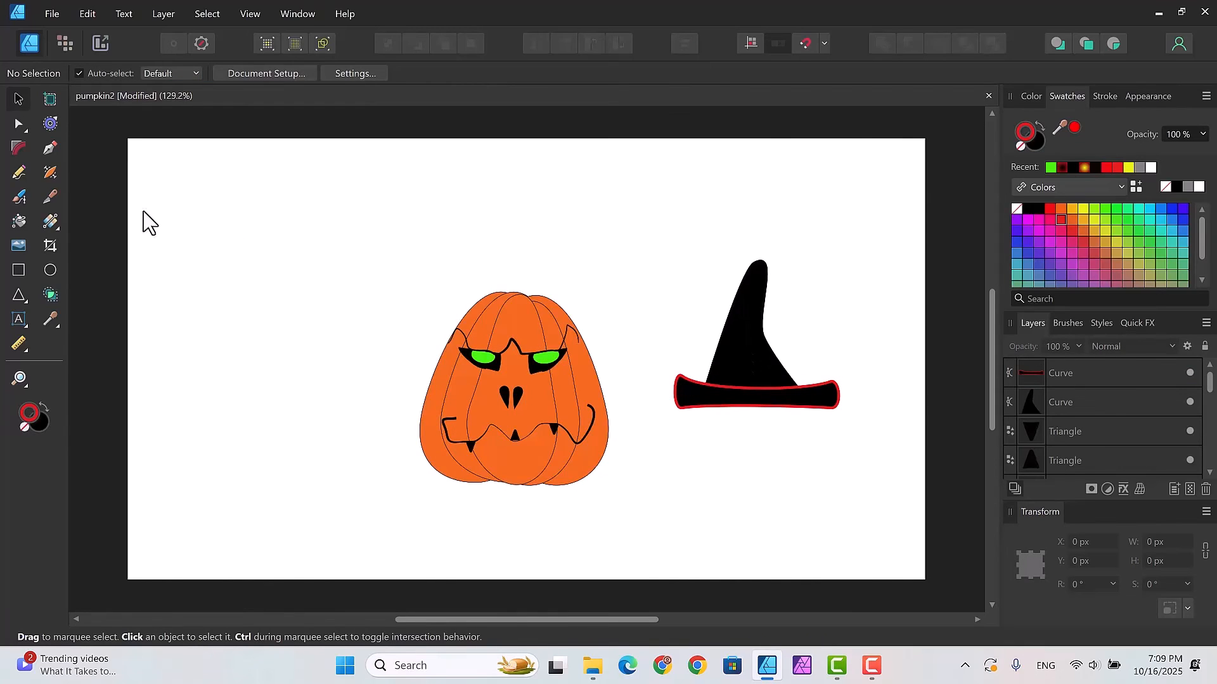
click(19, 270)
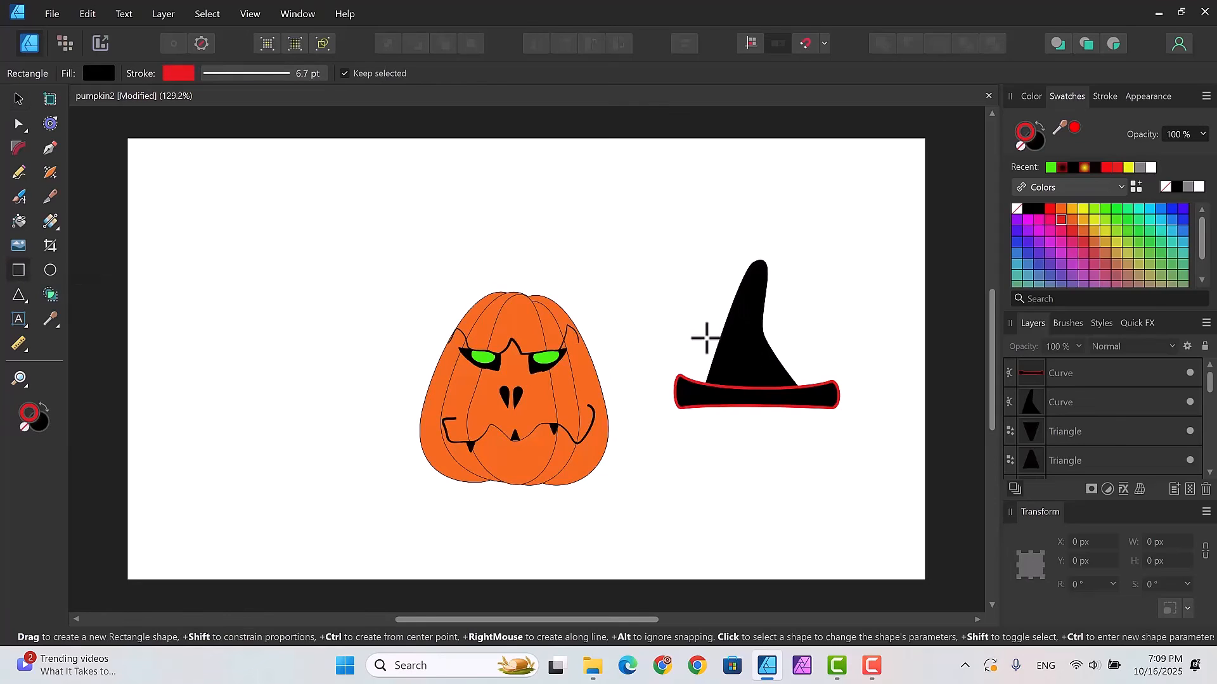
drag(708, 359, 798, 371)
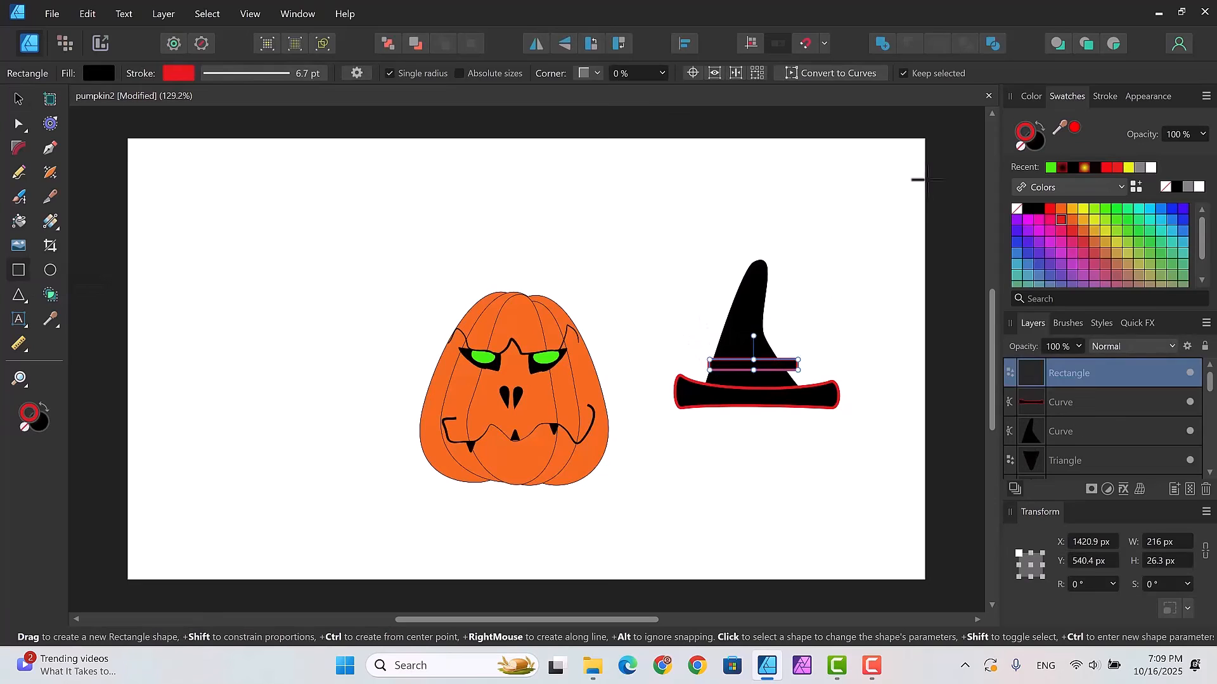
Step: Convert the hat-band rectangle to curves and fill it with orange
click(1036, 138)
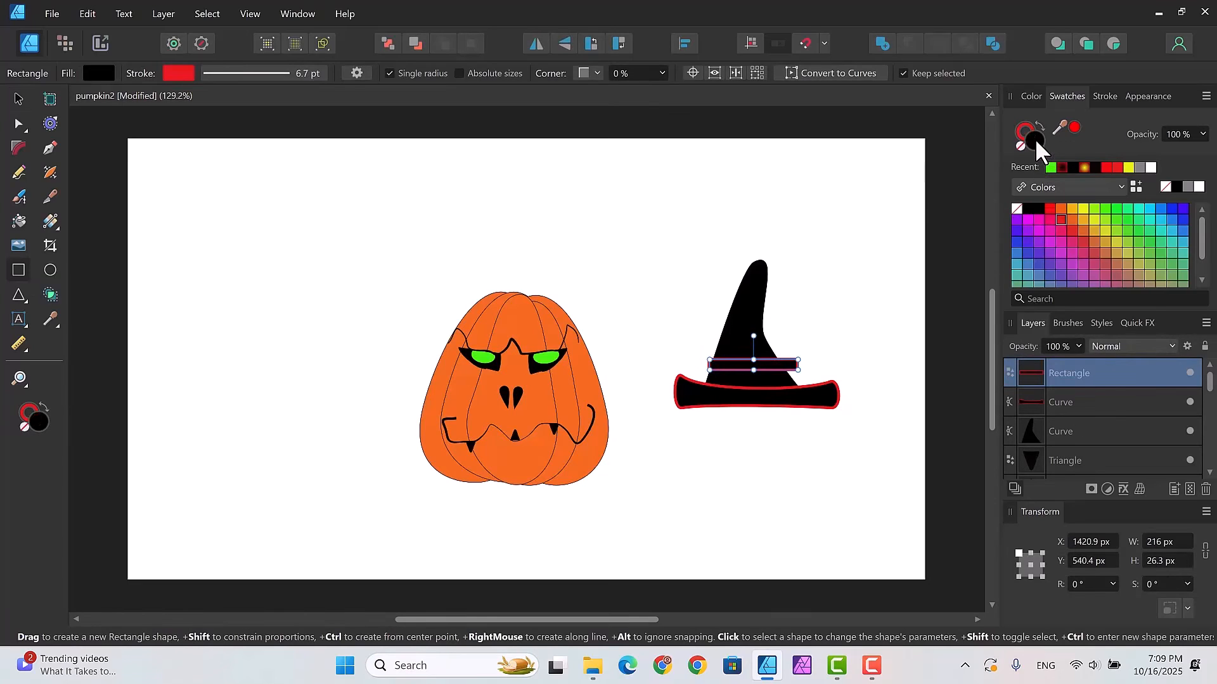
click(1116, 167)
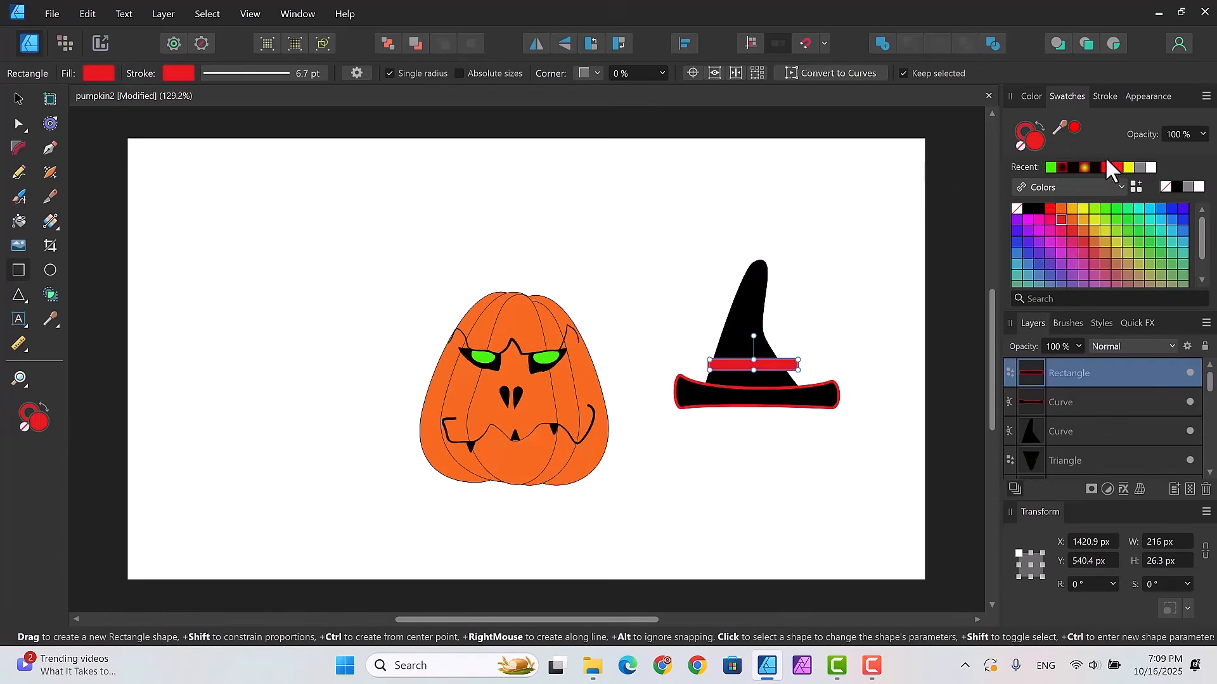
click(839, 71)
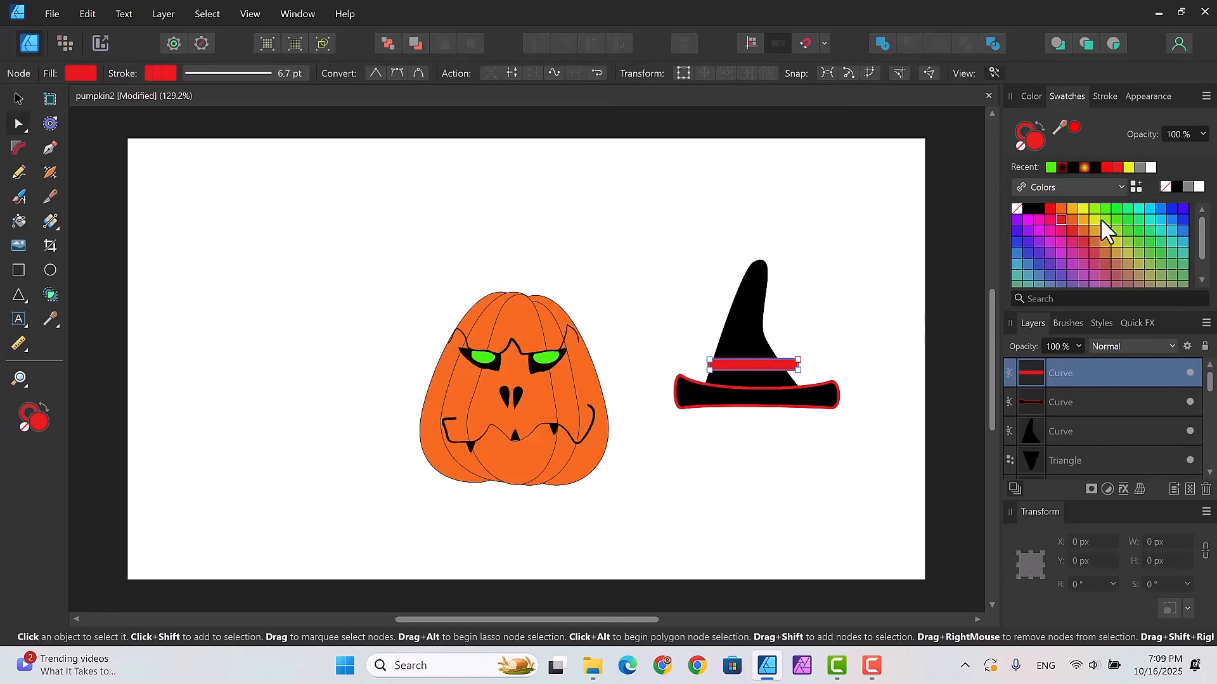
click(1074, 219)
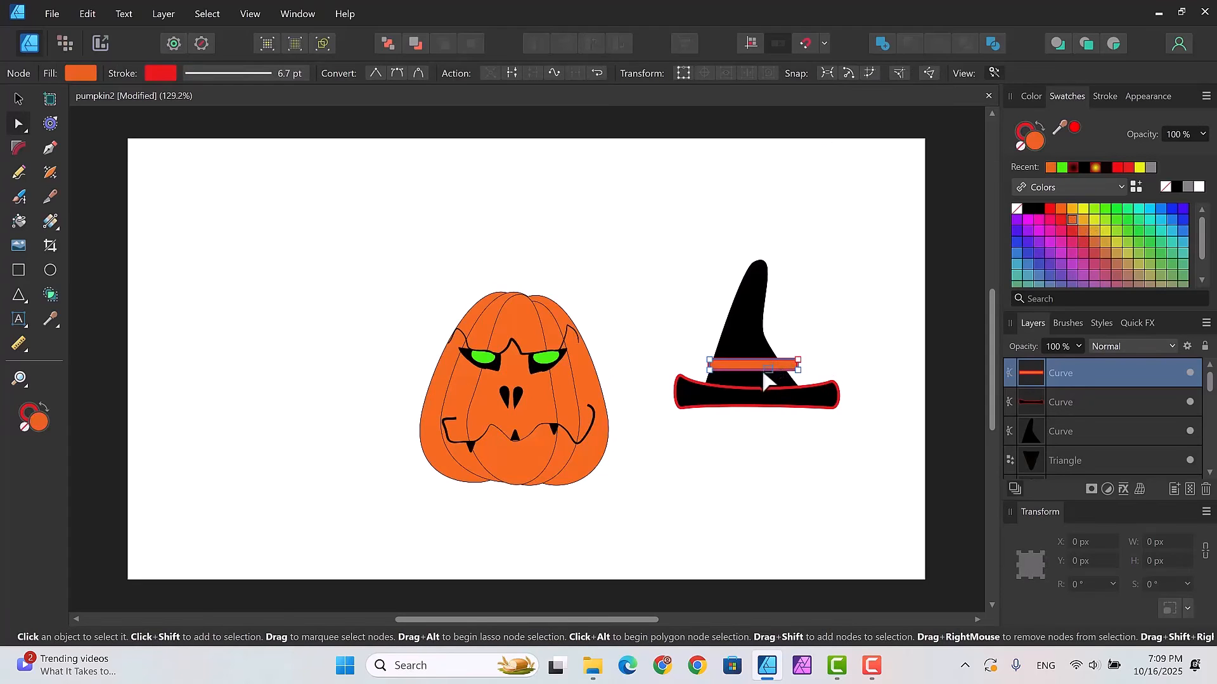
Step: Move the orange band down and slightly left so it sits just above the brim
click(799, 361)
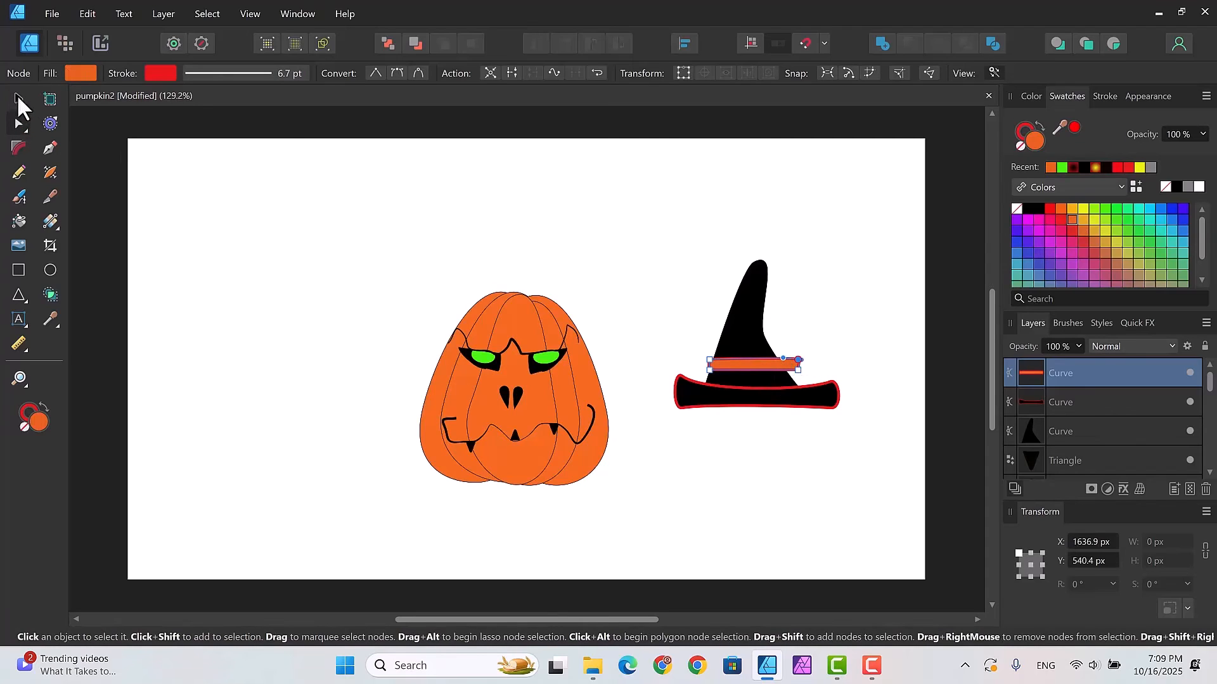
click(18, 99)
drag(743, 359, 736, 369)
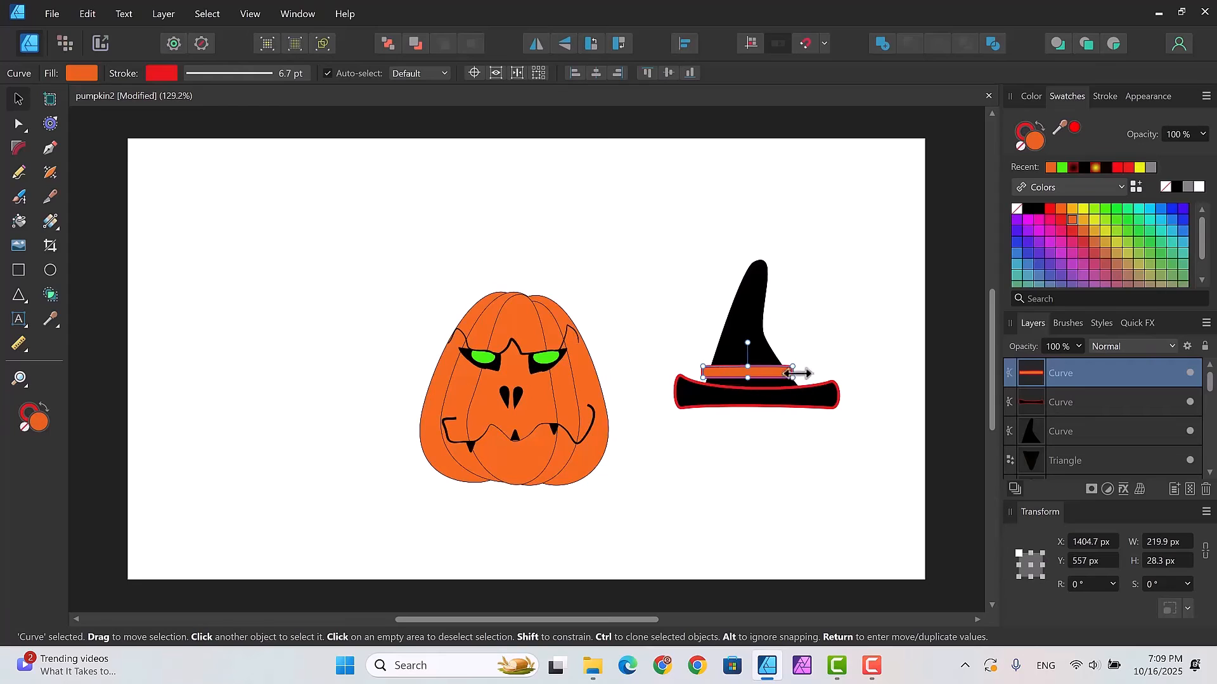
Step: Pull the band's upper corners and lower-left corner inward so its ends follow the slanted sides of the cone
click(19, 125)
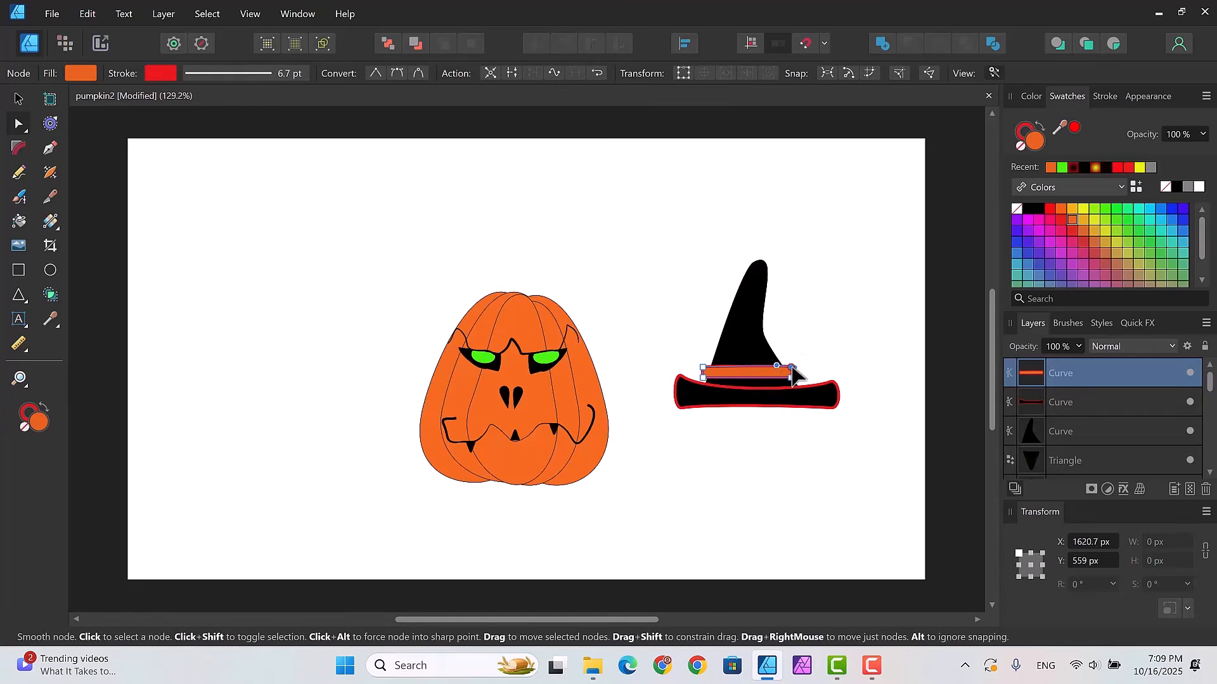
drag(792, 368, 786, 370)
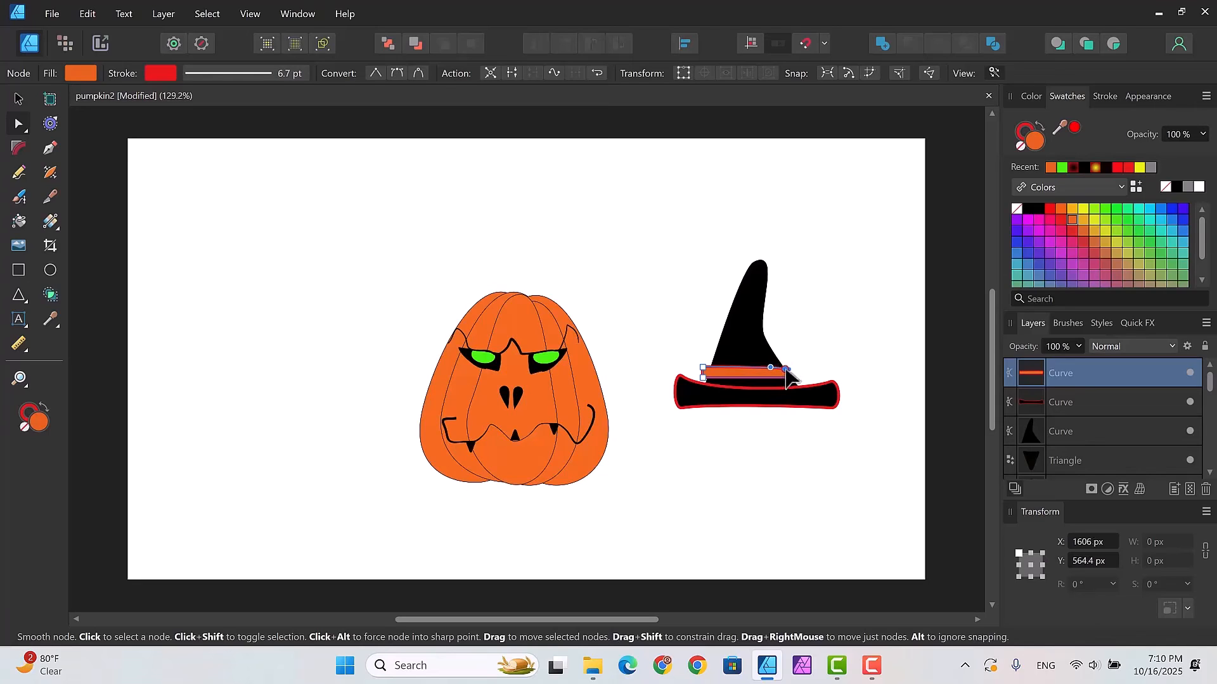
click(704, 369)
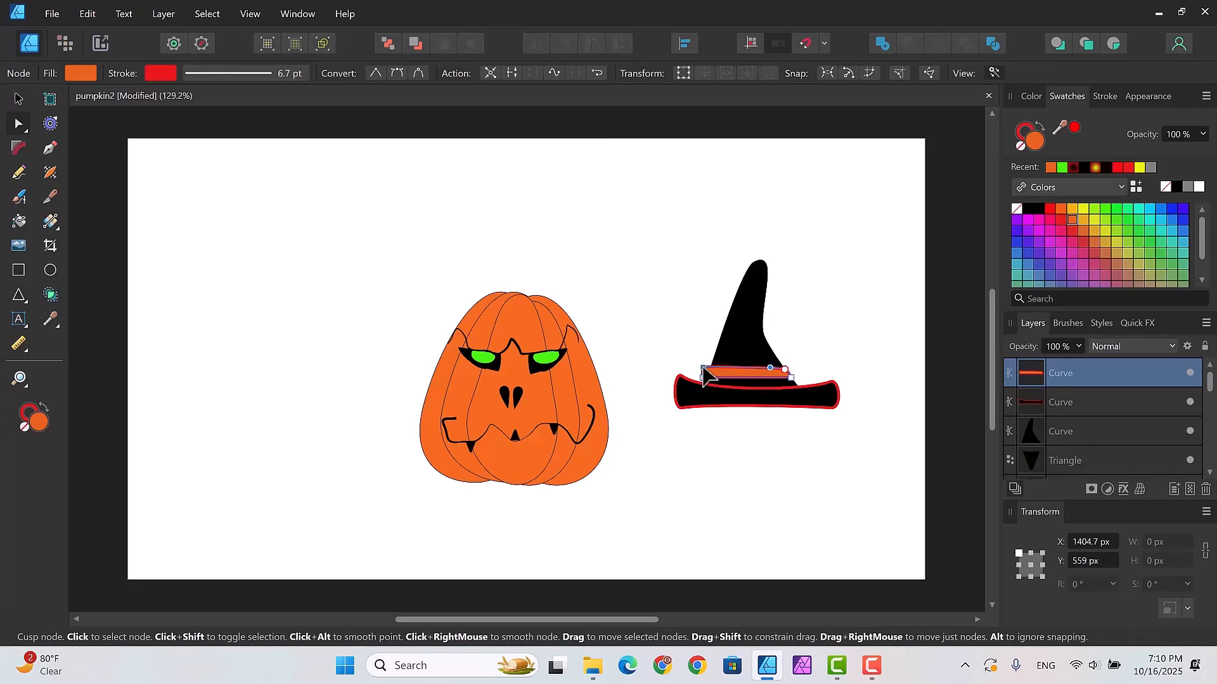
drag(703, 370, 710, 367)
click(703, 378)
click(809, 353)
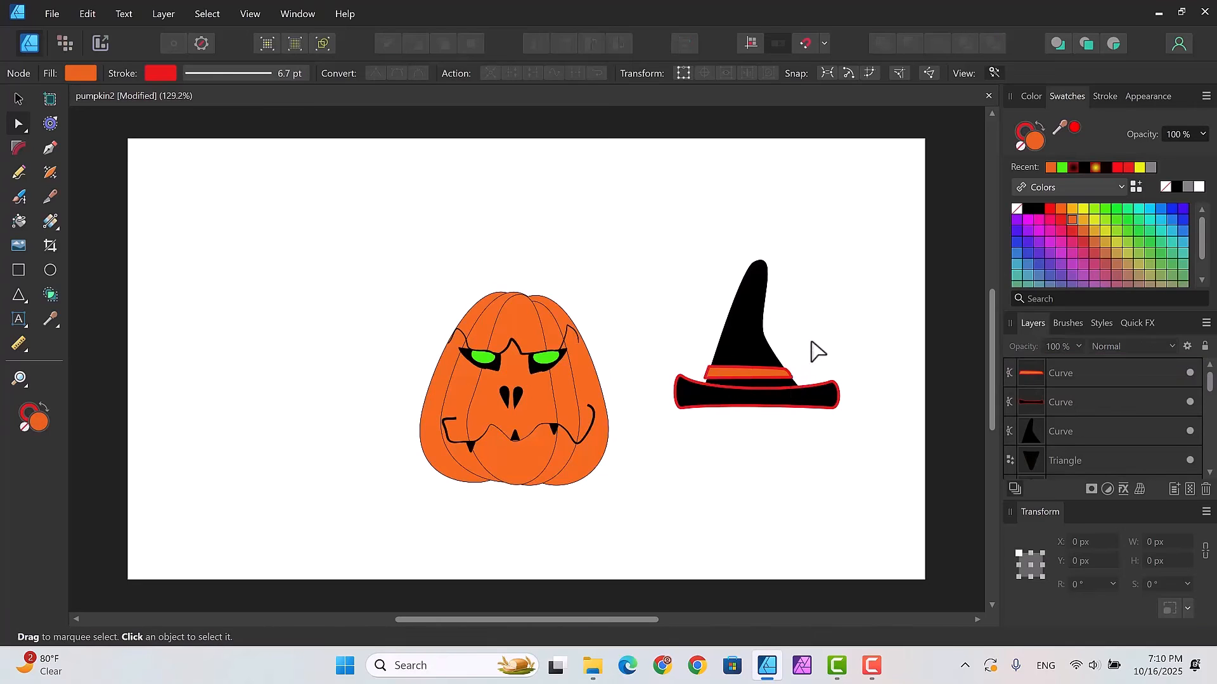
click(738, 376)
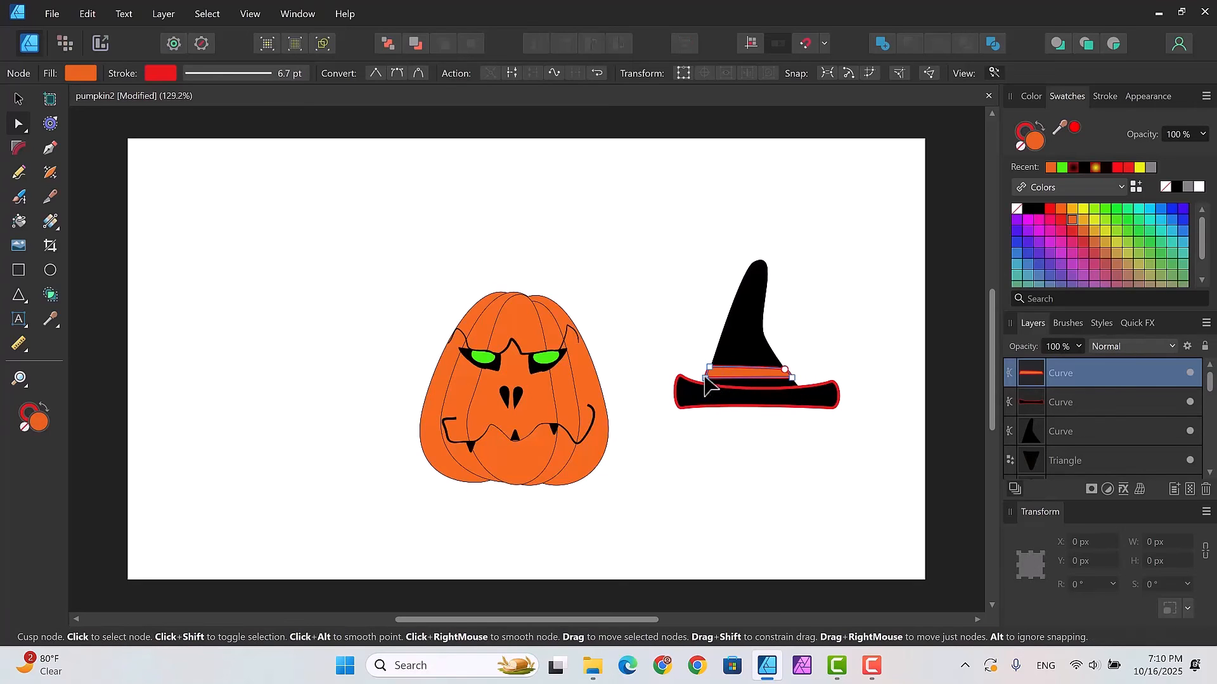
click(706, 379)
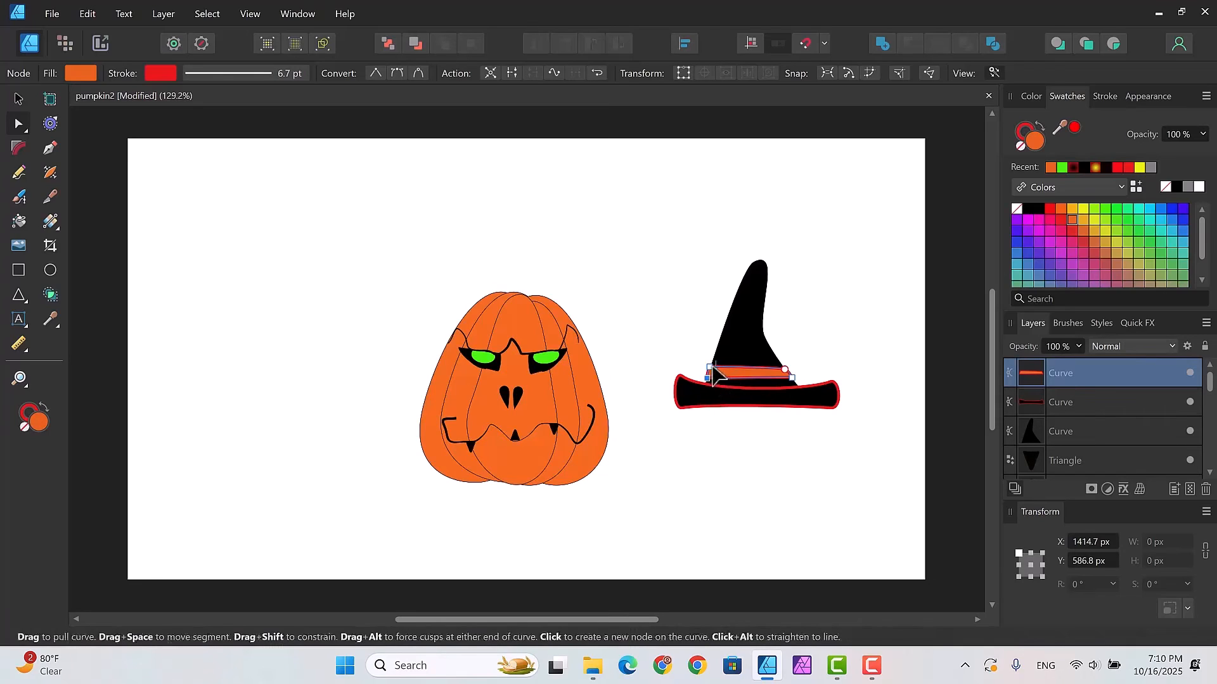
click(714, 367)
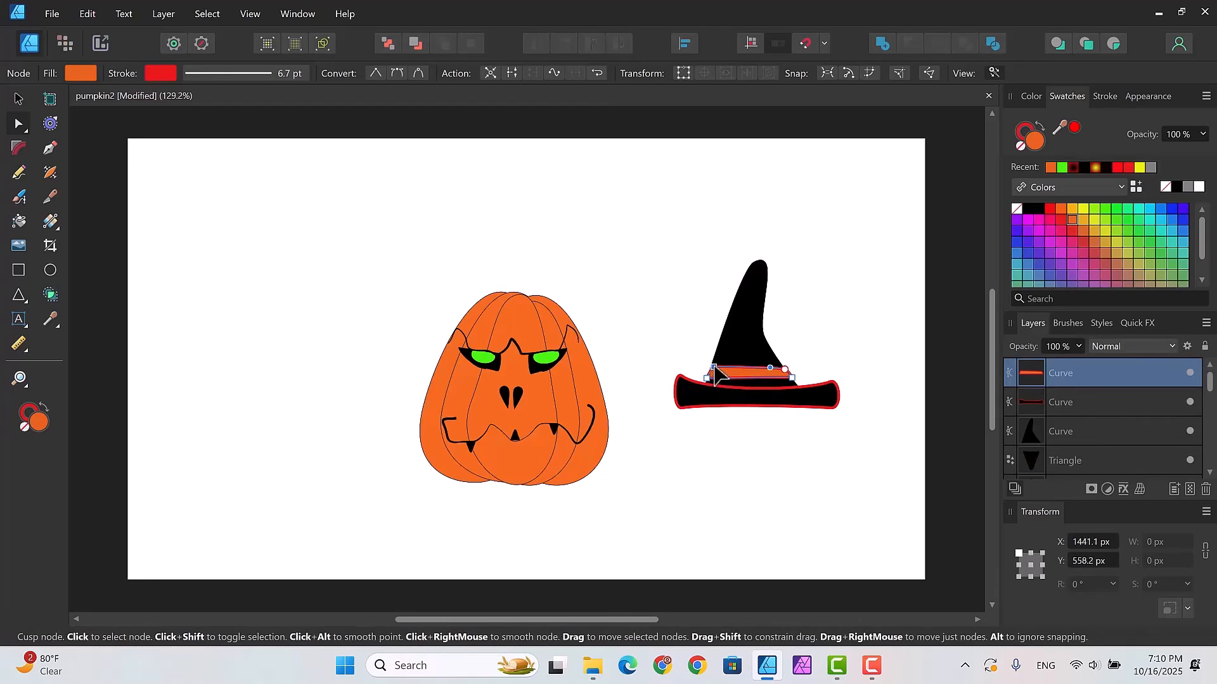
click(852, 317)
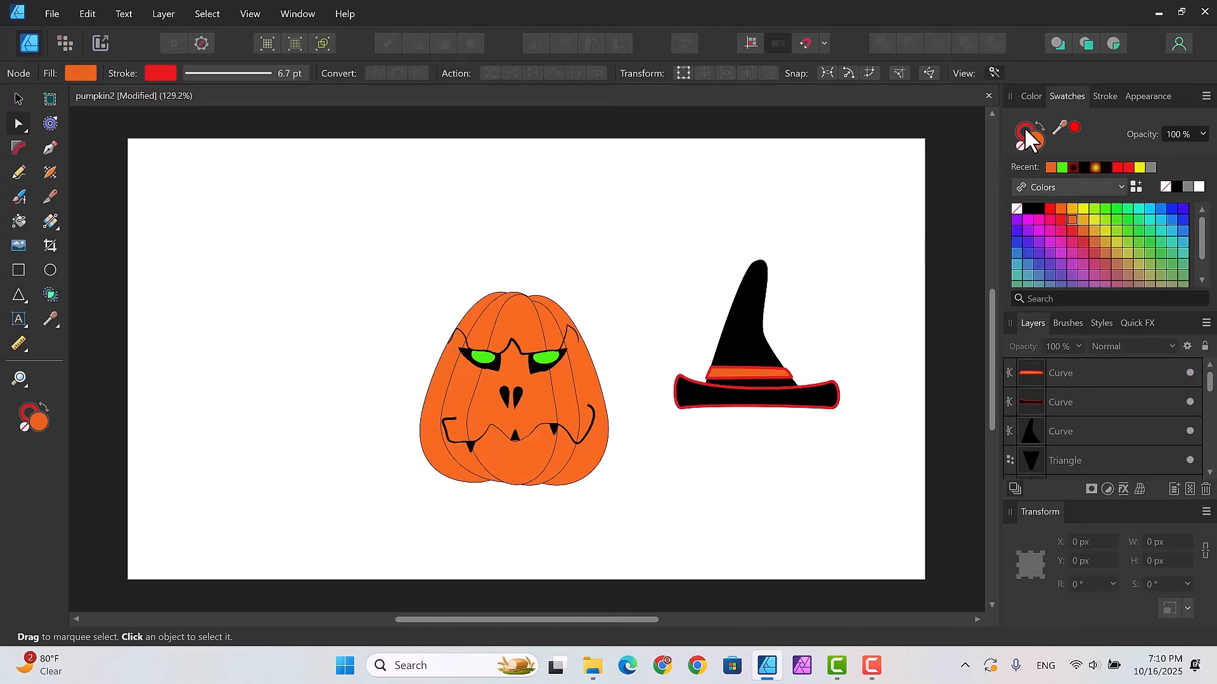
Step: Draw four short white crease lines with no fill on the hat's cone using the Pencil tool
click(1049, 167)
click(16, 101)
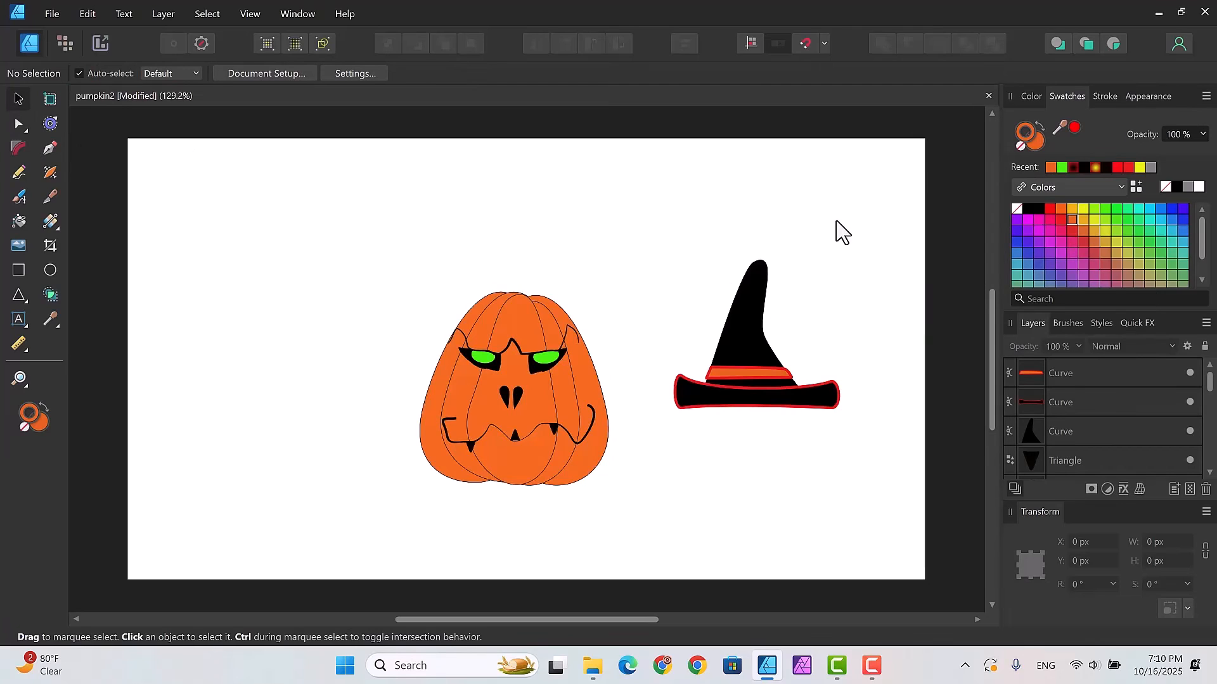
click(18, 170)
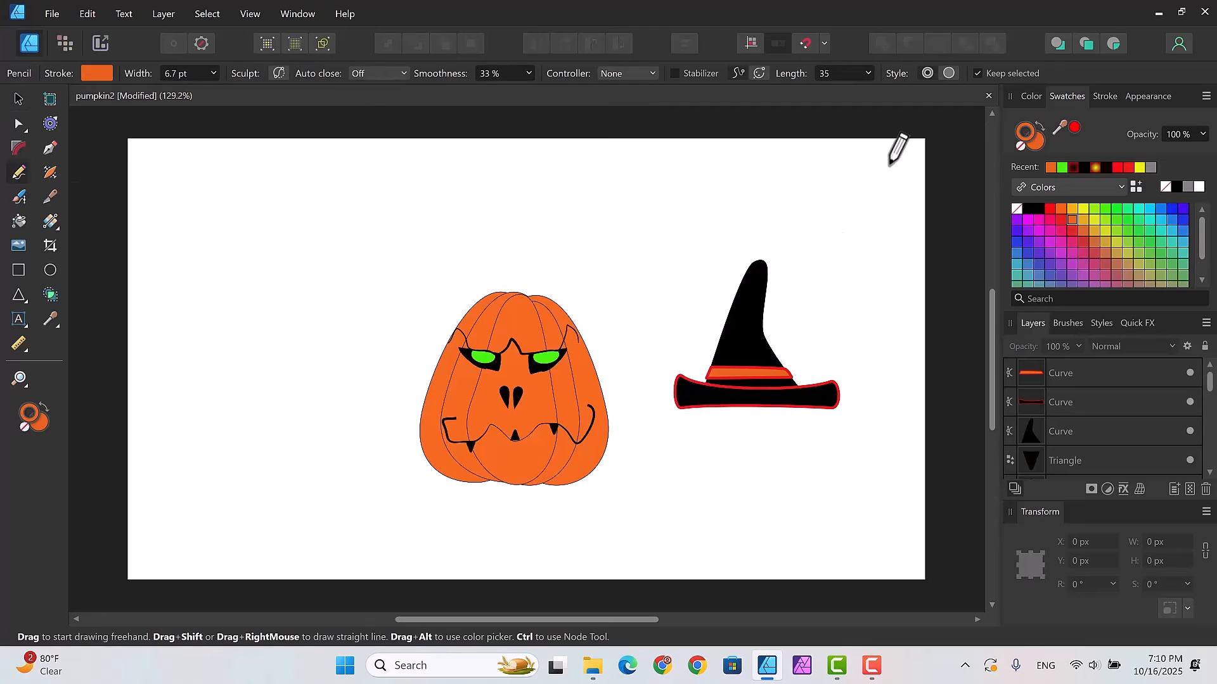
click(1017, 145)
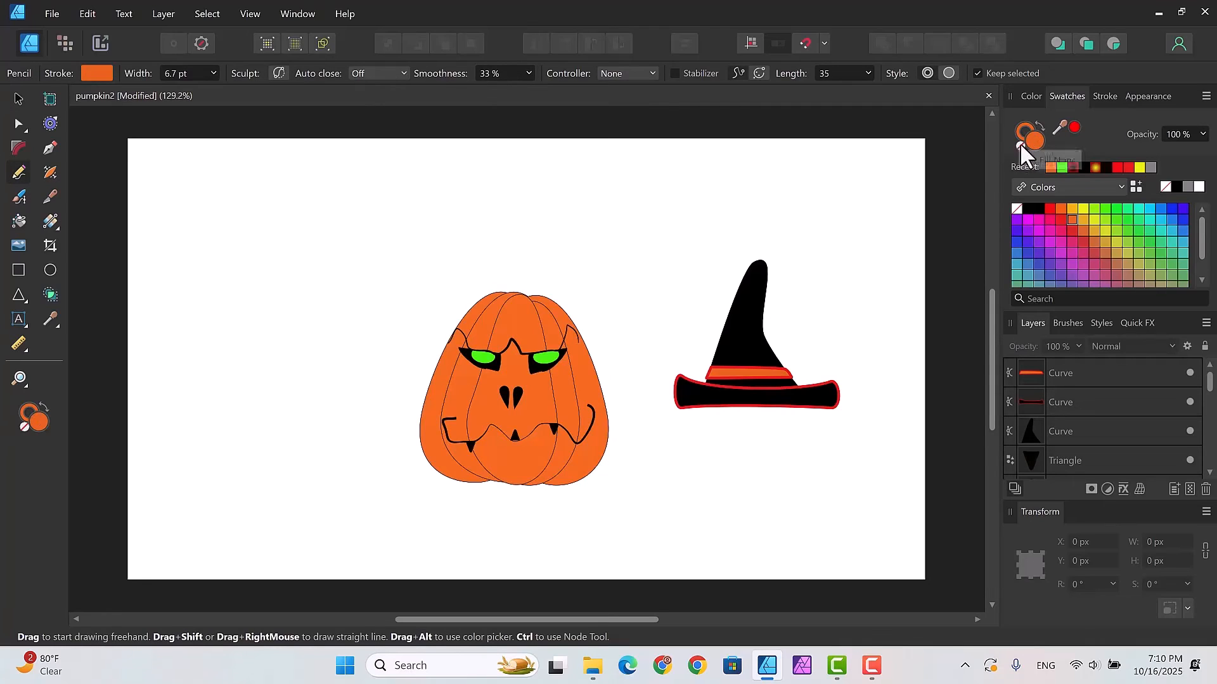
click(1025, 127)
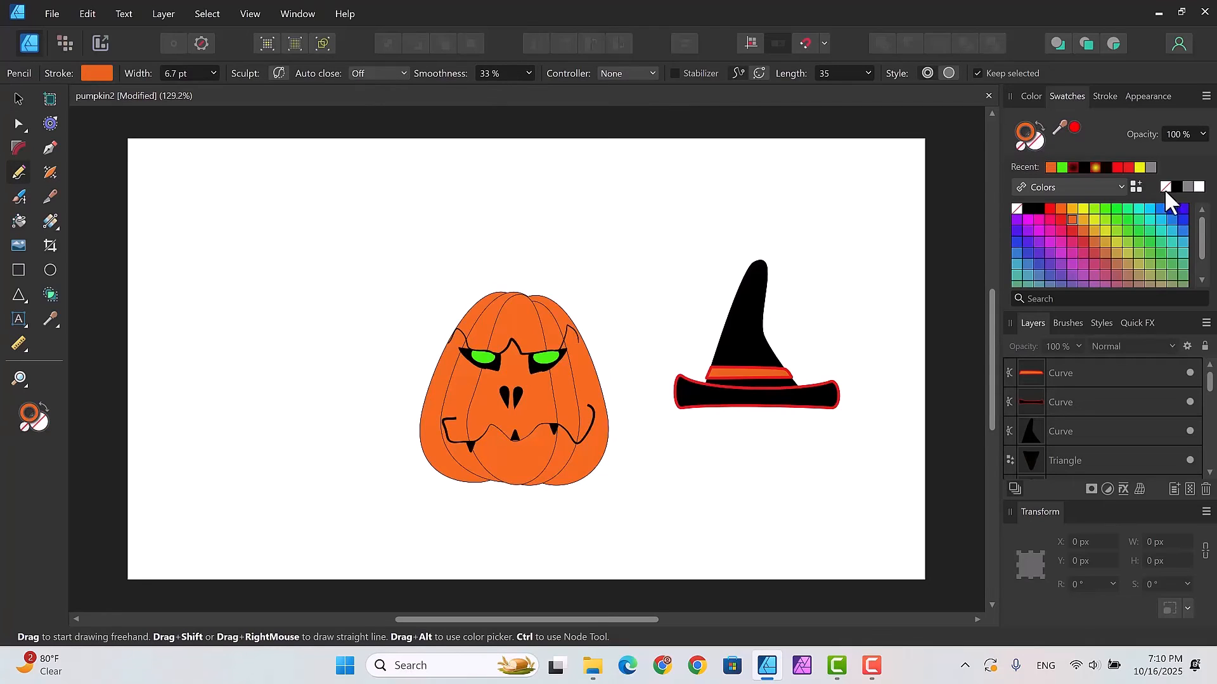
click(1198, 186)
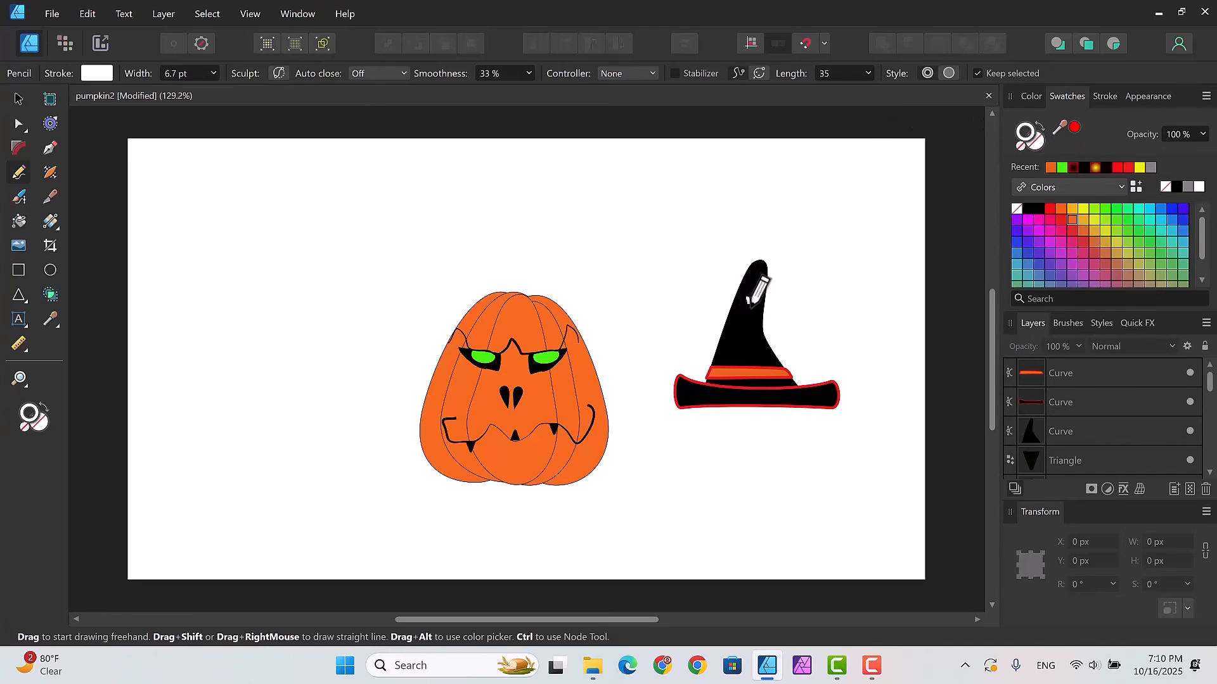
mouse_move(748, 302)
mouse_down()
mouse_move(741, 341)
mouse_move(764, 351)
mouse_move(736, 356)
mouse_up()
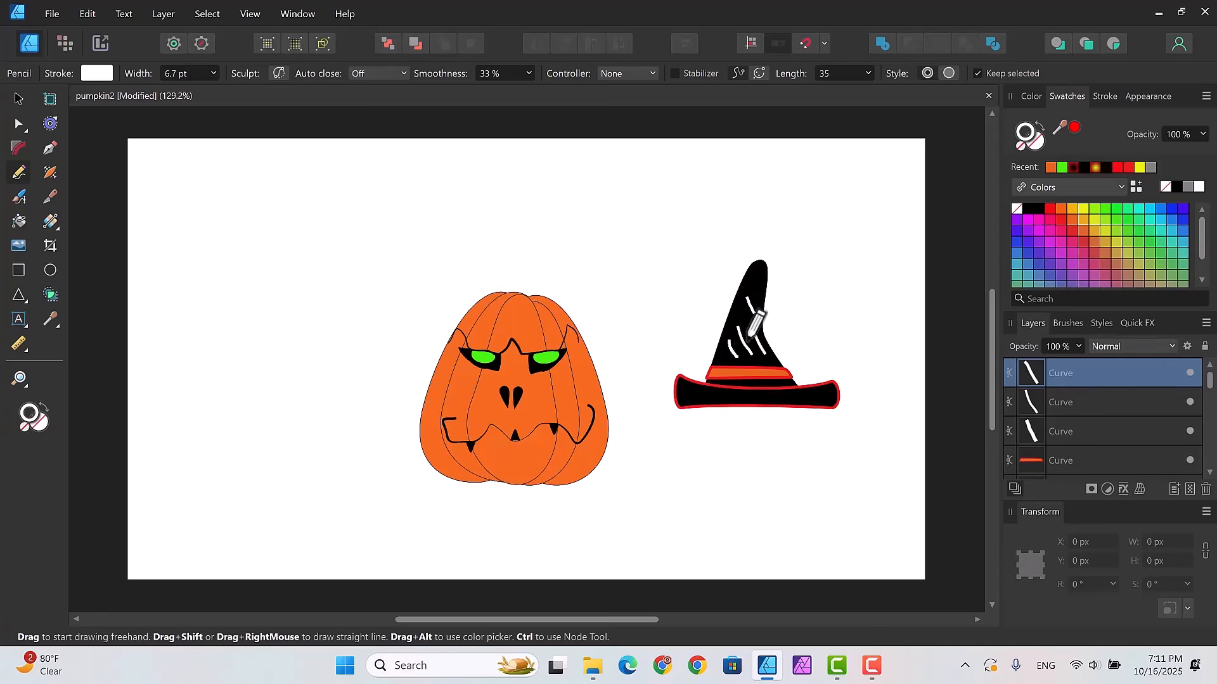
Step: Thin the white crease lines: lower-left to about 2.8 pt, middle 2.1 pt, upper 2.6 pt and right 1.9 pt
click(1105, 97)
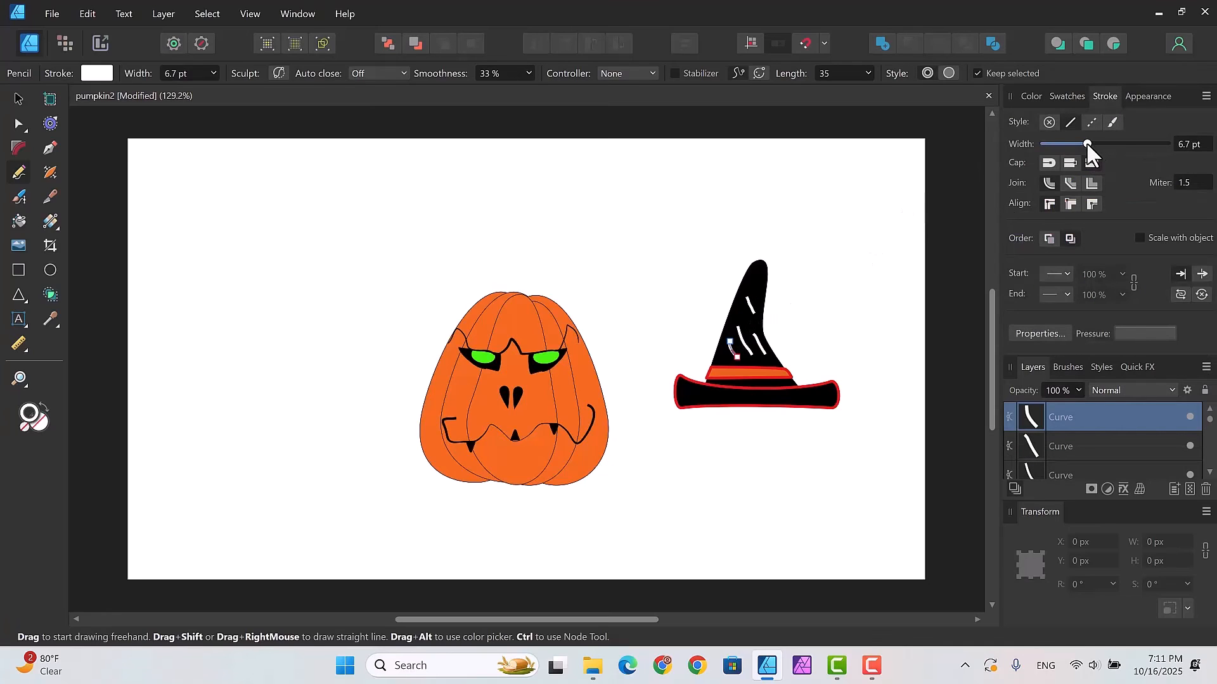
drag(1086, 142, 1075, 144)
click(19, 99)
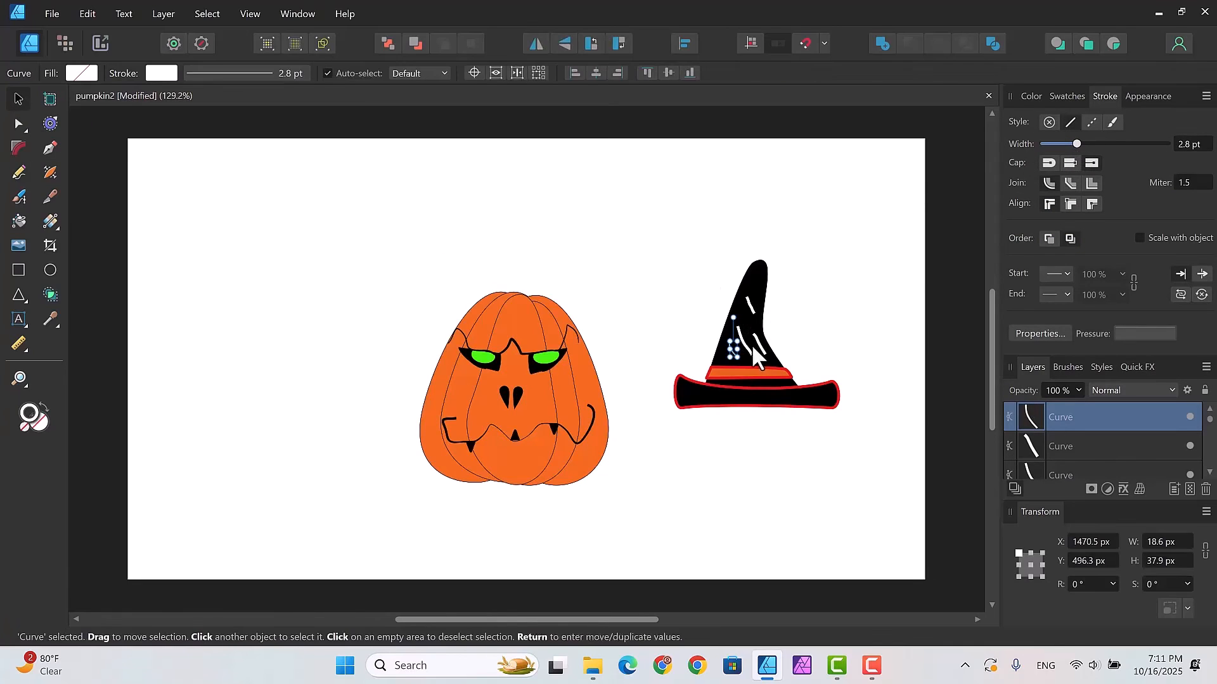
click(747, 344)
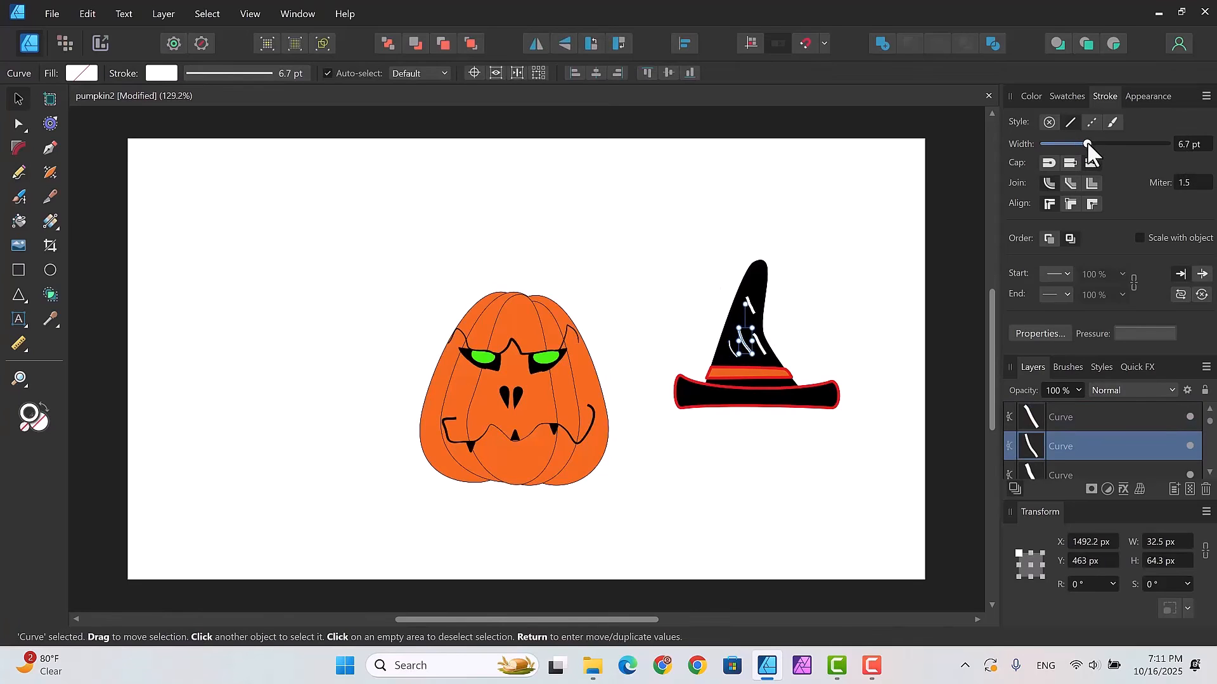
drag(1086, 143, 1076, 143)
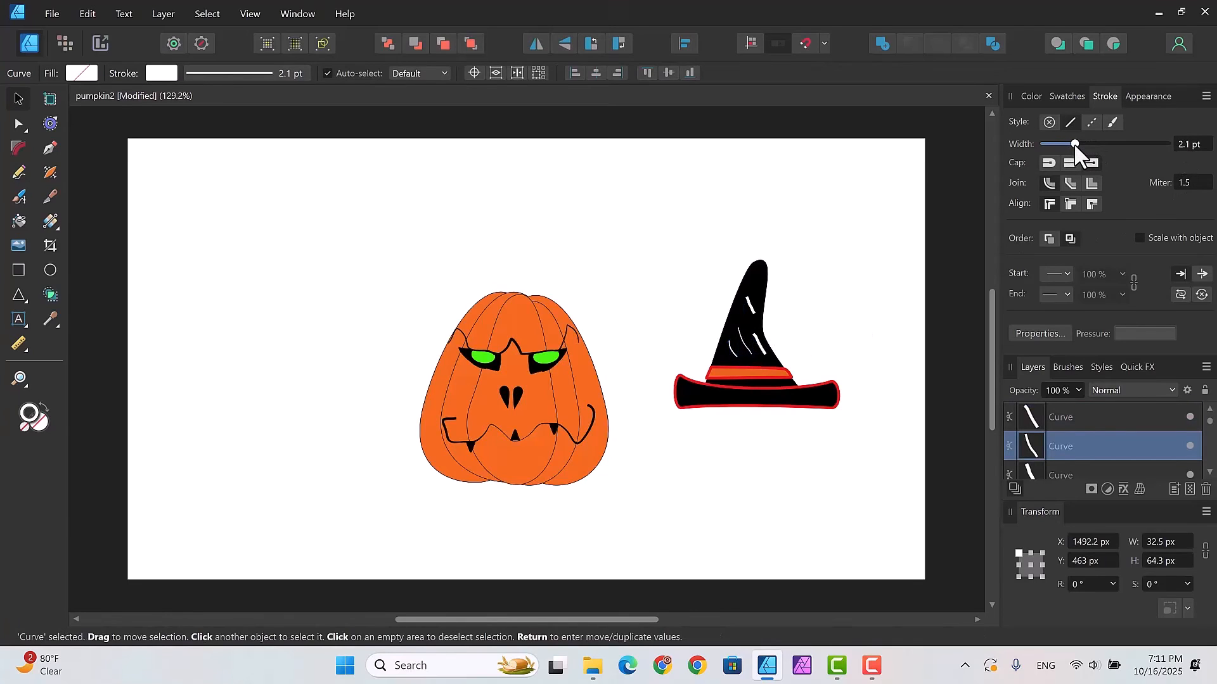
click(755, 312)
drag(1085, 142, 1073, 145)
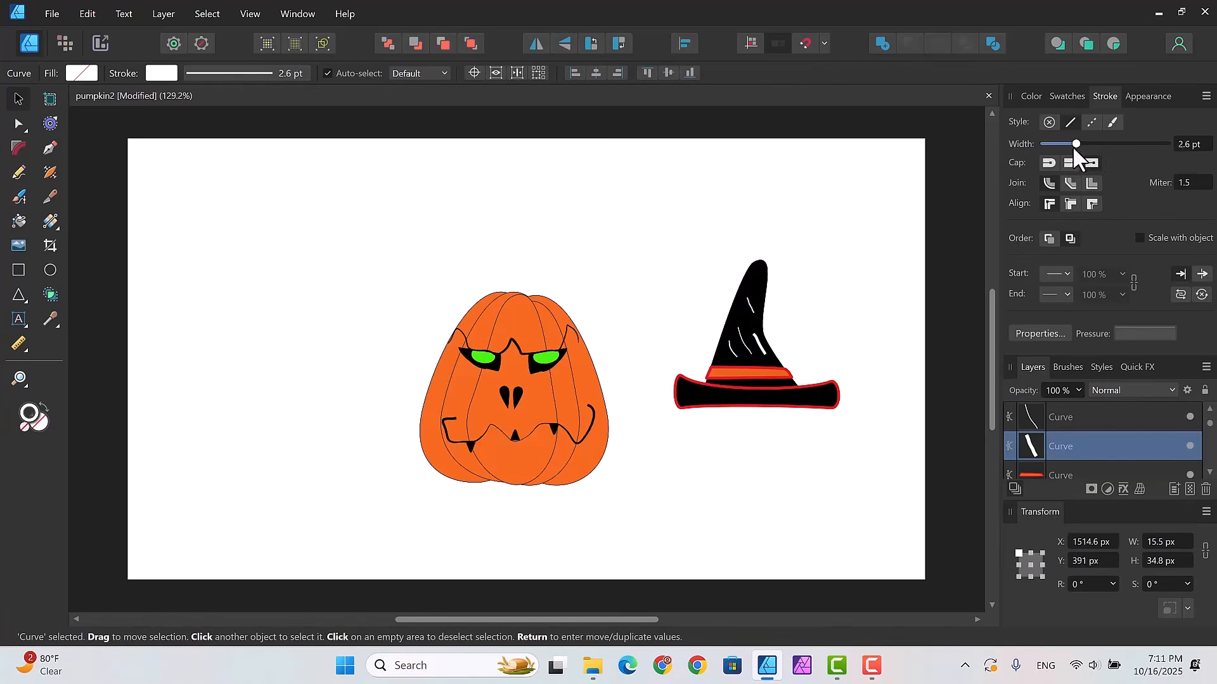
click(763, 349)
drag(1085, 138, 1071, 141)
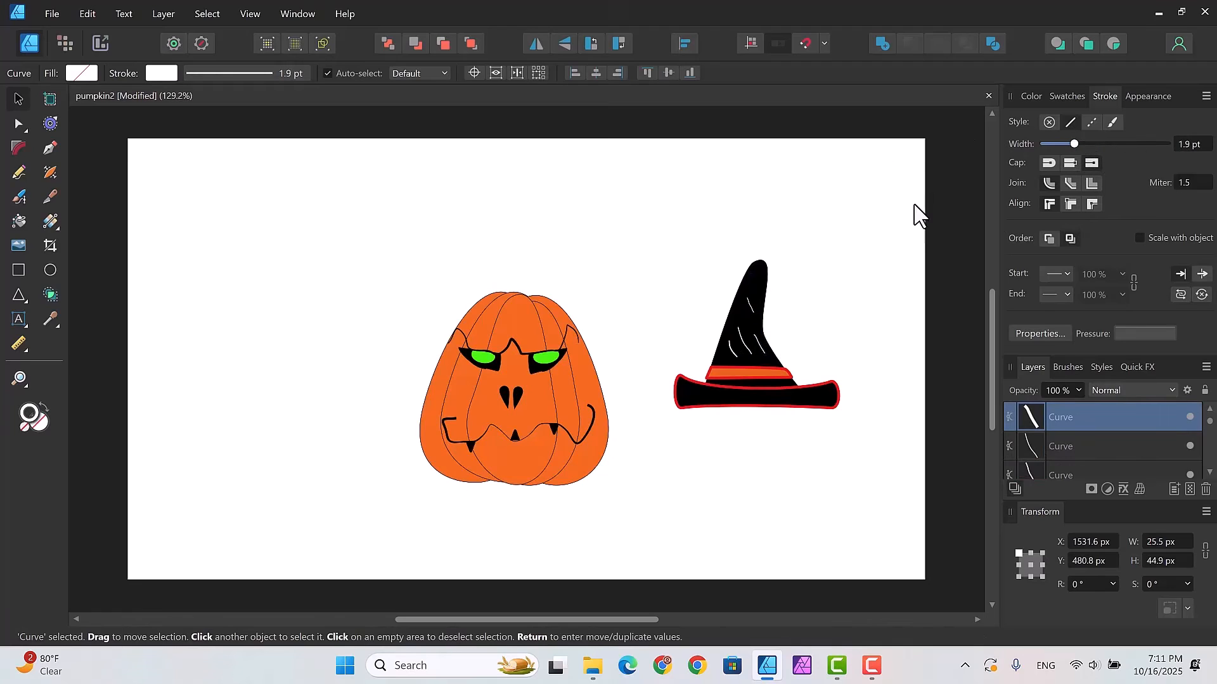
click(871, 238)
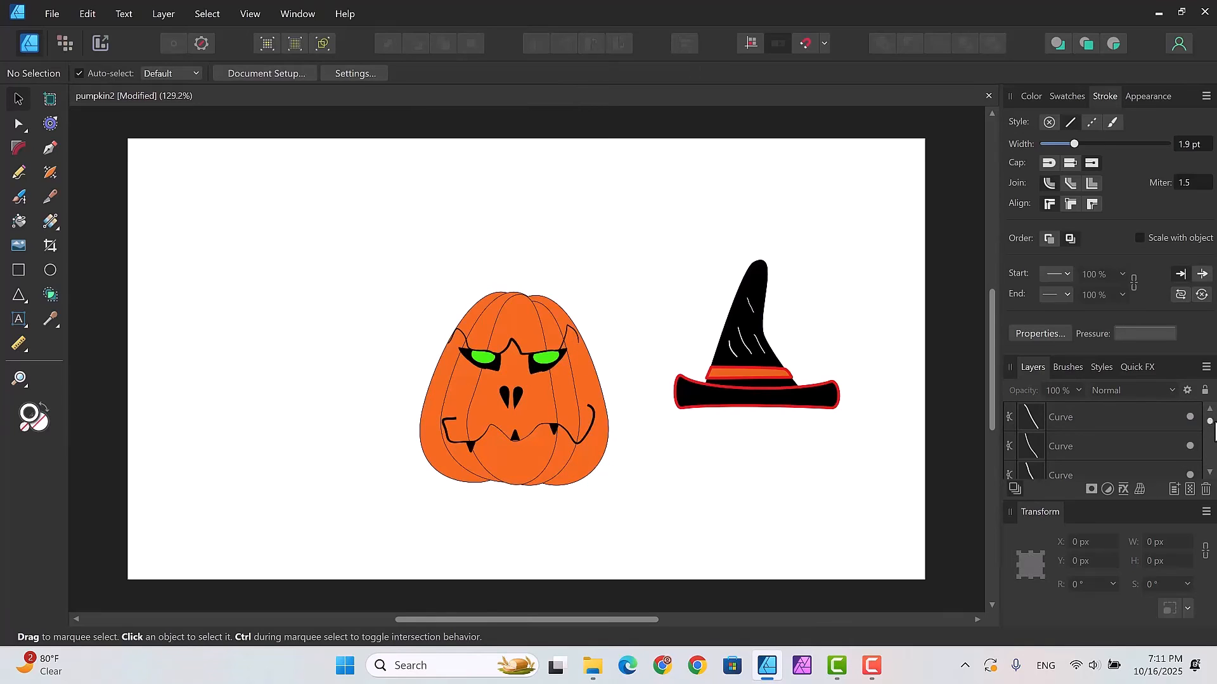
Step: Group all the hat pieces (cone, brim, orange band and white creases) and nudge the group slightly
drag(1208, 419, 1208, 411)
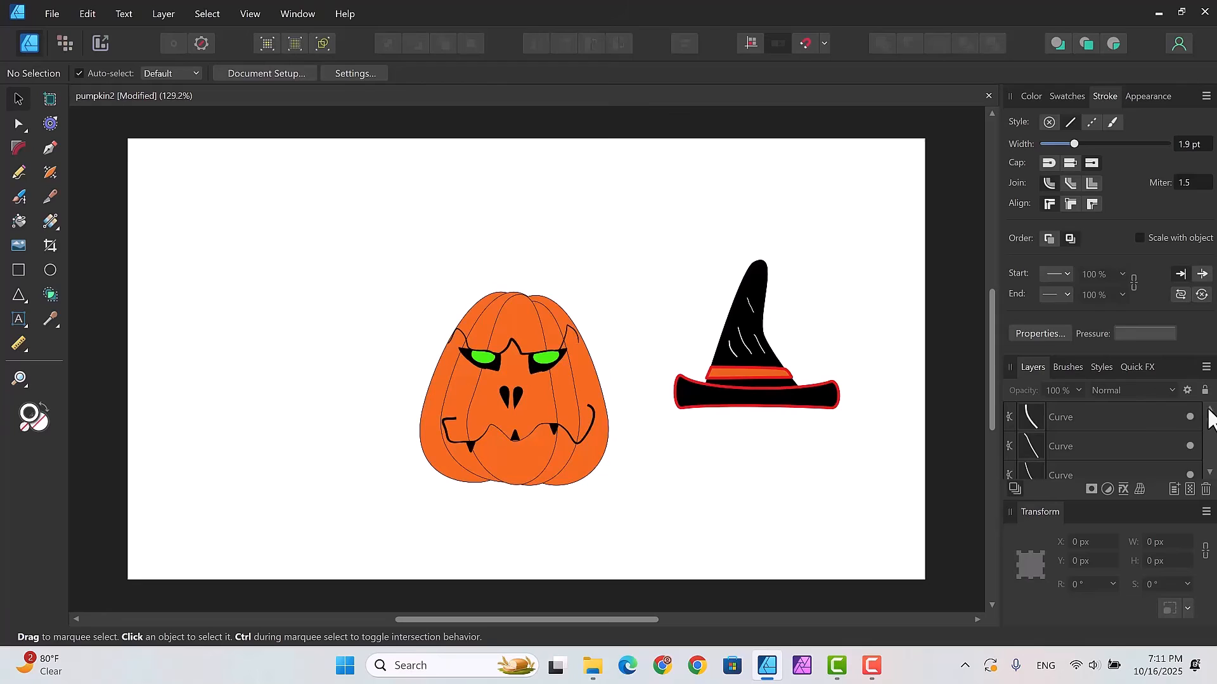
click(1132, 413)
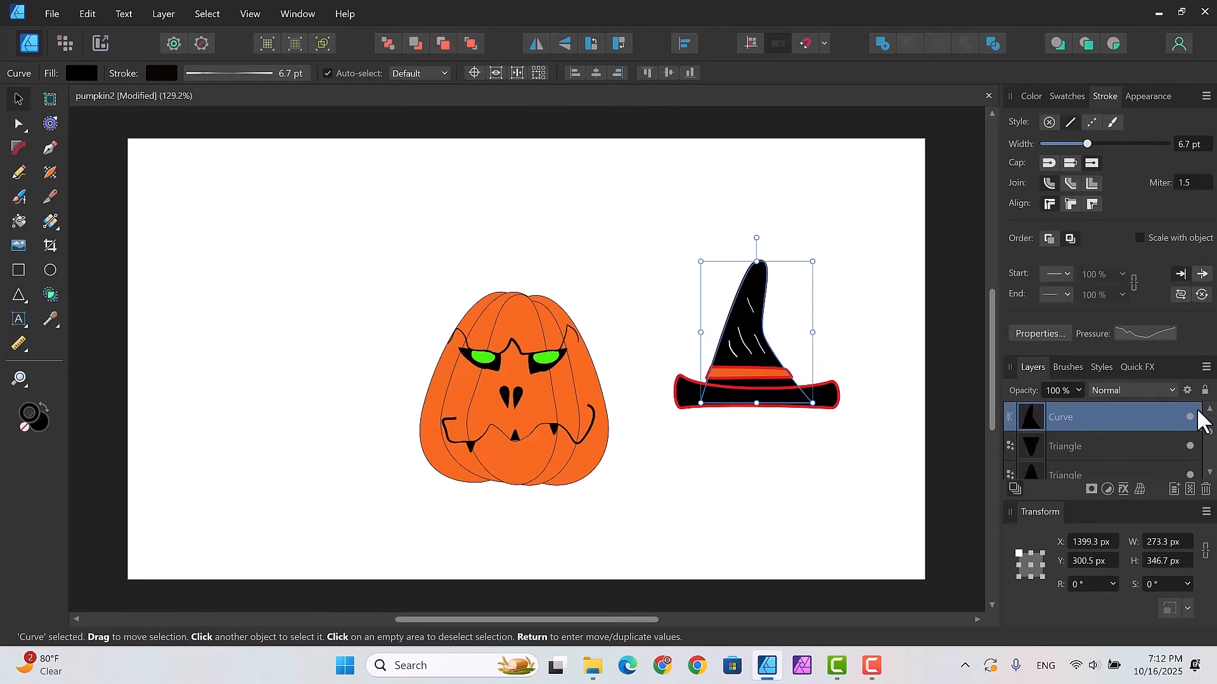
scroll(1140, 418, down, 3)
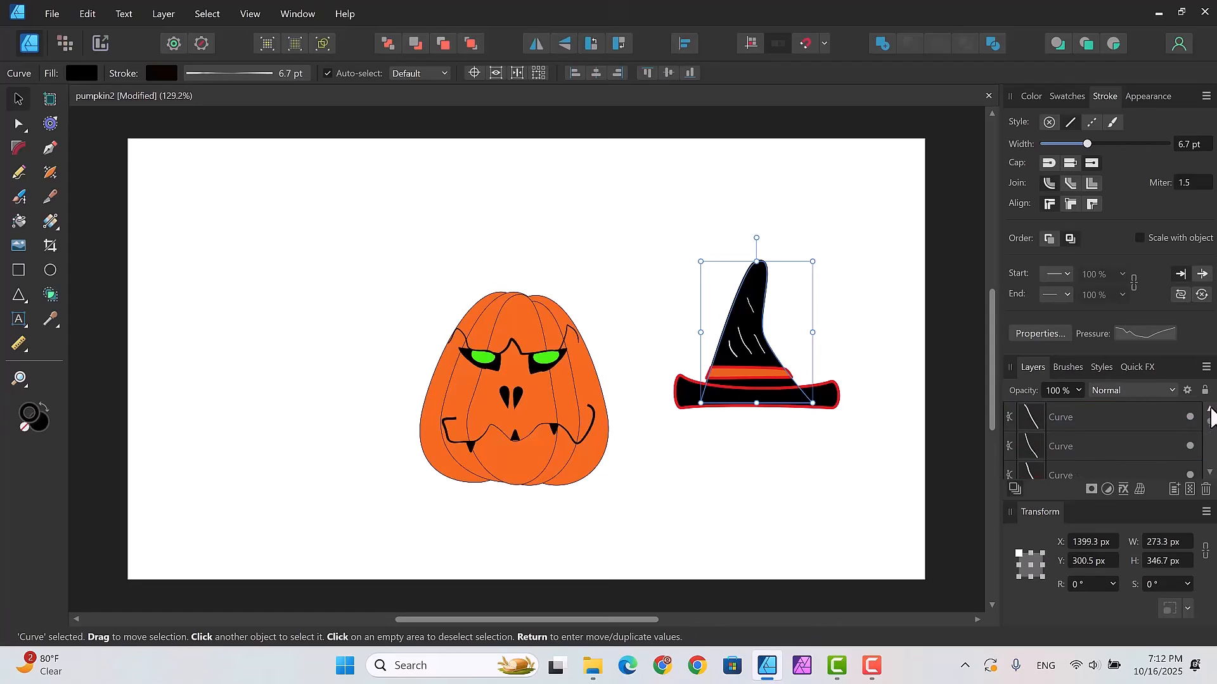
shift+click(1132, 409)
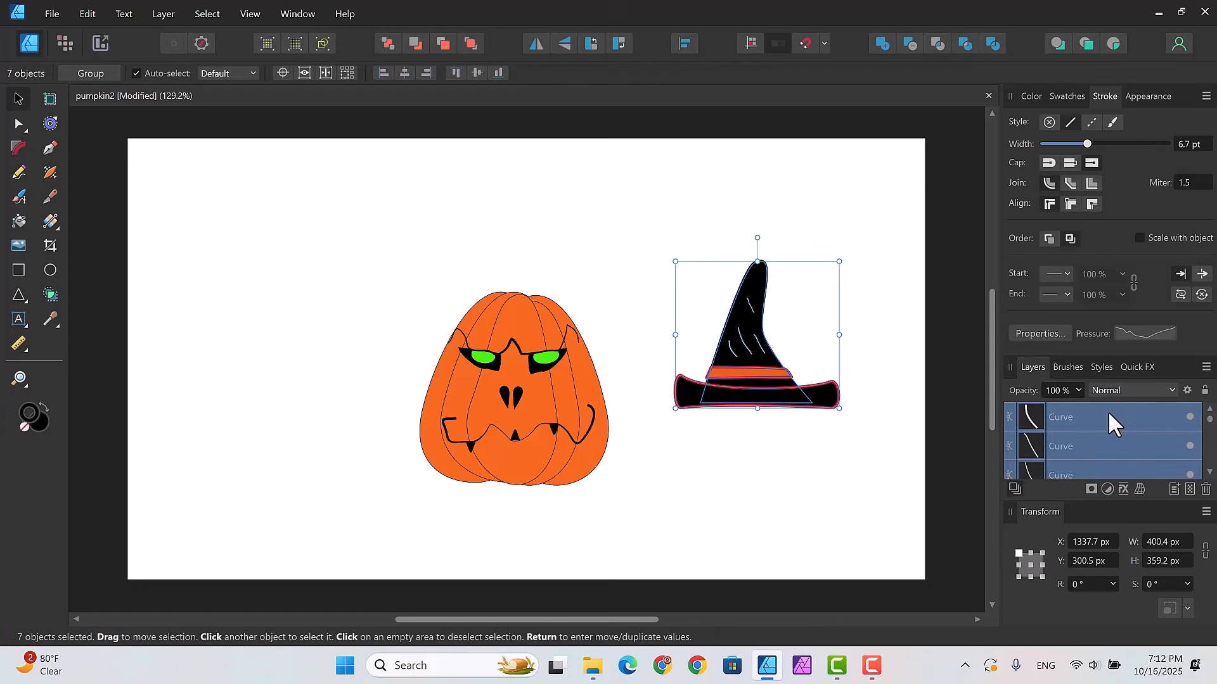
right_click(1109, 415)
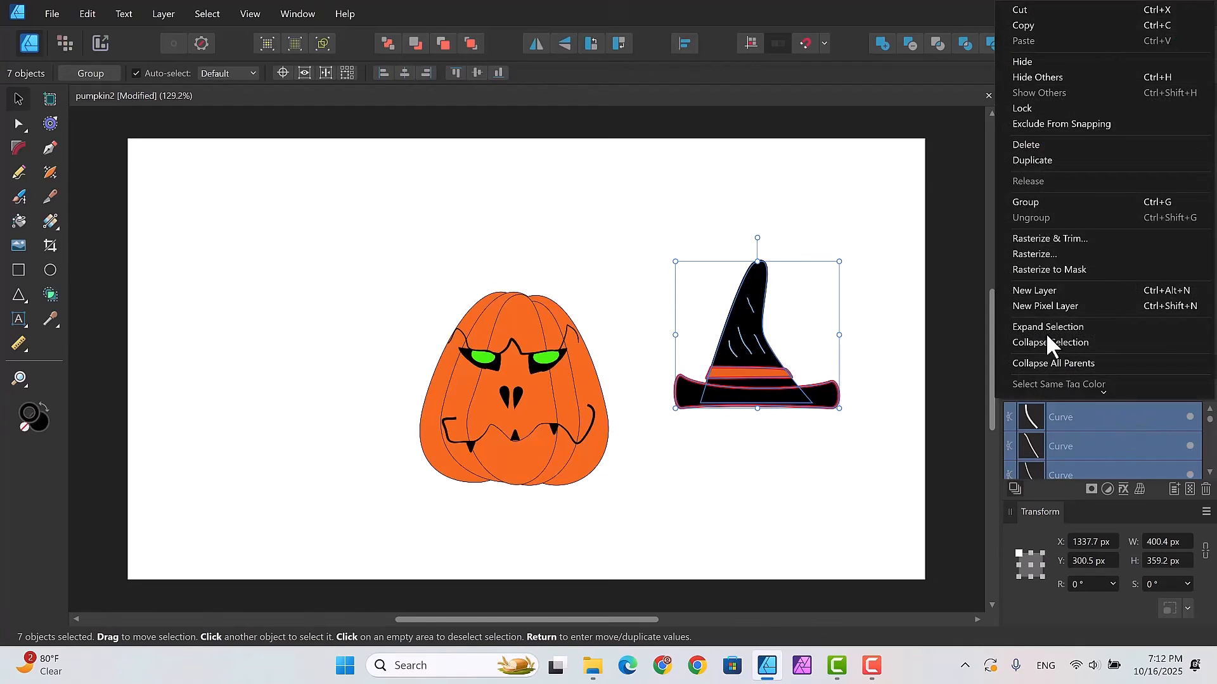
click(1023, 201)
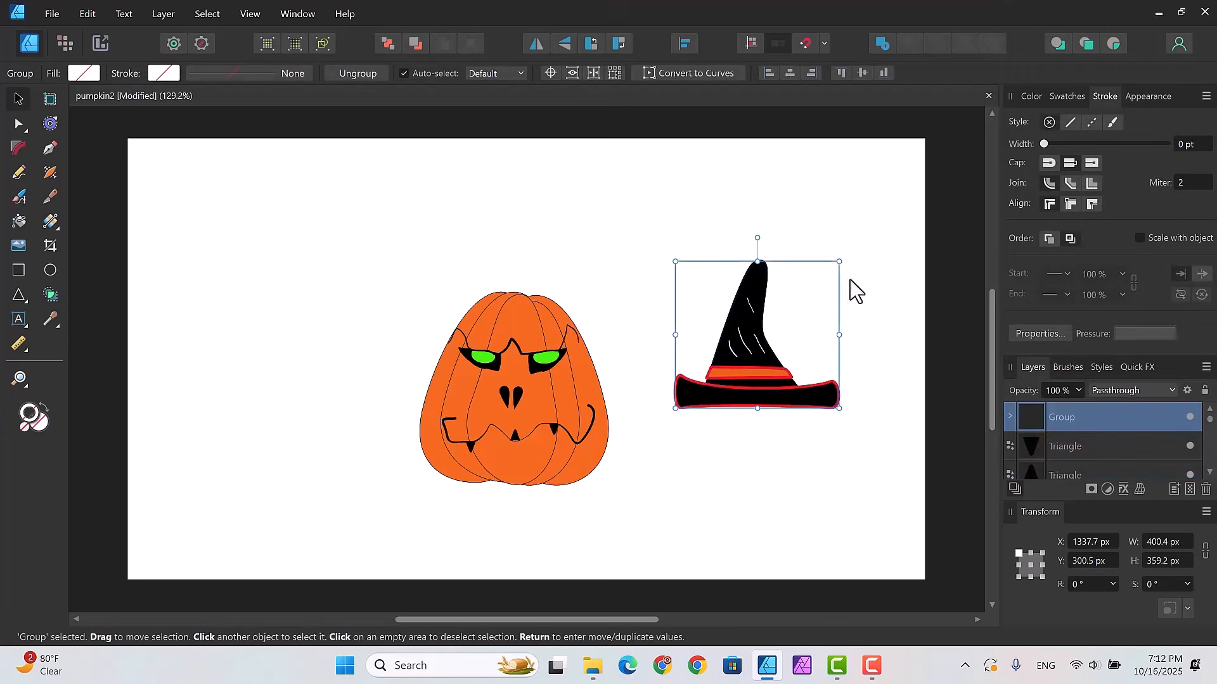
drag(763, 292, 751, 242)
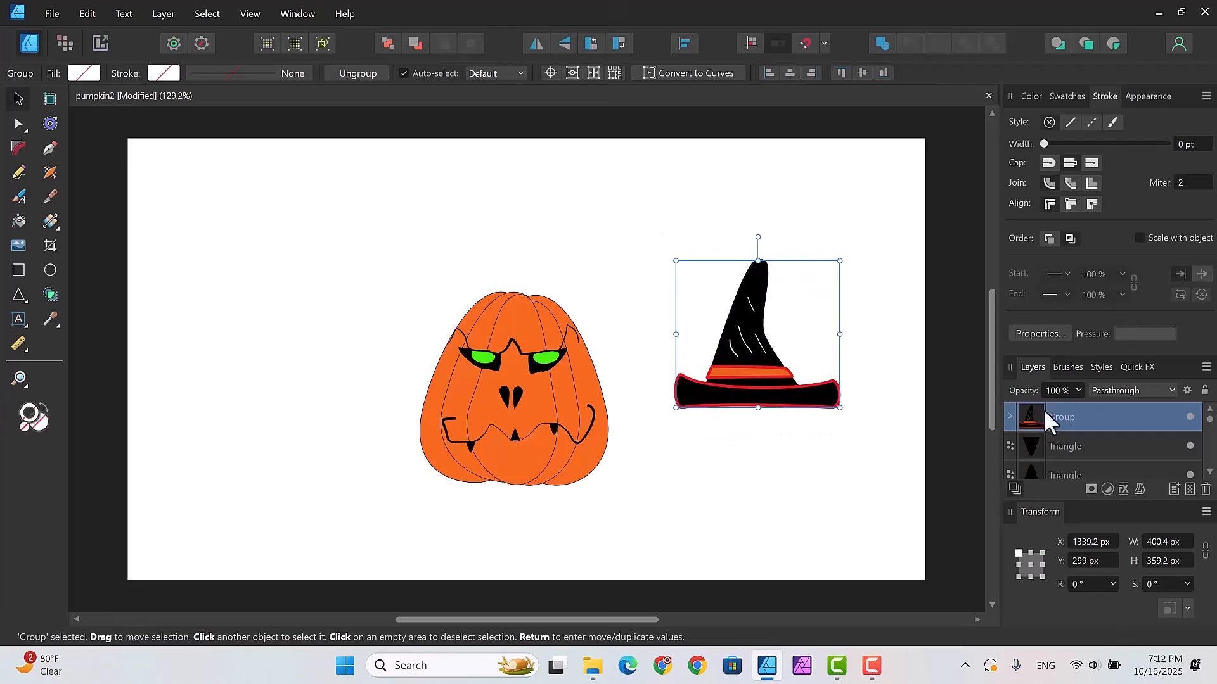
Step: Rename the hat group as "hat"
double_click(1063, 416)
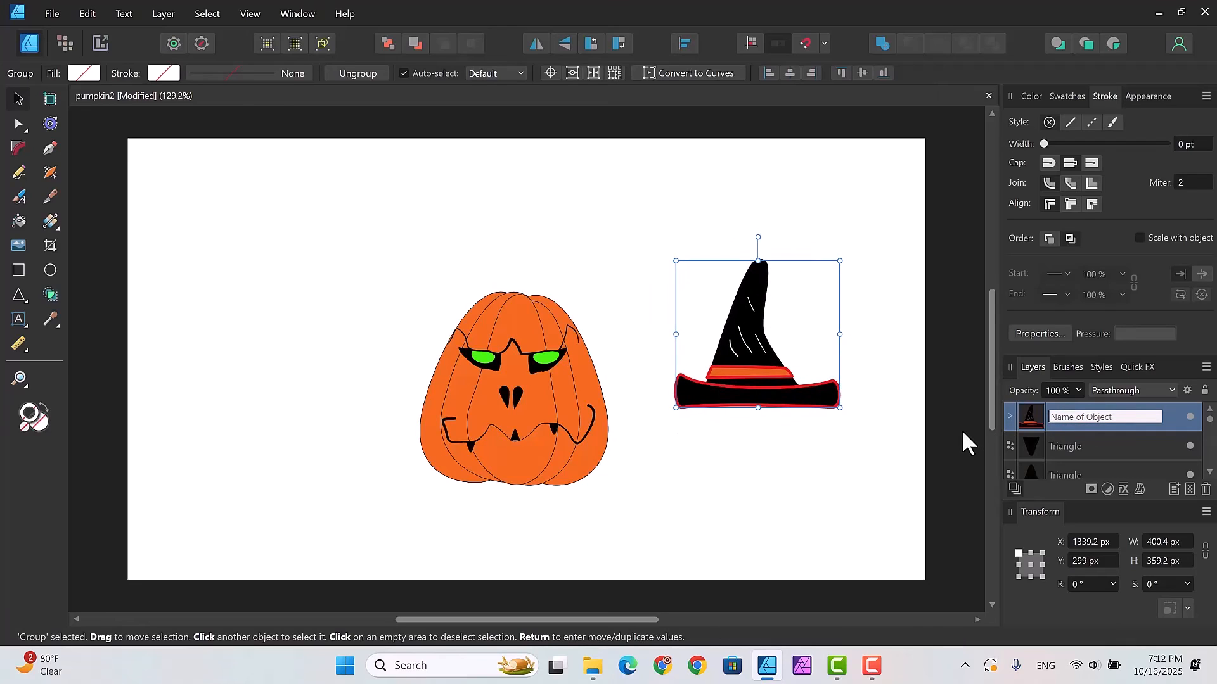
text(hat)
key(Return)
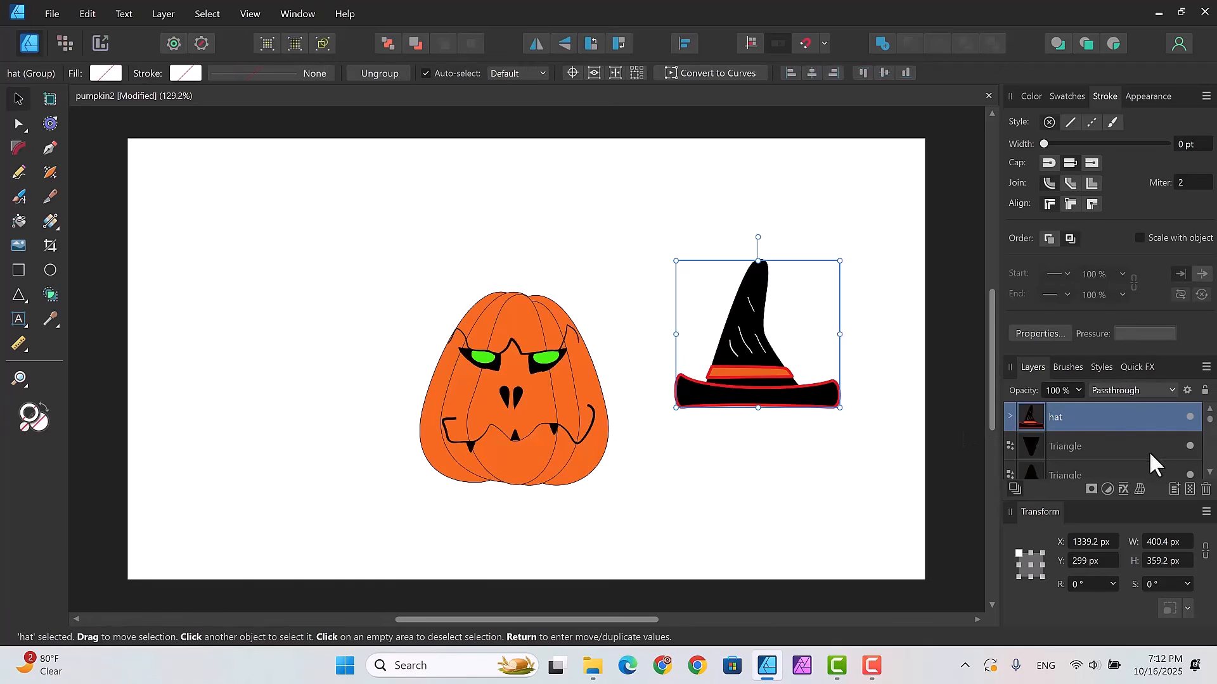
Step: Group all the pumpkin's body and face pieces, and move the group slightly up and left
click(1131, 447)
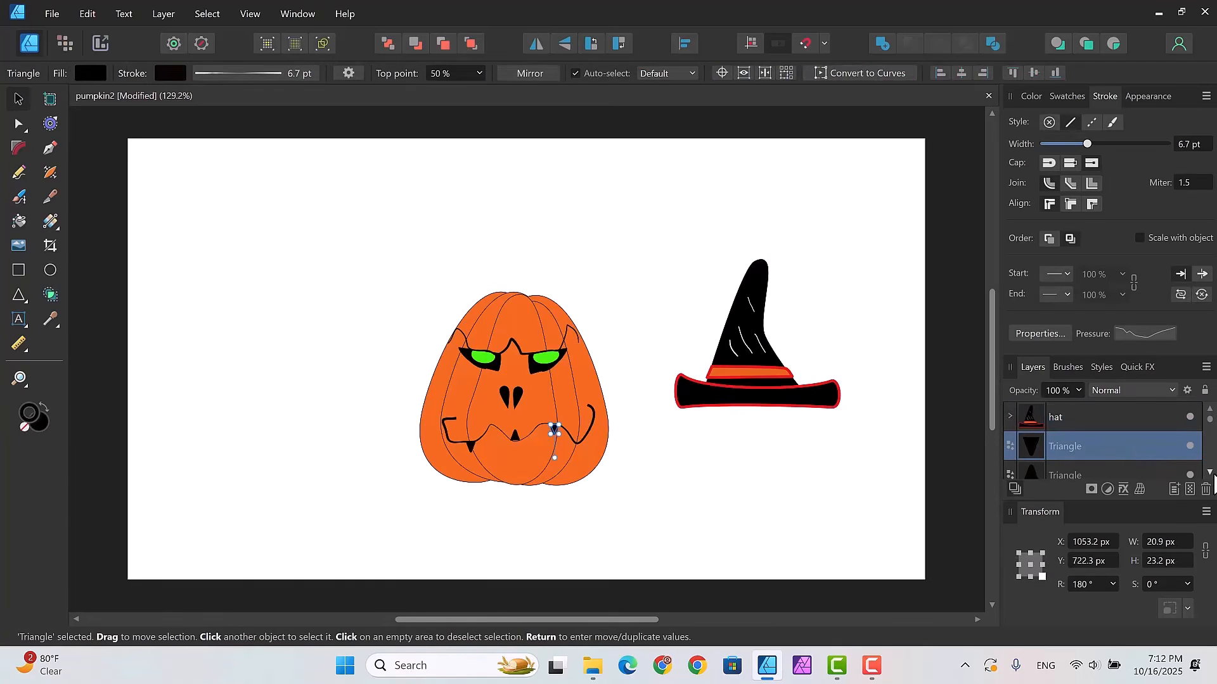
click(1209, 472)
scroll(1210, 473, down, 3)
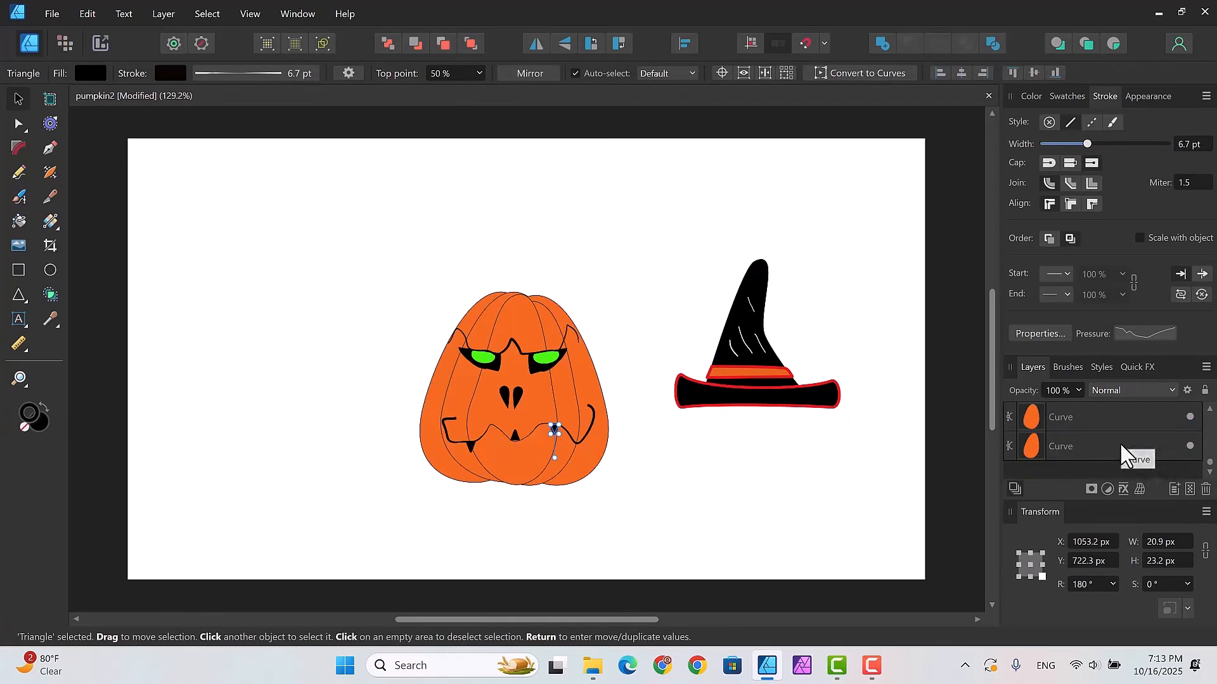
shift+click(1119, 445)
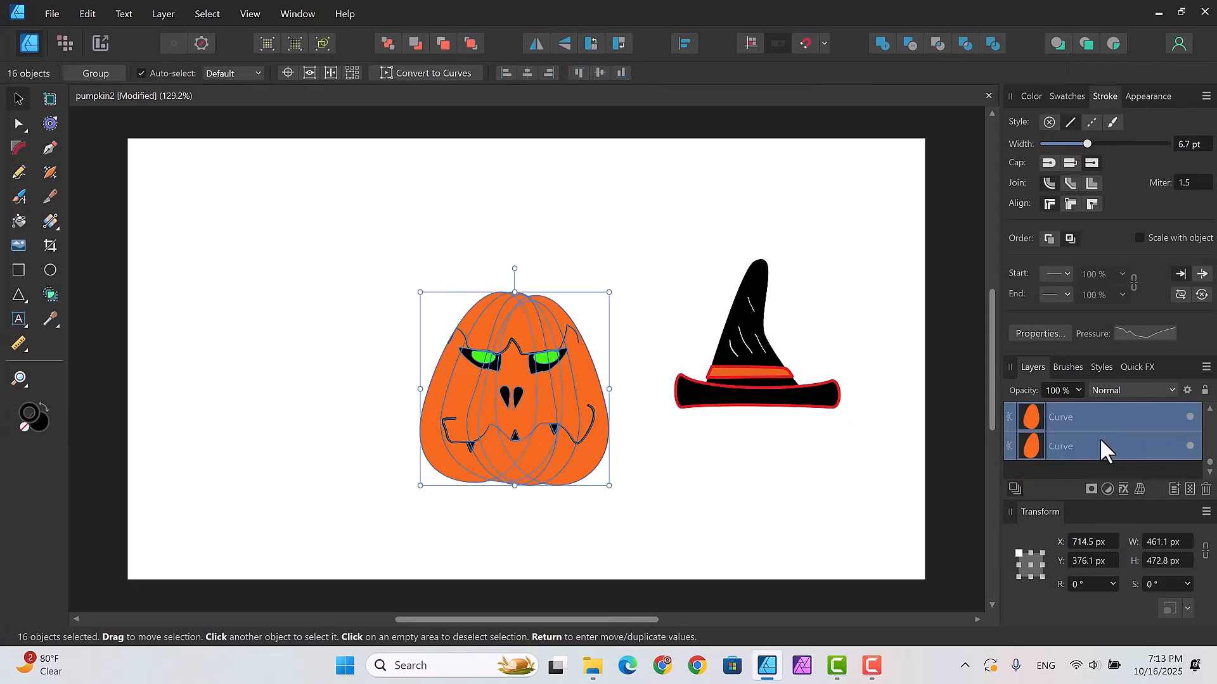
right_click(1100, 441)
scroll(1113, 329, down, 1)
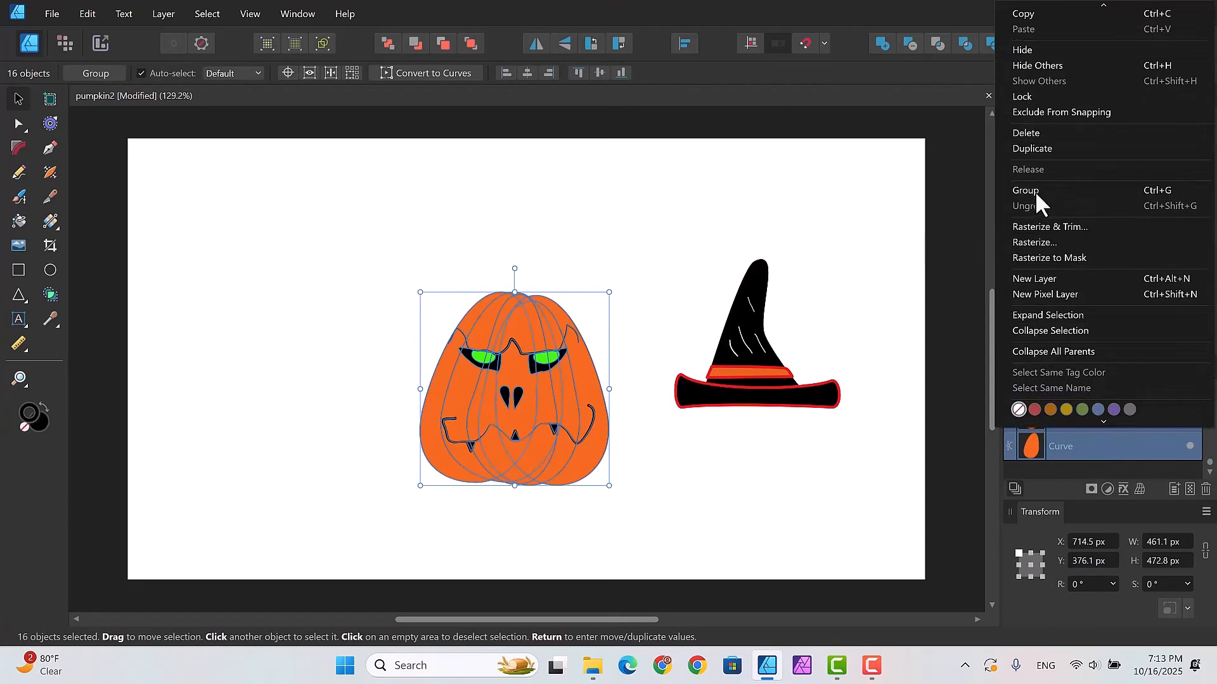
click(1034, 189)
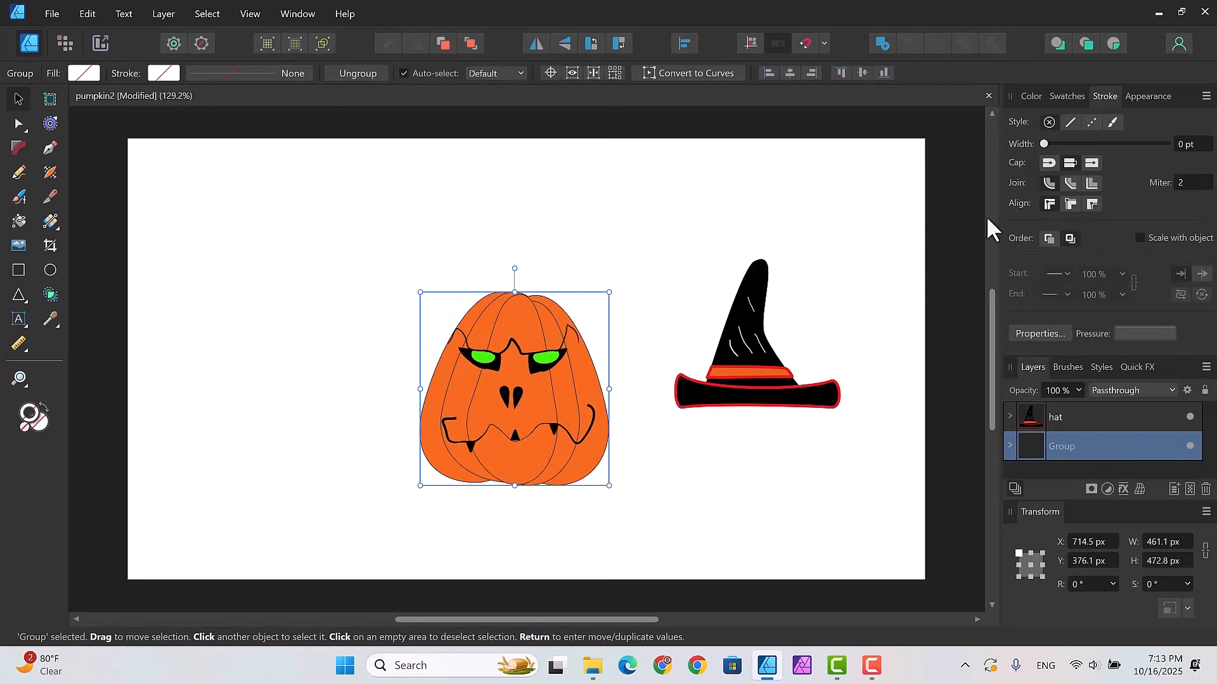
mouse_move(537, 314)
mouse_down()
mouse_move(564, 291)
mouse_move(519, 318)
mouse_move(527, 303)
mouse_up()
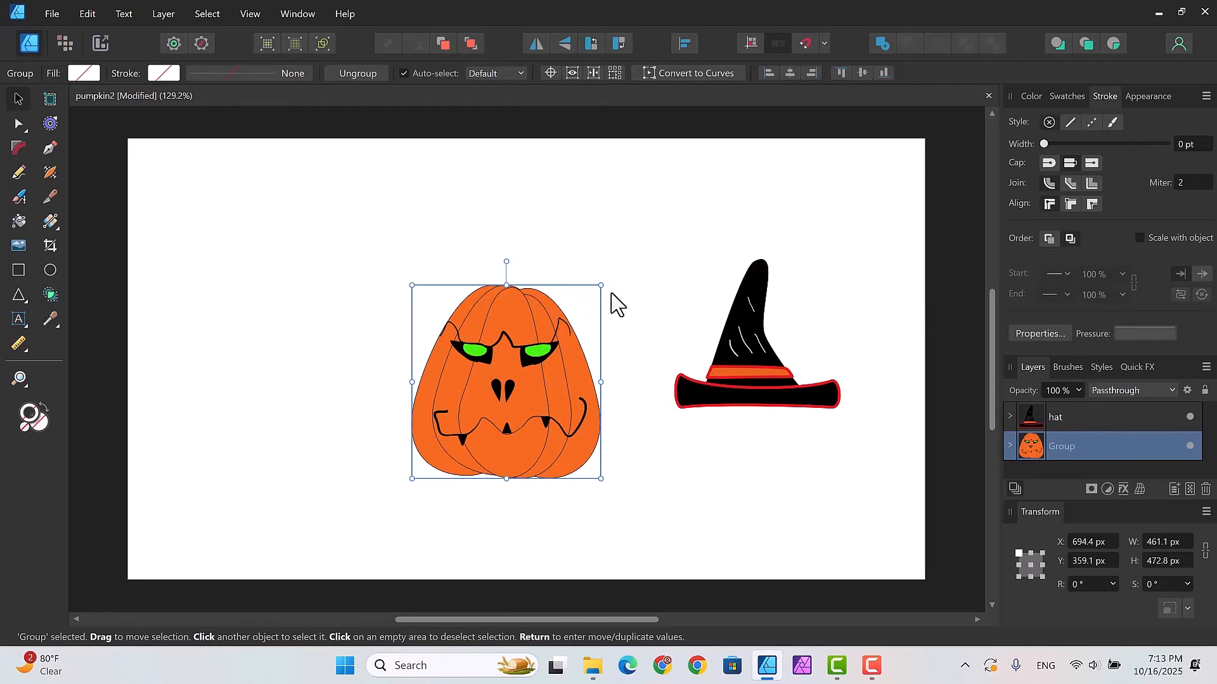
Step: Examine the pumpkin group's contents by selecting its tooth triangles and a green eye segment, then collapse the group
click(1010, 446)
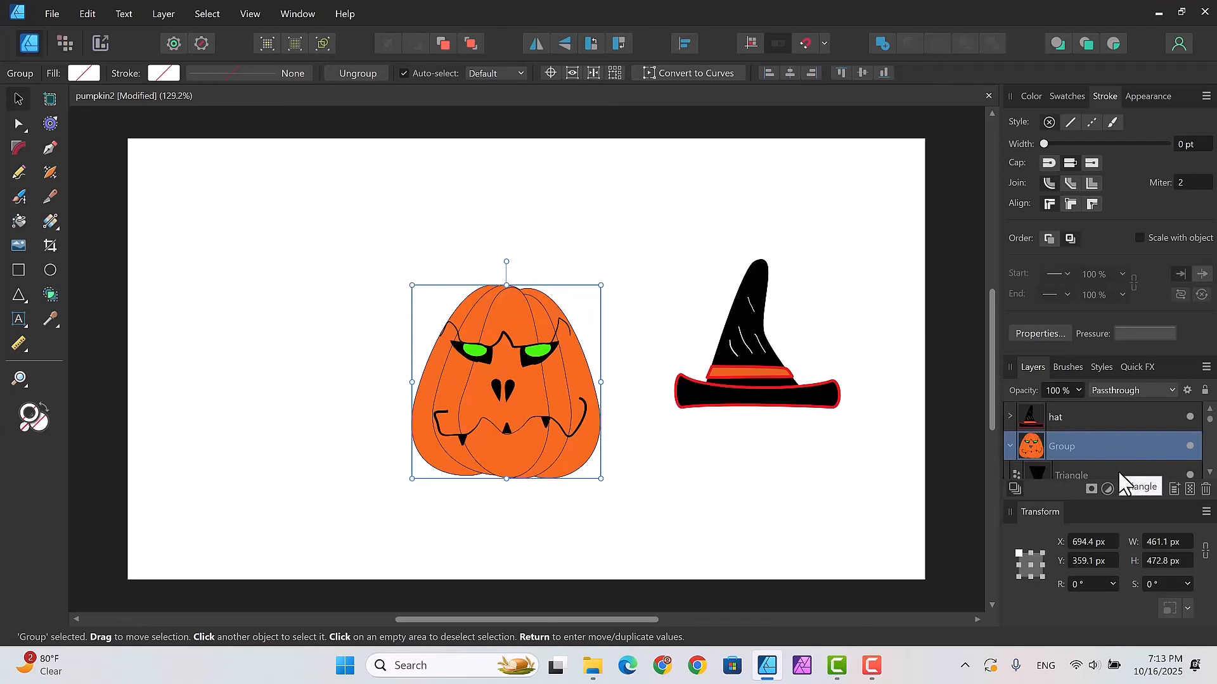
scroll(1100, 437, down, 2)
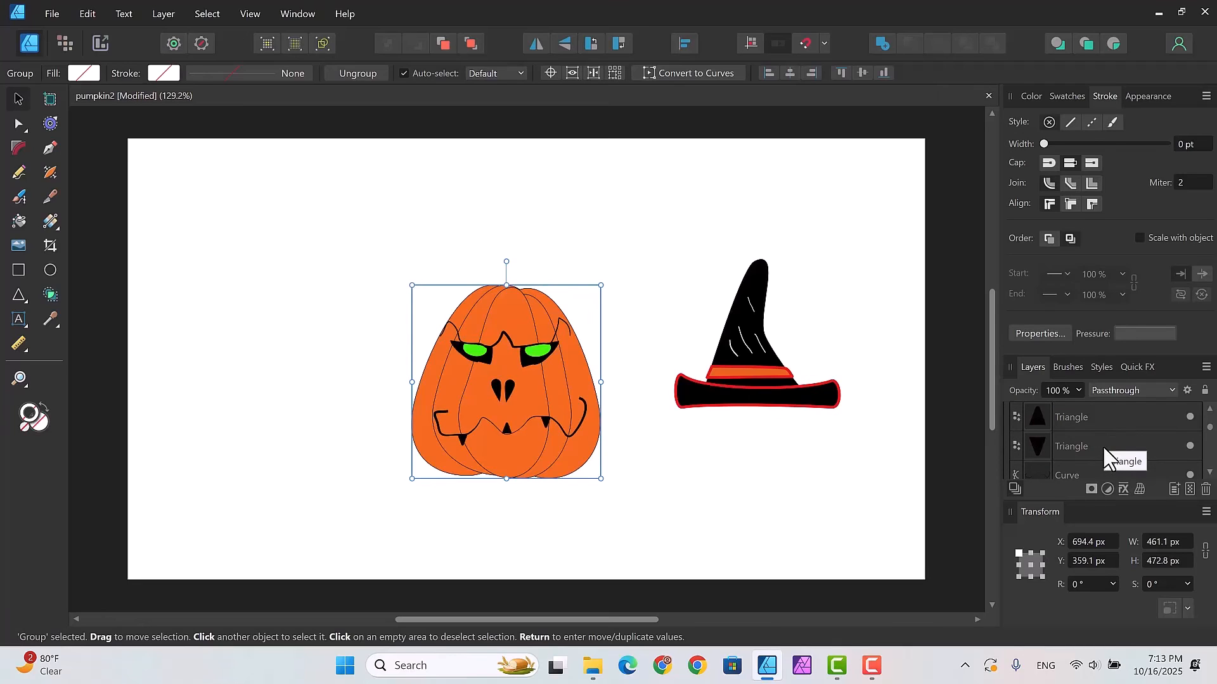
click(1102, 445)
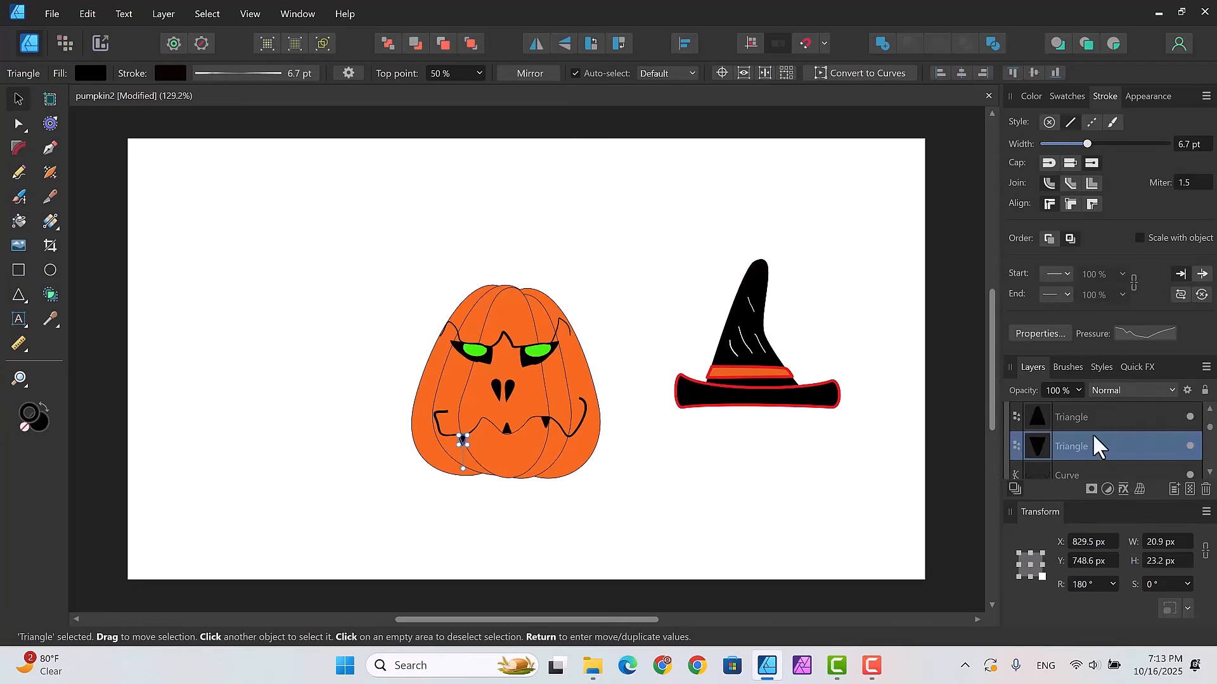
click(1125, 426)
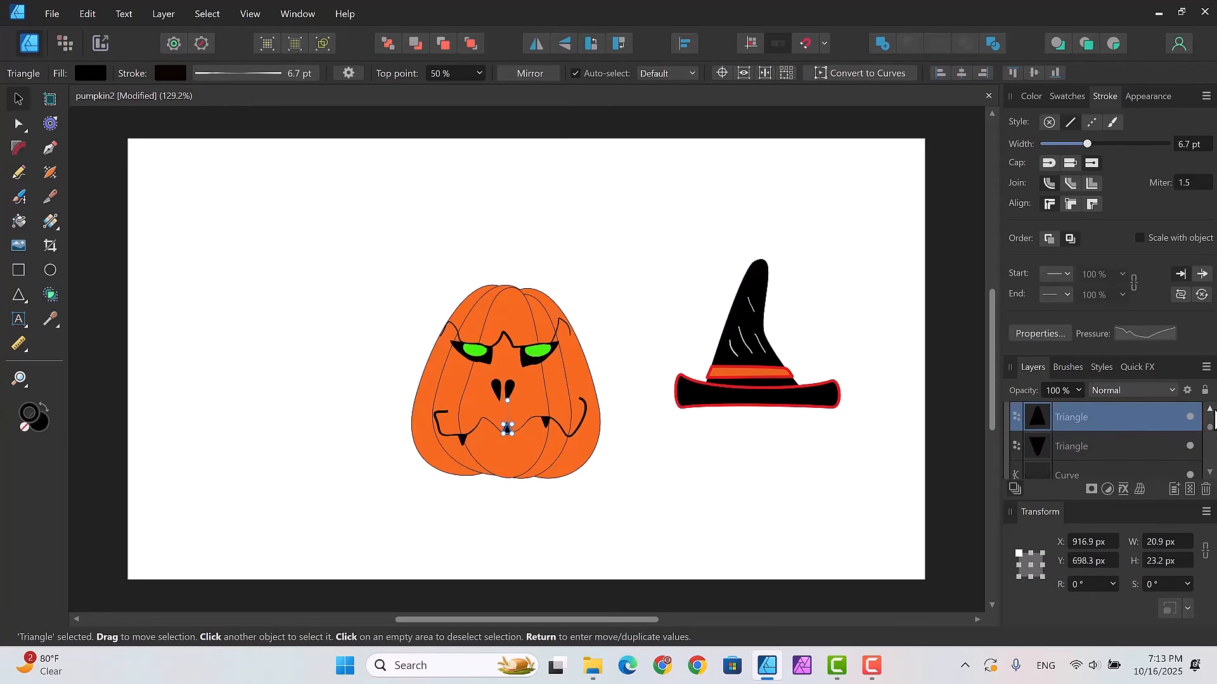
click(1209, 409)
click(1209, 409)
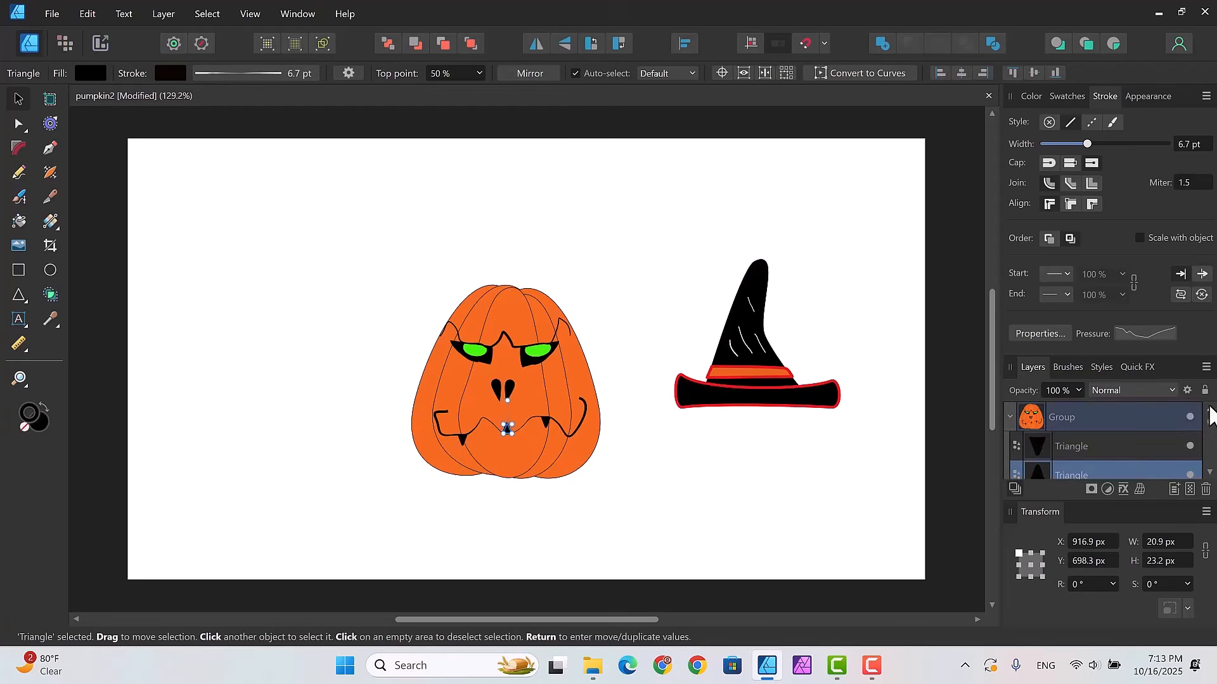
click(1137, 451)
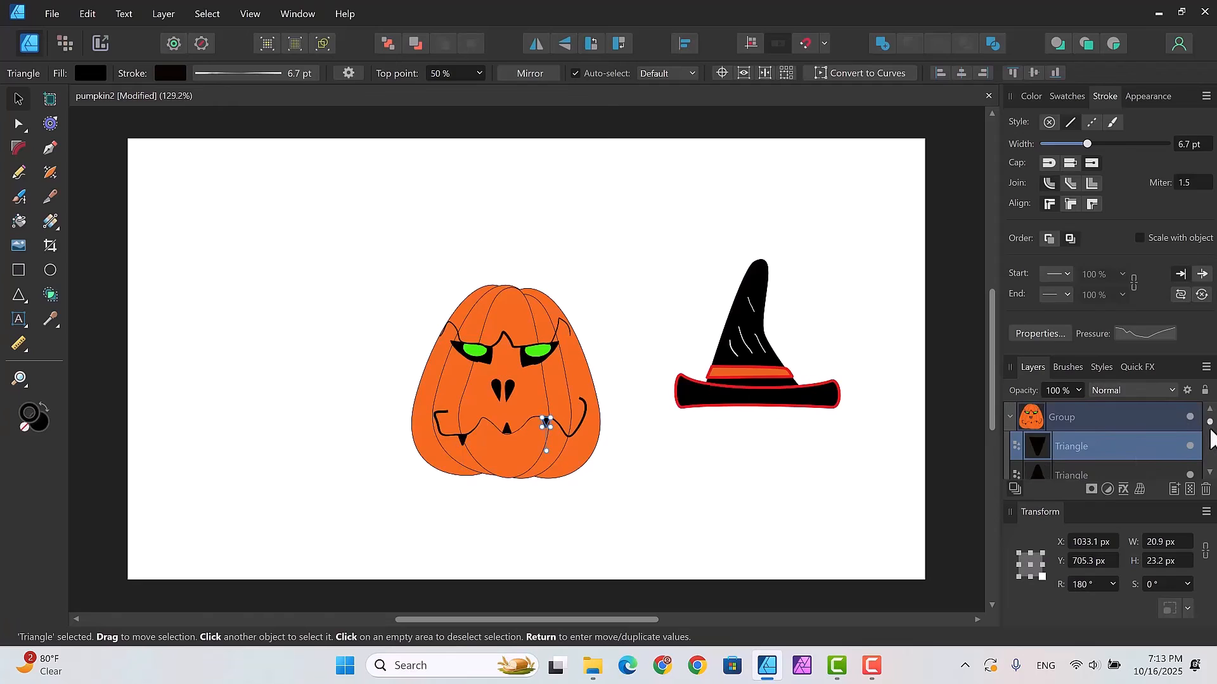
drag(1209, 423, 1210, 438)
click(1154, 443)
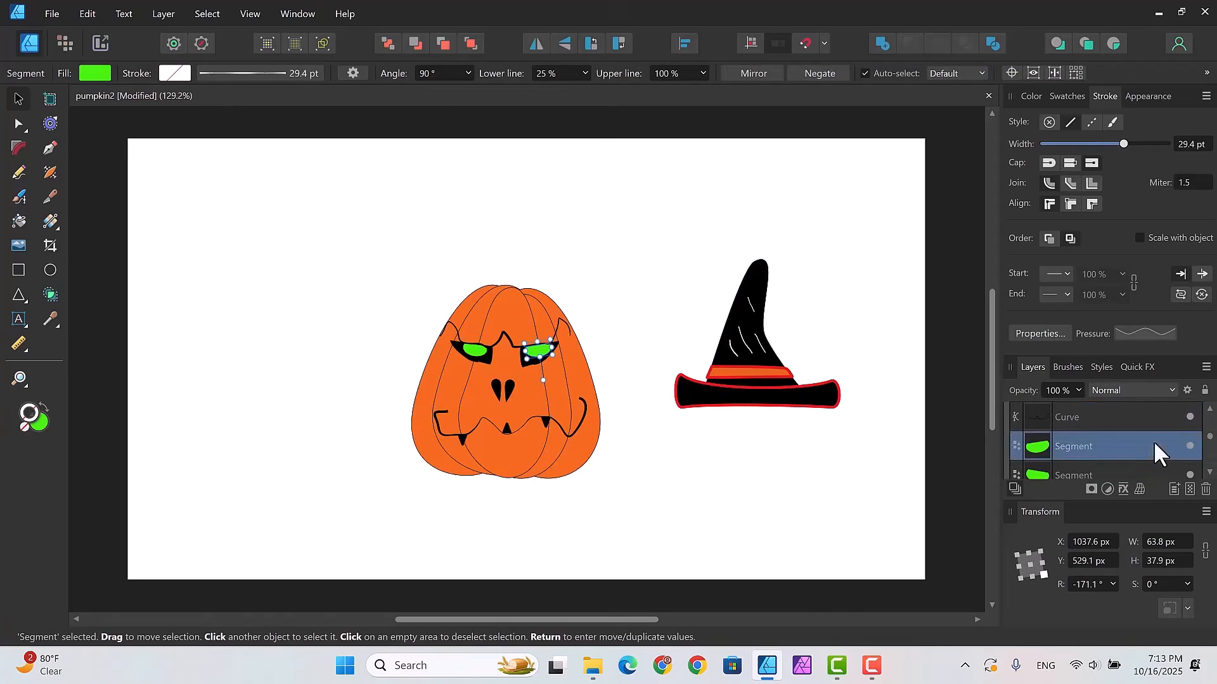
click(1209, 410)
click(1209, 410)
click(1209, 412)
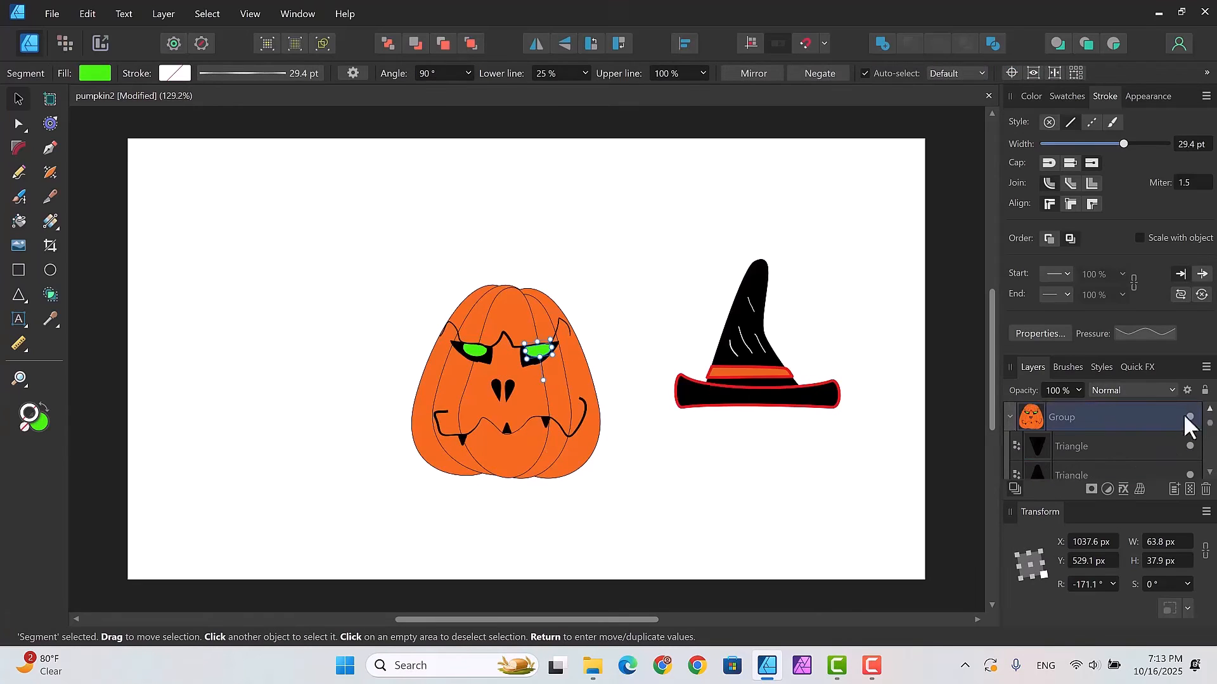
click(1009, 417)
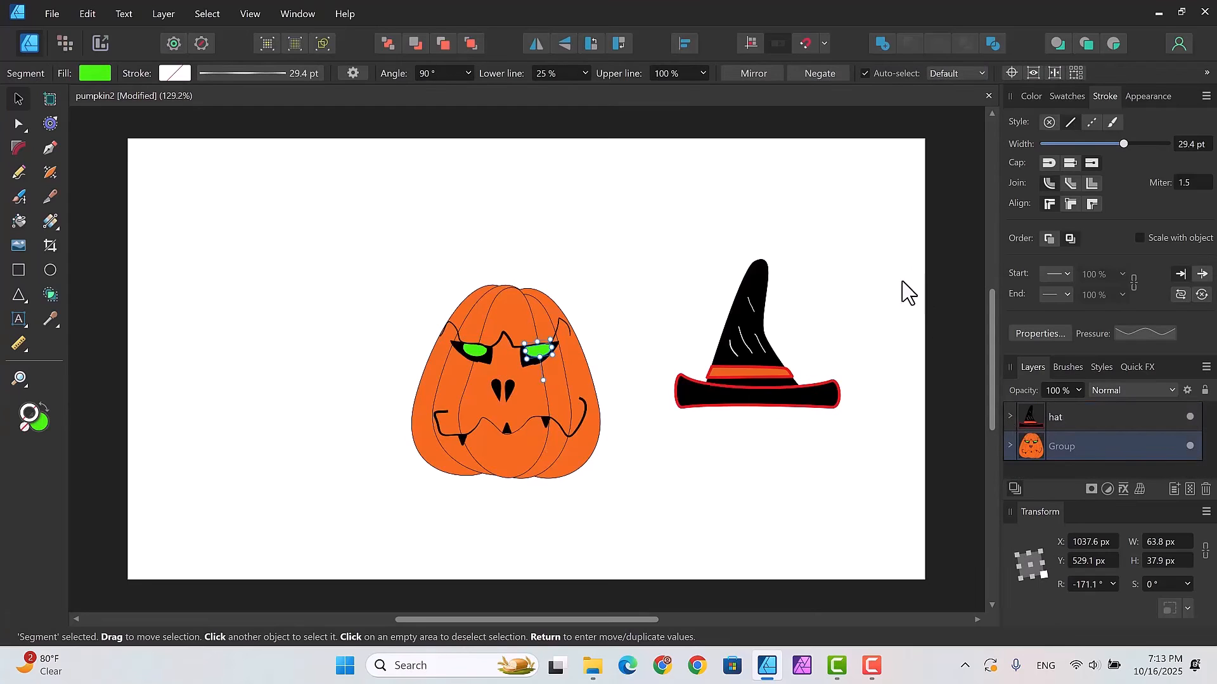
Step: Place the hat on top of the pumpkin, tilted clockwise to about -10.6°, with its brim just above the eyes
click(752, 352)
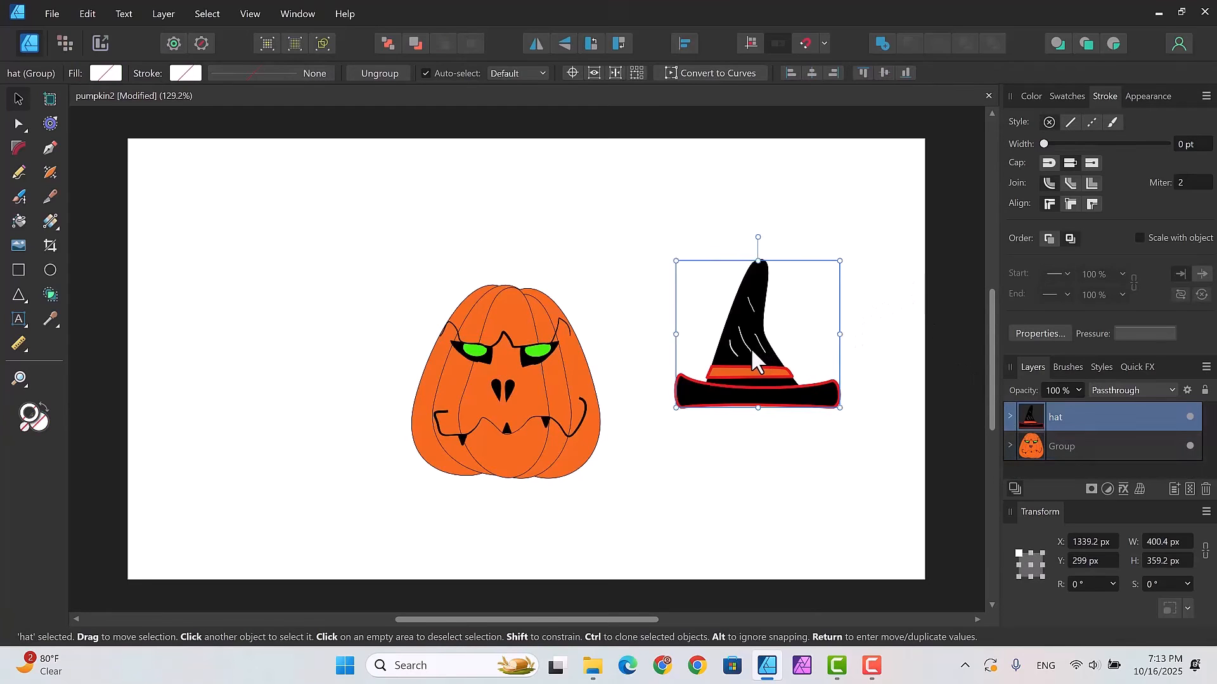
drag(751, 348, 507, 274)
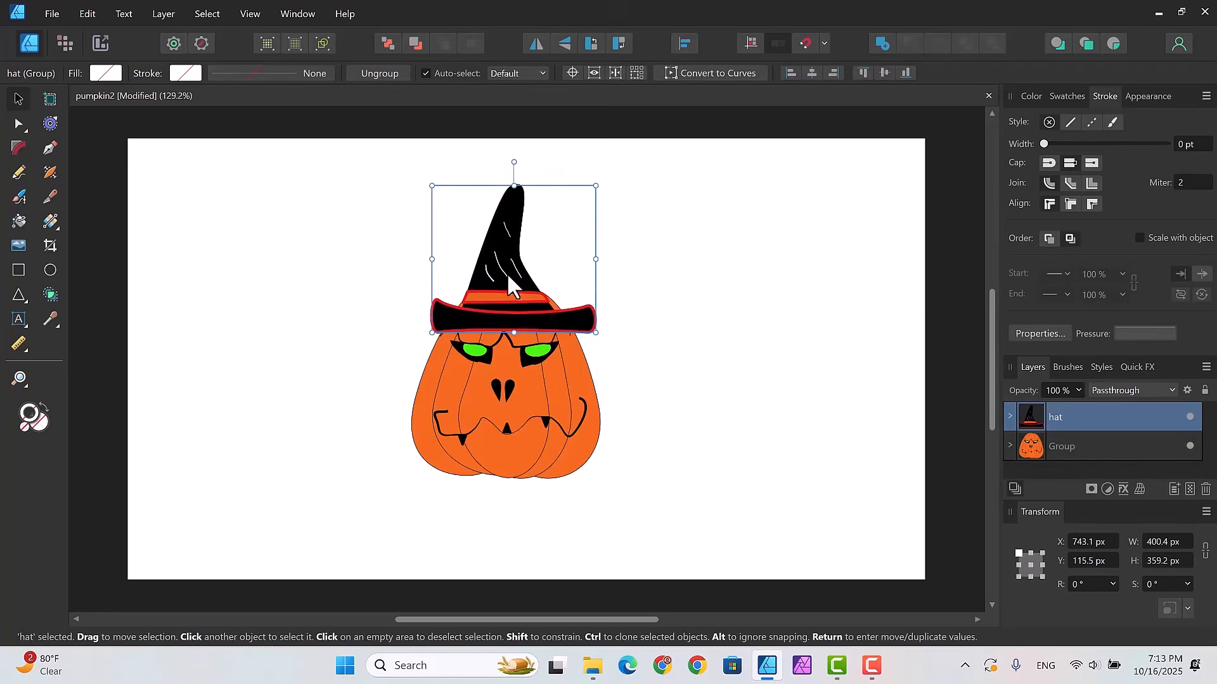
drag(513, 163, 540, 169)
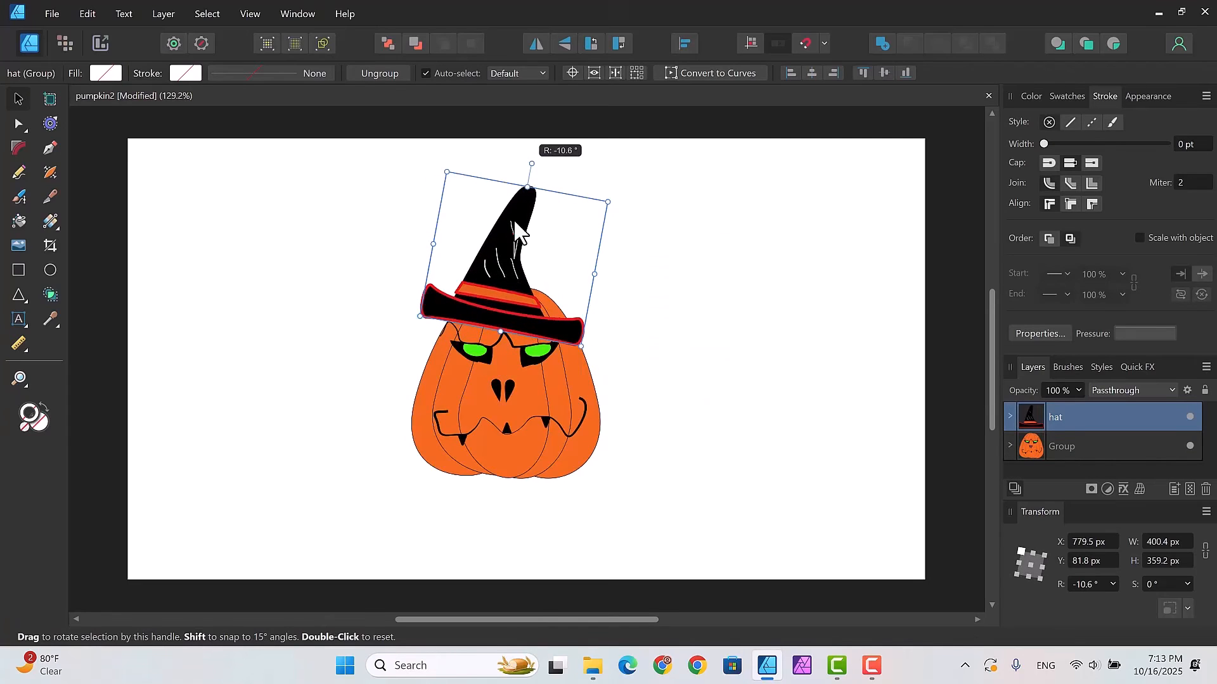
drag(504, 290, 524, 289)
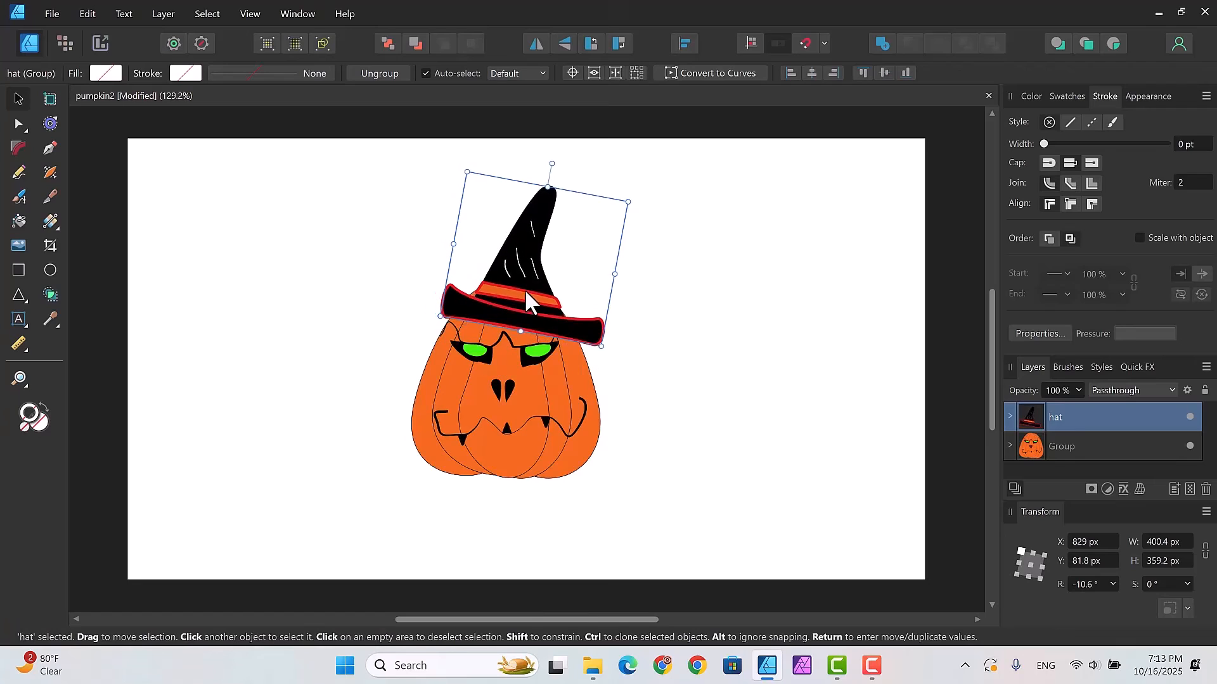
Step: Enlarge the hat proportionally to about 456 × 409 px, reseat it on the pumpkin's head and deselect it
drag(600, 344, 613, 363)
drag(539, 313, 531, 306)
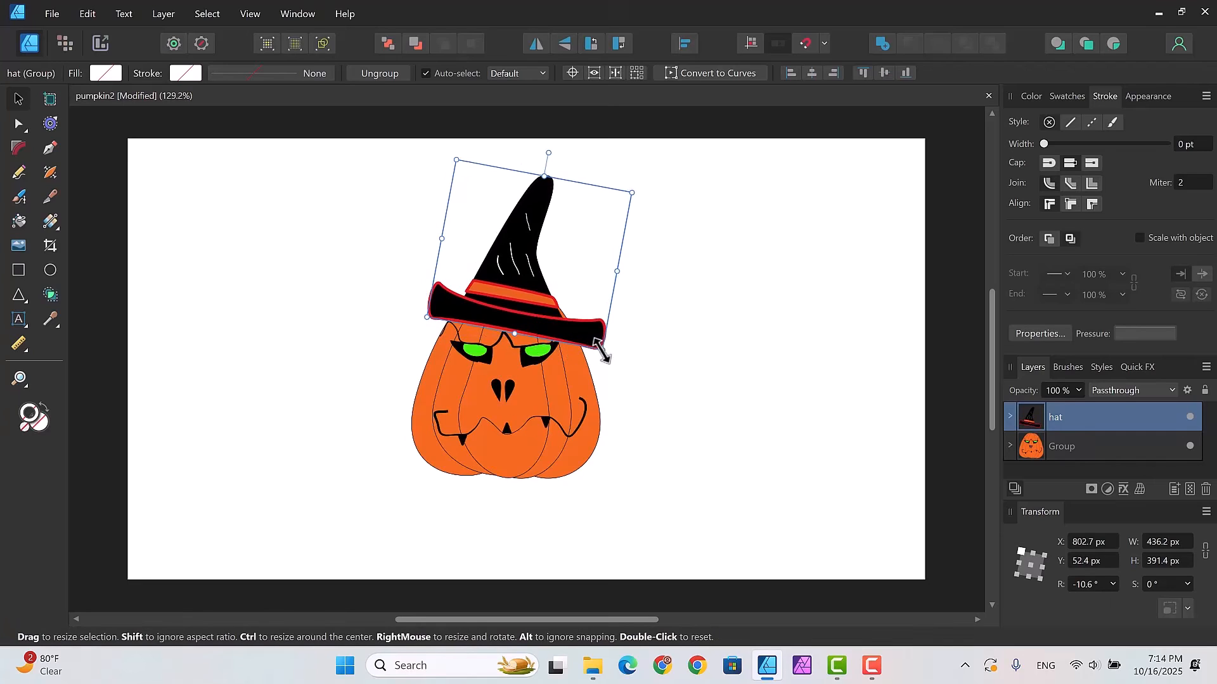
drag(603, 349, 610, 360)
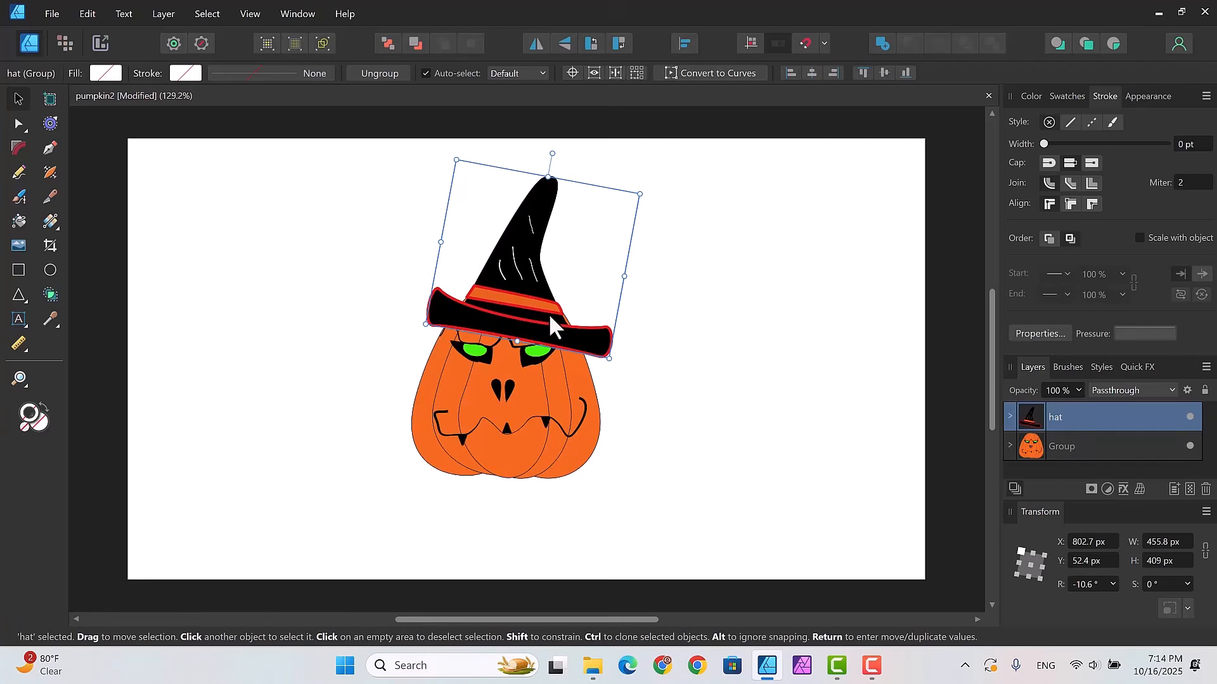
drag(548, 313, 547, 310)
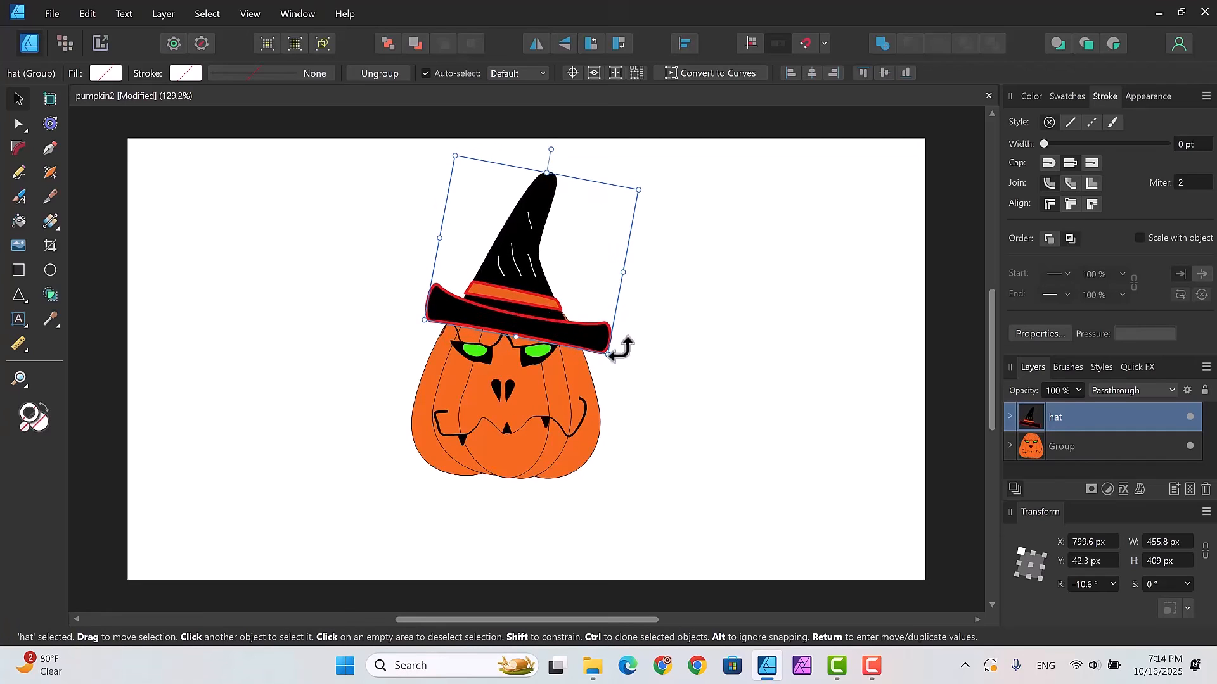
click(670, 387)
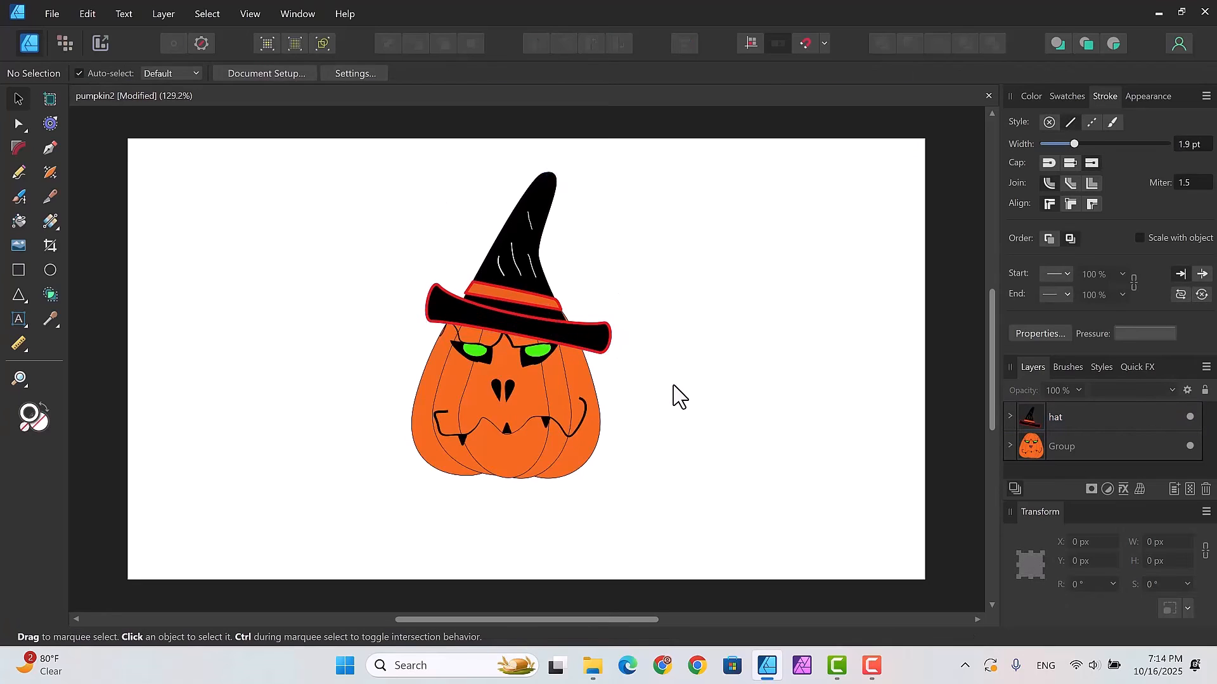
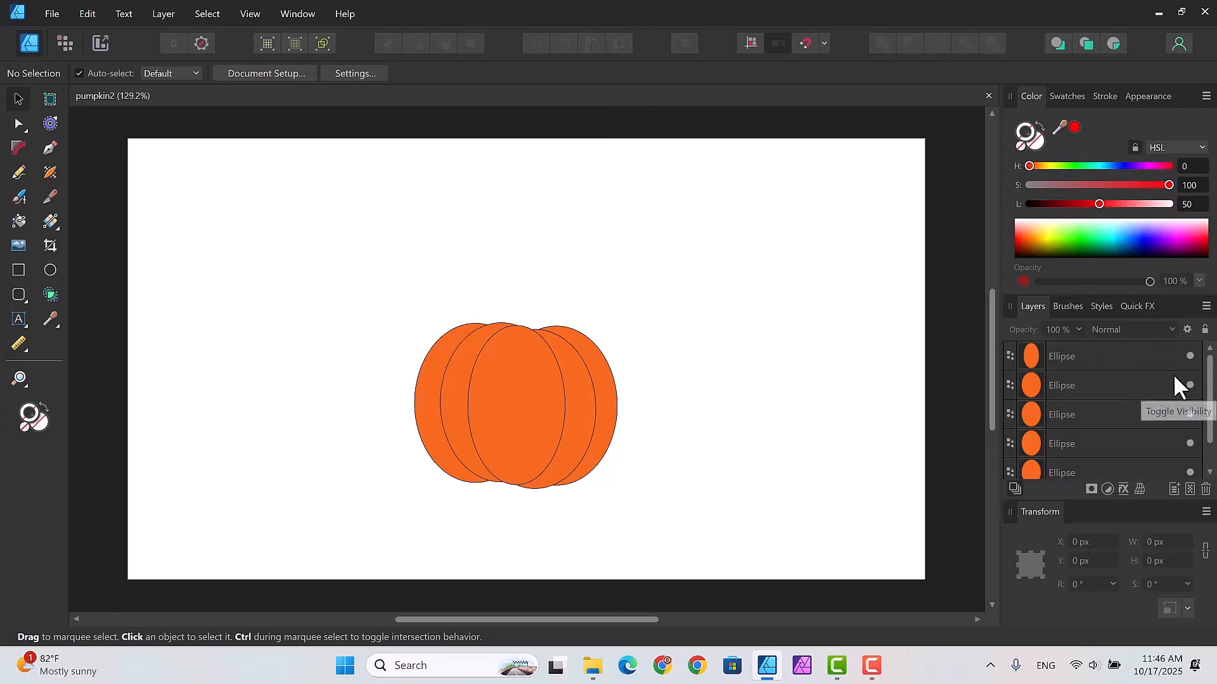
Step: Apply a 3D layer effect with a 14 px radius to the pumpkin's front center ellipse
click(1114, 357)
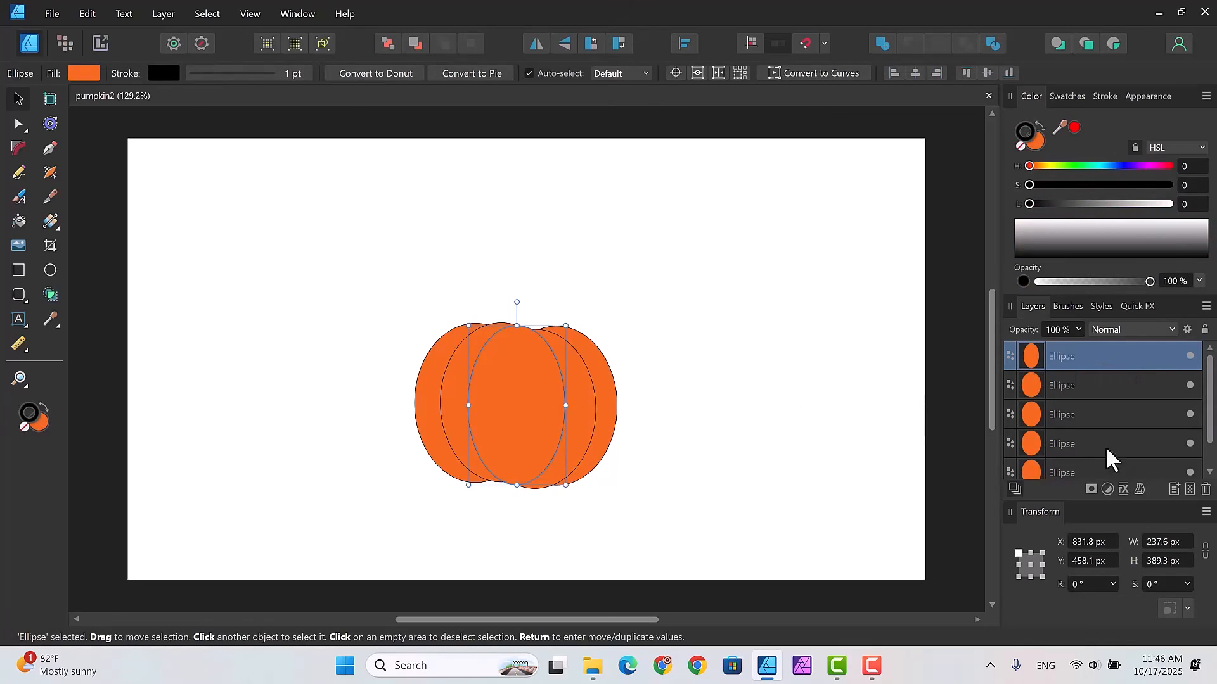
click(1121, 488)
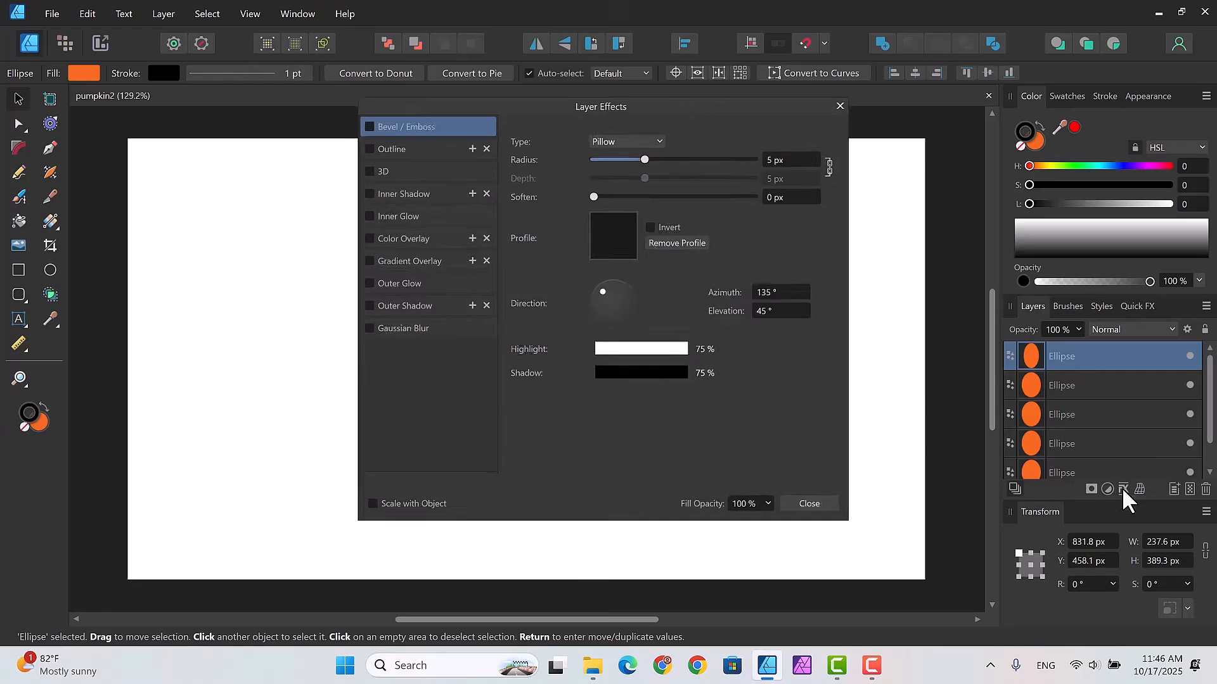
drag(667, 100, 918, 119)
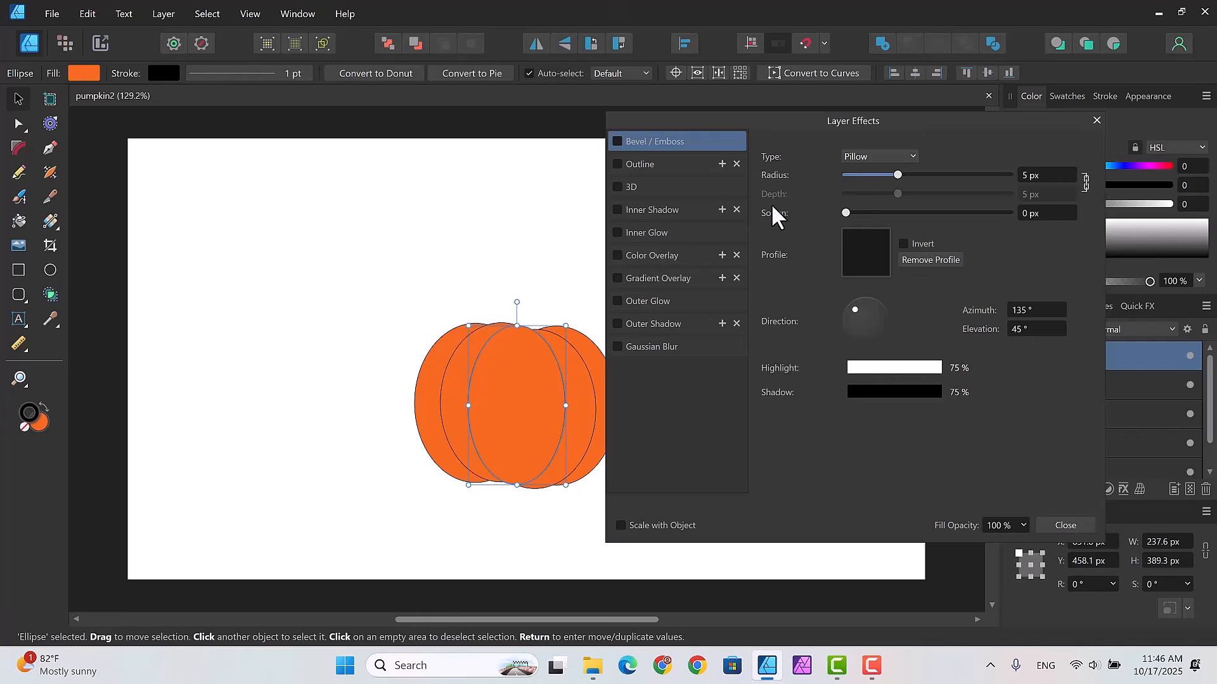
click(617, 185)
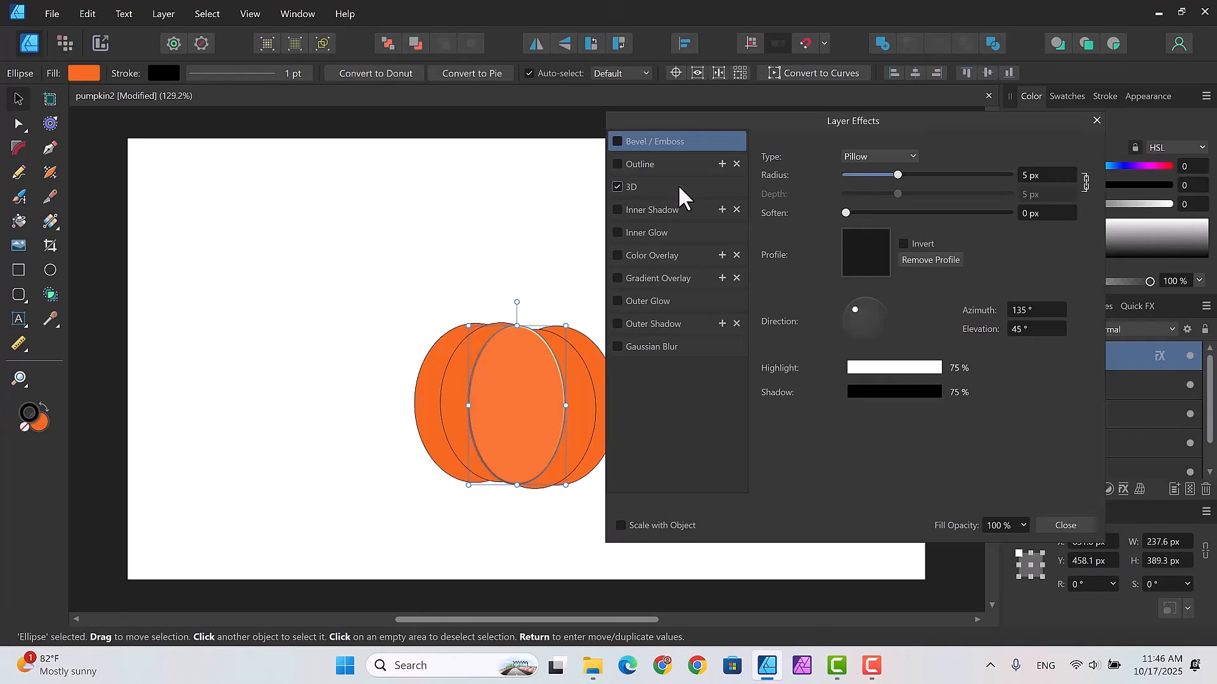
click(678, 186)
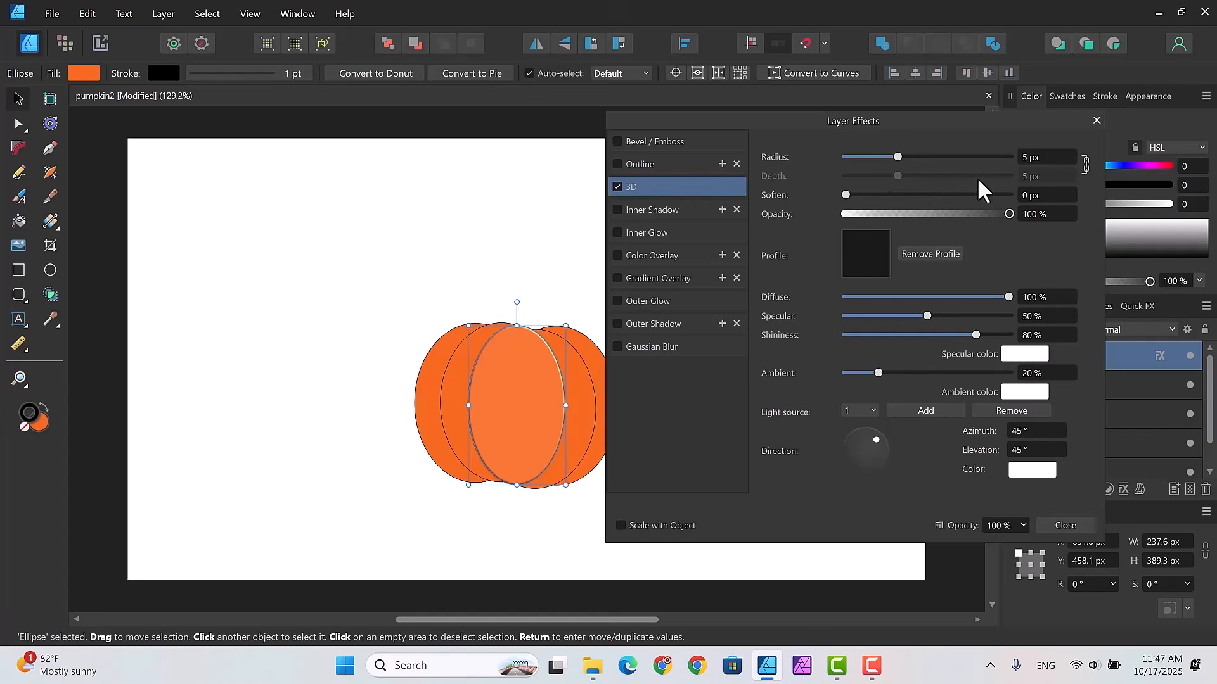
click(1029, 156)
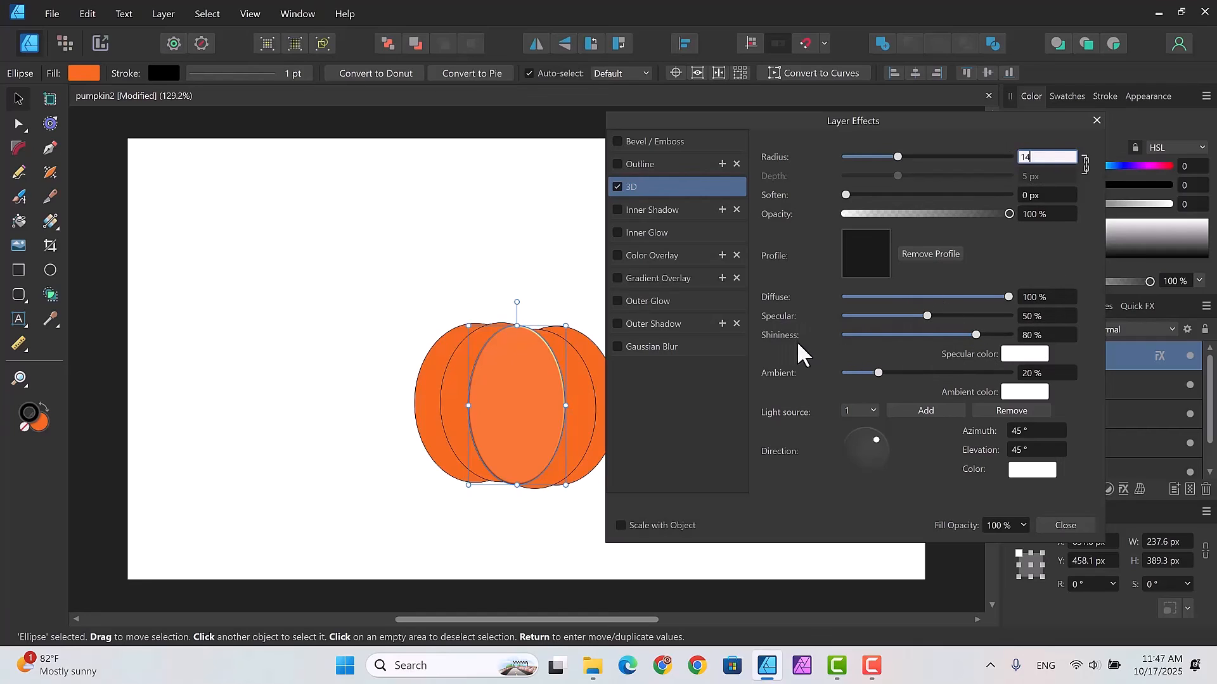
Step: Set the 3D effect's specular color to the recently used gray swatch
click(1020, 351)
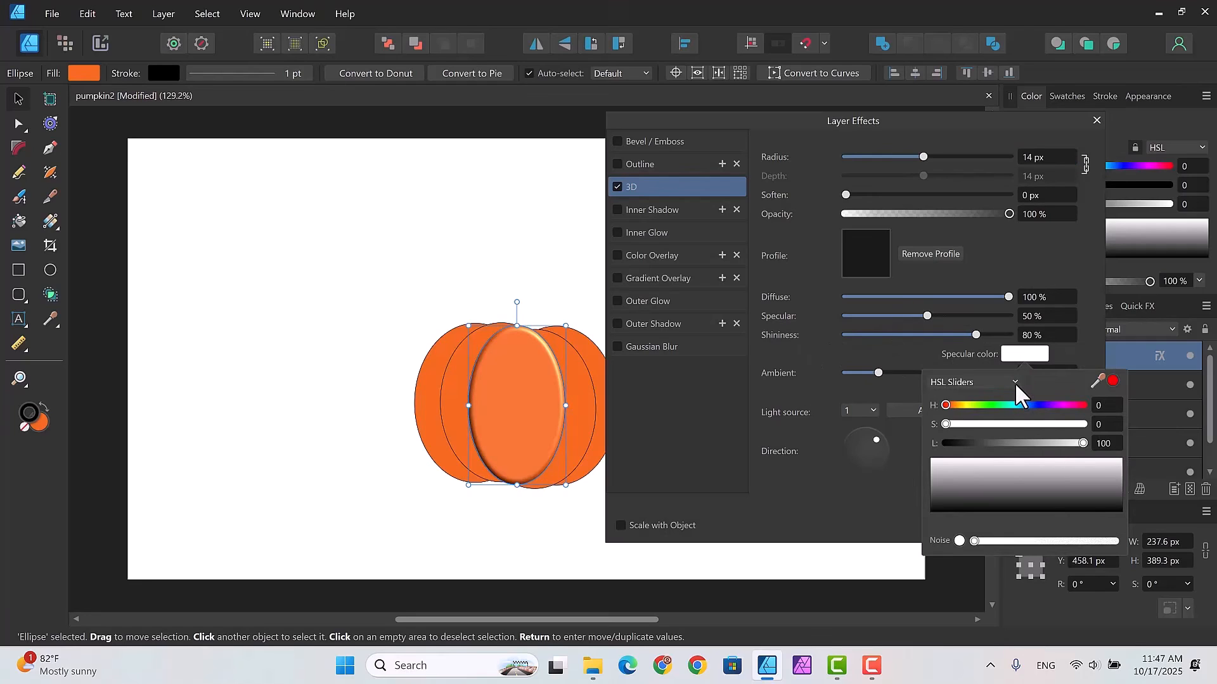
click(1012, 384)
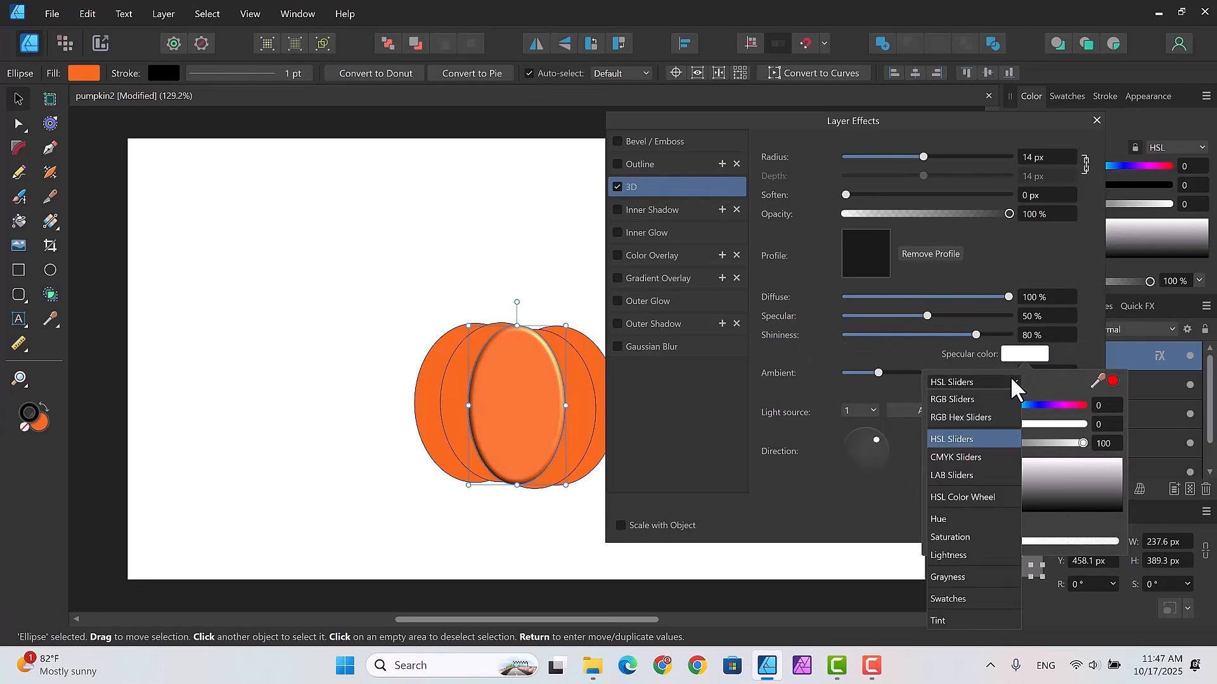
click(968, 597)
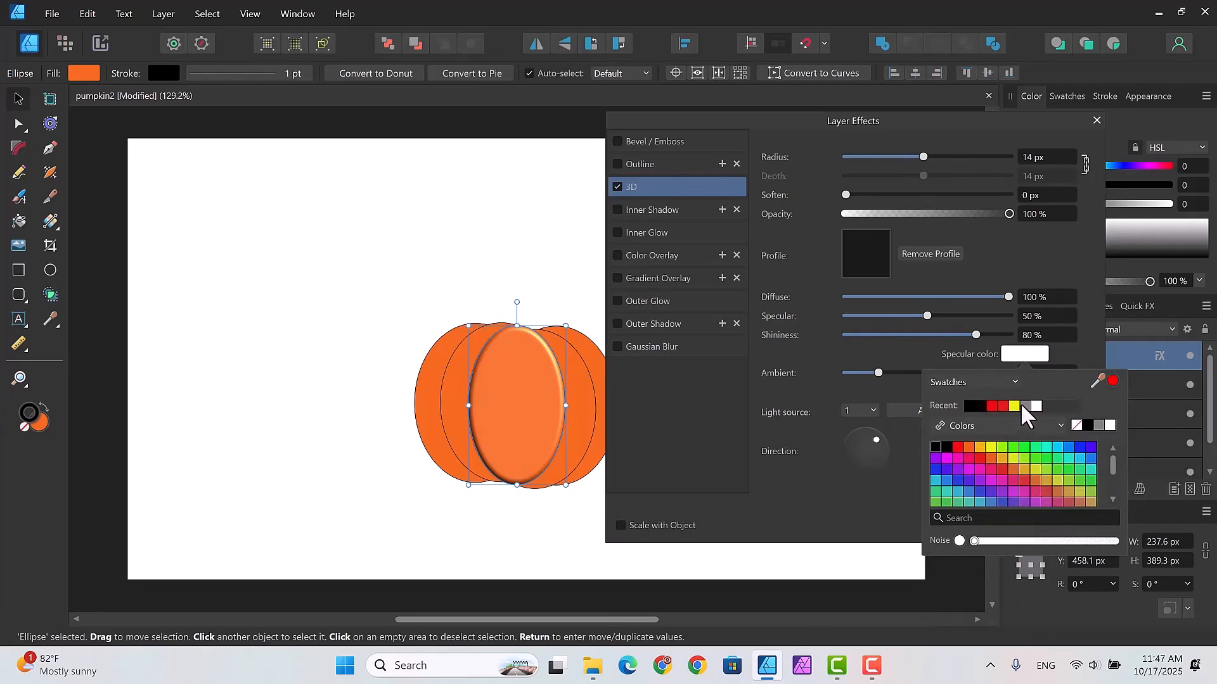
click(1024, 404)
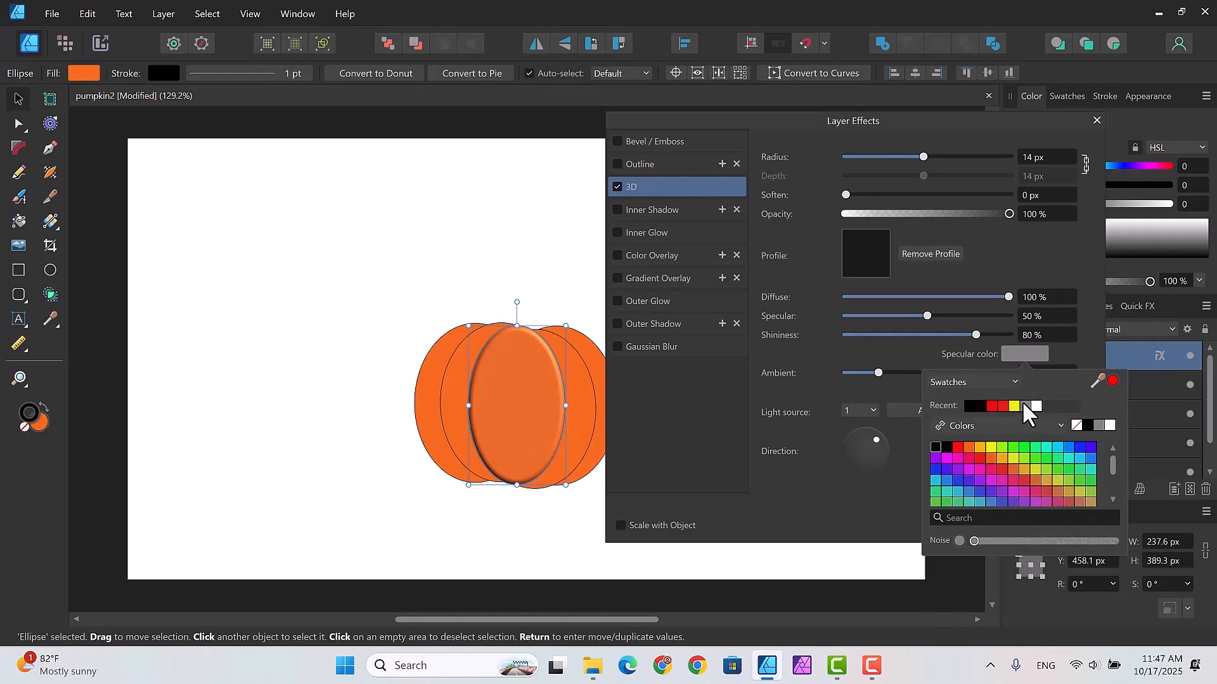
click(854, 496)
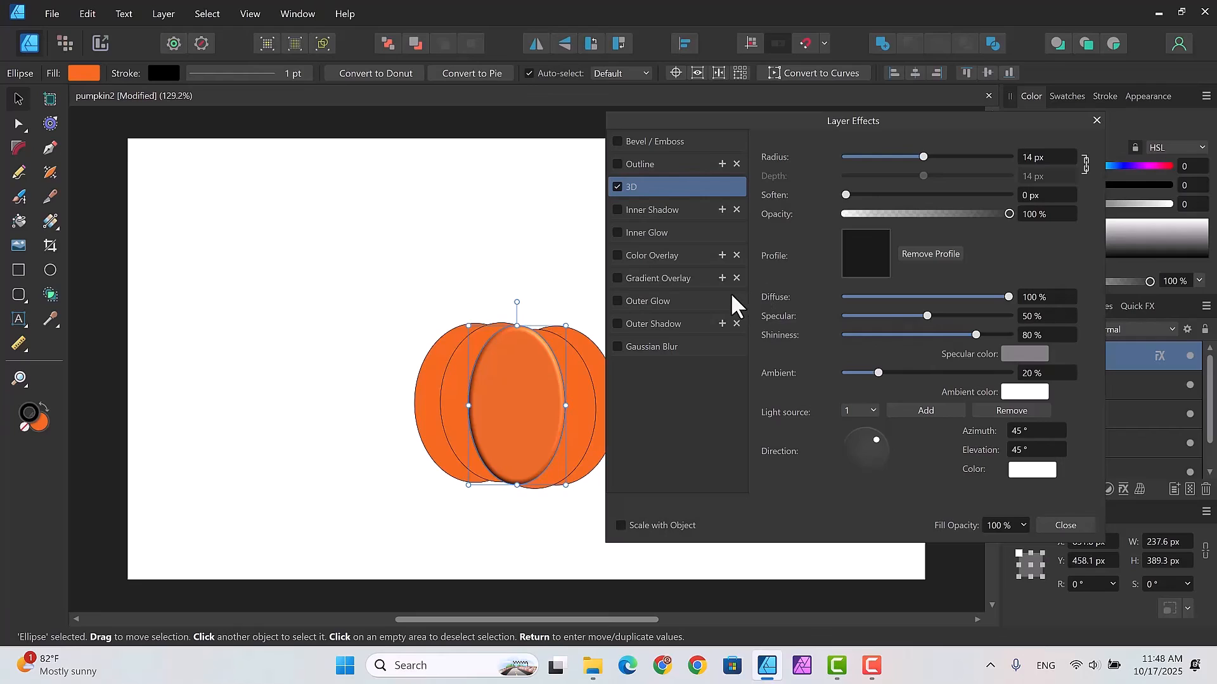
Step: Add an outer shadow with 9 px radius and 4 px offset to the center ellipse, close the effects and deselect it
click(670, 324)
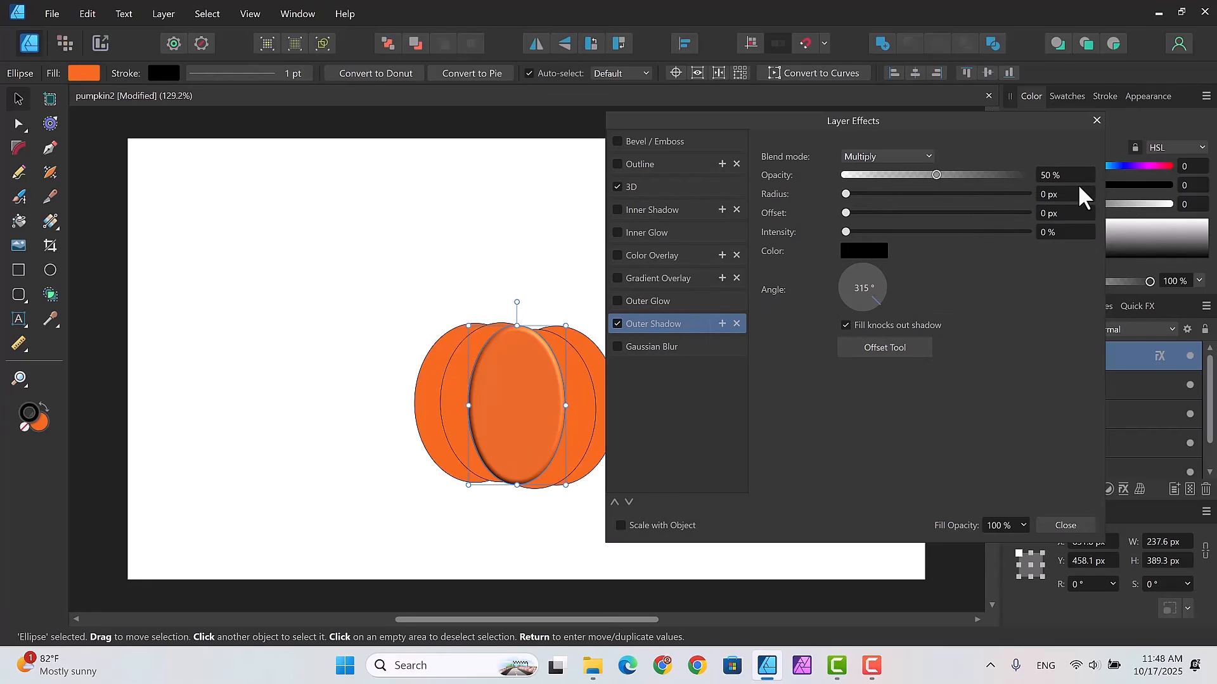
click(1054, 212)
text(4)
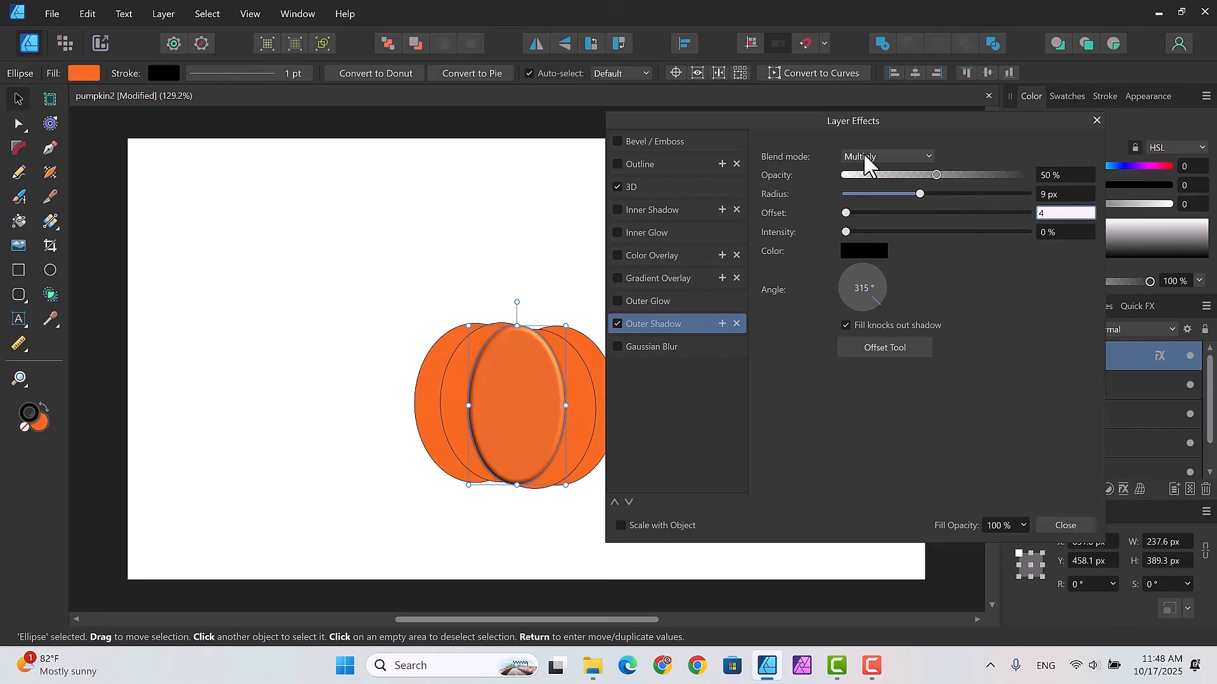
click(1066, 525)
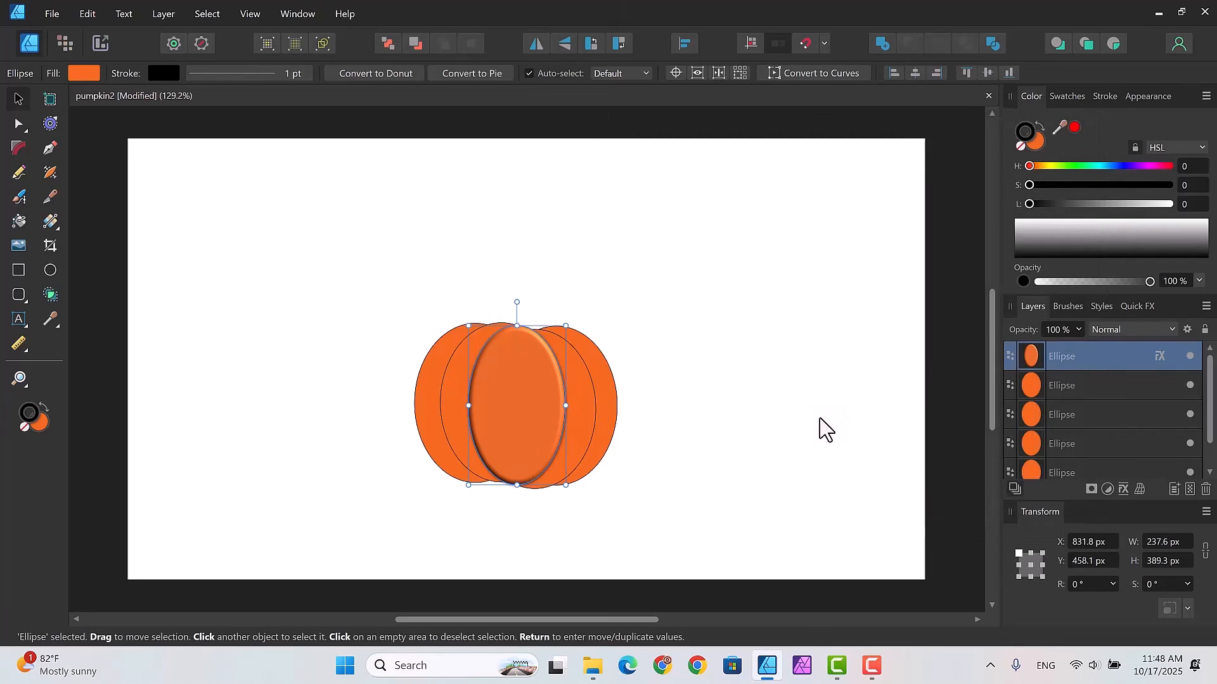
click(672, 332)
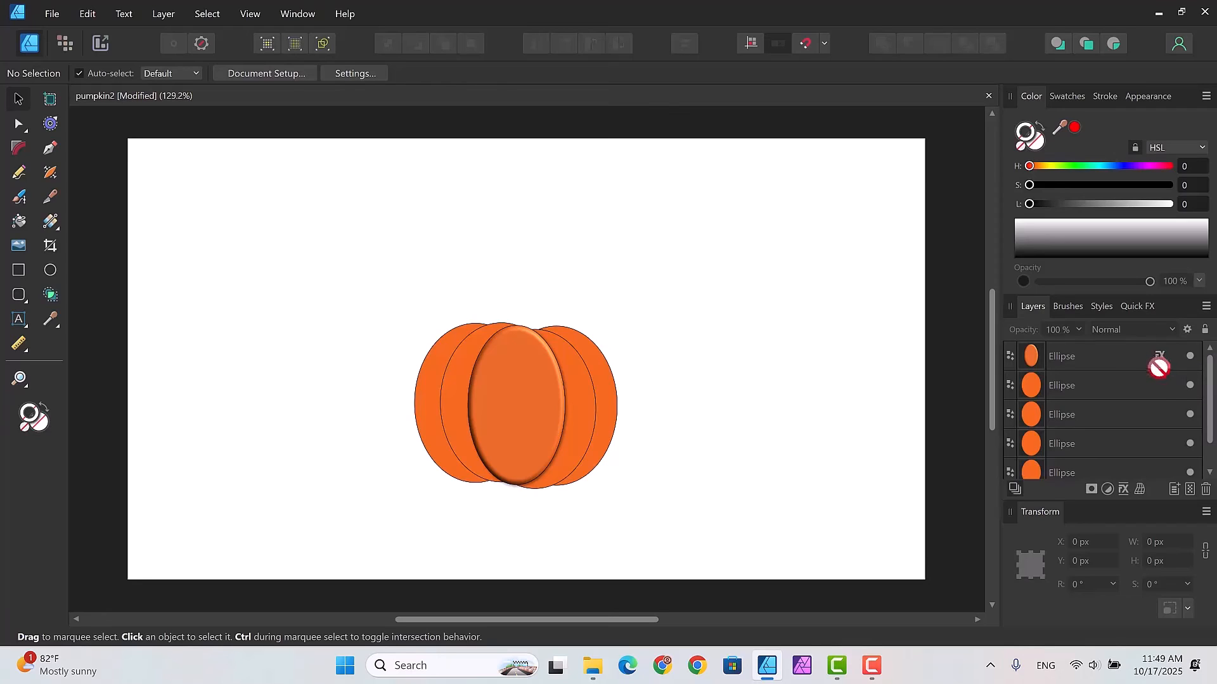
Step: Copy the center ellipse's layer effects onto the four other pumpkin ellipses
drag(1159, 367, 1212, 446)
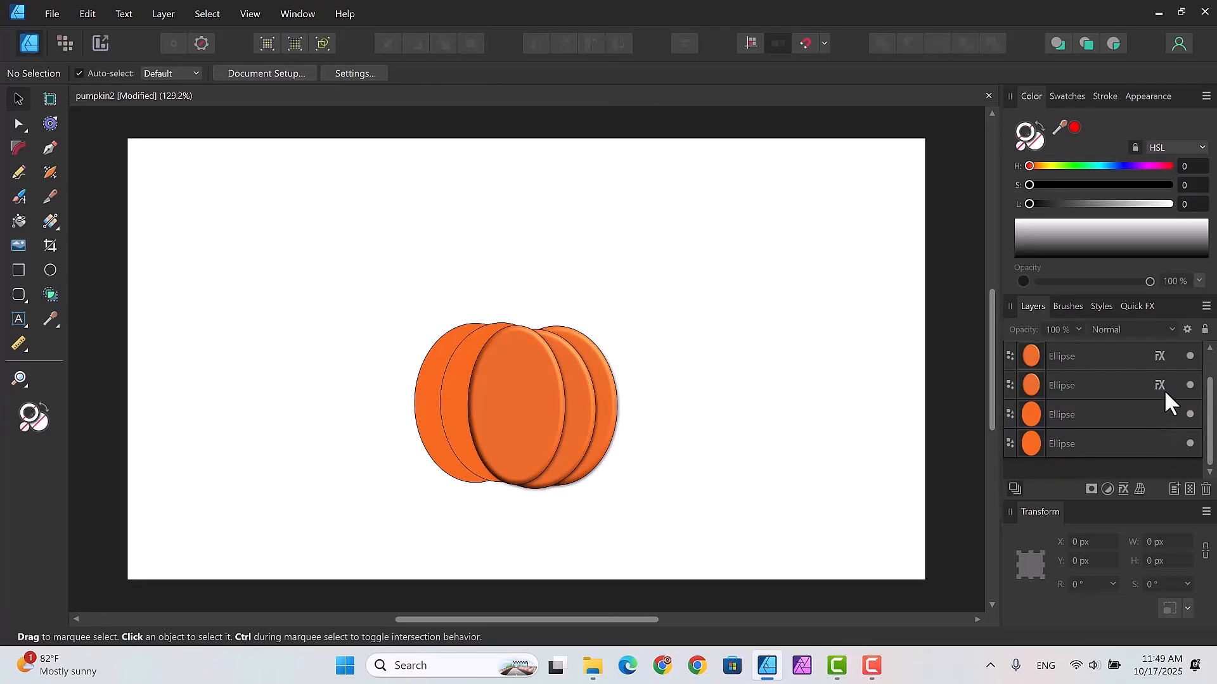
drag(1158, 383, 1161, 437)
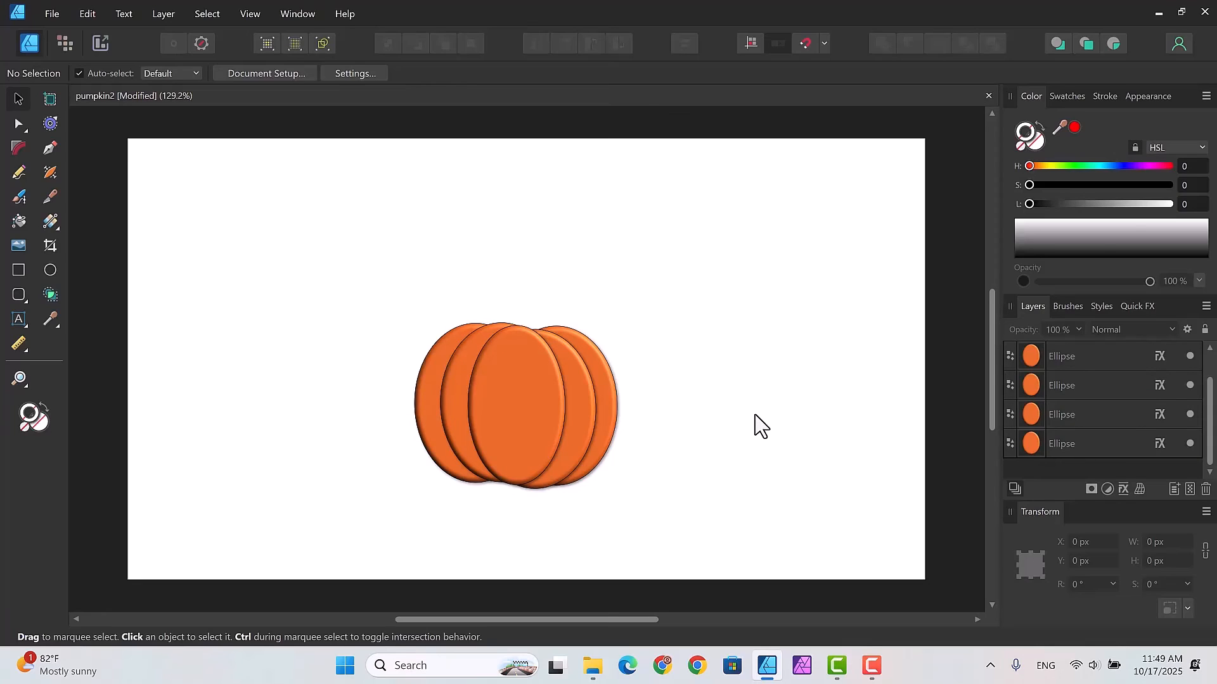
drag(1211, 411, 1183, 367)
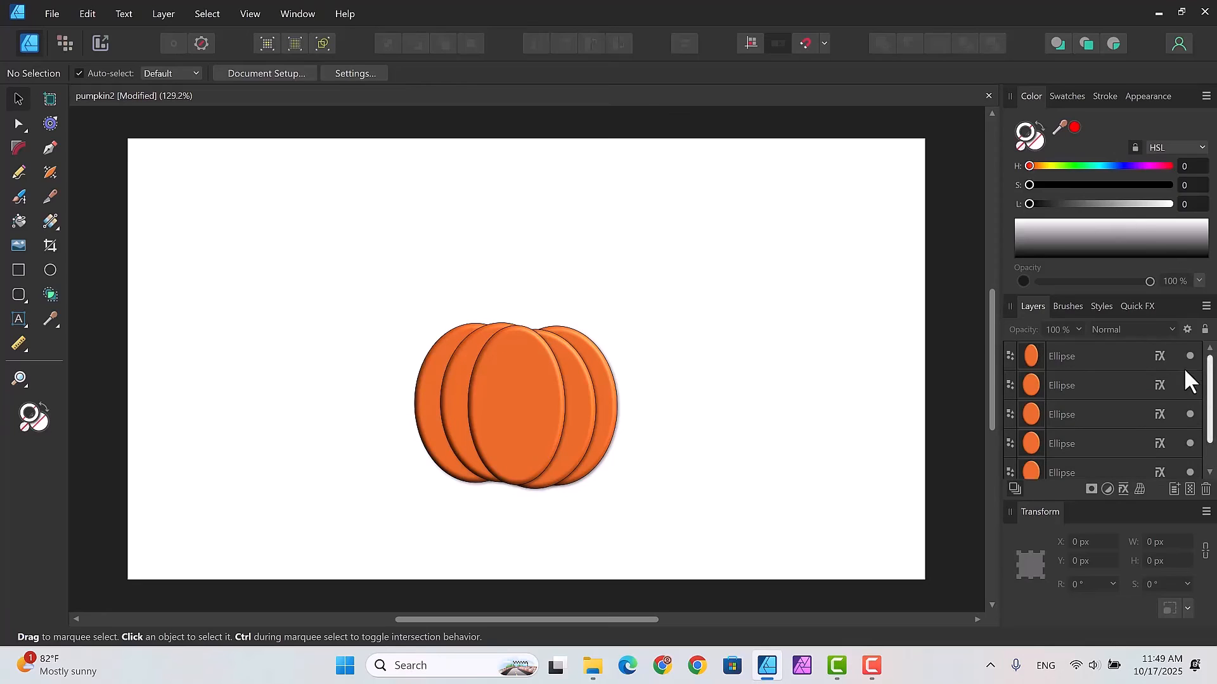
Step: Group all five pumpkin ellipses and move the group slightly upward
click(1100, 358)
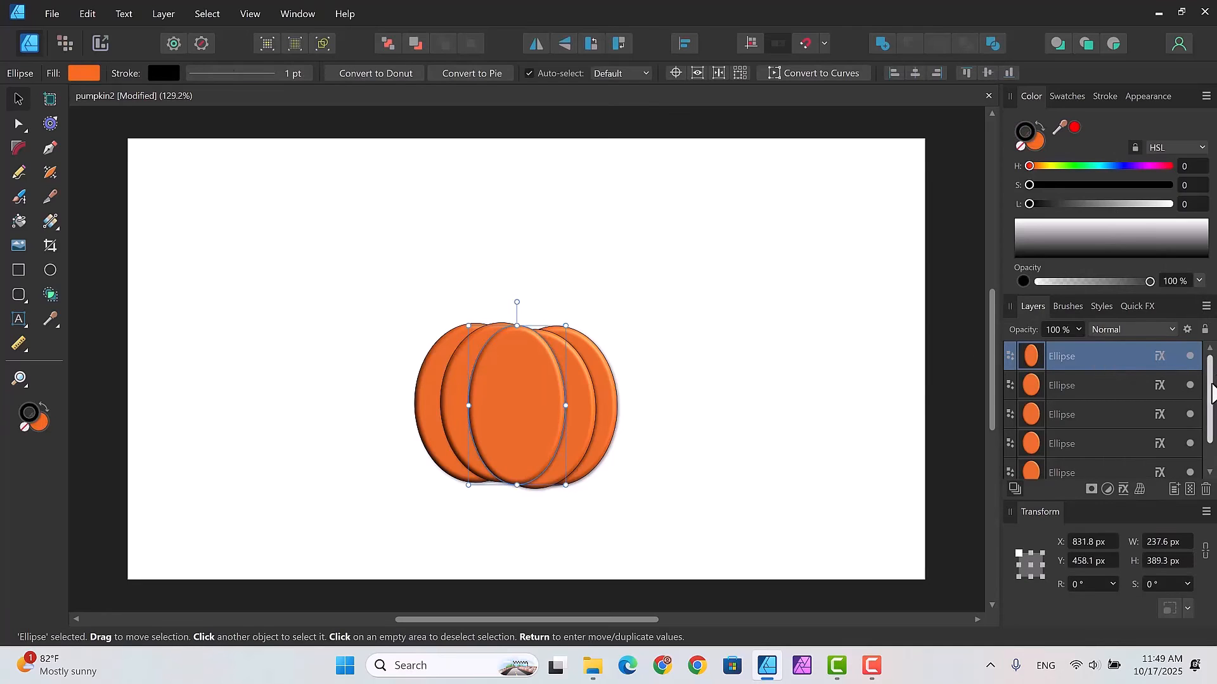
drag(1212, 393, 1212, 415)
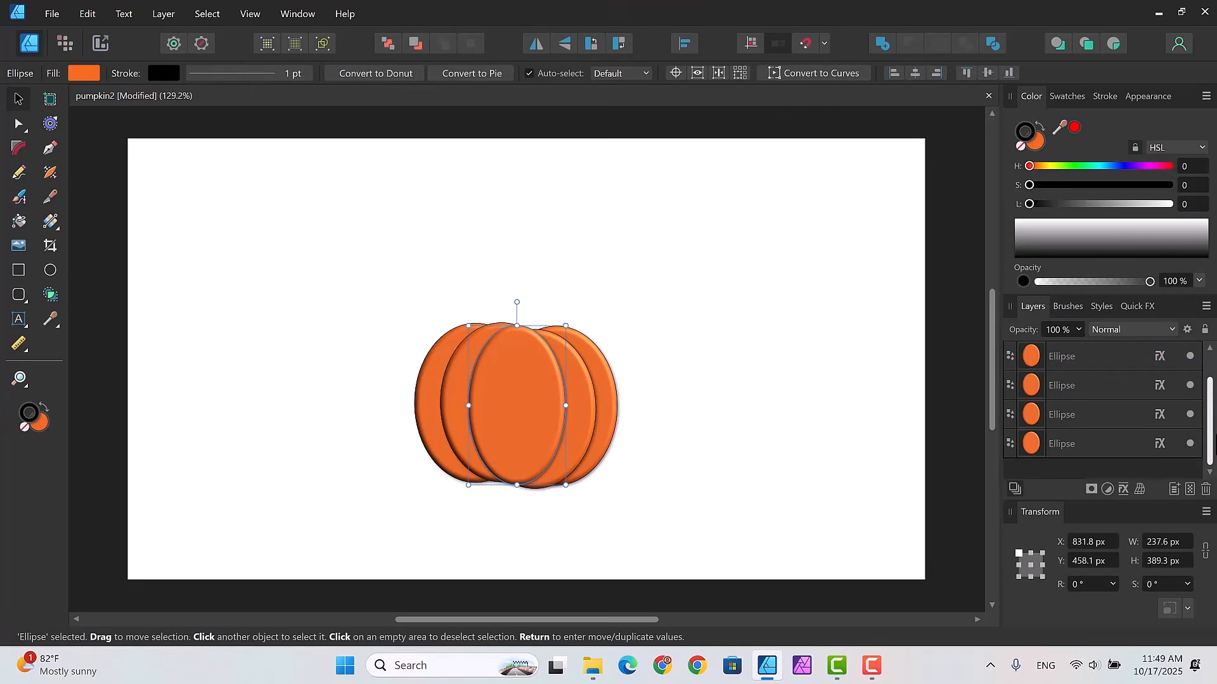
shift+click(1120, 443)
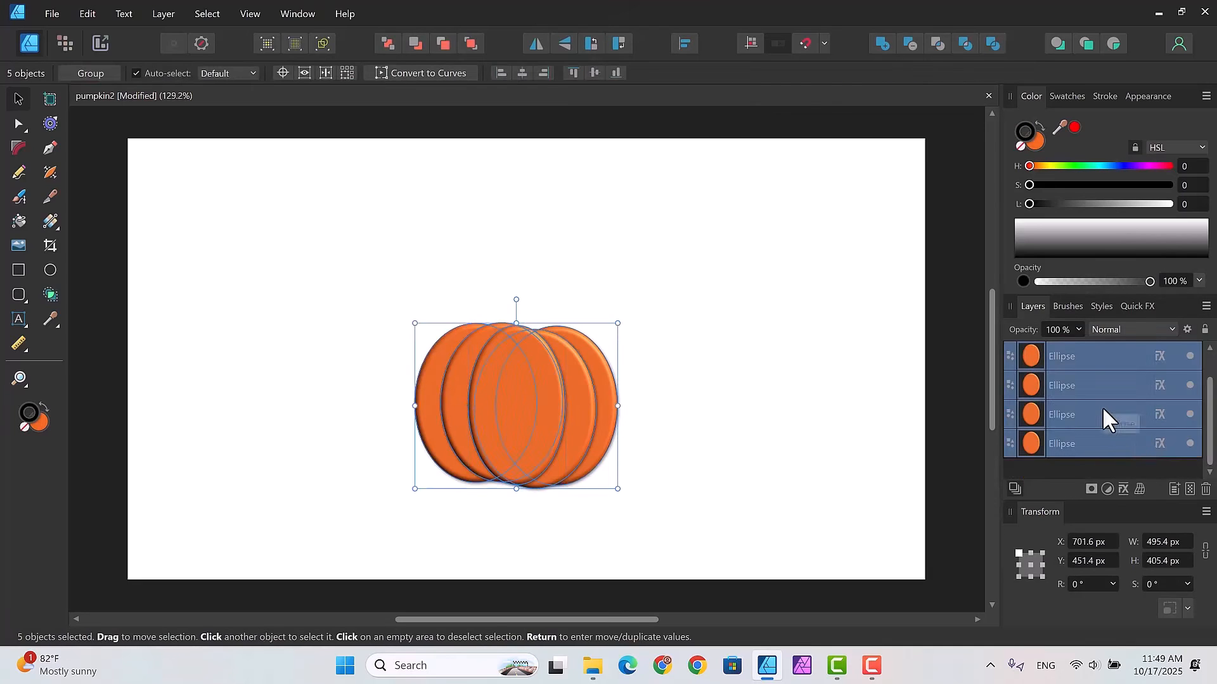
right_click(1103, 409)
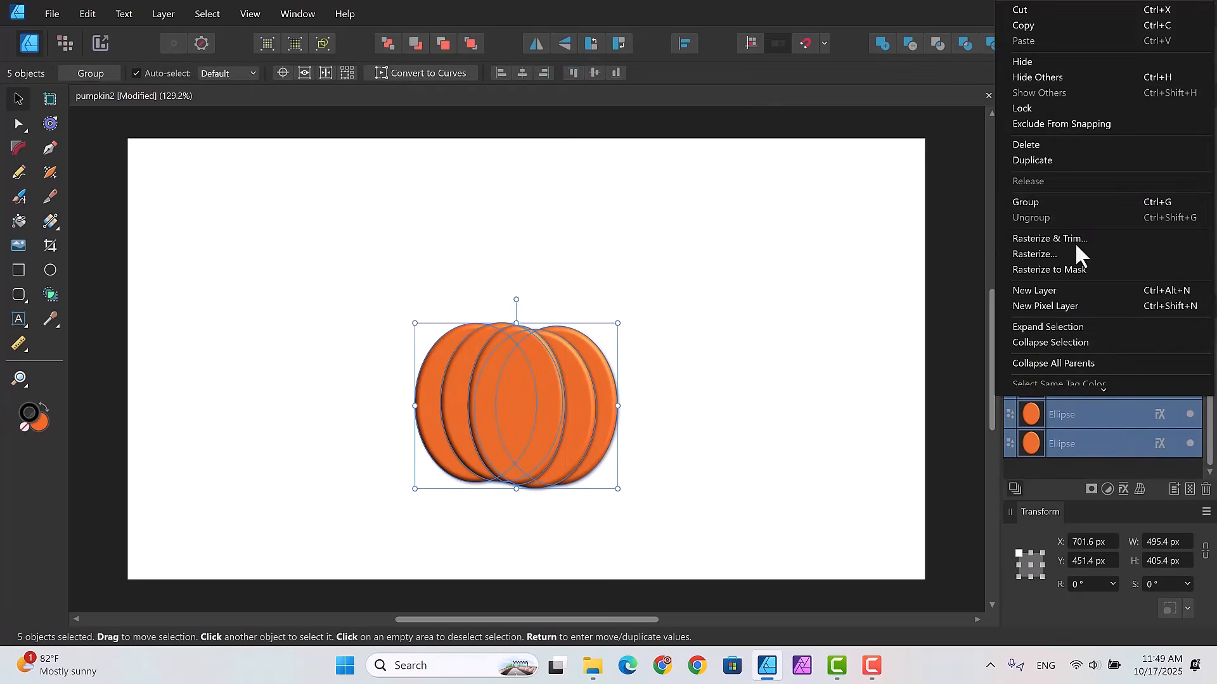
click(1039, 201)
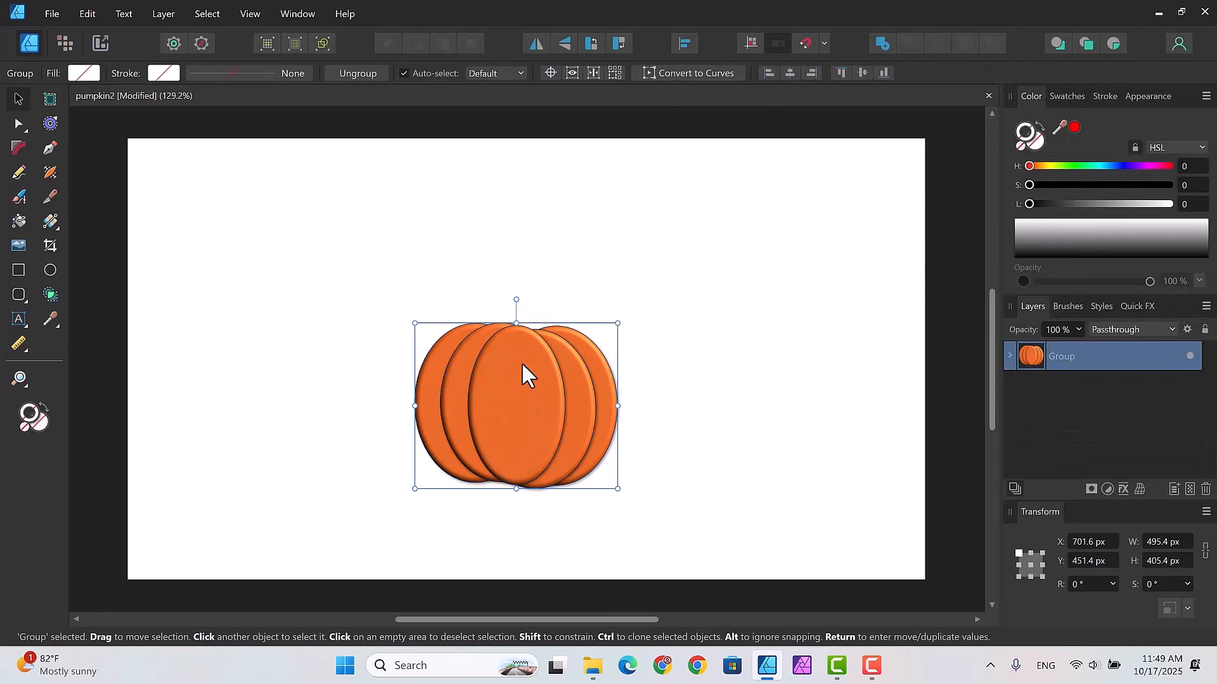
mouse_move(522, 363)
mouse_down()
mouse_move(546, 333)
mouse_move(507, 352)
mouse_move(519, 348)
mouse_up()
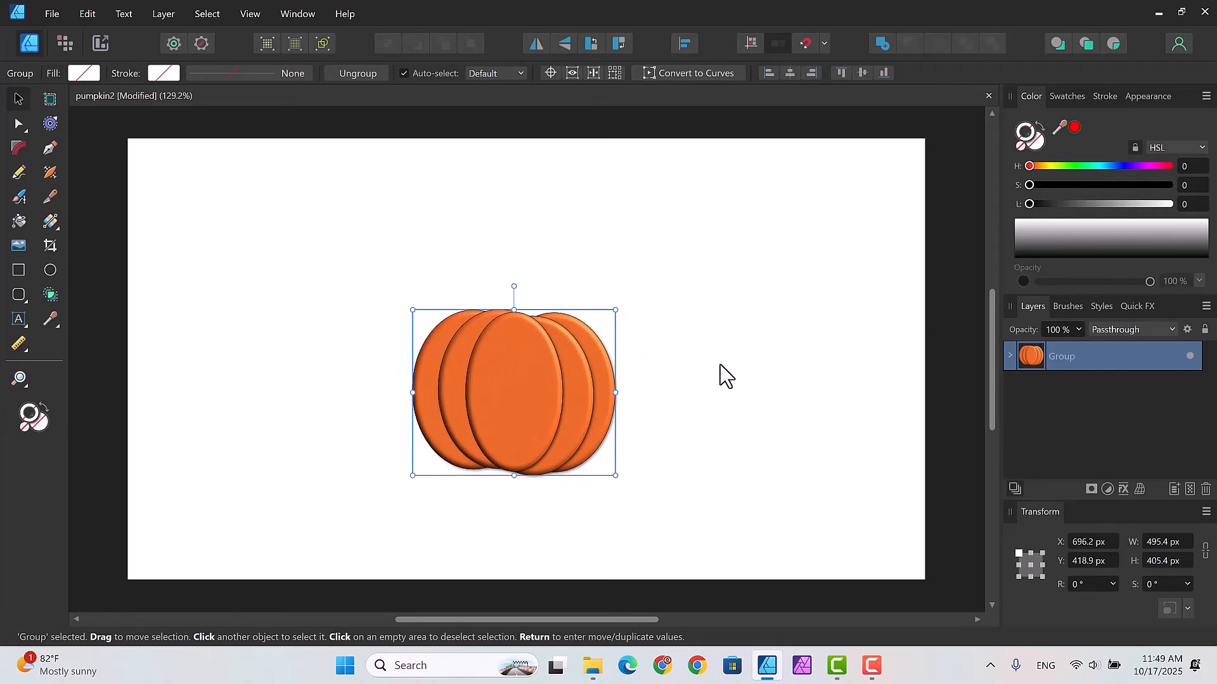
Step: Draw a stem rectangle about 57 × 147 px at the pumpkin's top center and fill it with bright green
click(17, 269)
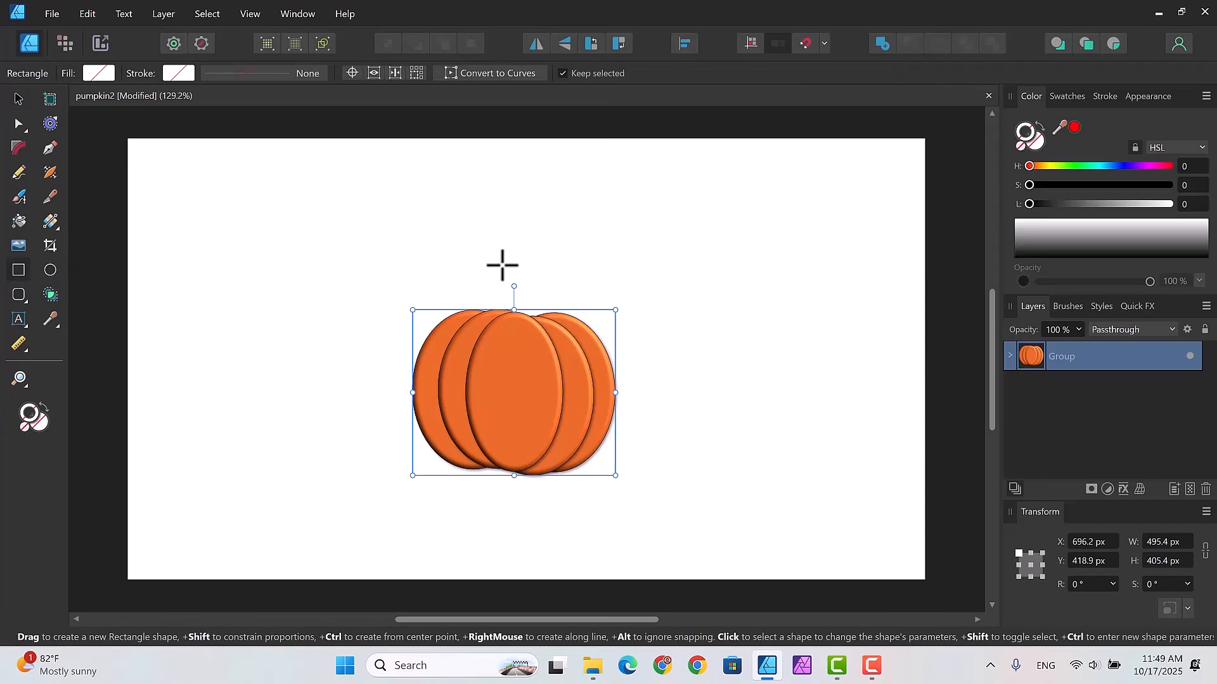
drag(518, 264, 527, 326)
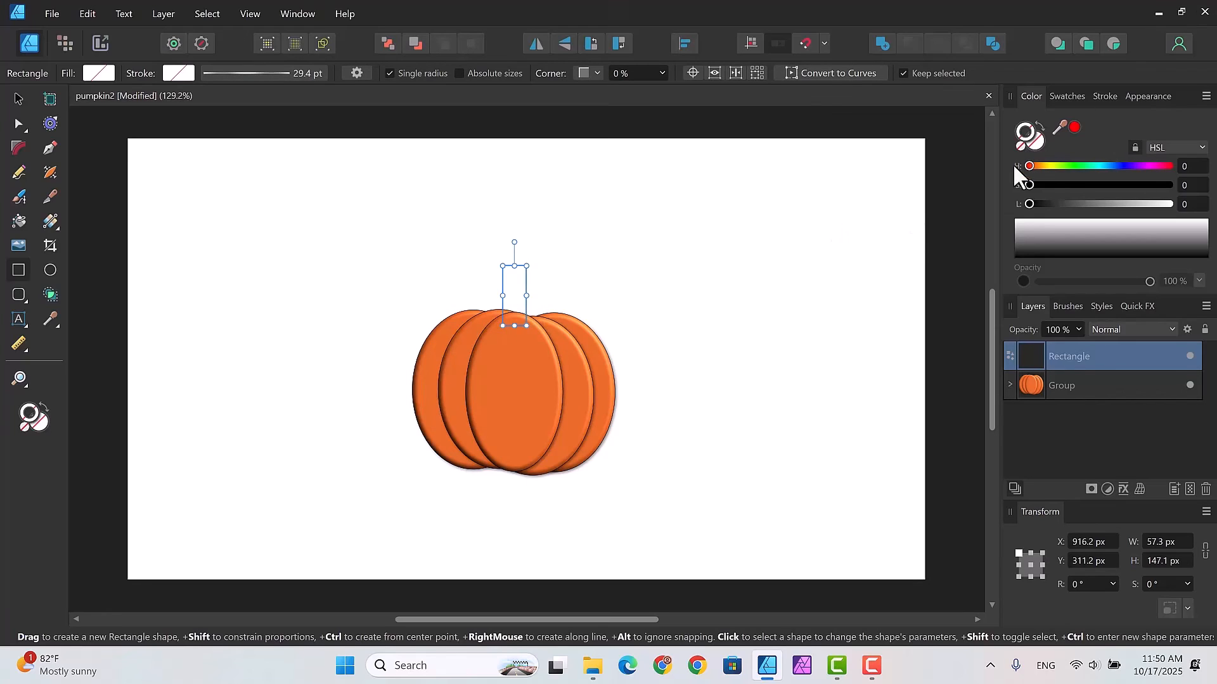
click(1032, 139)
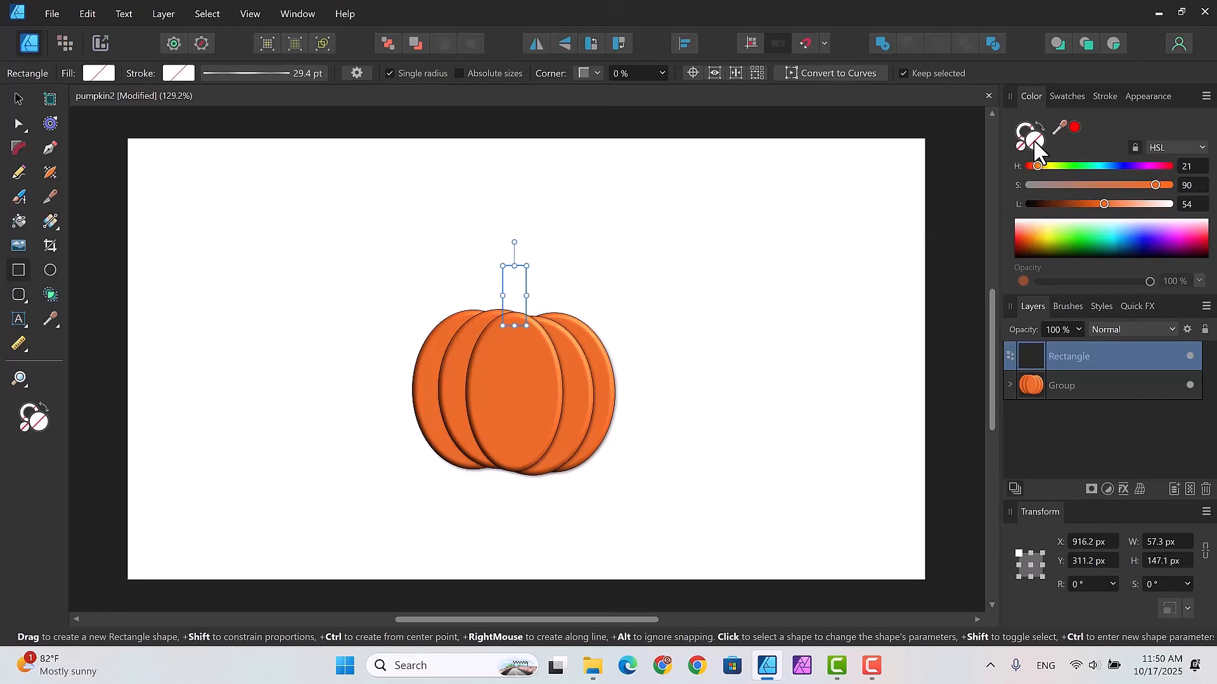
click(1068, 96)
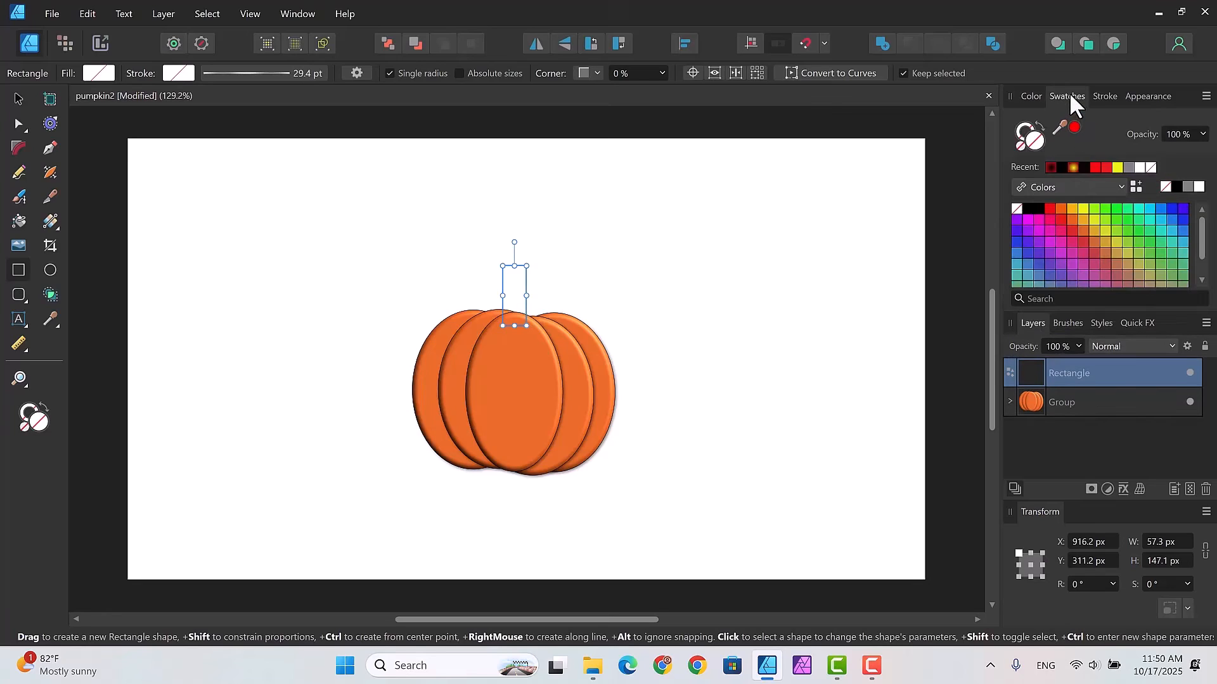
click(1105, 209)
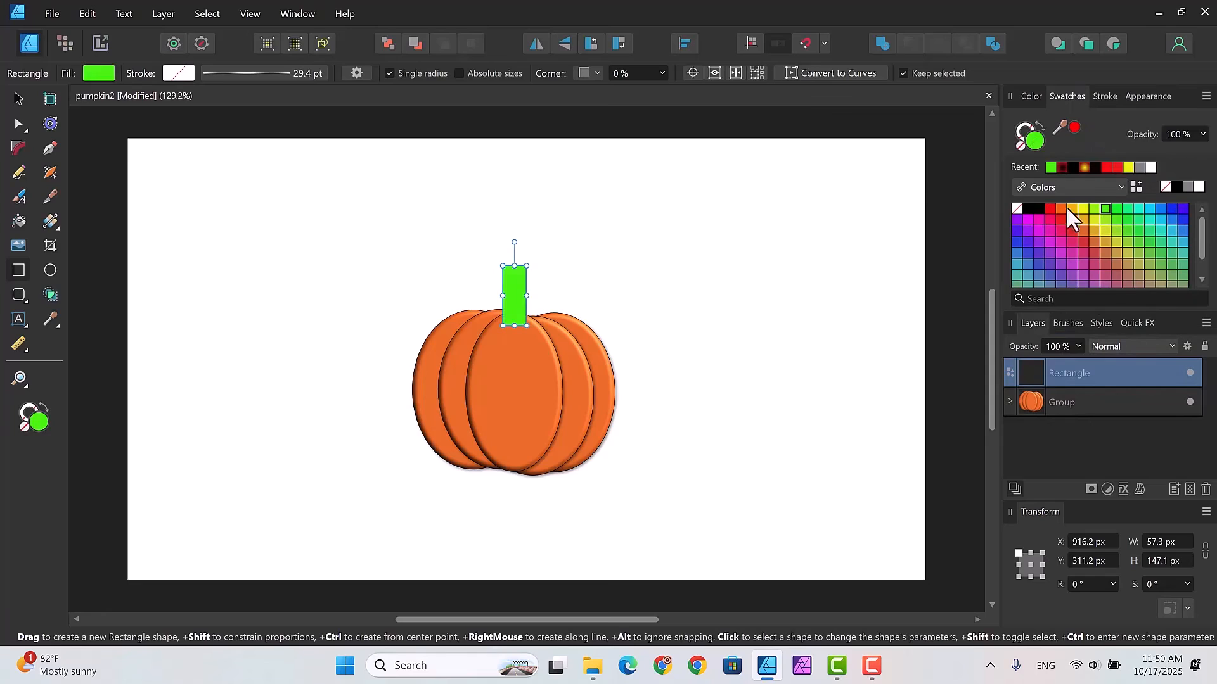
Step: Send the green stem rectangle behind the pumpkin group and shift it slightly right and up
key(v)
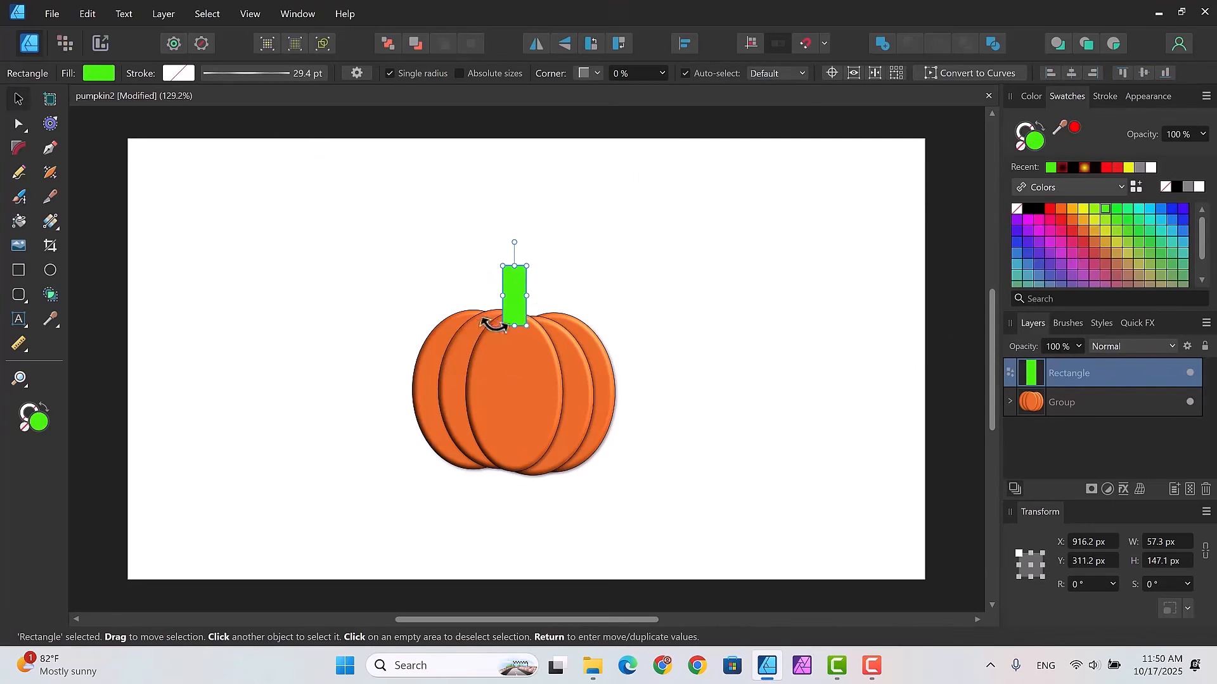
drag(1114, 367, 1121, 412)
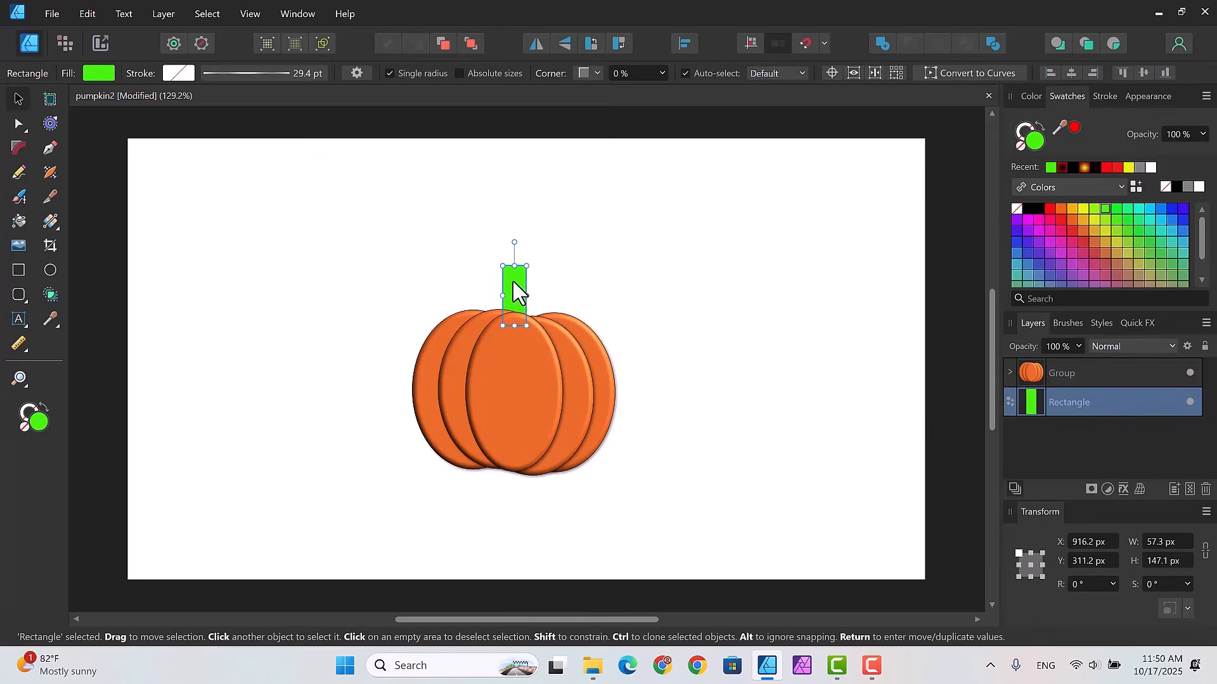
mouse_move(514, 282)
mouse_down()
mouse_move(524, 265)
mouse_move(519, 279)
mouse_up()
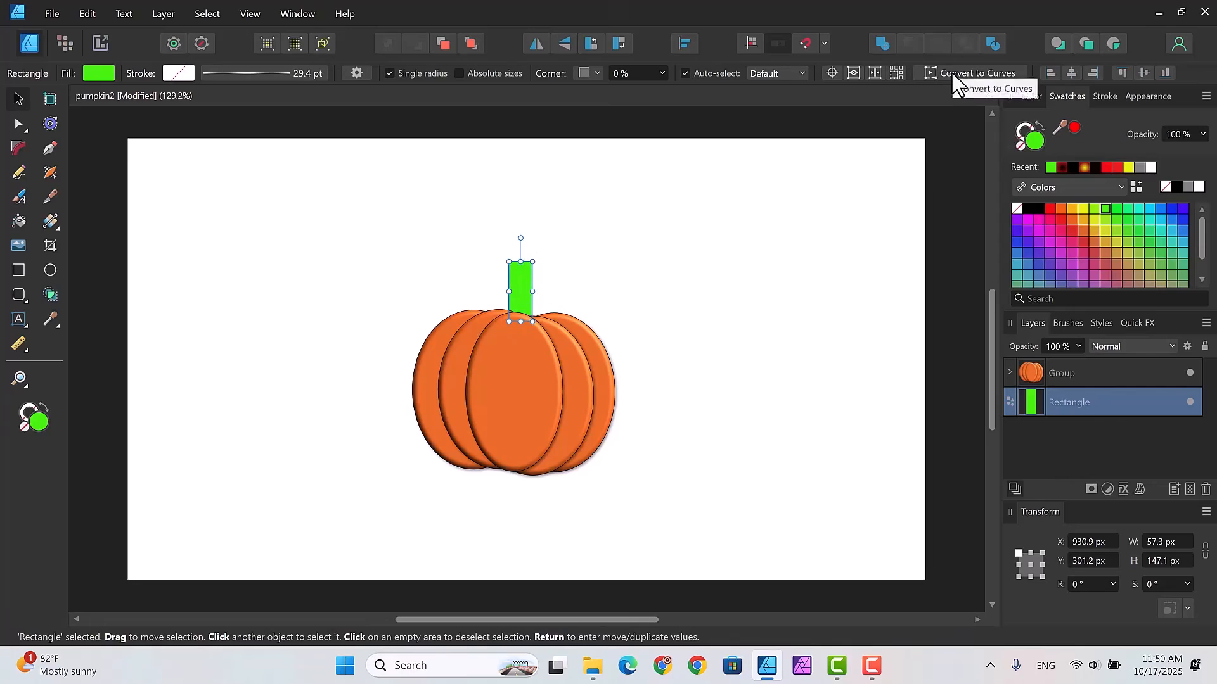
Step: Convert the stem to curves, pull its upper-right corner outward, and curve its right edge inward with an added smooth node
click(926, 76)
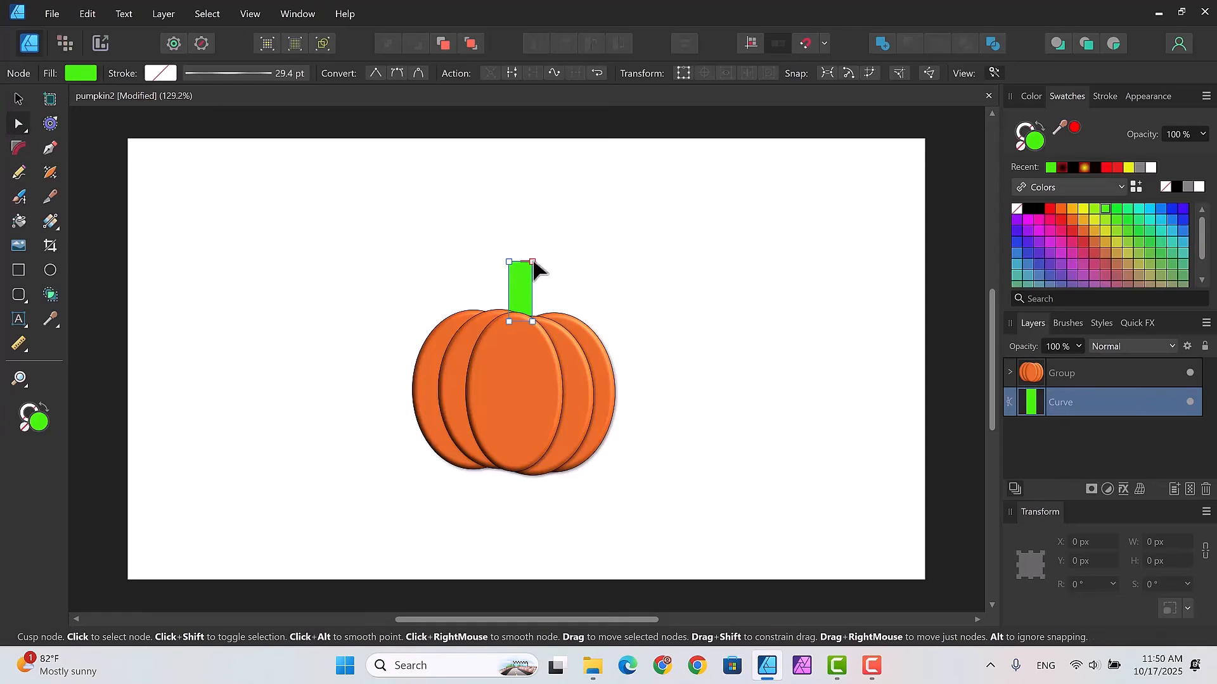
drag(534, 262, 540, 260)
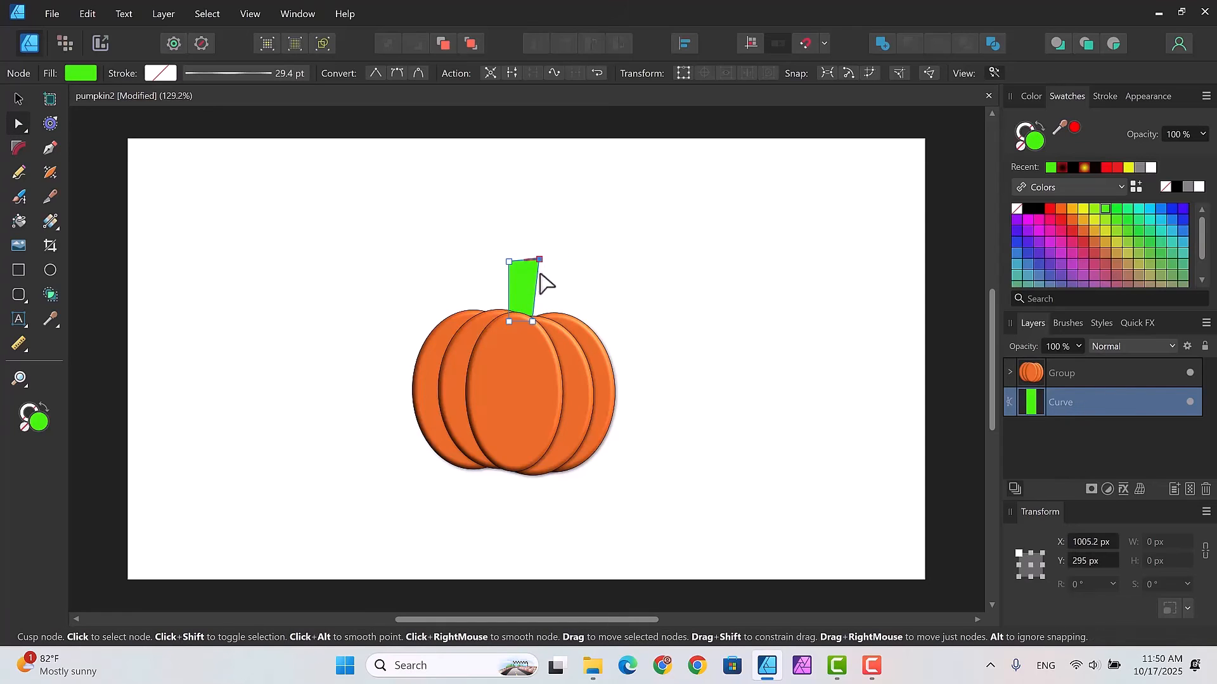
click(536, 290)
alt+click(536, 290)
drag(533, 295, 526, 291)
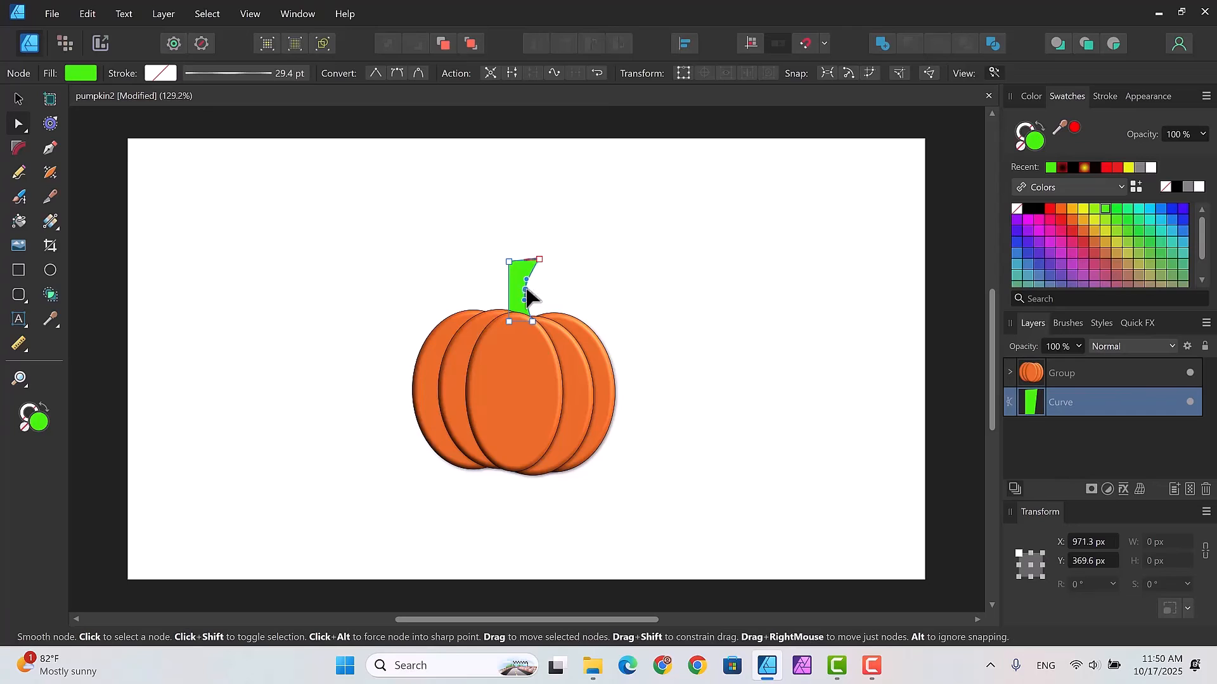
Step: Pull the stem's upper-right tip outward and up, and round its upper-left corner with a smooth node
click(538, 258)
drag(538, 257, 545, 252)
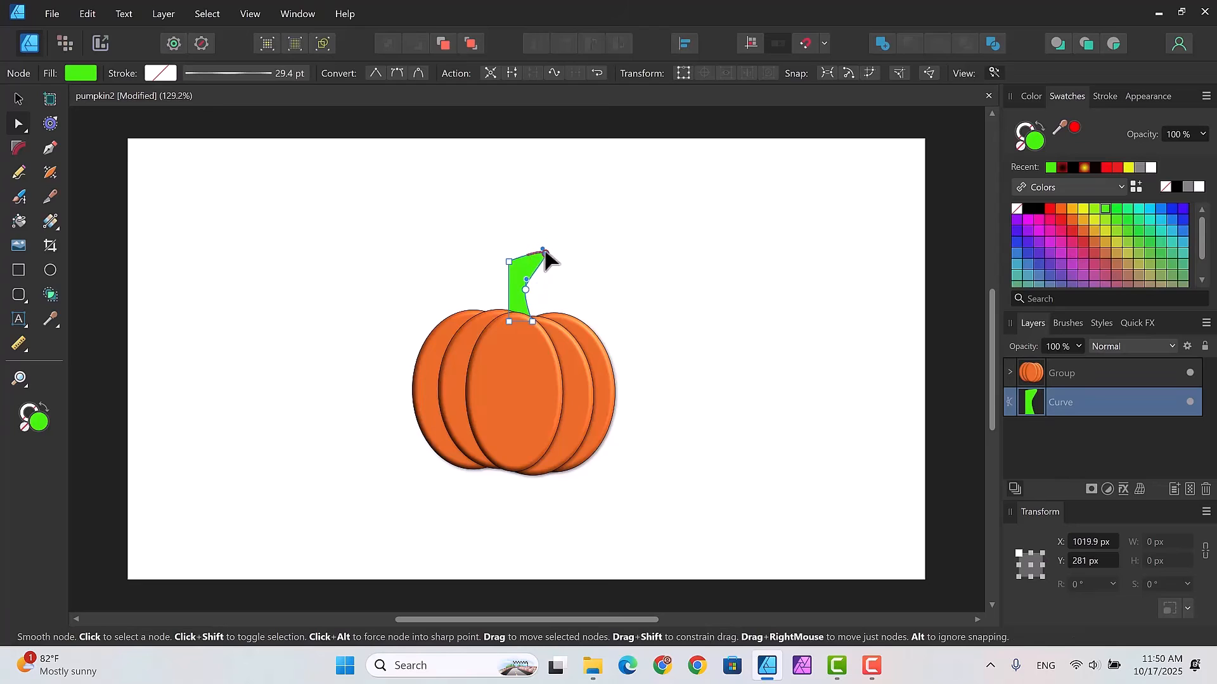
alt+click(508, 261)
drag(509, 261, 513, 262)
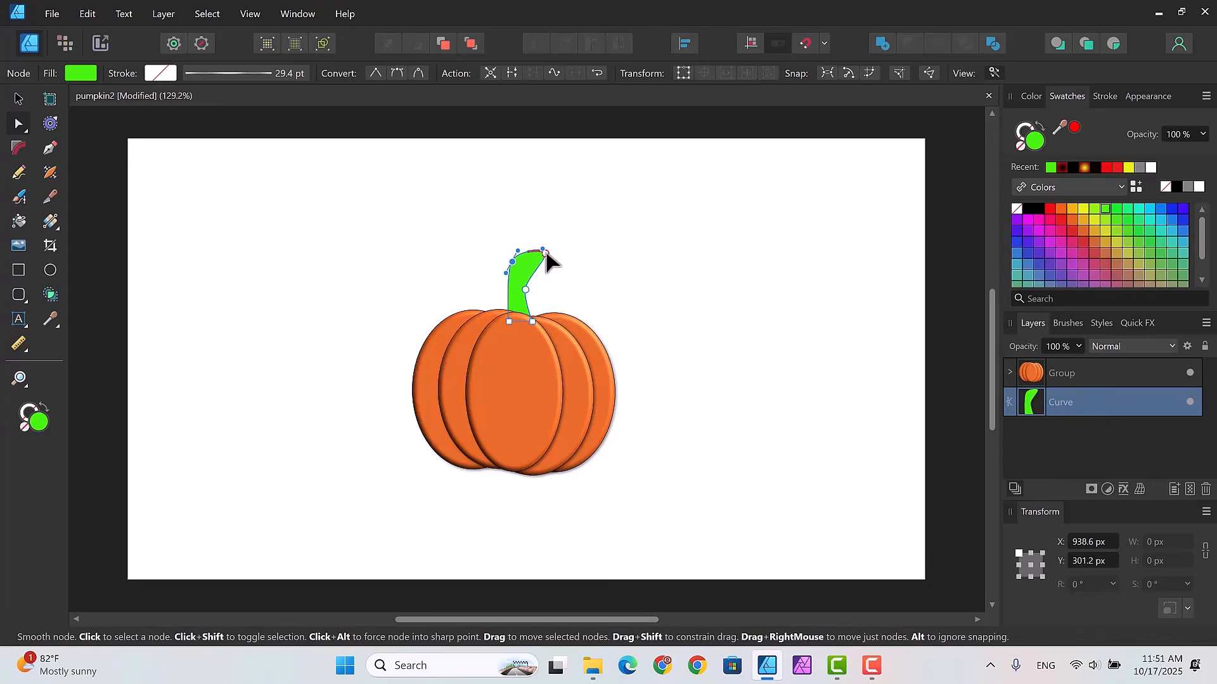
Step: Bend the stem into a sideways hook by adjusting its tip, inner-edge node and upper-left curve handles
click(527, 286)
mouse_move(527, 282)
mouse_down()
mouse_move(562, 251)
mouse_move(569, 271)
mouse_move(519, 269)
mouse_up()
mouse_move(527, 280)
mouse_down()
mouse_move(543, 281)
mouse_move(524, 270)
mouse_up()
drag(513, 256, 497, 289)
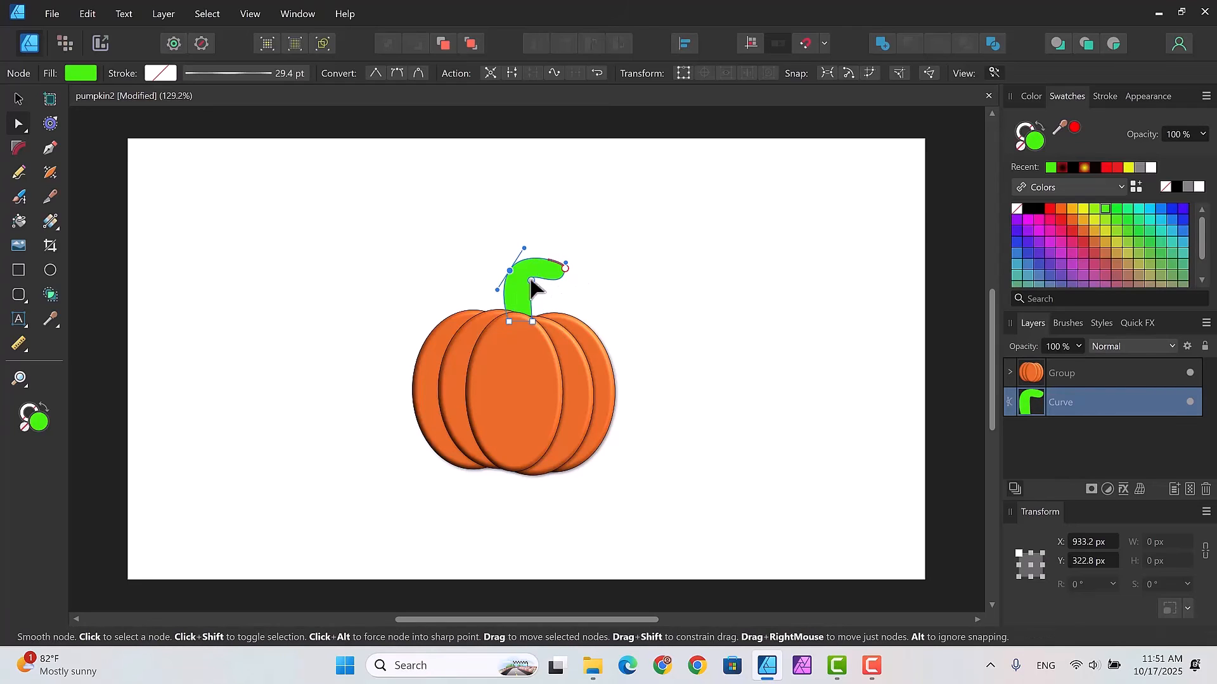
Step: Curve the stem's inner edge to slim its lower part, and angle the rounded tip slightly downward
drag(531, 279, 531, 274)
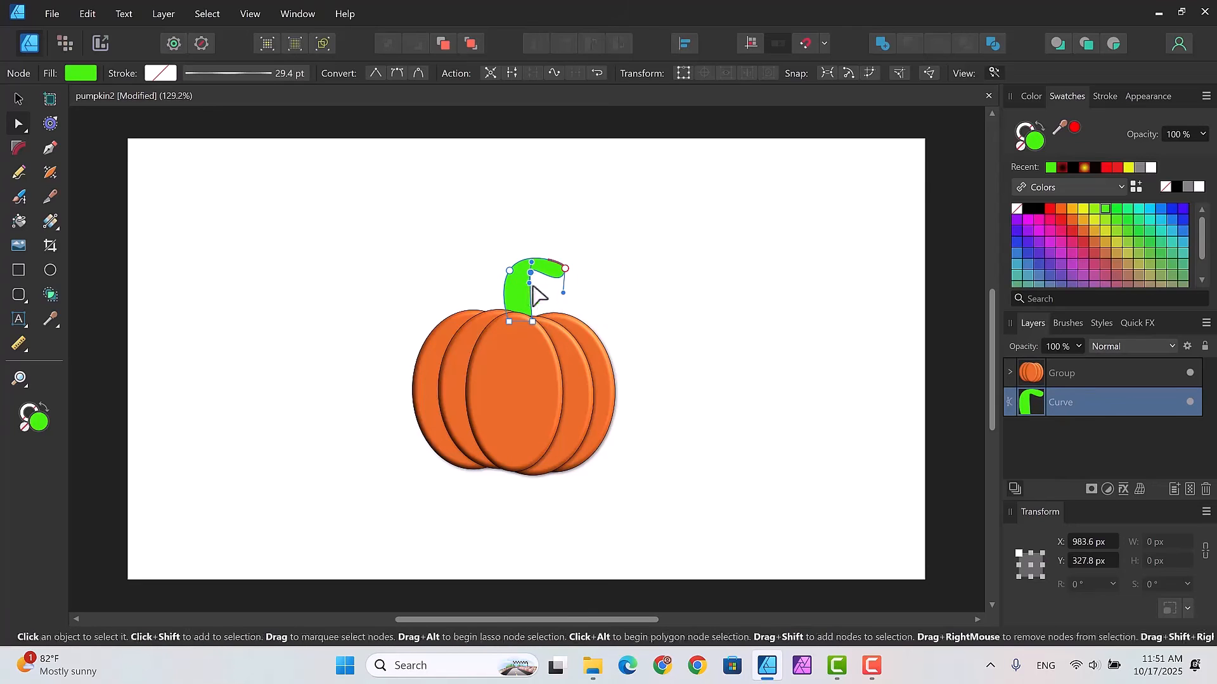
mouse_move(529, 283)
mouse_down()
mouse_move(514, 298)
mouse_move(523, 282)
mouse_up()
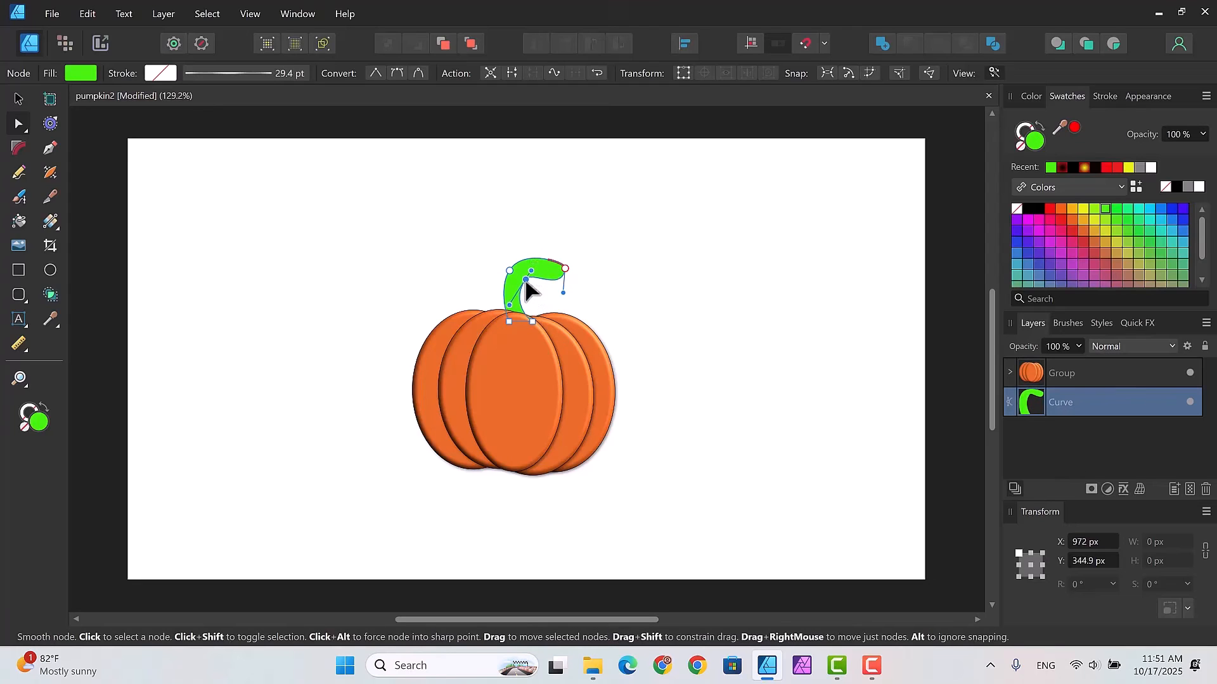
click(562, 295)
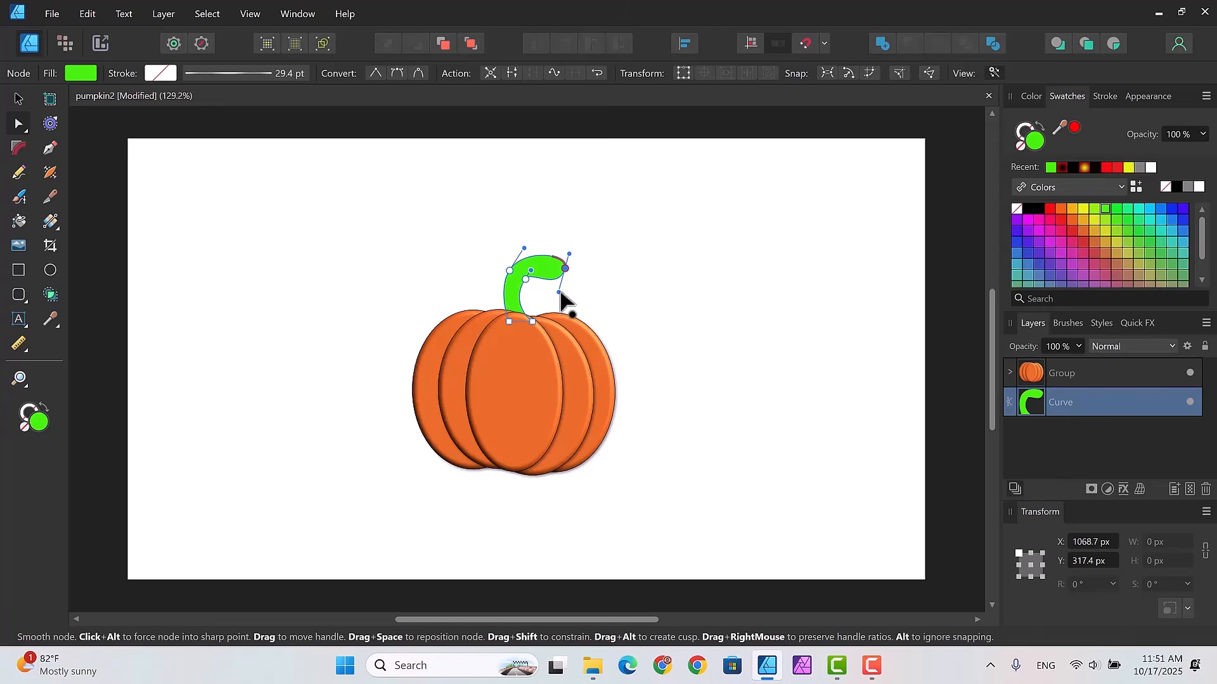
drag(560, 293, 561, 280)
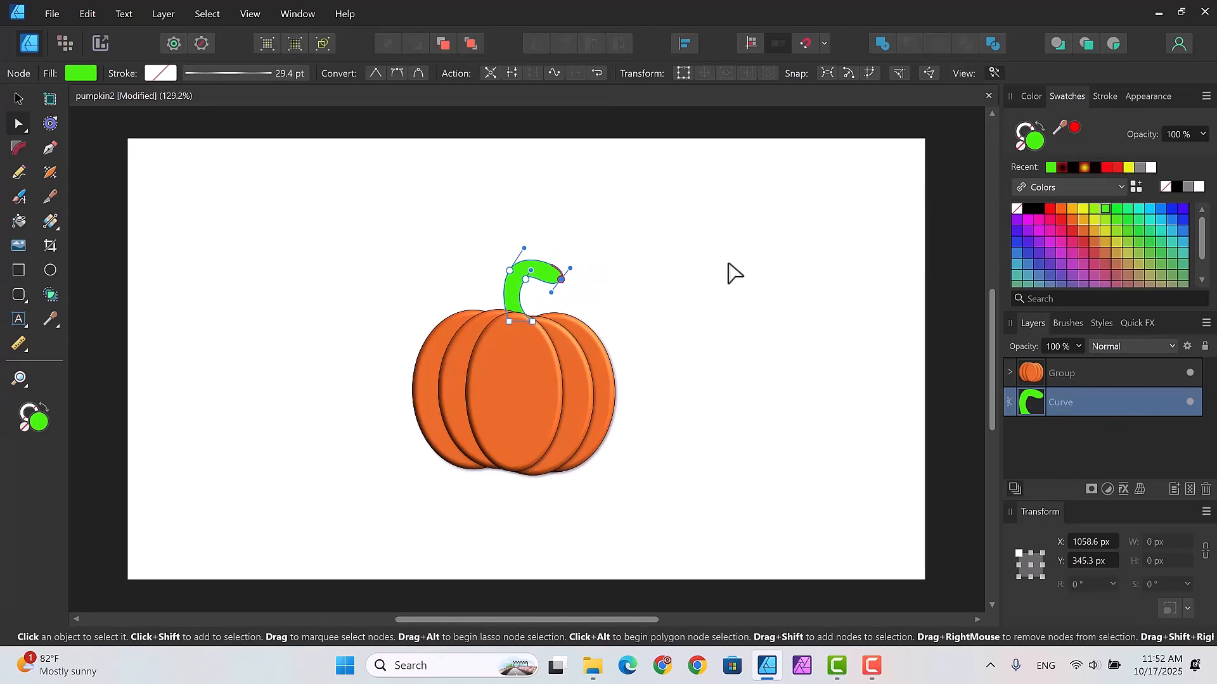
Step: Apply a 3D layer effect to the stem with bright green specular and ambient colors
click(15, 97)
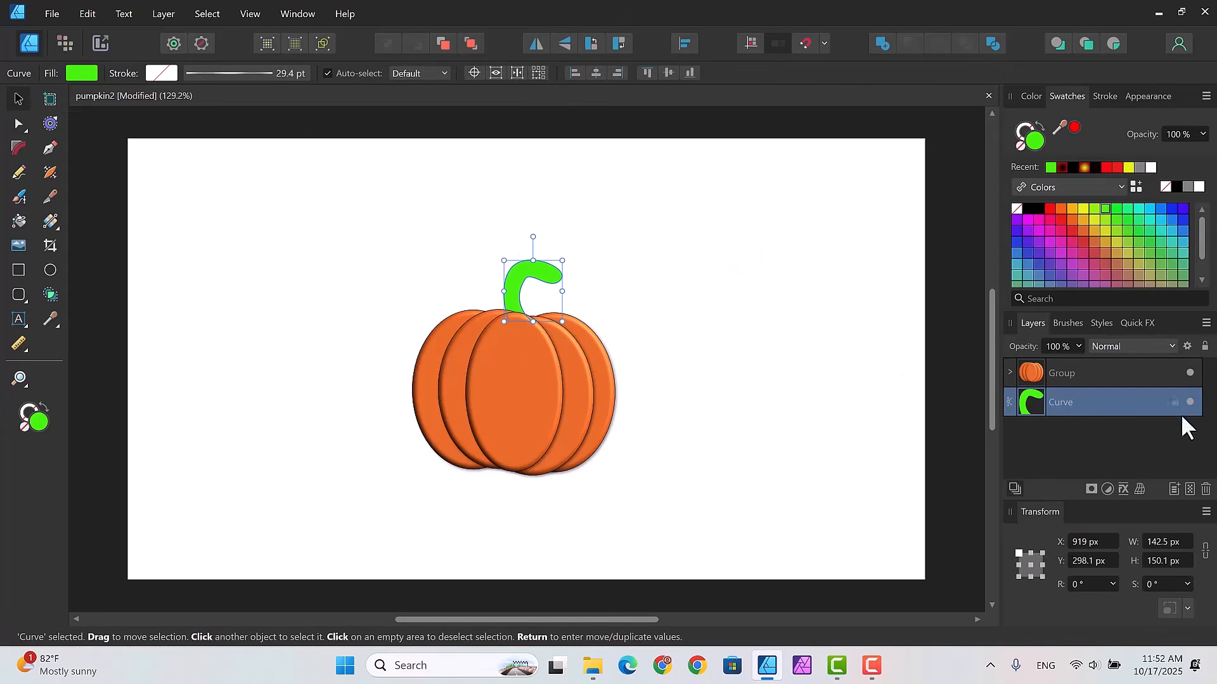
click(1122, 489)
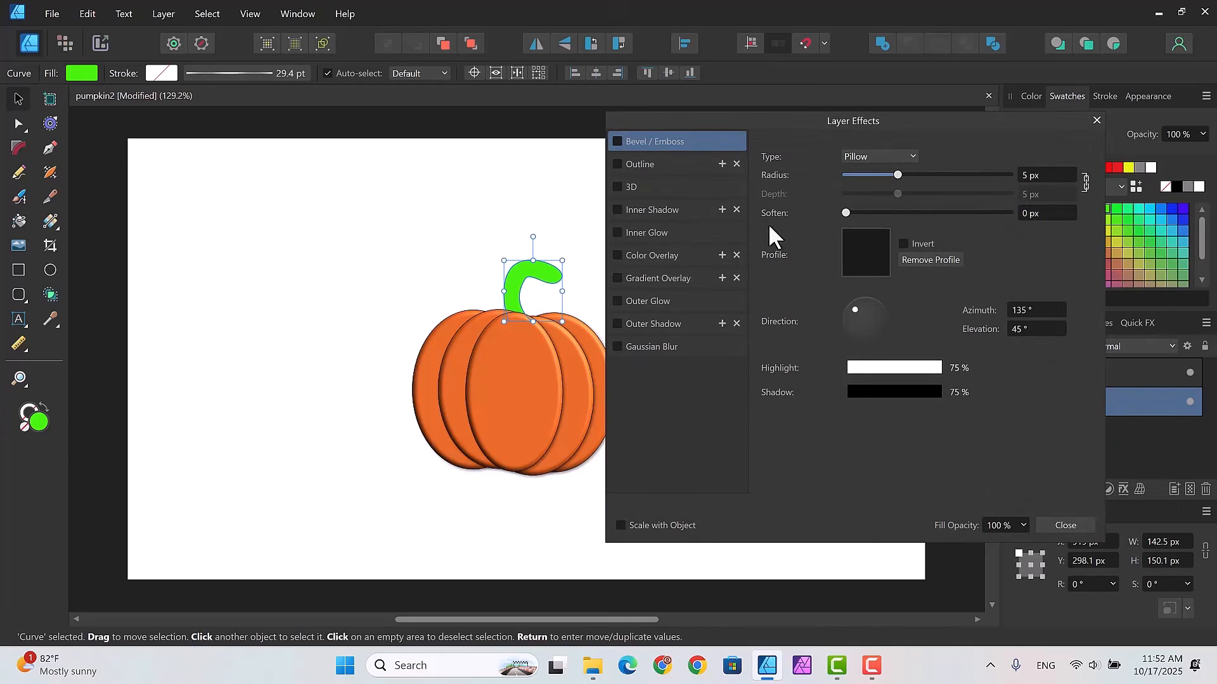
click(617, 187)
click(678, 186)
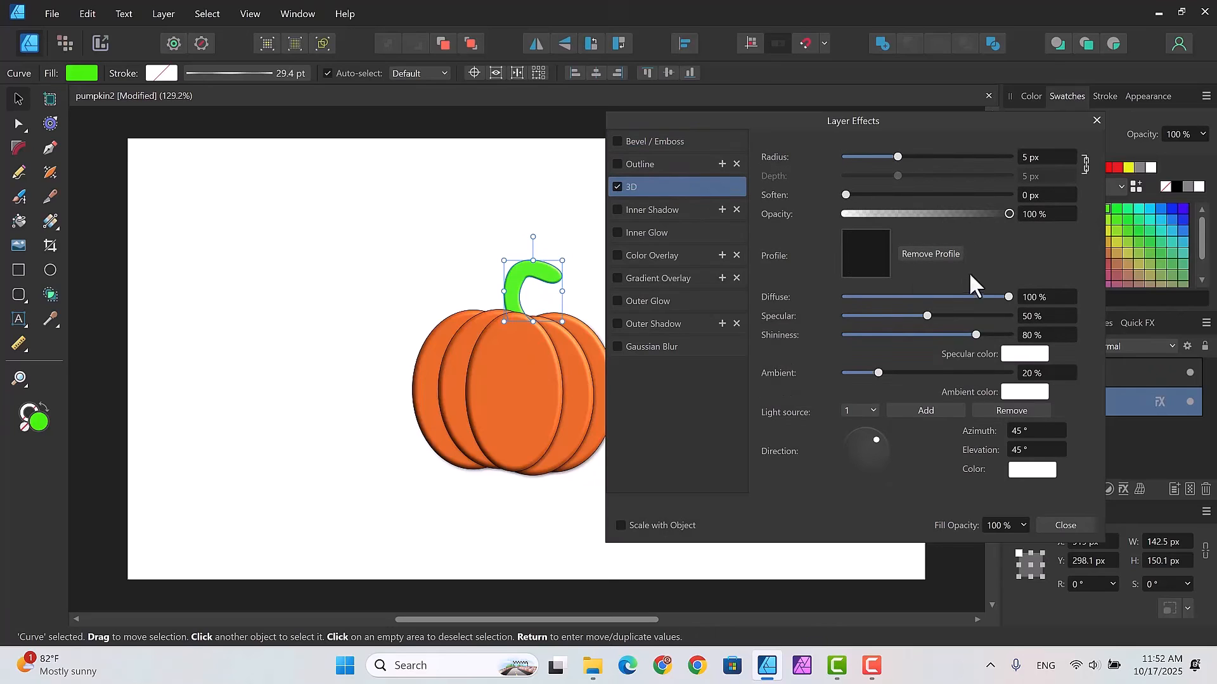
click(1023, 355)
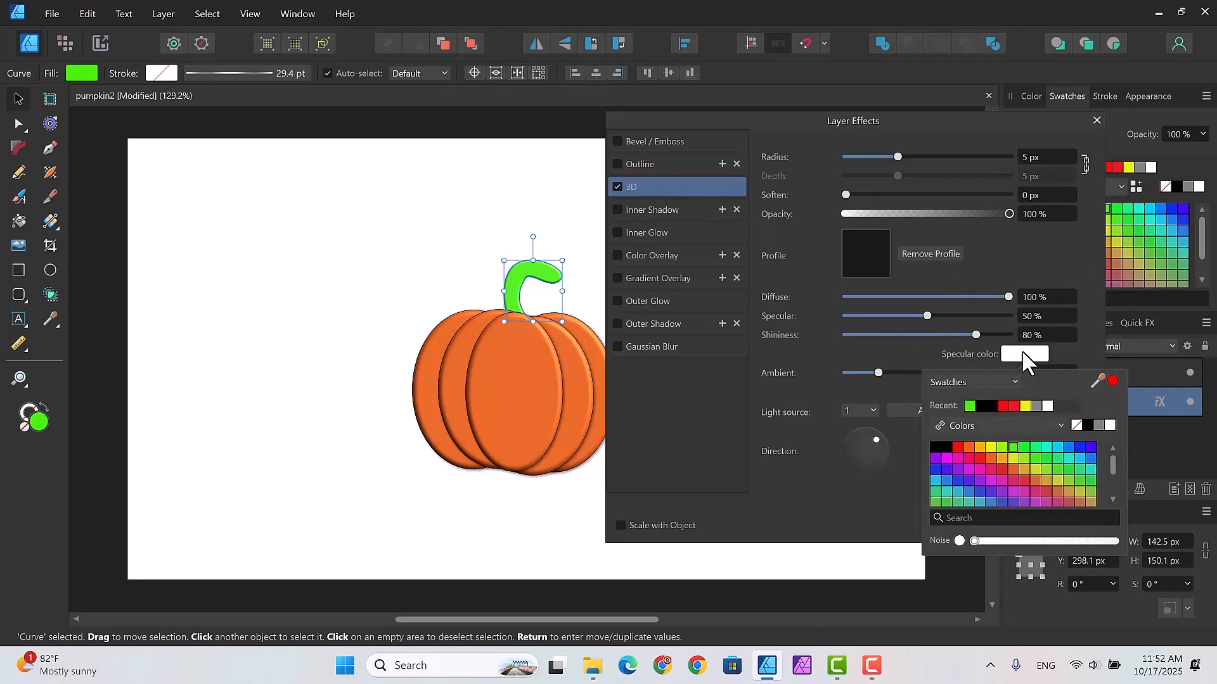
click(967, 405)
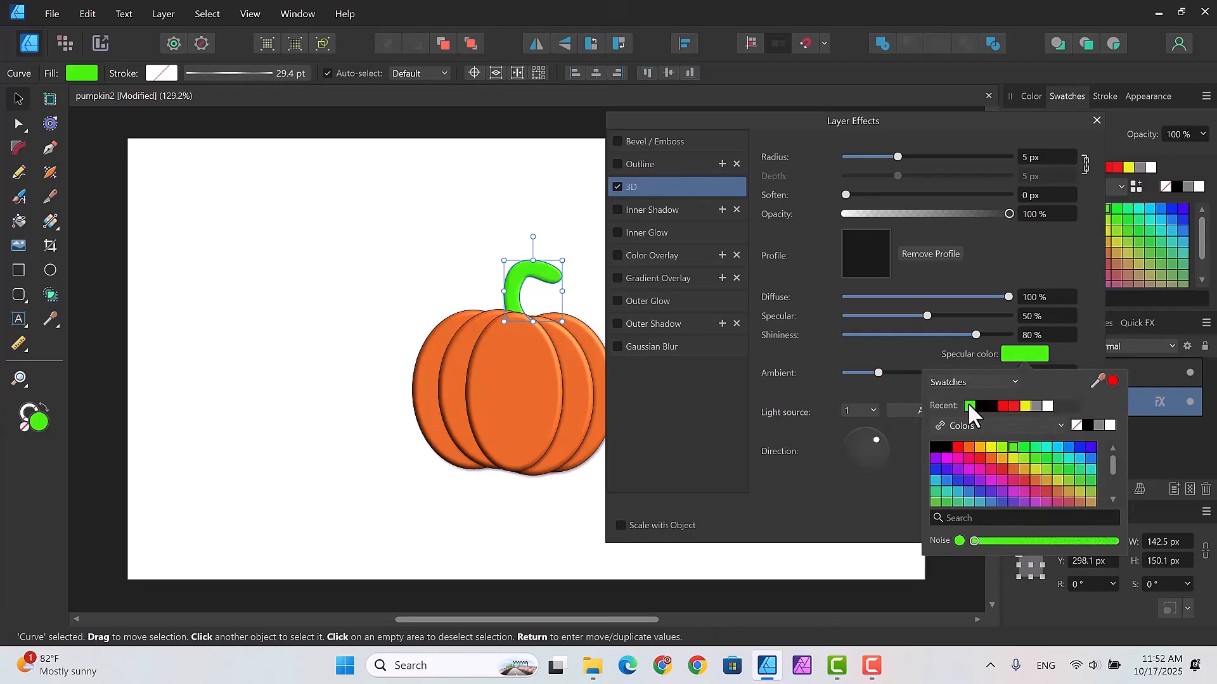
click(906, 353)
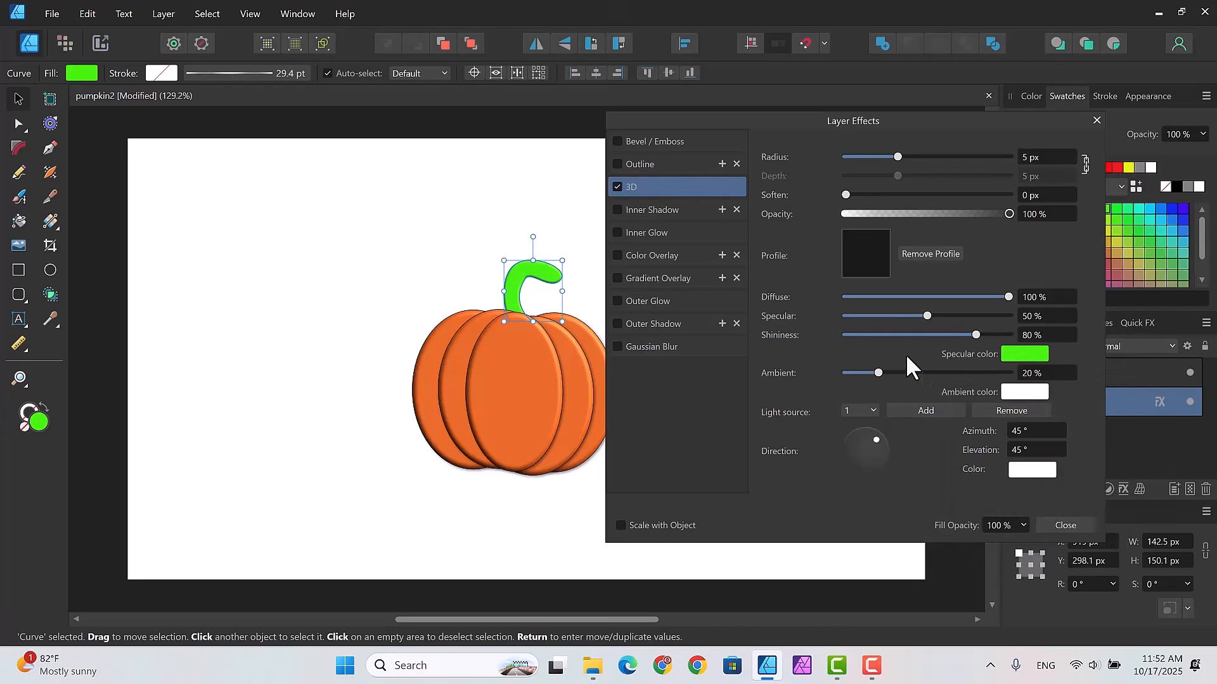
click(1025, 390)
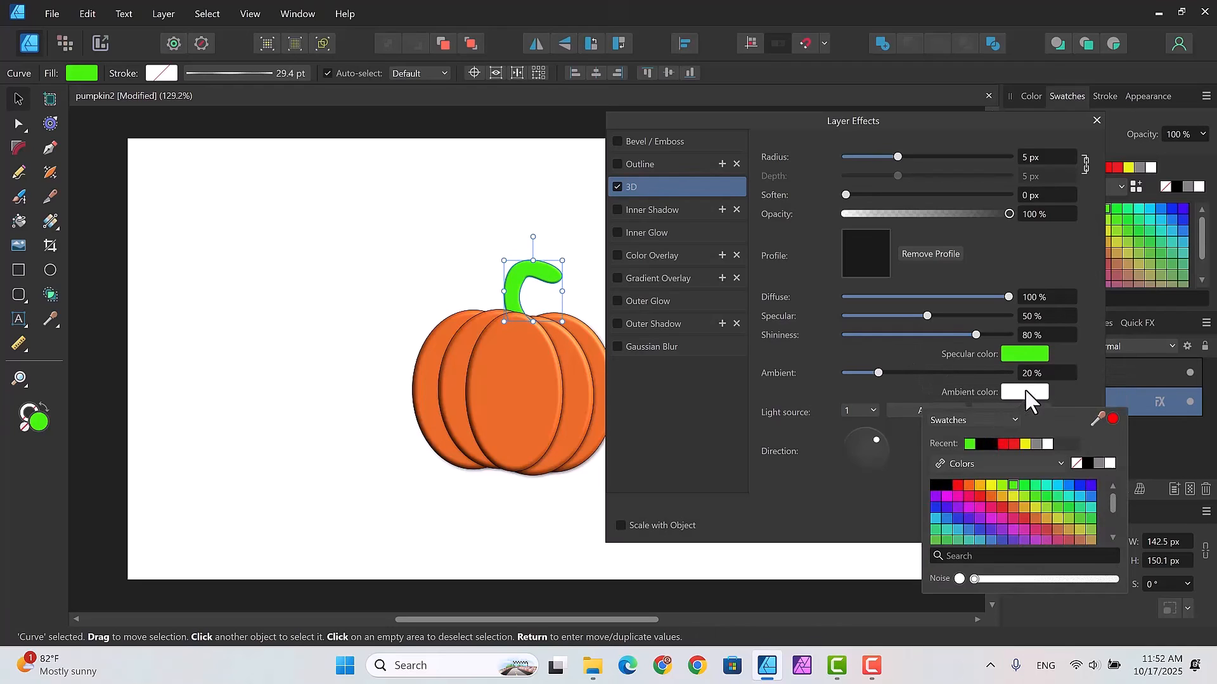
click(970, 444)
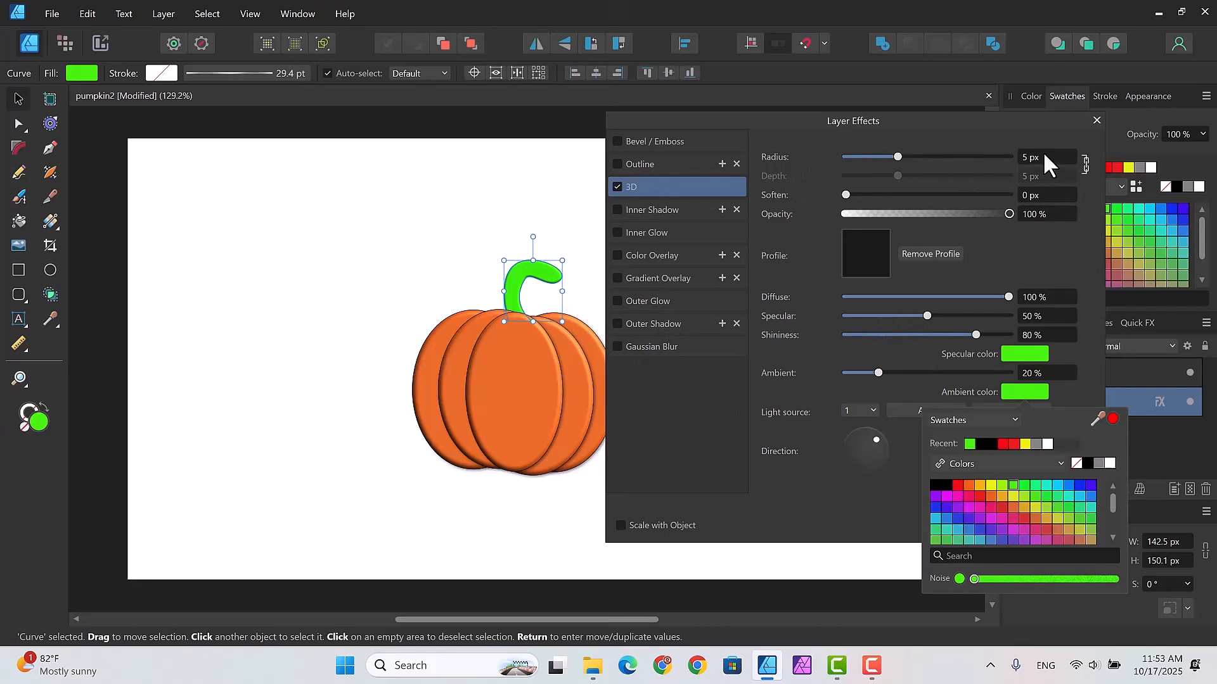
click(842, 491)
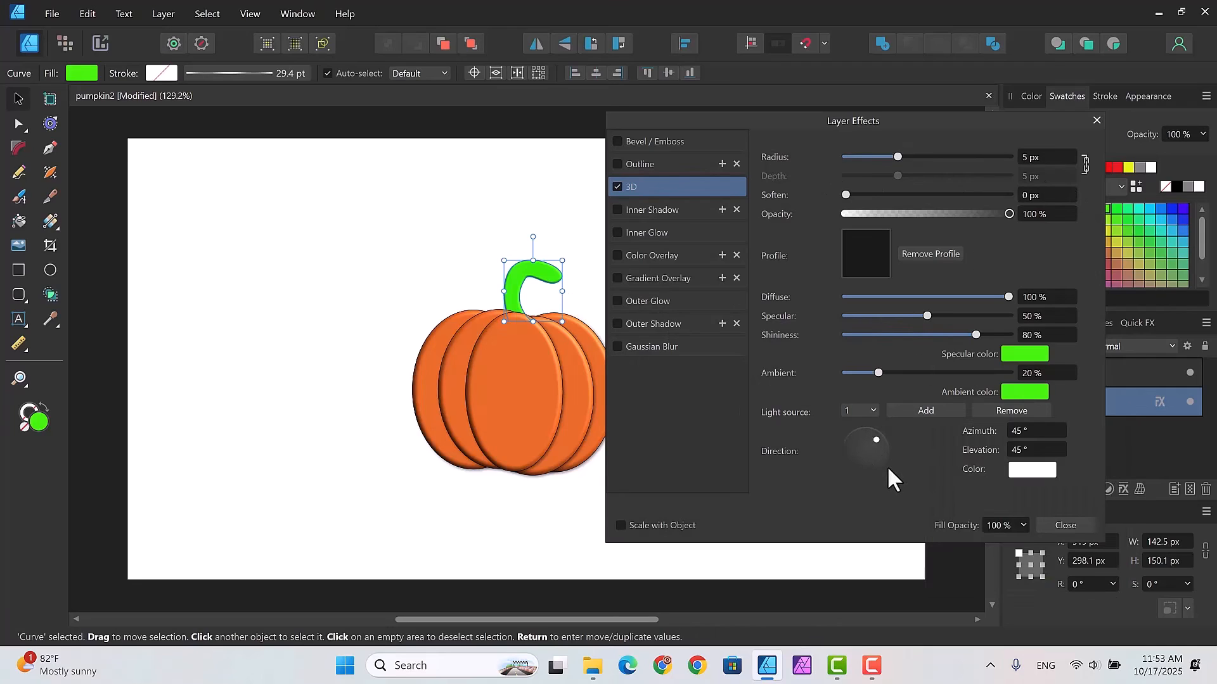
Step: Add a linear gradient overlay to the stem and set its first color stop to bright green
click(617, 277)
click(647, 282)
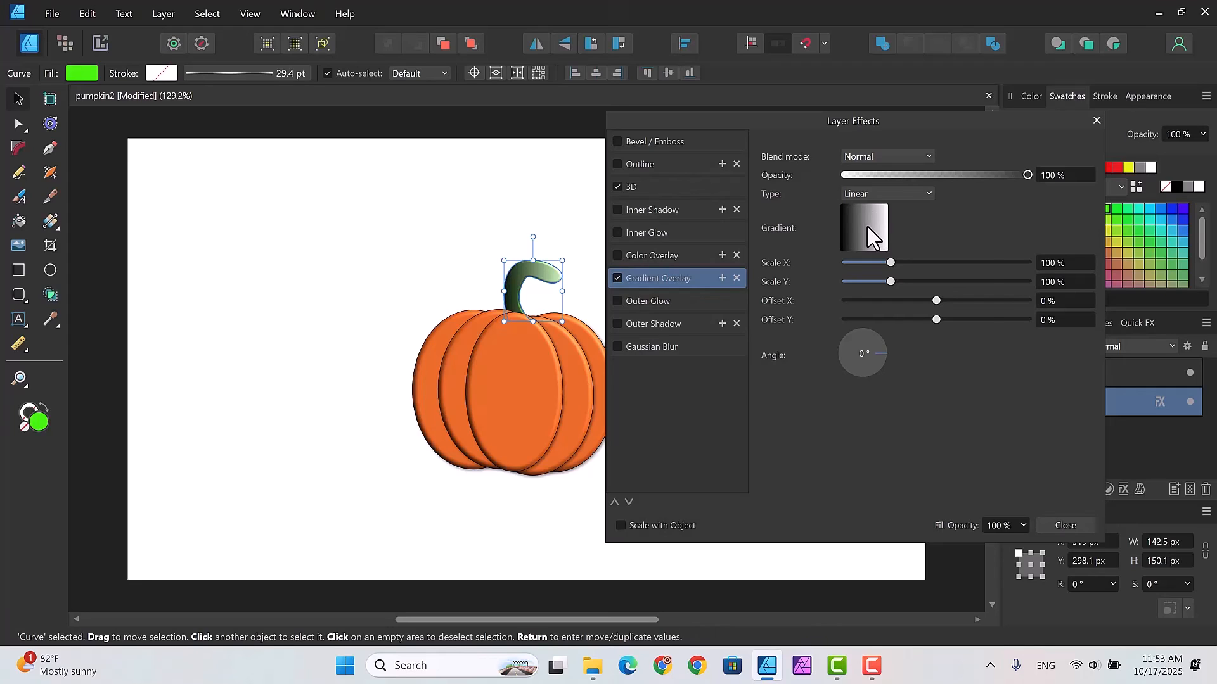
click(873, 239)
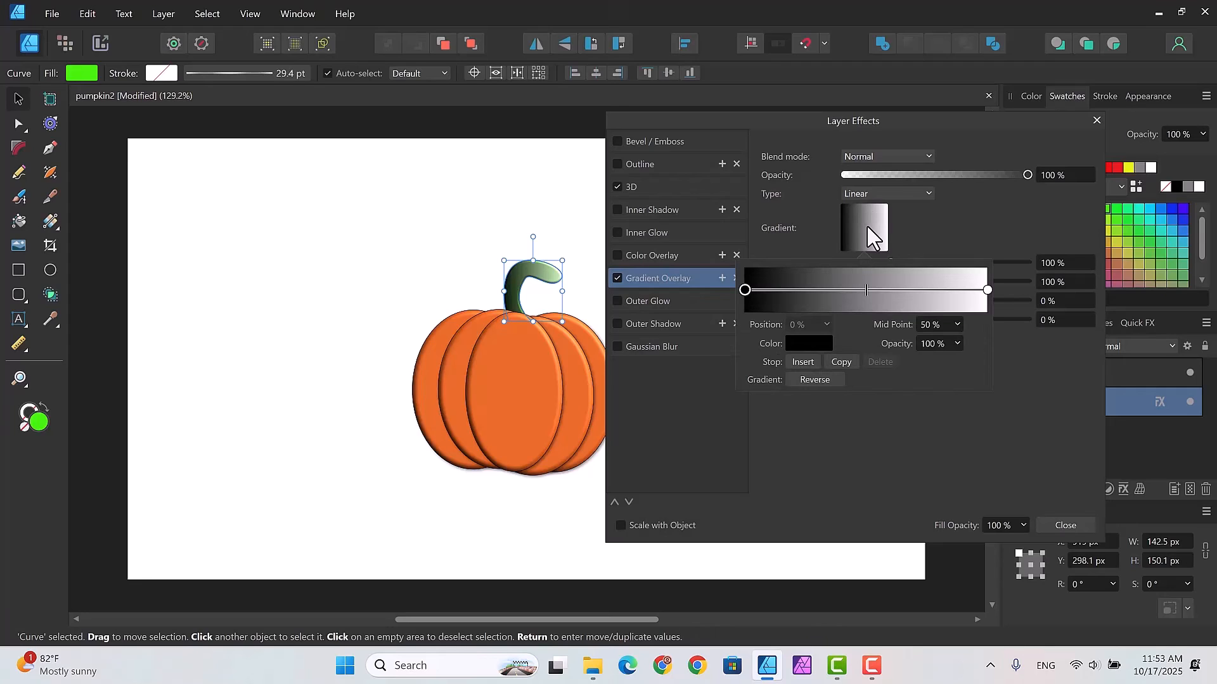
click(813, 345)
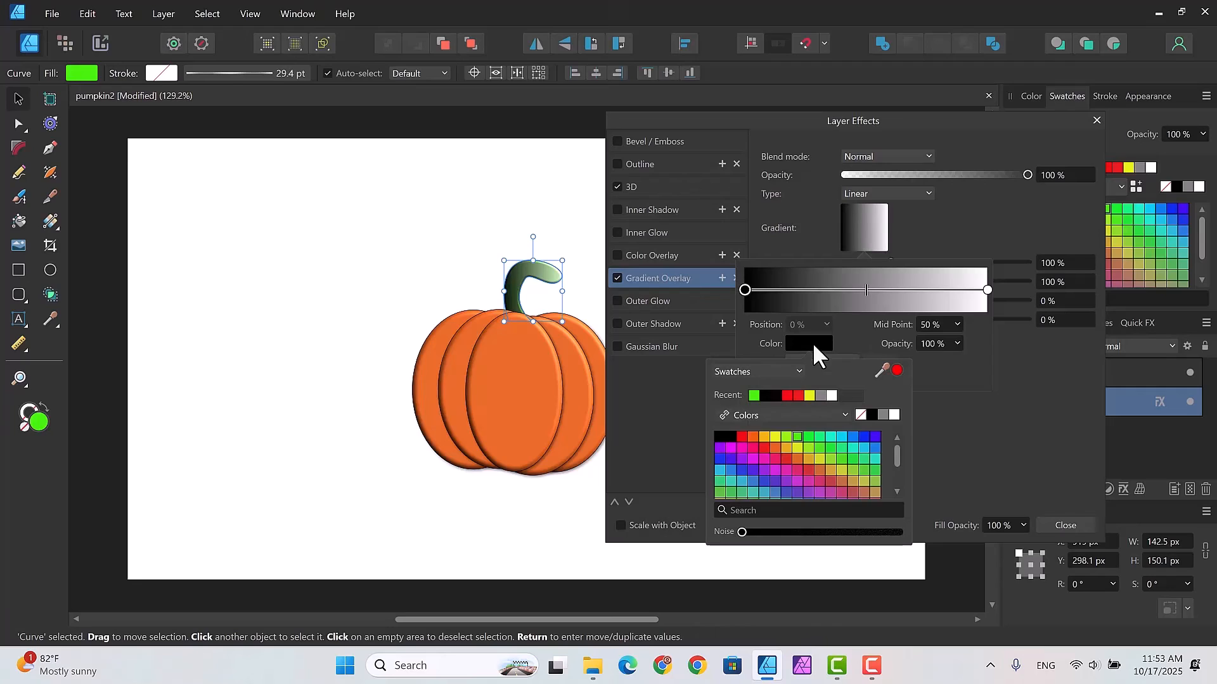
click(754, 395)
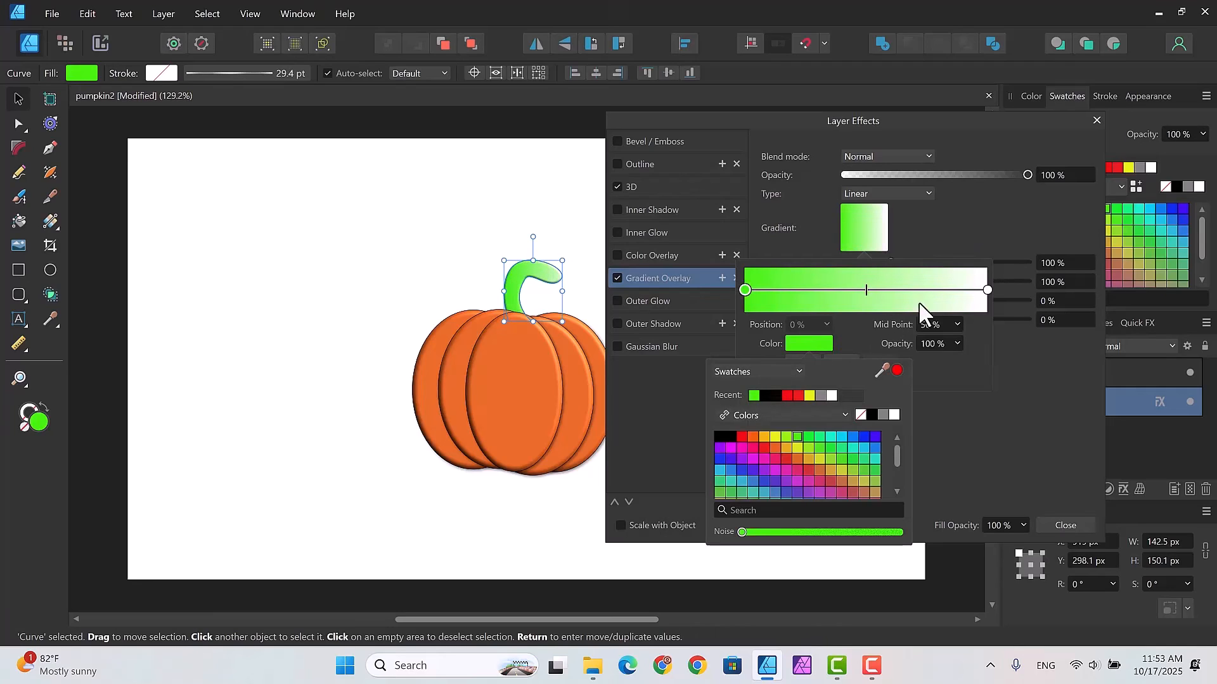
Step: Set the stem gradient's end stop to orange-brown and its midpoint to 30%, keeping the layer effects
click(986, 290)
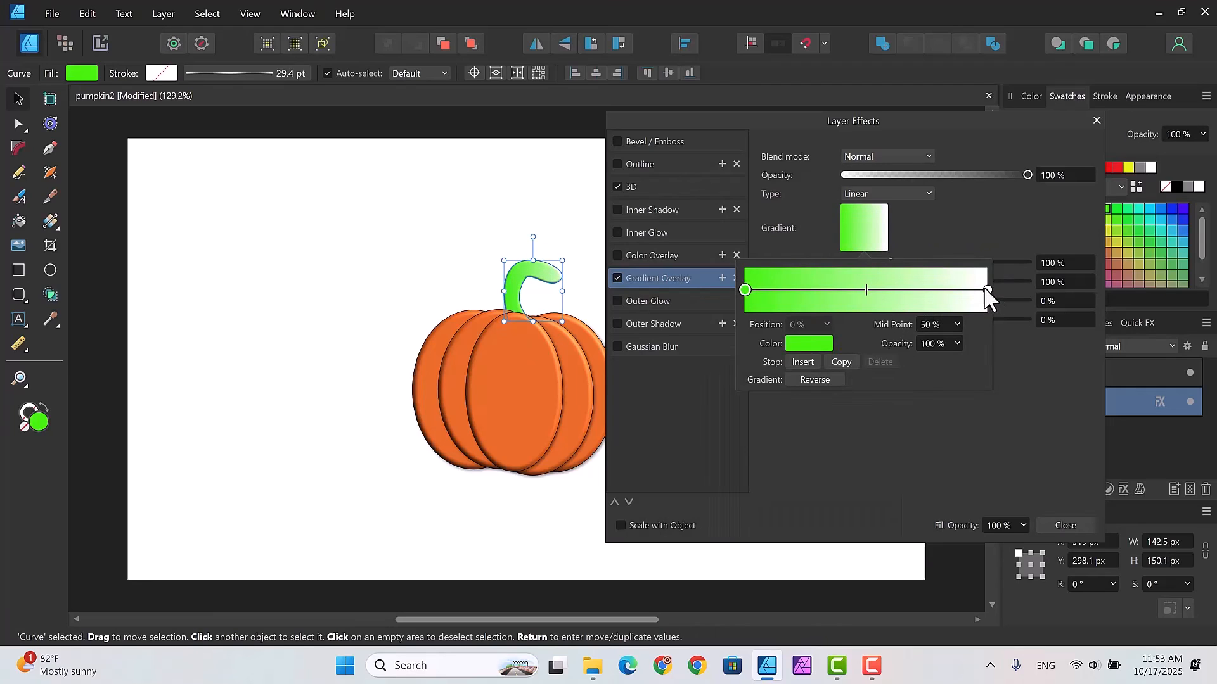
click(986, 290)
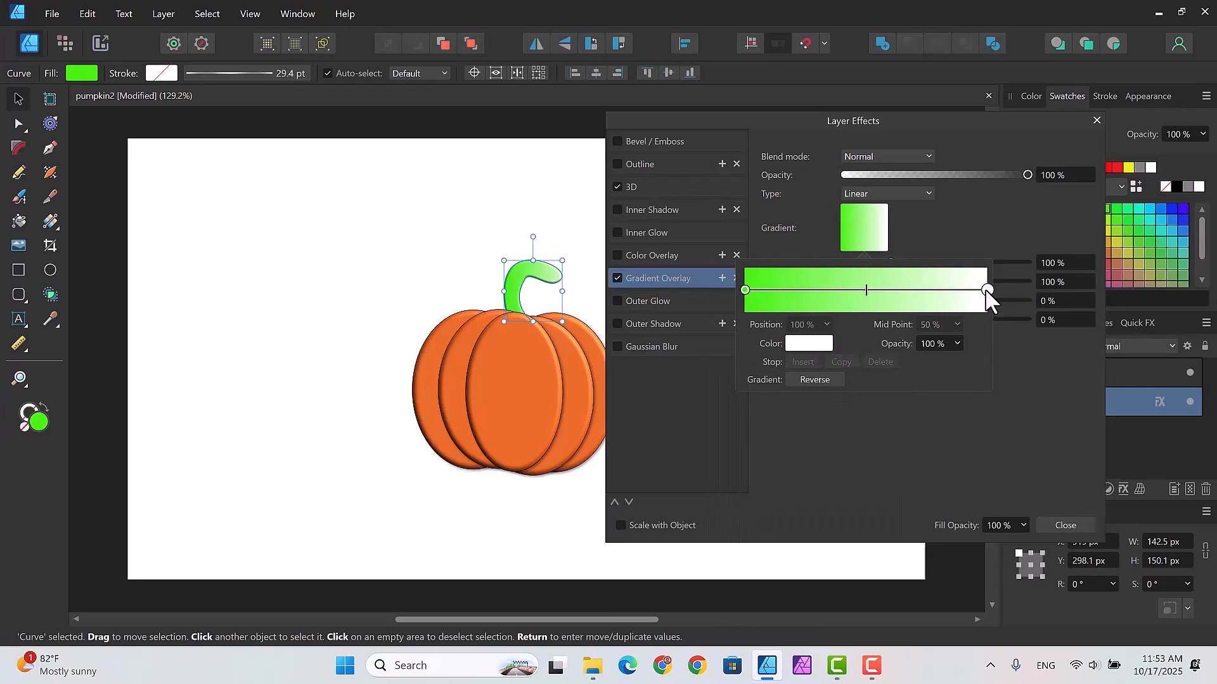
click(810, 342)
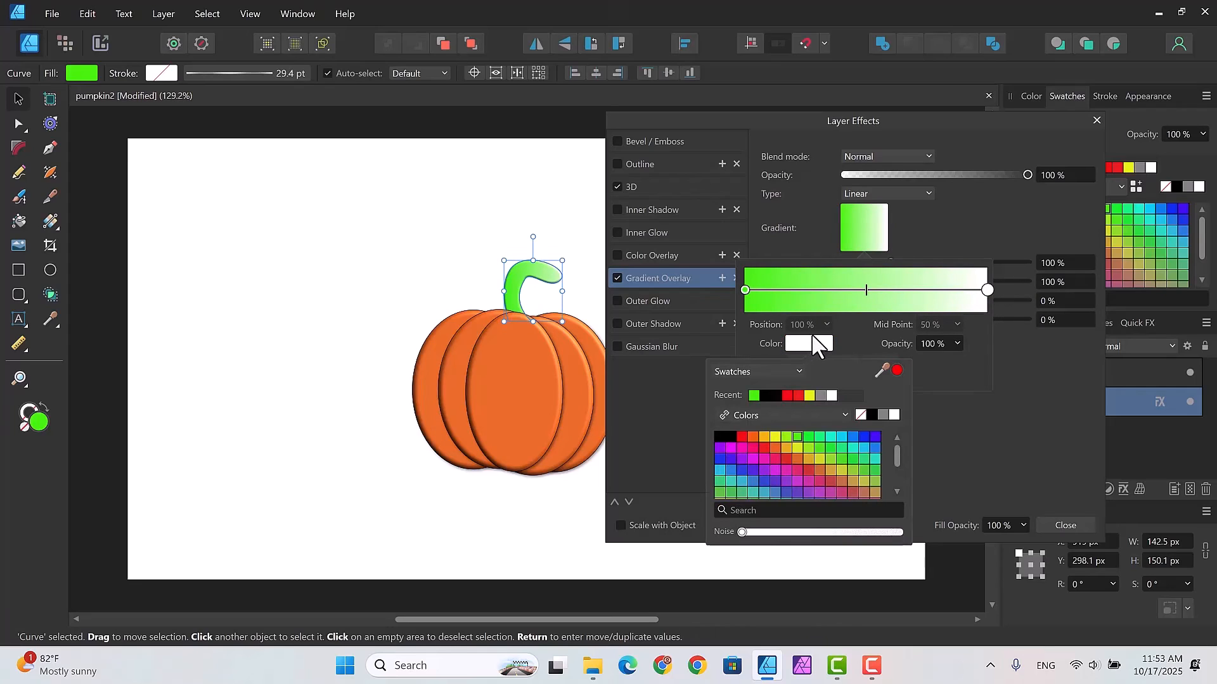
click(863, 489)
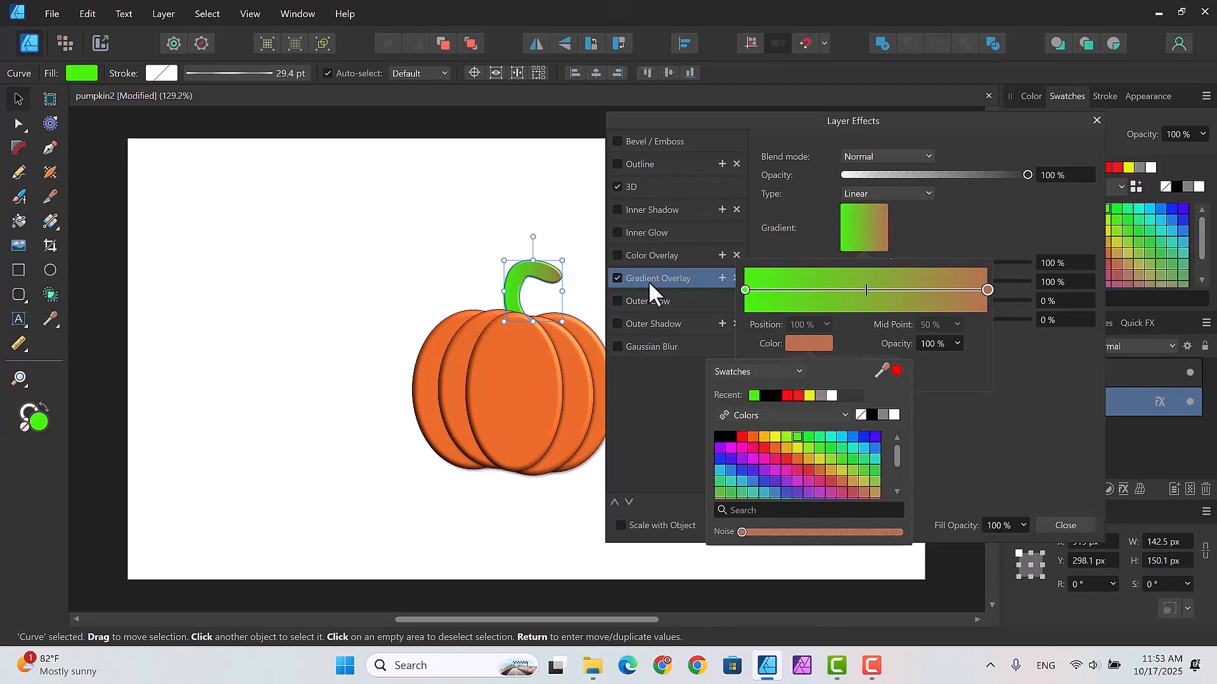
click(864, 289)
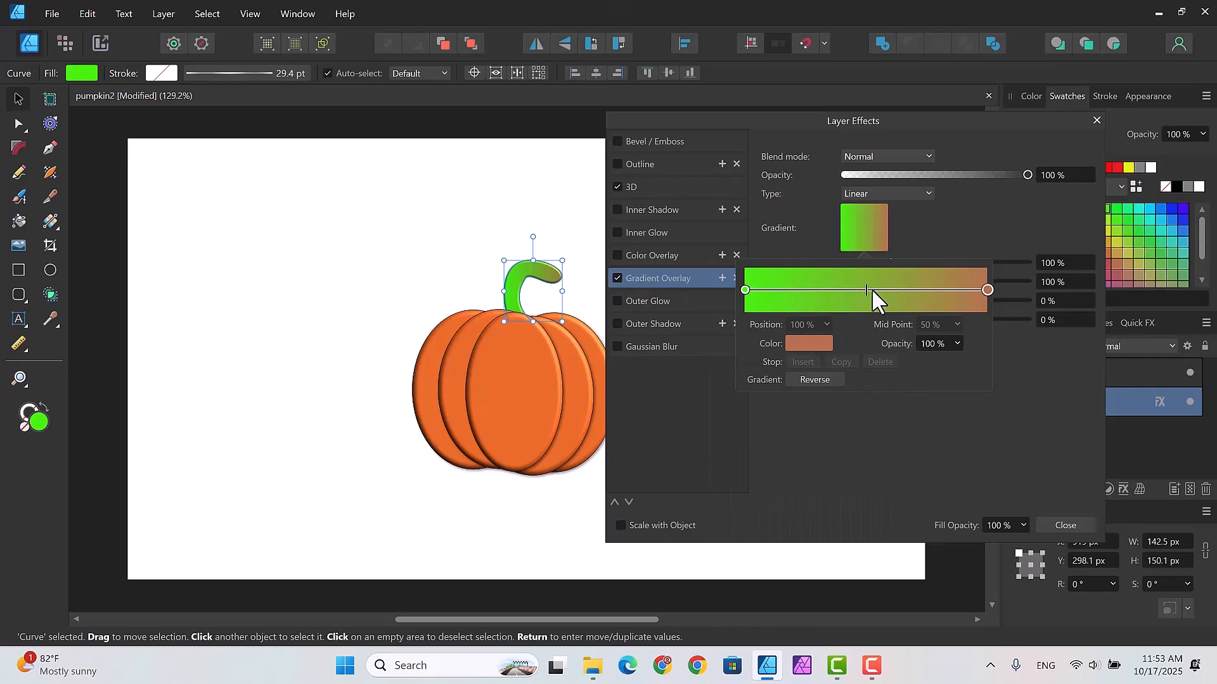
mouse_move(864, 288)
mouse_down()
mouse_move(918, 290)
mouse_move(817, 291)
mouse_up()
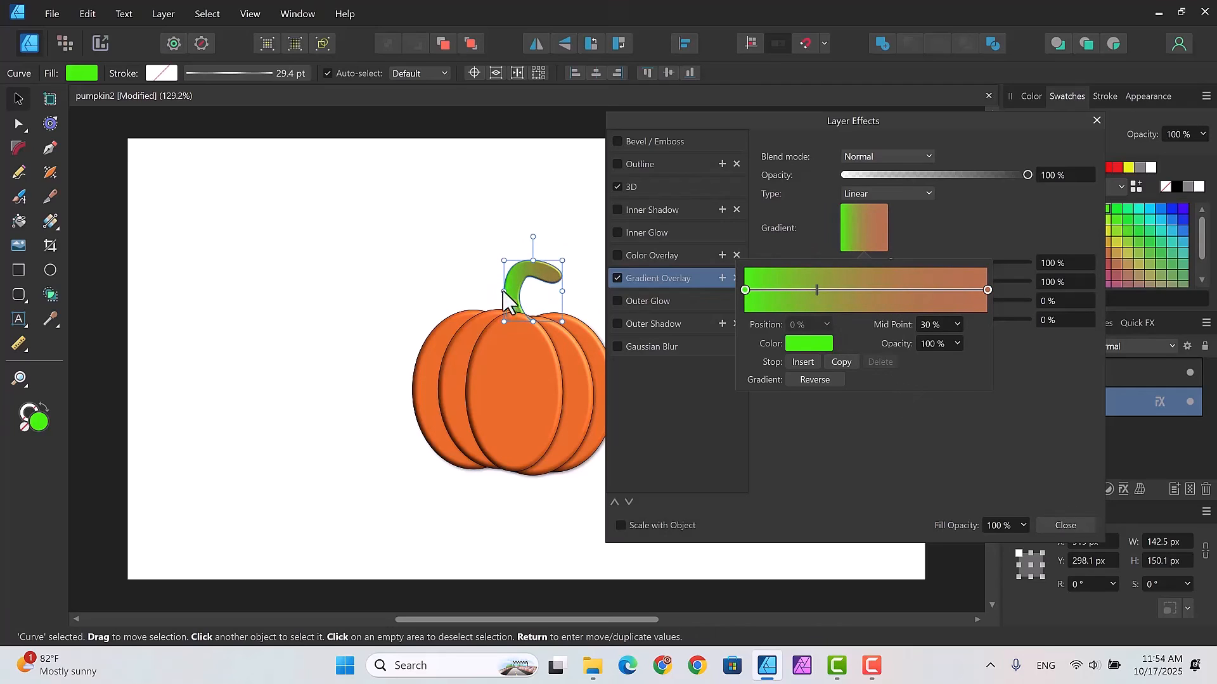
click(1067, 523)
click(1066, 525)
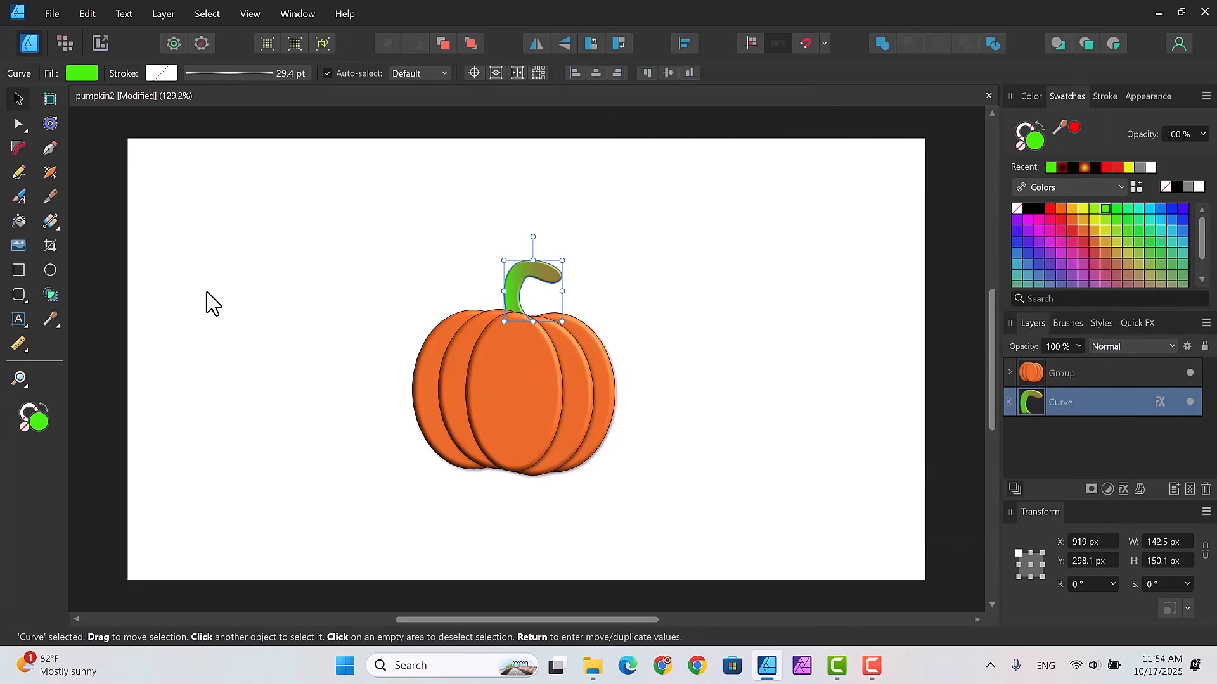
Step: Draw a circle about 94 px wide on the pumpkin's upper-left area, above the pumpkin group, and fill it black
click(50, 272)
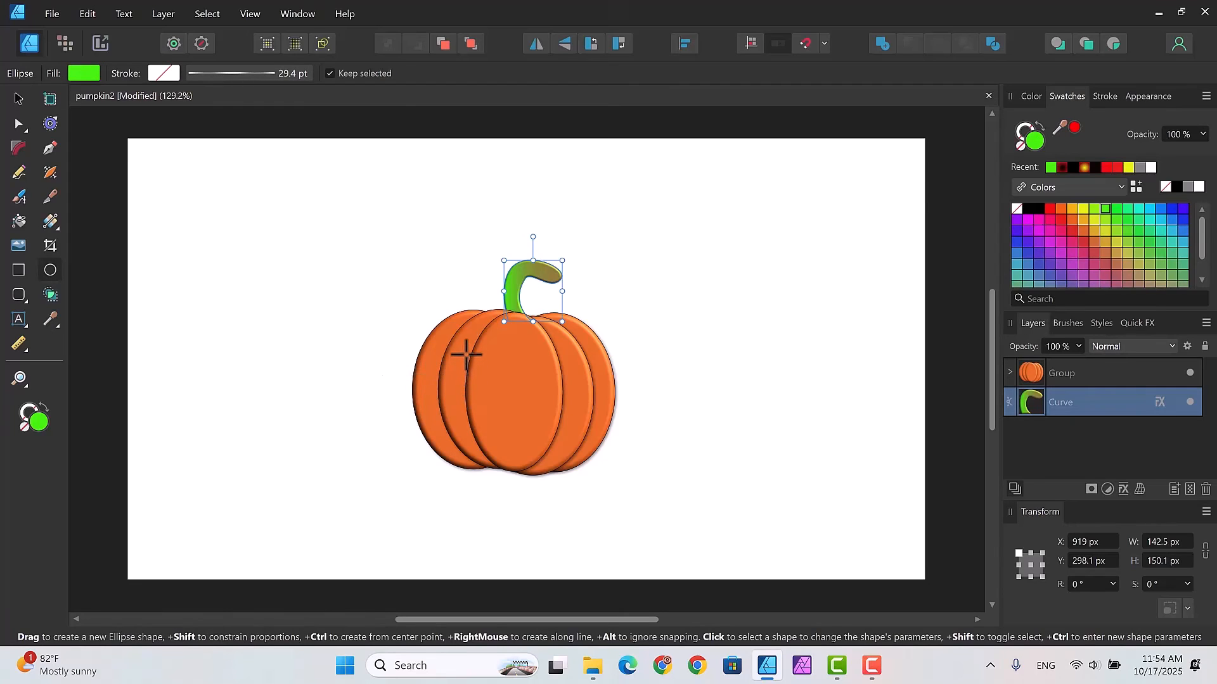
drag(467, 355, 508, 387)
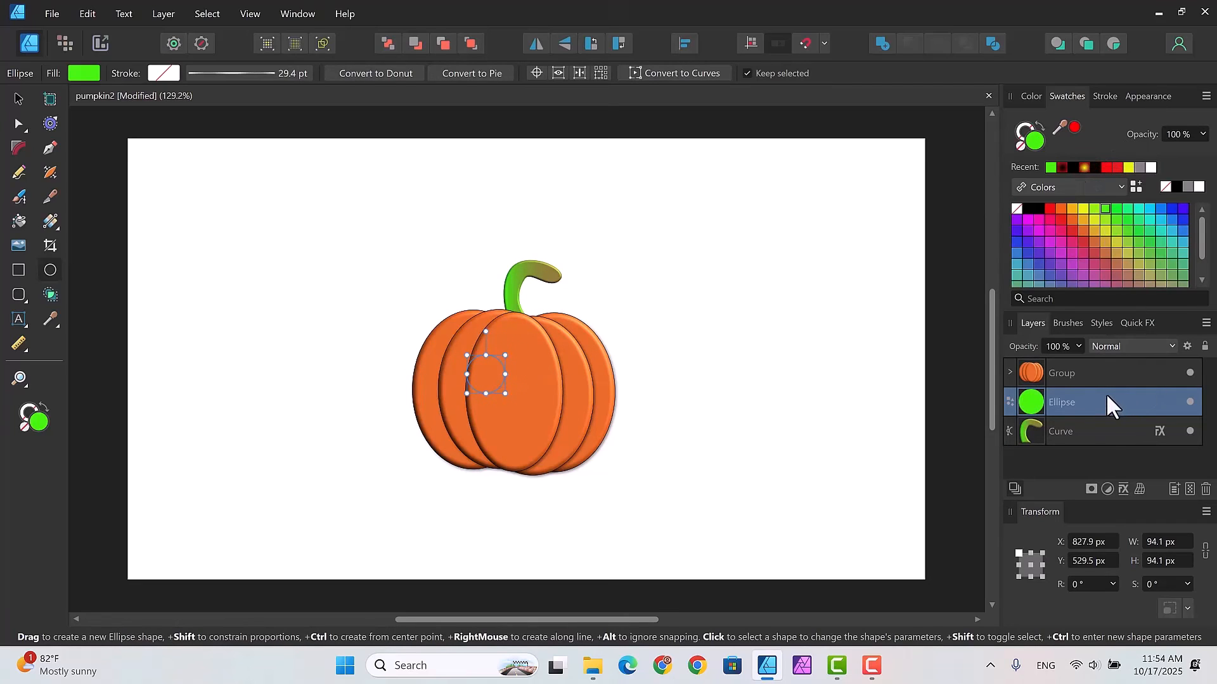
drag(1107, 395, 1103, 363)
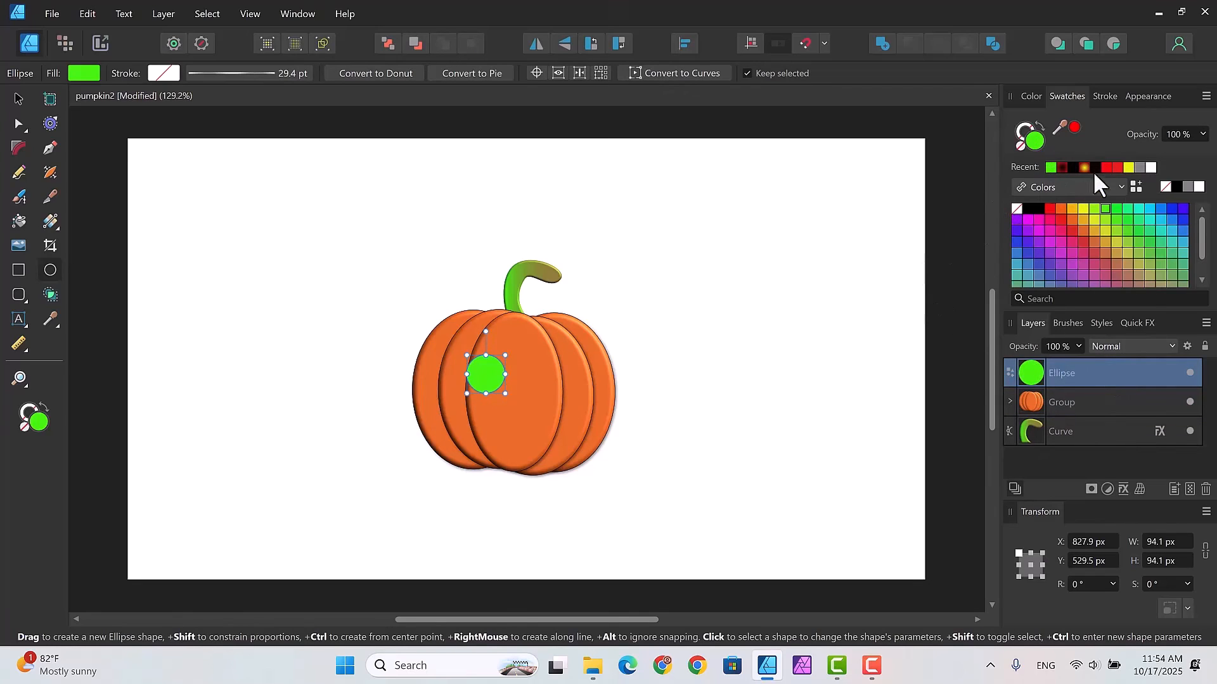
click(1177, 187)
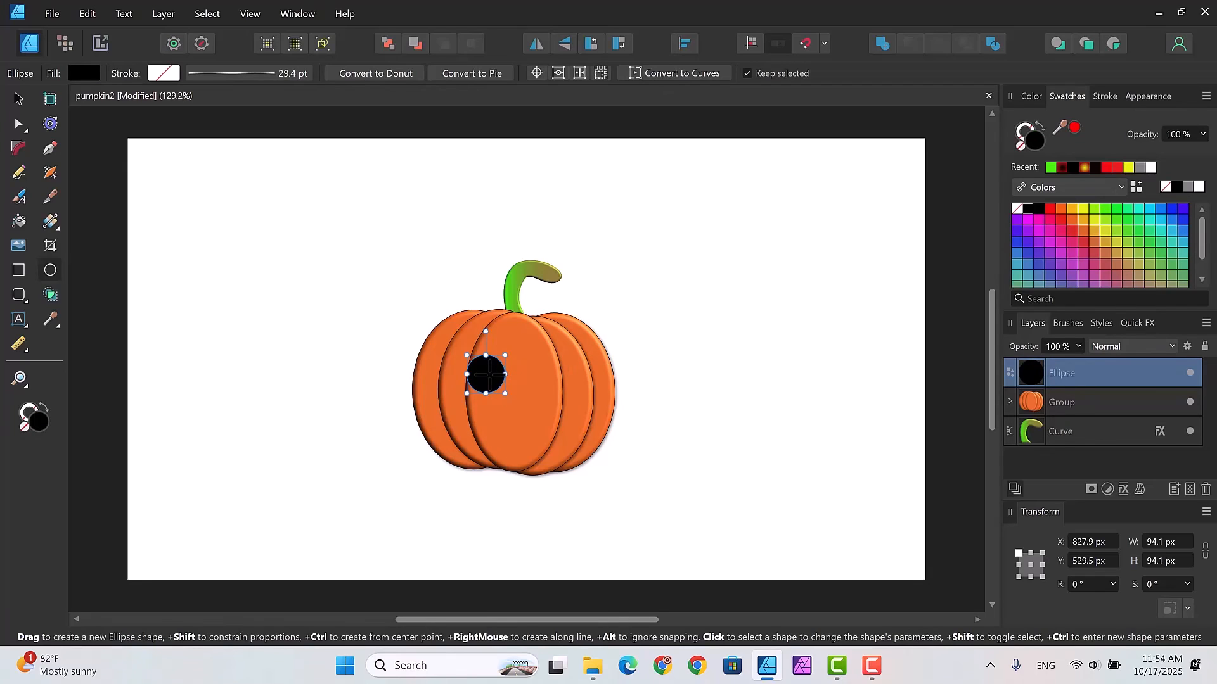
Step: Duplicate the black circle twice and arrange the three circles as two eyes and a nose on the pumpkin
key(ctrl+j)
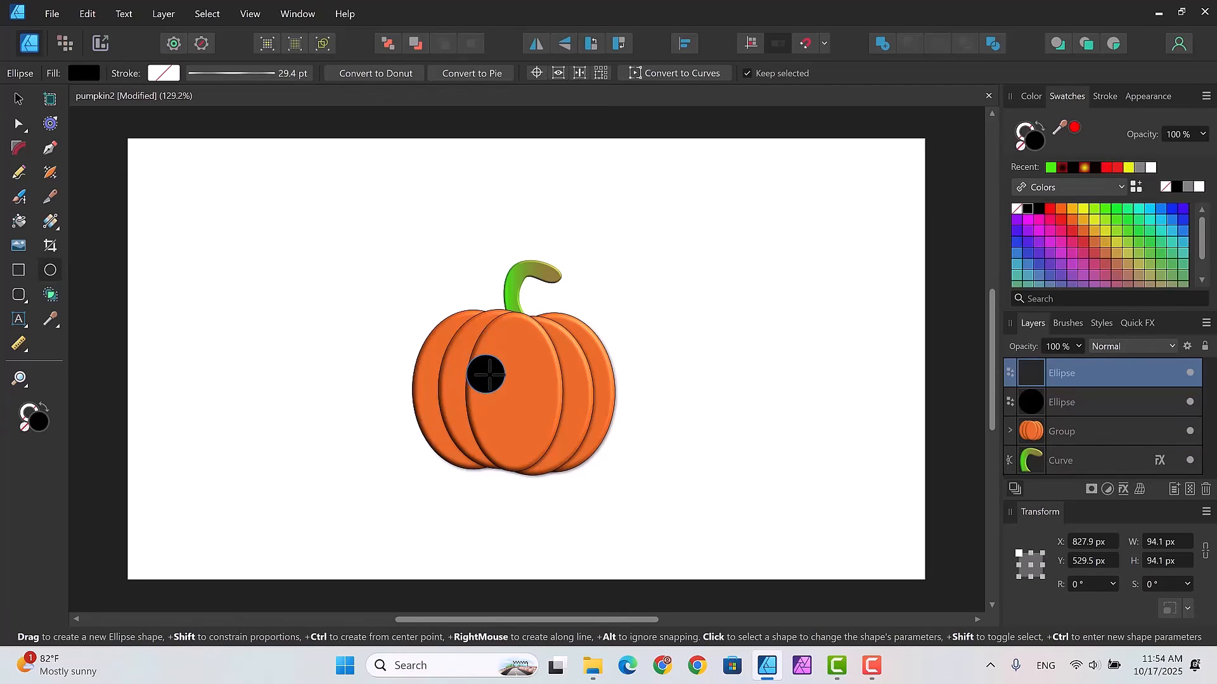
key(ctrl+j)
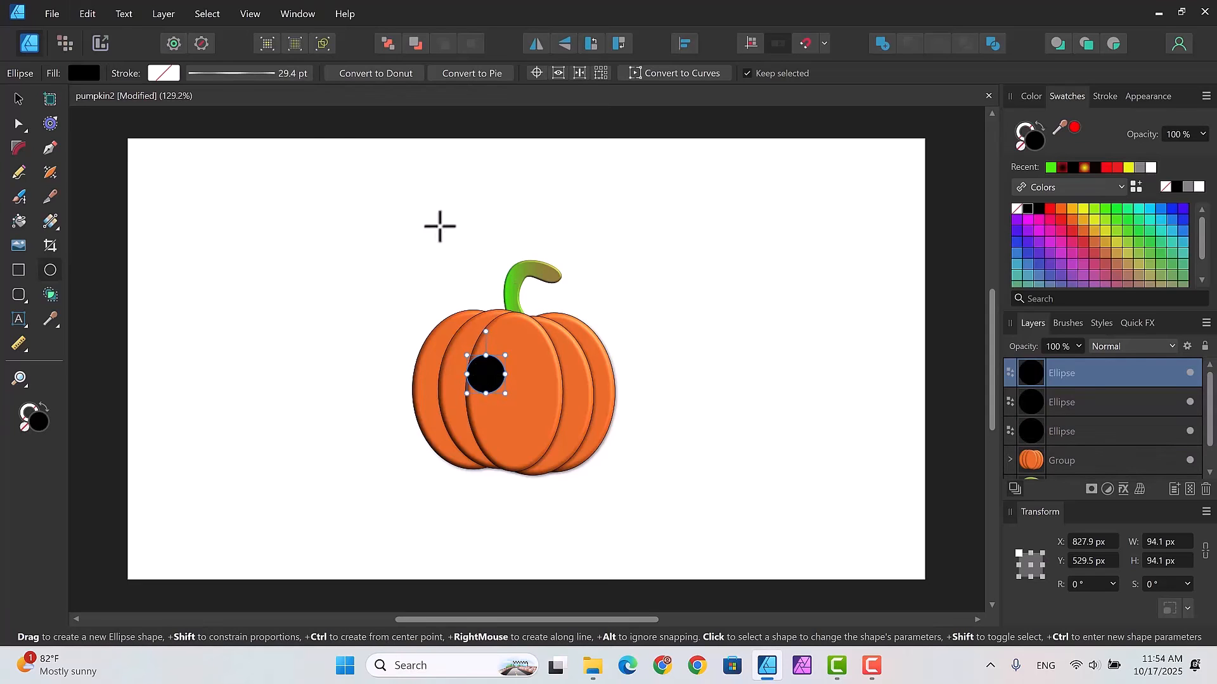
click(19, 99)
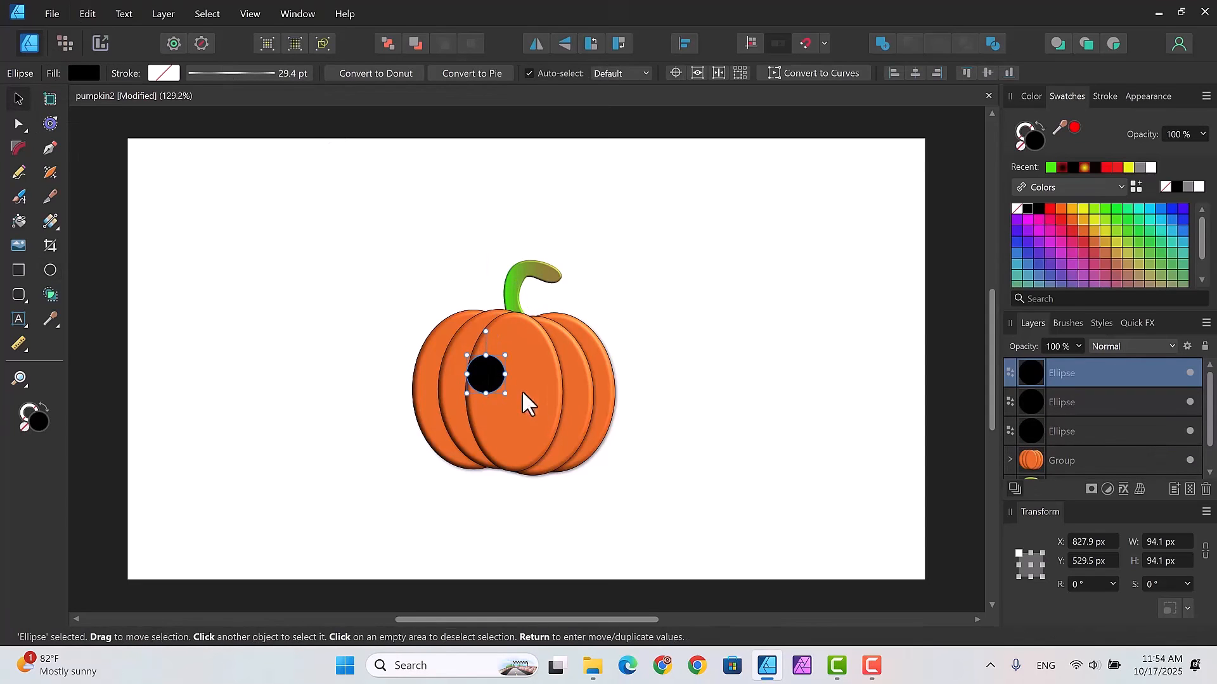
mouse_move(483, 377)
mouse_down()
mouse_move(547, 372)
mouse_move(483, 358)
mouse_move(516, 398)
mouse_move(477, 361)
mouse_up()
click(486, 370)
click(480, 367)
click(548, 380)
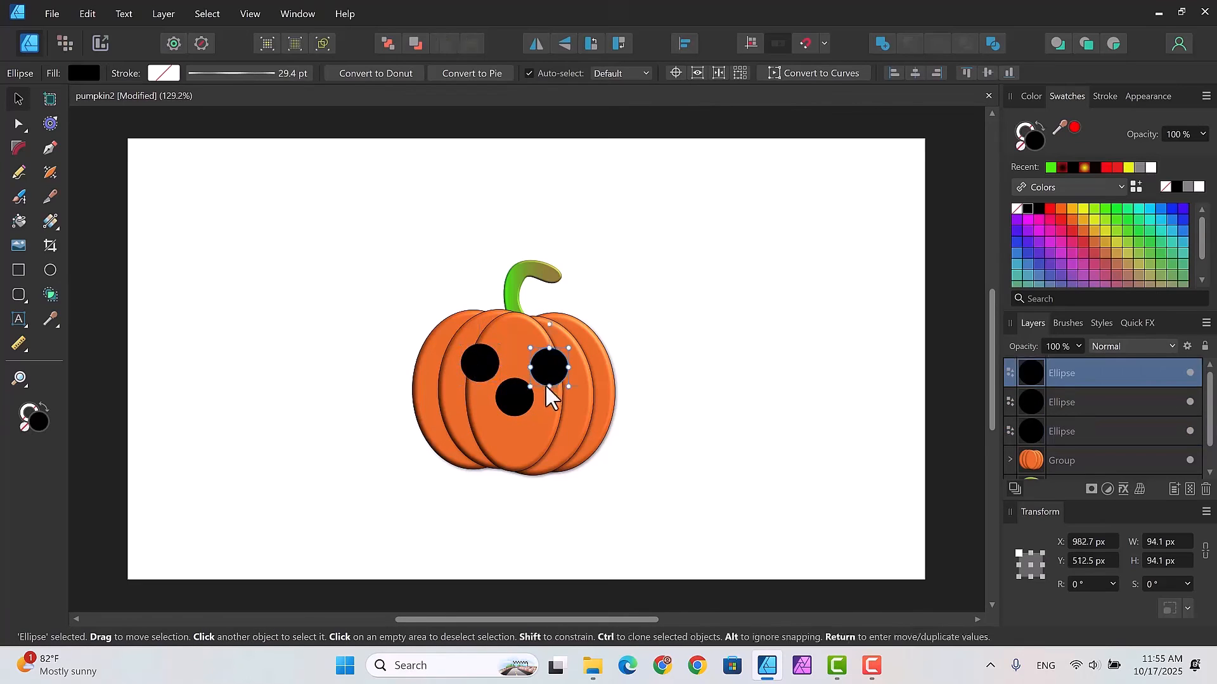
Step: Shrink the nose circle to about 65 by 58 px between the two eyes
click(517, 402)
drag(533, 415, 522, 387)
click(677, 388)
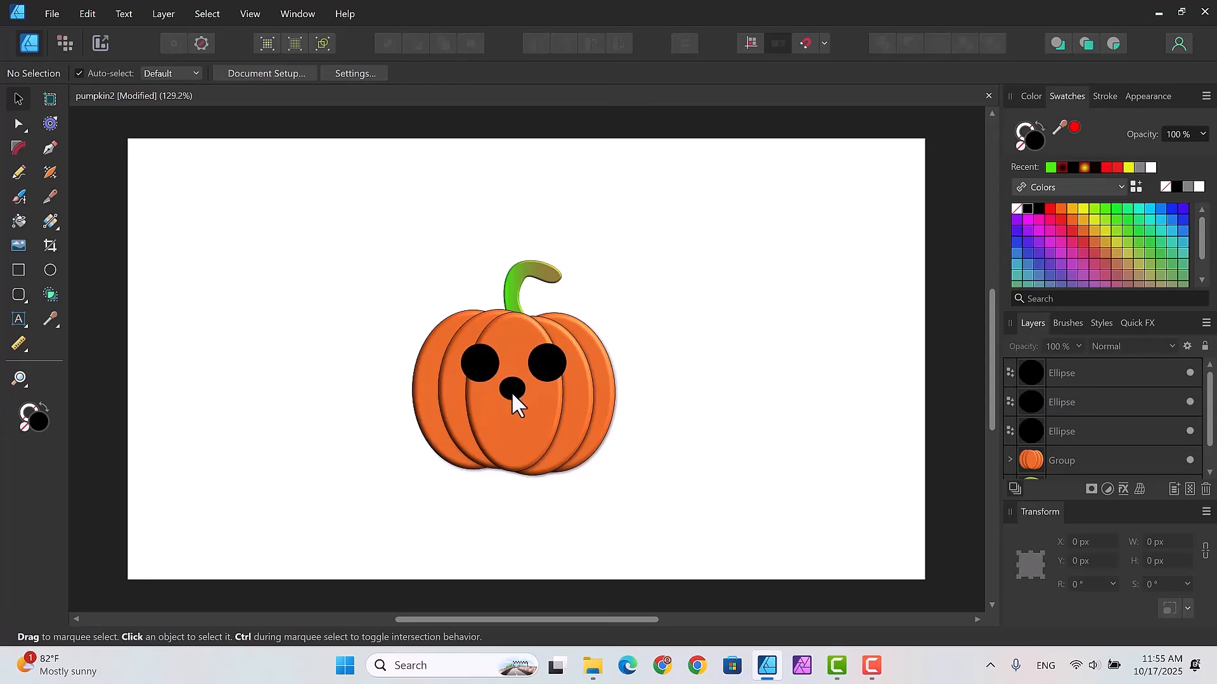
Step: Draw a black star about 176 px wide on the blank area beside the pumpkin and give it 8 points
click(25, 299)
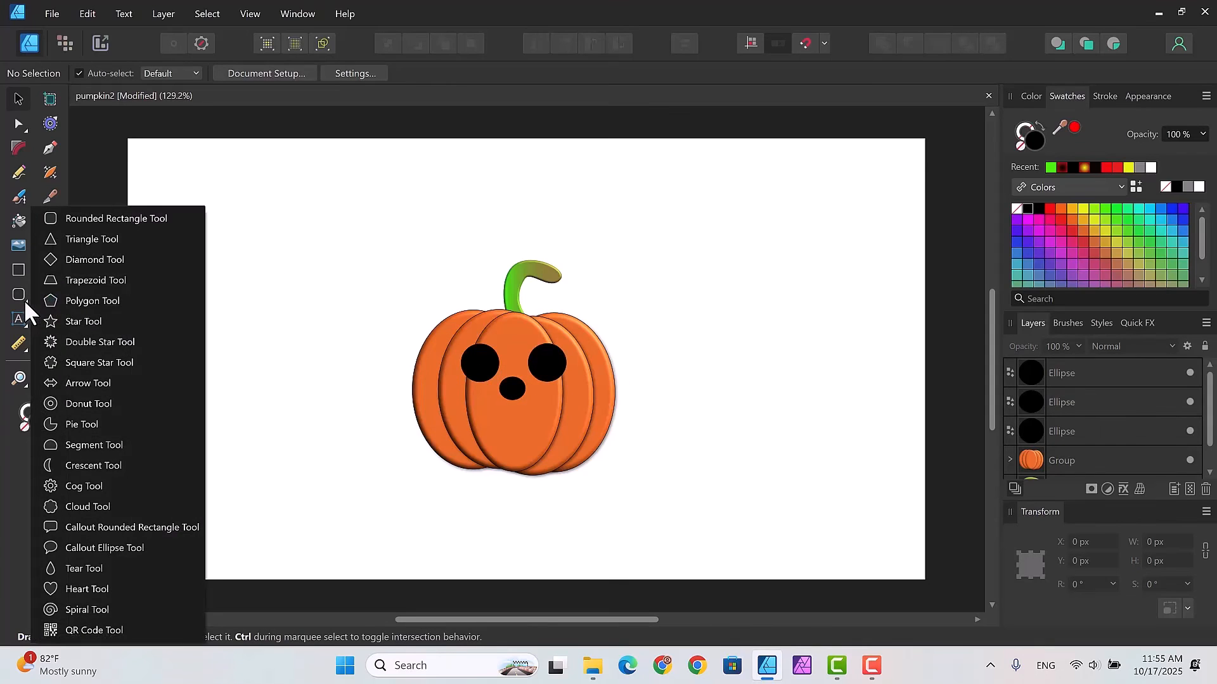
click(80, 321)
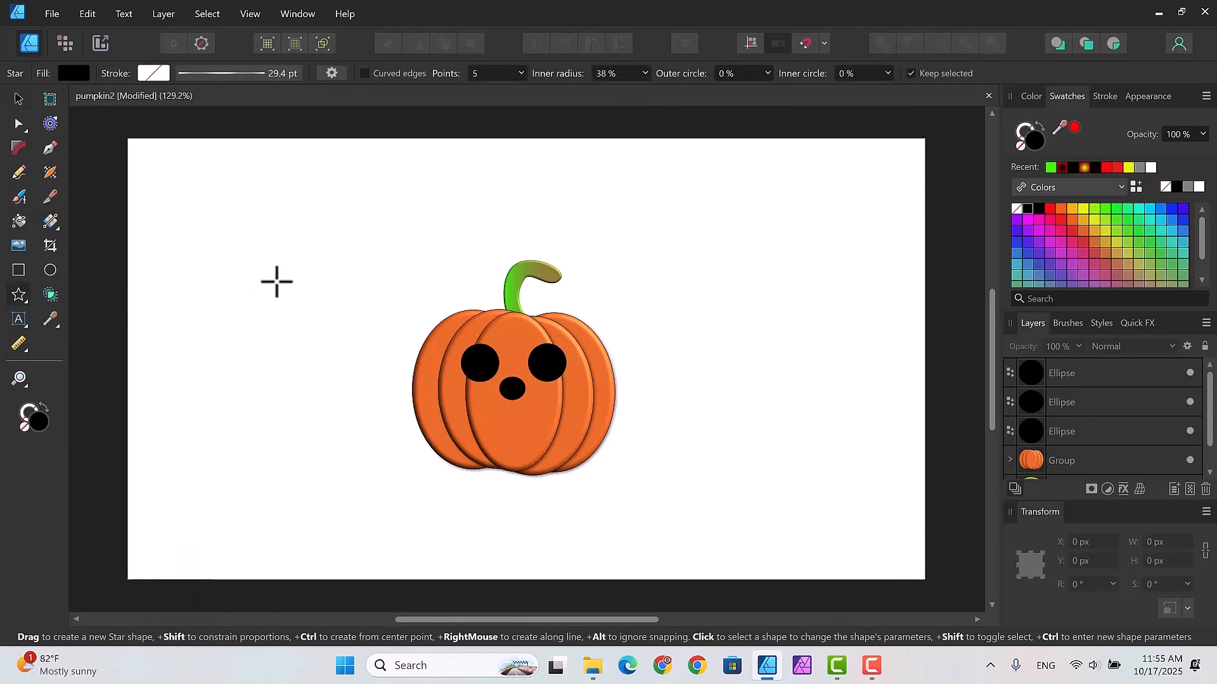
drag(279, 282, 350, 353)
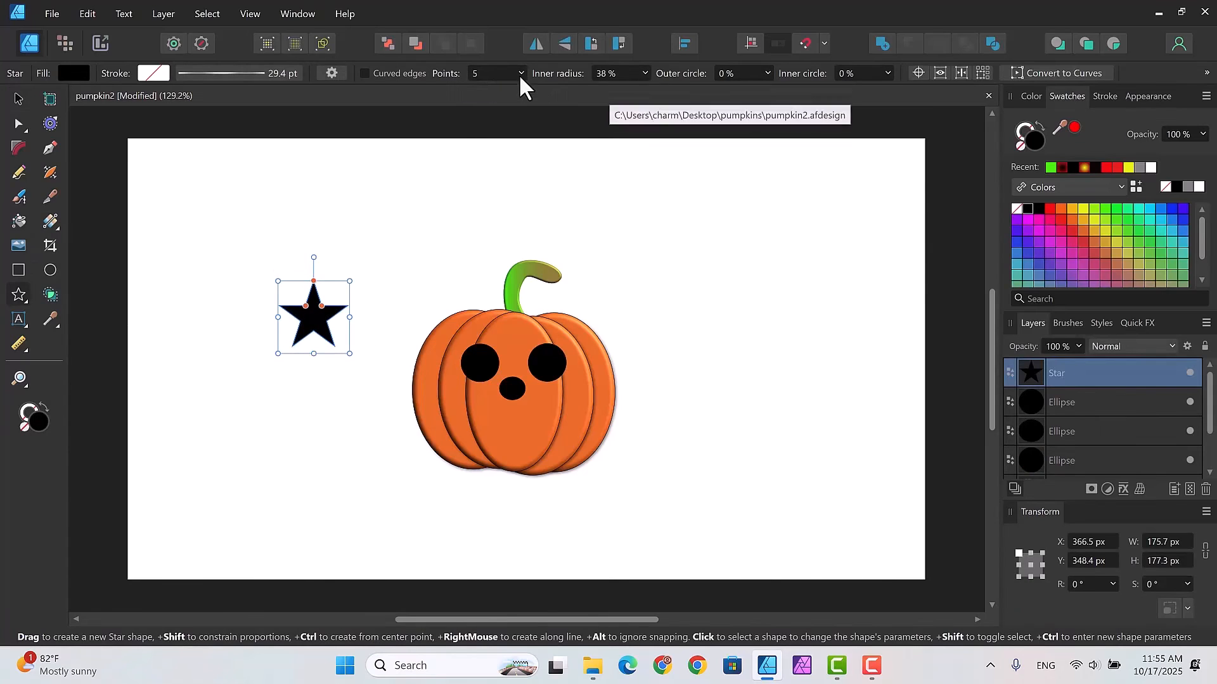
click(484, 73)
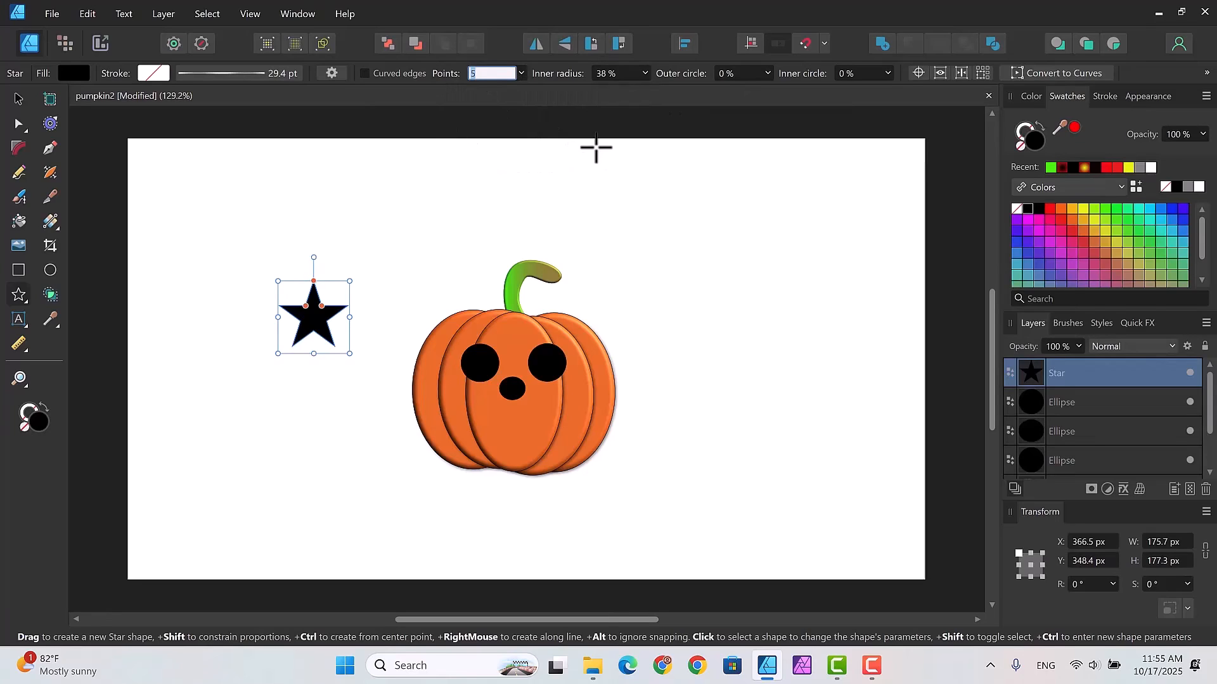
text(8)
key(Tab)
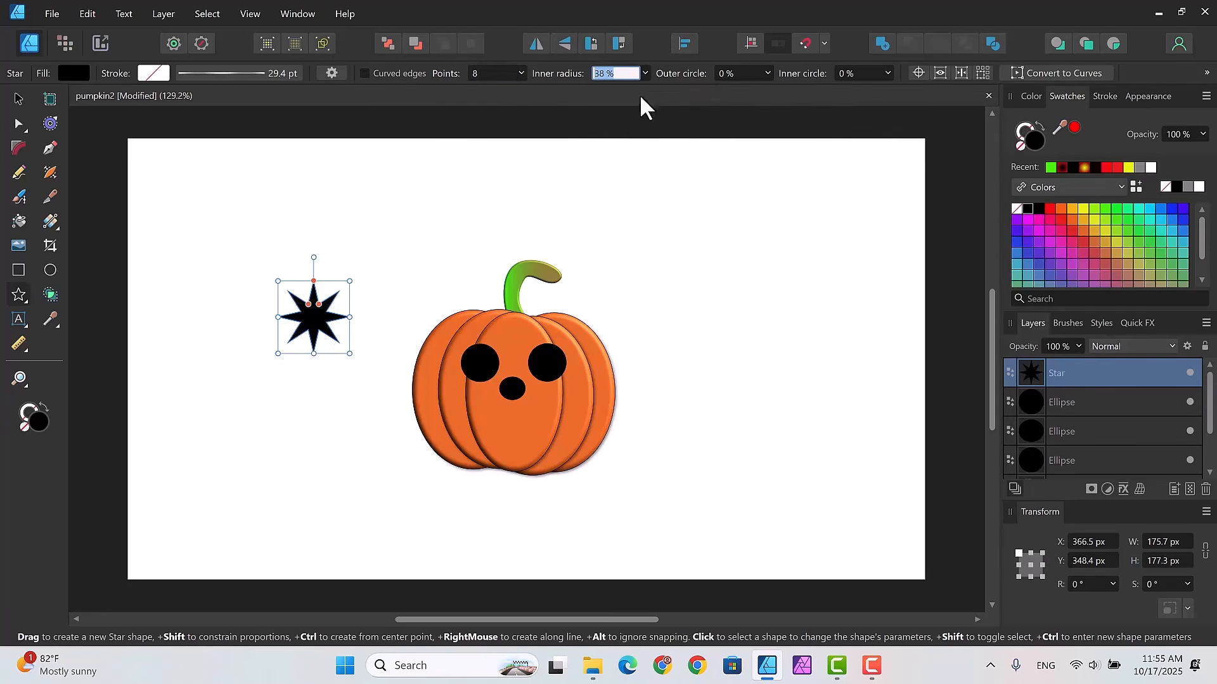
Step: Set the star's inner radius to 75% and its number of points to 12
click(645, 72)
click(644, 74)
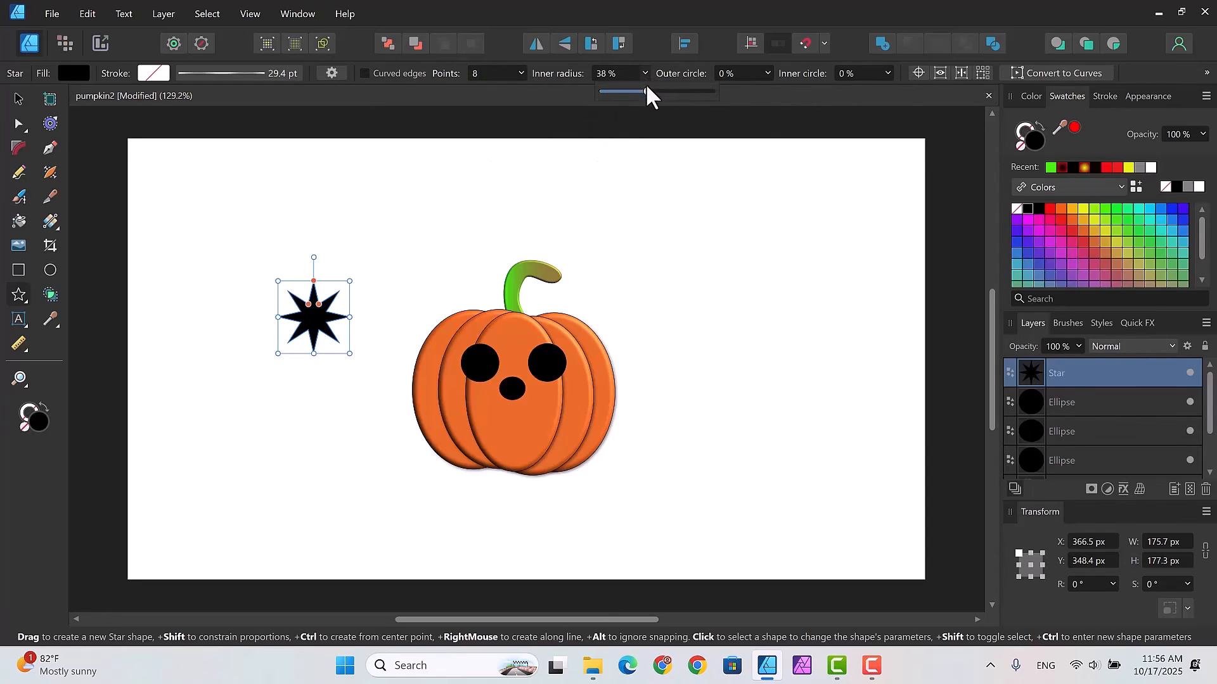
drag(648, 89, 691, 87)
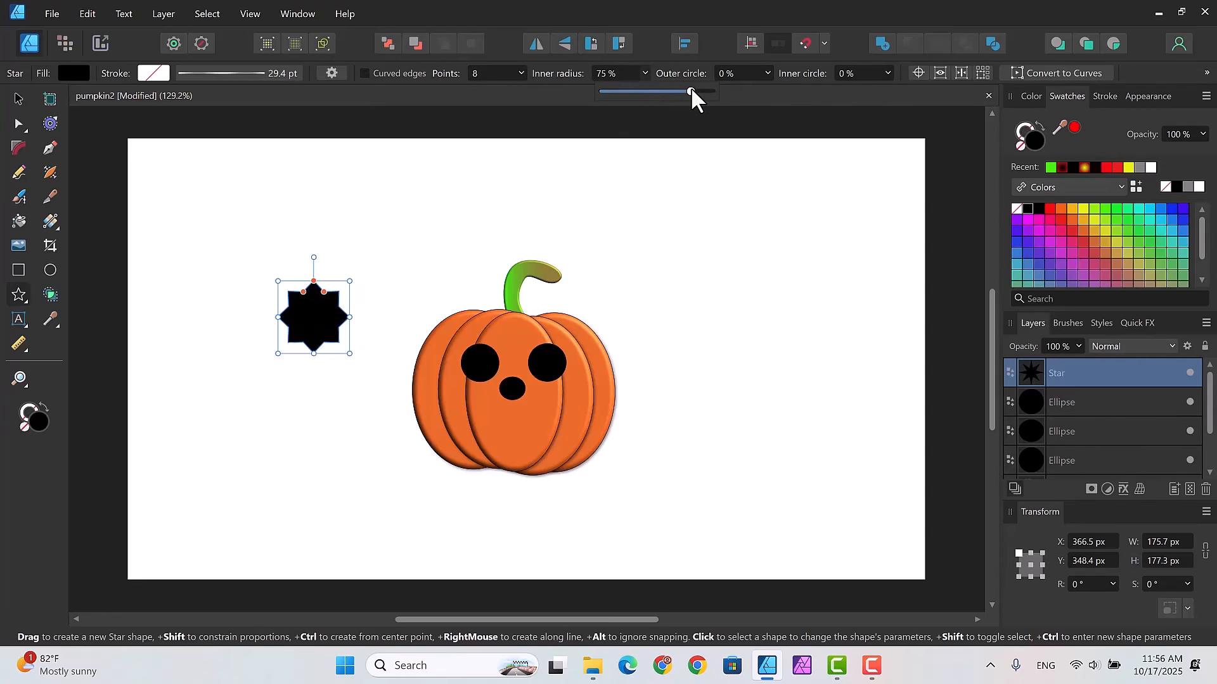
click(511, 74)
click(520, 73)
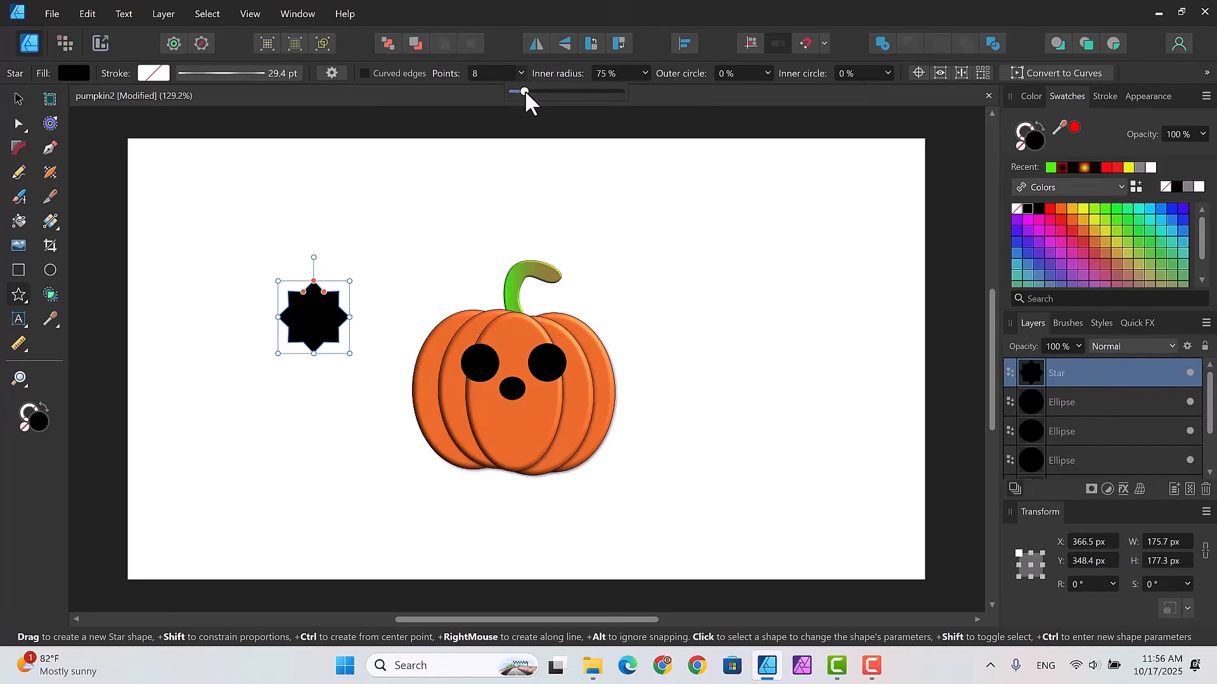
mouse_move(525, 90)
mouse_down()
mouse_move(543, 92)
mouse_move(522, 94)
mouse_move(532, 93)
mouse_up()
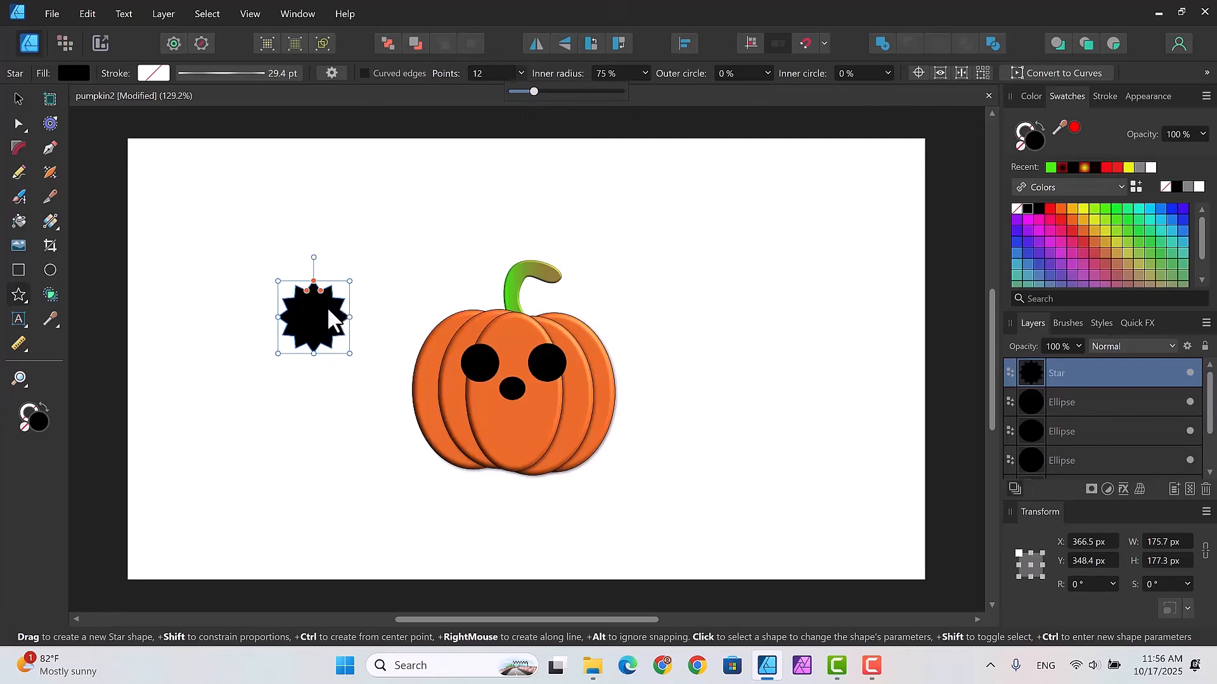
Step: Move the star below the nose as the pumpkin's mouth and delete the tiny stray star
drag(310, 312, 353, 346)
drag(314, 319, 532, 436)
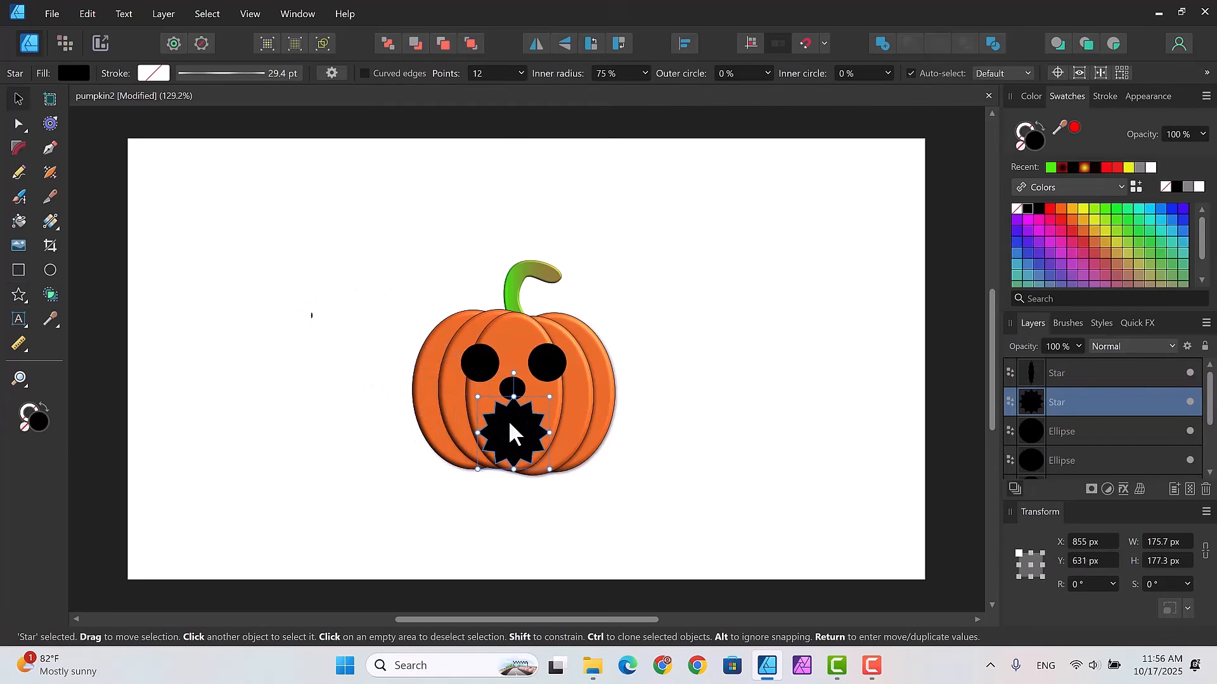
click(311, 316)
key(Delete)
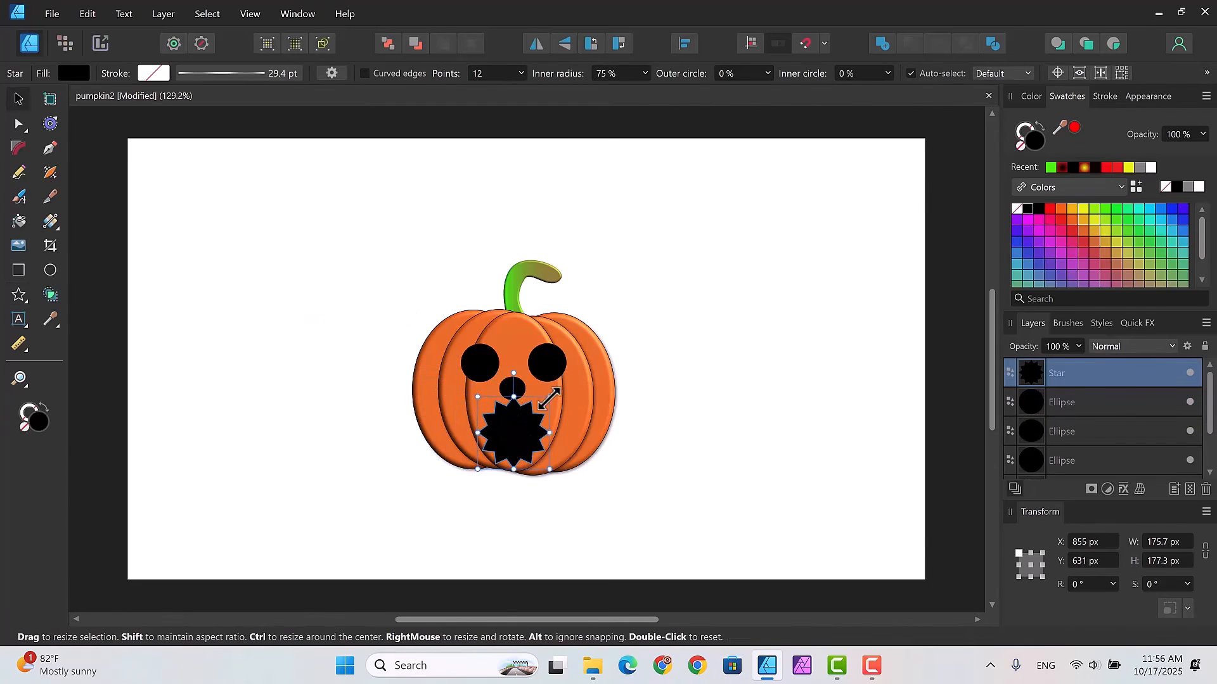
Step: Resize the star mouth to about 158 px wide and nudge the nose slightly upward to balance the face
drag(549, 398, 540, 407)
click(512, 386)
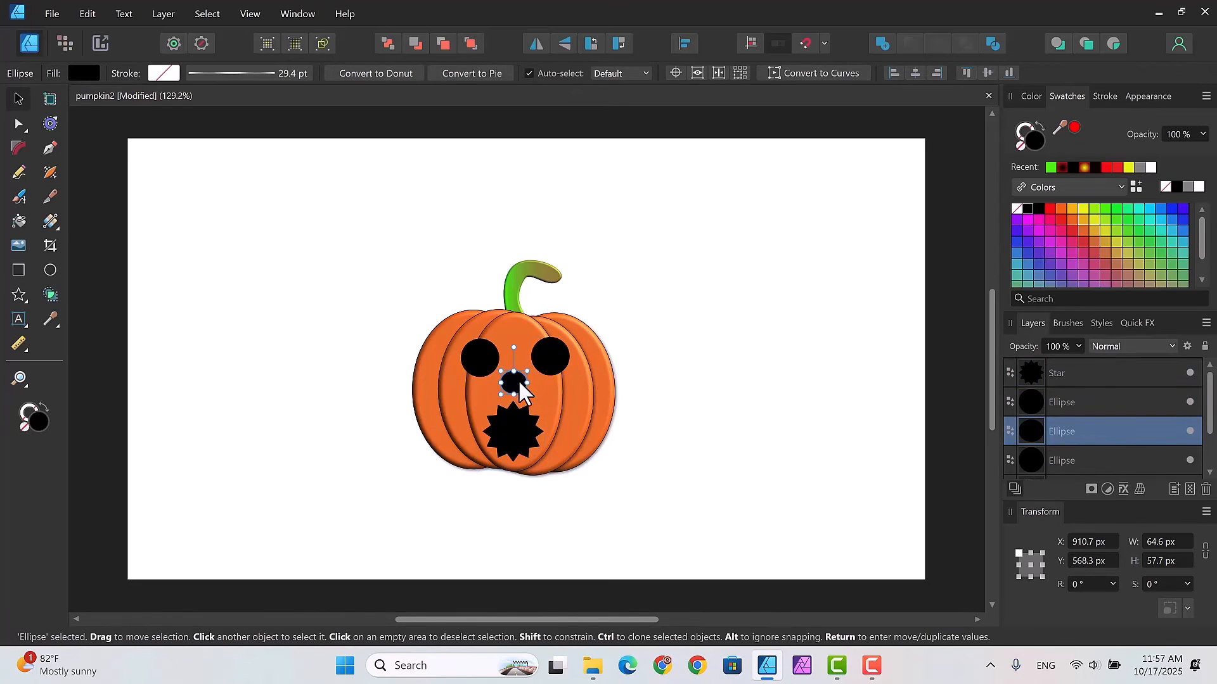
drag(518, 379, 522, 374)
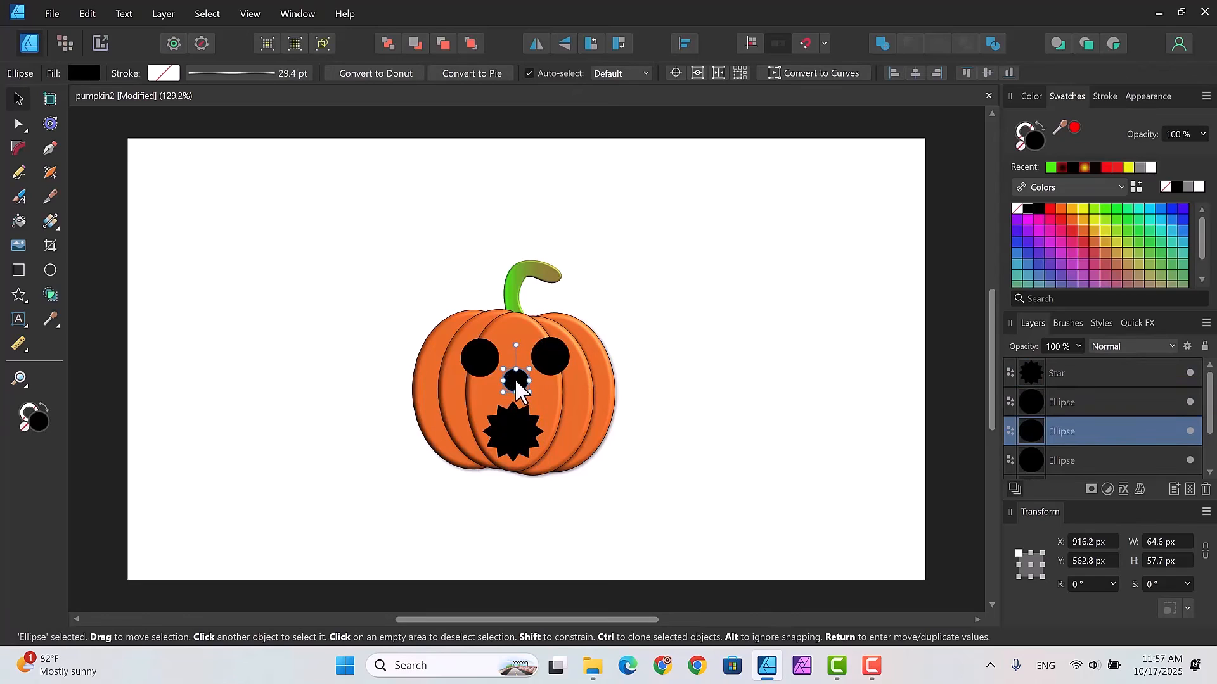
click(673, 396)
click(517, 427)
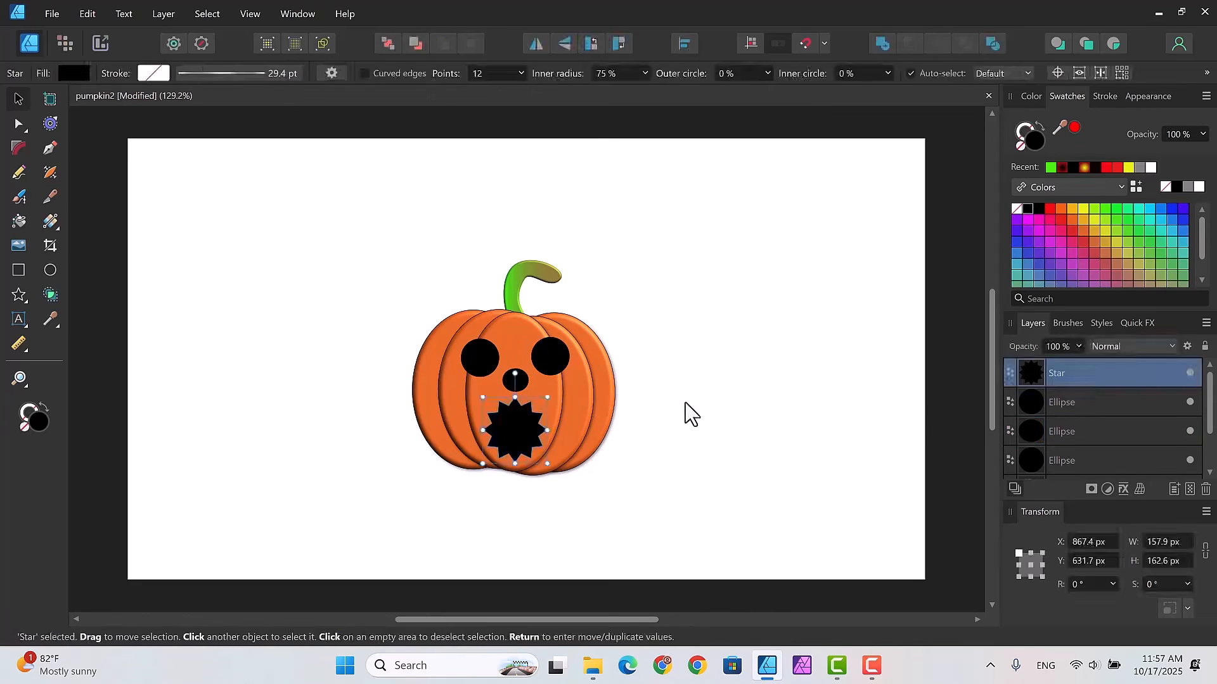
click(685, 404)
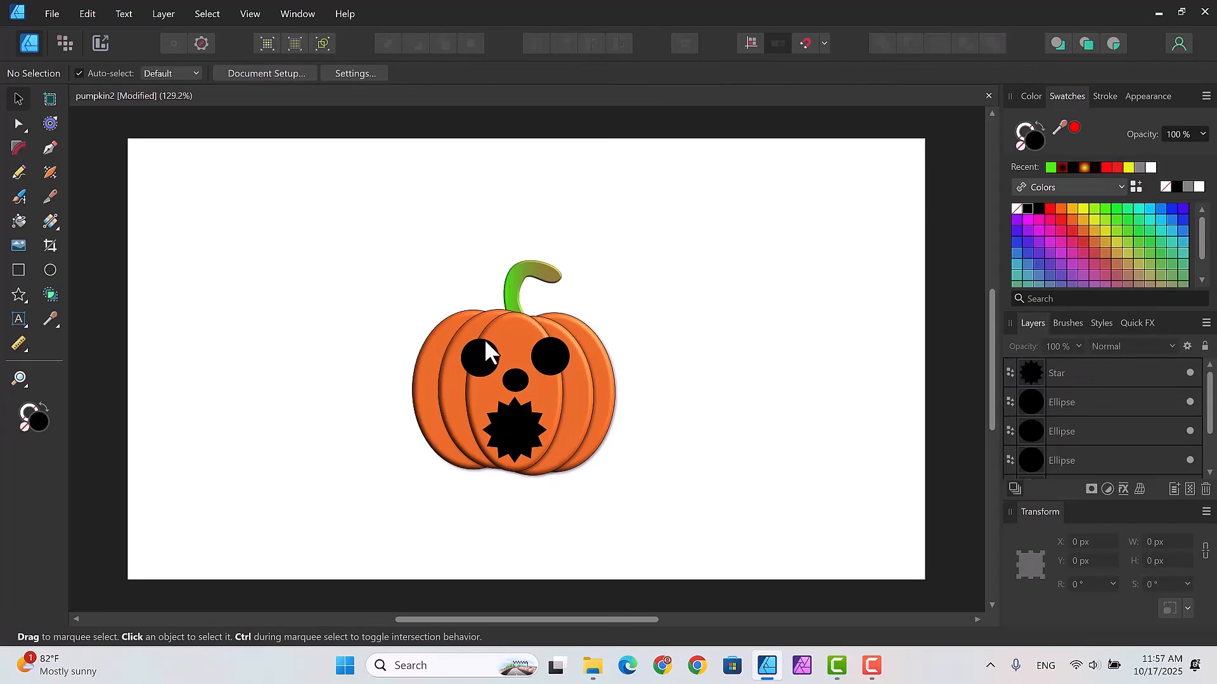
Step: Enable an inner shadow on the left eye circle and leave its inner glow turned off
click(479, 357)
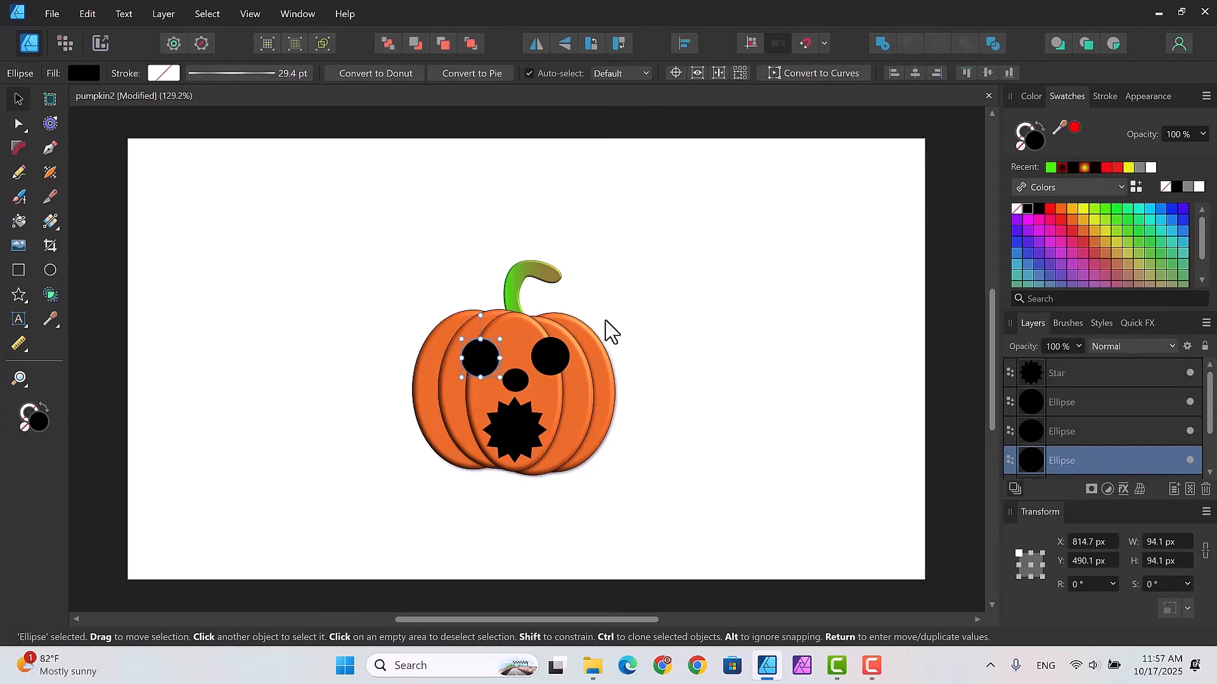
click(1123, 488)
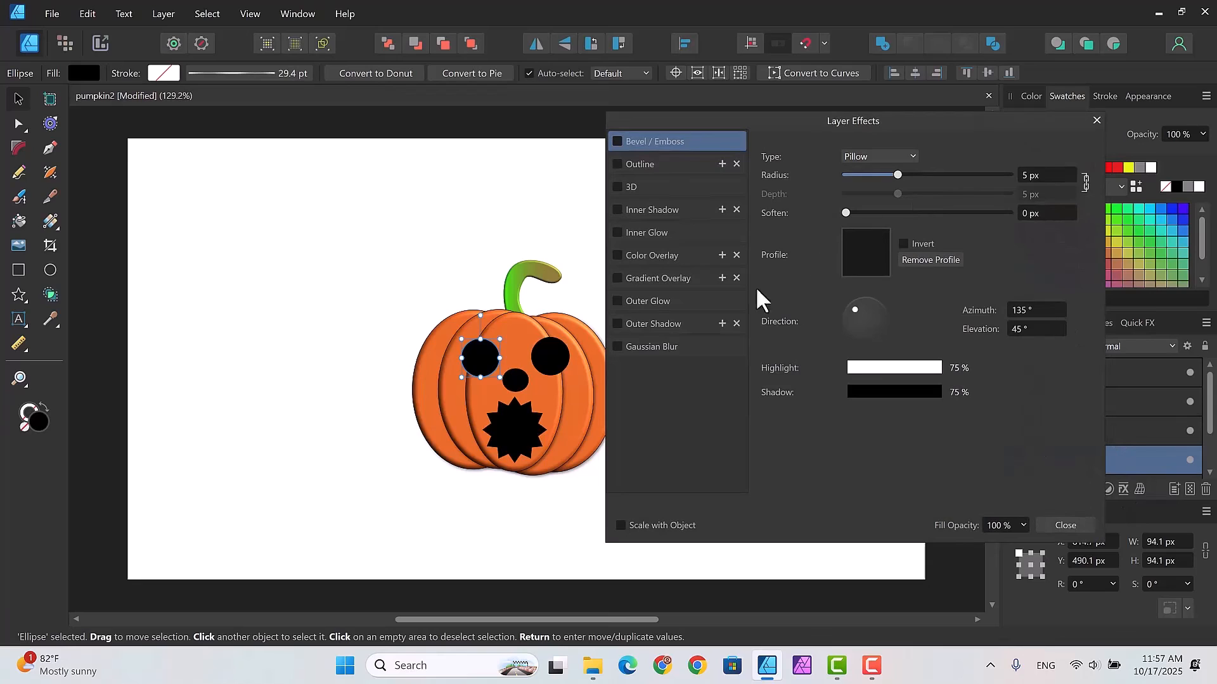
click(646, 233)
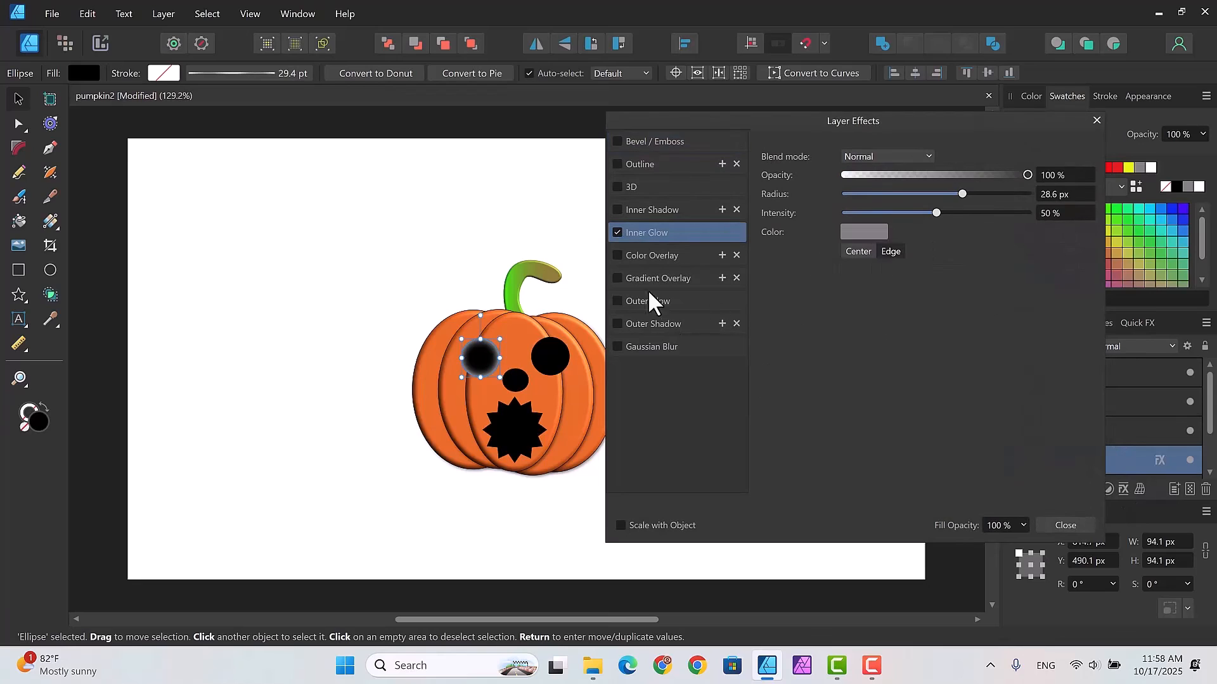
click(643, 208)
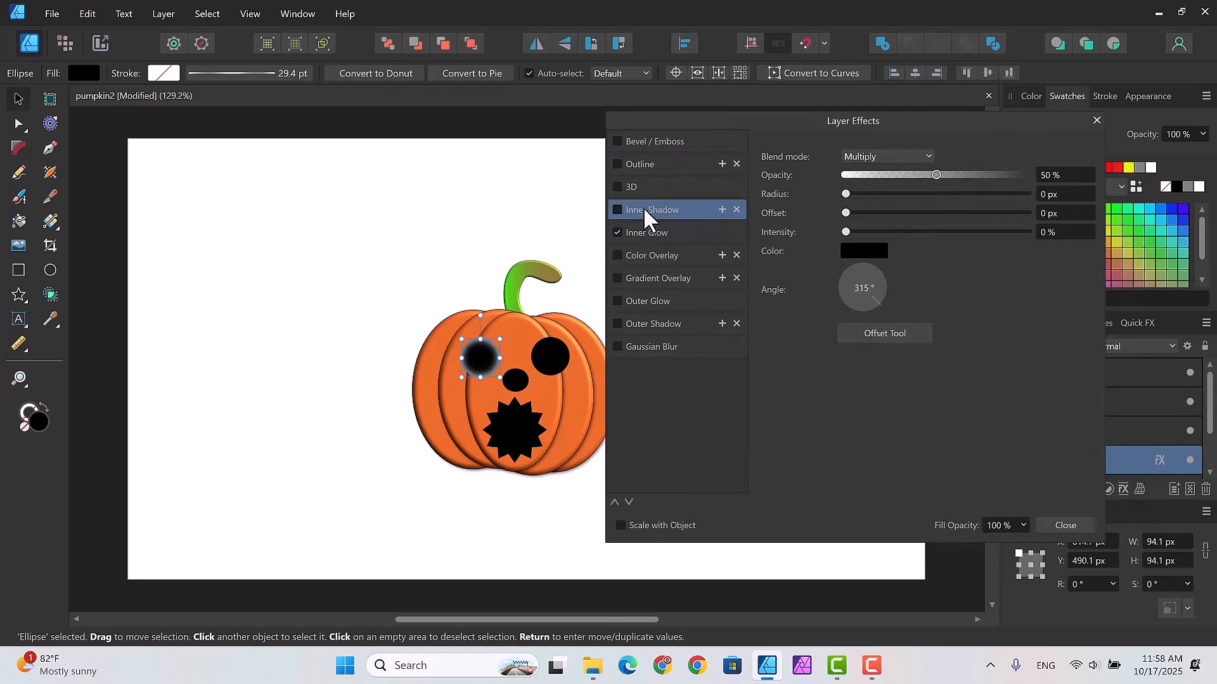
click(616, 232)
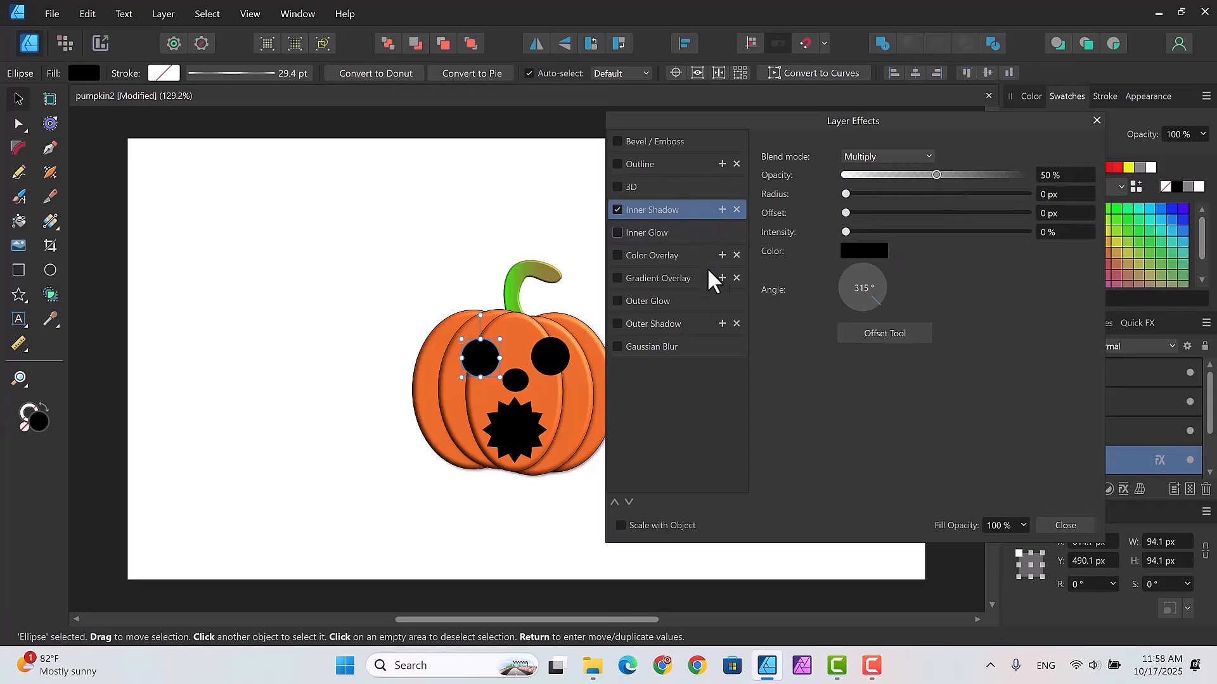
Step: Set the left eye's inner shadow to Normal blend mode with a gray color
click(929, 156)
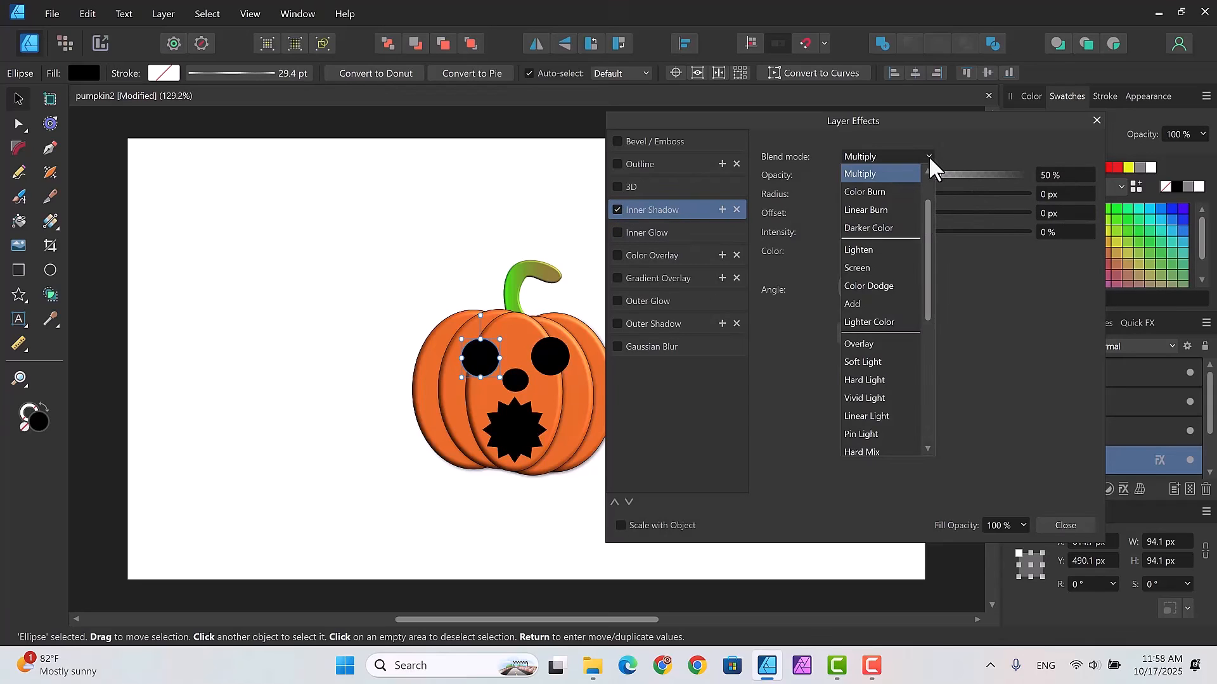
drag(924, 208, 924, 166)
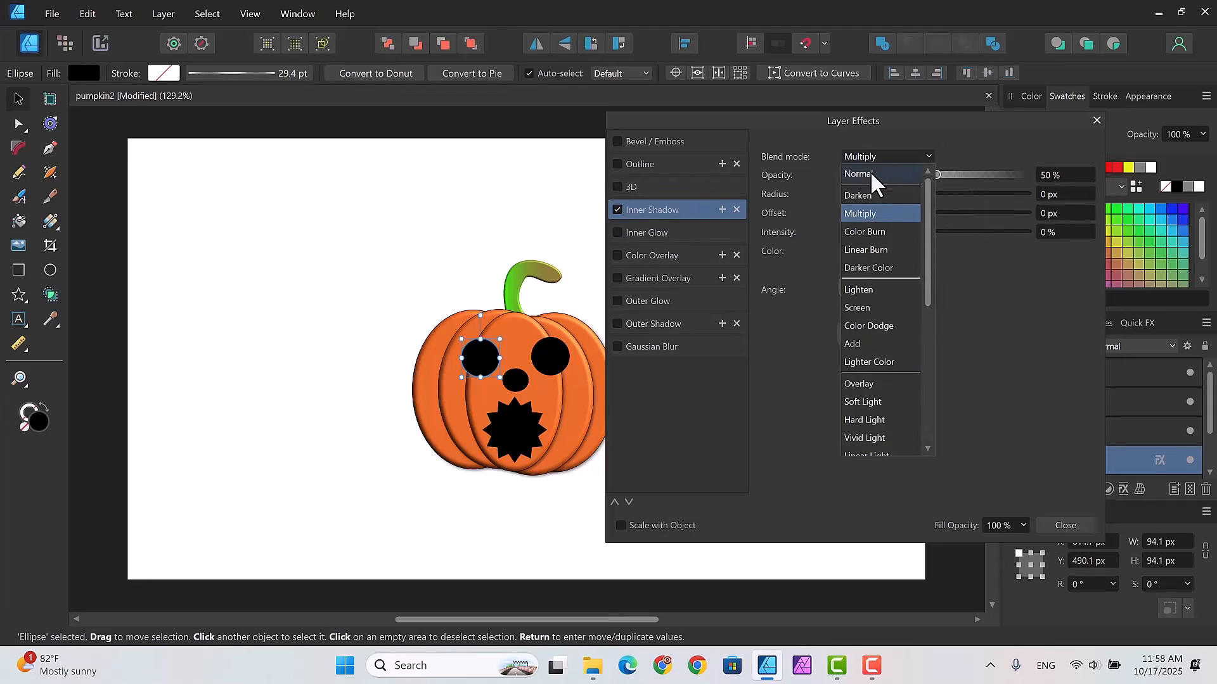
click(871, 175)
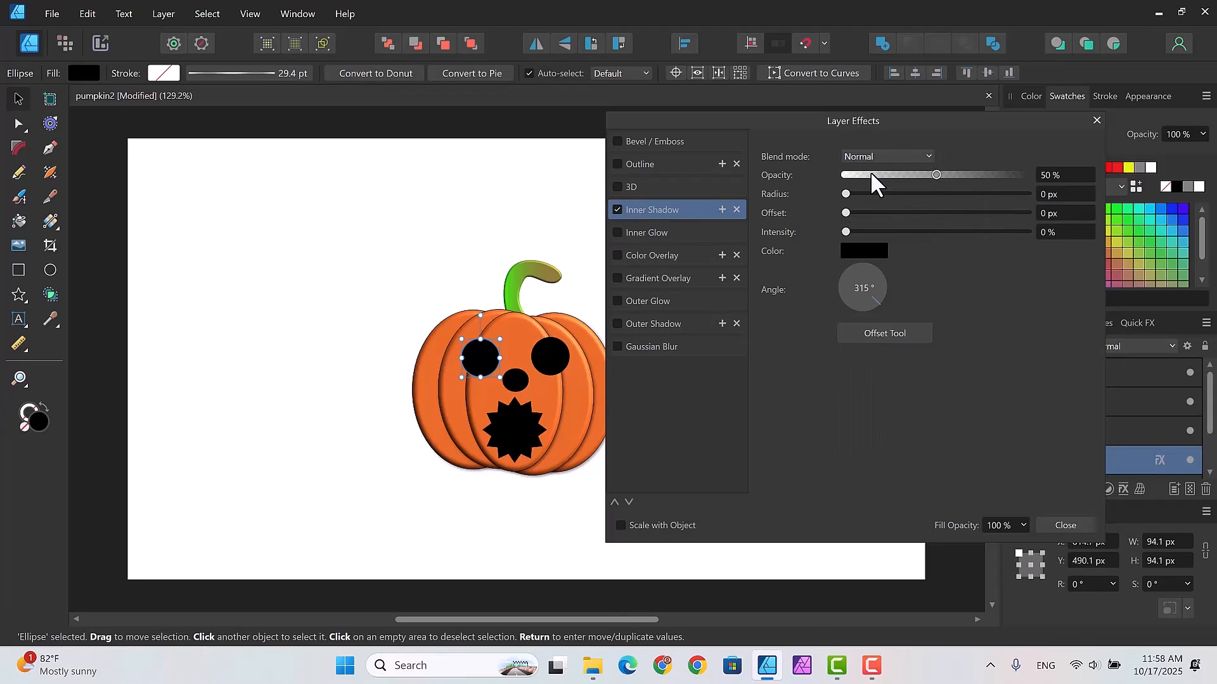
click(869, 253)
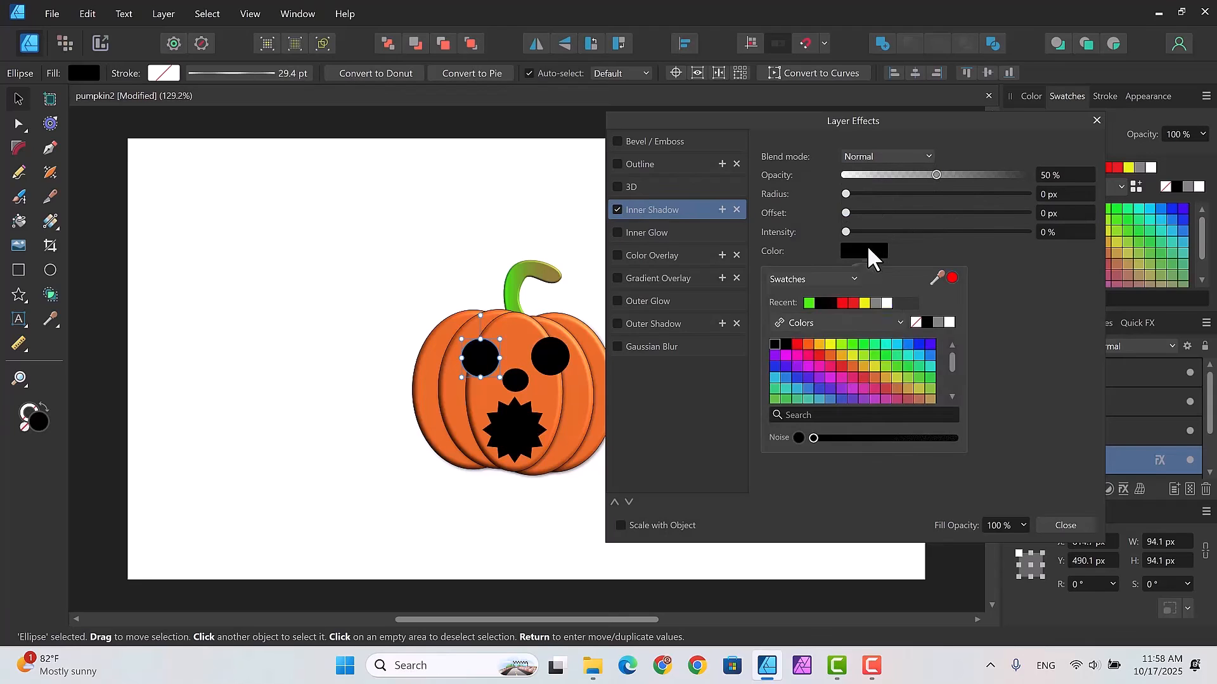
click(876, 303)
click(997, 301)
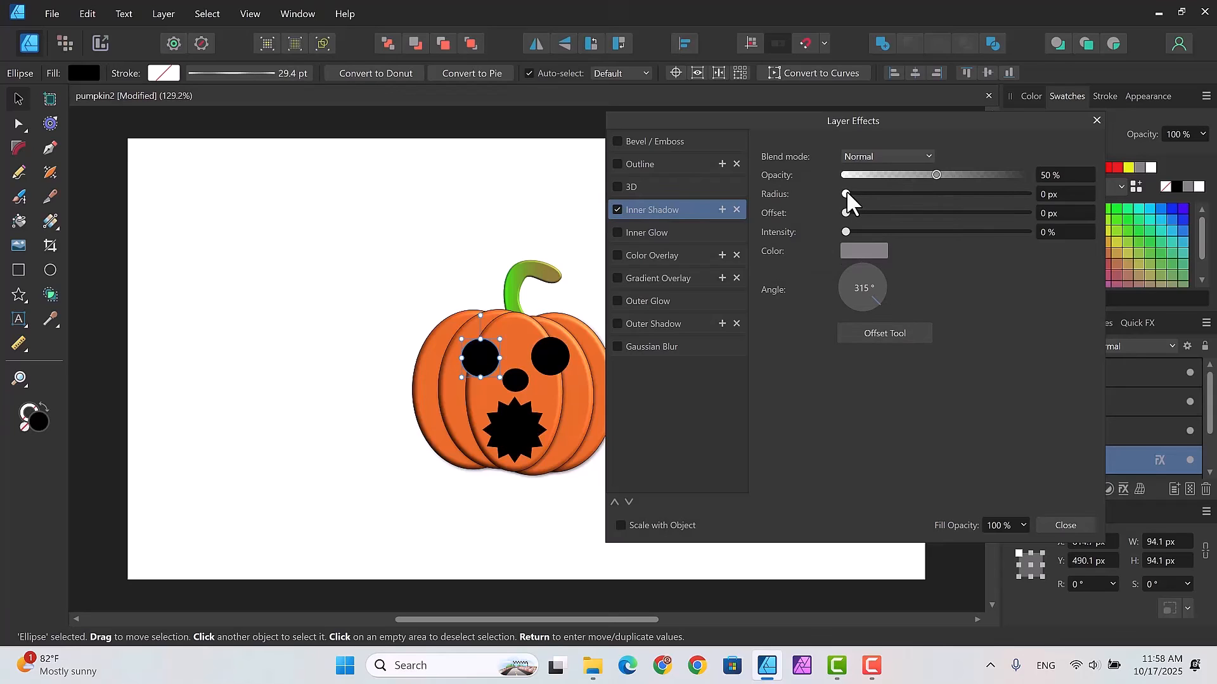
Step: Set the left eye's inner shadow to 28.9 px radius, 6.7 px offset and 62% intensity, and keep the effect
drag(846, 192, 926, 193)
drag(845, 213, 894, 213)
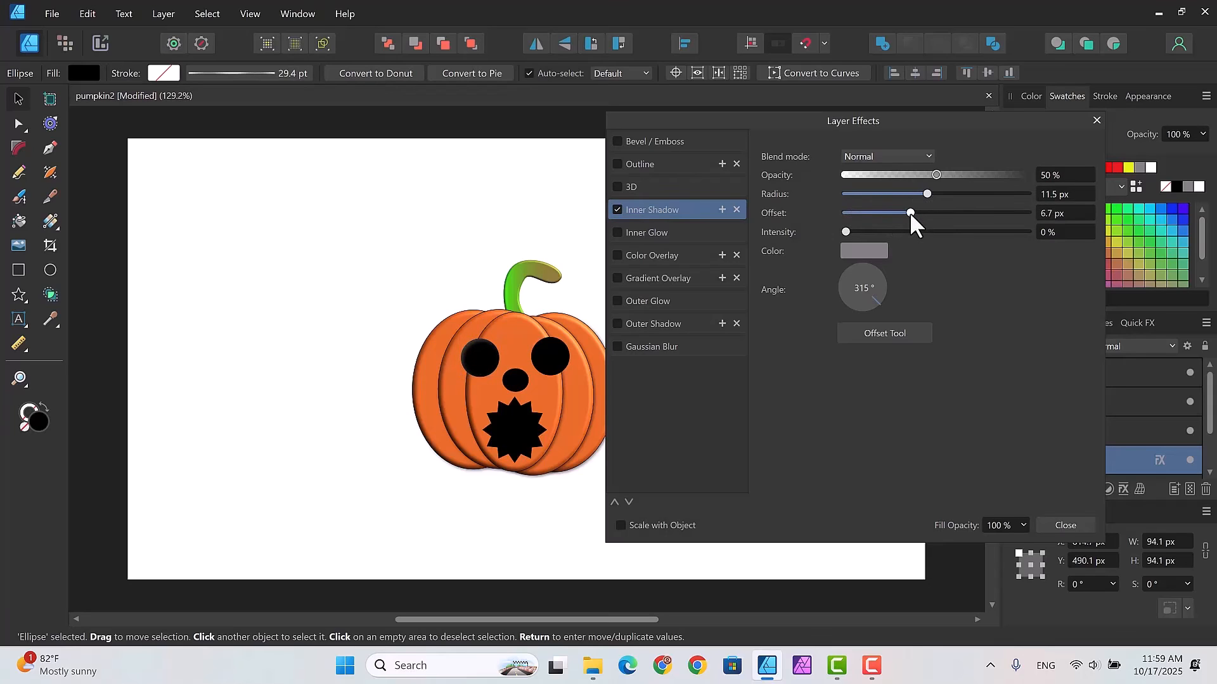
drag(910, 213, 910, 213)
drag(846, 230, 954, 230)
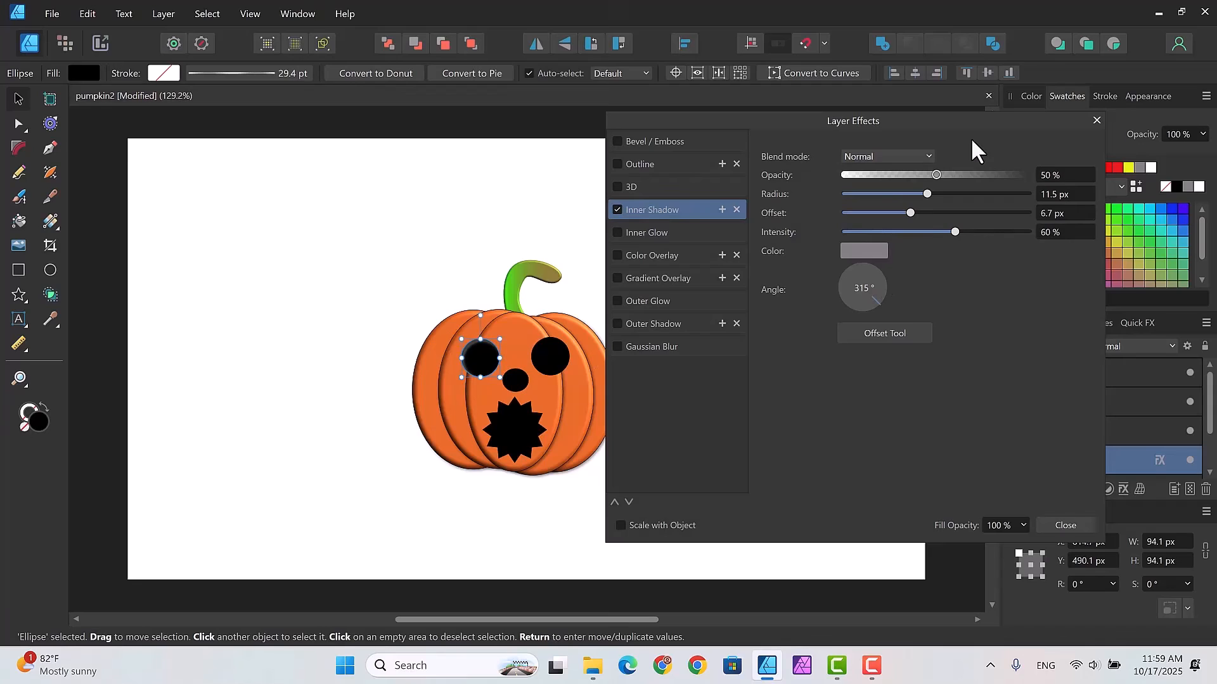
drag(925, 190, 960, 191)
drag(959, 191, 963, 232)
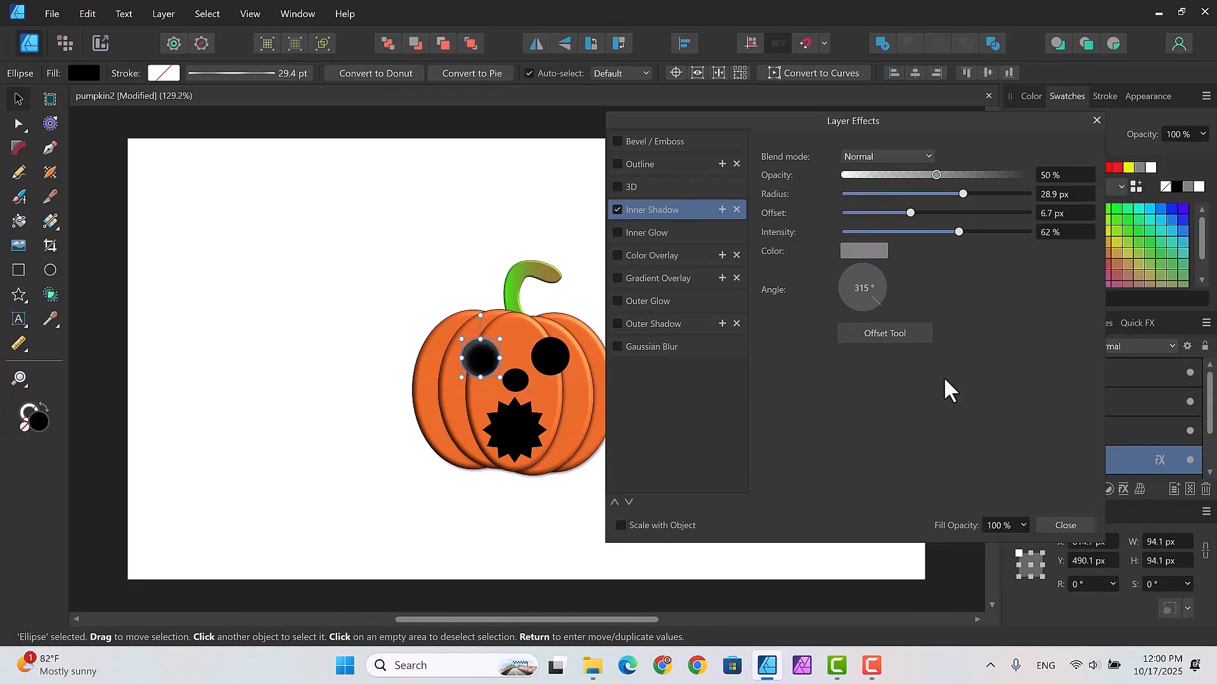
click(1065, 526)
click(716, 381)
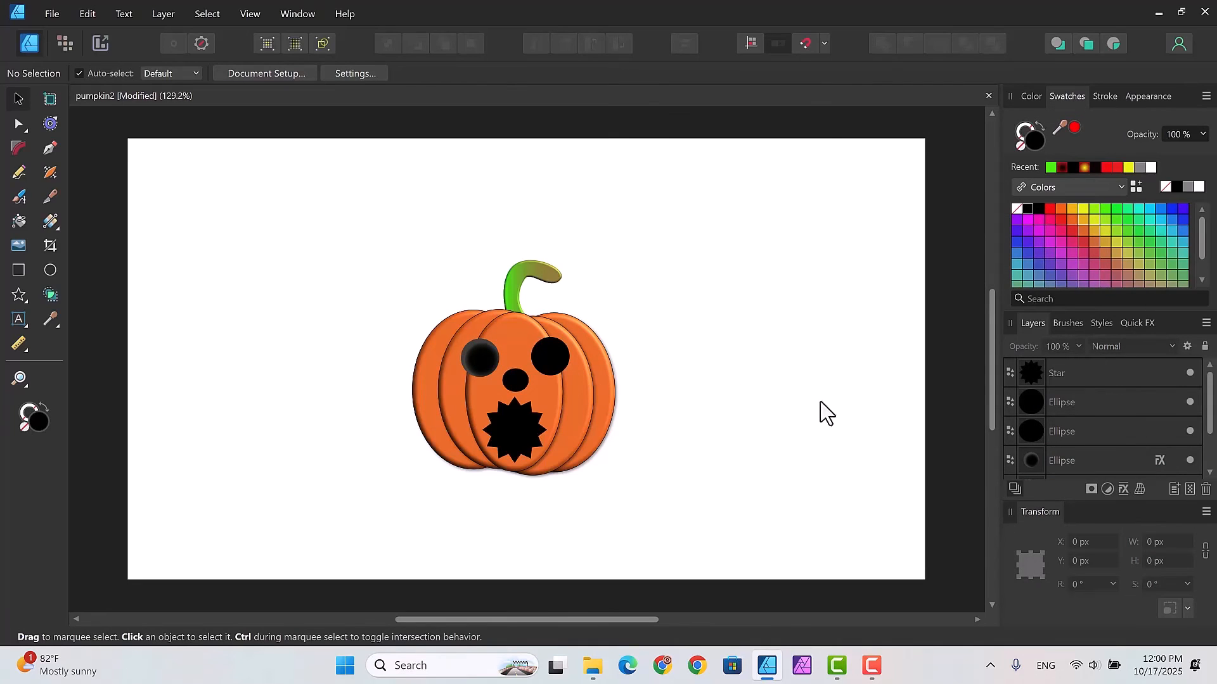
Step: Copy the left eye's layer effects to the nose and right eye circles
scroll(1210, 428, down, 1)
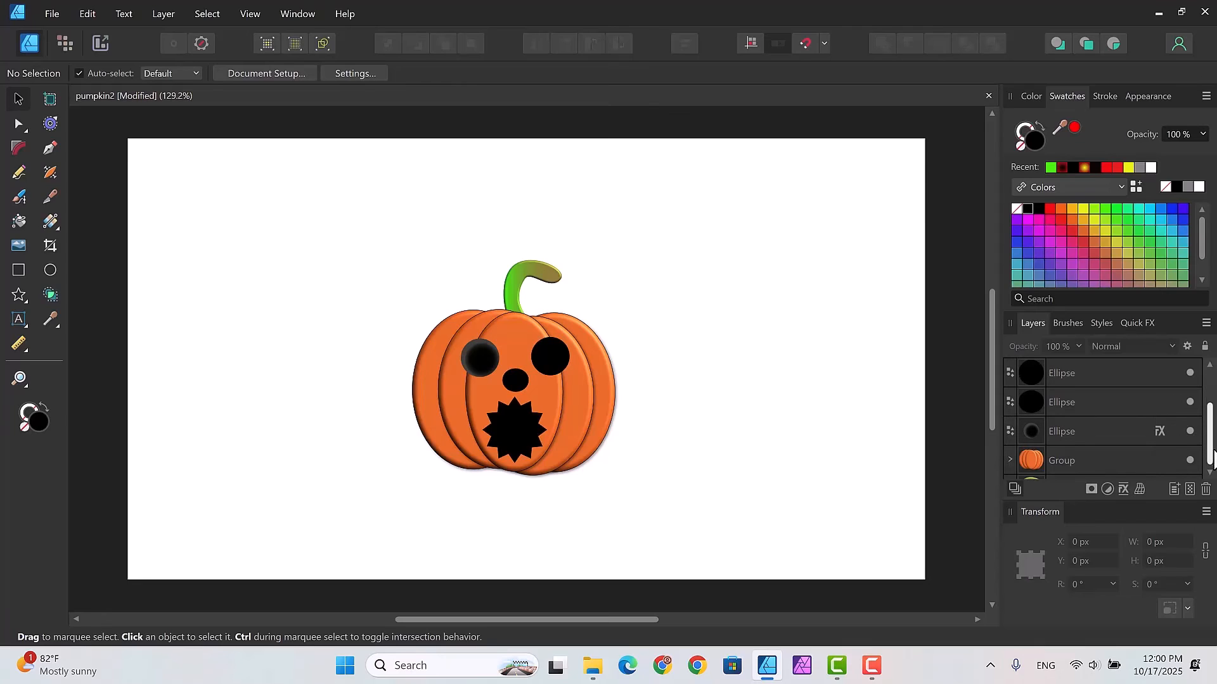
click(1103, 434)
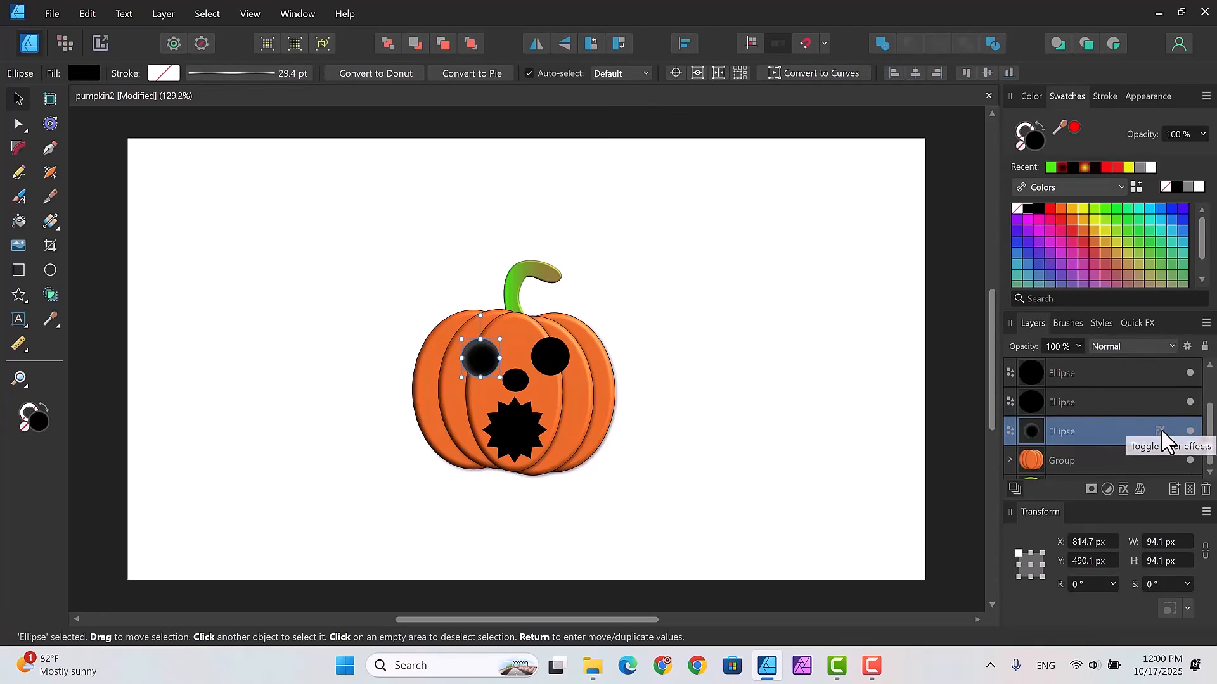
drag(1162, 432, 1117, 398)
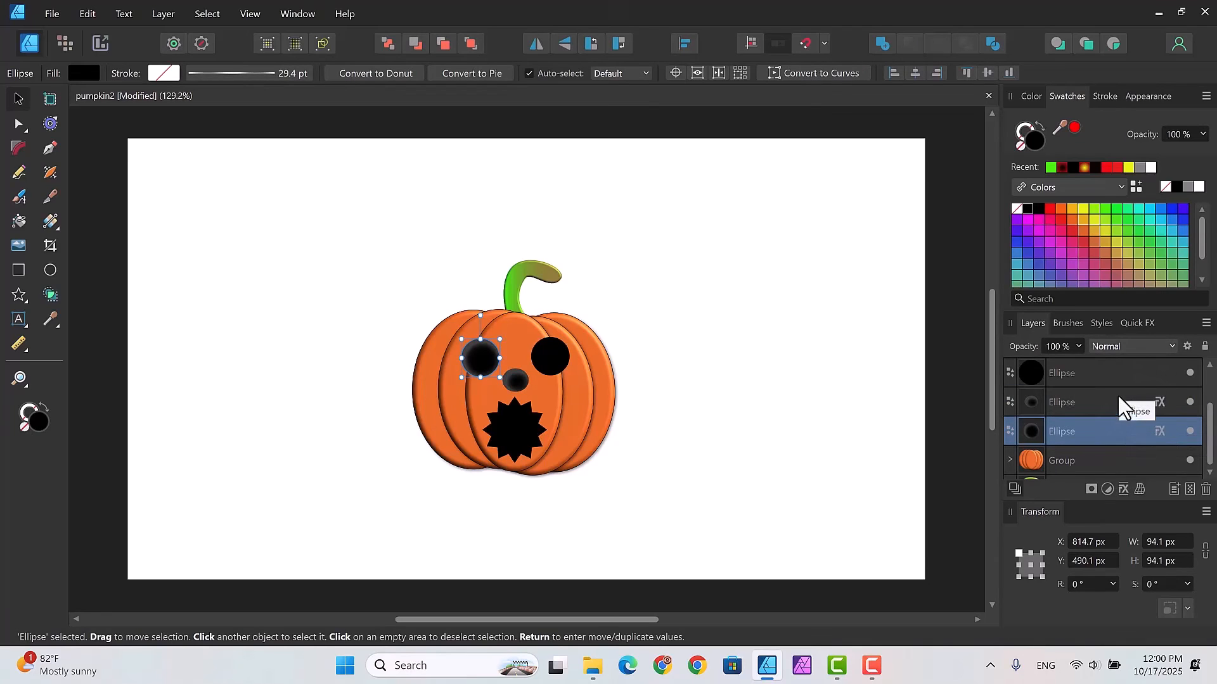
key(ctrl+d)
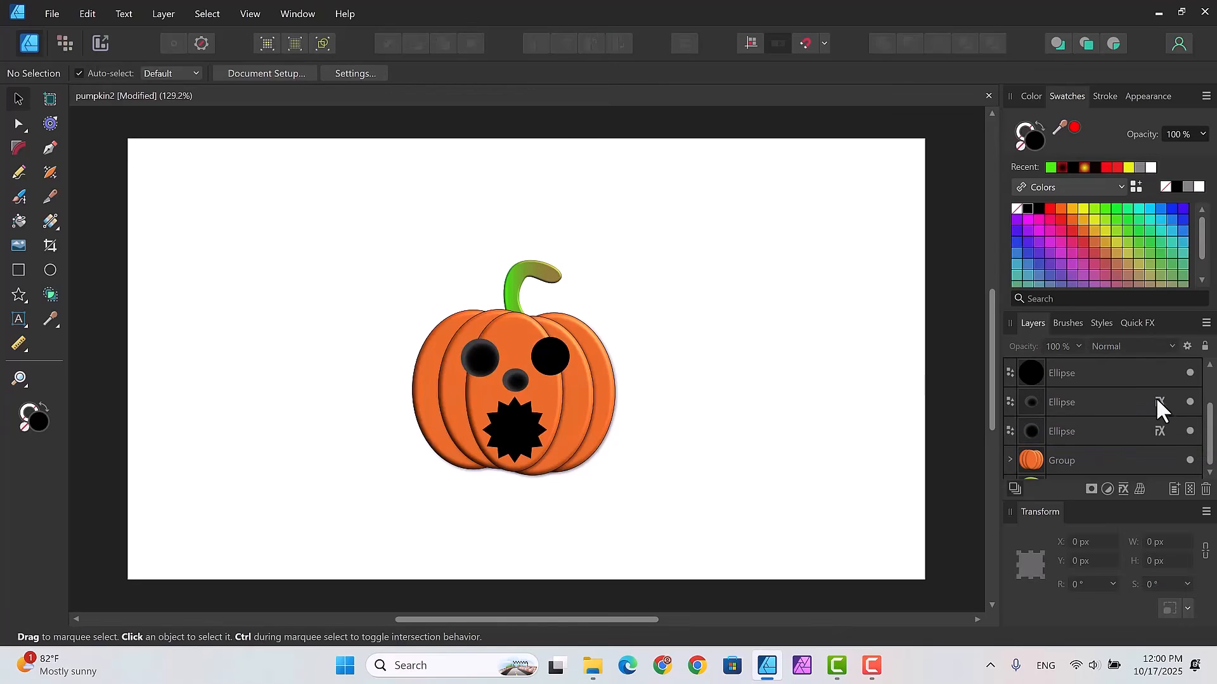
drag(1156, 400, 1149, 376)
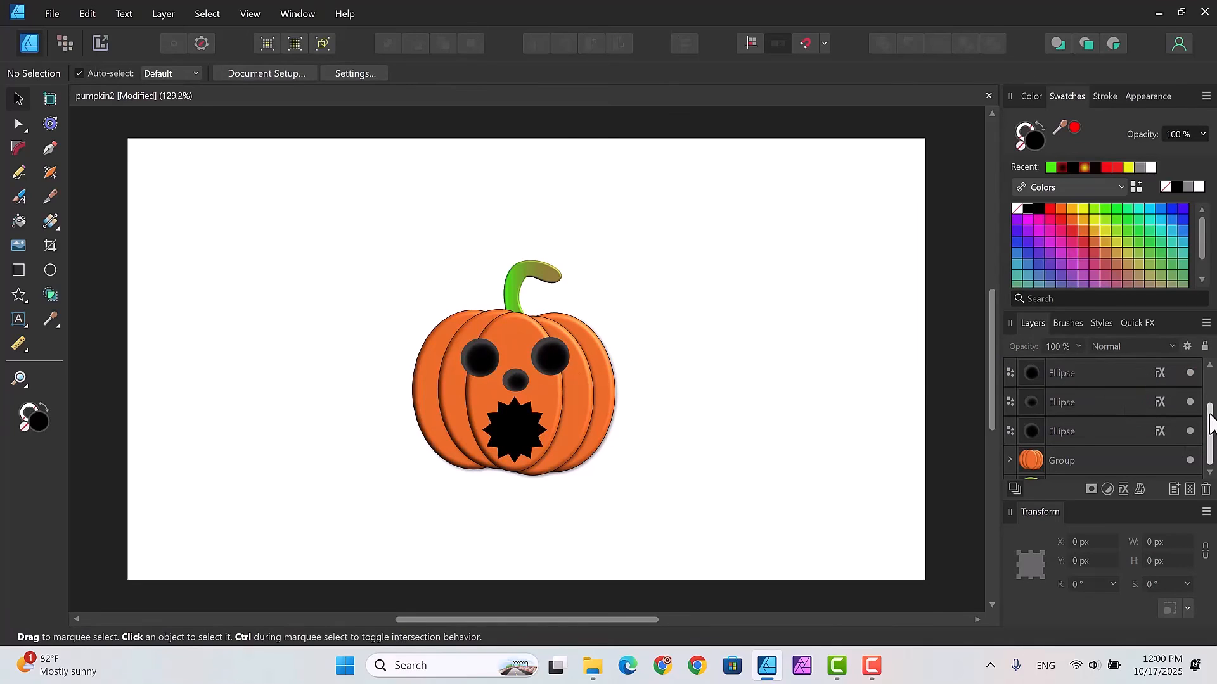
Step: Copy the inner shadow layer effect from a face circle to the star mouth
scroll(1210, 393, up, 1)
drag(1206, 382, 1155, 375)
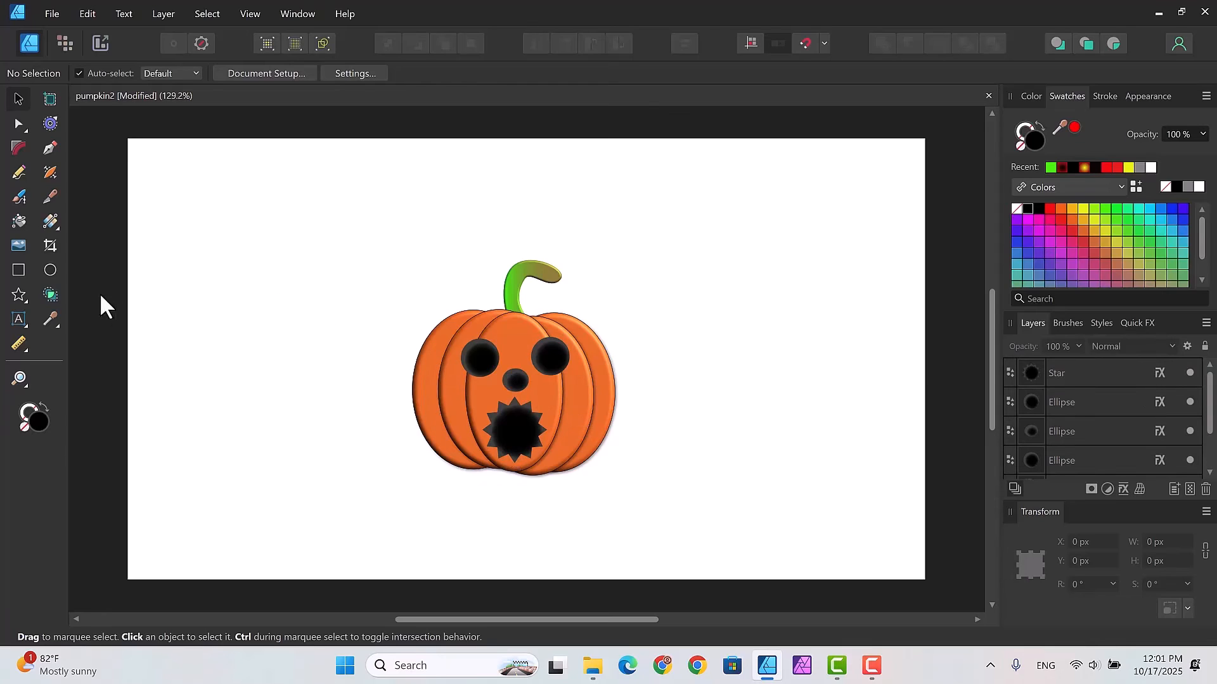
Step: Draw a small circle about 25 px wide on the blank area beside the pumpkin and fill it yellow
click(51, 272)
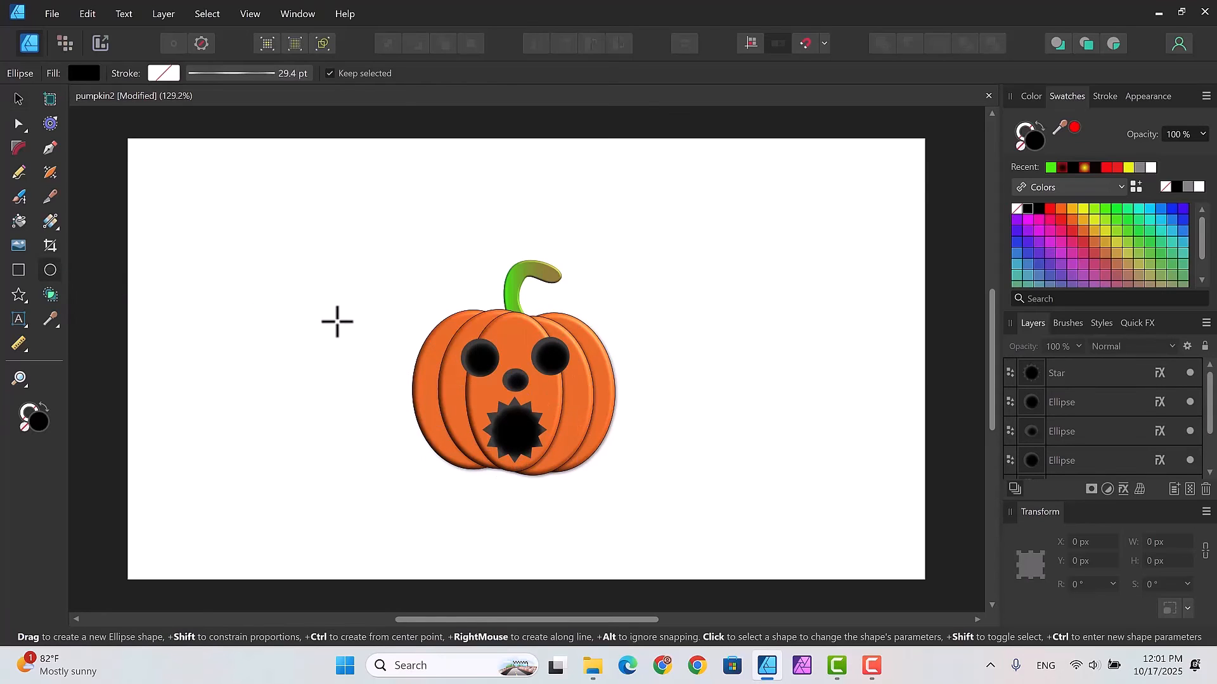
drag(345, 328, 348, 331)
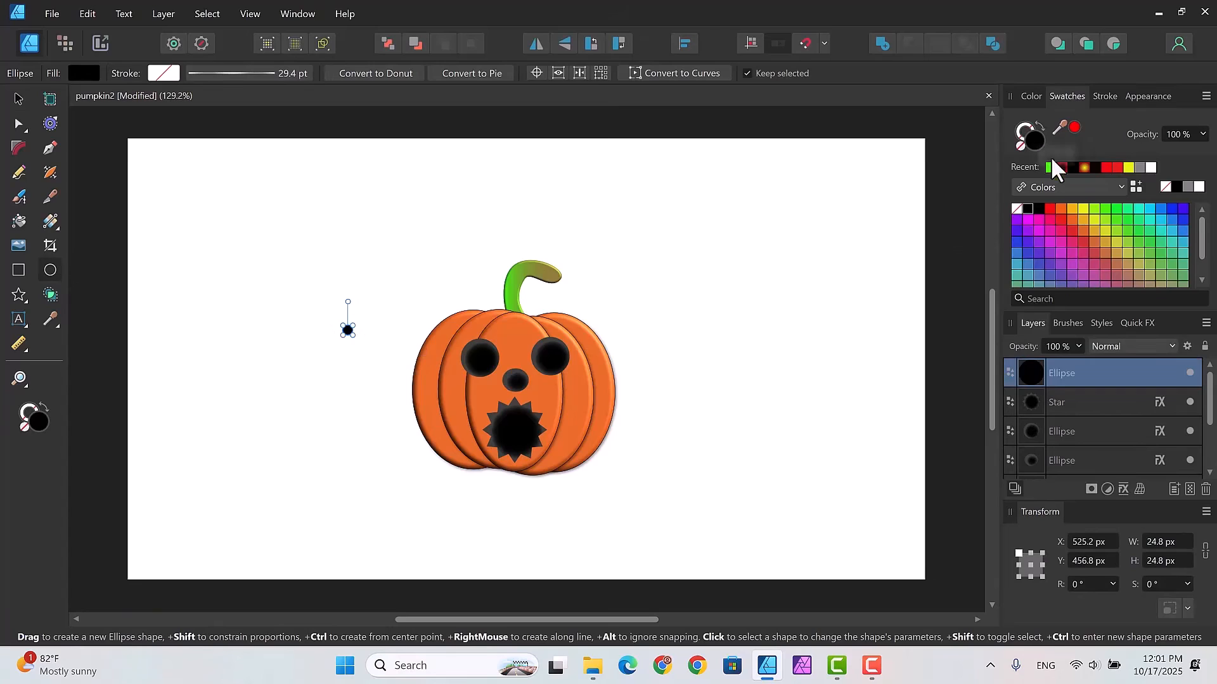
click(1083, 209)
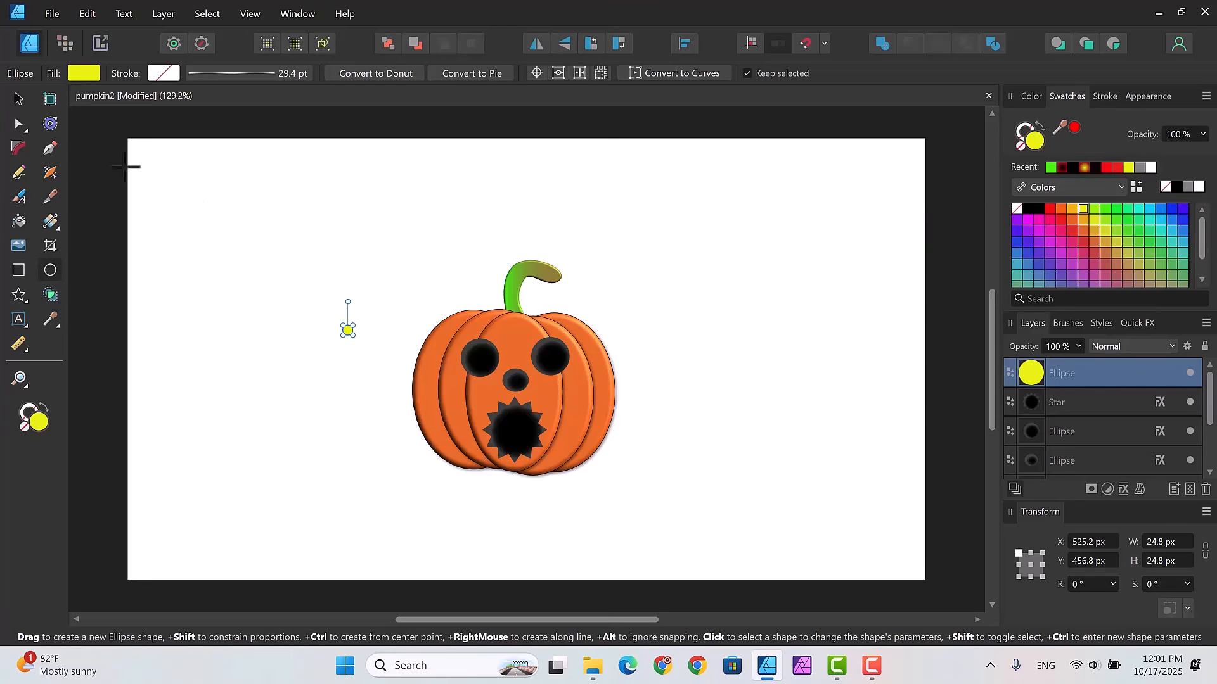
Step: Center the yellow circle on the left eye as a pupil and enlarge it to about 32 × 33 px
click(17, 100)
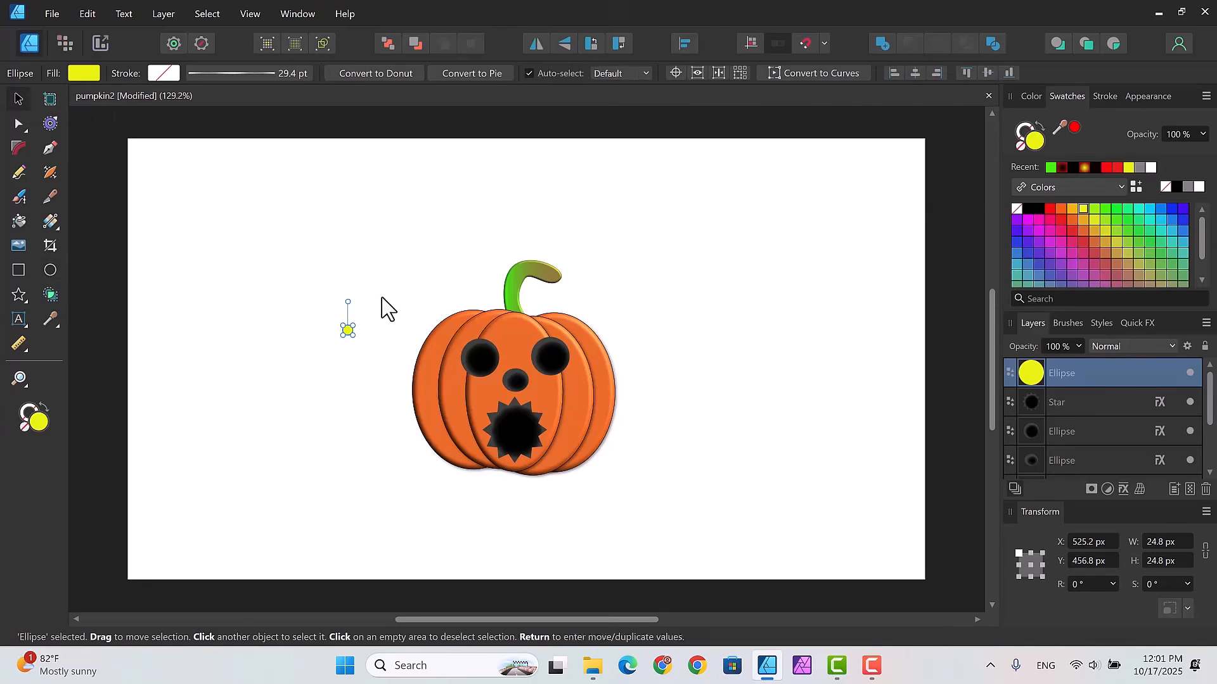
drag(348, 331, 481, 354)
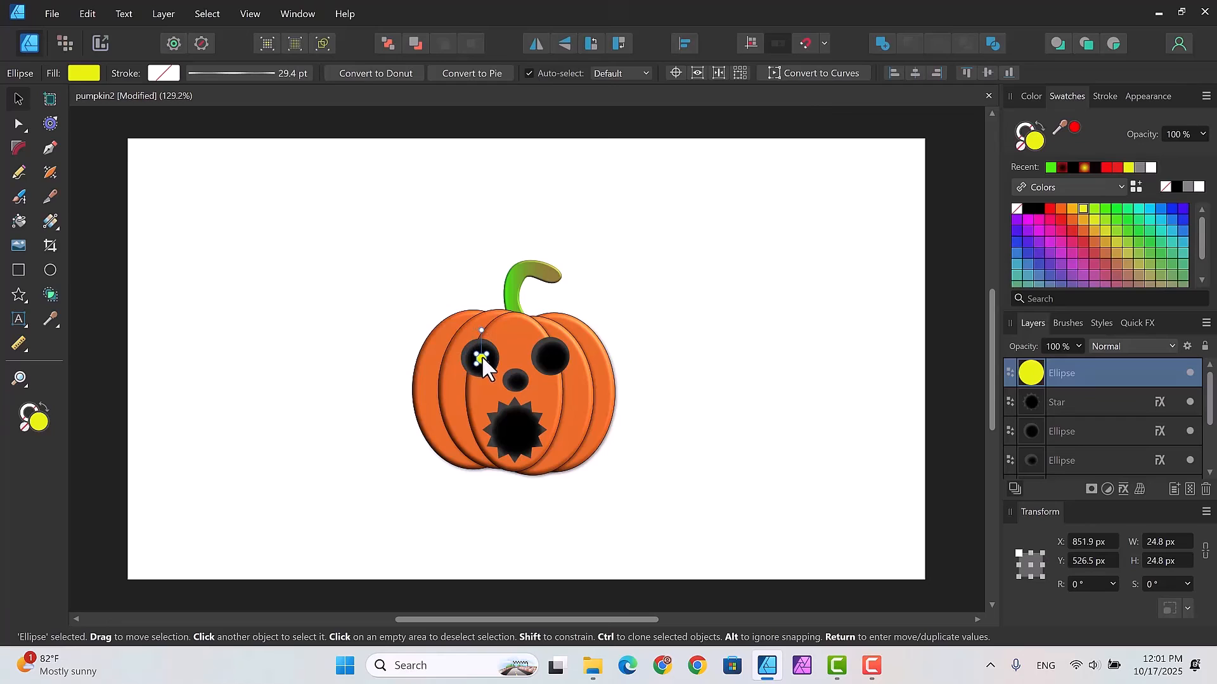
drag(482, 358, 481, 368)
key(Left)
key(Left)
key(Up)
key(Up)
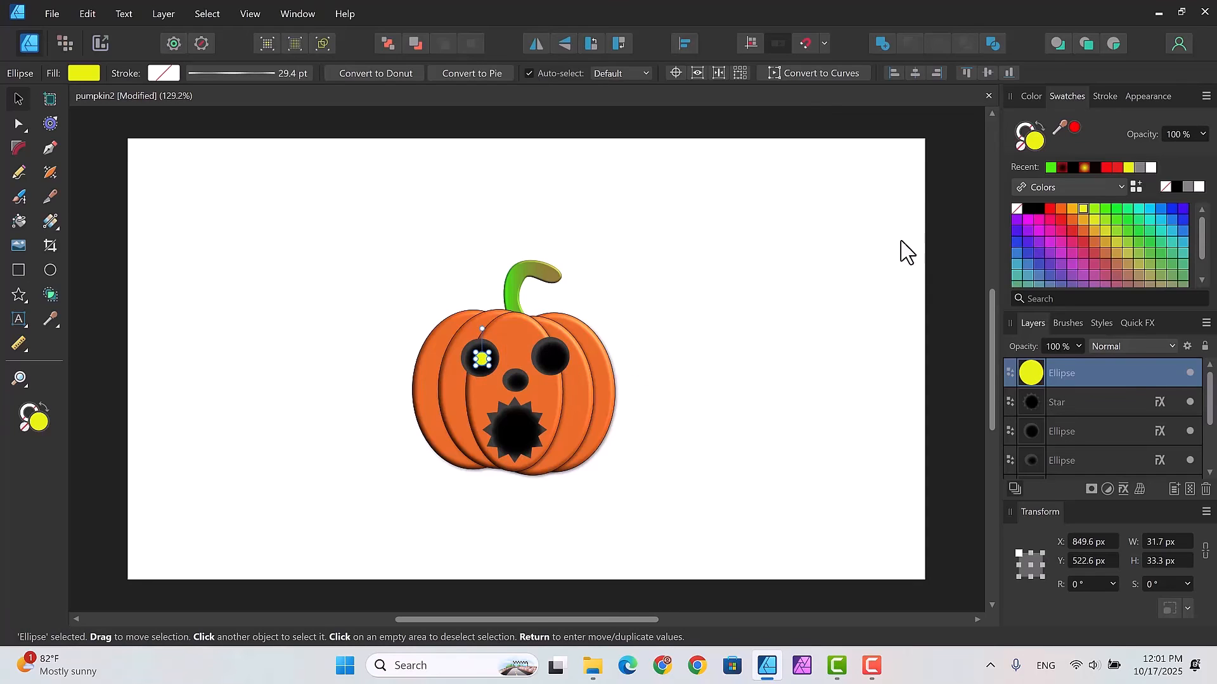
Step: Apply a 3D layer effect with an increased radius to the yellow pupil
click(1123, 488)
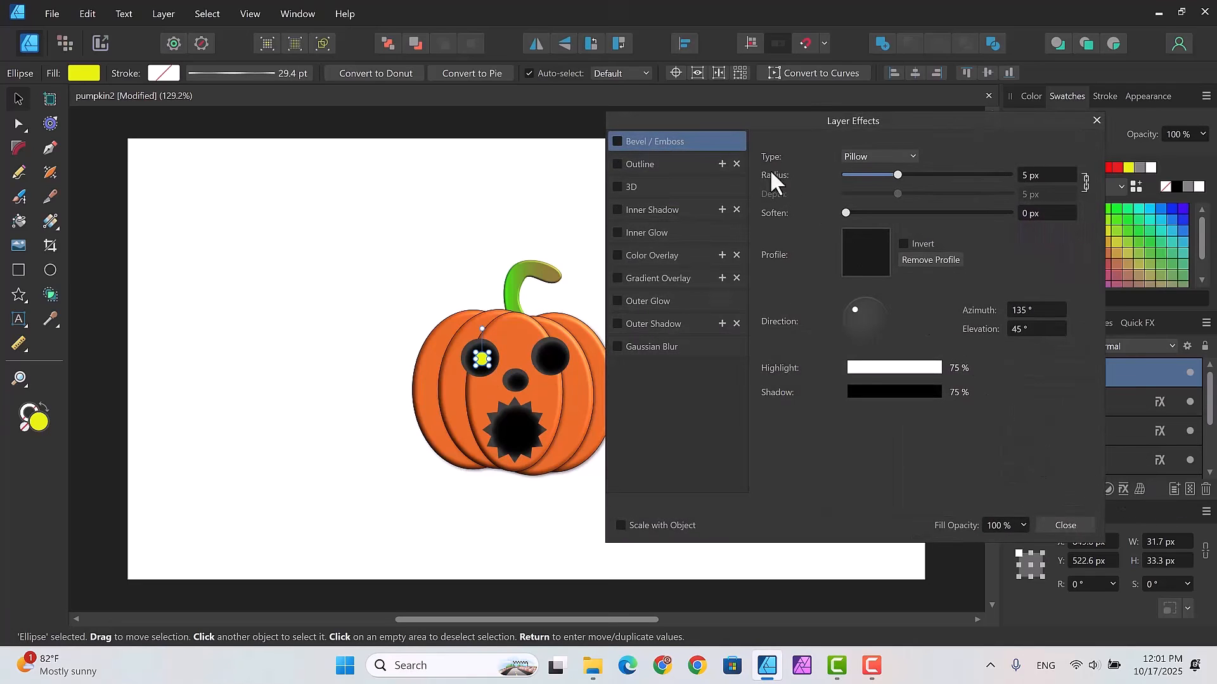
click(617, 187)
click(652, 185)
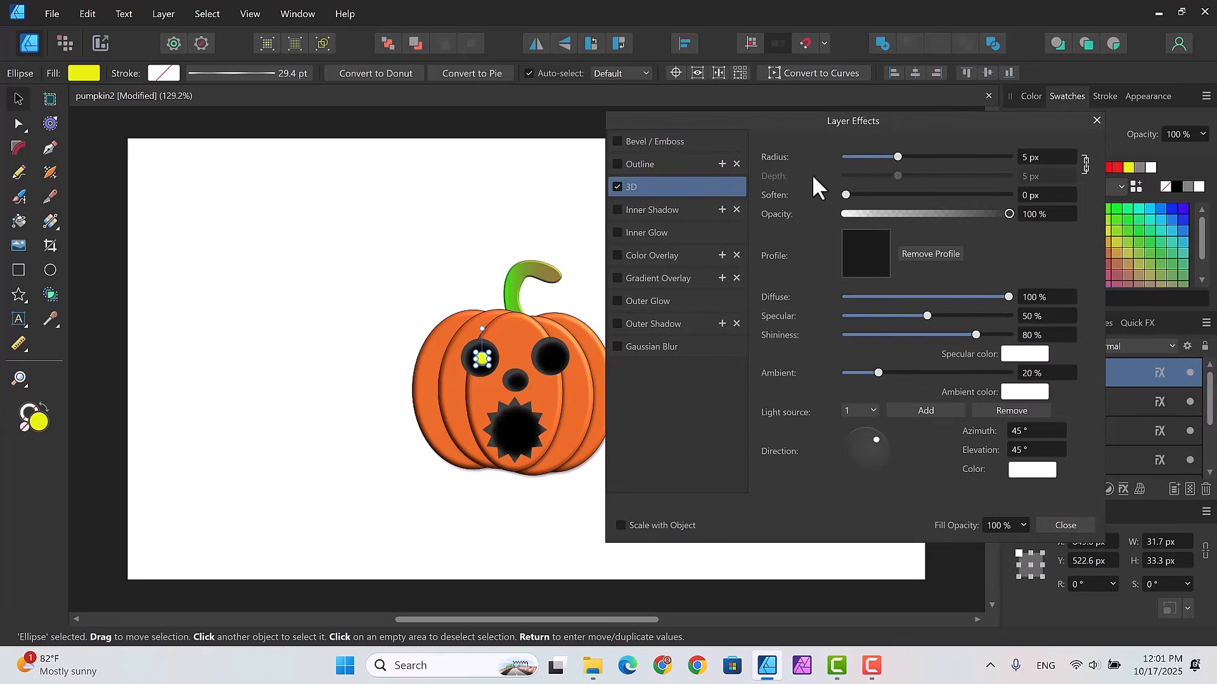
drag(897, 158, 932, 157)
click(1096, 120)
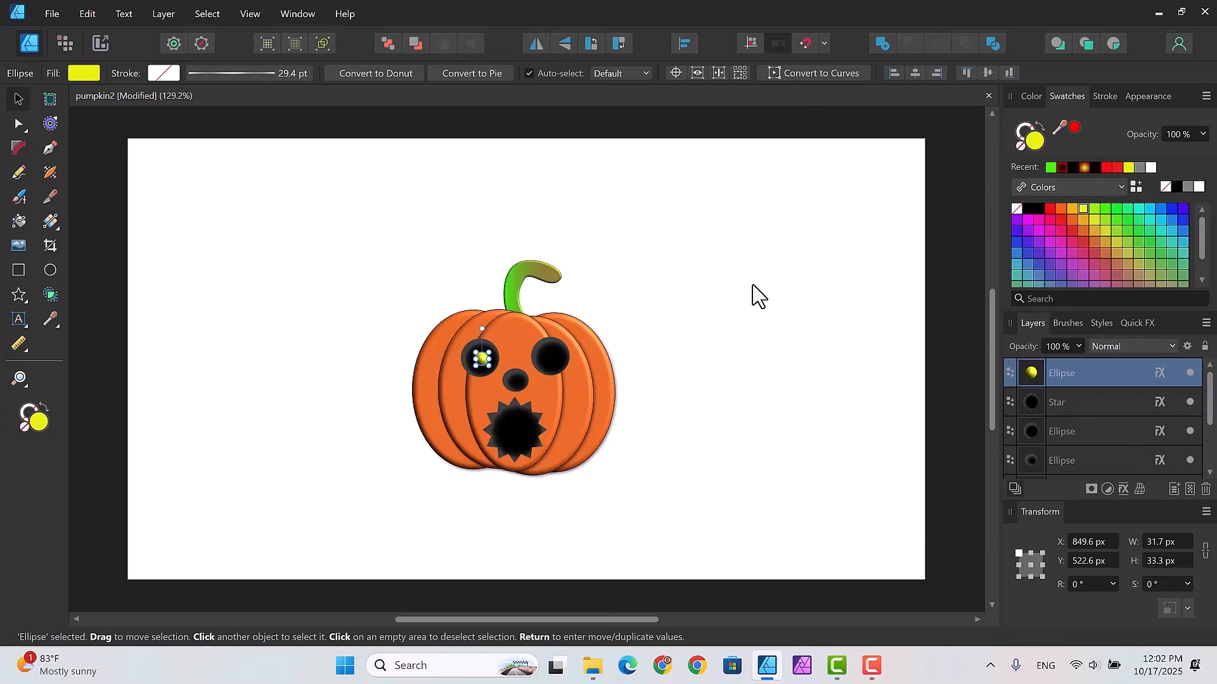
Step: Duplicate the yellow pupil and place the copy in the middle of the right eye
key(ctrl+j)
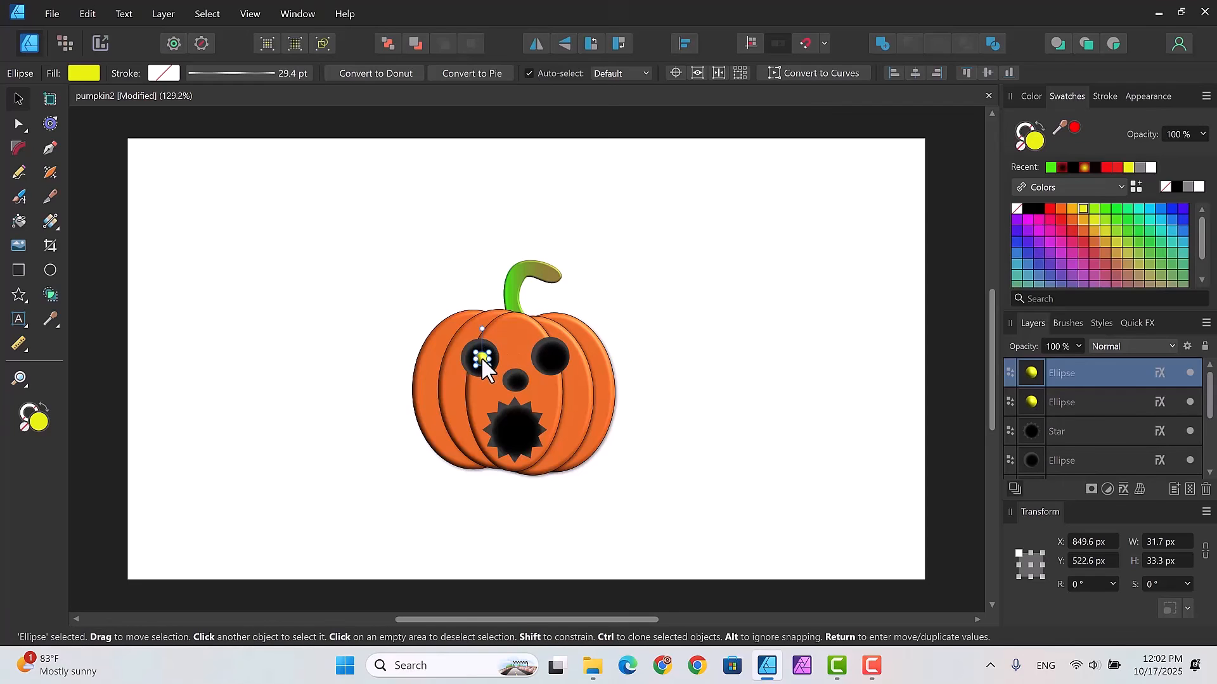
drag(485, 356, 553, 358)
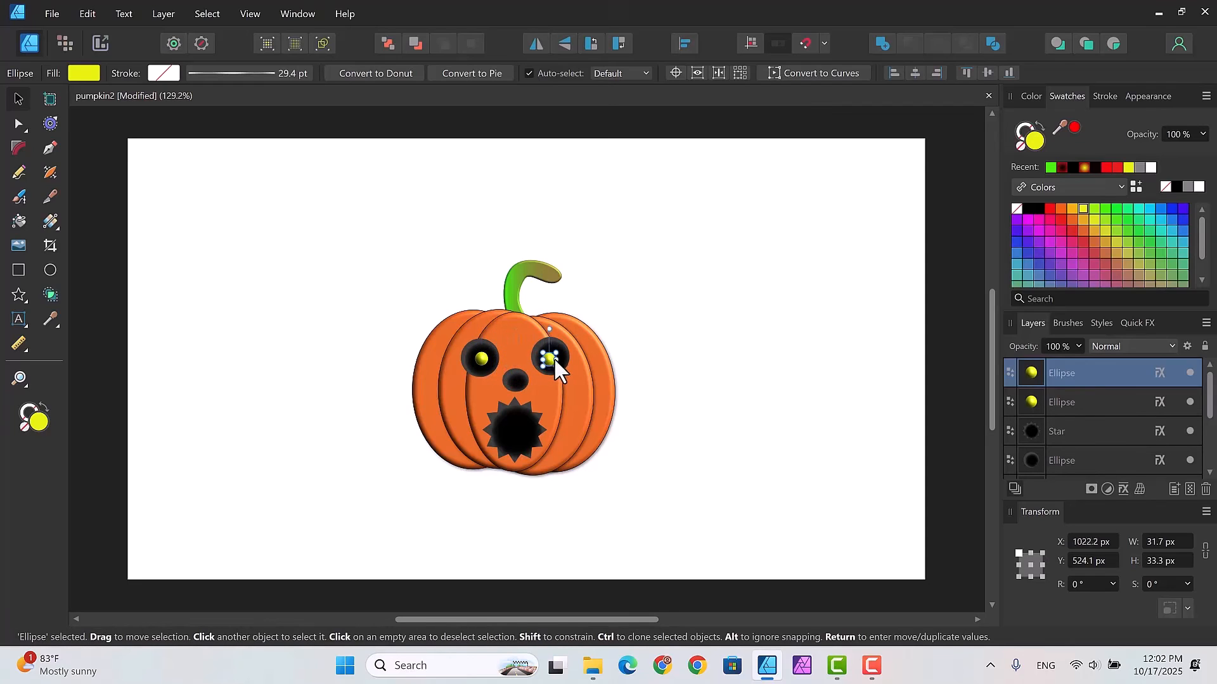
click(705, 402)
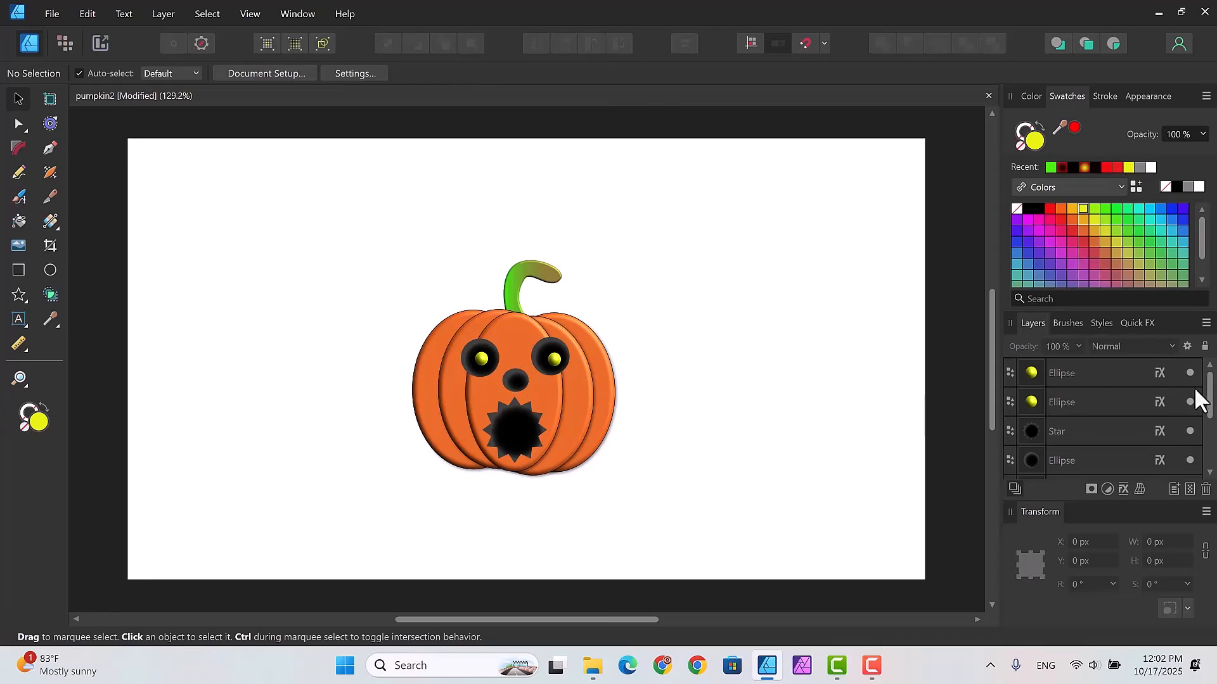
Step: Group all the pumpkin's layers, from the pupils down to the stem curve, and shift the group slightly up and left
click(1119, 374)
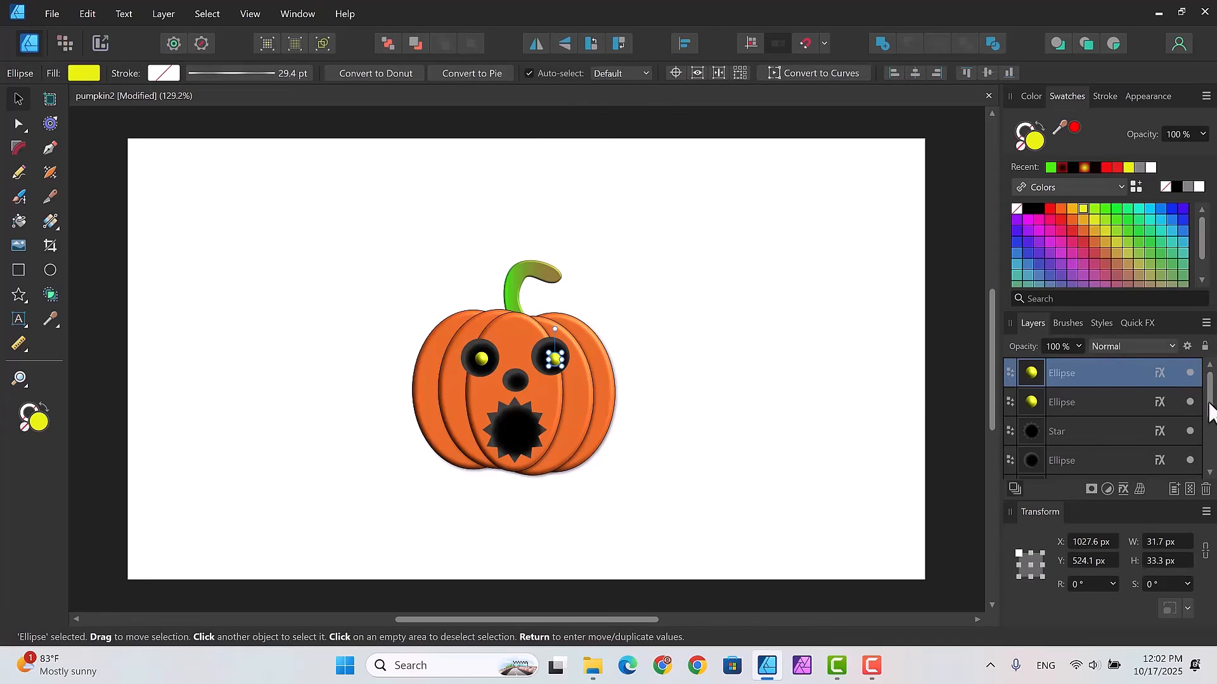
drag(1211, 419, 1212, 461)
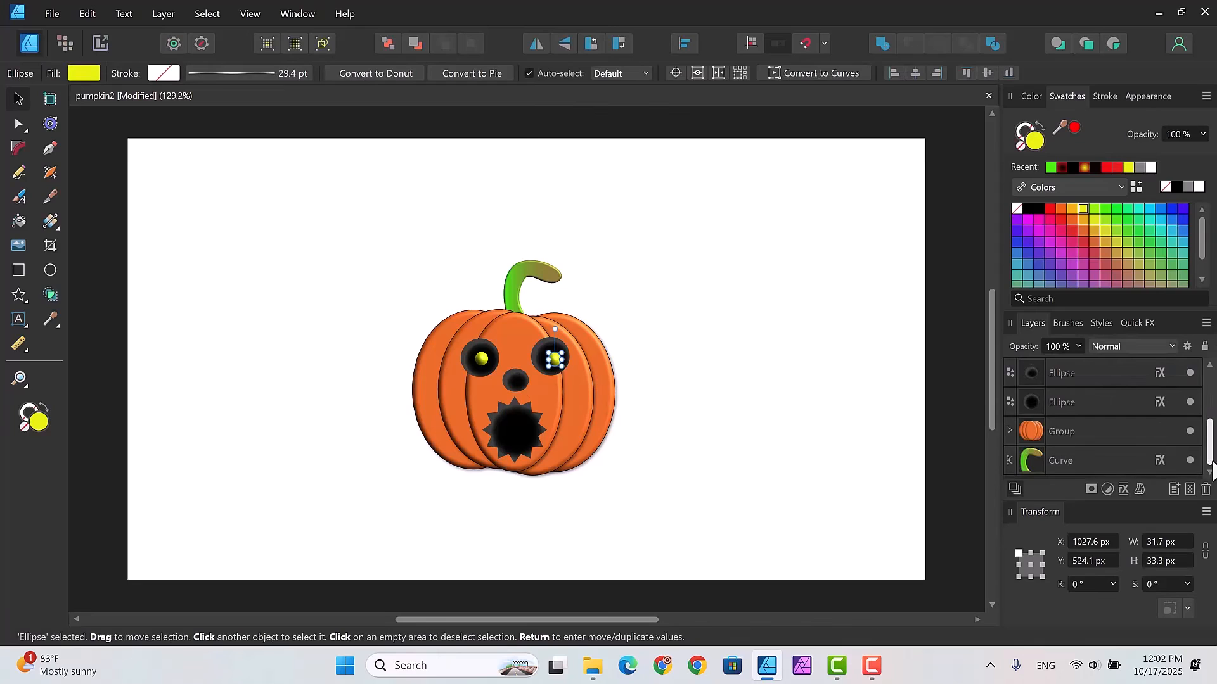
shift+click(1127, 455)
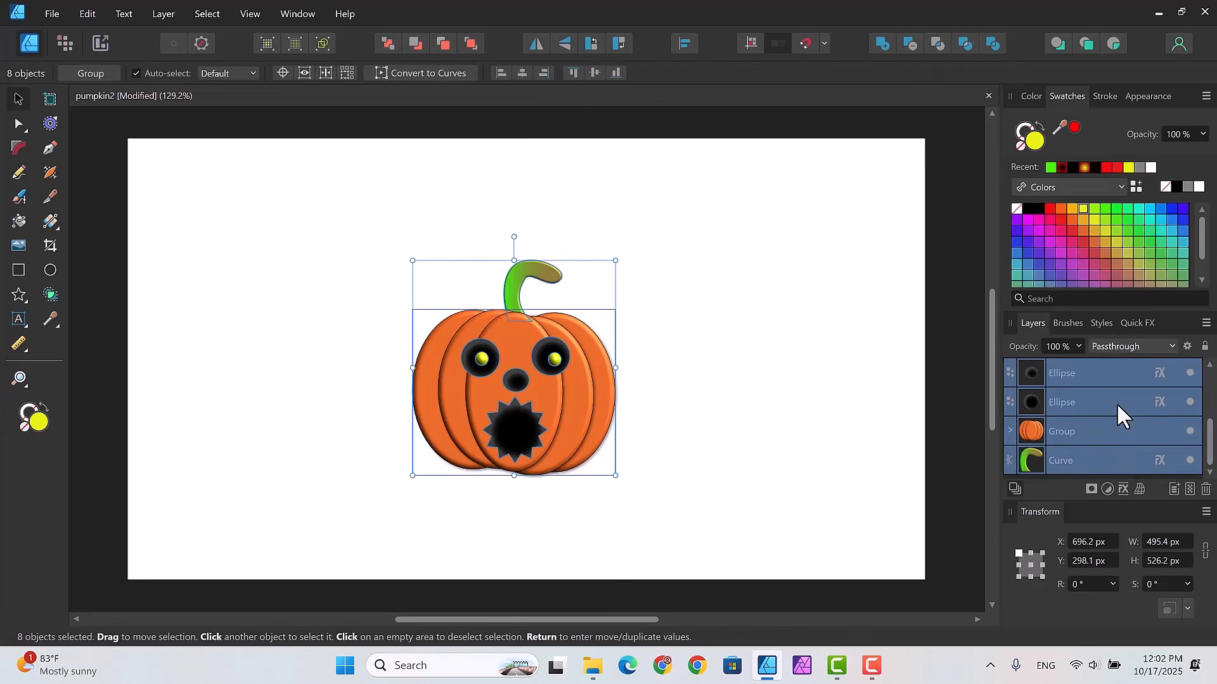
right_click(1086, 394)
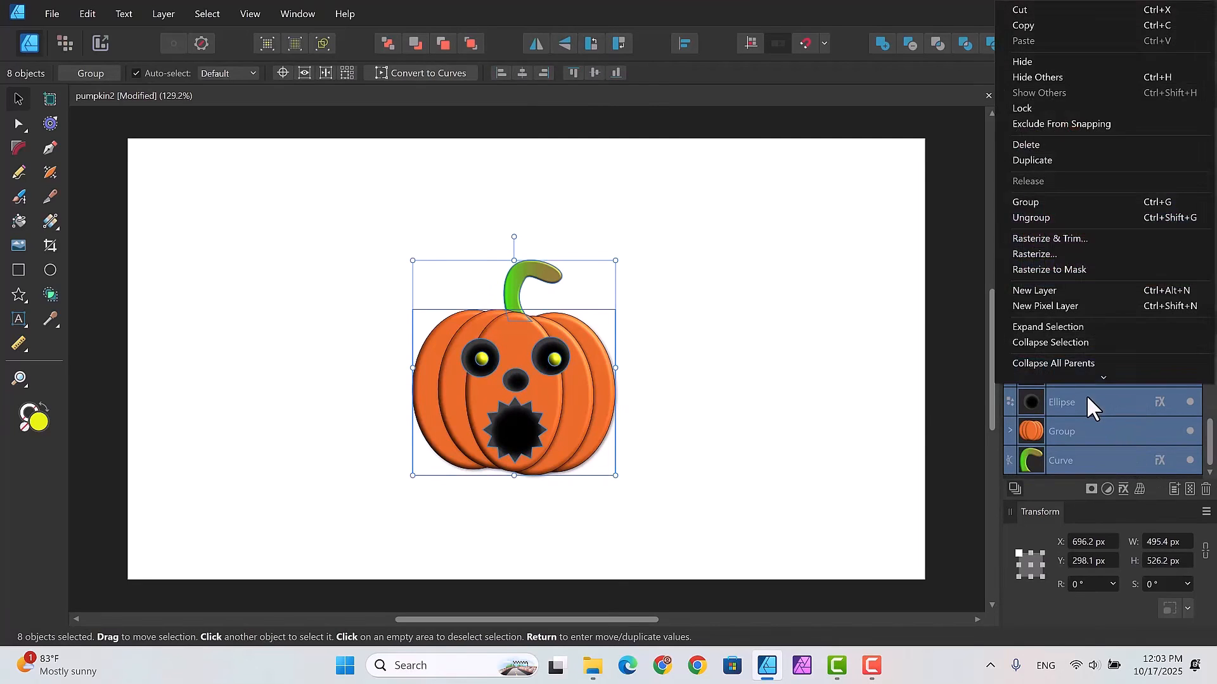
click(1024, 202)
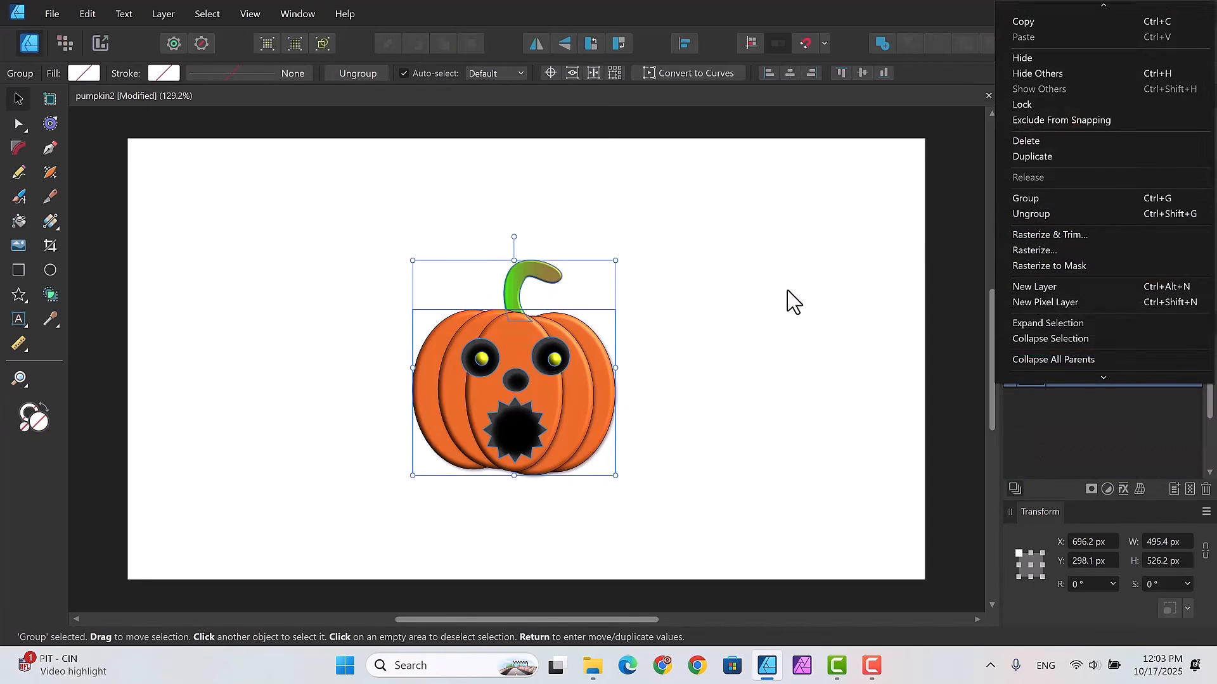
mouse_move(564, 382)
mouse_down()
mouse_move(589, 372)
mouse_move(545, 378)
mouse_up()
click(647, 402)
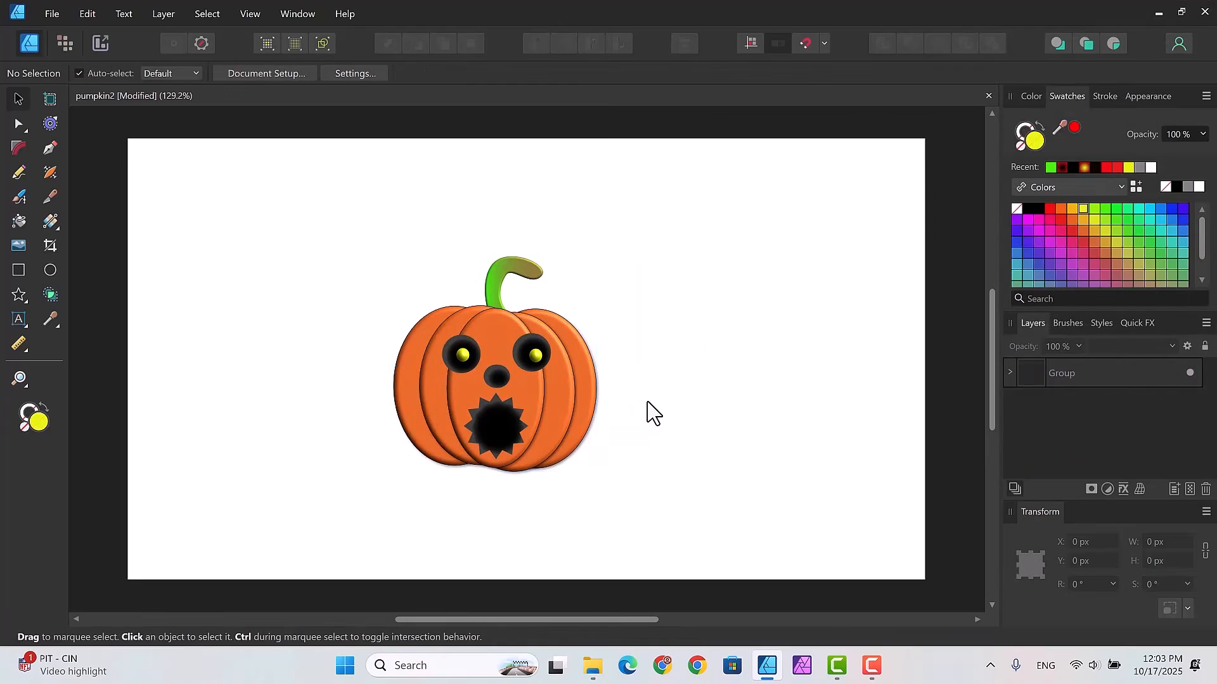